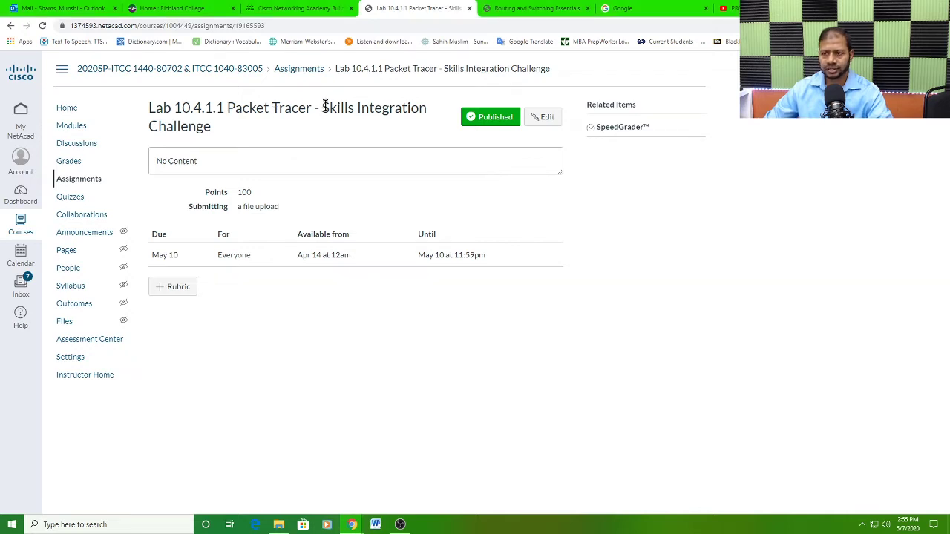
Step: Open page 10.4.1.1, Packet Tracer - Skills Integration Challenge, from the Chapter 10 Summary of the Routing and Switching Essentials course
{"action": "left_click", "coordinate": [543, 11]}
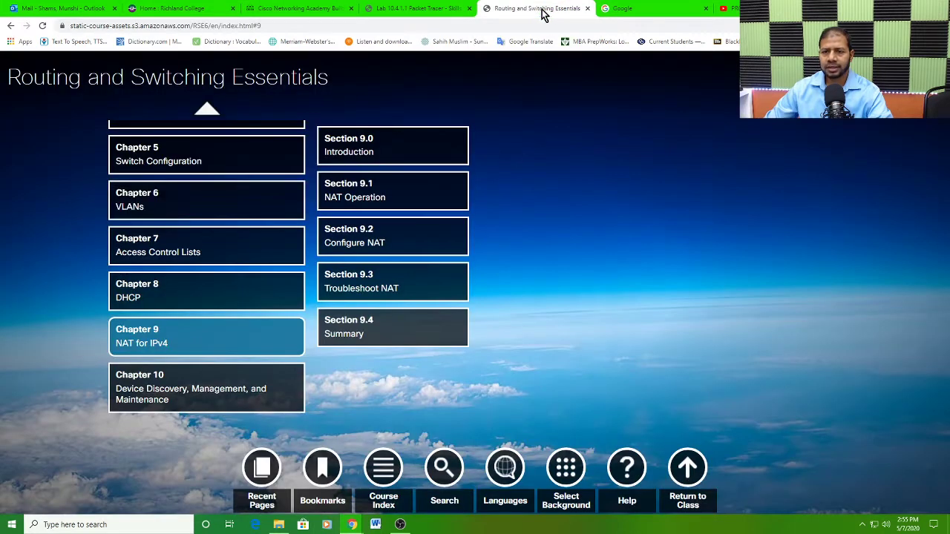
{"action": "left_click", "coordinate": [200, 391]}
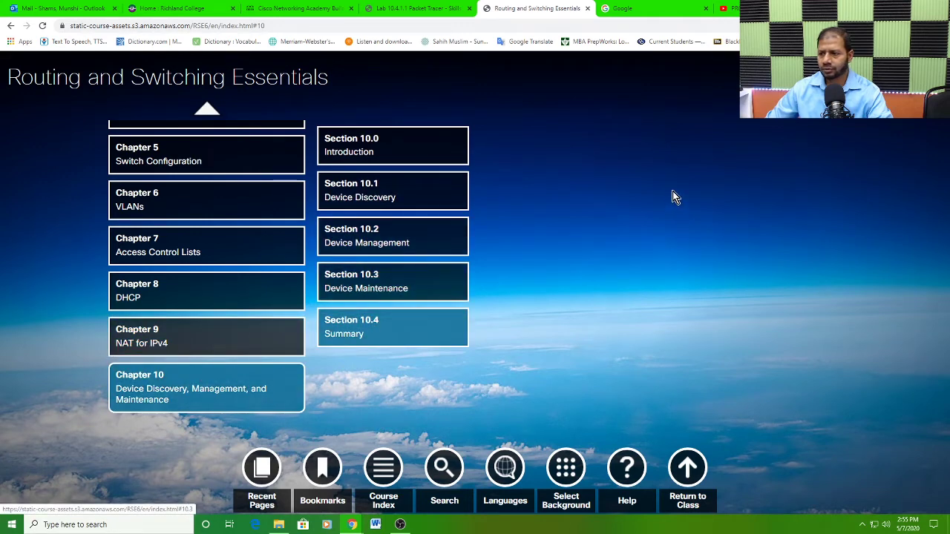
{"action": "left_click", "coordinate": [421, 338]}
{"action": "left_click", "coordinate": [538, 161]}
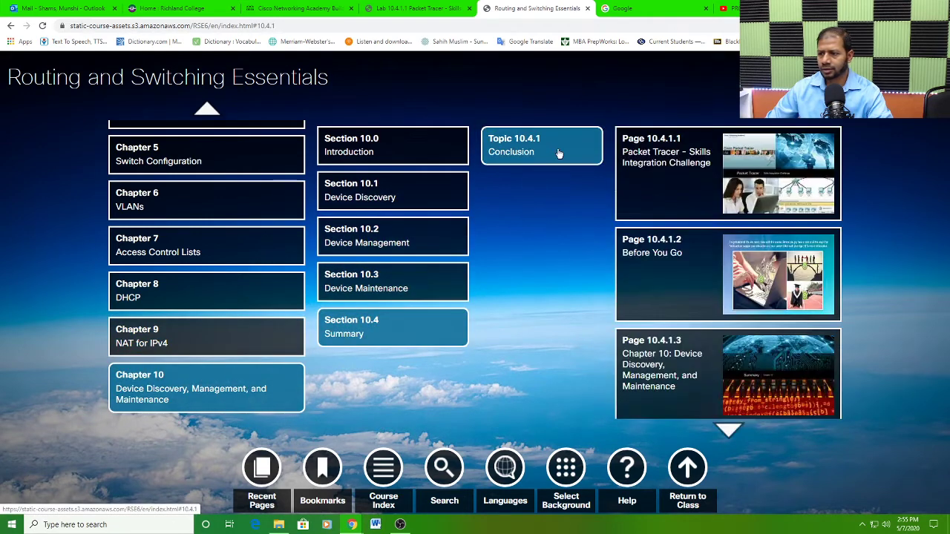
{"action": "left_click", "coordinate": [705, 187]}
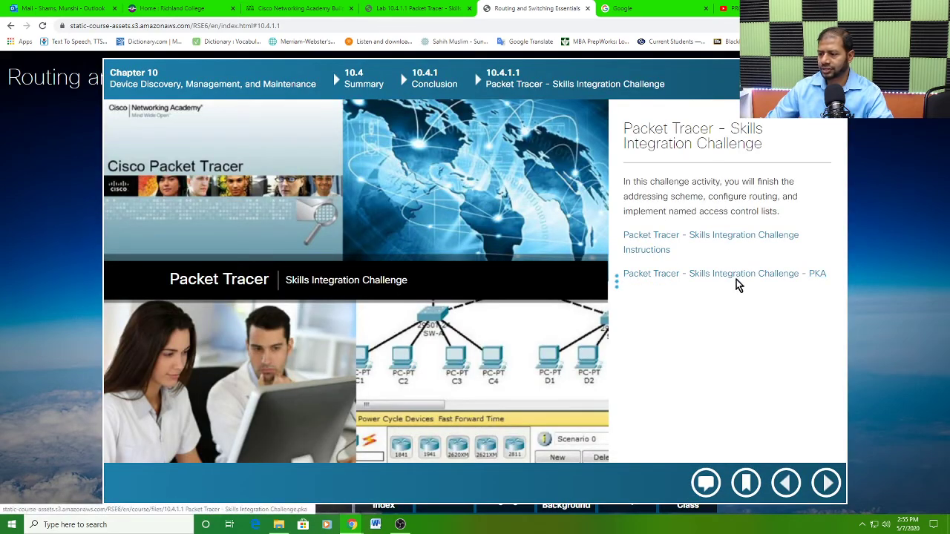
Step: Download the Skills Integration Challenge PKA file, open it in Cisco Packet Tracer, and dismiss the user profile dialog without entering details
{"action": "left_click", "coordinate": [734, 281]}
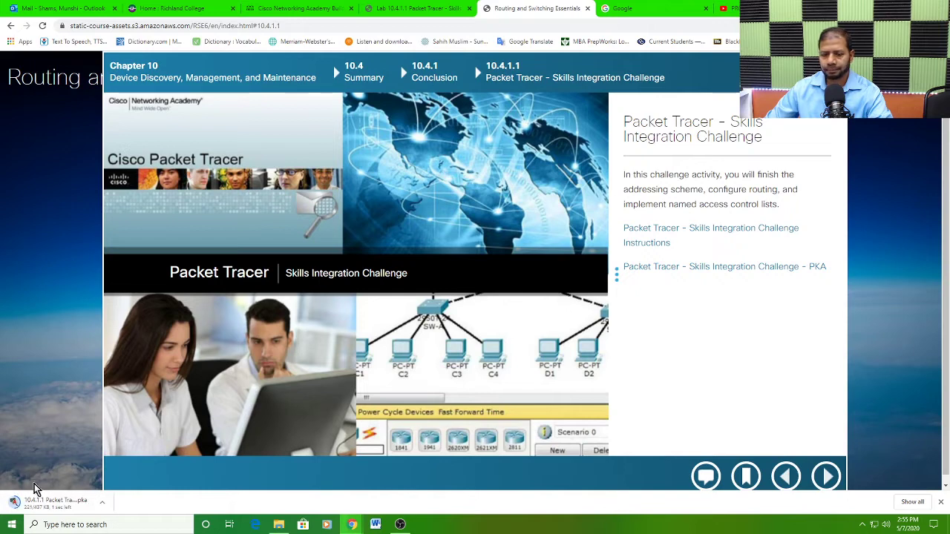
{"action": "left_click", "coordinate": [42, 502]}
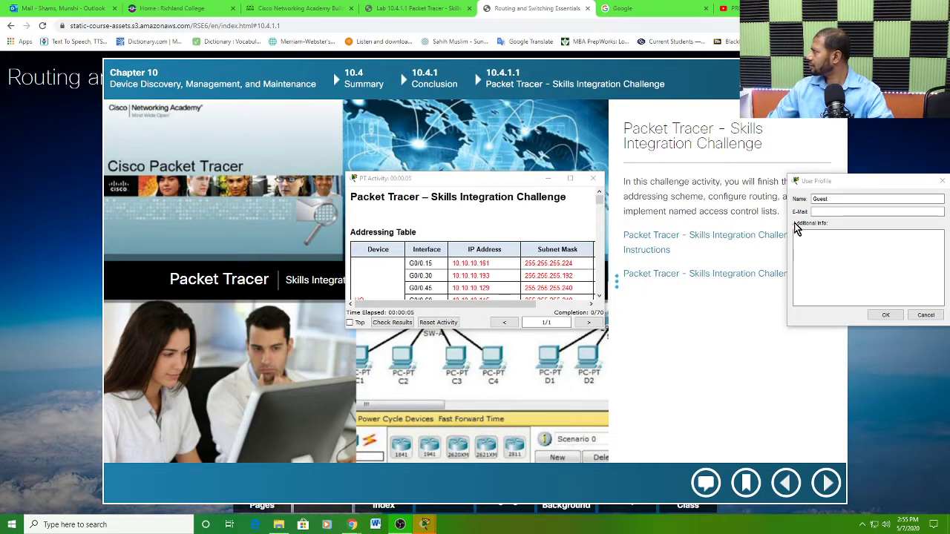
{"action": "left_click_drag", "start_coordinate": [900, 188], "coordinate": [742, 180]}
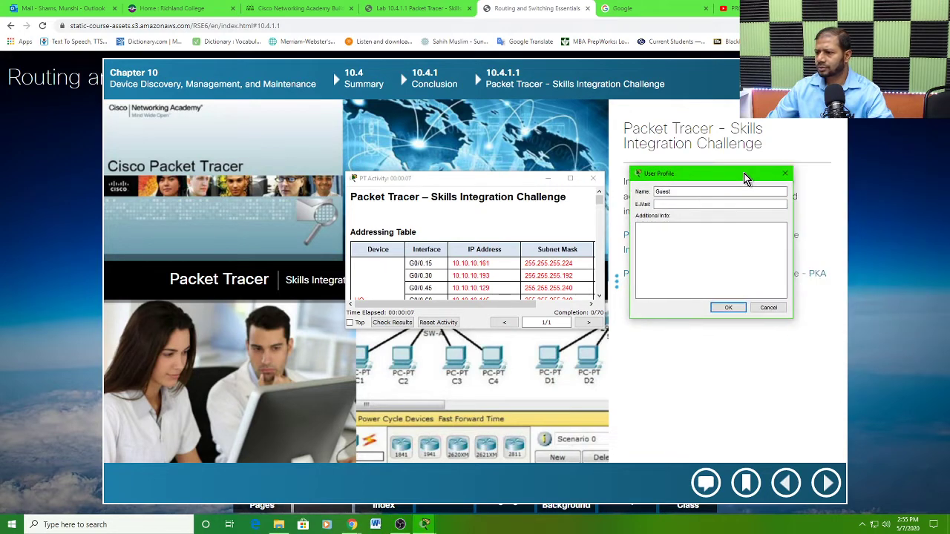
{"action": "left_click", "coordinate": [769, 307]}
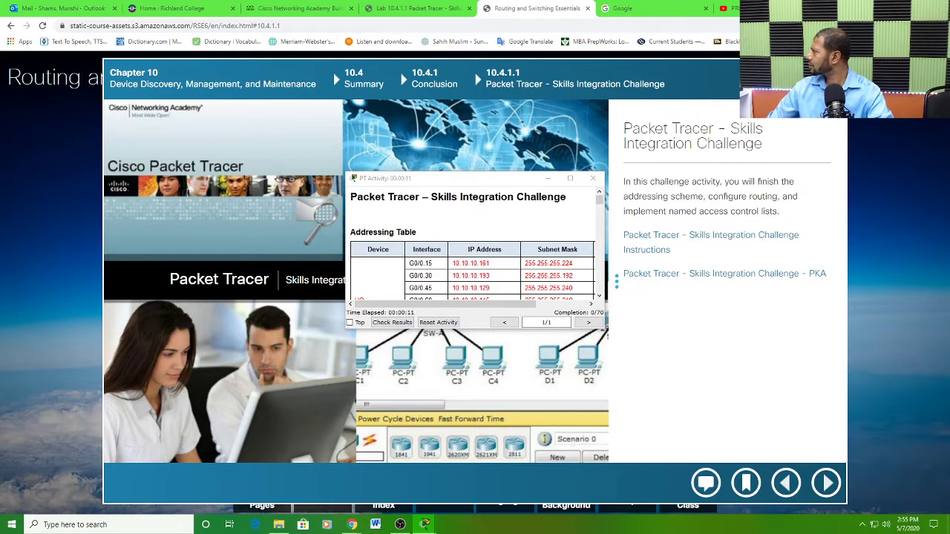
Step: Arrange the network topology and activity instructions windows side by side, enlarging both to nearly the full screen height
{"action": "left_click_drag", "start_coordinate": [904, 144], "coordinate": [265, 10]}
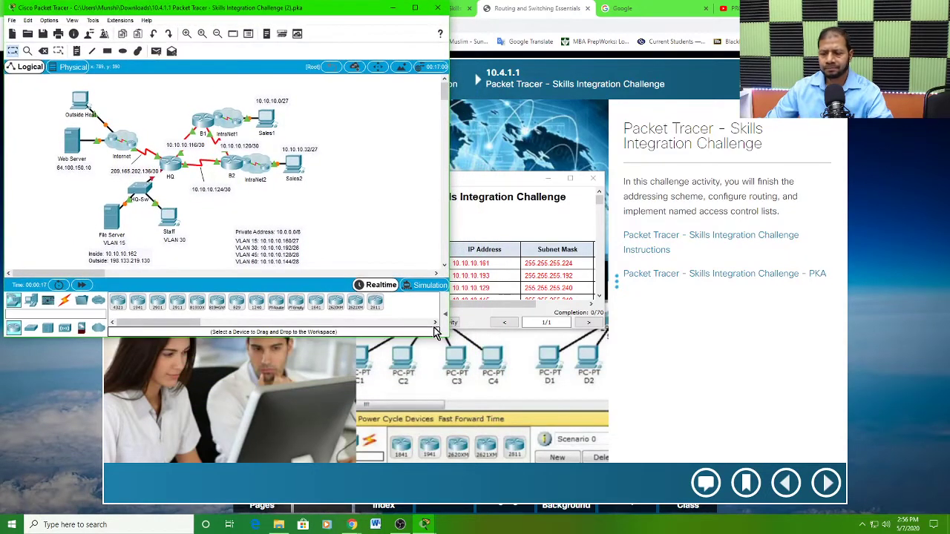
{"action": "left_click_drag", "start_coordinate": [449, 337], "coordinate": [406, 506]}
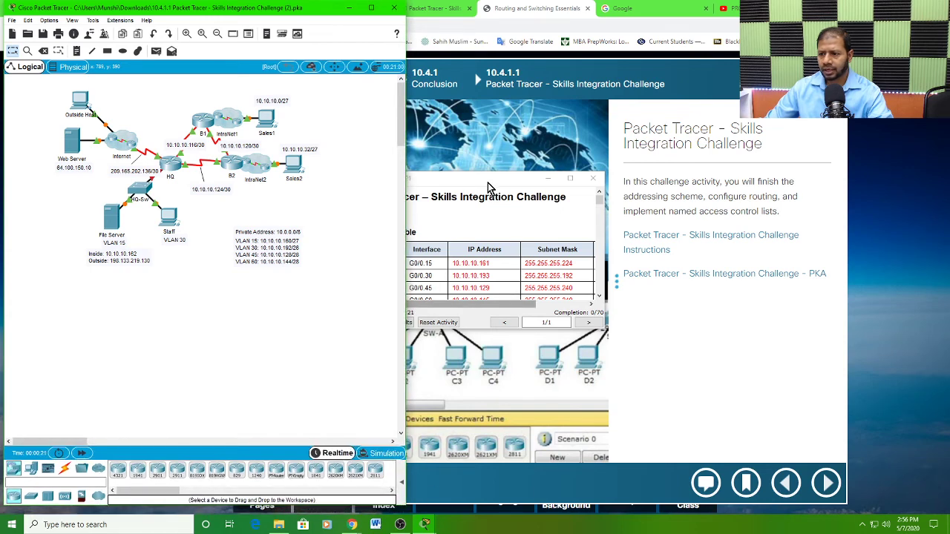
{"action": "left_click_drag", "start_coordinate": [488, 180], "coordinate": [832, 10]}
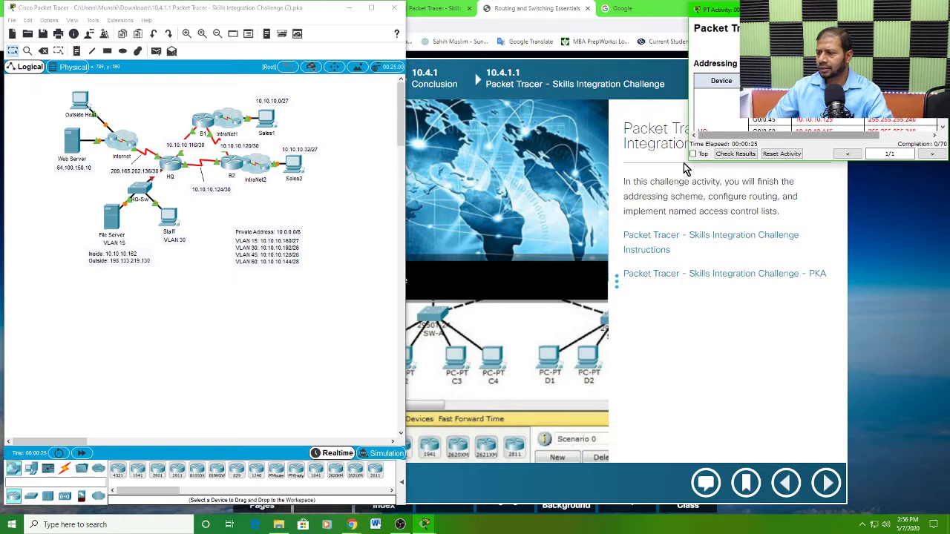
{"action": "left_click_drag", "start_coordinate": [687, 160], "coordinate": [525, 496]}
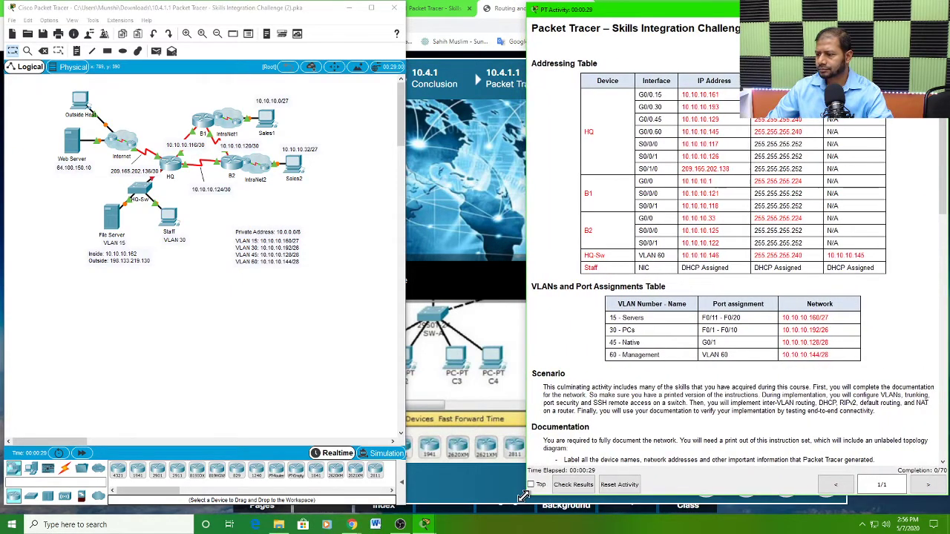
{"action": "scroll", "coordinate": [772, 252], "scroll_direction": "down", "scroll_amount": 3}
{"action": "scroll", "coordinate": [762, 265], "scroll_direction": "down", "scroll_amount": 10}
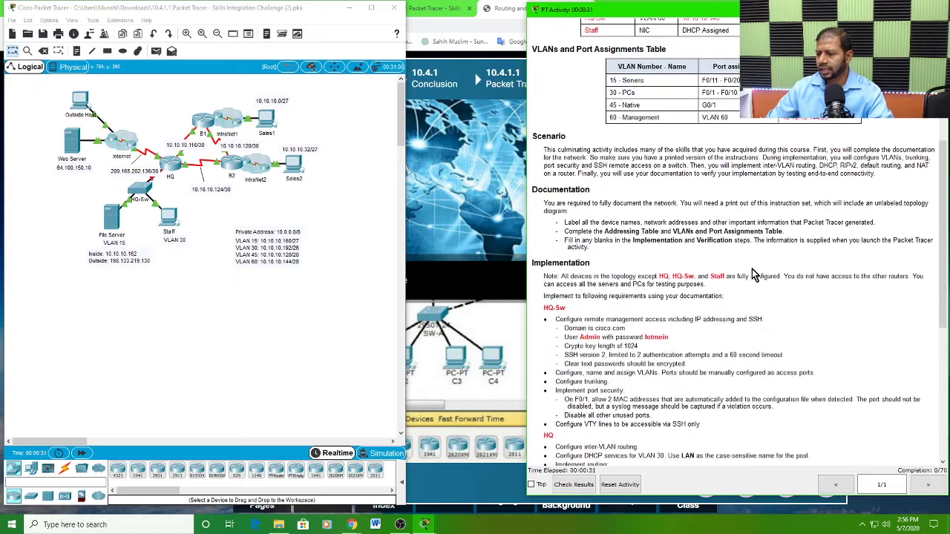
{"action": "scroll", "coordinate": [746, 285], "scroll_direction": "down", "scroll_amount": 3}
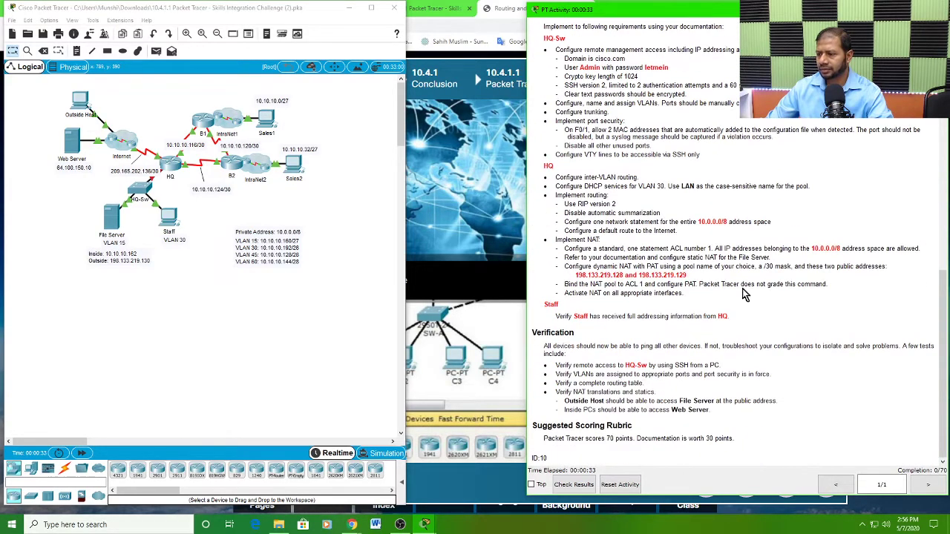
{"action": "scroll", "coordinate": [742, 290], "scroll_direction": "up", "scroll_amount": 15}
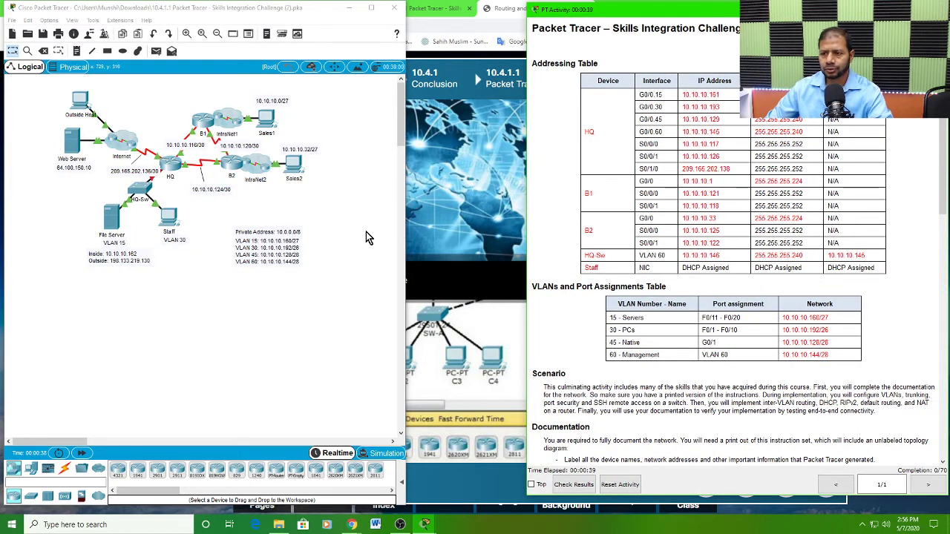
{"action": "left_click_drag", "start_coordinate": [407, 242], "coordinate": [447, 257]}
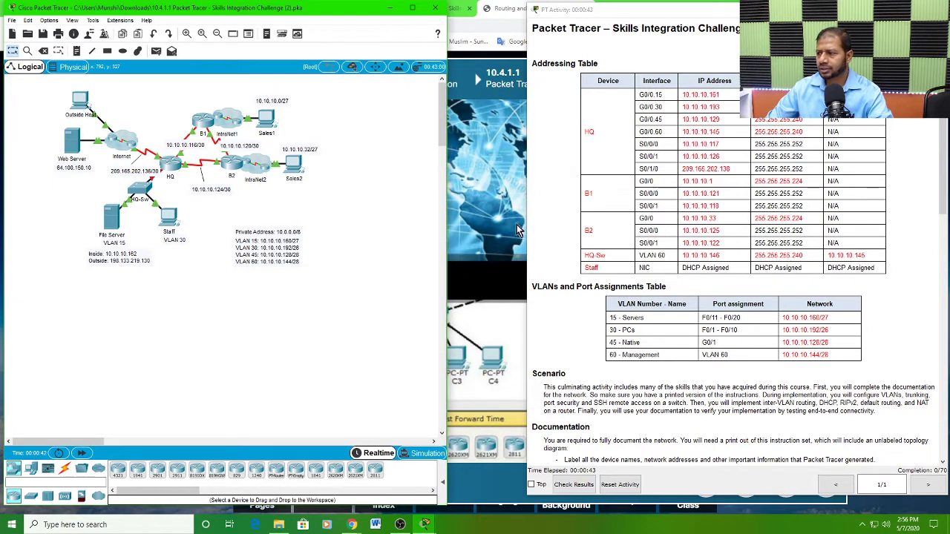
{"action": "left_click_drag", "start_coordinate": [525, 187], "coordinate": [546, 191]}
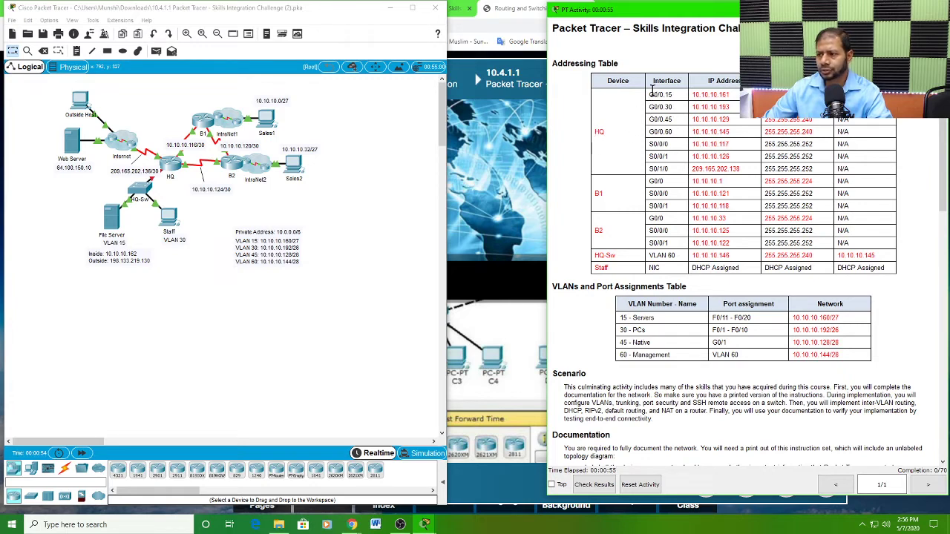
Step: Examine the Addressing Table for the HQ subinterfaces and serial links, B1, B2, HQ-Sw and Staff, comparing it with the topology
{"action": "left_click_drag", "start_coordinate": [648, 94], "coordinate": [670, 97]}
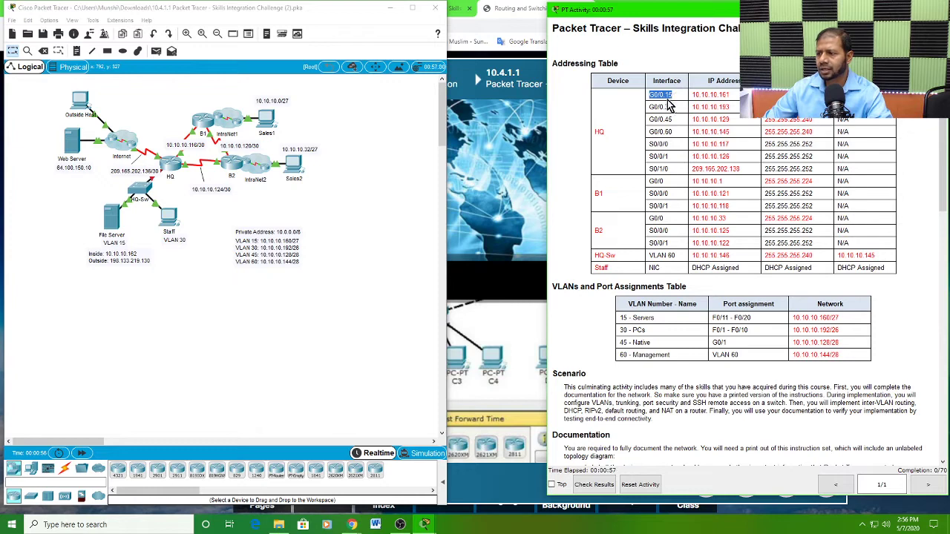
{"action": "left_click", "coordinate": [671, 106]}
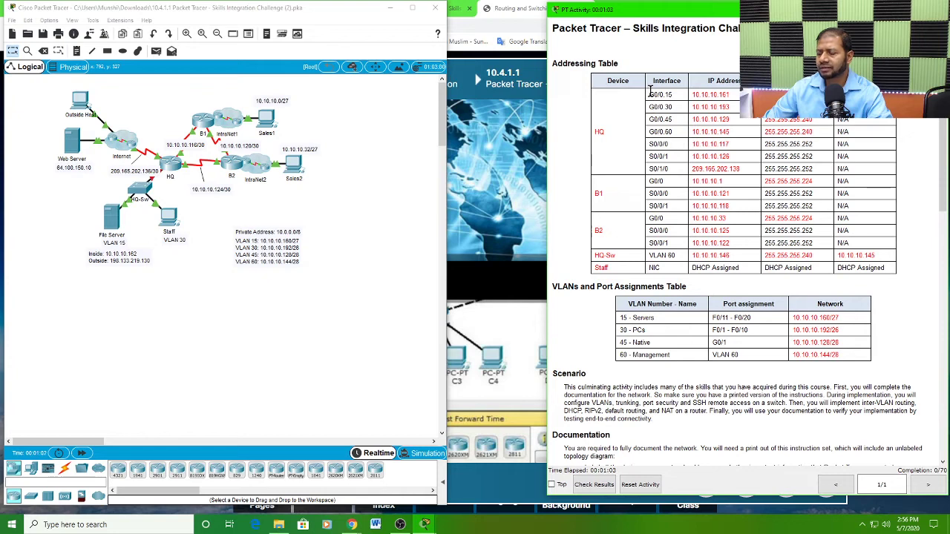
{"action": "left_click_drag", "start_coordinate": [649, 91], "coordinate": [665, 130]}
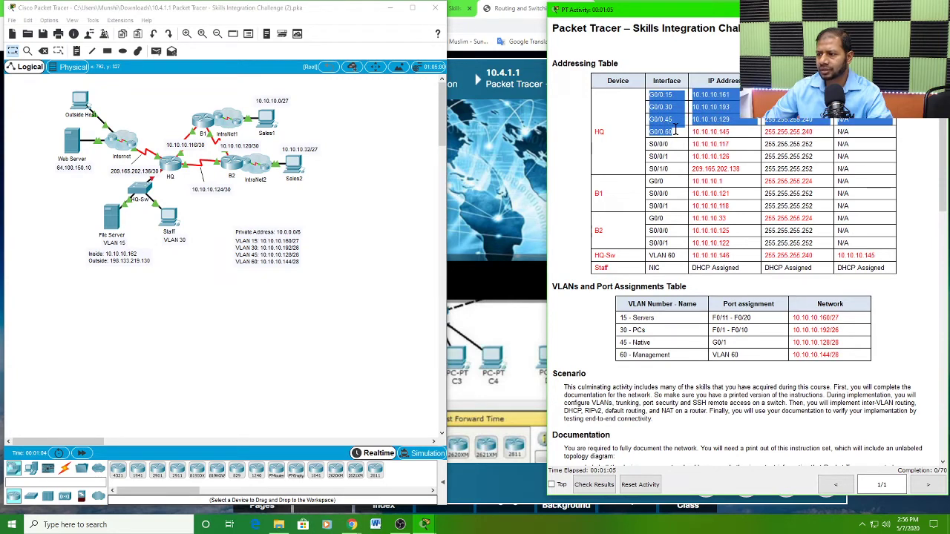
{"action": "left_click", "coordinate": [735, 138]}
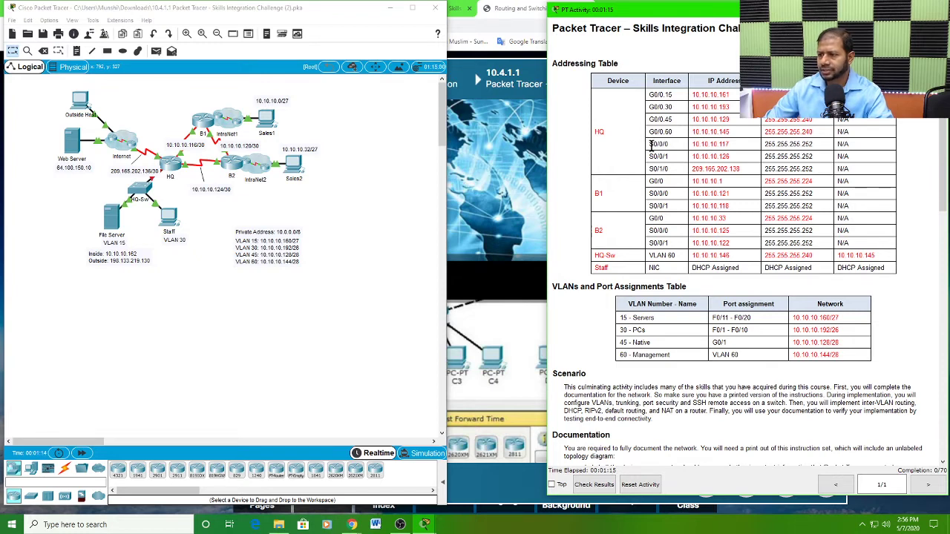
{"action": "left_click_drag", "start_coordinate": [651, 144], "coordinate": [797, 169]}
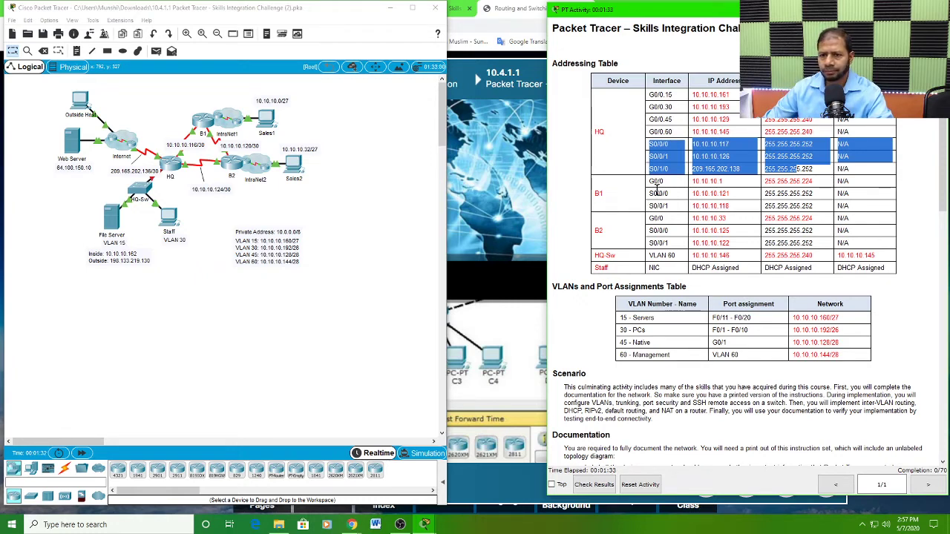
{"action": "left_click", "coordinate": [210, 101]}
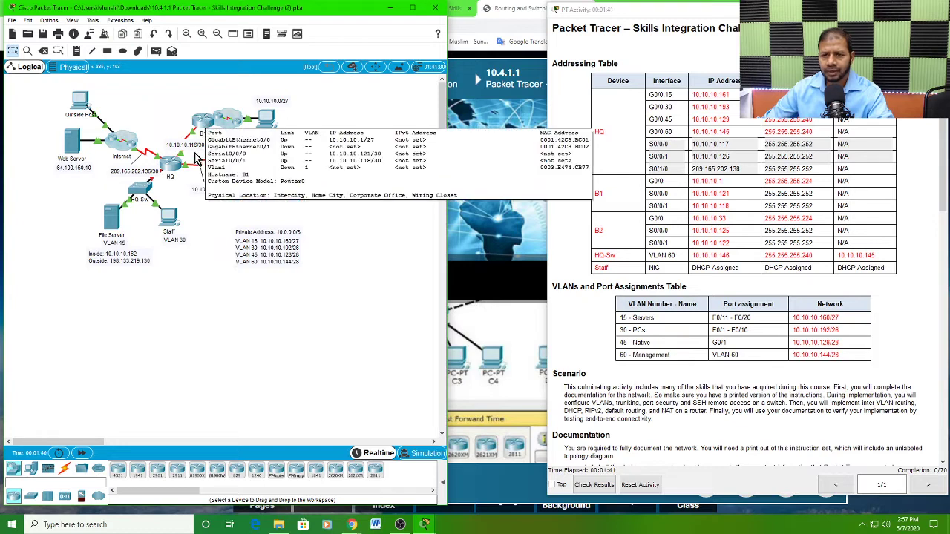
{"action": "double_click", "coordinate": [598, 230]}
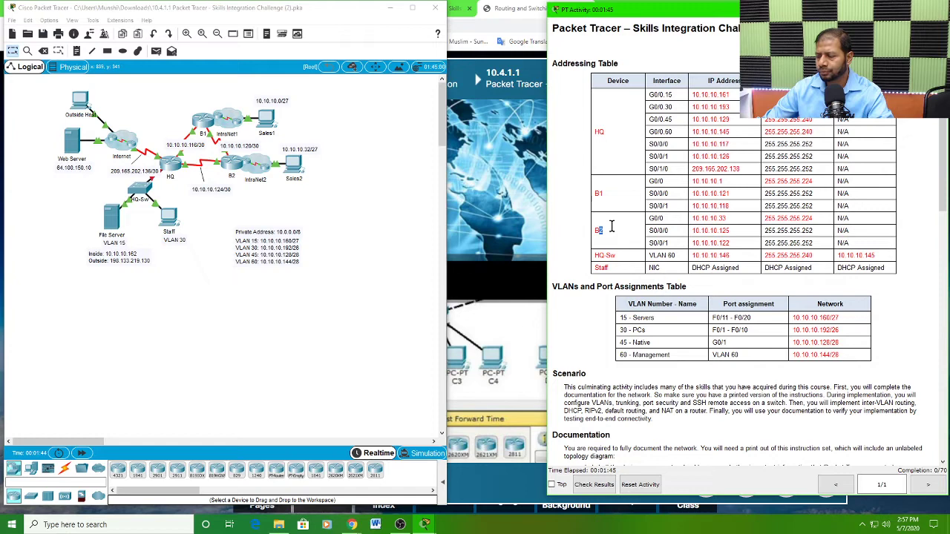
{"action": "left_click", "coordinate": [622, 235]}
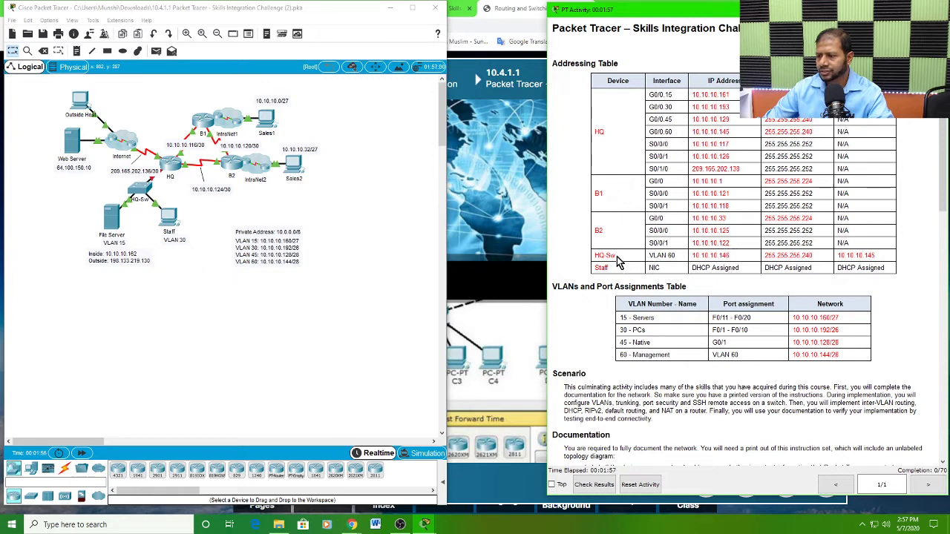
{"action": "left_click_drag", "start_coordinate": [619, 261], "coordinate": [602, 255]}
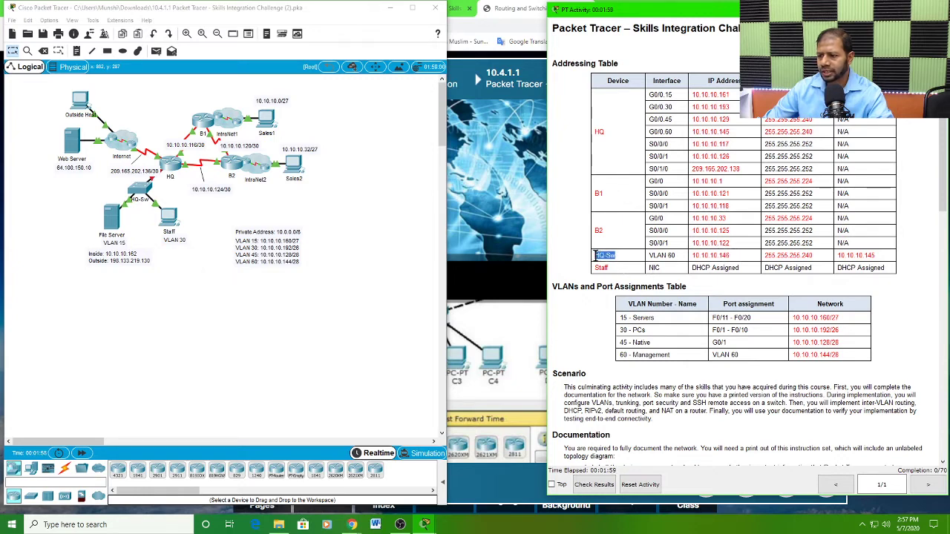
{"action": "left_click", "coordinate": [170, 197]}
{"action": "mouse_move", "coordinate": [163, 202]}
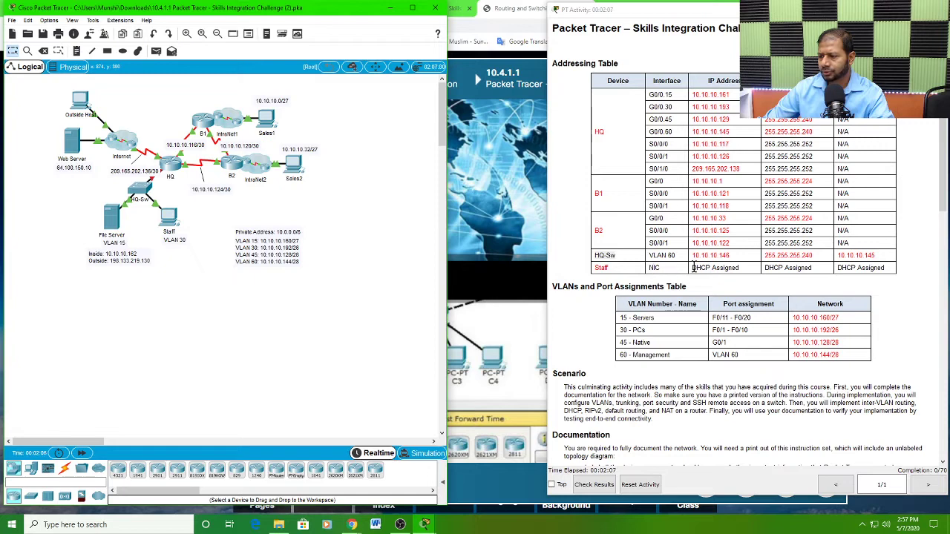
{"action": "left_click_drag", "start_coordinate": [691, 269], "coordinate": [760, 274]}
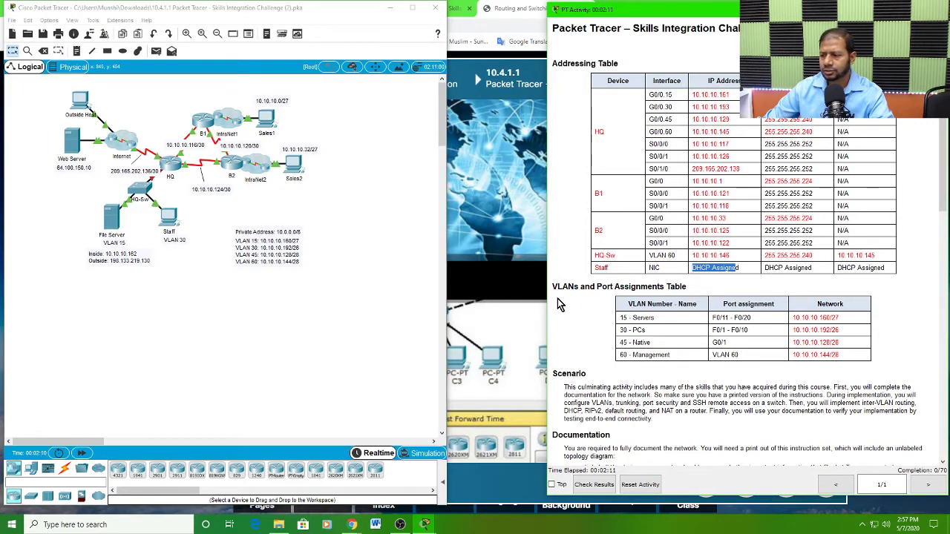
{"action": "left_click", "coordinate": [750, 276]}
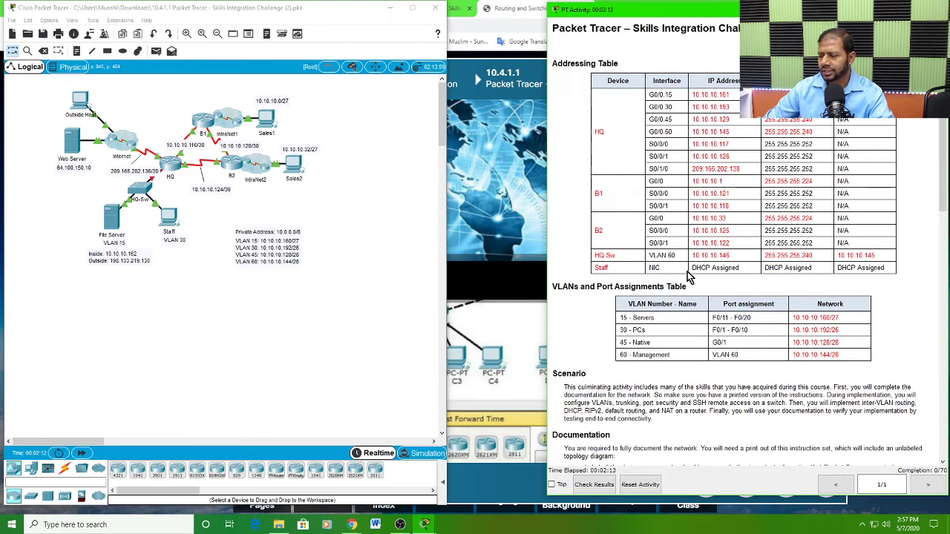
{"action": "left_click_drag", "start_coordinate": [693, 268], "coordinate": [738, 271]}
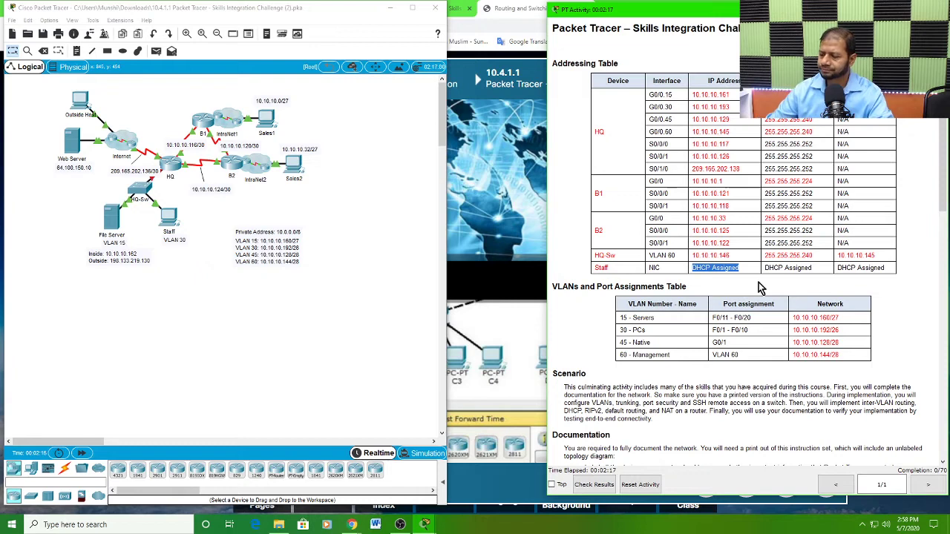
Step: Examine the VLANs and Port Assignments Table for the ports and networks of VLANs 15, 30, 45 and 60
{"action": "scroll", "coordinate": [597, 330], "scroll_direction": "down", "scroll_amount": 1}
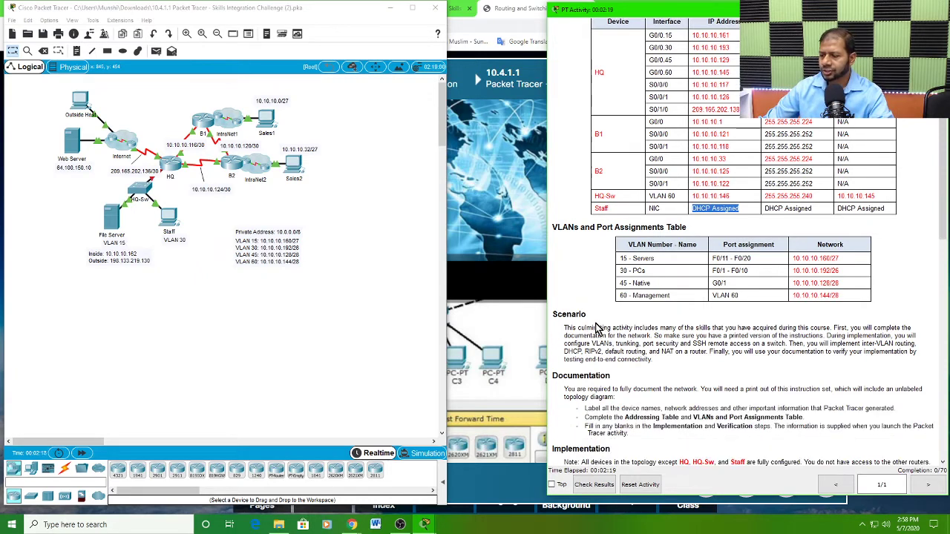
{"action": "left_click_drag", "start_coordinate": [568, 227], "coordinate": [689, 230]}
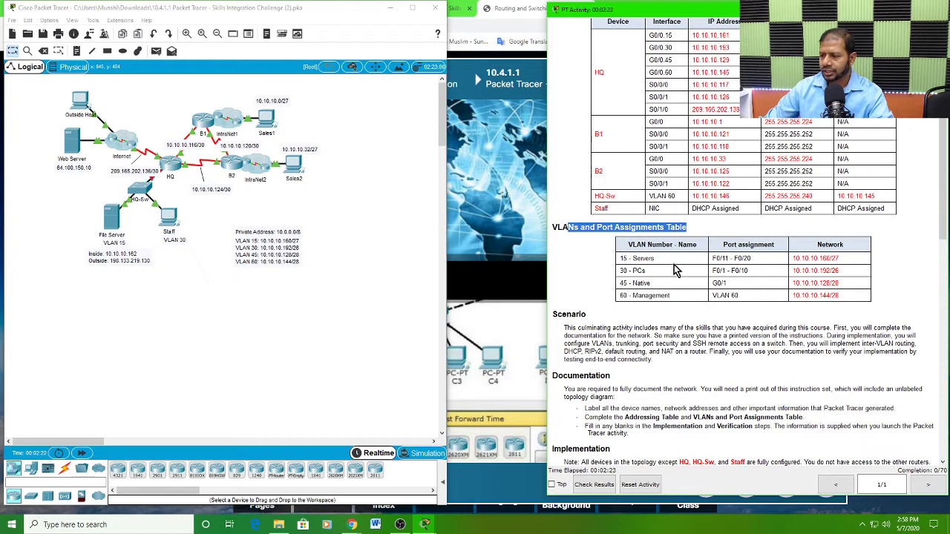
{"action": "left_click", "coordinate": [621, 258]}
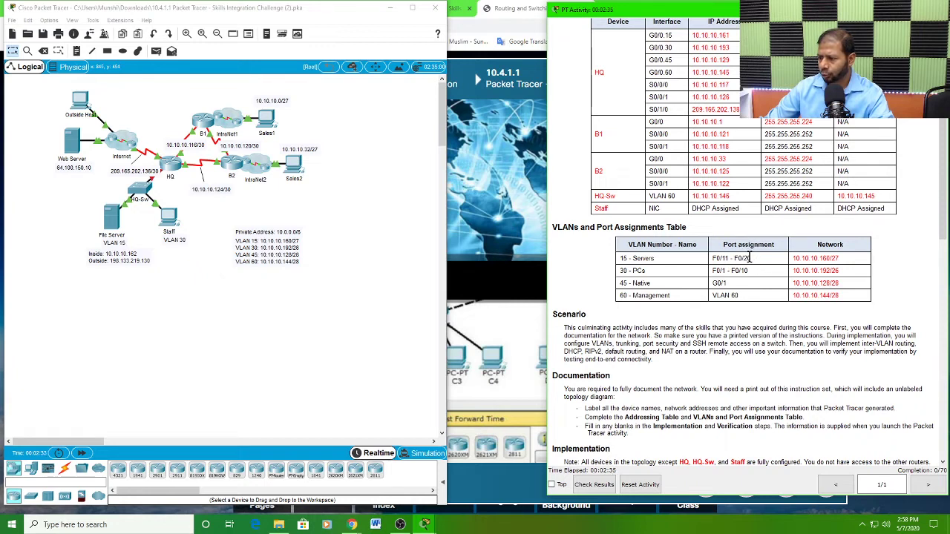
{"action": "left_click_drag", "start_coordinate": [750, 258], "coordinate": [711, 254]}
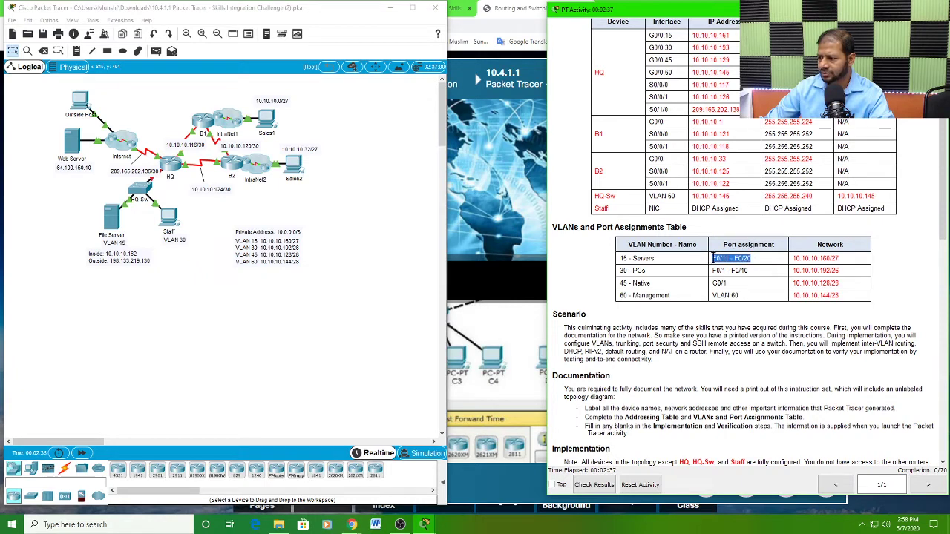
{"action": "left_click_drag", "start_coordinate": [842, 256], "coordinate": [794, 254]}
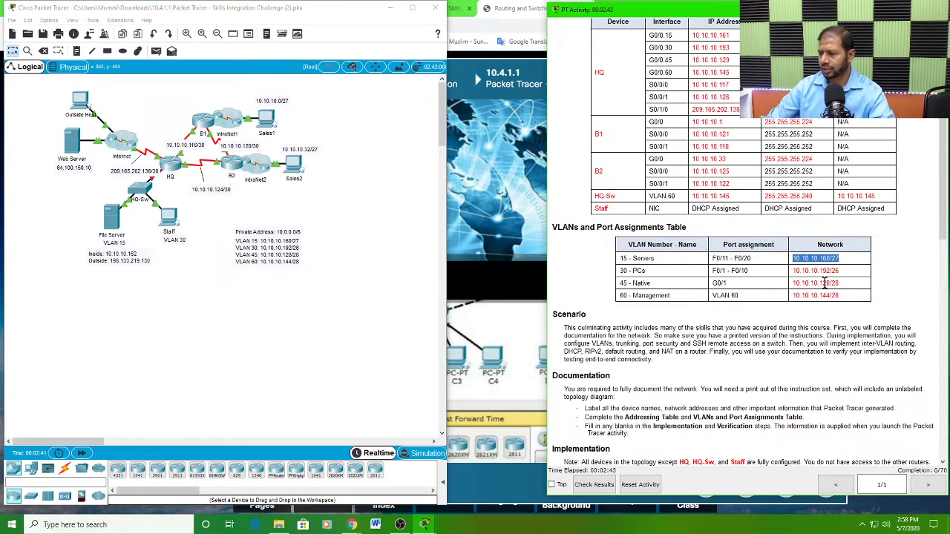
{"action": "scroll", "coordinate": [711, 221], "scroll_direction": "down", "scroll_amount": 4}
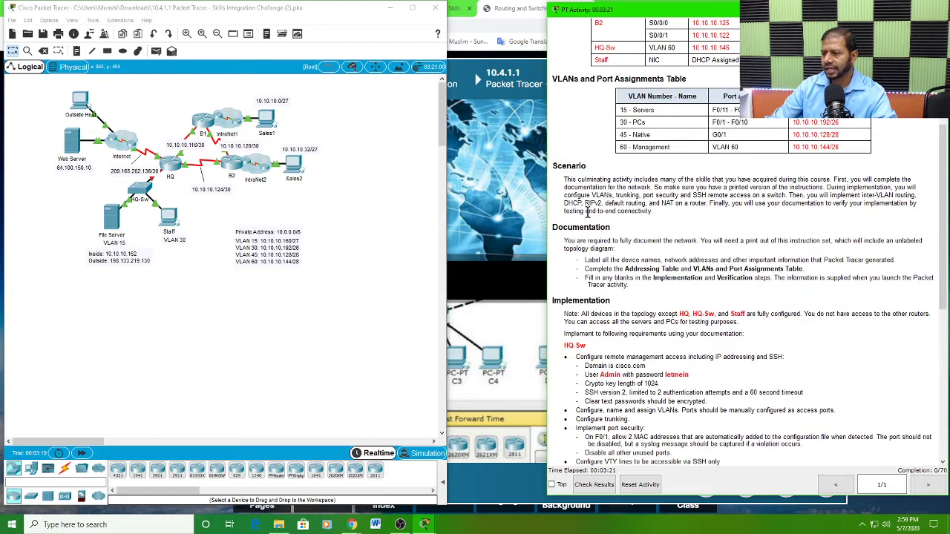
Step: Open the Skills Integration Challenge Instructions PDF from the course page in Chrome and examine its topology diagram, addressing and VLAN tables, and Implementation blanks
{"action": "left_click", "coordinate": [512, 206]}
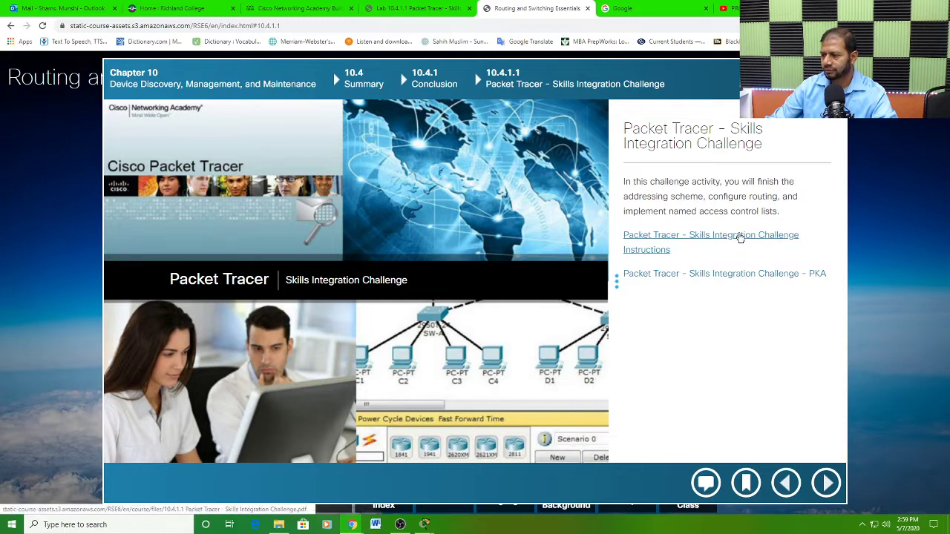
{"action": "left_click", "coordinate": [739, 236]}
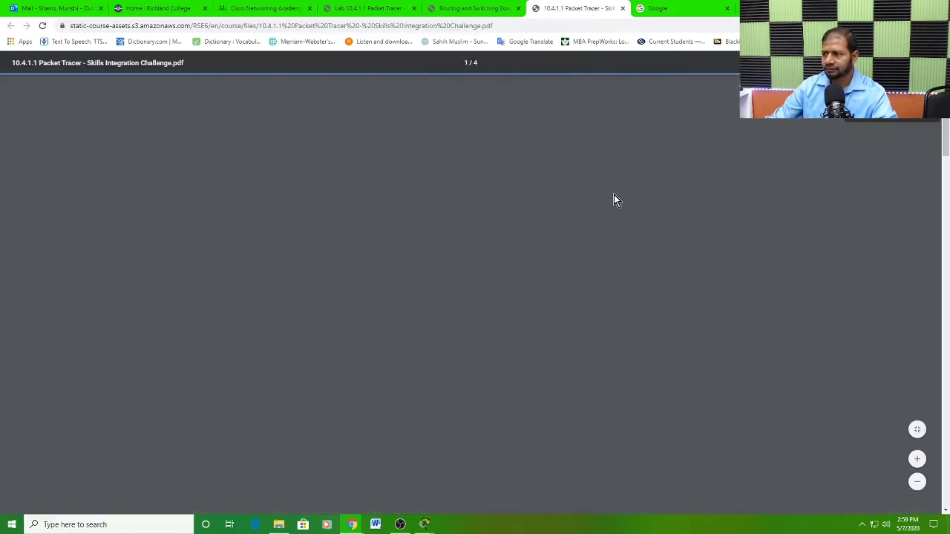
{"action": "scroll", "coordinate": [530, 275], "scroll_direction": "down", "scroll_amount": 10}
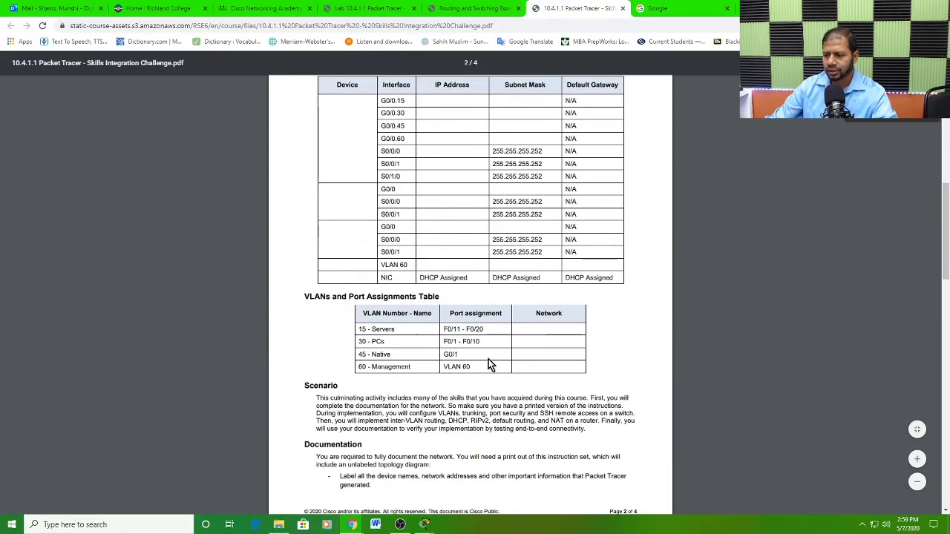
{"action": "scroll", "coordinate": [490, 365], "scroll_direction": "down", "scroll_amount": 3}
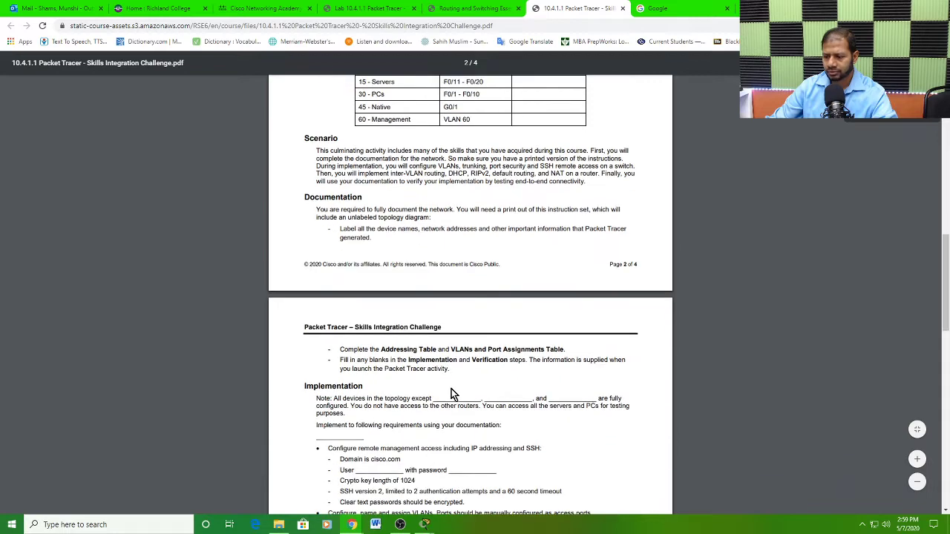
{"action": "scroll", "coordinate": [542, 362], "scroll_direction": "up", "scroll_amount": 1}
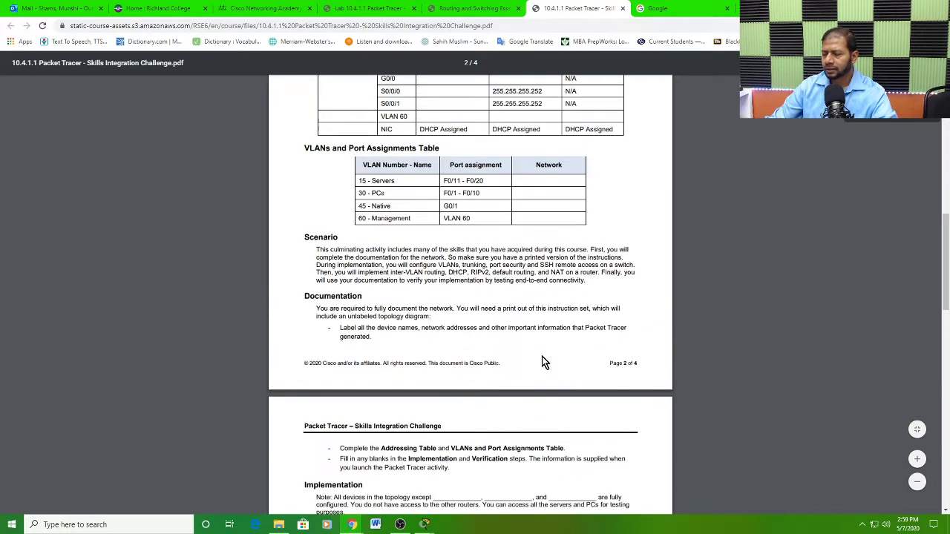
{"action": "scroll", "coordinate": [542, 362], "scroll_direction": "up", "scroll_amount": 7}
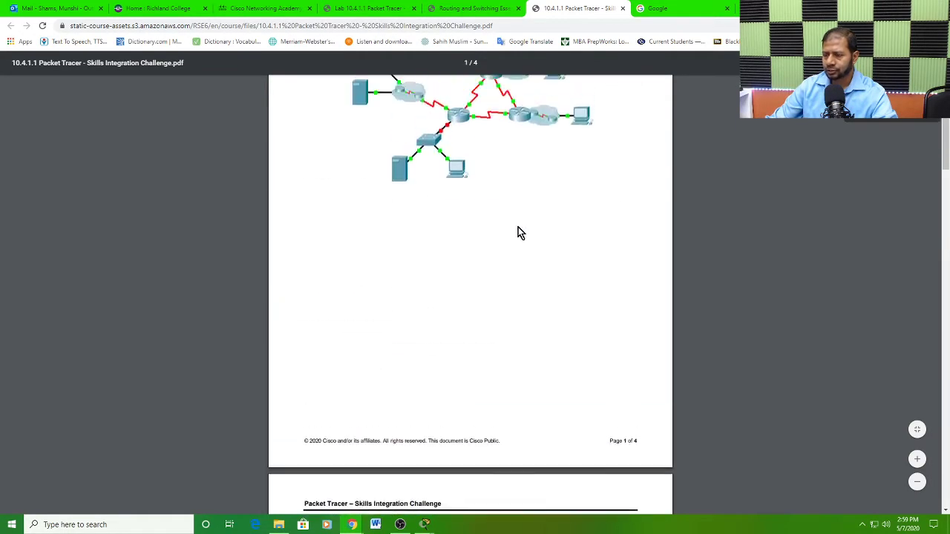
{"action": "scroll", "coordinate": [518, 230], "scroll_direction": "up", "scroll_amount": 3}
{"action": "scroll", "coordinate": [512, 241], "scroll_direction": "down", "scroll_amount": 10}
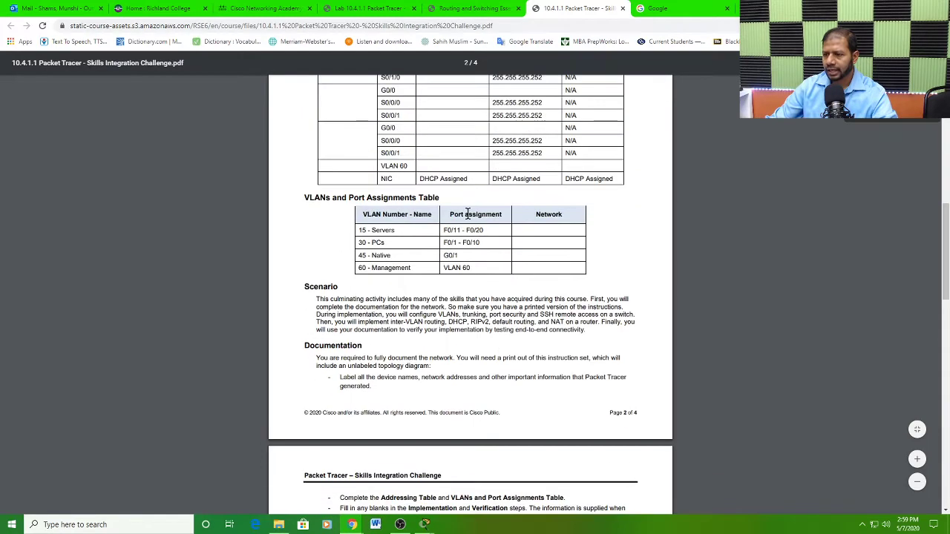
{"action": "scroll", "coordinate": [429, 173], "scroll_direction": "up", "scroll_amount": 2}
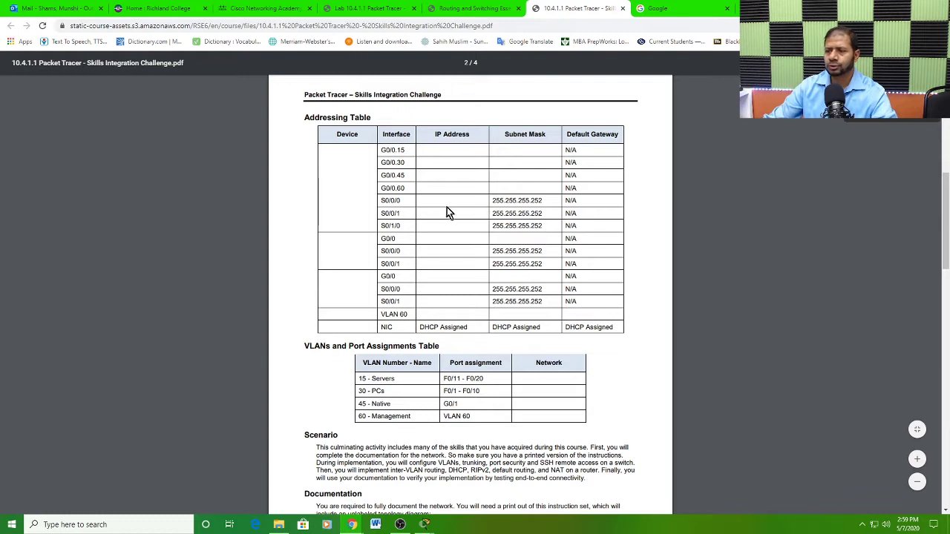
Step: Close the instructions PDF and switch back to the Packet Tracer topology and activity instructions windows
{"action": "left_click", "coordinate": [622, 9]}
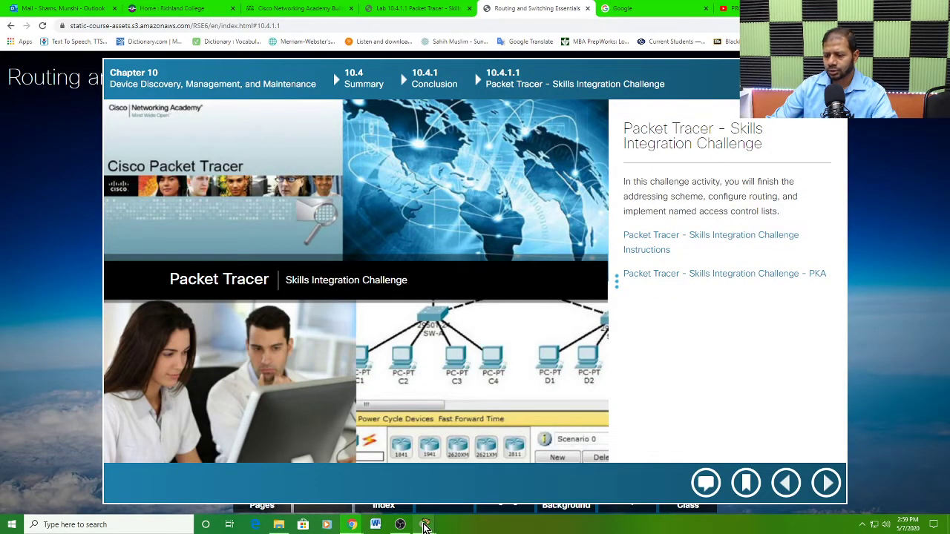
{"action": "left_click", "coordinate": [438, 496]}
{"action": "mouse_move", "coordinate": [427, 524]}
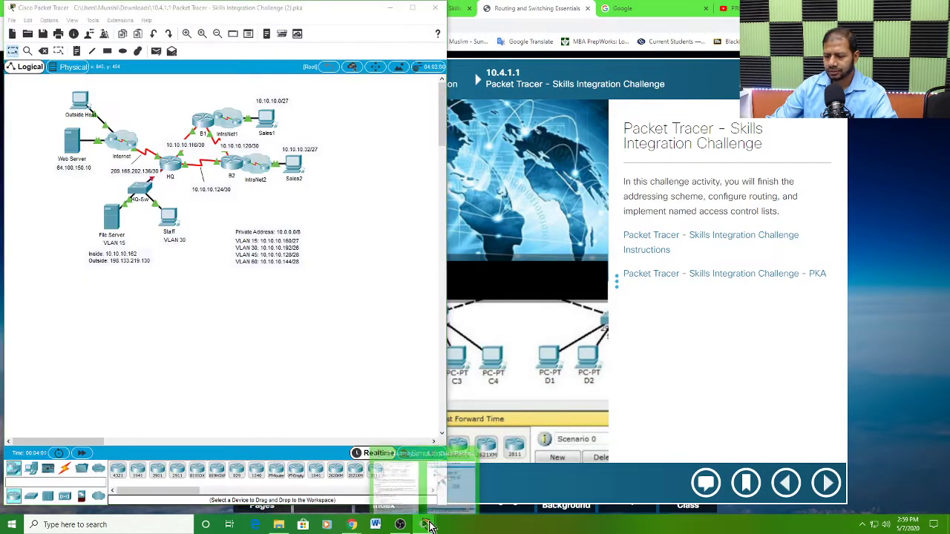
{"action": "left_click", "coordinate": [431, 472]}
Step: Read the Documentation section for the requirements on labelling the topology, completing the tables and filling in the blanks
{"action": "scroll", "coordinate": [742, 236], "scroll_direction": "down", "scroll_amount": 1}
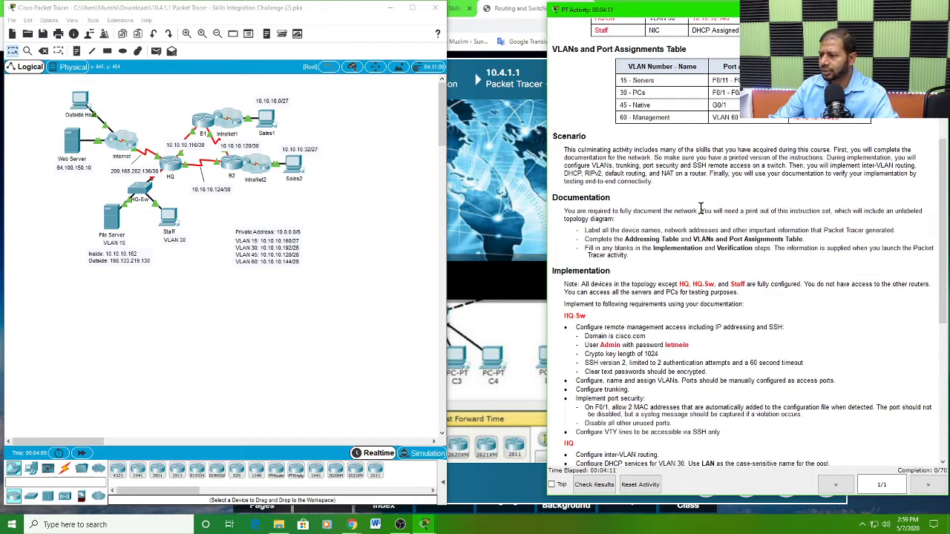
{"action": "left_click_drag", "start_coordinate": [699, 211], "coordinate": [923, 213]}
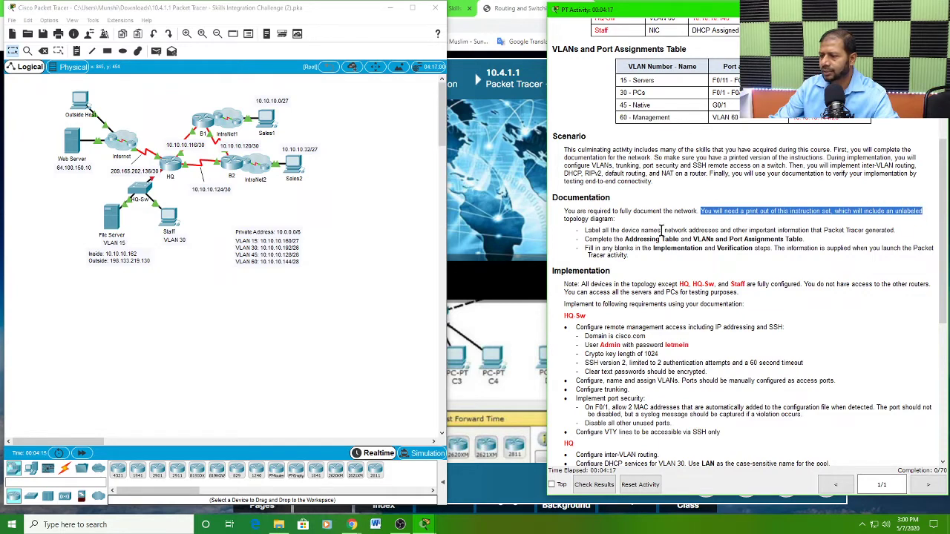
{"action": "left_click_drag", "start_coordinate": [564, 218], "coordinate": [610, 239]}
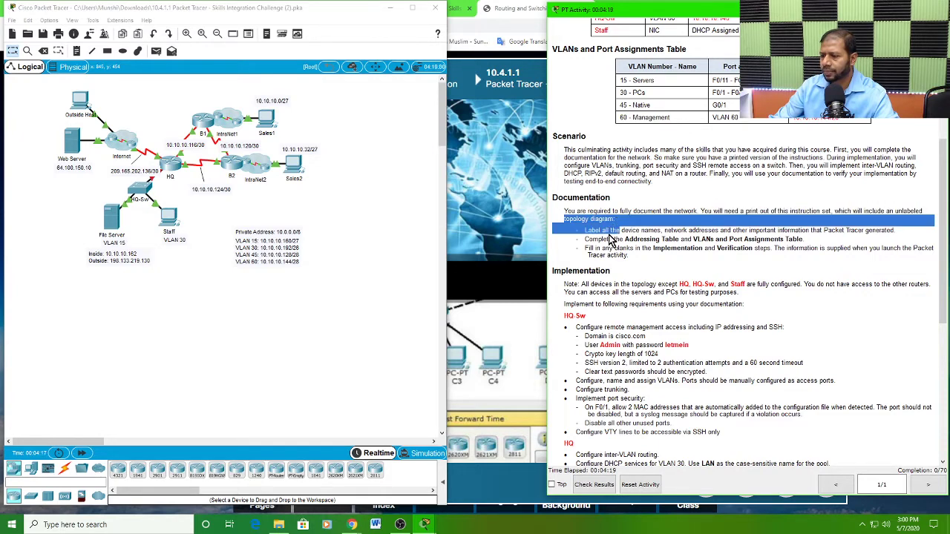
{"action": "left_click", "coordinate": [602, 238]}
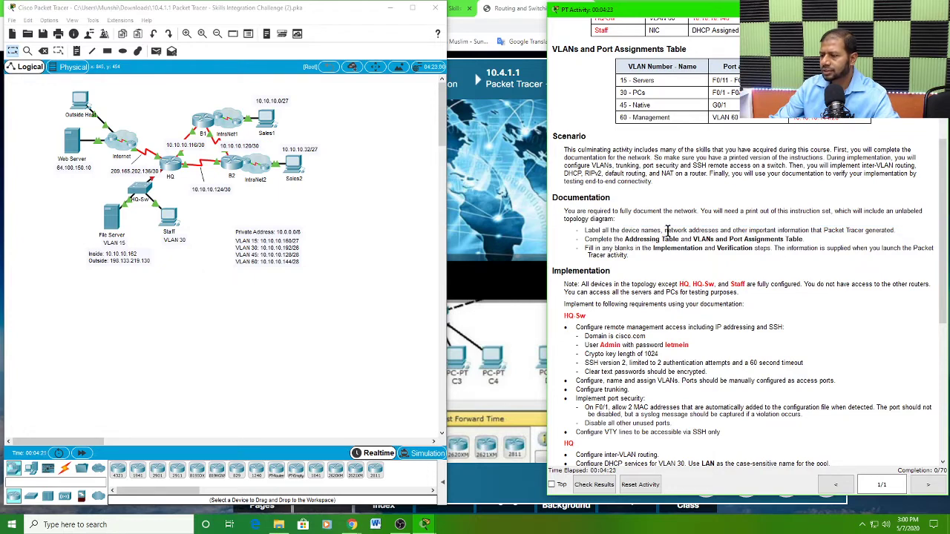
{"action": "left_click_drag", "start_coordinate": [667, 231], "coordinate": [775, 231]}
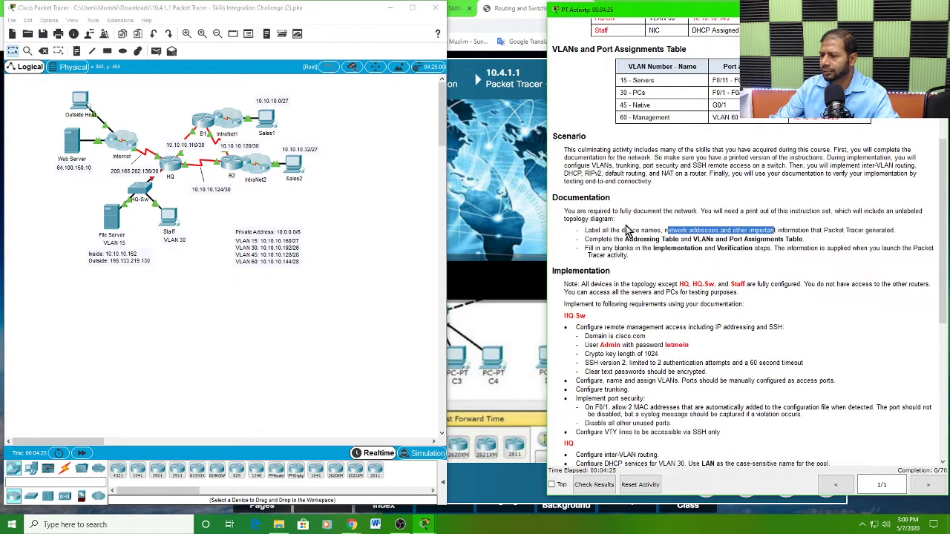
{"action": "left_click_drag", "start_coordinate": [586, 219], "coordinate": [637, 257]}
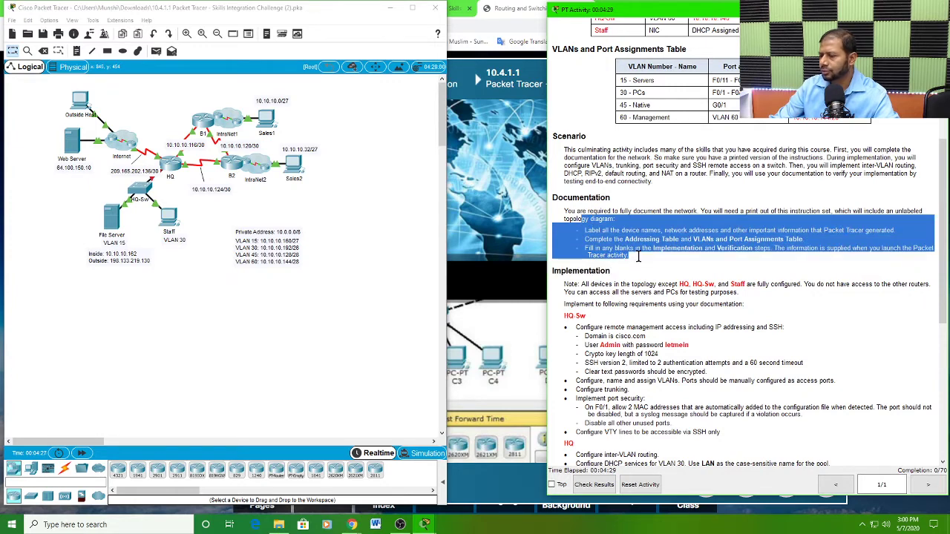
{"action": "left_click", "coordinate": [623, 228]}
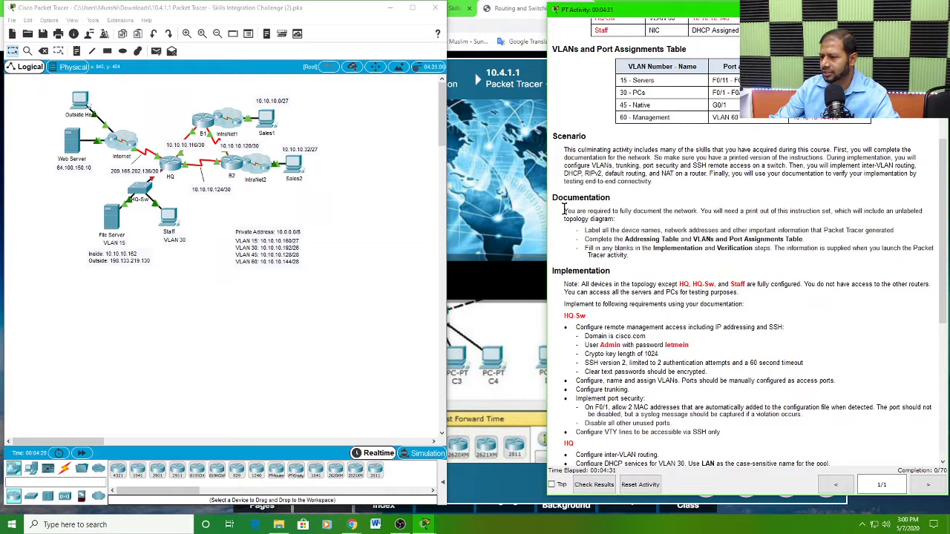
{"action": "left_click_drag", "start_coordinate": [564, 211], "coordinate": [632, 255]}
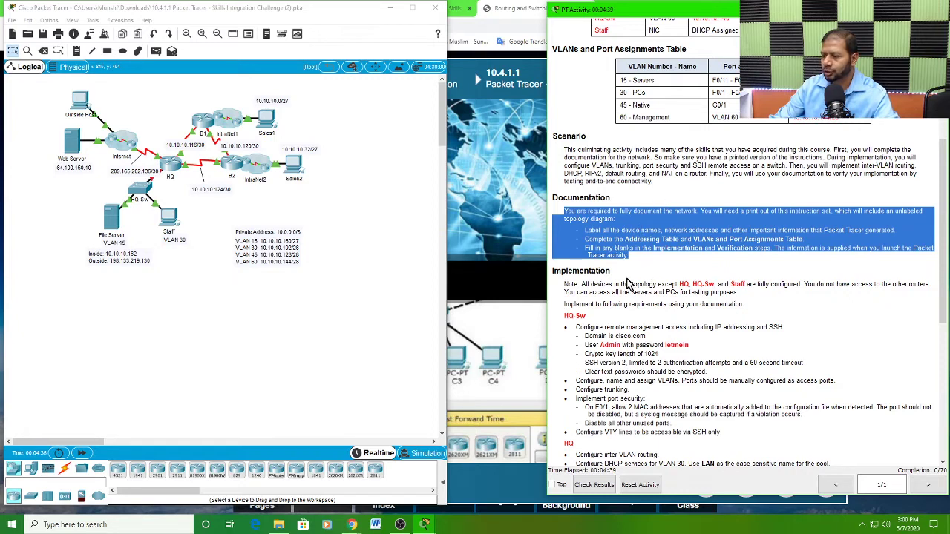
Step: Read the Implementation note on which devices are not preconfigured, and locate HQ and its neighbouring routers in the topology
{"action": "scroll", "coordinate": [629, 282], "scroll_direction": "down", "scroll_amount": 2}
{"action": "left_click", "coordinate": [608, 235]}
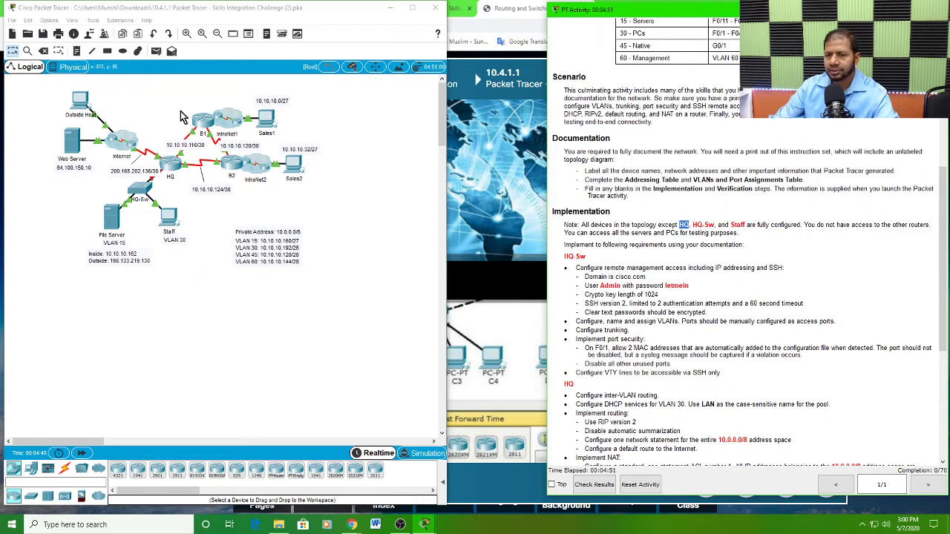
{"action": "left_click", "coordinate": [179, 311]}
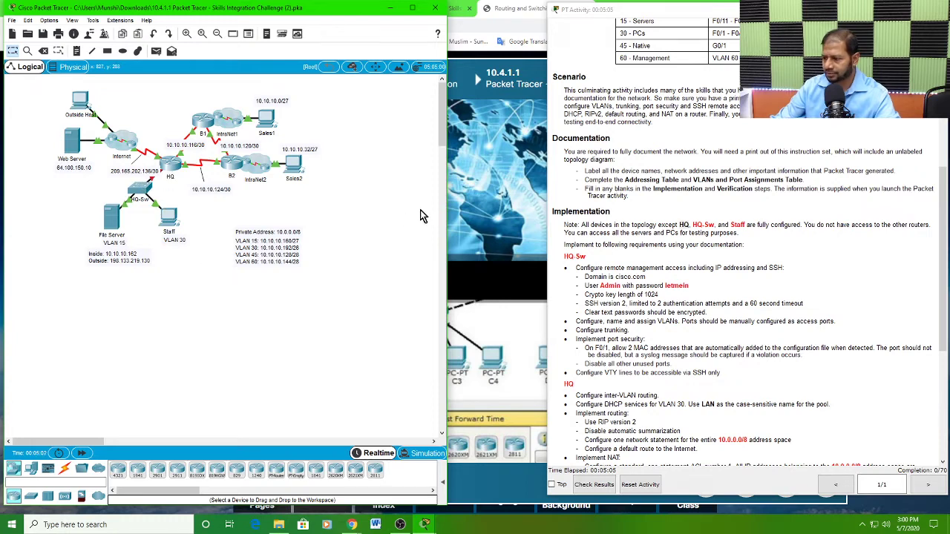
{"action": "scroll", "coordinate": [714, 260], "scroll_direction": "down", "scroll_amount": 1}
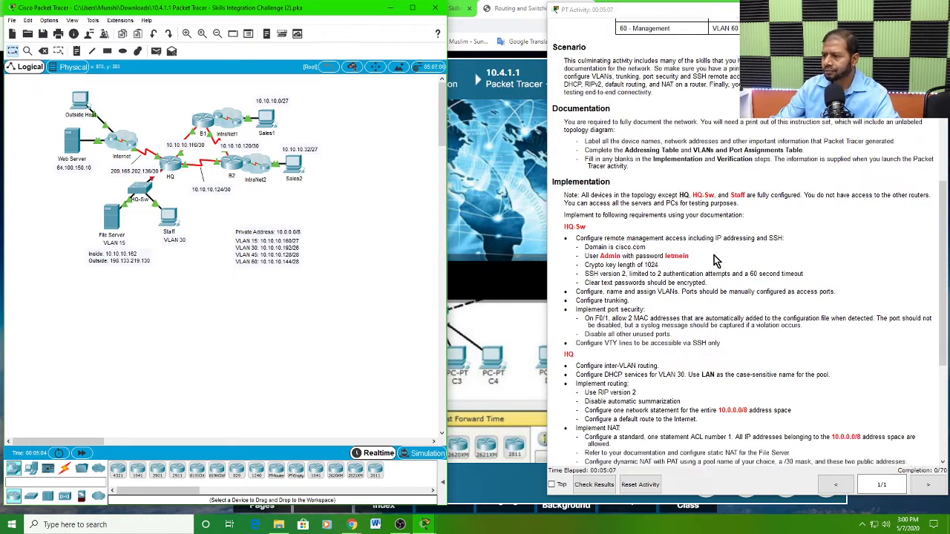
{"action": "scroll", "coordinate": [712, 261], "scroll_direction": "up", "scroll_amount": 1}
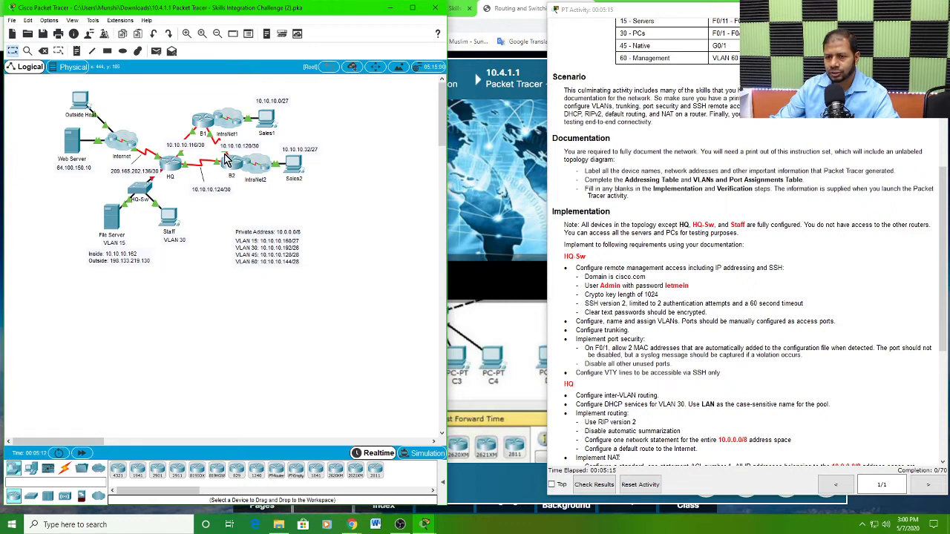
{"action": "mouse_move", "coordinate": [227, 165]}
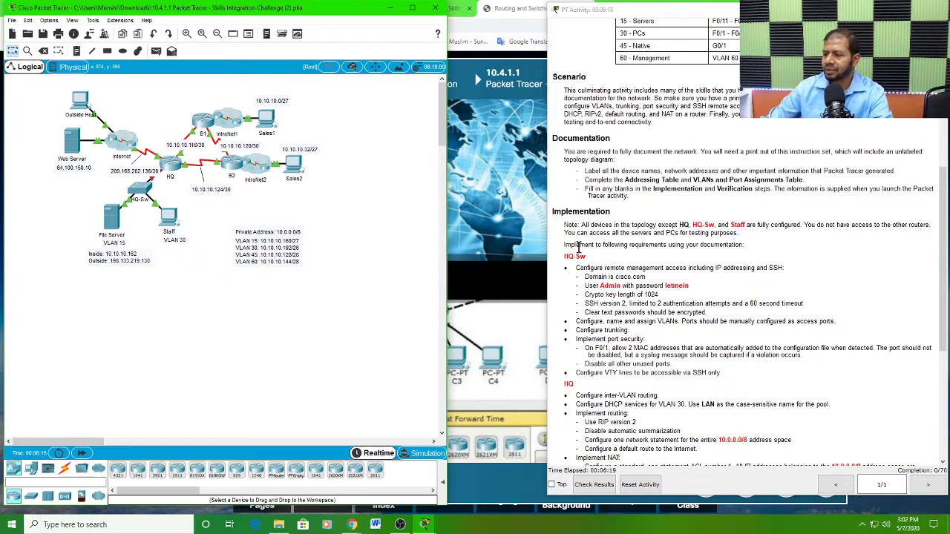
Step: Read the HQ-Sw requirements for remote management access with IP addressing and SSH, and locate the switch in the topology
{"action": "left_click_drag", "start_coordinate": [572, 244], "coordinate": [748, 244]}
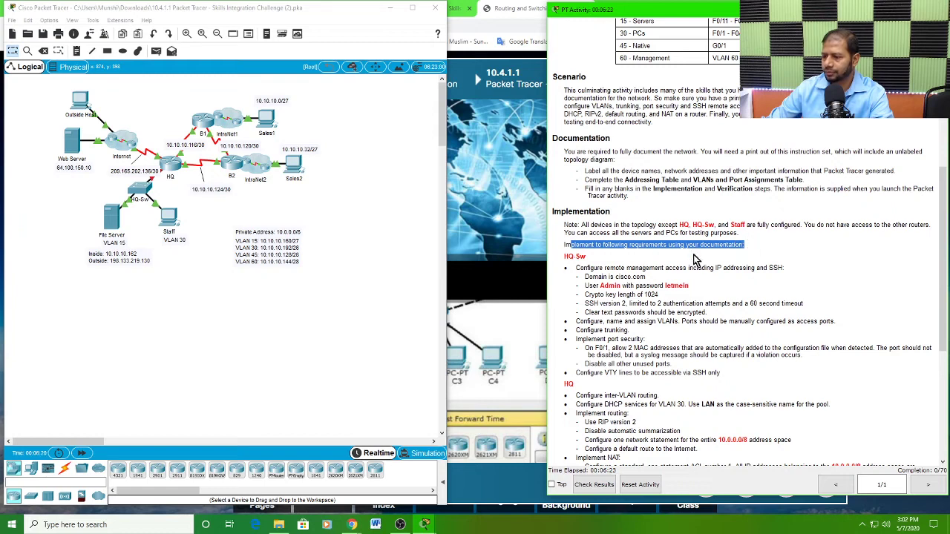
{"action": "left_click", "coordinate": [579, 257]}
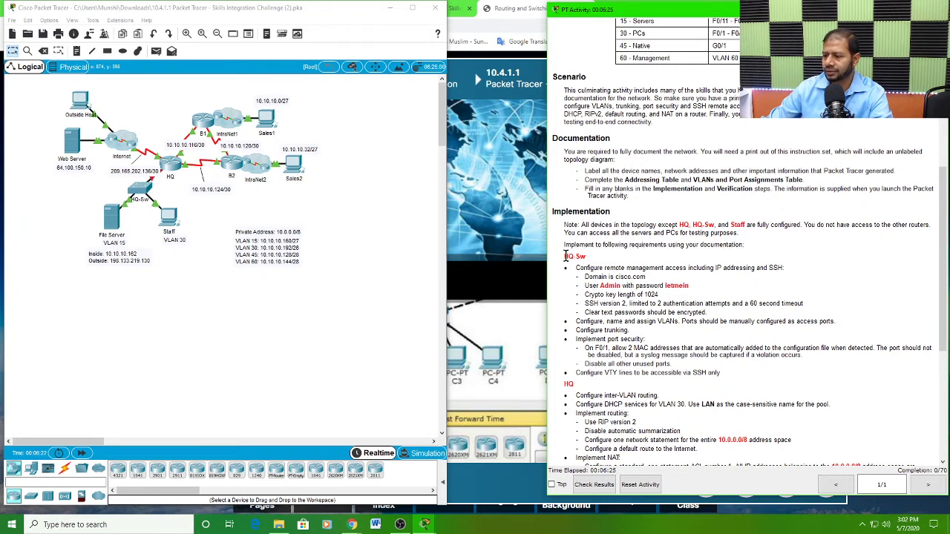
{"action": "left_click_drag", "start_coordinate": [564, 255], "coordinate": [586, 257]}
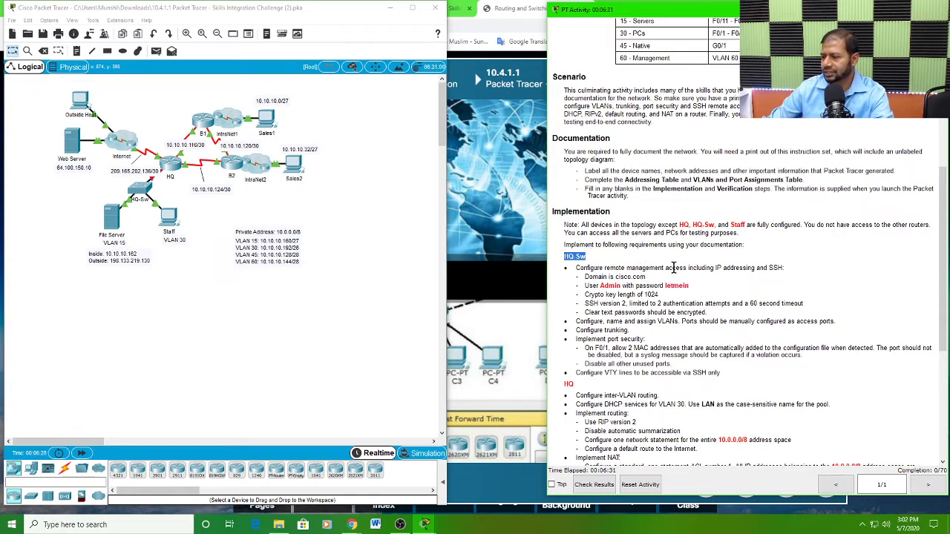
{"action": "left_click_drag", "start_coordinate": [717, 269], "coordinate": [757, 281]}
{"action": "left_click", "coordinate": [737, 264]}
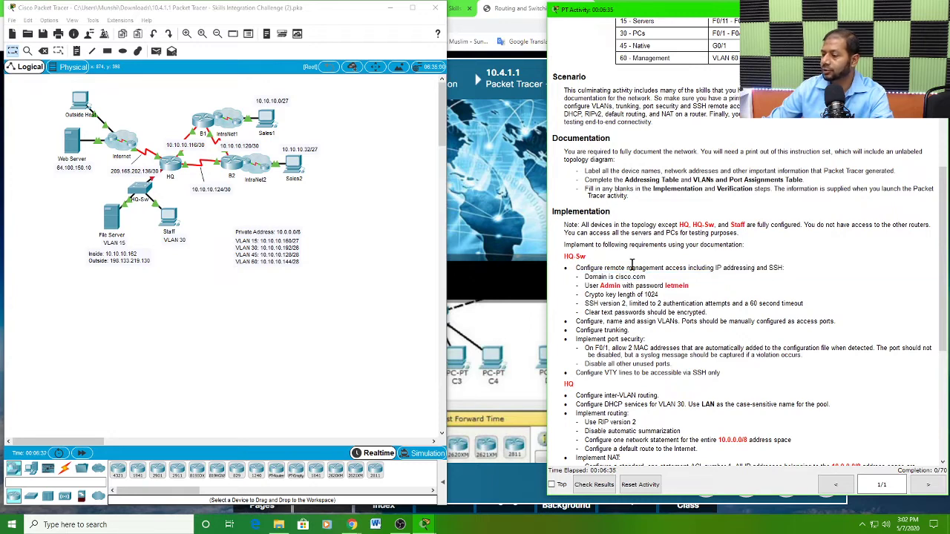
{"action": "left_click_drag", "start_coordinate": [578, 269], "coordinate": [688, 267]}
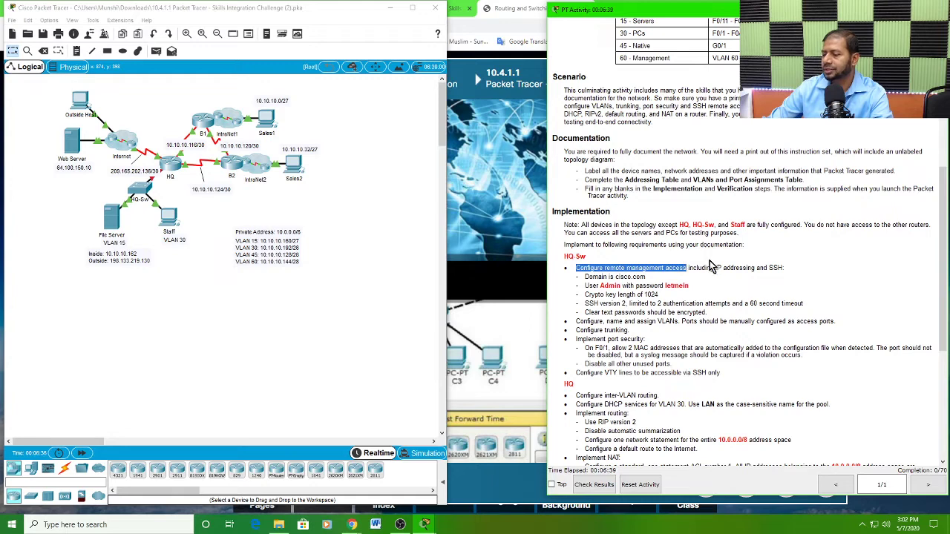
{"action": "left_click", "coordinate": [196, 330]}
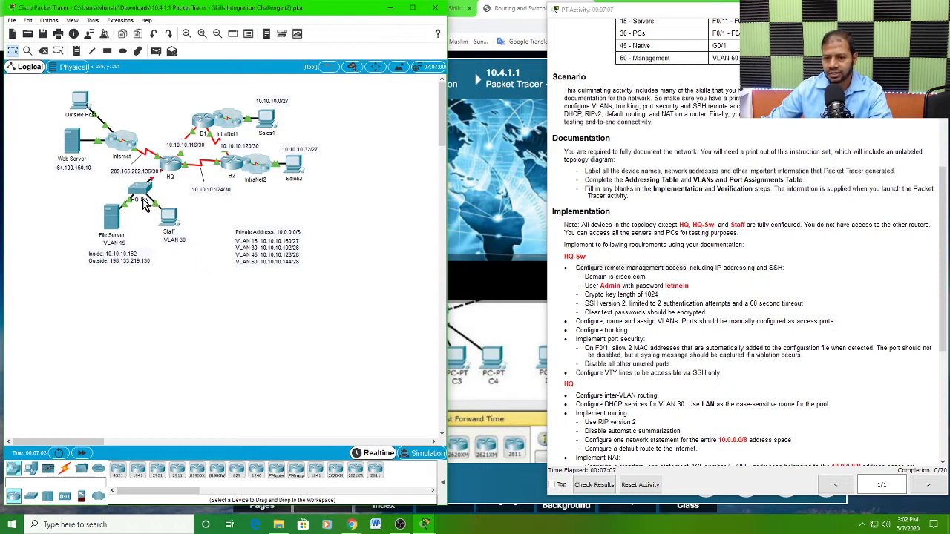
Step: Read the HQ-Sw IP addressing requirement and look up the switch's interface, IP address and subnet mask in the Addressing Table
{"action": "mouse_move", "coordinate": [146, 207]}
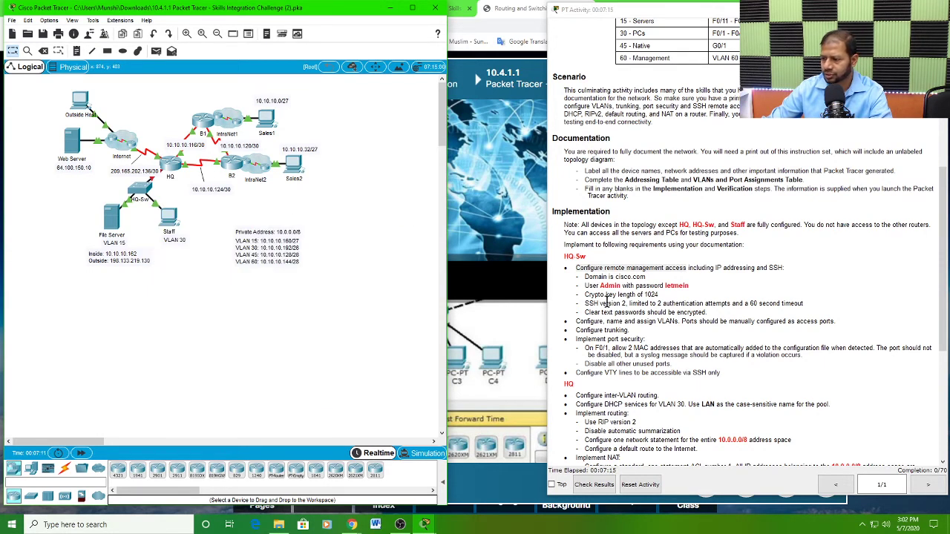
{"action": "double_click", "coordinate": [638, 270]}
{"action": "left_click", "coordinate": [646, 270]}
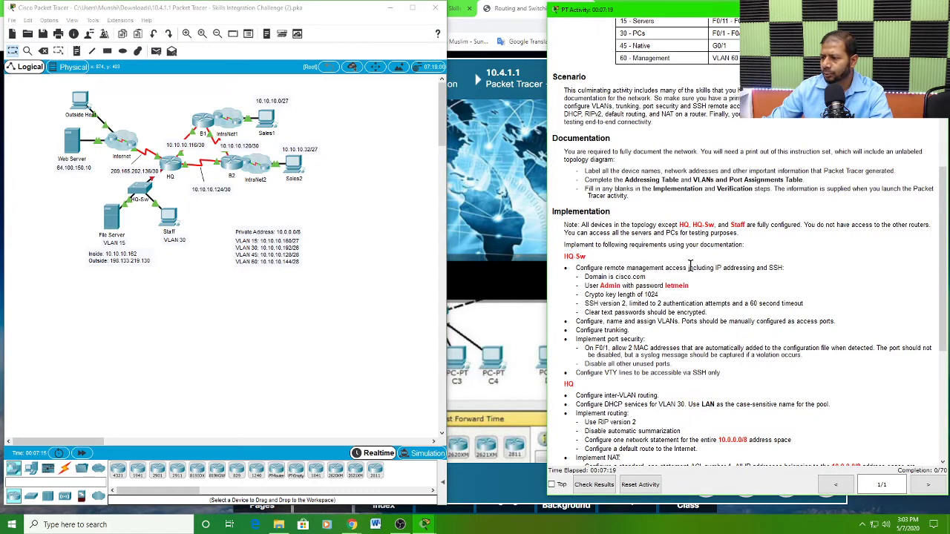
{"action": "left_click_drag", "start_coordinate": [689, 268], "coordinate": [720, 268]}
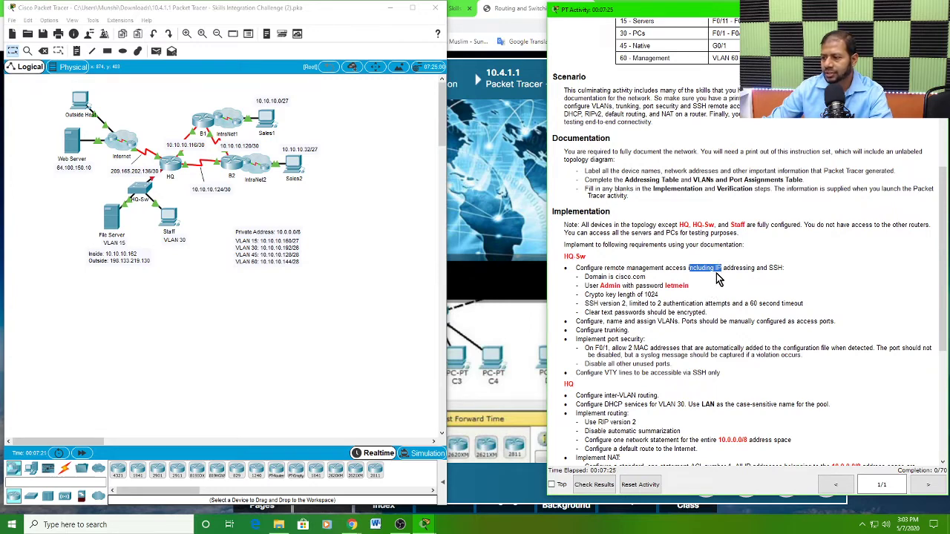
{"action": "double_click", "coordinate": [739, 269]}
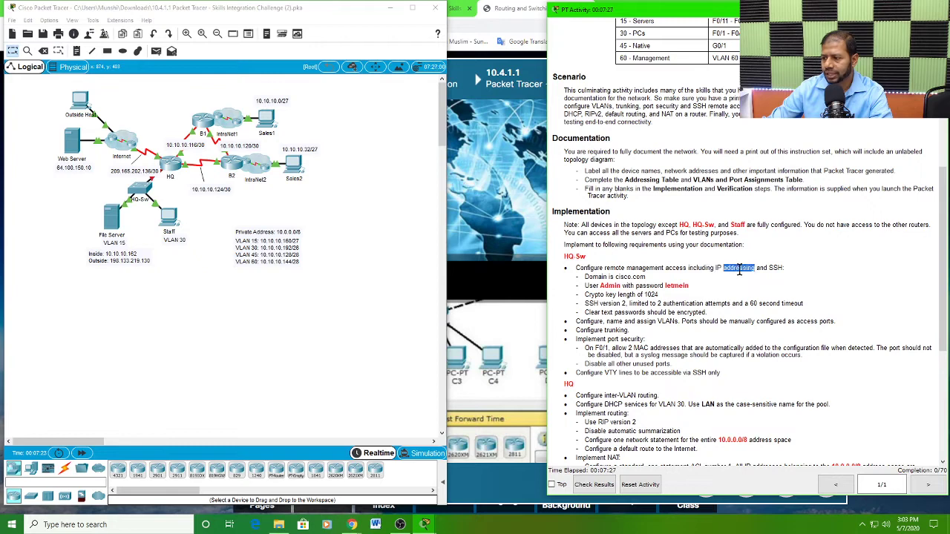
{"action": "scroll", "coordinate": [700, 265], "scroll_direction": "up", "scroll_amount": 5}
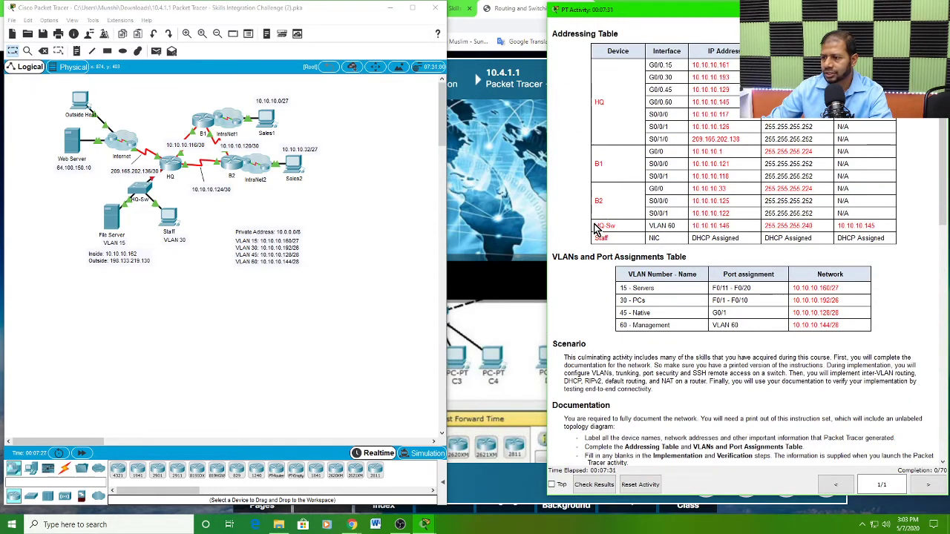
{"action": "left_click_drag", "start_coordinate": [594, 229], "coordinate": [676, 226]}
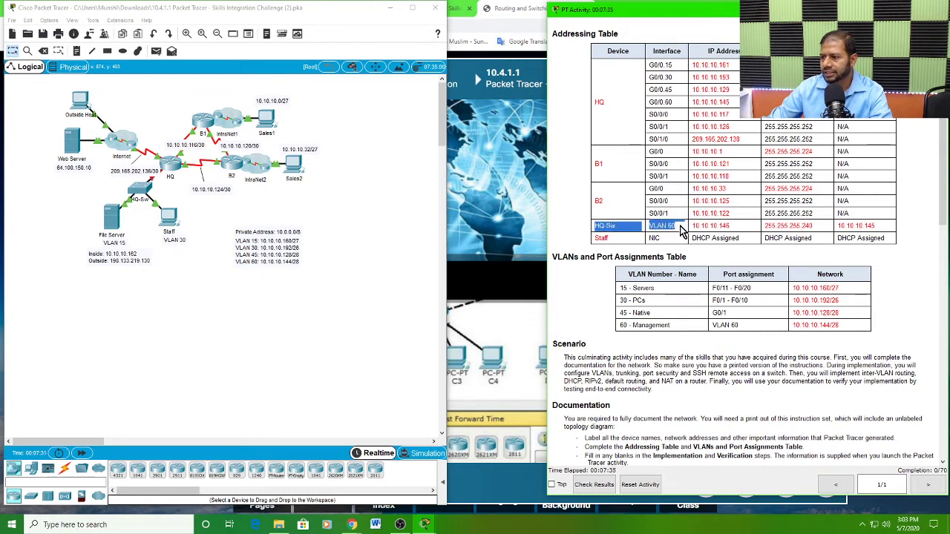
{"action": "left_click", "coordinate": [681, 225]}
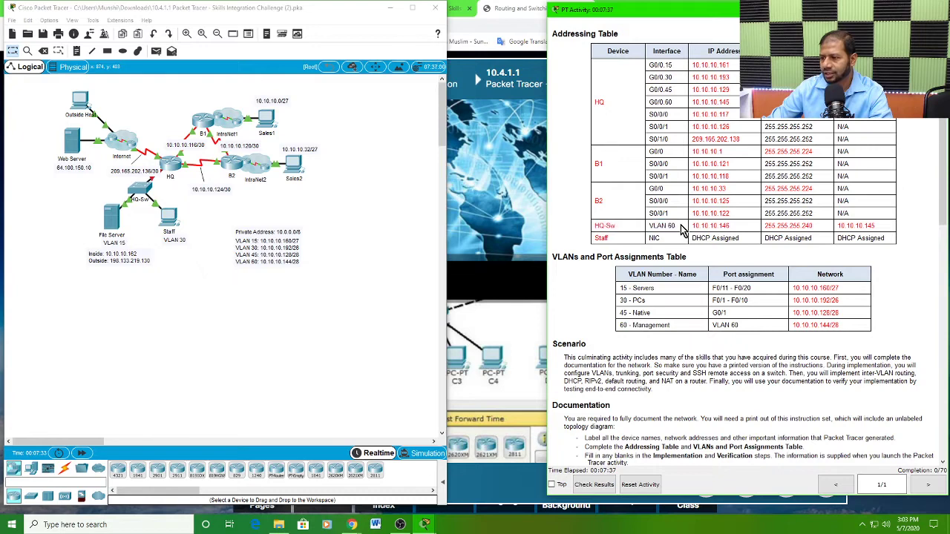
{"action": "left_click_drag", "start_coordinate": [677, 225], "coordinate": [648, 221]}
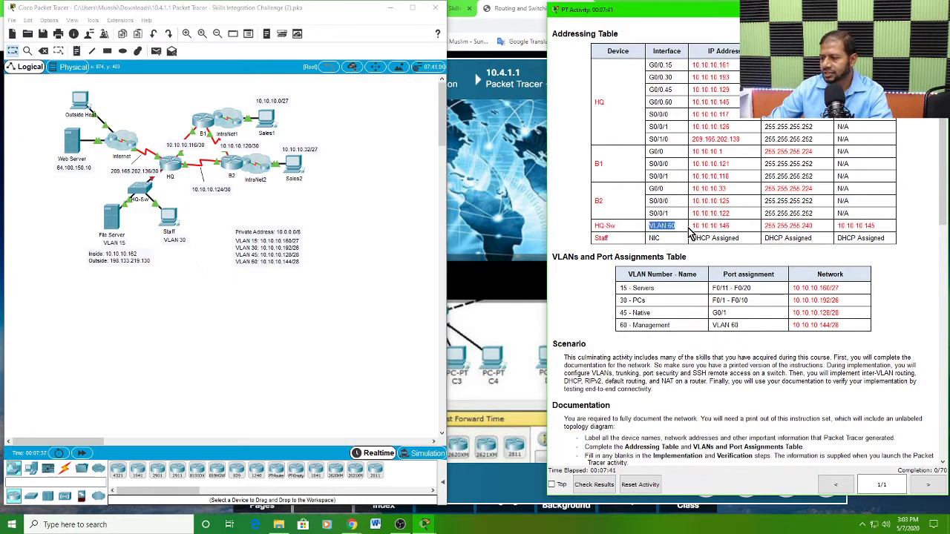
{"action": "left_click_drag", "start_coordinate": [732, 225], "coordinate": [700, 225]}
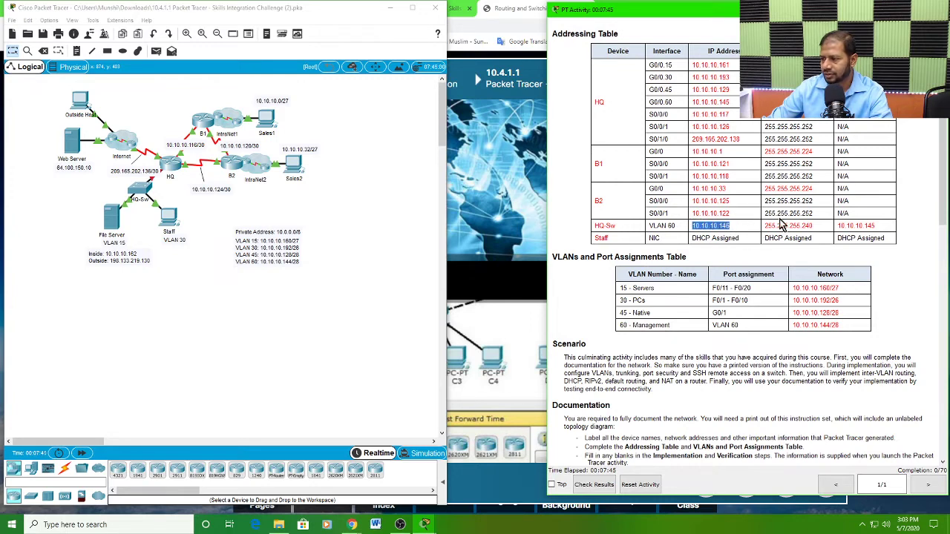
{"action": "left_click_drag", "start_coordinate": [816, 226], "coordinate": [762, 225]}
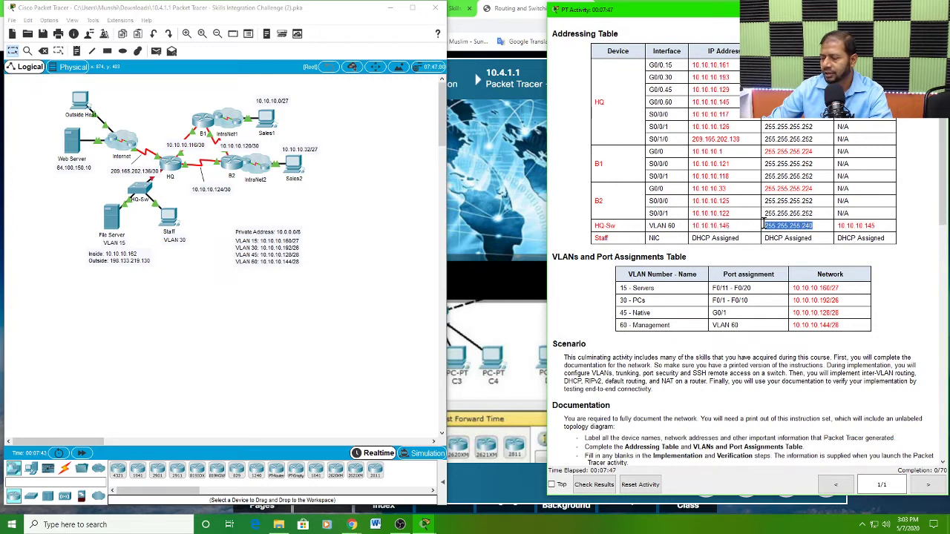
Step: Open the HQ-Sw command line in a repositioned, enlarged device window and enter privileged EXEC mode
{"action": "left_click", "coordinate": [138, 191]}
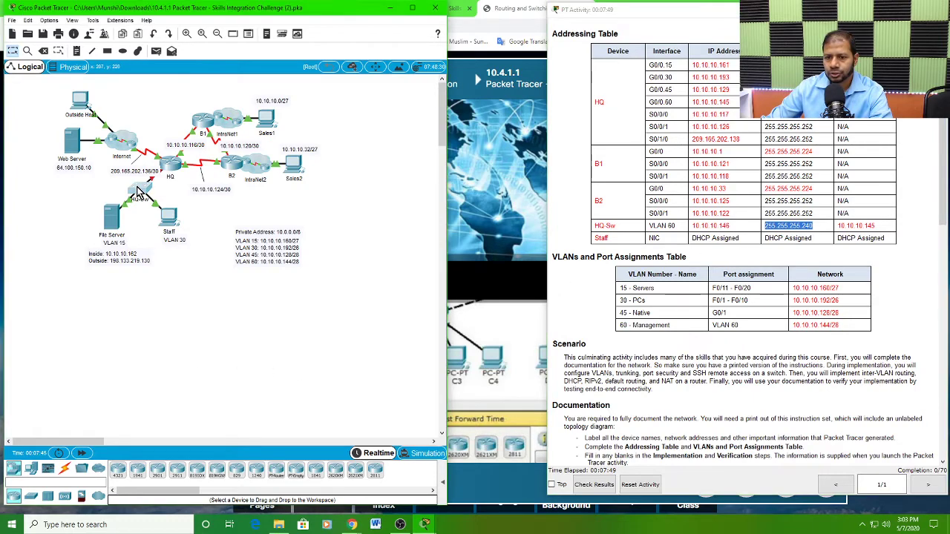
{"action": "left_click_drag", "start_coordinate": [449, 112], "coordinate": [132, 13]}
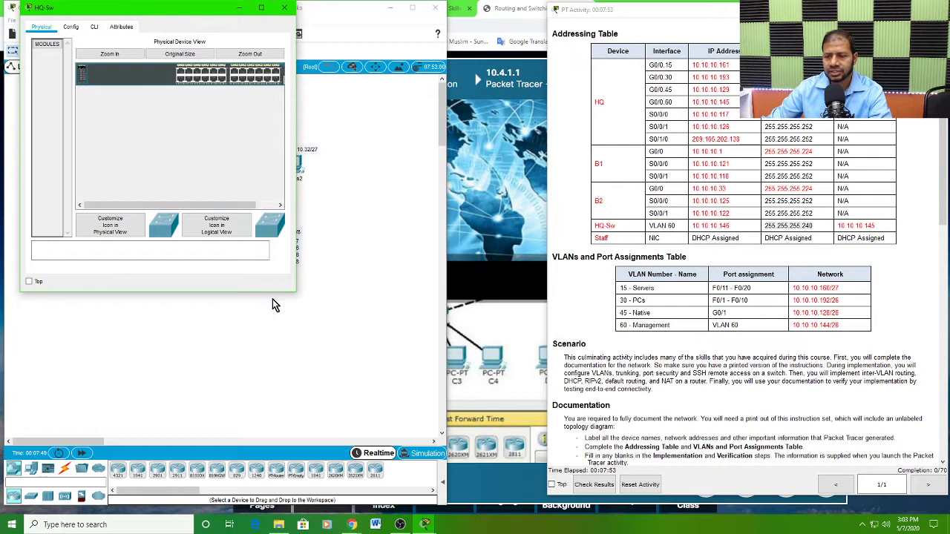
{"action": "left_click_drag", "start_coordinate": [296, 293], "coordinate": [468, 436]}
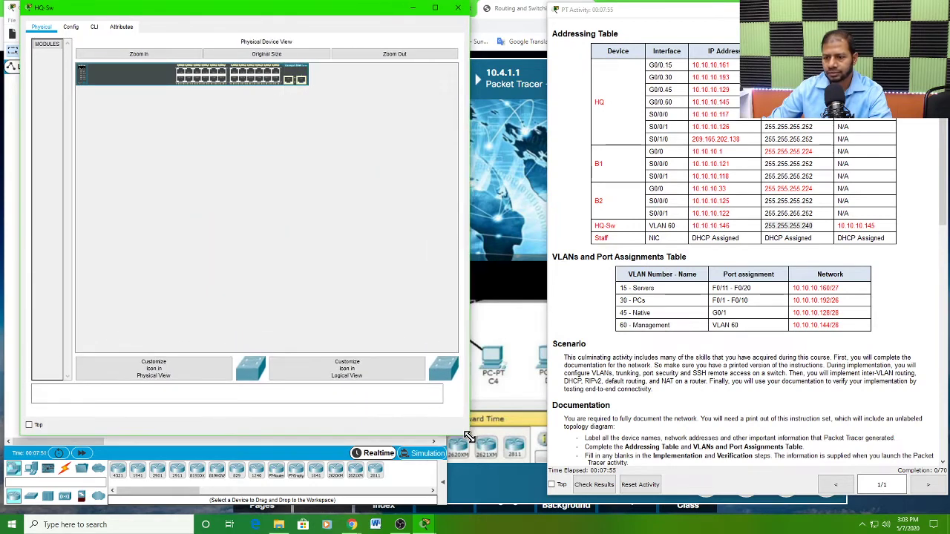
{"action": "left_click", "coordinate": [94, 29]}
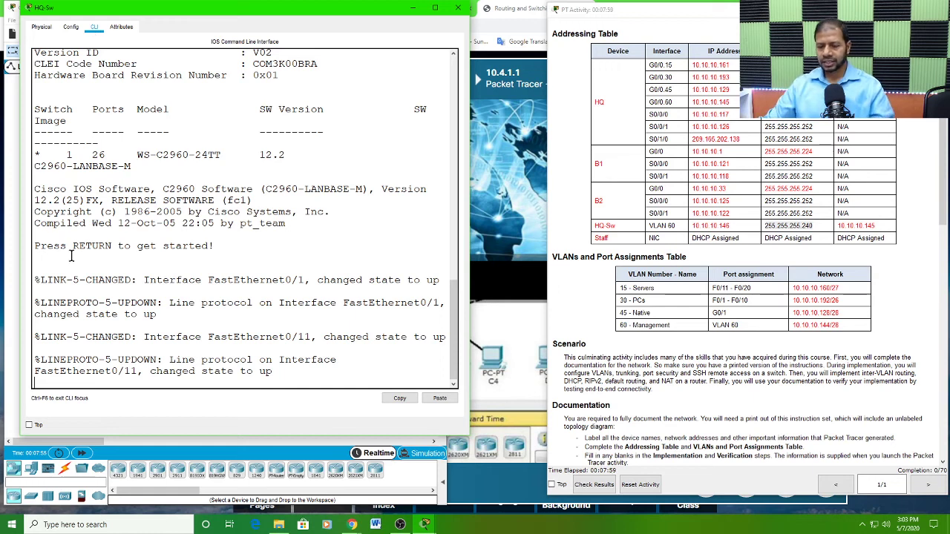
{"action": "key", "text": "Return"}
{"action": "key", "text": "Return"}
{"action": "key", "text": "Return"}
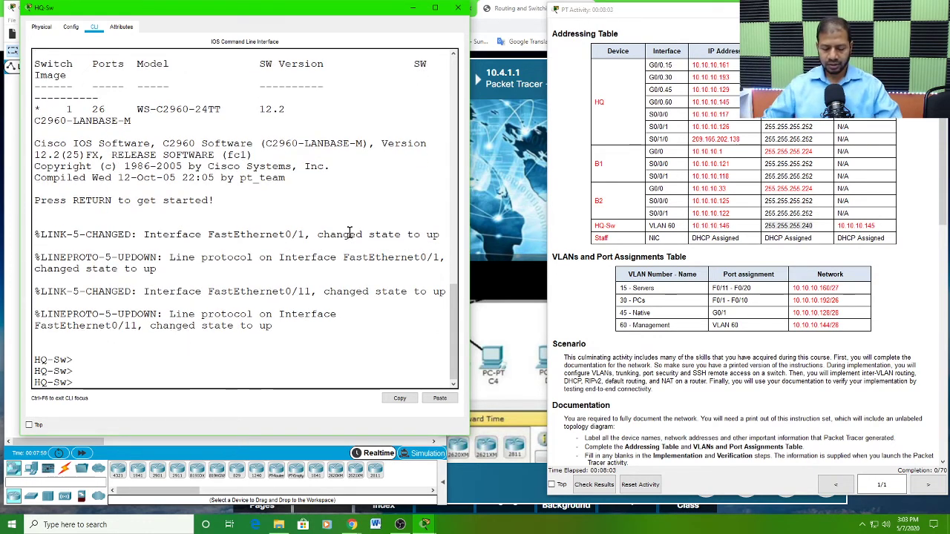
{"action": "type", "text": "e"}
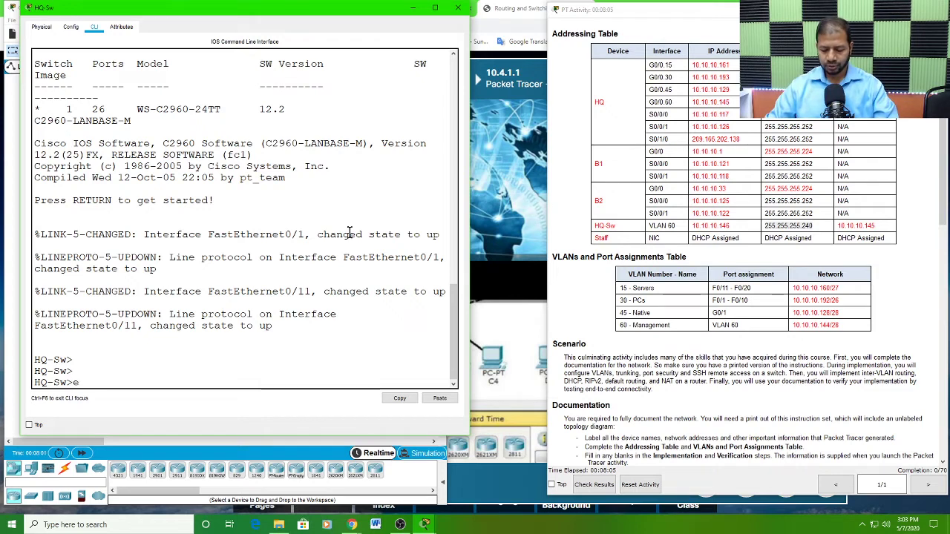
{"action": "type", "text": "n"}
{"action": "key", "text": "Return"}
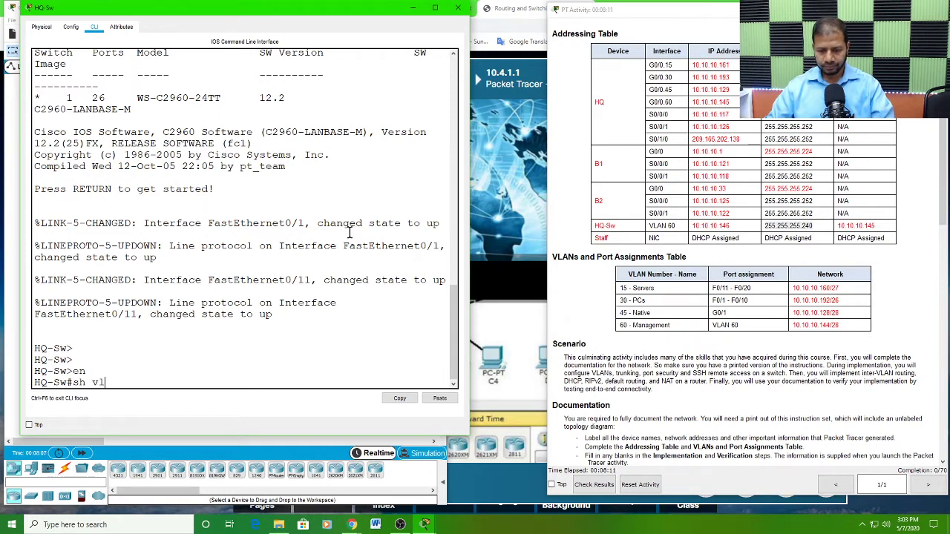
Step: Run show vlan brief on HQ-Sw and examine the existing VLANs and their port assignments in the widened window
{"action": "type", "text": "sh vl"}
{"action": "key", "text": "Tab"}
{"action": "type", "text": "br"}
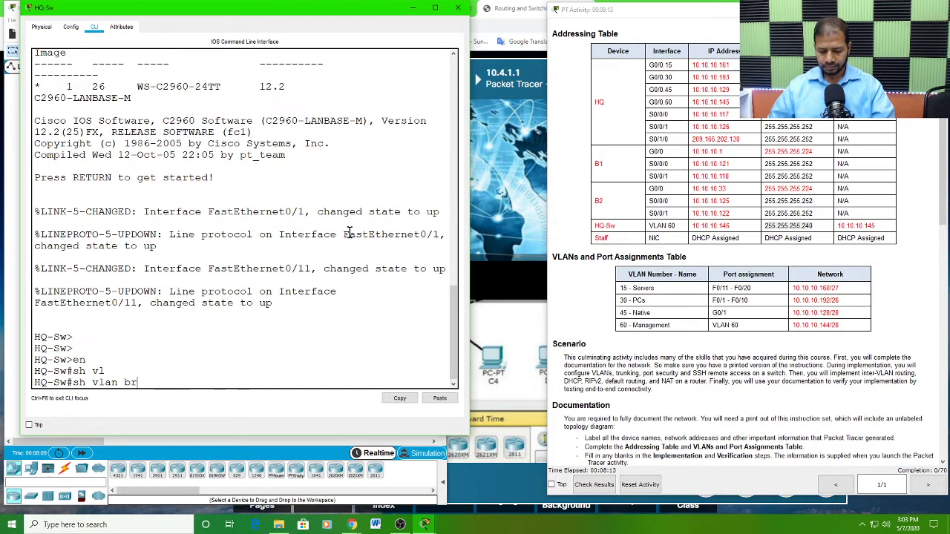
{"action": "key", "text": "Tab"}
{"action": "key", "text": "Return"}
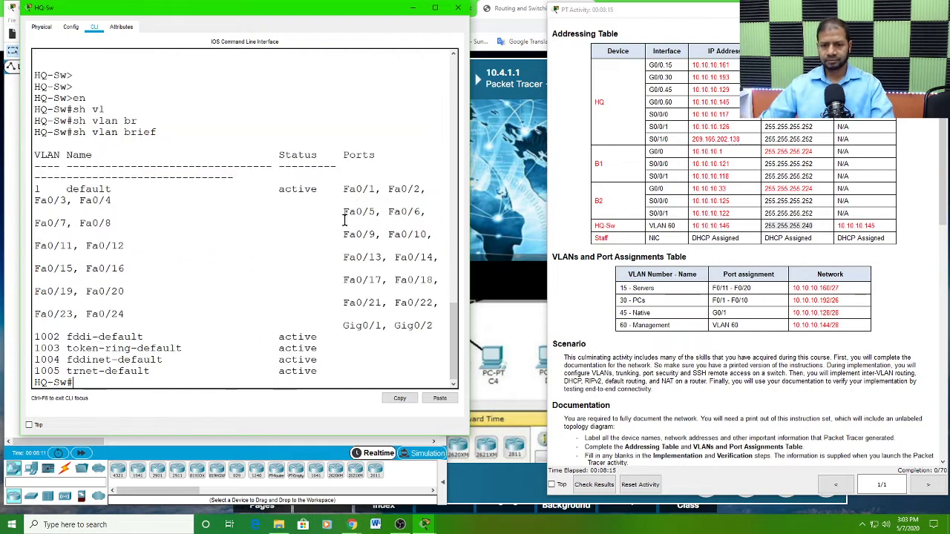
{"action": "left_click_drag", "start_coordinate": [472, 201], "coordinate": [538, 201]}
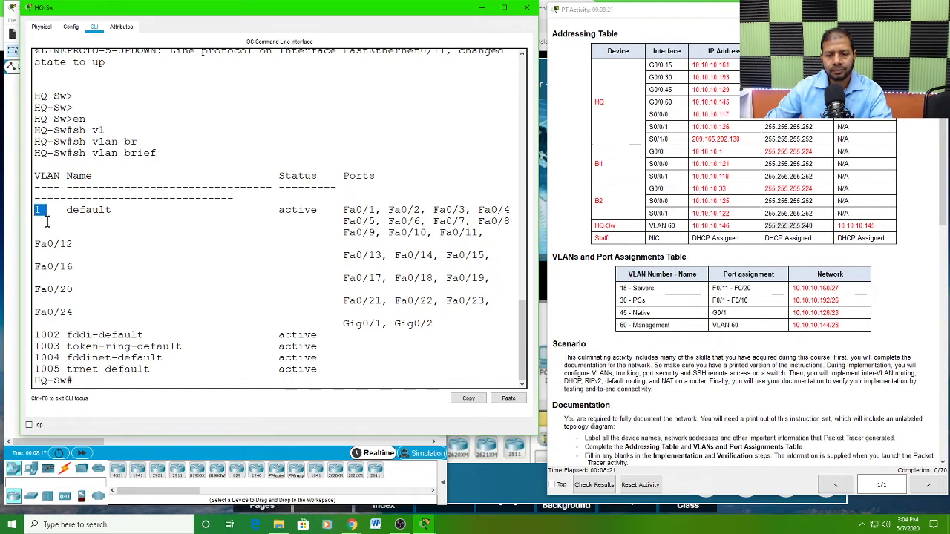
{"action": "left_click_drag", "start_coordinate": [39, 243], "coordinate": [99, 308]}
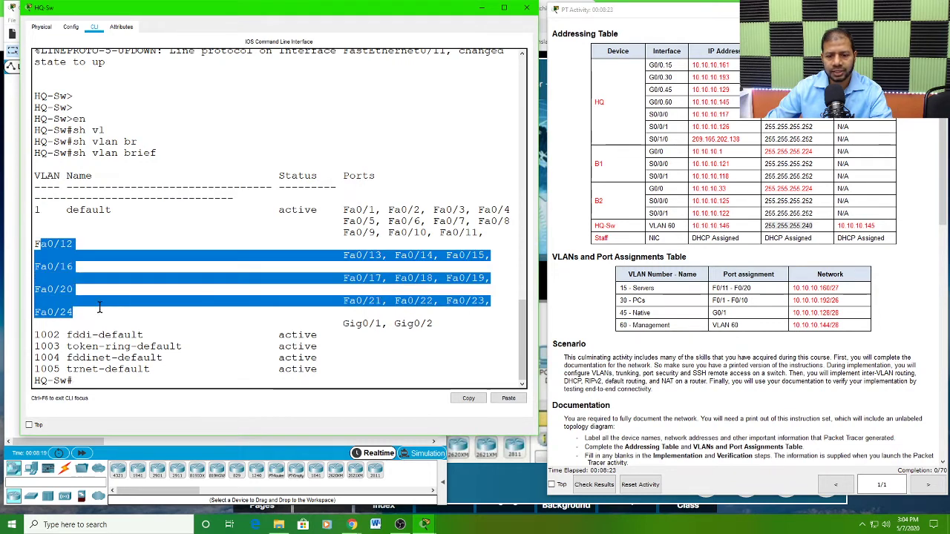
{"action": "left_click", "coordinate": [47, 327]}
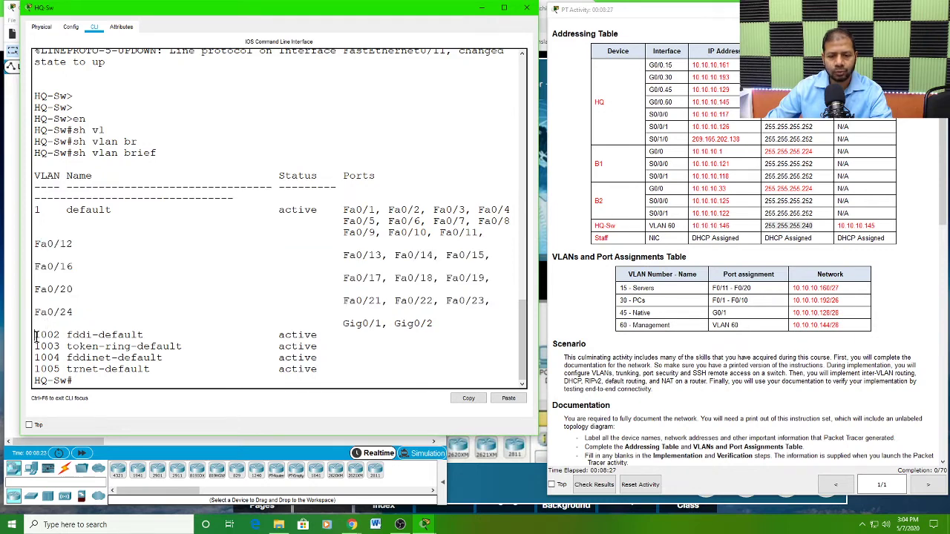
{"action": "left_click_drag", "start_coordinate": [35, 338], "coordinate": [165, 367]}
{"action": "left_click", "coordinate": [35, 335]}
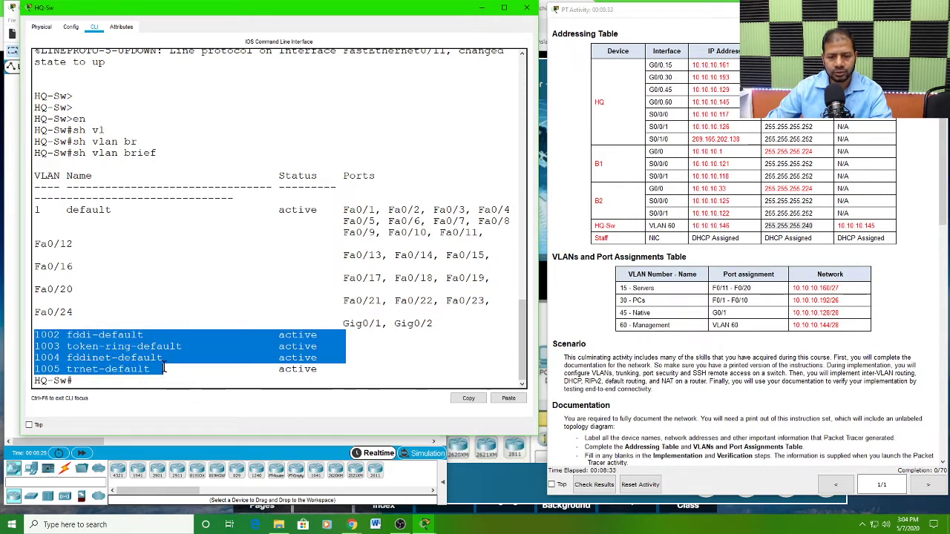
{"action": "left_click_drag", "start_coordinate": [35, 209], "coordinate": [46, 212]}
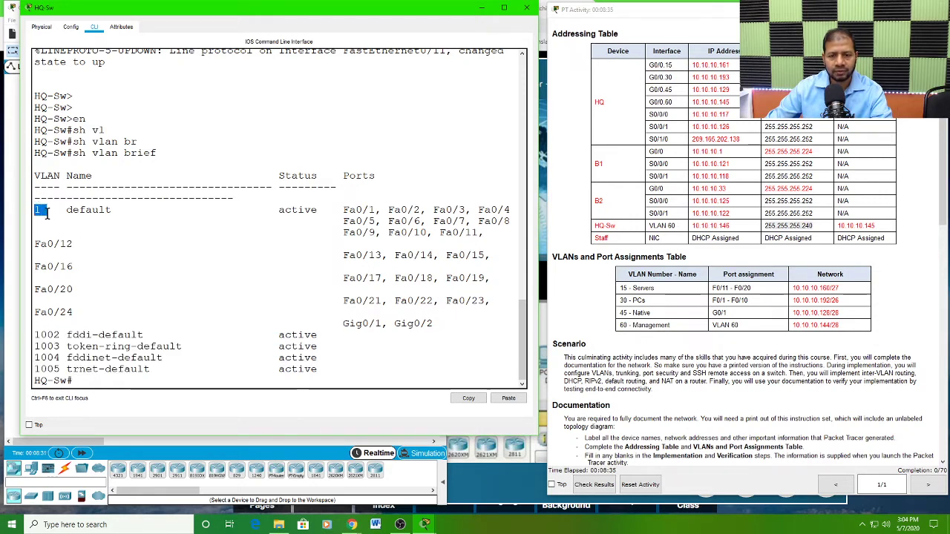
Step: Review the required VLANs in the VLANs and Port Assignments Table and the HQ-Sw management interface in the Addressing Table
{"action": "left_click", "coordinate": [621, 295]}
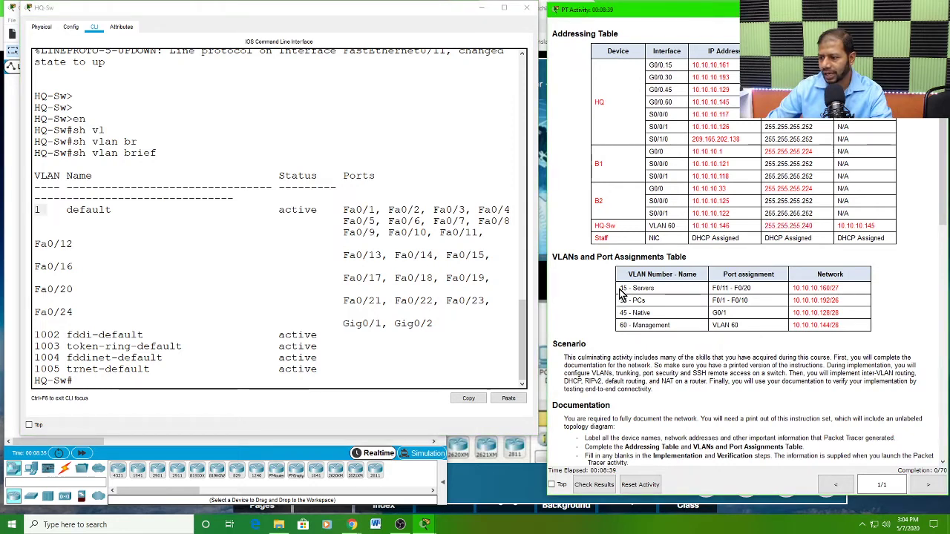
{"action": "left_click_drag", "start_coordinate": [622, 294], "coordinate": [677, 329]}
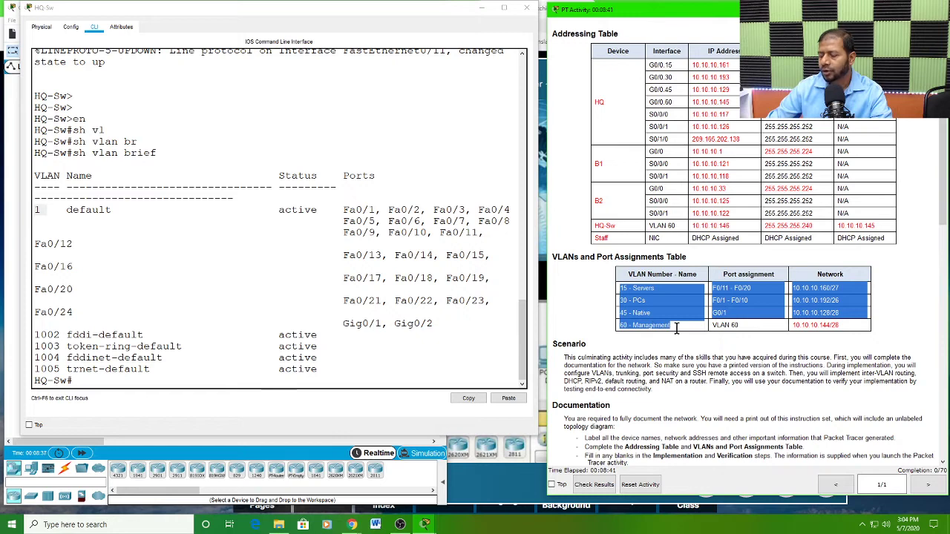
{"action": "left_click", "coordinate": [674, 327]}
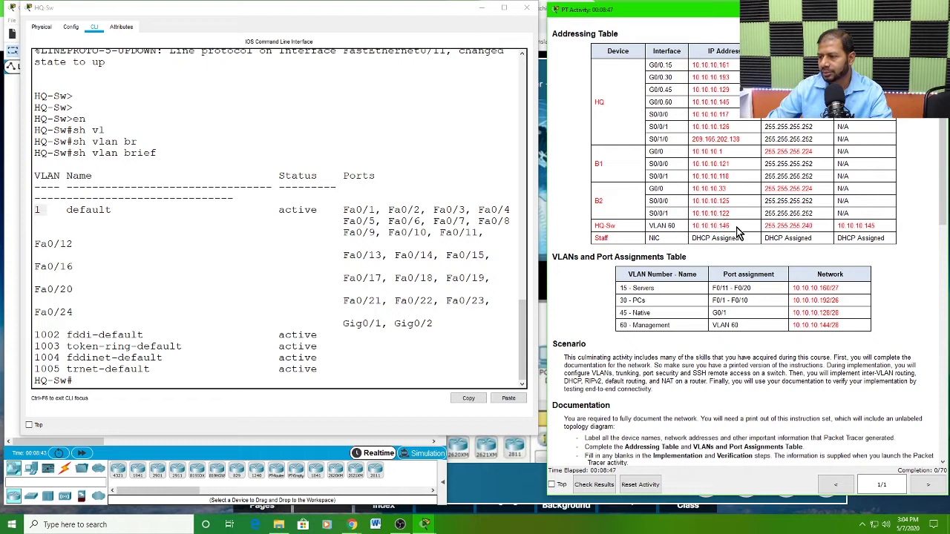
{"action": "left_click_drag", "start_coordinate": [740, 225], "coordinate": [647, 226]}
{"action": "triple_click", "coordinate": [682, 226]}
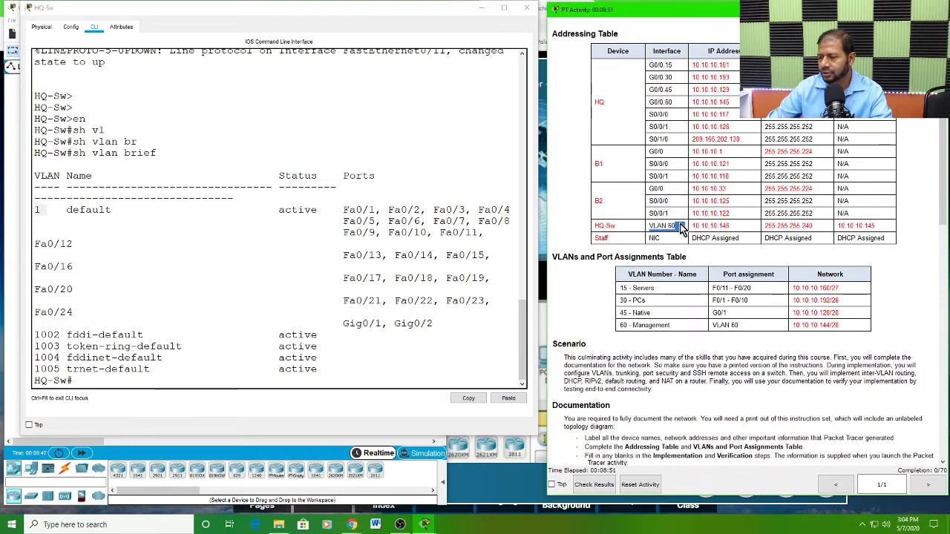
{"action": "double_click", "coordinate": [659, 227]}
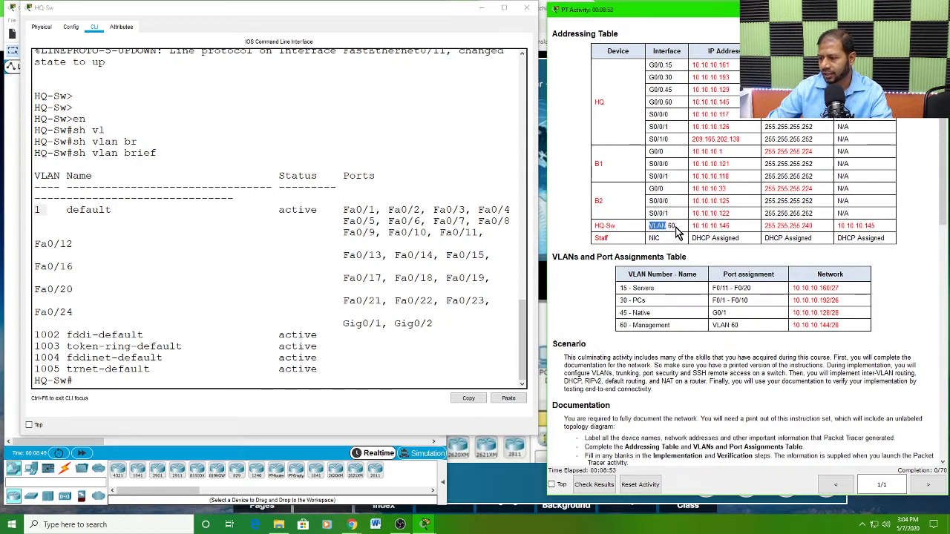
{"action": "double_click", "coordinate": [720, 226]}
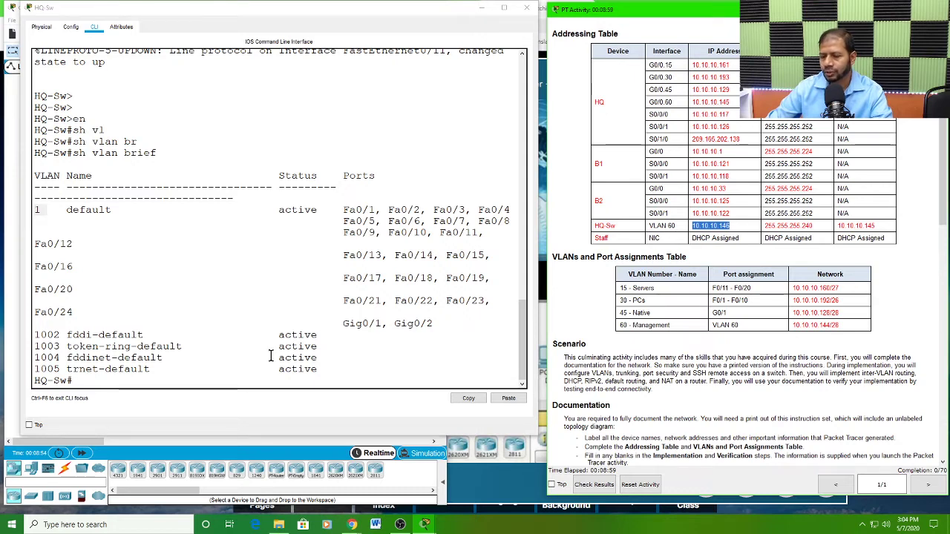
Step: Enter global configuration mode on HQ-Sw and create VLAN 60
{"action": "left_click", "coordinate": [82, 382]}
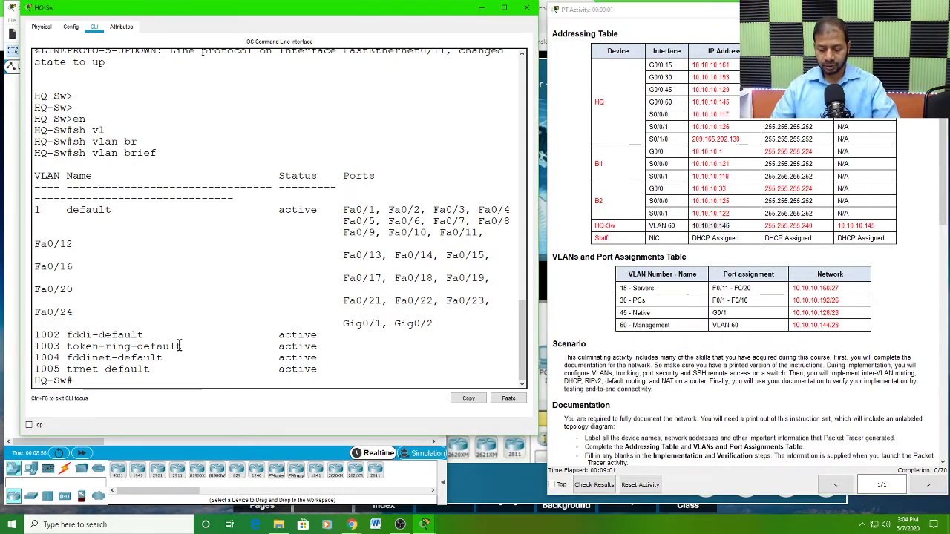
{"action": "type", "text": "config"}
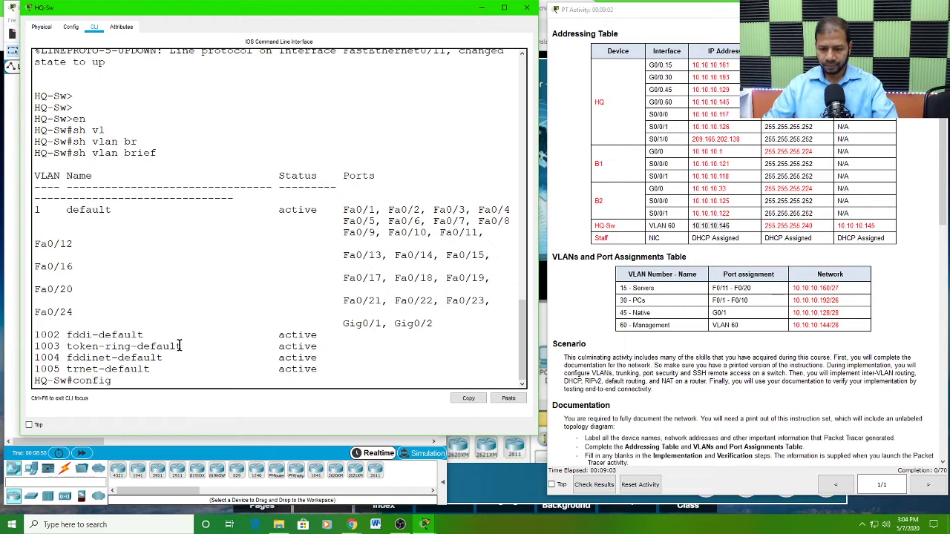
{"action": "type", "text": " t"}
{"action": "key", "text": "Return"}
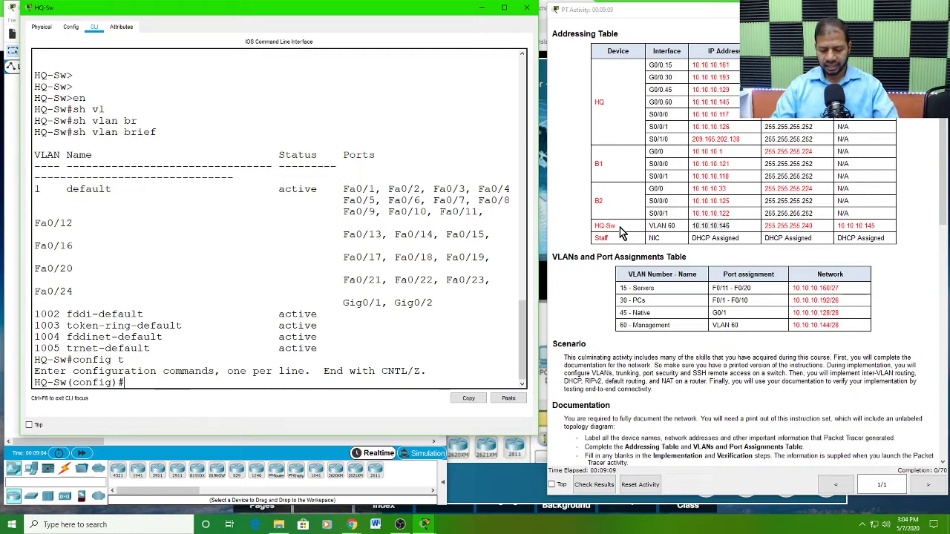
{"action": "type", "text": "vlan"}
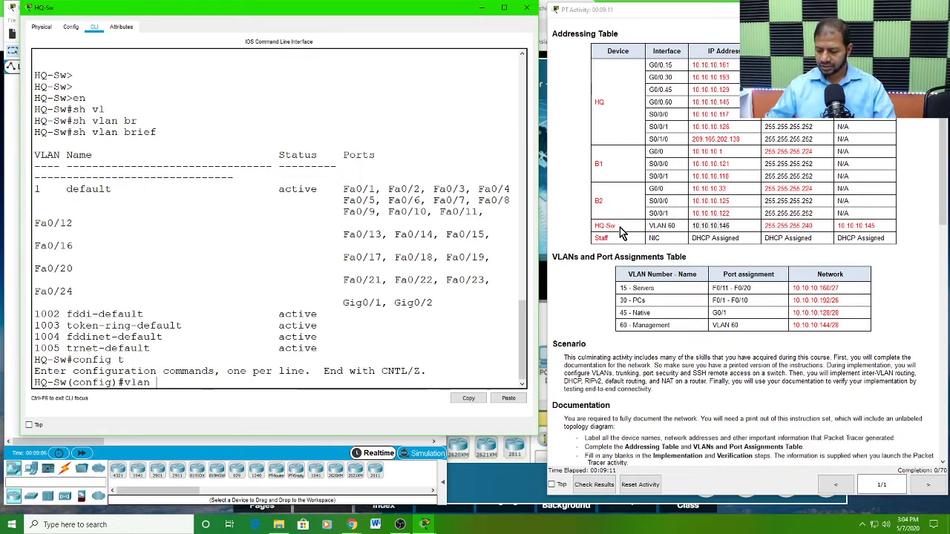
{"action": "type", "text": " 60"}
{"action": "key", "text": "Return"}
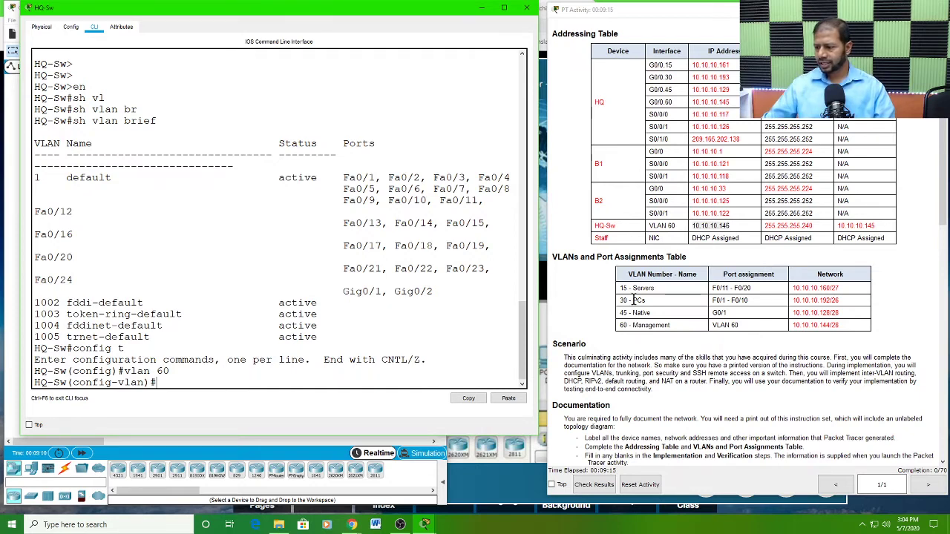
Step: Name VLAN 60 Management as listed in the VLANs and Port Assignments Table, and return to global configuration mode
{"action": "left_click_drag", "start_coordinate": [678, 327], "coordinate": [622, 331]}
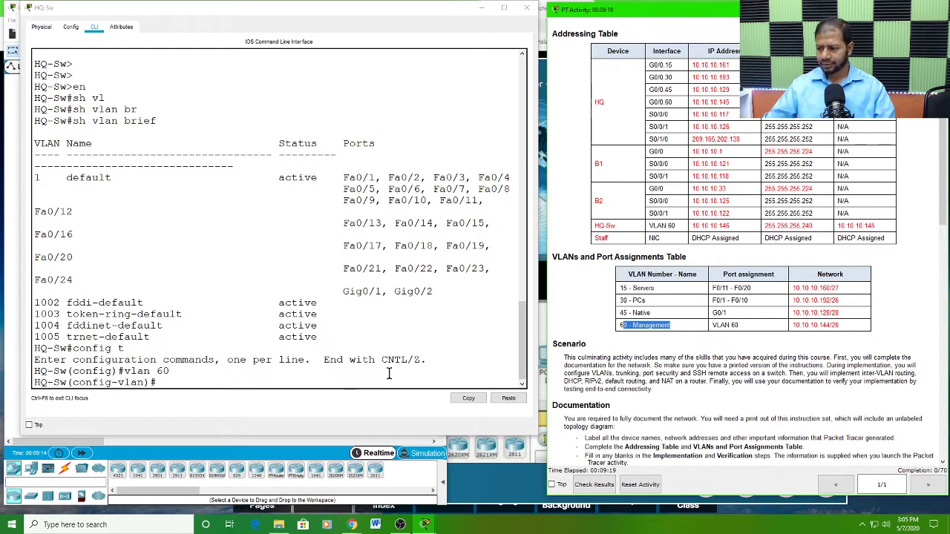
{"action": "left_click", "coordinate": [172, 383]}
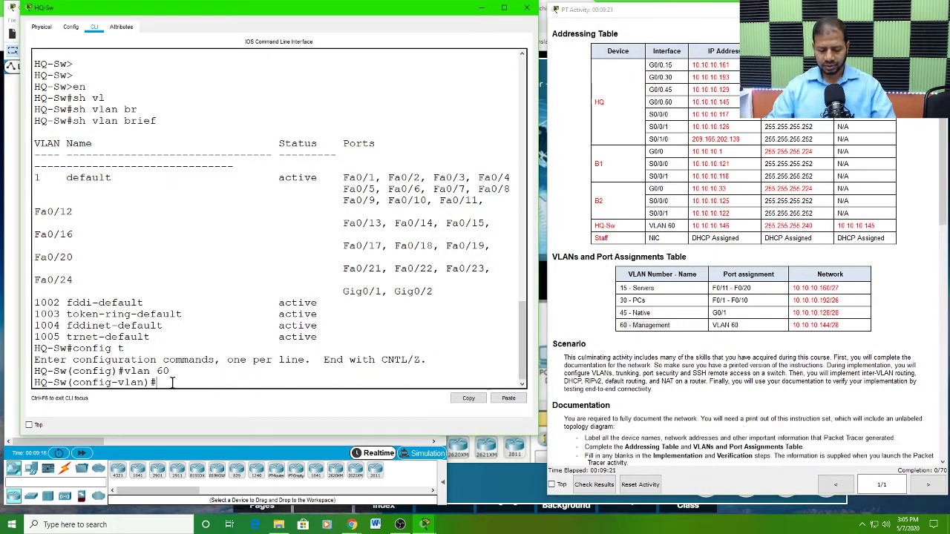
{"action": "type", "text": "name"}
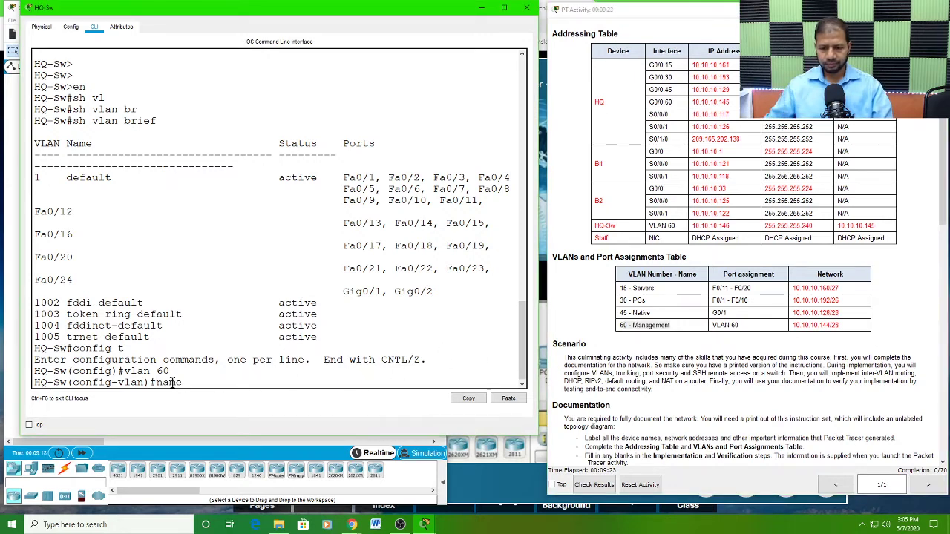
{"action": "type", "text": " Mana"}
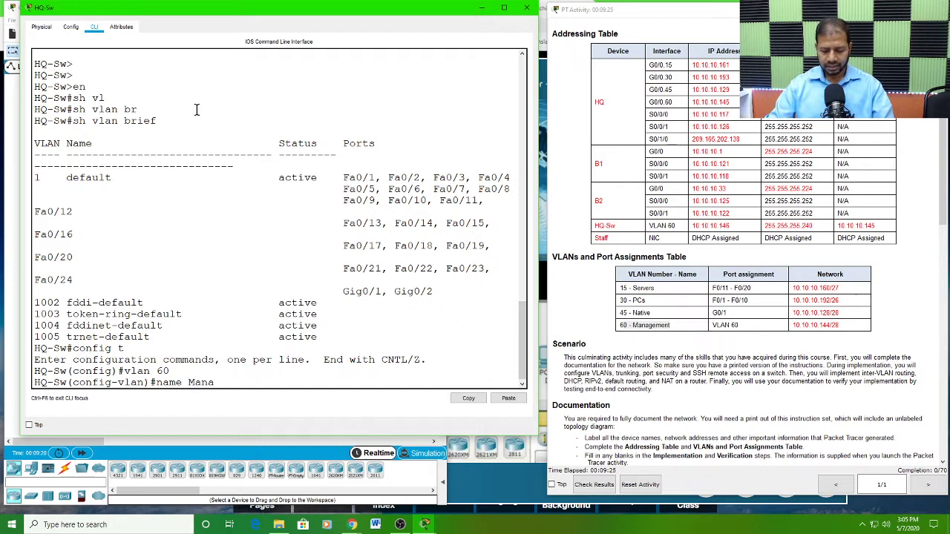
{"action": "type", "text": "gement"}
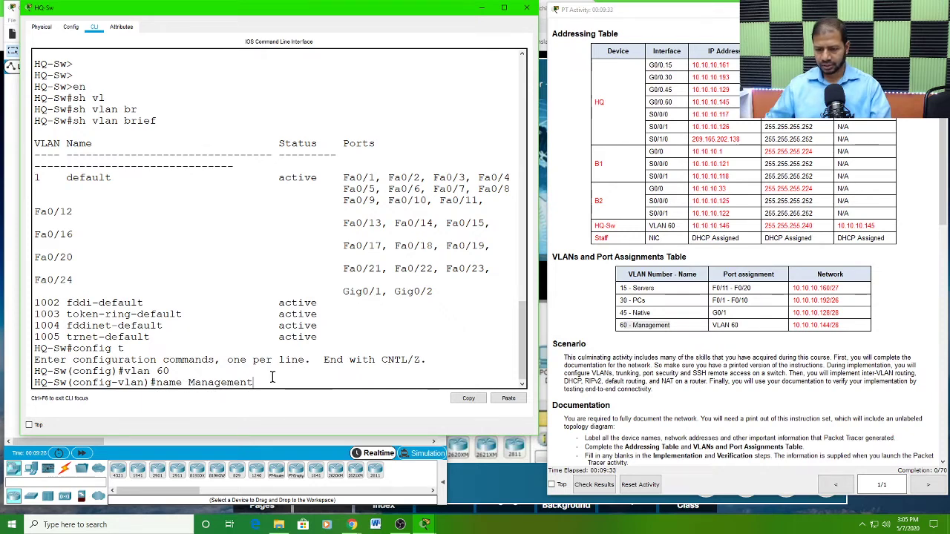
{"action": "key", "text": "Return"}
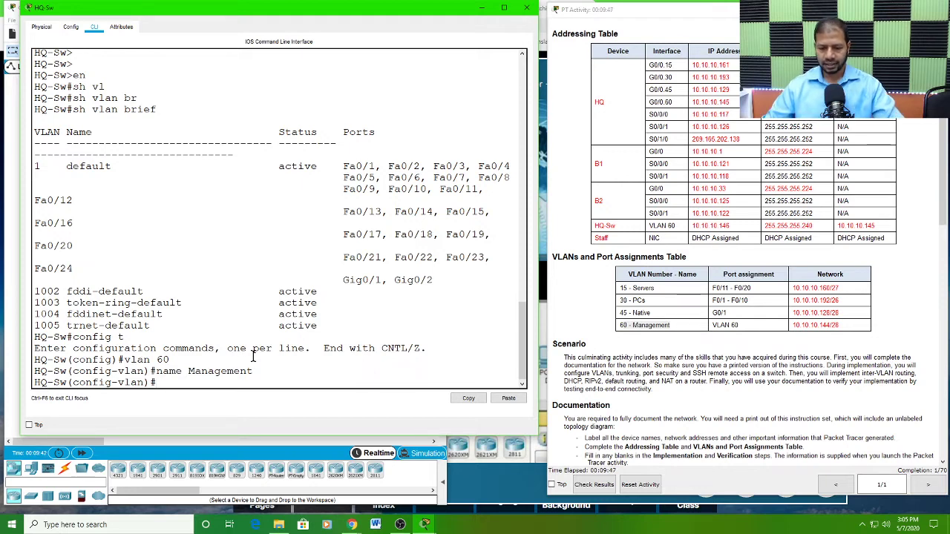
{"action": "type", "text": "exi"}
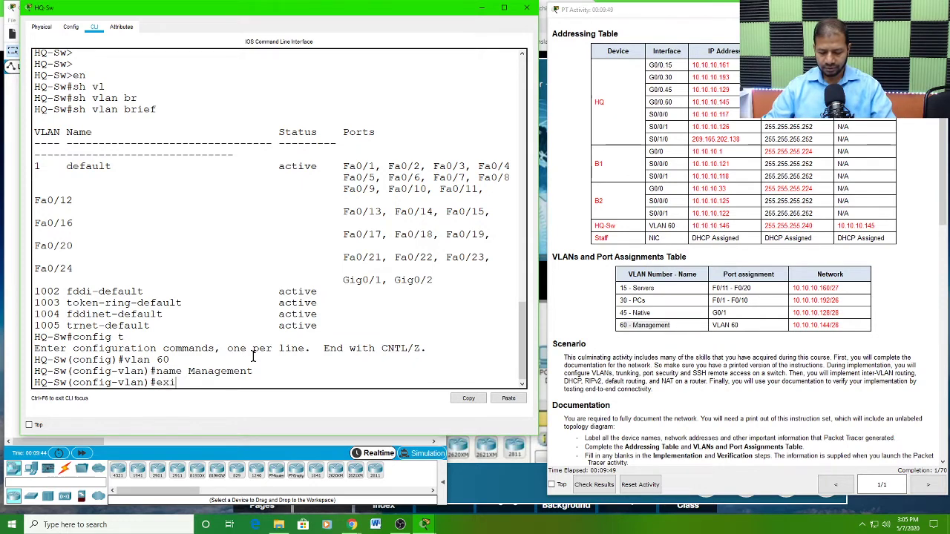
{"action": "type", "text": "t"}
{"action": "key", "text": "Return"}
{"action": "key", "text": "Return"}
{"action": "key", "text": "Return"}
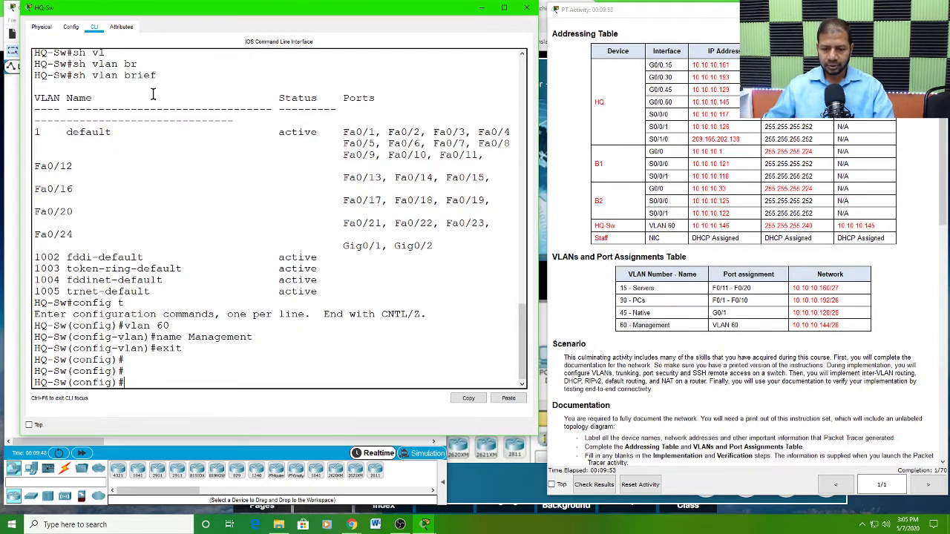
Step: Create the VLAN 60 management interface on HQ-Sw and enter its interface configuration mode
{"action": "type", "text": "int"}
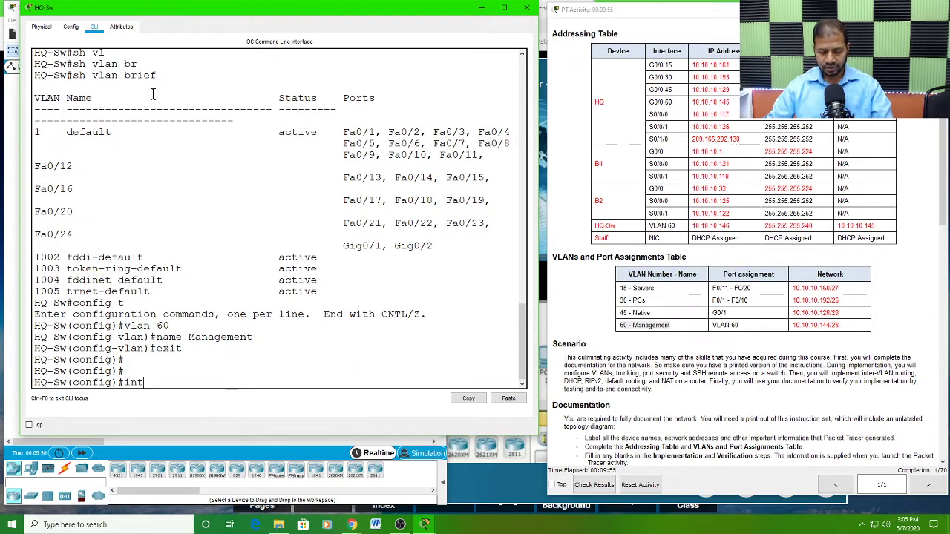
{"action": "key", "text": "Tab"}
{"action": "type", "text": "vl"}
{"action": "key", "text": "Tab"}
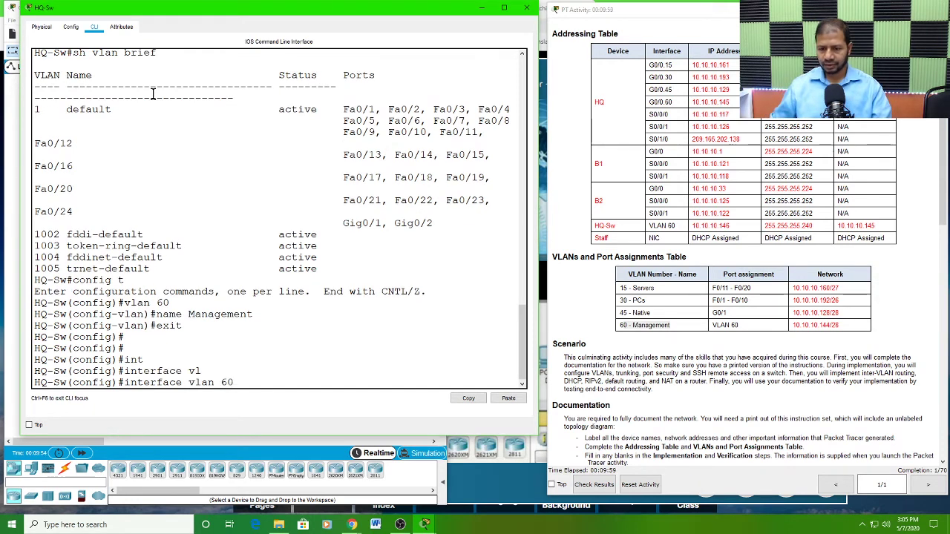
{"action": "type", "text": "60"}
{"action": "key", "text": "Return"}
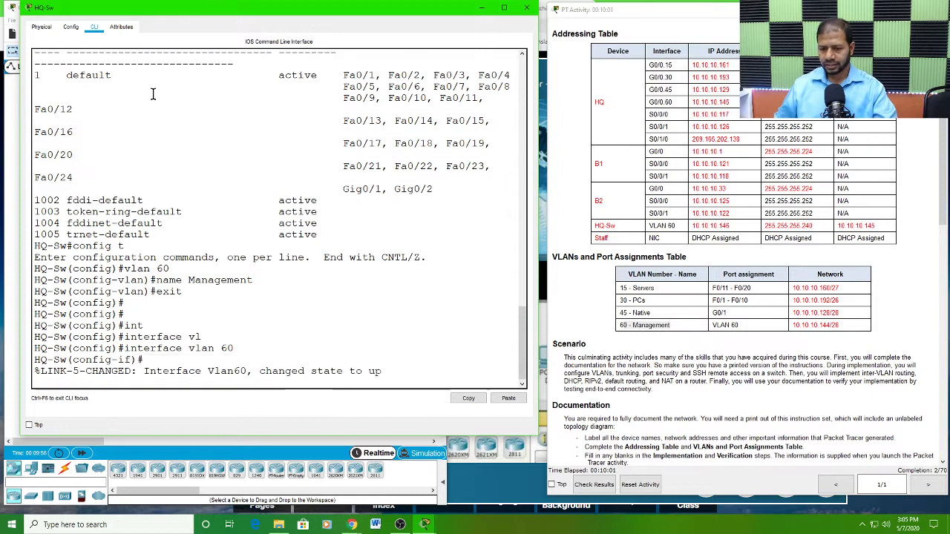
{"action": "key", "text": "Return"}
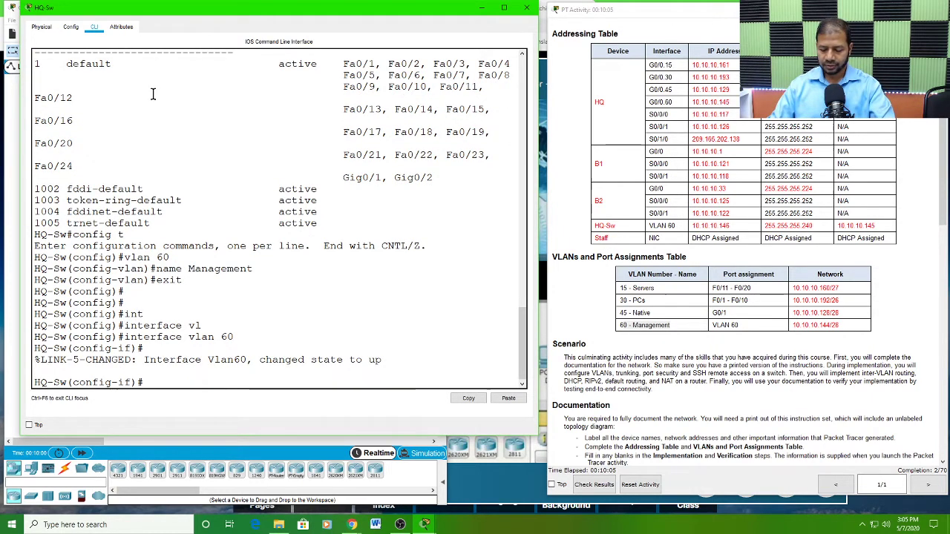
Step: Assign IP address 10.10.10.146 with subnet mask 255.255.255.240 to the VLAN 60 interface, as given in the Addressing Table
{"action": "type", "text": "ip add"}
{"action": "key", "text": "Tab"}
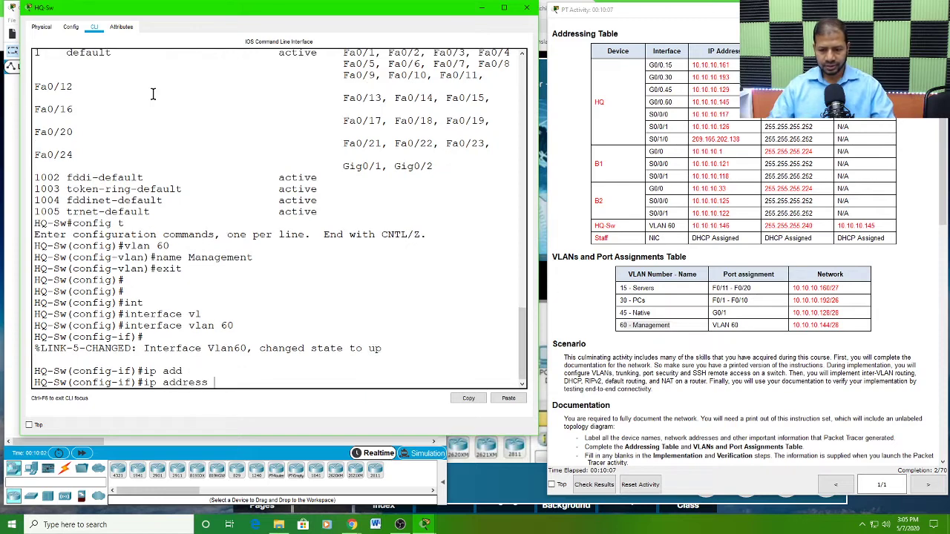
{"action": "left_click", "coordinate": [737, 232]}
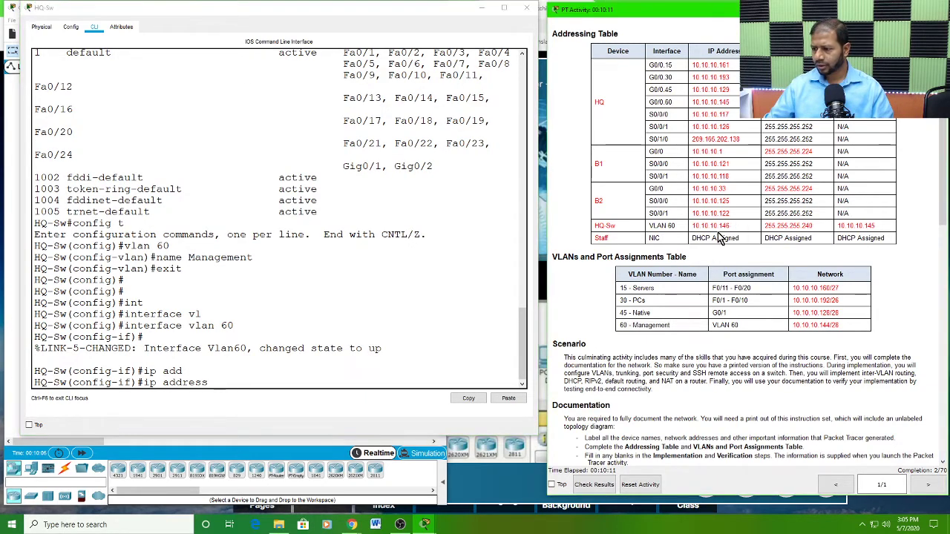
{"action": "left_click", "coordinate": [233, 381]}
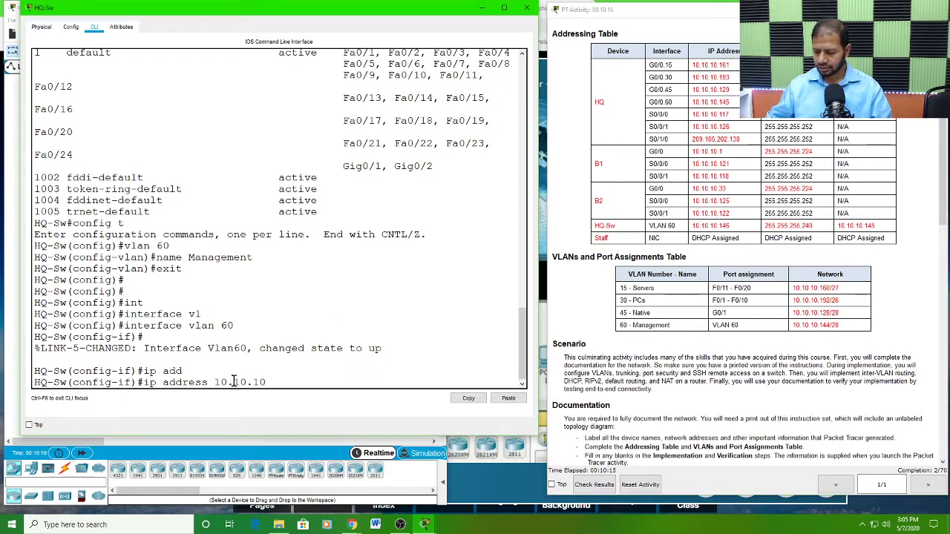
{"action": "type", "text": "10.10.10.146"}
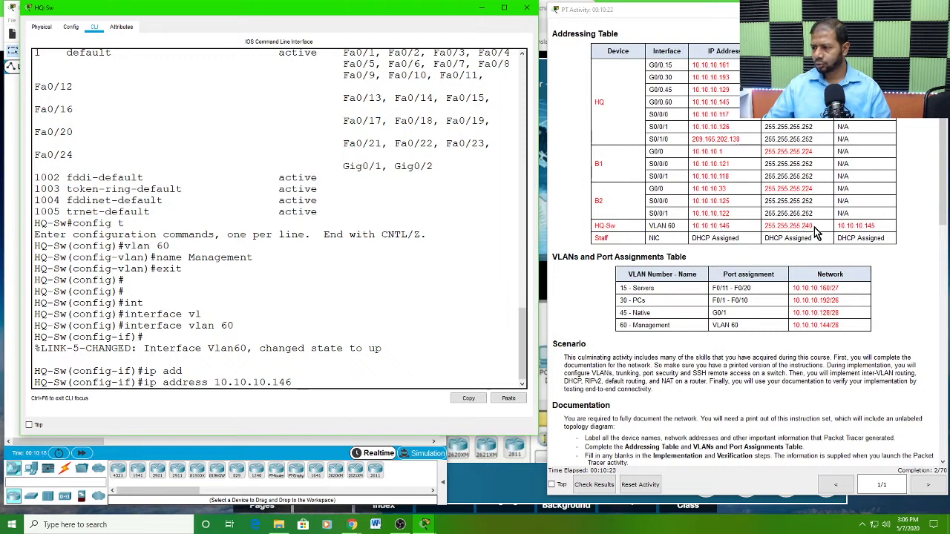
{"action": "left_click_drag", "start_coordinate": [814, 227], "coordinate": [765, 227]}
{"action": "key", "text": "ctrl+c"}
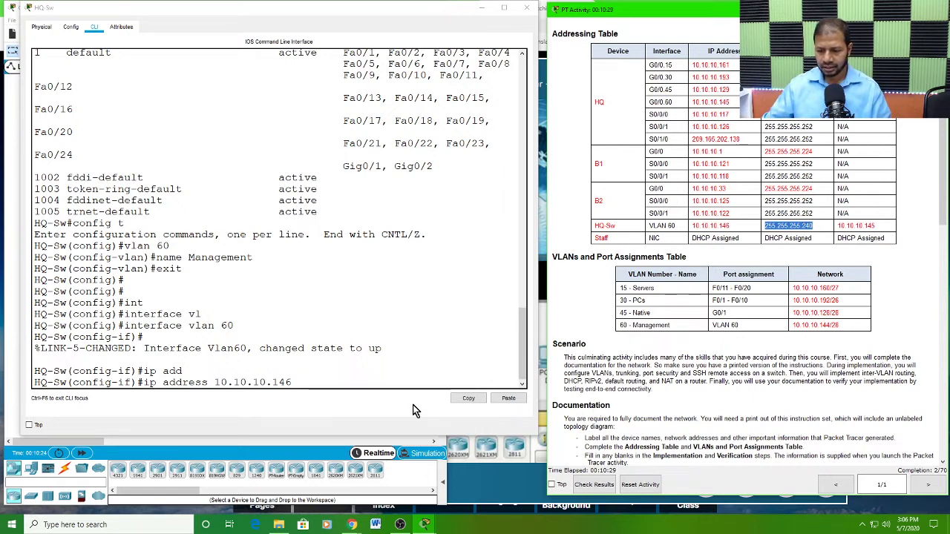
{"action": "left_click", "coordinate": [334, 380]}
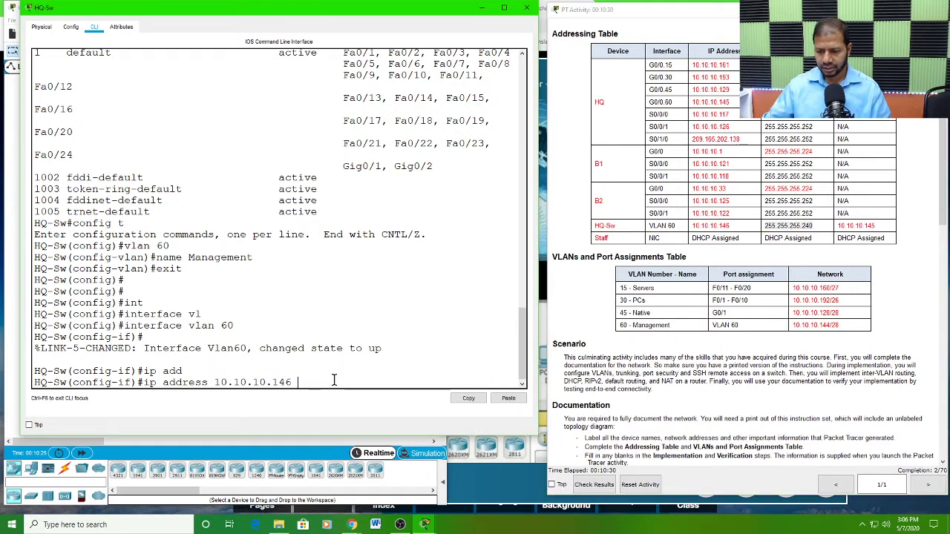
{"action": "left_click", "coordinate": [508, 399]}
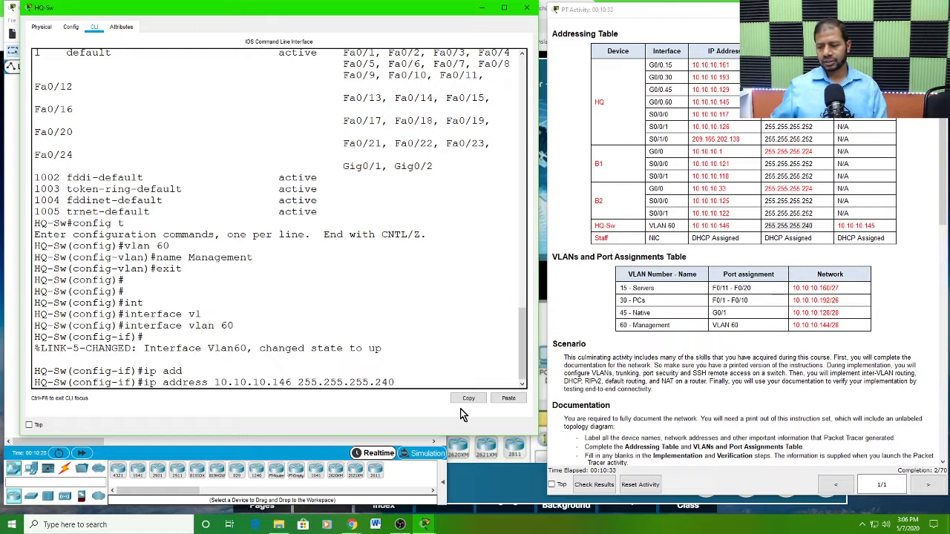
{"action": "key", "text": "Return"}
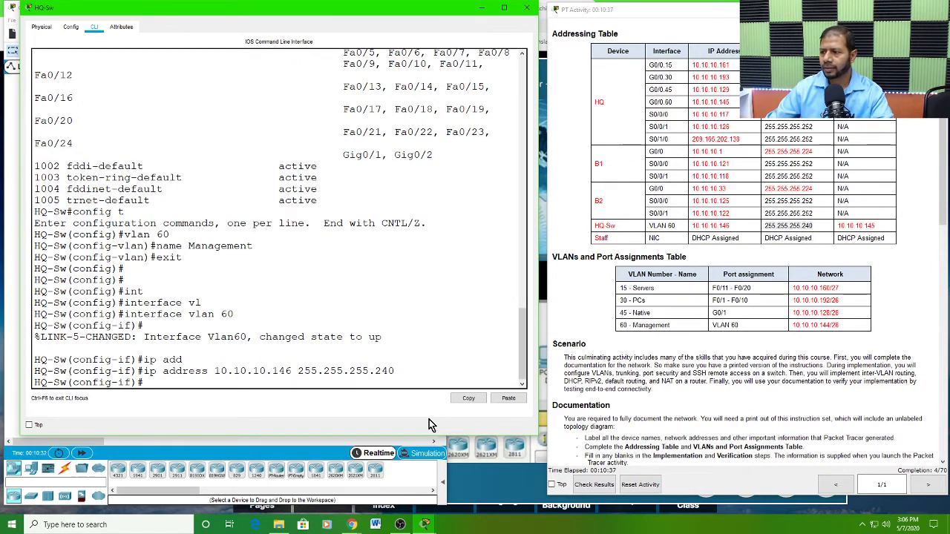
Step: Copy the HQ-Sw default gateway address 10.10.10.145 from the Addressing Table and return to the switch command line
{"action": "left_click", "coordinate": [825, 226]}
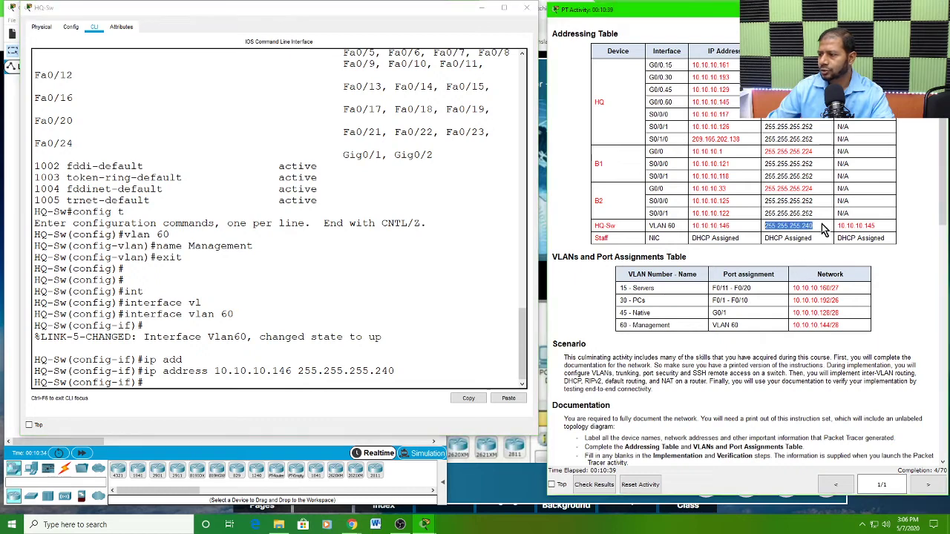
{"action": "left_click_drag", "start_coordinate": [880, 226], "coordinate": [837, 227]}
{"action": "key", "text": "ctrl+c"}
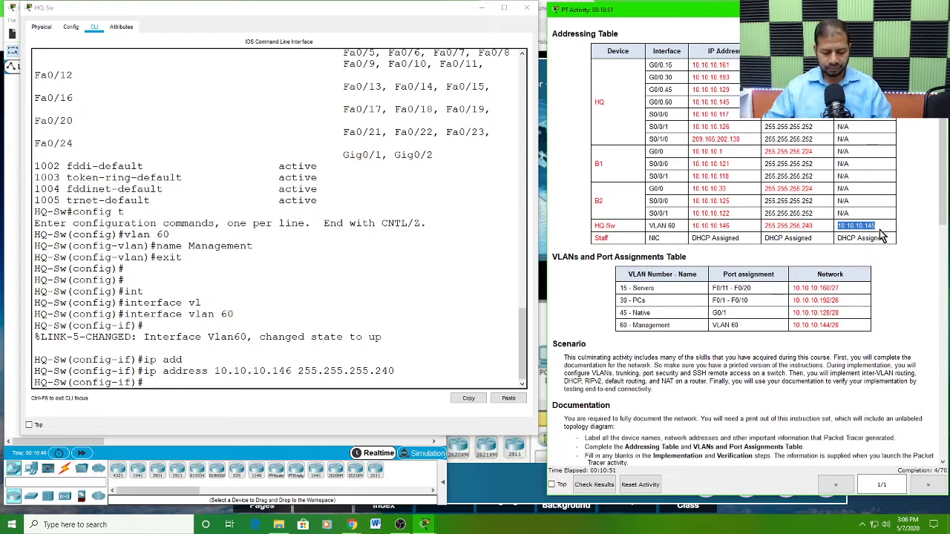
{"action": "left_click", "coordinate": [156, 381]}
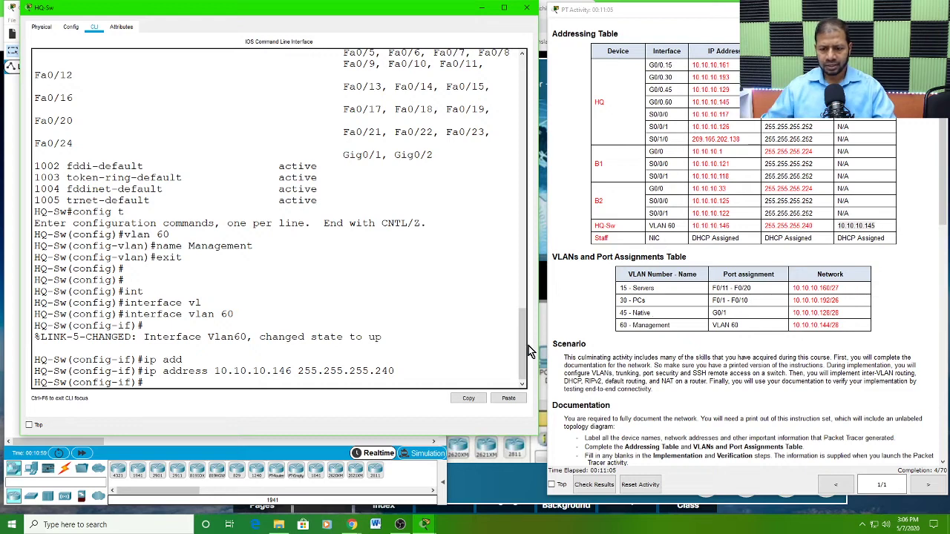
{"action": "left_click_drag", "start_coordinate": [221, 337], "coordinate": [327, 349]}
{"action": "left_click", "coordinate": [182, 383]}
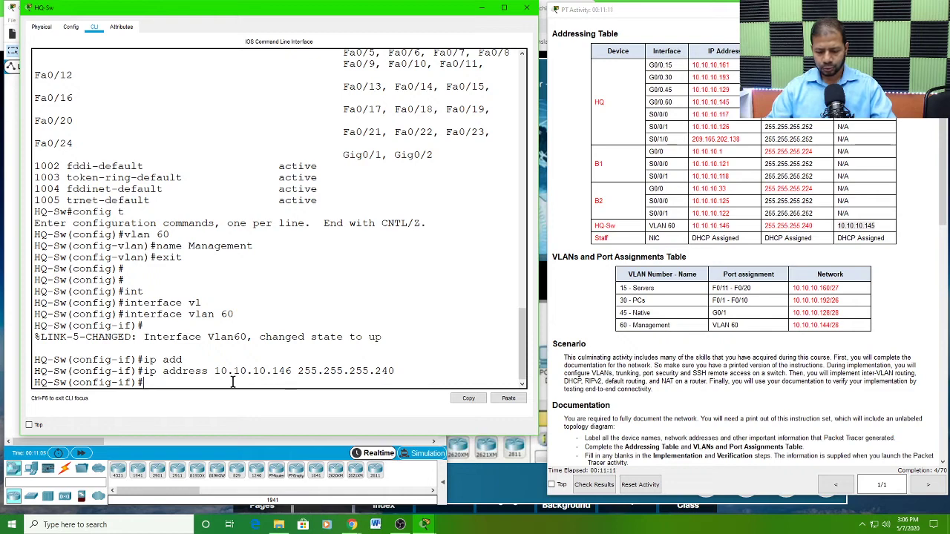
Step: Enable the VLAN 60 interface with no shutdown and exit to global configuration mode
{"action": "type", "text": "no s"}
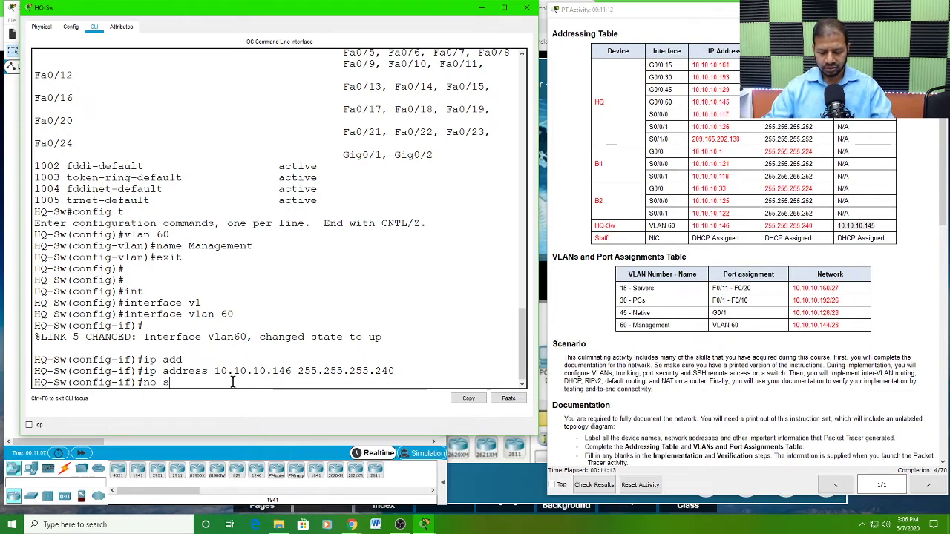
{"action": "type", "text": "h"}
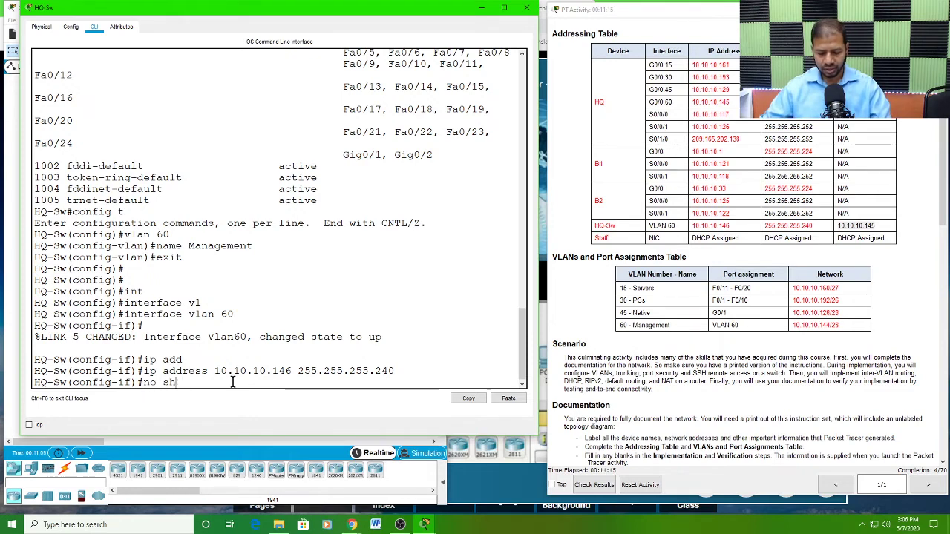
{"action": "type", "text": "u"}
{"action": "key", "text": "Tab"}
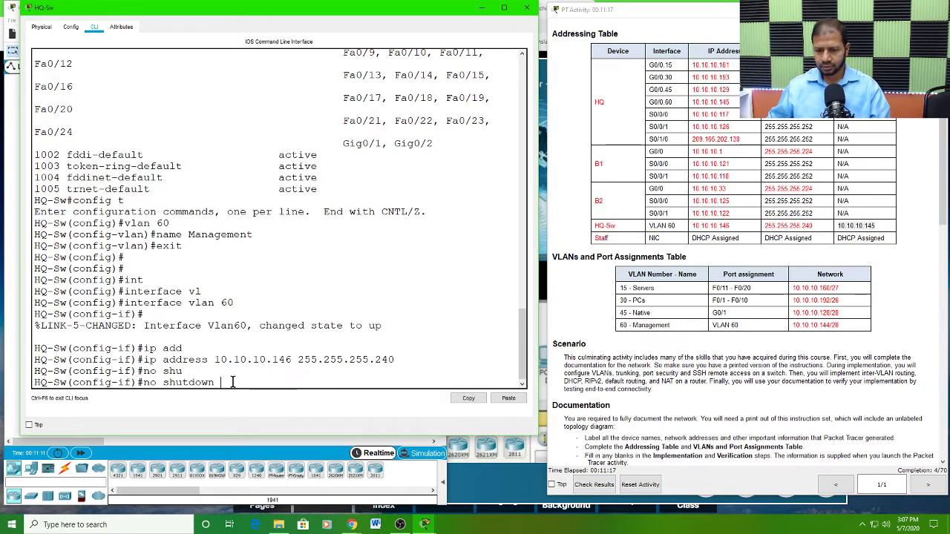
{"action": "key", "text": "Return"}
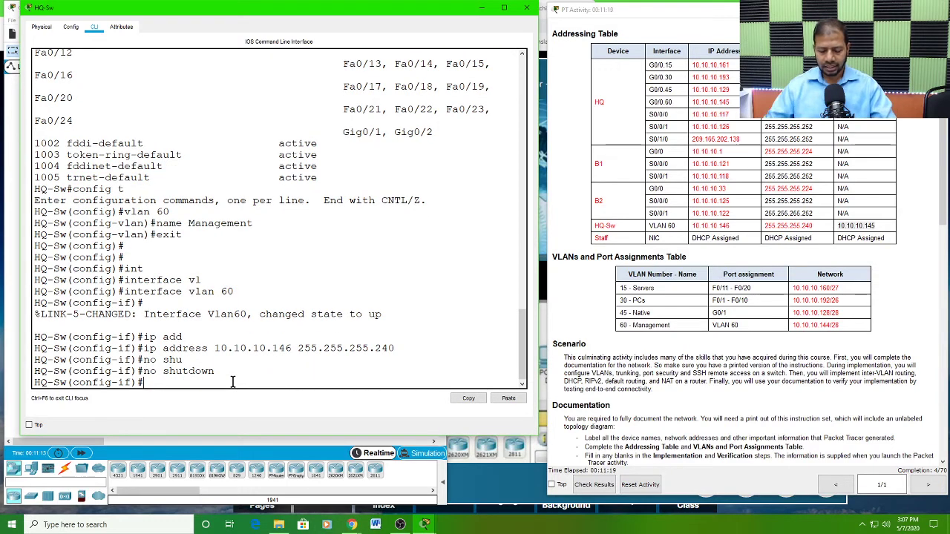
{"action": "type", "text": "exit"}
{"action": "key", "text": "Return"}
{"action": "key", "text": "Return"}
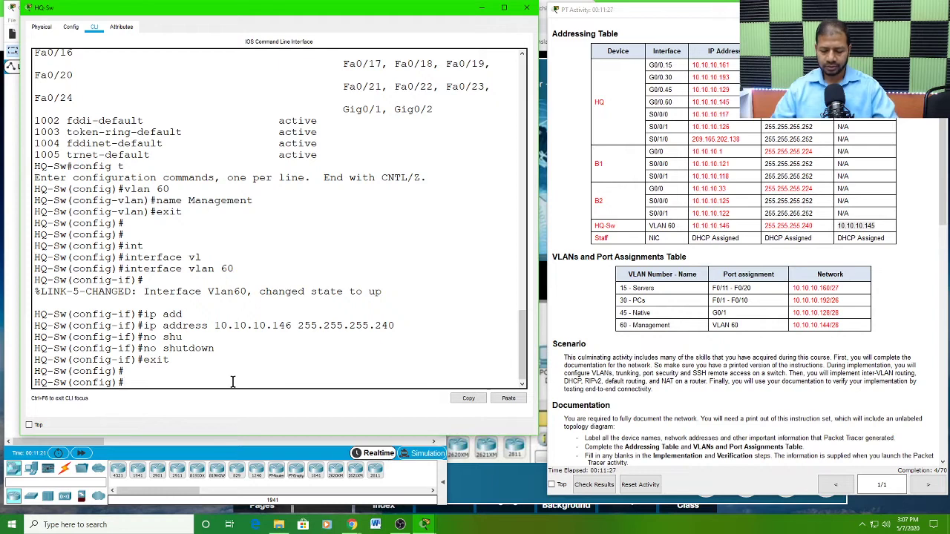
Step: Set the default gateway of HQ-Sw to the copied address 10.10.10.145, checking it against the Addressing Table
{"action": "type", "text": "ip d"}
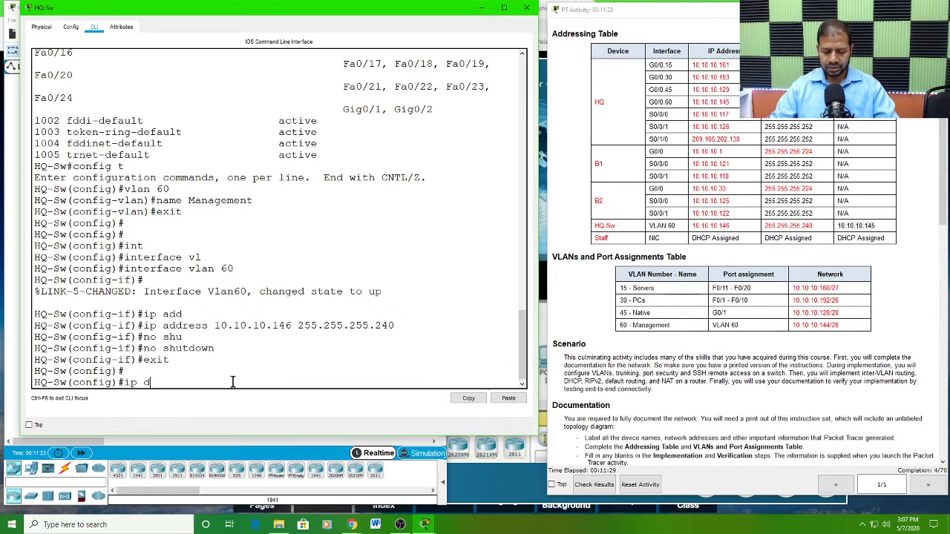
{"action": "type", "text": "ef"}
{"action": "key", "text": "Tab"}
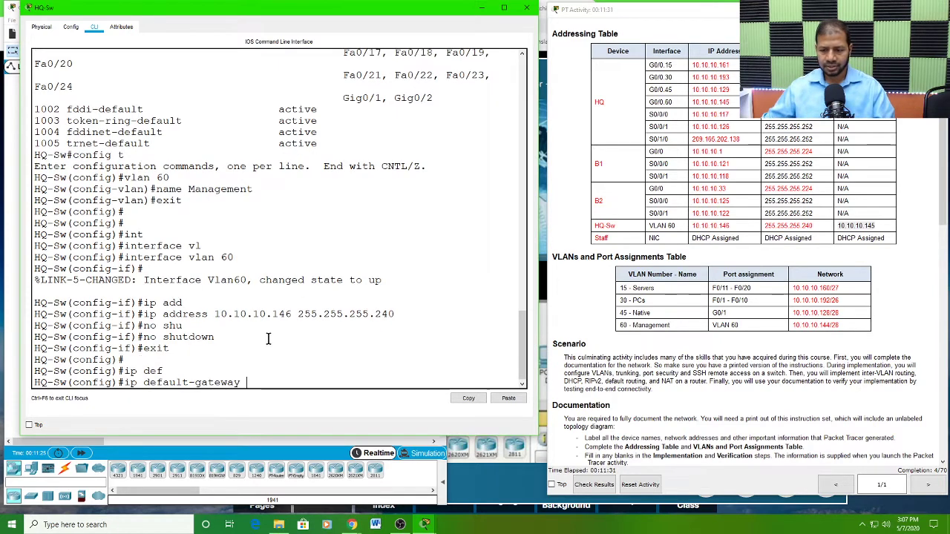
{"action": "left_click", "coordinate": [508, 399]}
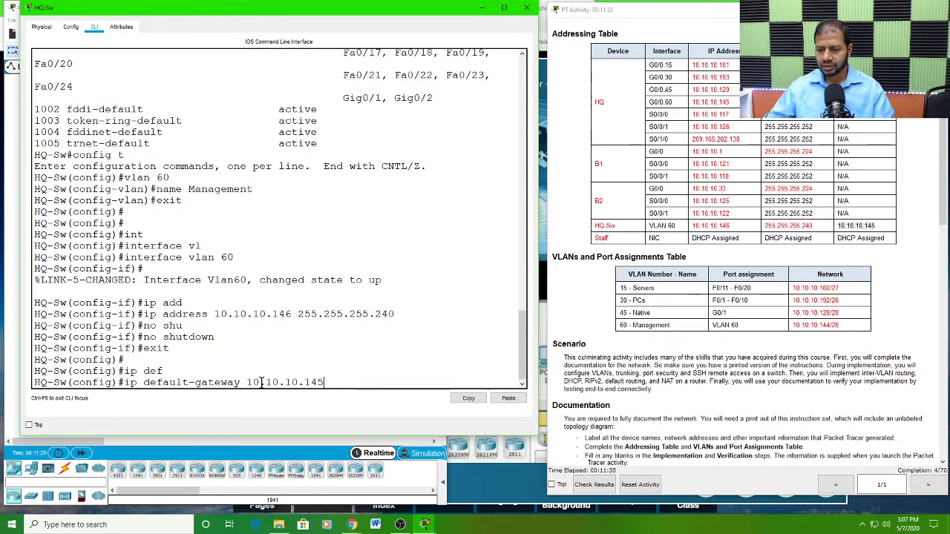
{"action": "double_click", "coordinate": [881, 229]}
{"action": "left_click", "coordinate": [349, 380]}
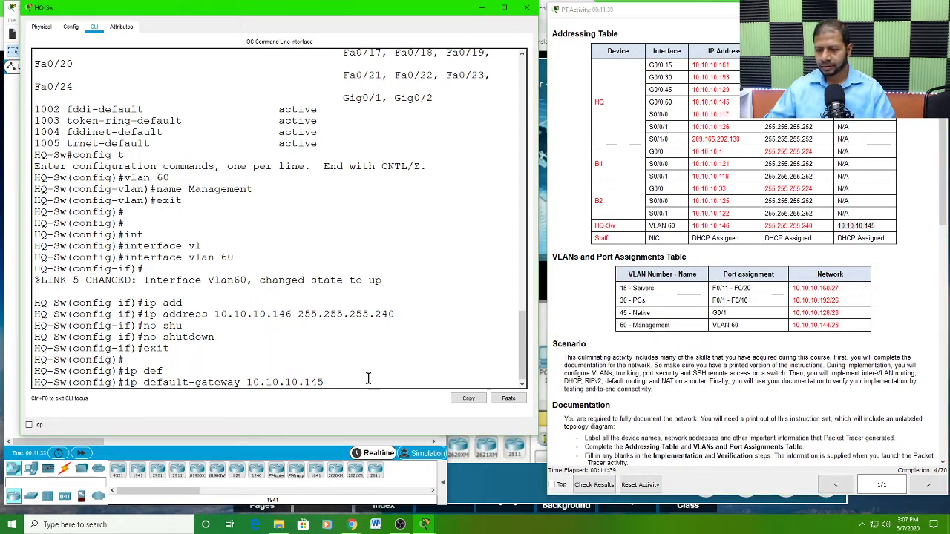
{"action": "key", "text": "Return"}
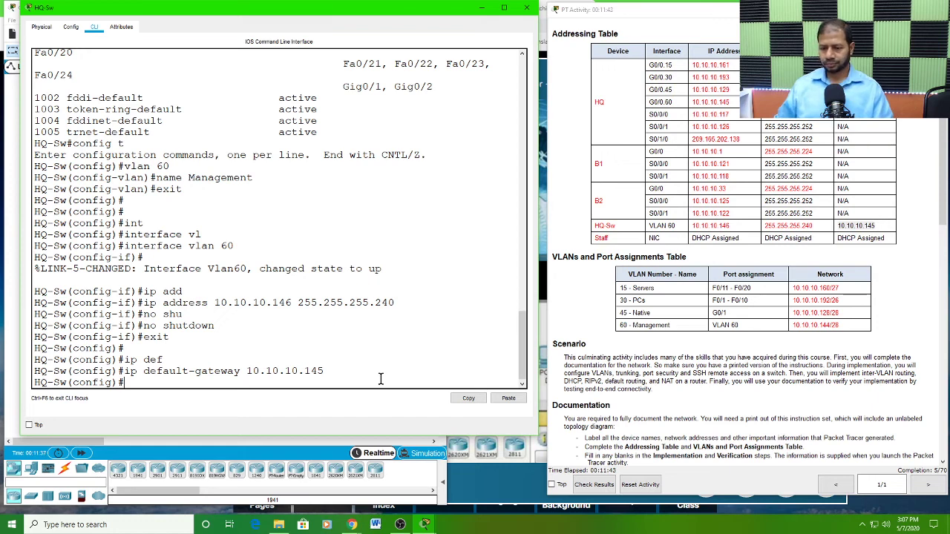
Step: Set the IP domain name of HQ-Sw to cisco.com, as required in the Implementation instructions
{"action": "scroll", "coordinate": [827, 419], "scroll_direction": "down", "scroll_amount": 4}
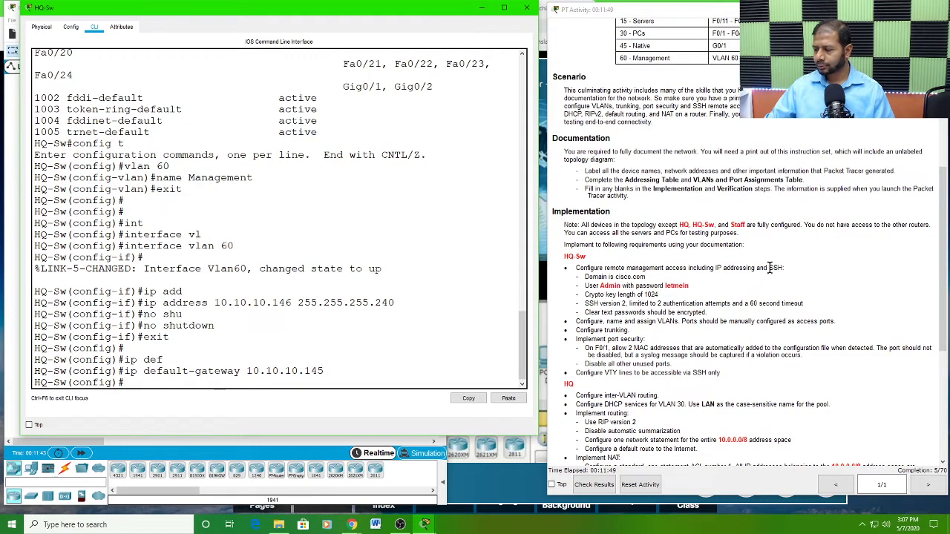
{"action": "left_click_drag", "start_coordinate": [770, 268], "coordinate": [788, 282]}
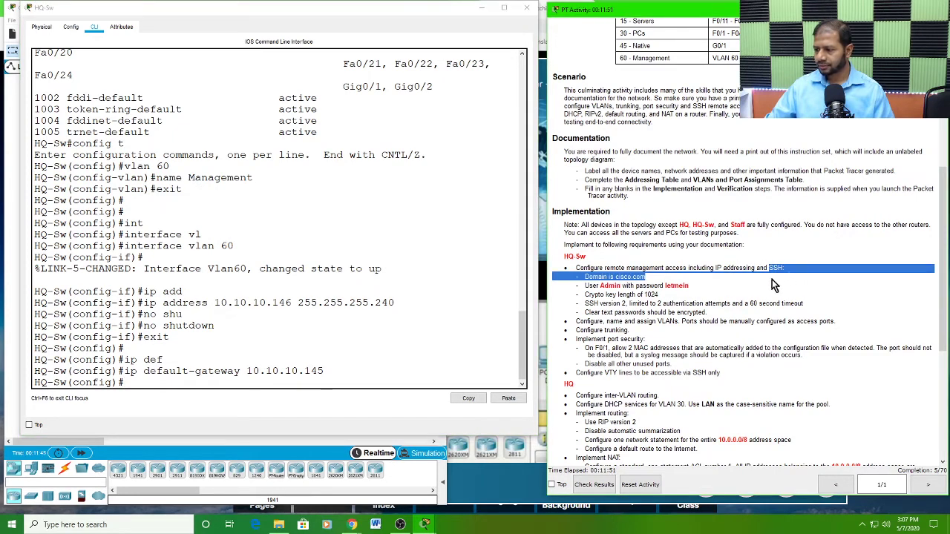
{"action": "left_click", "coordinate": [647, 292]}
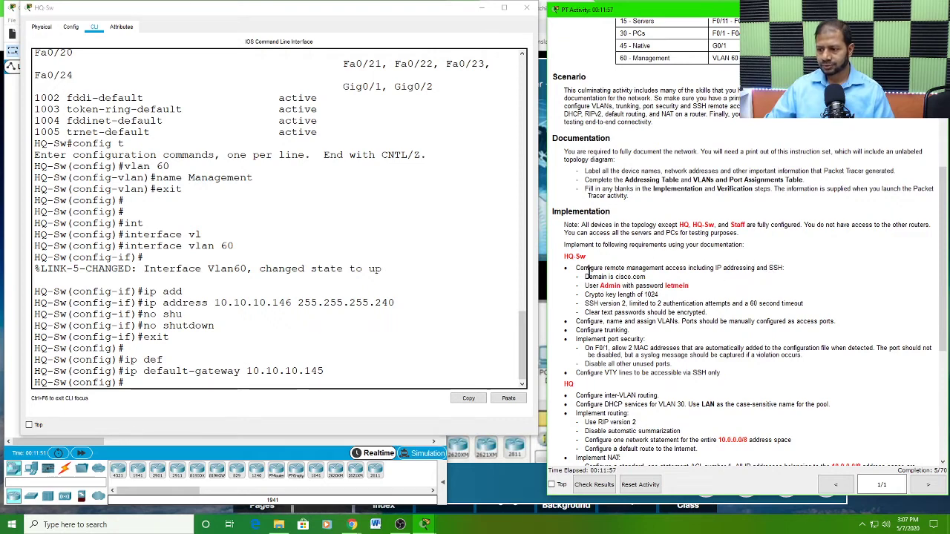
{"action": "left_click_drag", "start_coordinate": [586, 277], "coordinate": [647, 276]}
{"action": "left_click", "coordinate": [128, 381]}
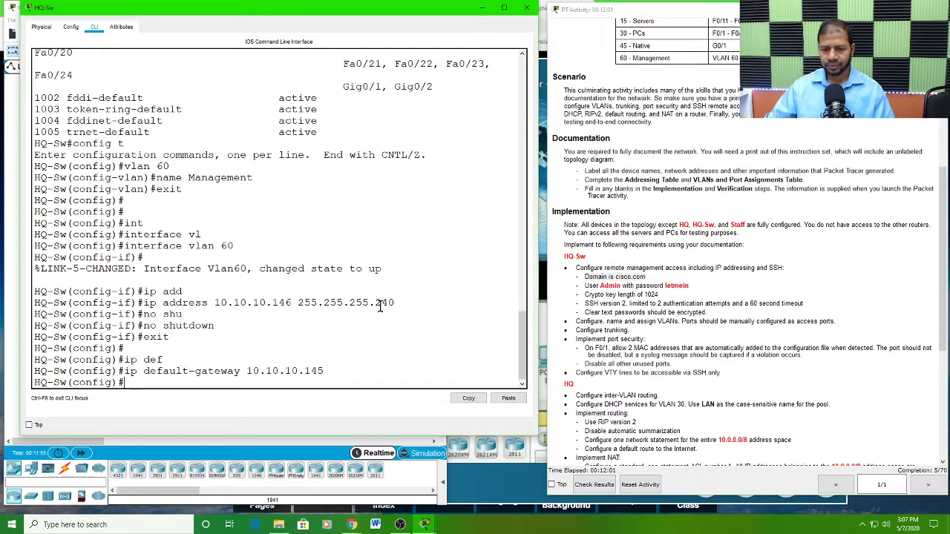
{"action": "type", "text": "ip"}
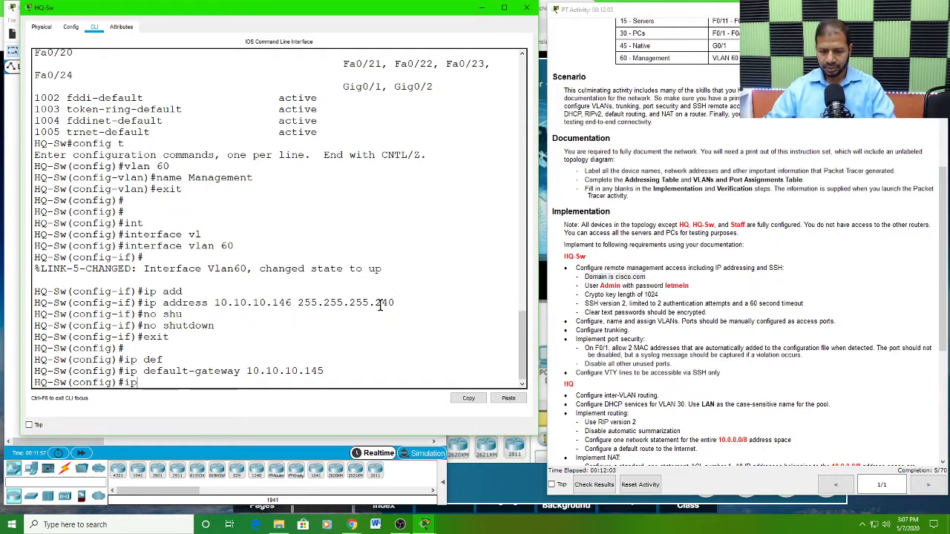
{"action": "type", "text": " domain"}
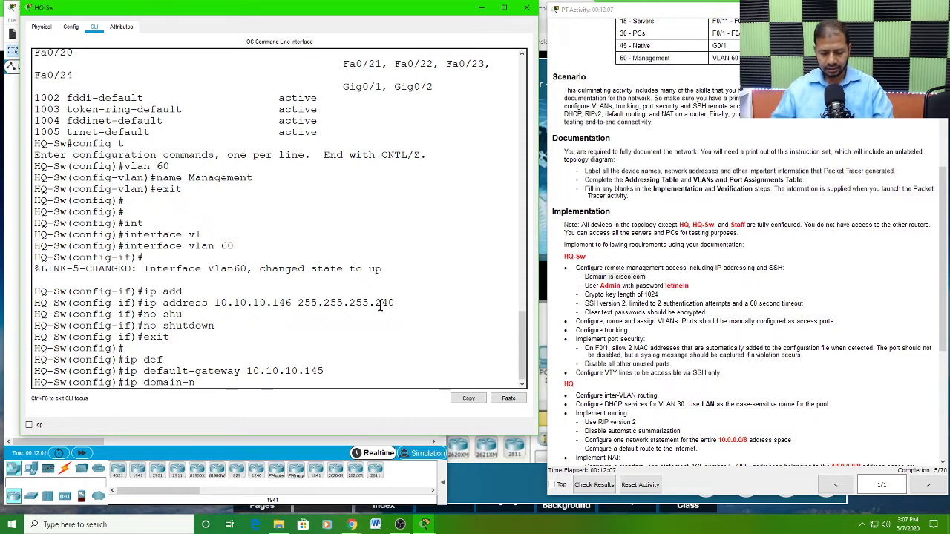
{"action": "type", "text": "-n"}
{"action": "key", "text": "Tab"}
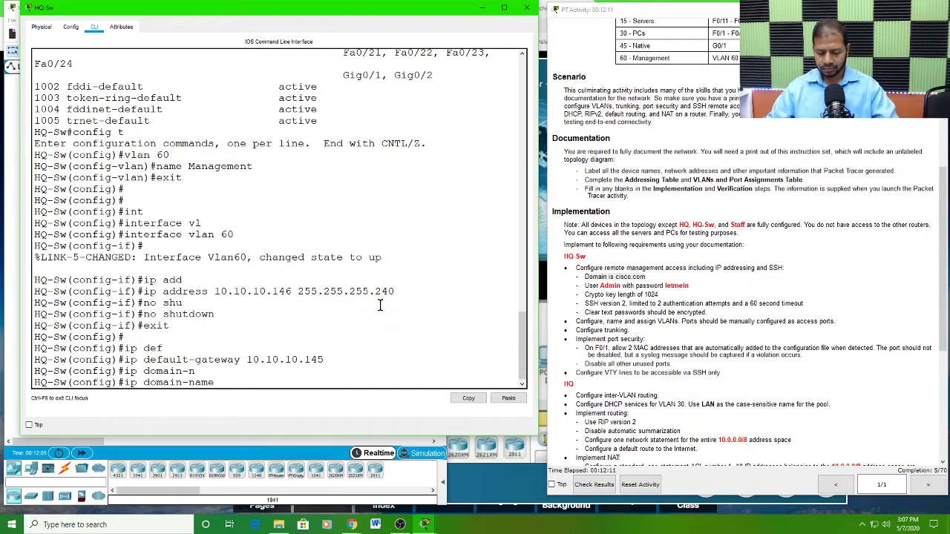
{"action": "type", "text": "cisc"}
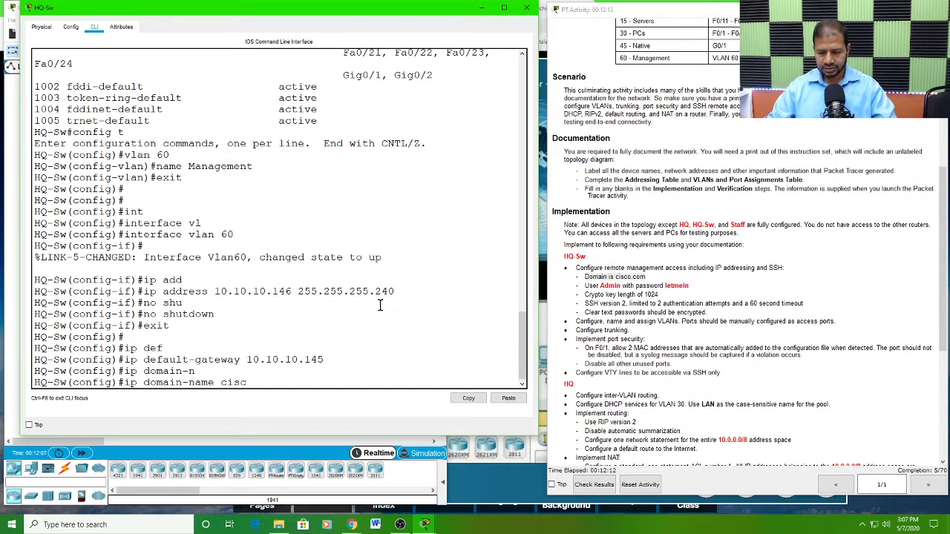
{"action": "type", "text": "o.com"}
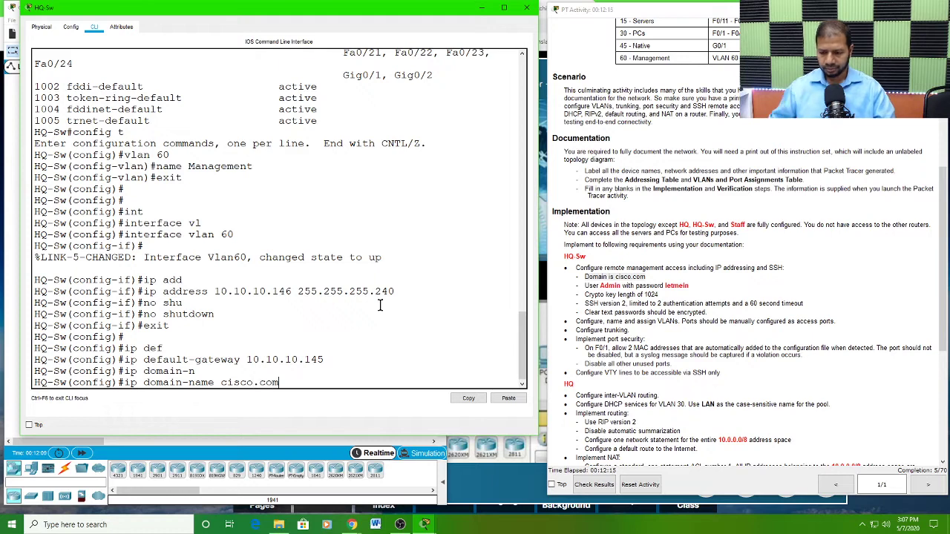
{"action": "key", "text": "Return"}
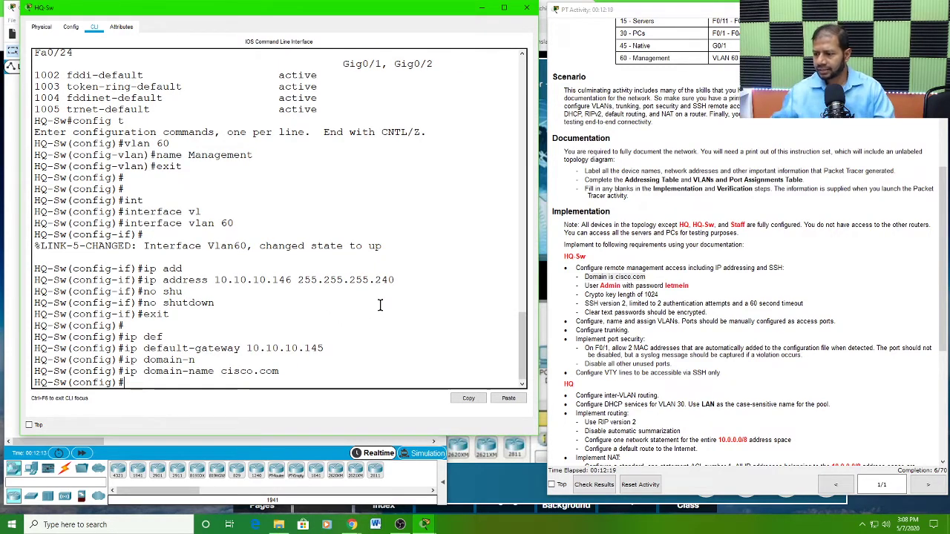
Step: Create the local user Admin on HQ-Sw with the password given in the Implementation instructions
{"action": "double_click", "coordinate": [612, 287]}
{"action": "left_click", "coordinate": [676, 287]}
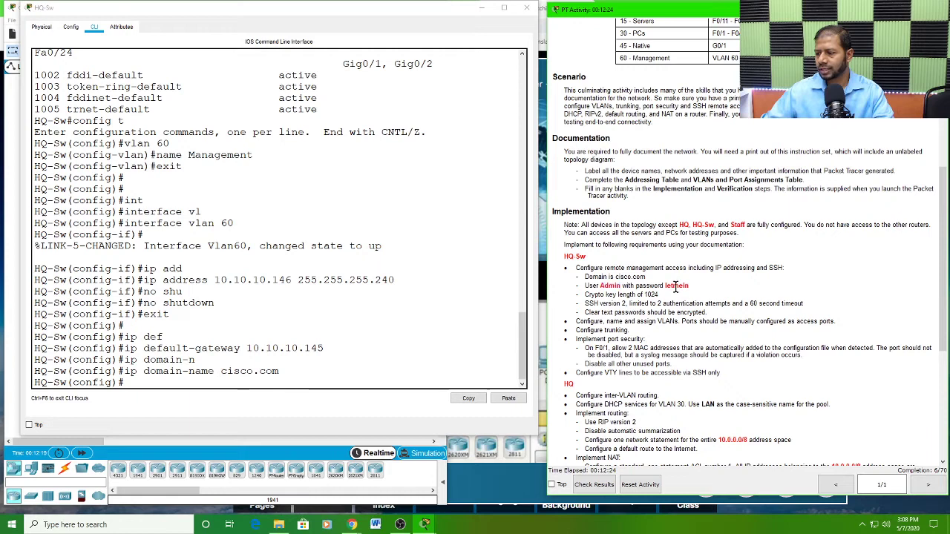
{"action": "double_click", "coordinate": [675, 287]}
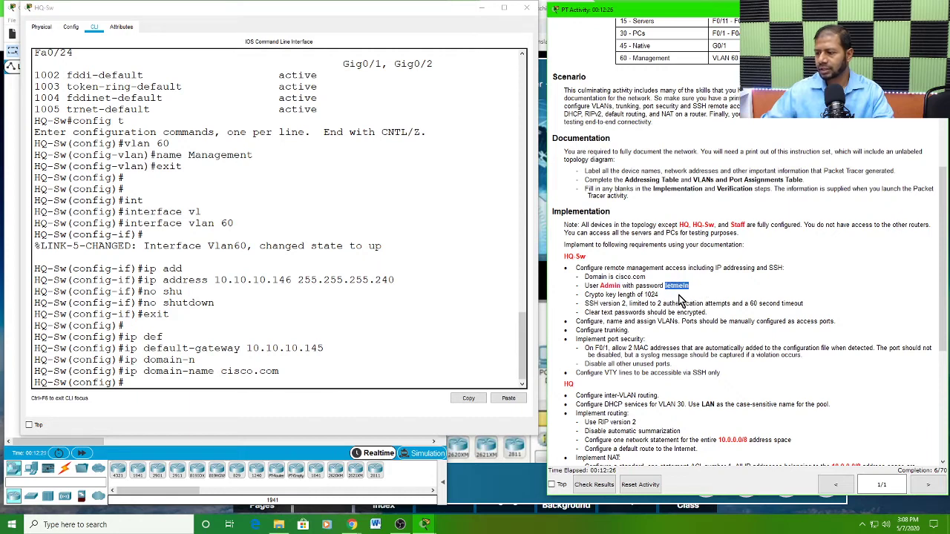
{"action": "left_click", "coordinate": [679, 299]}
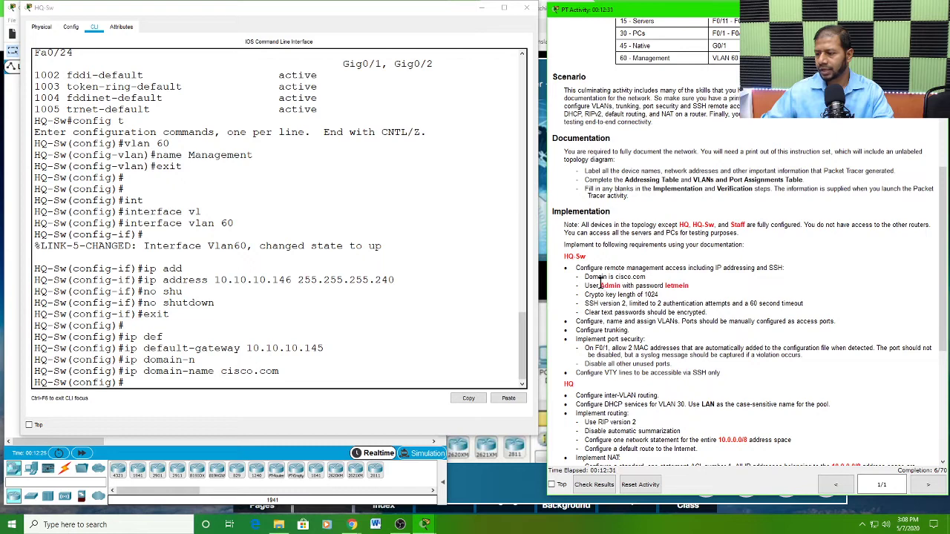
{"action": "left_click_drag", "start_coordinate": [600, 287], "coordinate": [624, 286]}
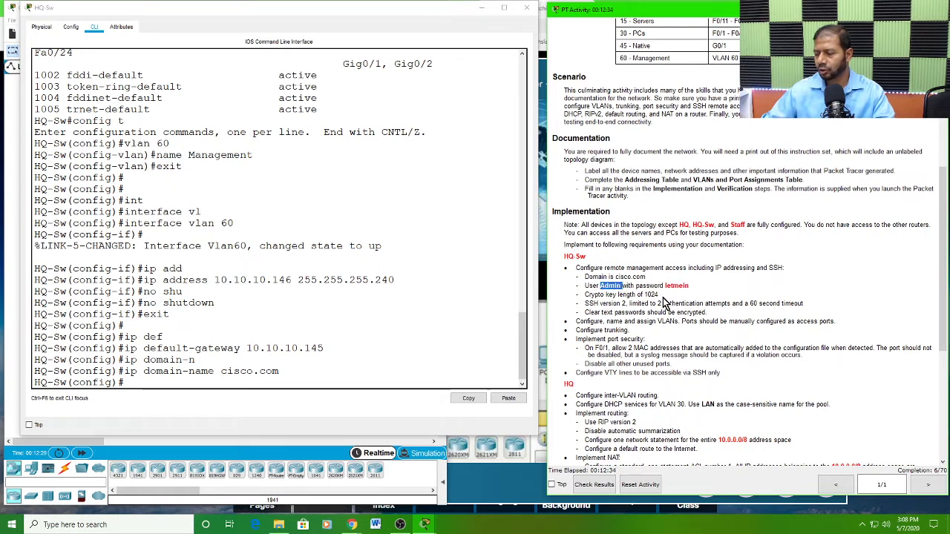
{"action": "left_click", "coordinate": [157, 379]}
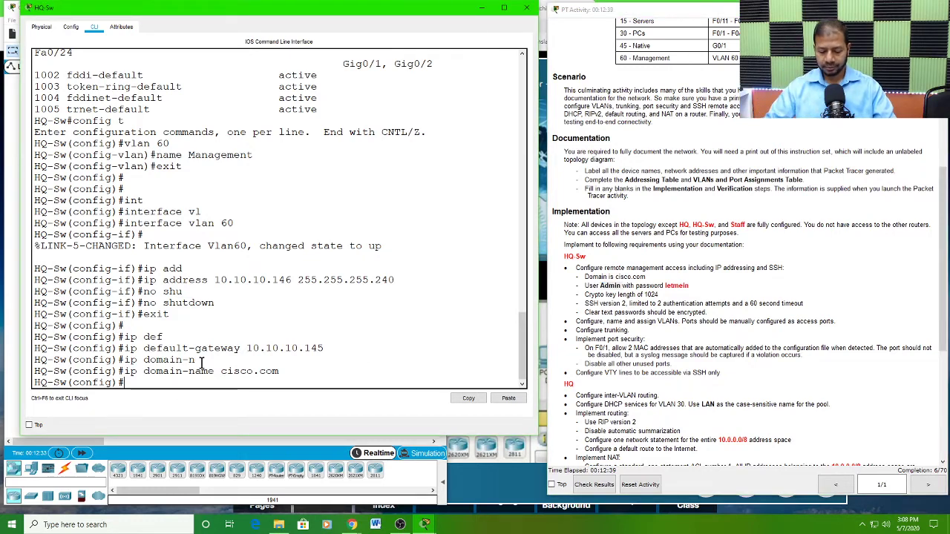
{"action": "type", "text": "user"}
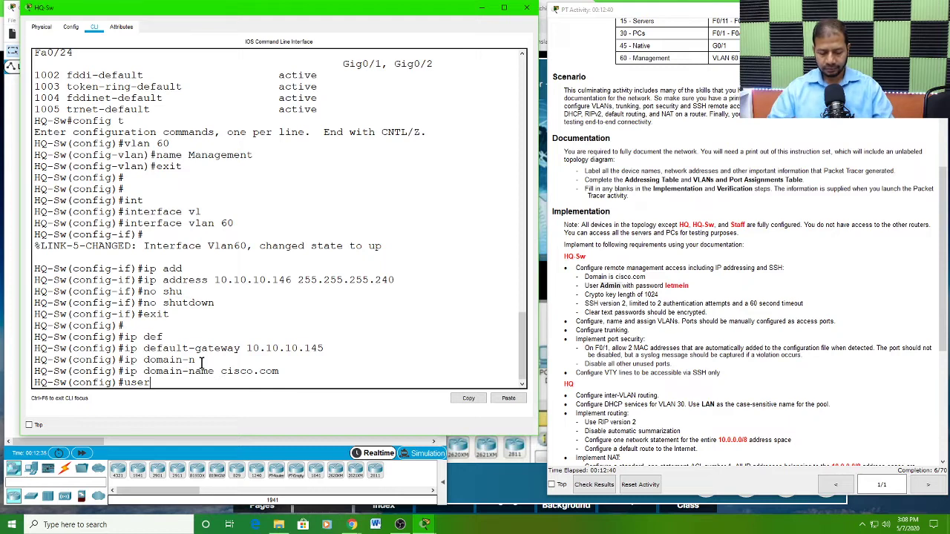
{"action": "key", "text": "Tab"}
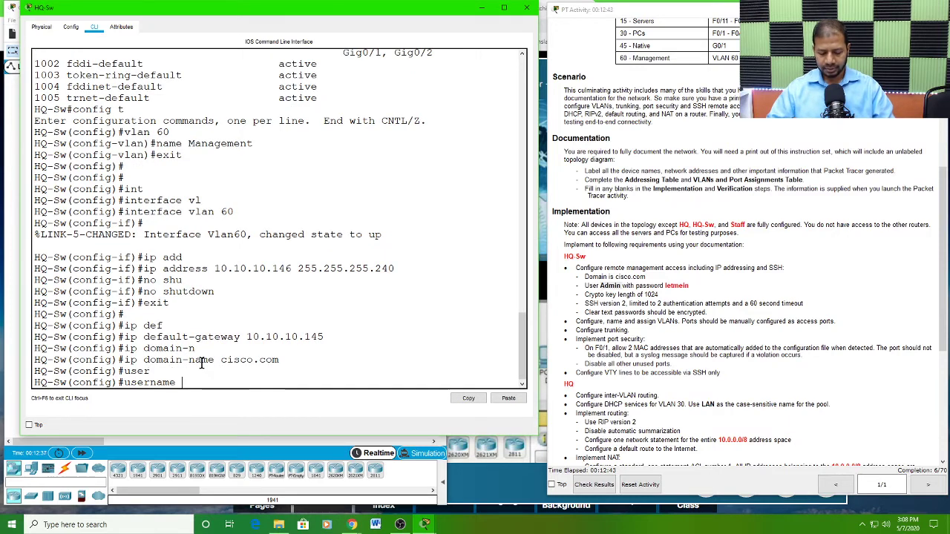
{"action": "type", "text": "Admin pa"}
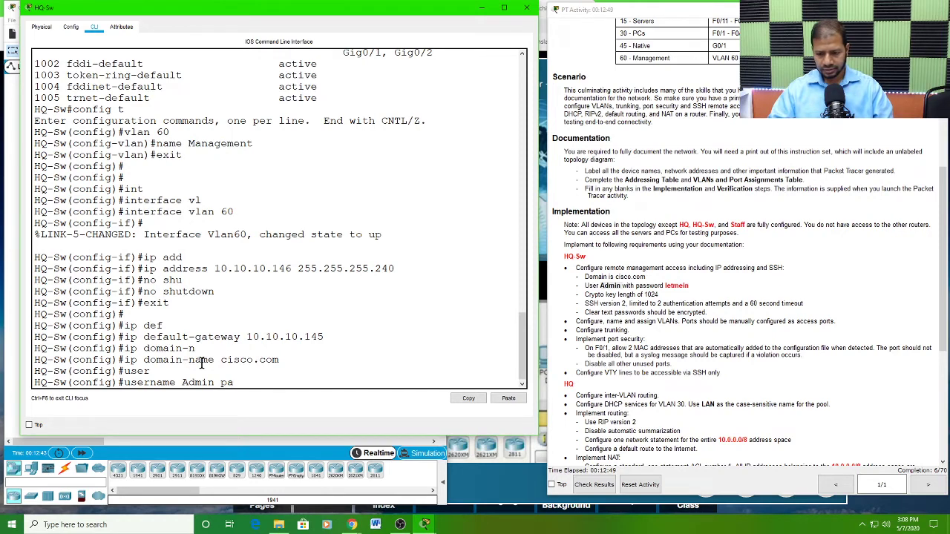
{"action": "key", "text": "Tab"}
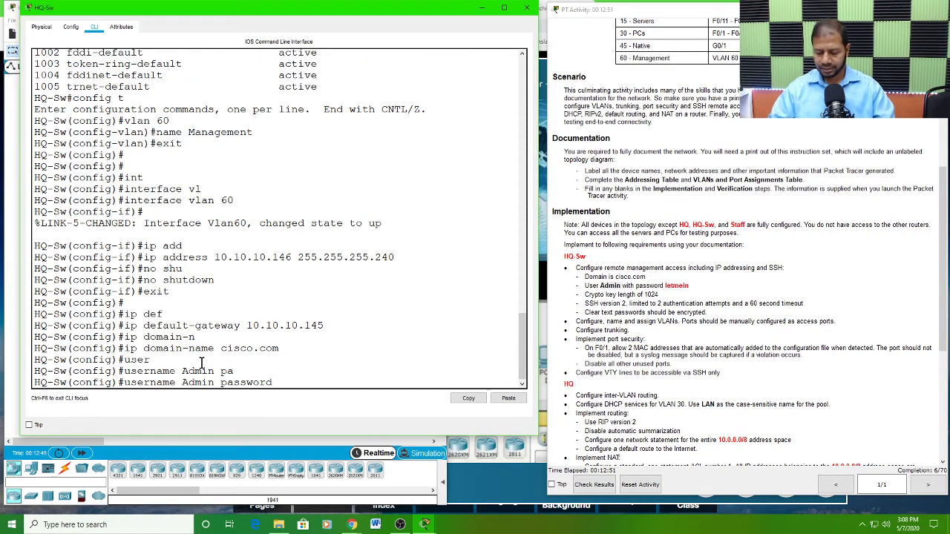
{"action": "type", "text": "letme"}
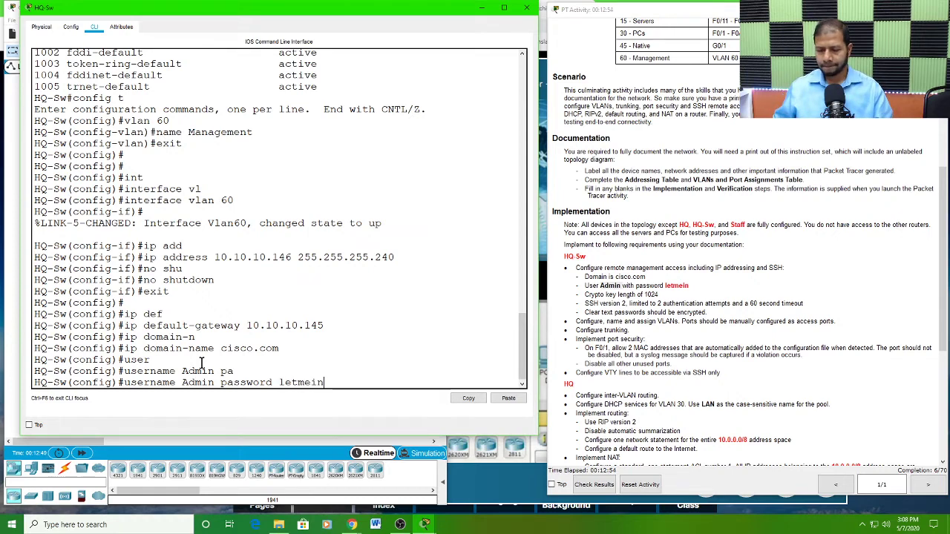
{"action": "type", "text": "in"}
{"action": "key", "text": "Return"}
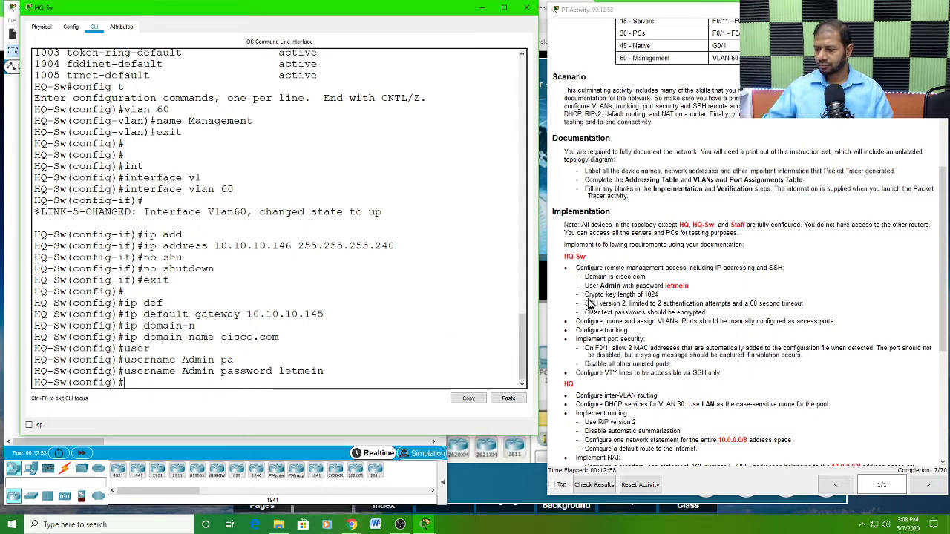
Step: Start RSA key generation on HQ-Sw with crypto key generate rsa, following the crypto key requirement in the instructions
{"action": "left_click_drag", "start_coordinate": [585, 295], "coordinate": [660, 294]}
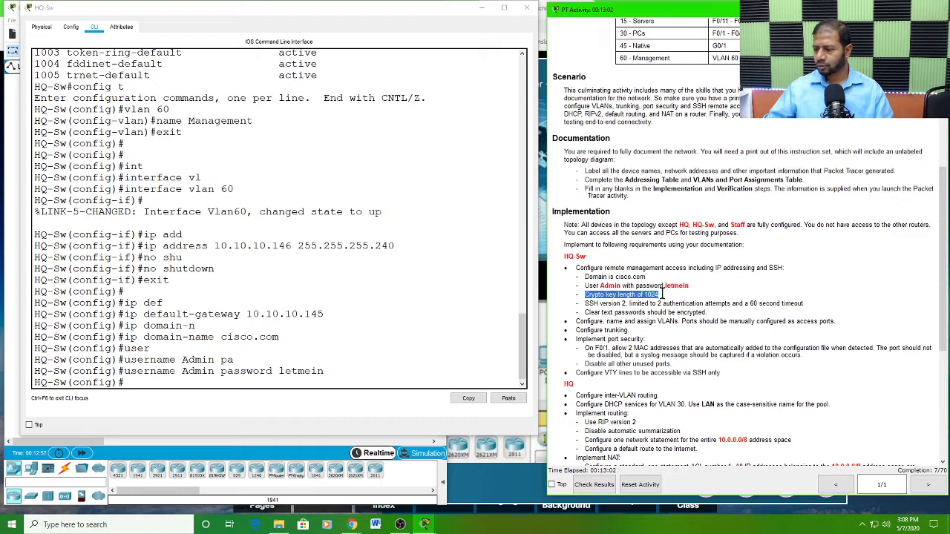
{"action": "left_click", "coordinate": [135, 380]}
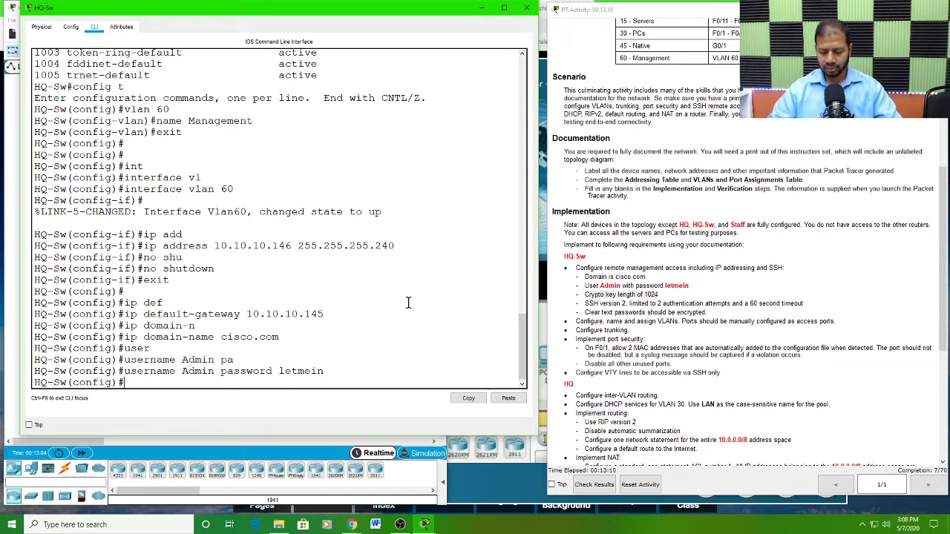
{"action": "type", "text": "cry"}
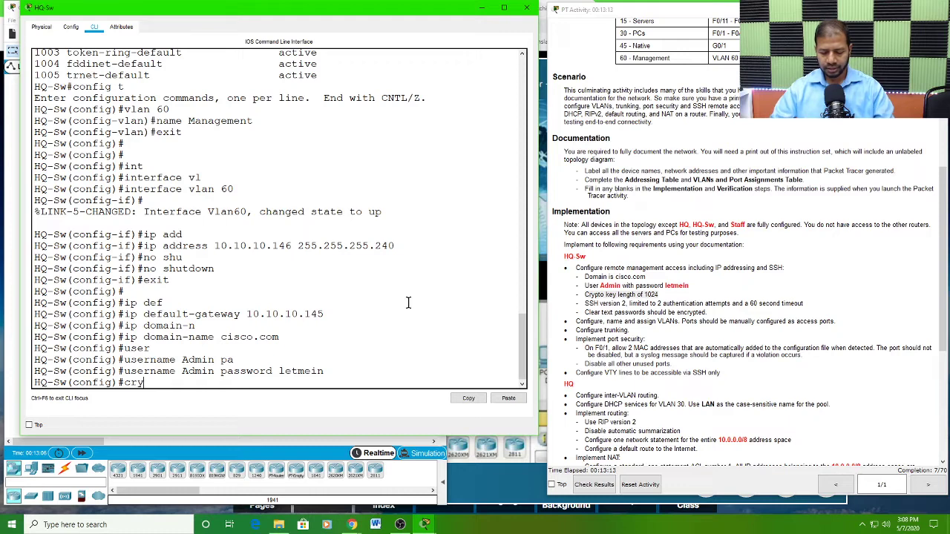
{"action": "key", "text": "Tab"}
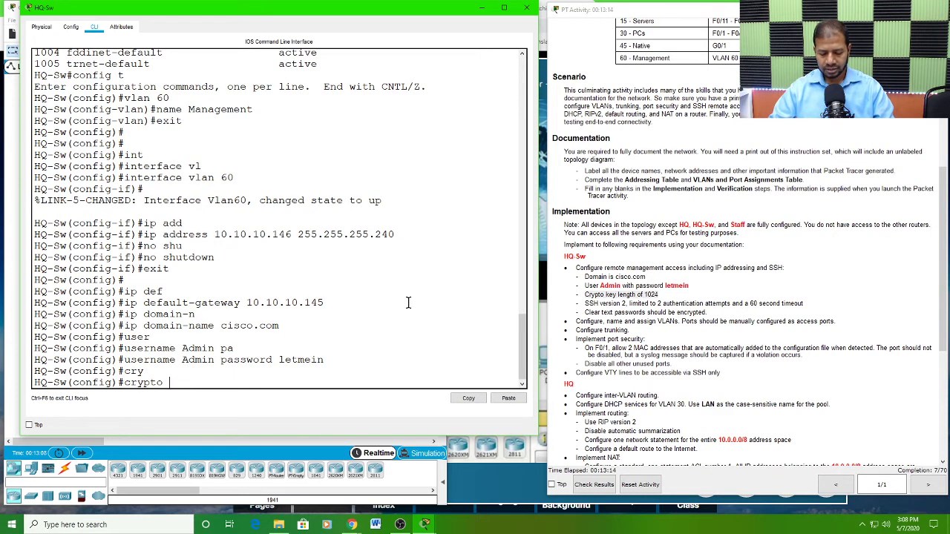
{"action": "type", "text": "k"}
{"action": "key", "text": "Tab"}
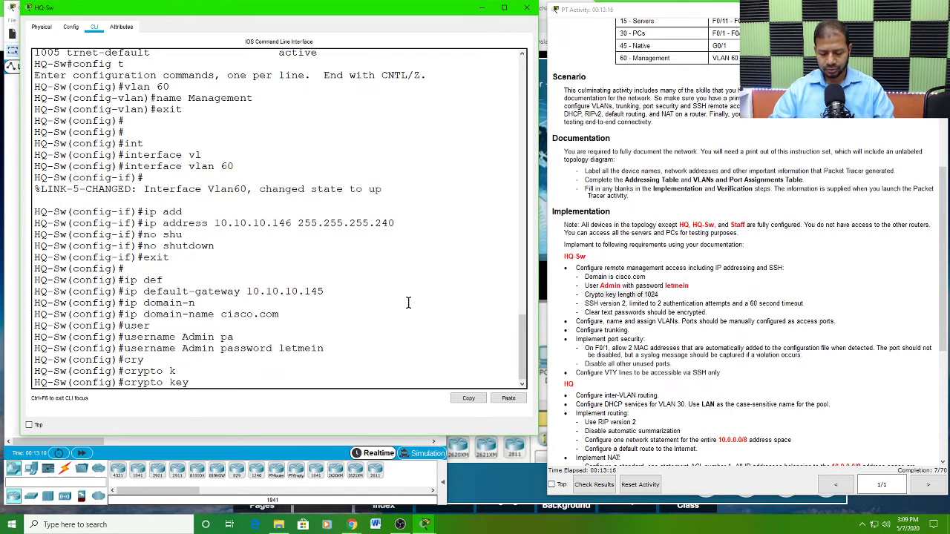
{"action": "type", "text": "g"}
{"action": "key", "text": "Tab"}
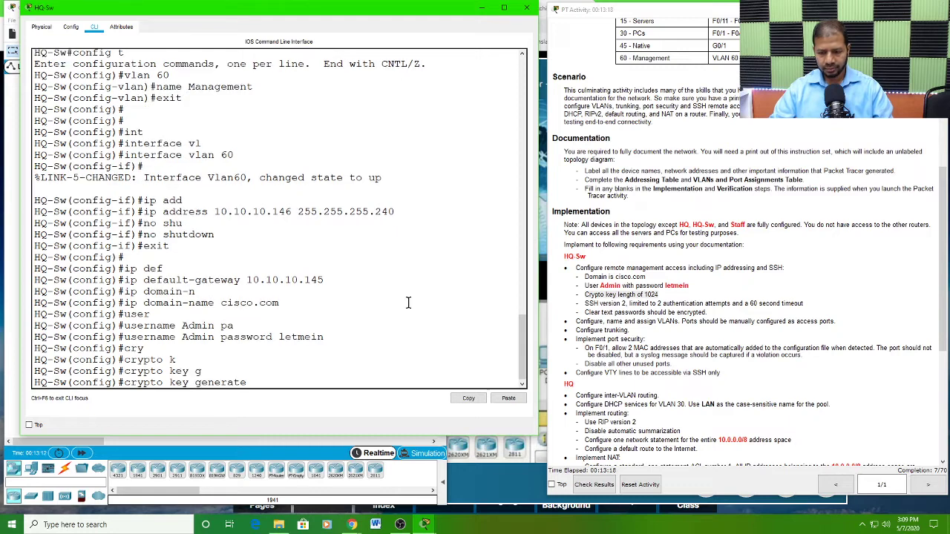
{"action": "type", "text": "rsa"}
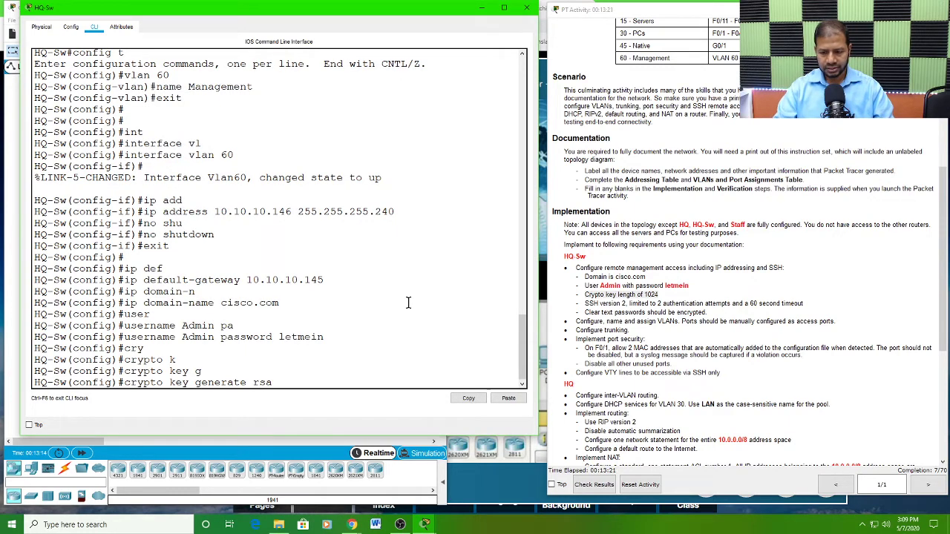
{"action": "key", "text": "Return"}
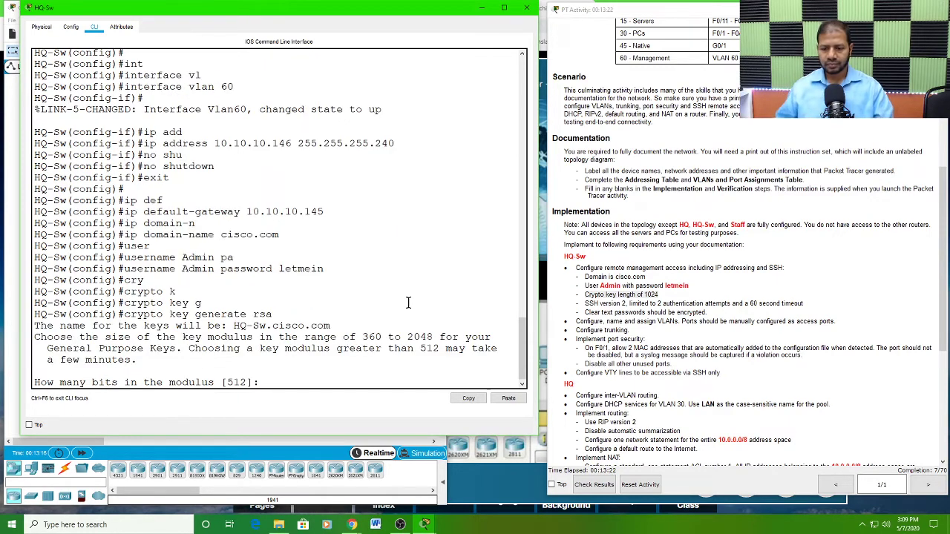
Step: Generate the RSA keys on HQ-Sw with a 1024-bit modulus, following the crypto key length in the Implementation instructions
{"action": "left_click_drag", "start_coordinate": [274, 314], "coordinate": [124, 314]}
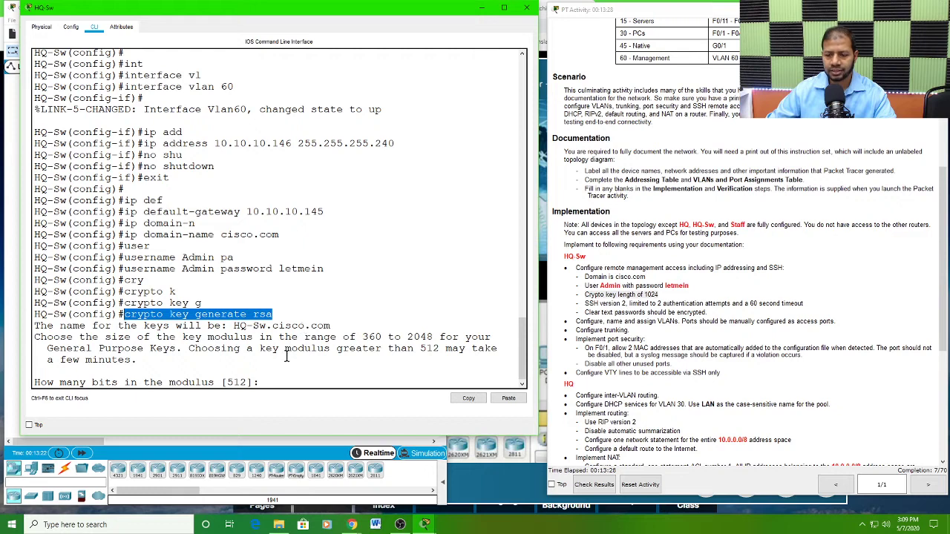
{"action": "left_click", "coordinate": [278, 373]}
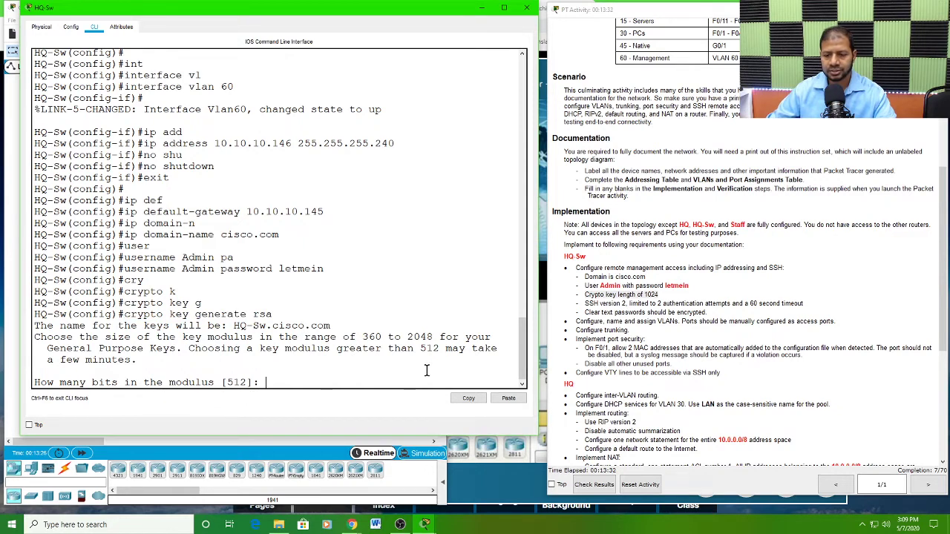
{"action": "left_click", "coordinate": [649, 300]}
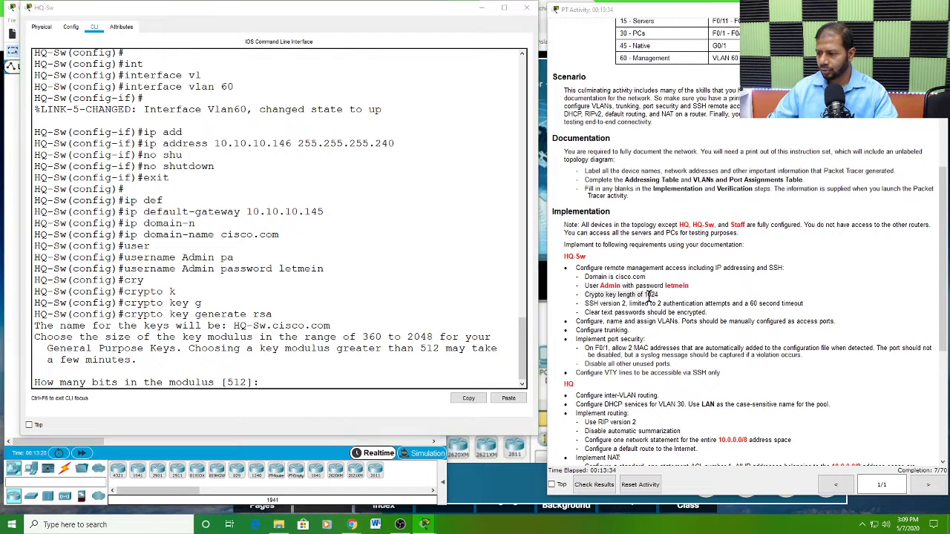
{"action": "left_click_drag", "start_coordinate": [658, 293], "coordinate": [644, 294]}
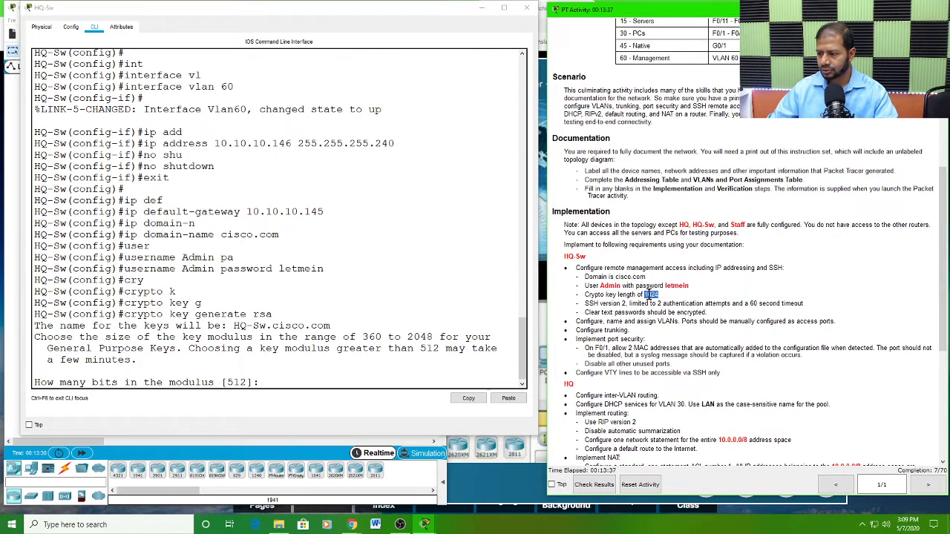
{"action": "left_click", "coordinate": [345, 351]}
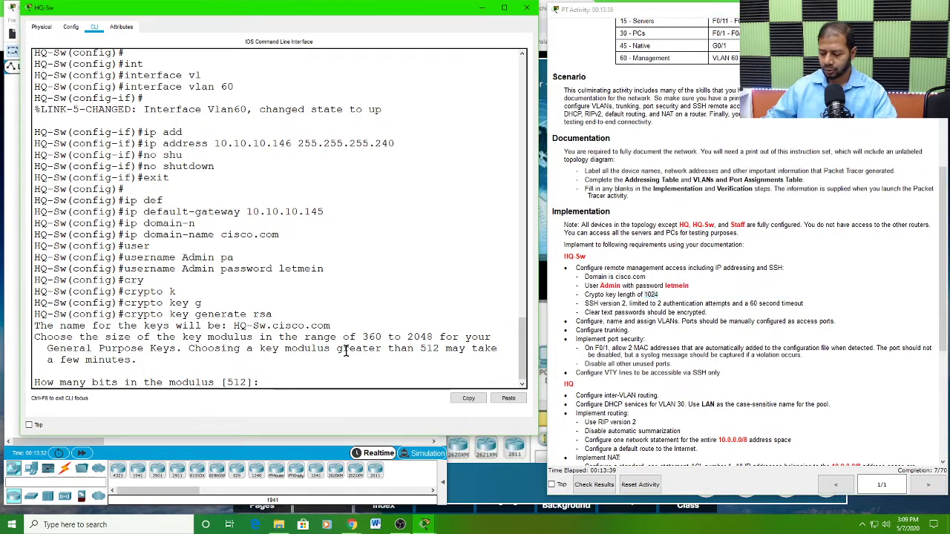
{"action": "type", "text": "1024"}
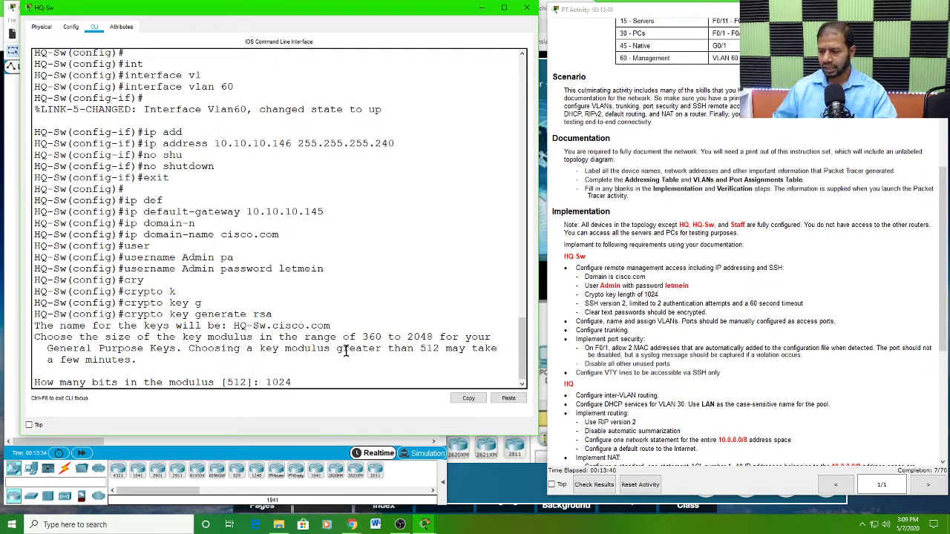
{"action": "key", "text": "Return"}
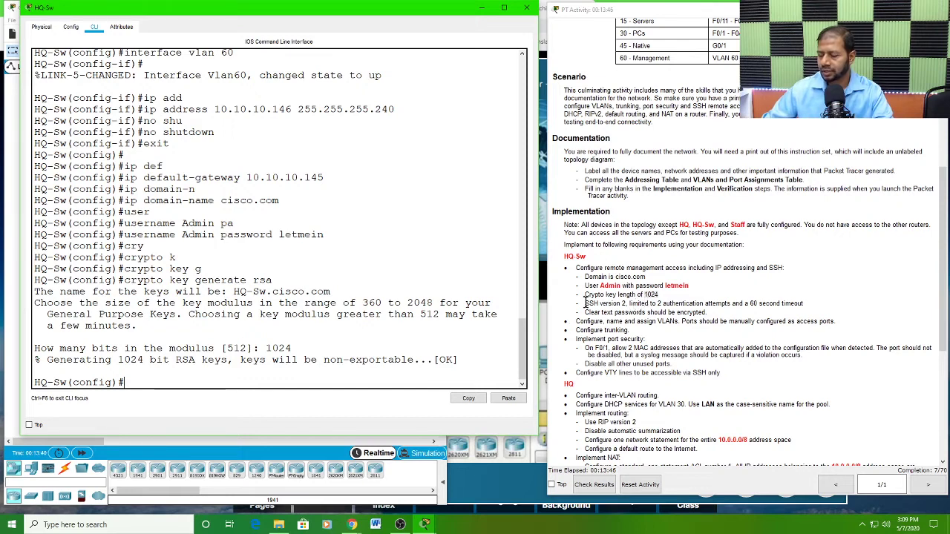
Step: Set HQ-Sw to use SSH version 2 with ip ssh version 2, as required in the Implementation instructions
{"action": "left_click", "coordinate": [585, 303]}
{"action": "left_click_drag", "start_coordinate": [585, 303], "coordinate": [625, 304]}
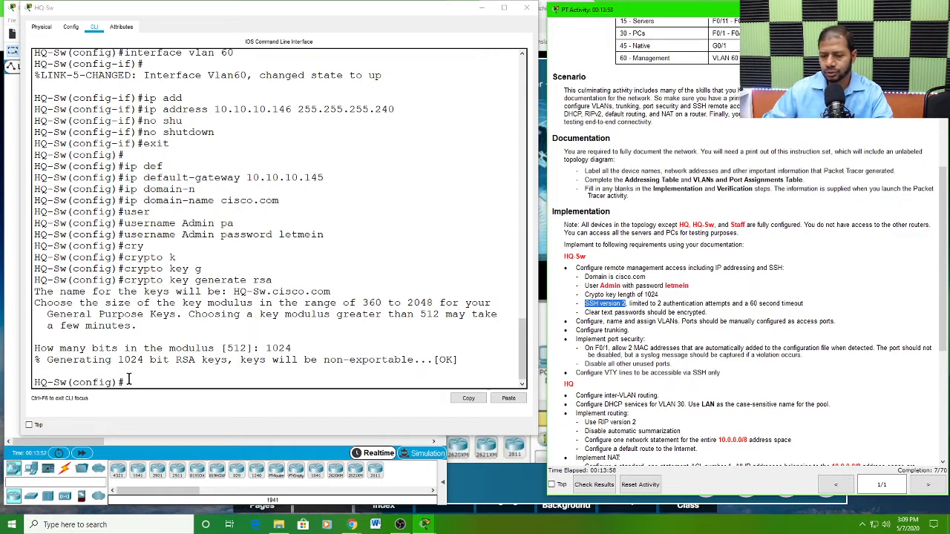
{"action": "left_click_drag", "start_coordinate": [129, 380], "coordinate": [138, 371]}
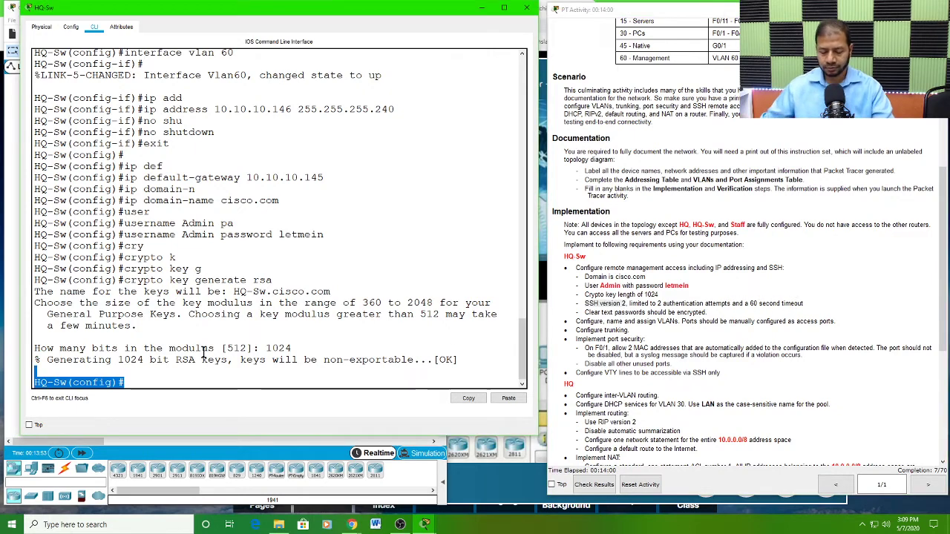
{"action": "left_click", "coordinate": [148, 380]}
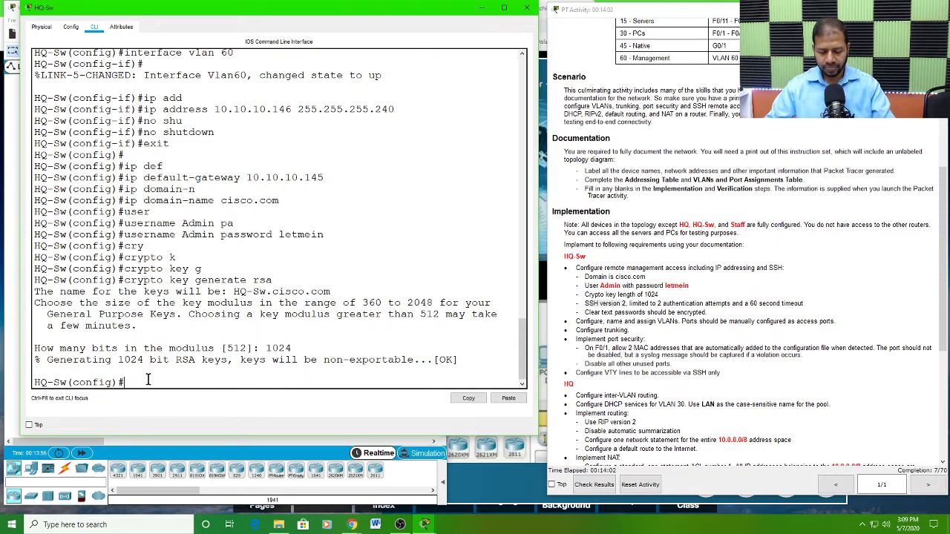
{"action": "type", "text": "ver"}
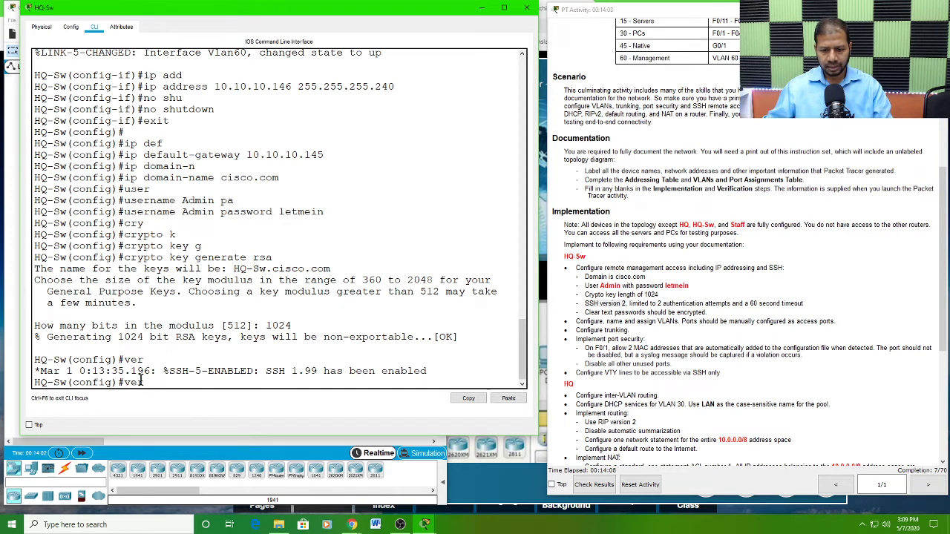
{"action": "key", "text": "BackSpace"}
{"action": "key", "text": "BackSpace"}
{"action": "key", "text": "BackSpace"}
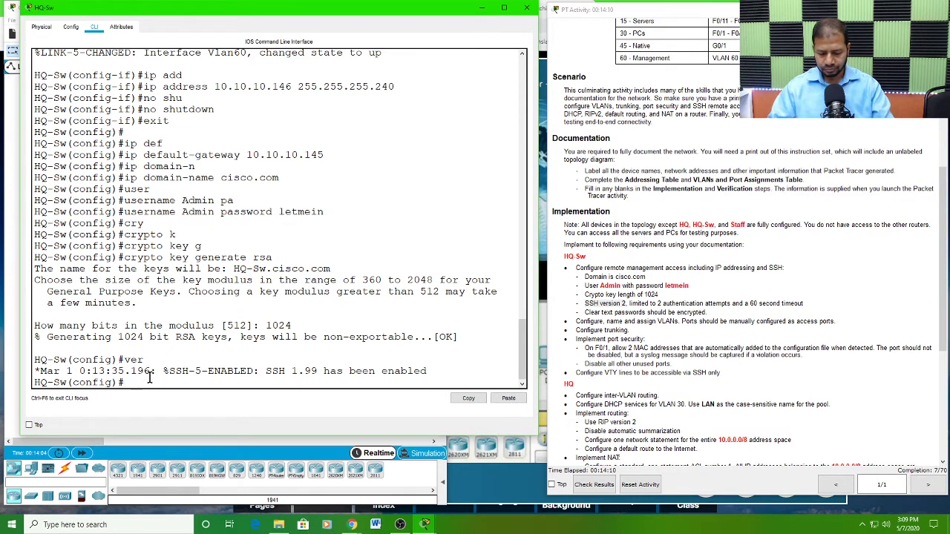
{"action": "type", "text": "ip ssh"}
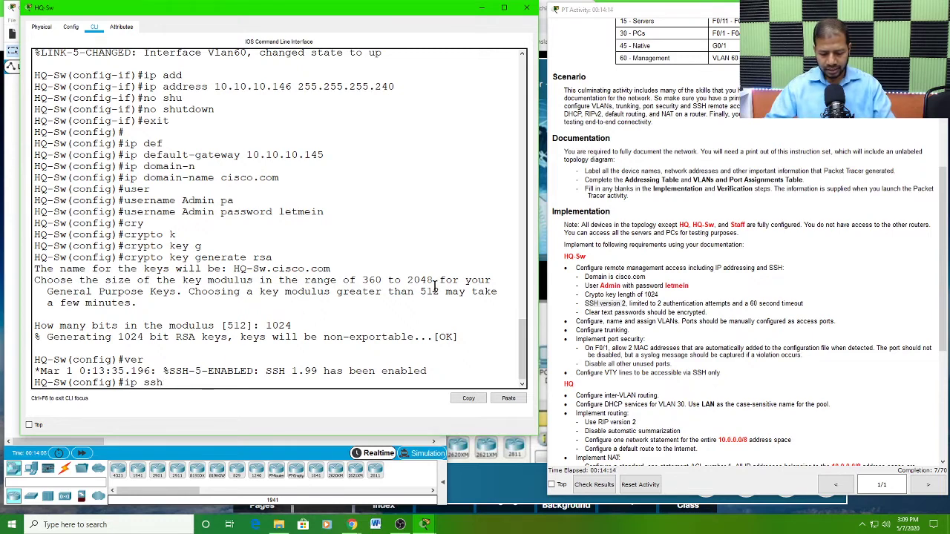
{"action": "type", "text": " ver"}
{"action": "key", "text": "Tab"}
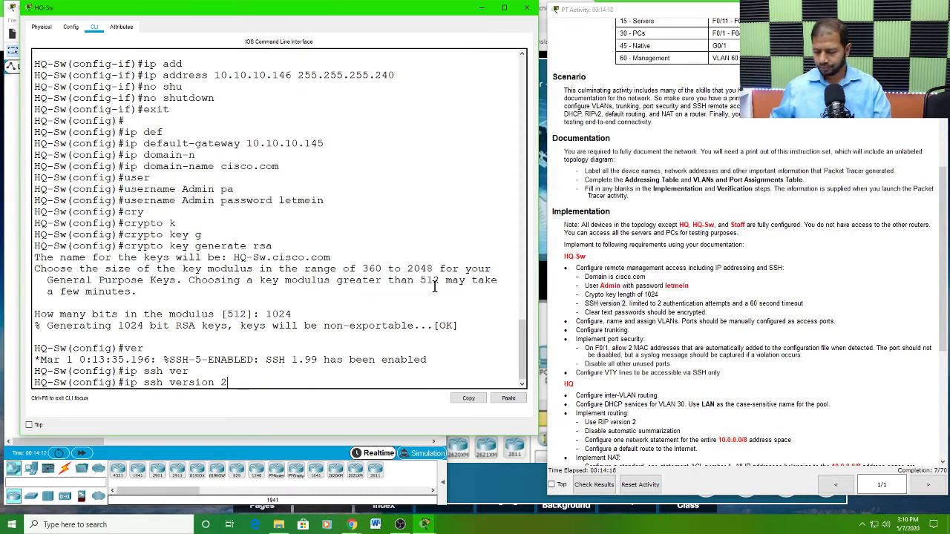
{"action": "key", "text": "Return"}
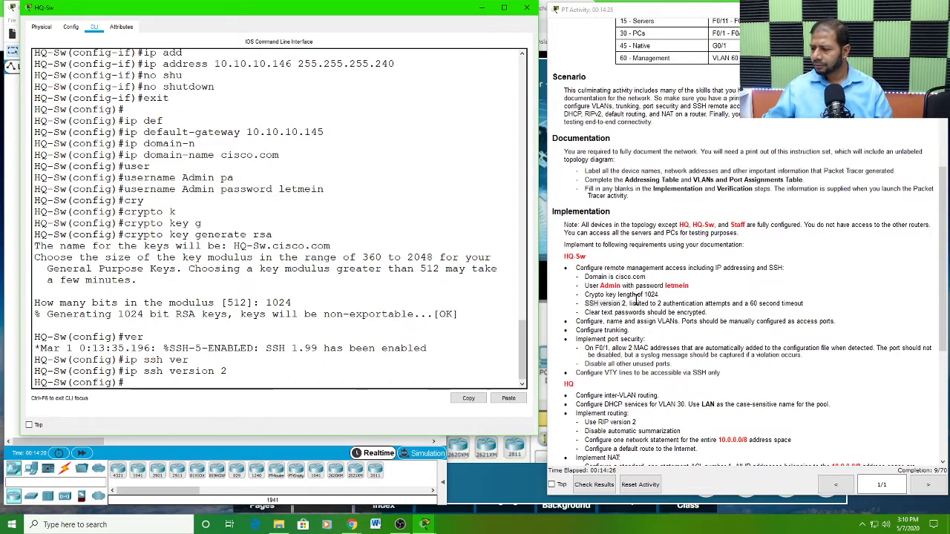
Step: Review the SSH attempt and timeout requirements, and limit HQ-Sw to 2 attempts with ip ssh authentication-retries 2
{"action": "left_click", "coordinate": [630, 303]}
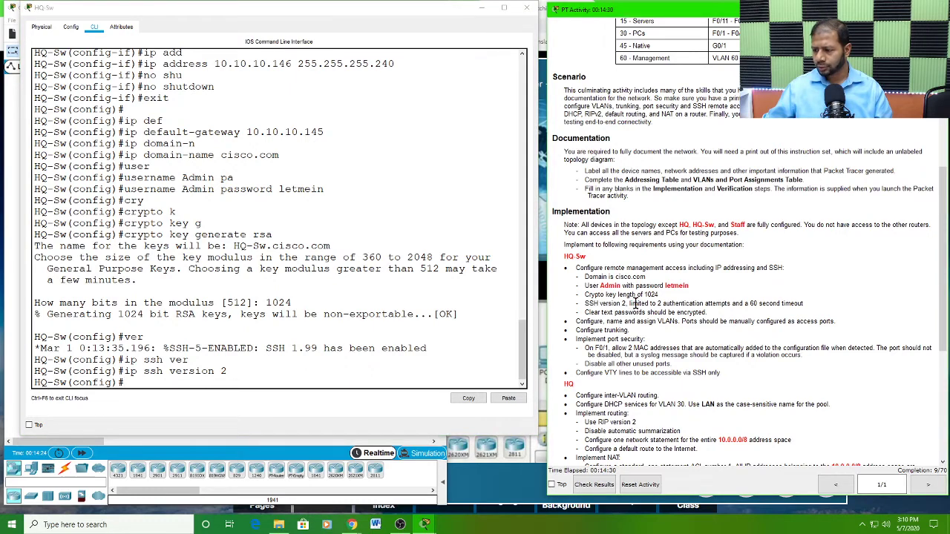
{"action": "left_click_drag", "start_coordinate": [630, 303], "coordinate": [731, 304]}
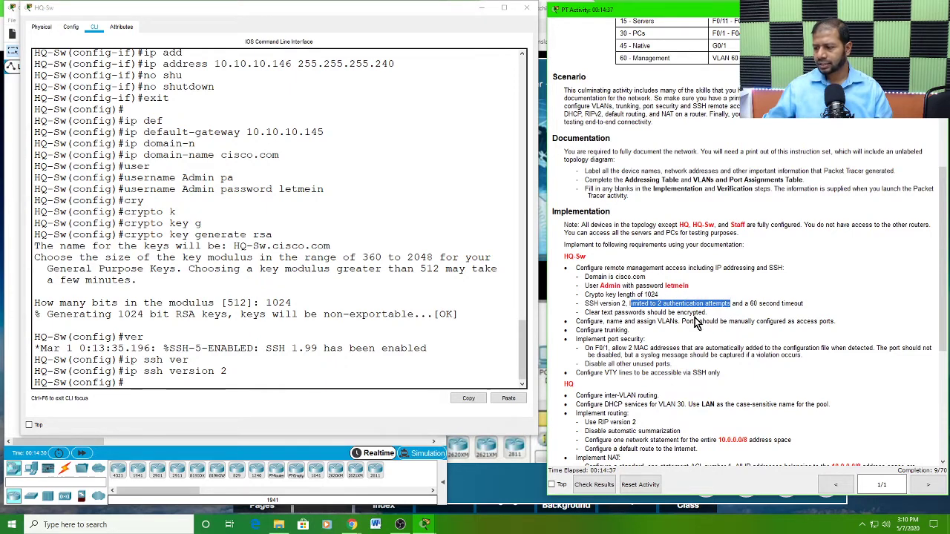
{"action": "left_click", "coordinate": [752, 303]}
{"action": "left_click_drag", "start_coordinate": [751, 304], "coordinate": [804, 303]}
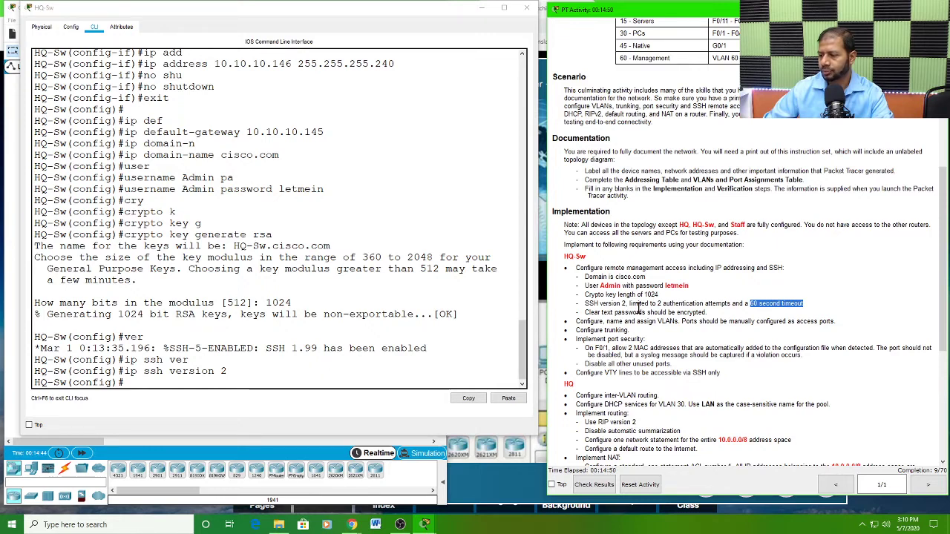
{"action": "left_click", "coordinate": [755, 303]}
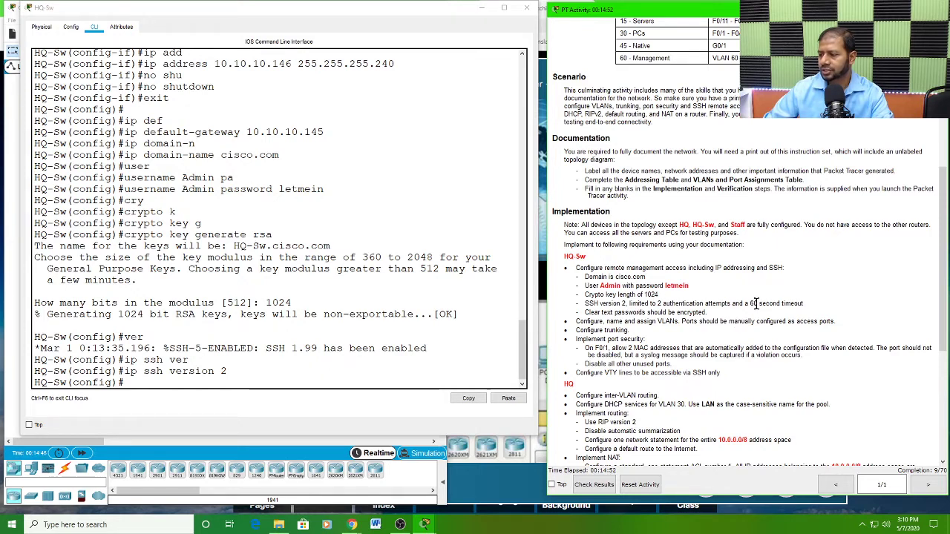
{"action": "left_click_drag", "start_coordinate": [749, 303], "coordinate": [804, 303]}
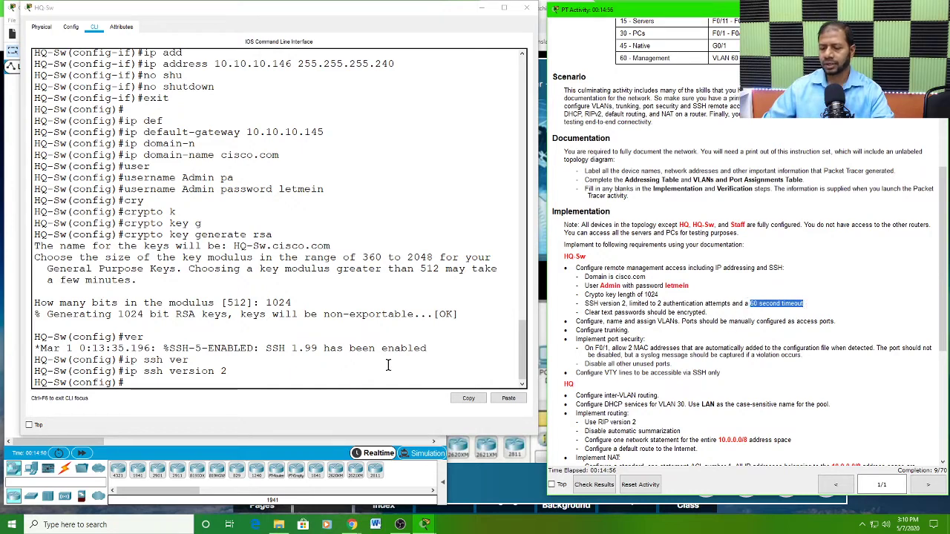
{"action": "left_click", "coordinate": [476, 257]}
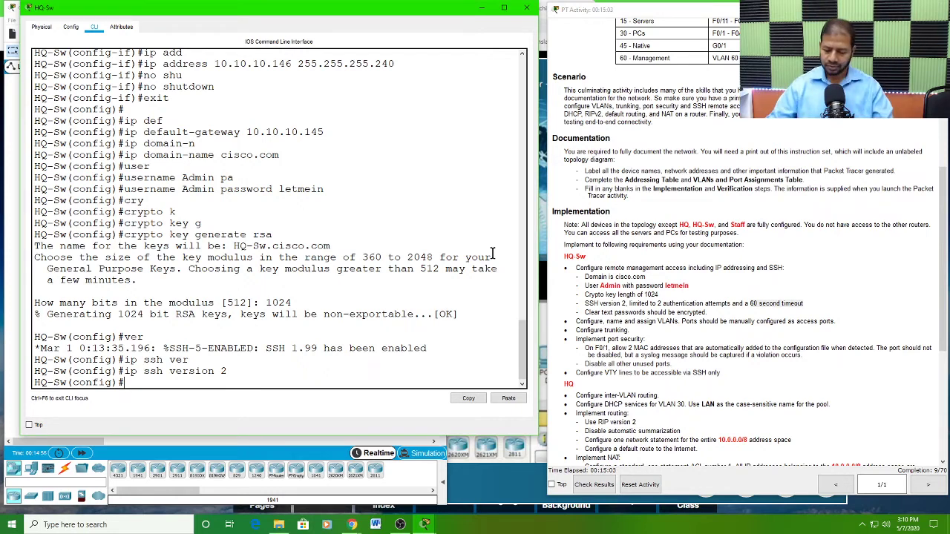
{"action": "type", "text": "ip"}
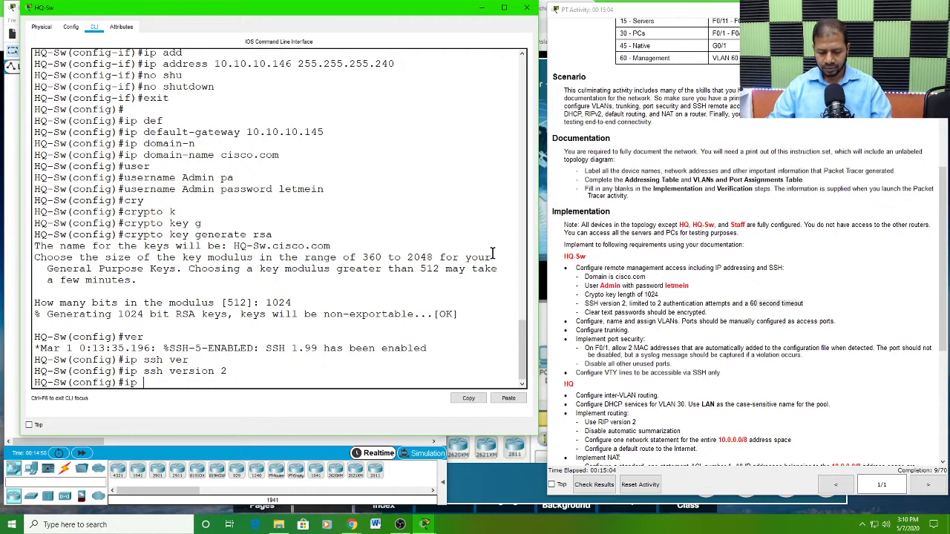
{"action": "type", "text": " ss"}
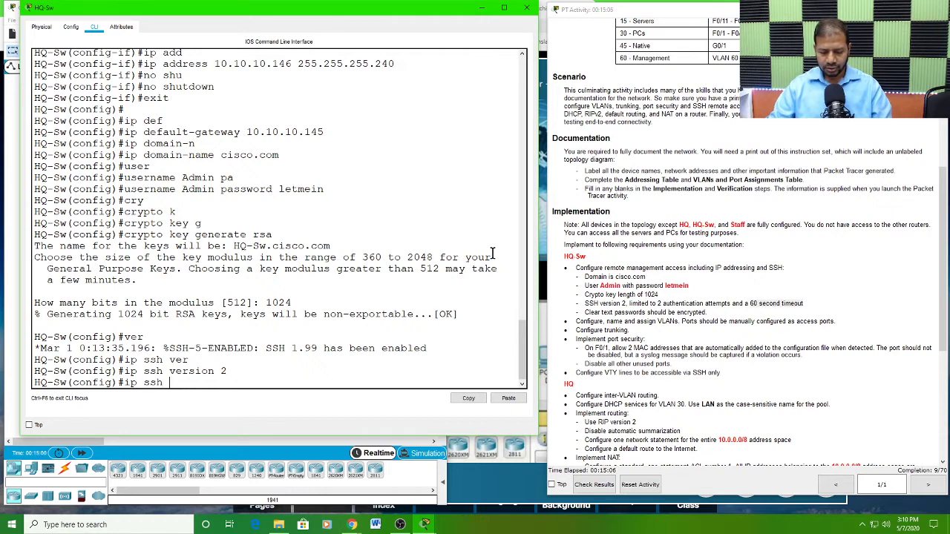
{"action": "type", "text": "h au"}
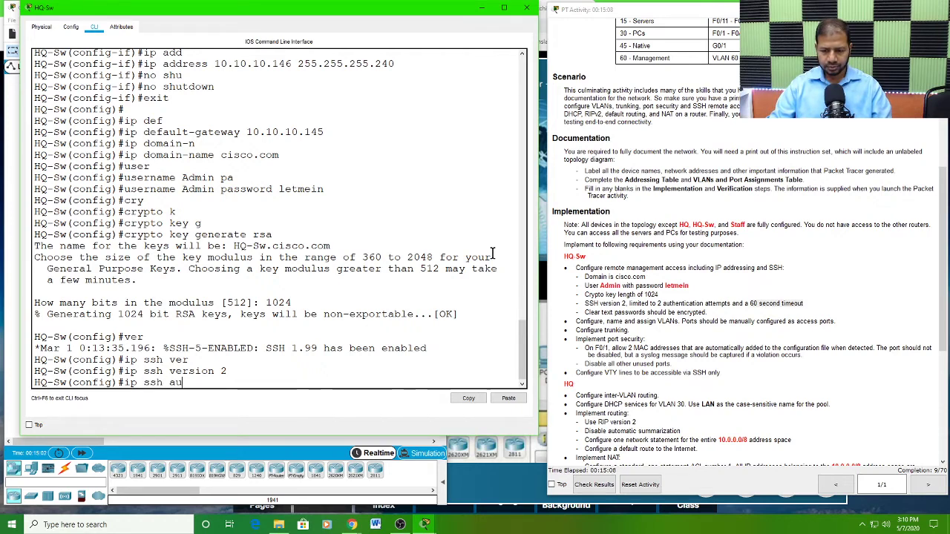
{"action": "type", "text": "t"}
{"action": "key", "text": "Tab"}
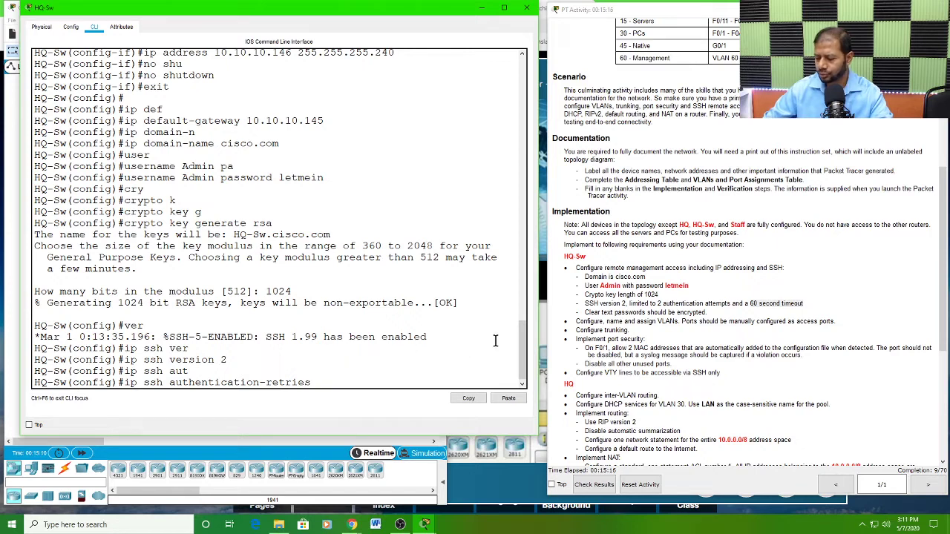
{"action": "type", "text": "2"}
{"action": "key", "text": "Return"}
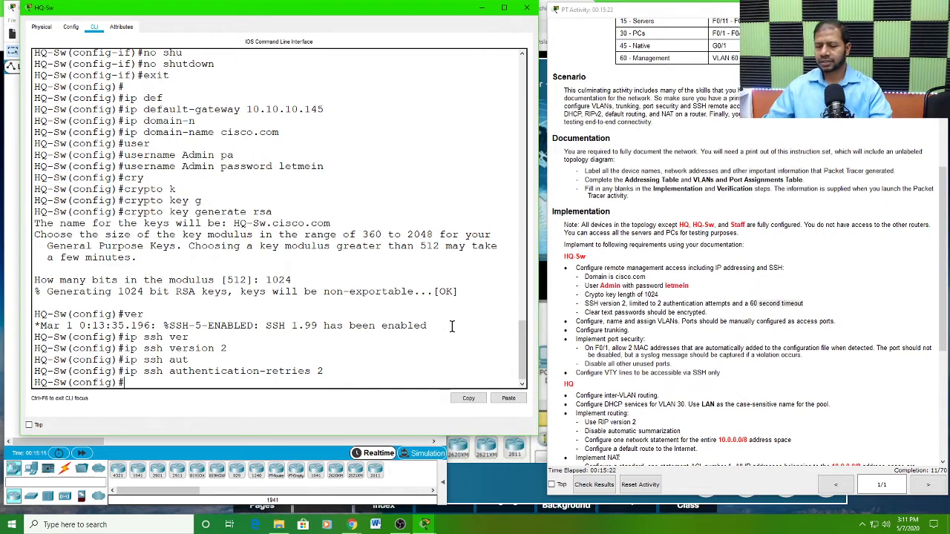
Step: Look up the available ip ssh options on HQ-Sw and set the SSH time-out to 60 seconds with ip ssh time-out
{"action": "type", "text": "ip ssh"}
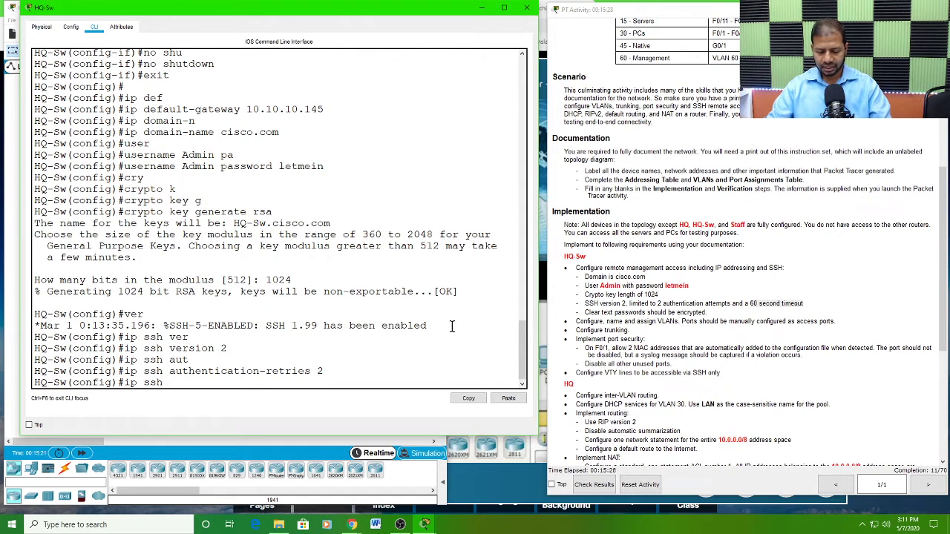
{"action": "type", "text": " ex"}
{"action": "key", "text": "Tab"}
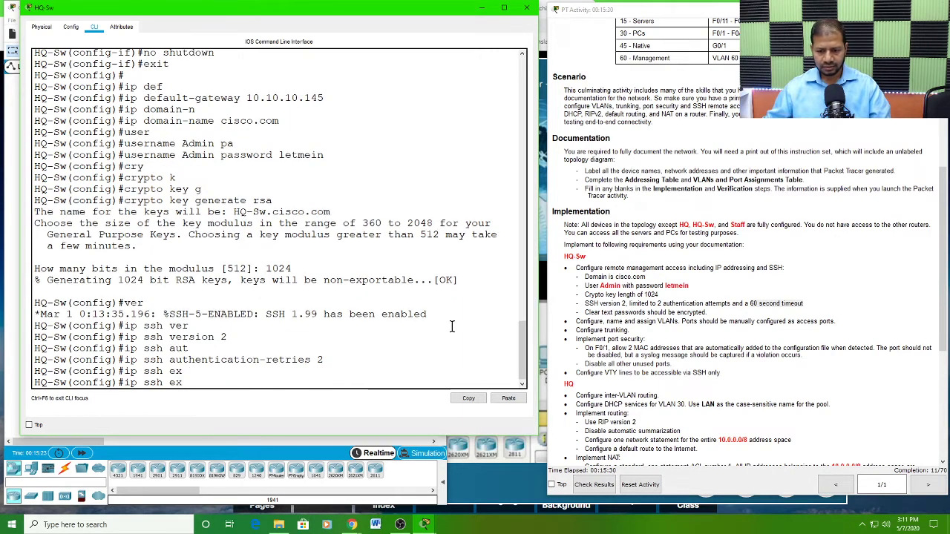
{"action": "key", "text": "BackSpace"}
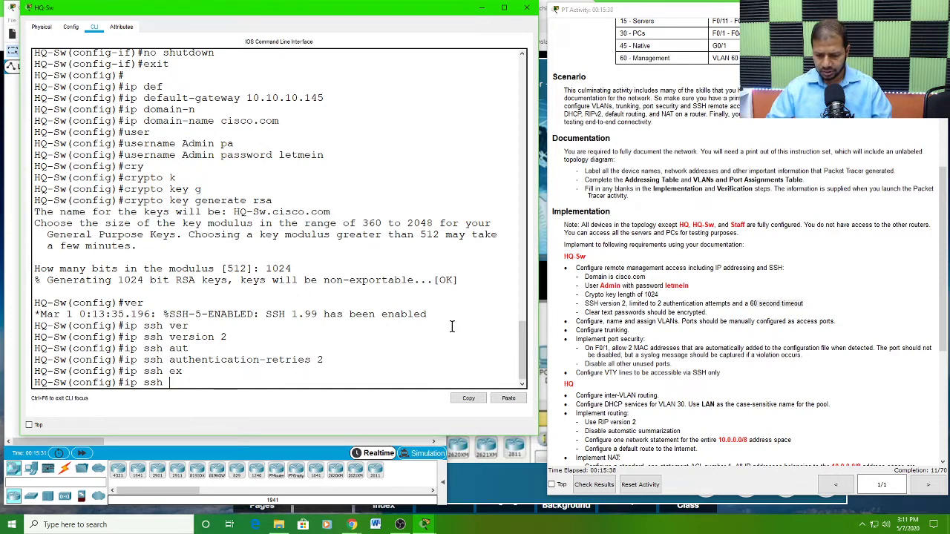
{"action": "type", "text": "?"}
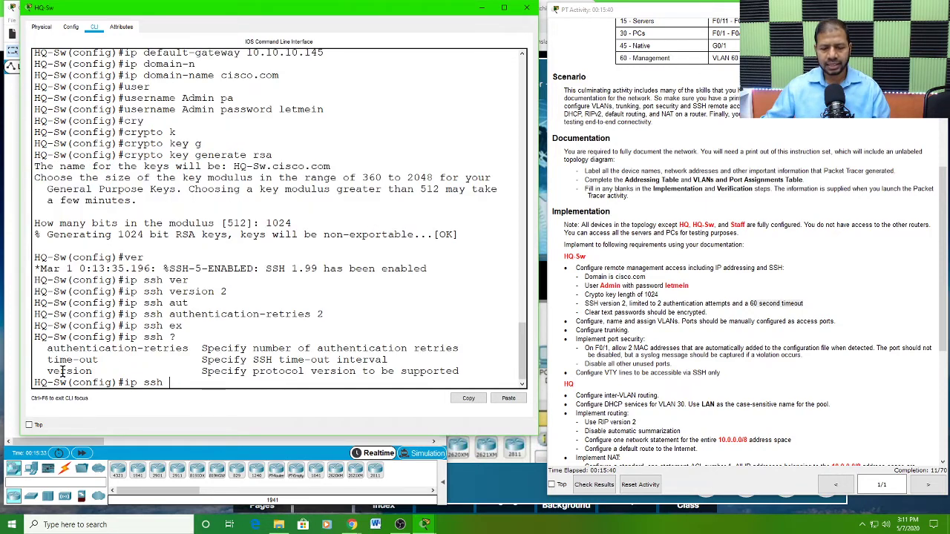
{"action": "left_click_drag", "start_coordinate": [46, 360], "coordinate": [98, 361]}
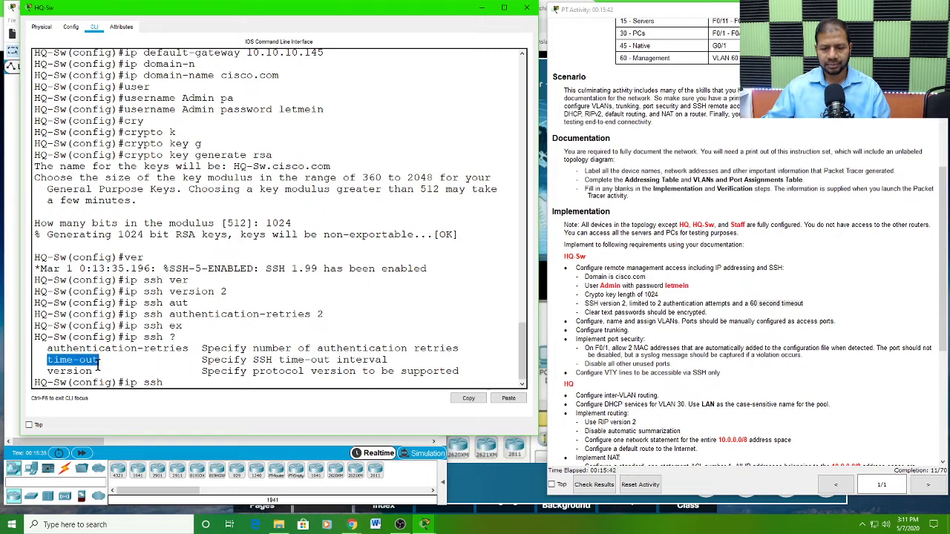
{"action": "left_click", "coordinate": [176, 382]}
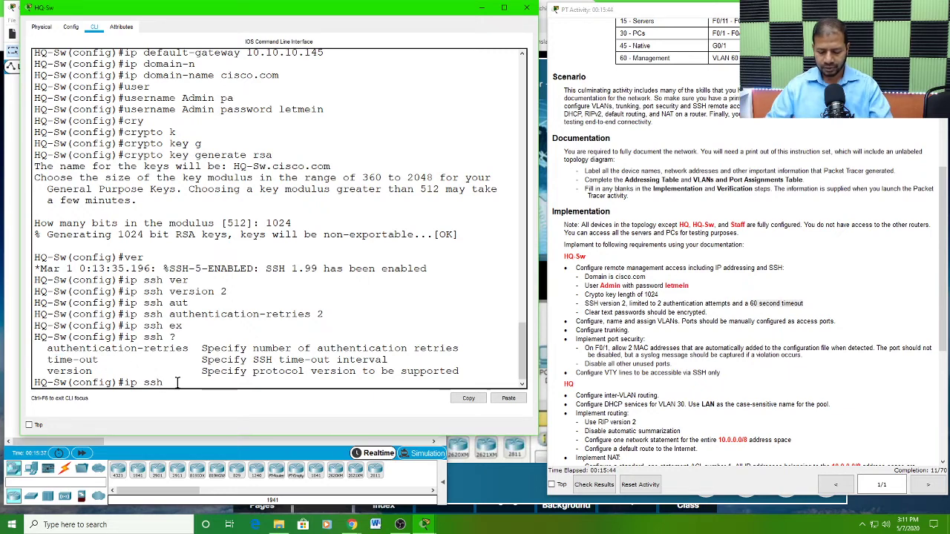
{"action": "type", "text": "ti"}
{"action": "key", "text": "Tab"}
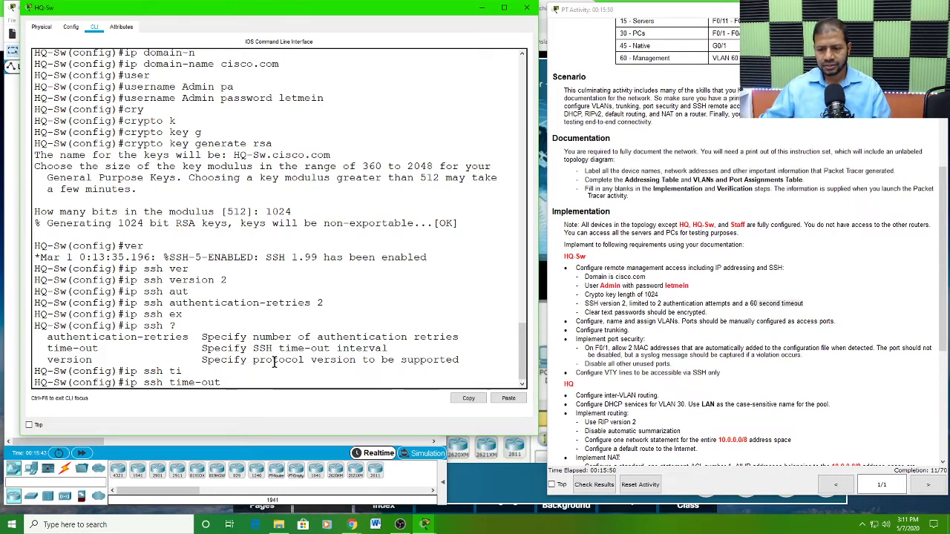
{"action": "type", "text": "60"}
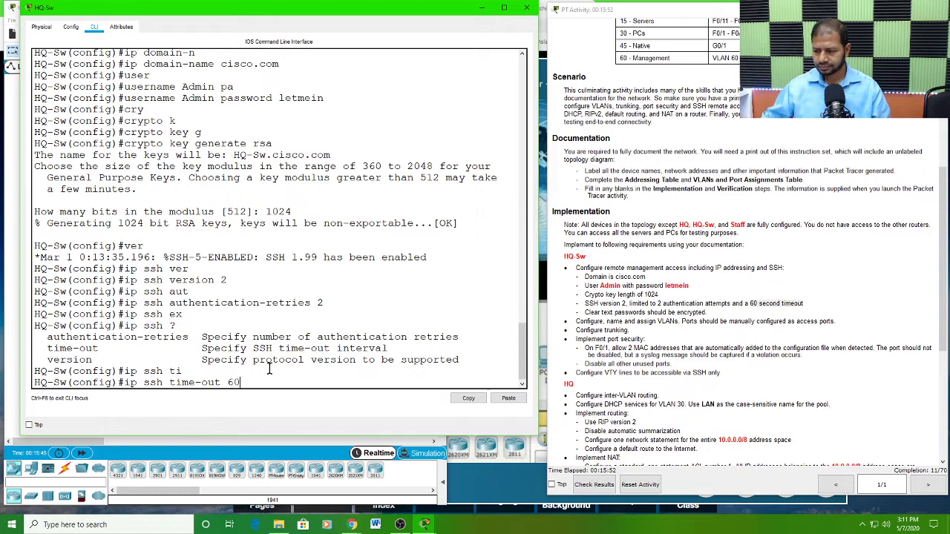
{"action": "key", "text": "Return"}
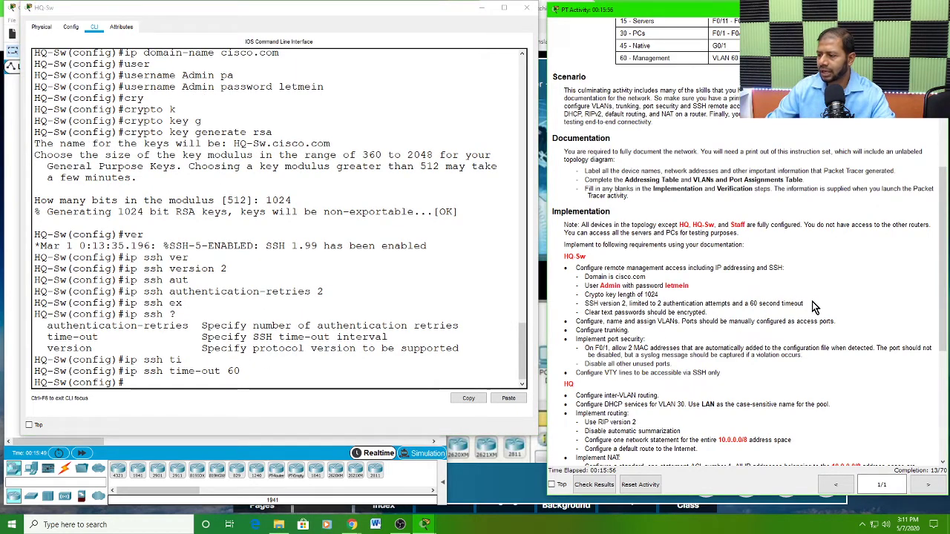
Step: Enable encryption of clear text passwords on HQ-Sw with service password-encryption, as required in the Implementation instructions
{"action": "left_click_drag", "start_coordinate": [804, 304], "coordinate": [582, 299]}
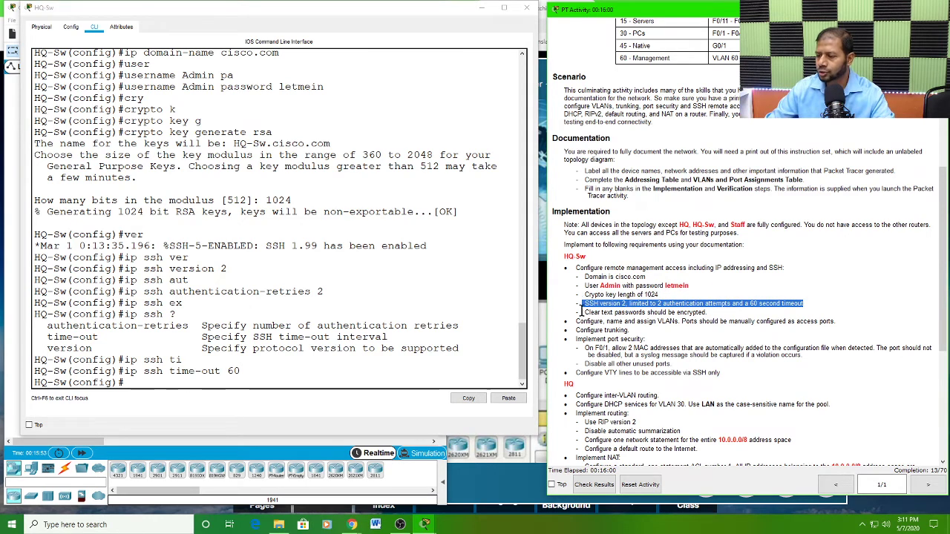
{"action": "left_click_drag", "start_coordinate": [585, 312], "coordinate": [712, 312]}
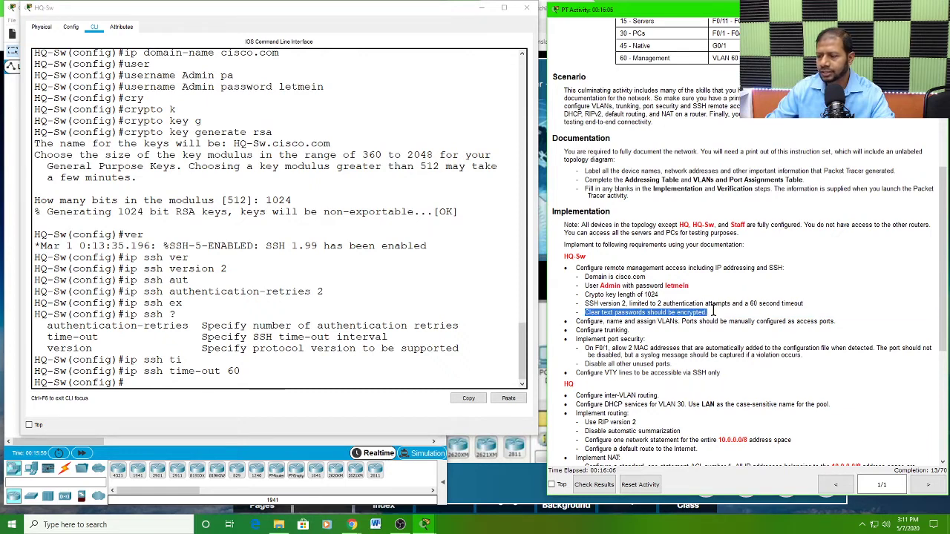
{"action": "left_click", "coordinate": [123, 389]}
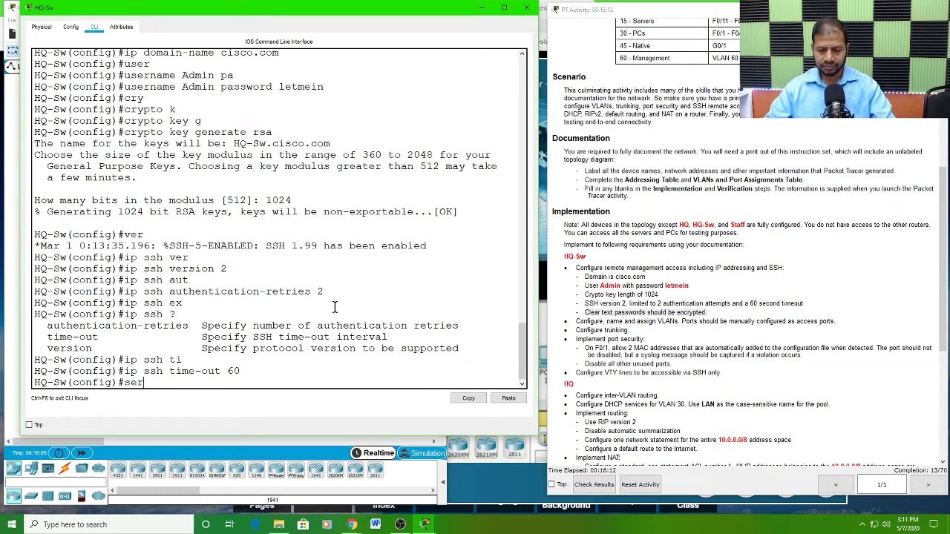
{"action": "type", "text": "serv"}
{"action": "key", "text": "Tab"}
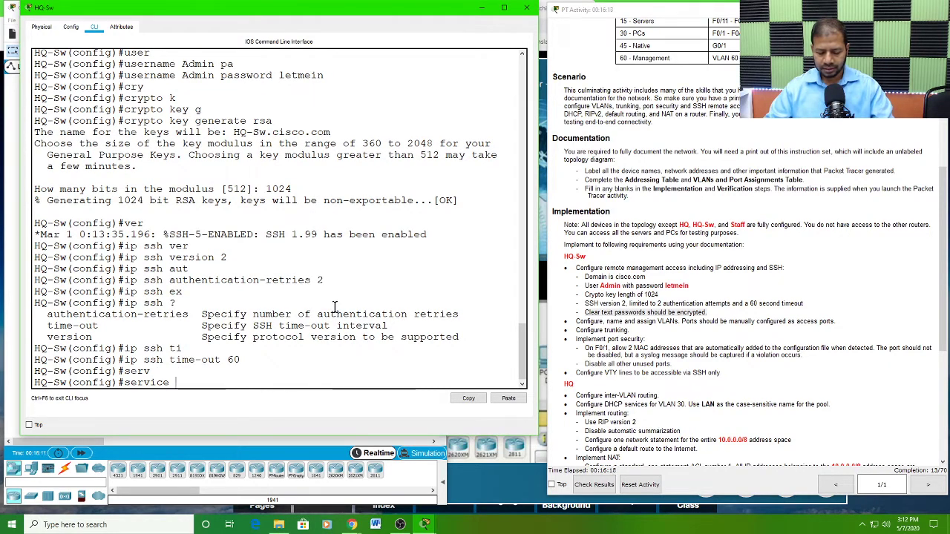
{"action": "type", "text": "pas"}
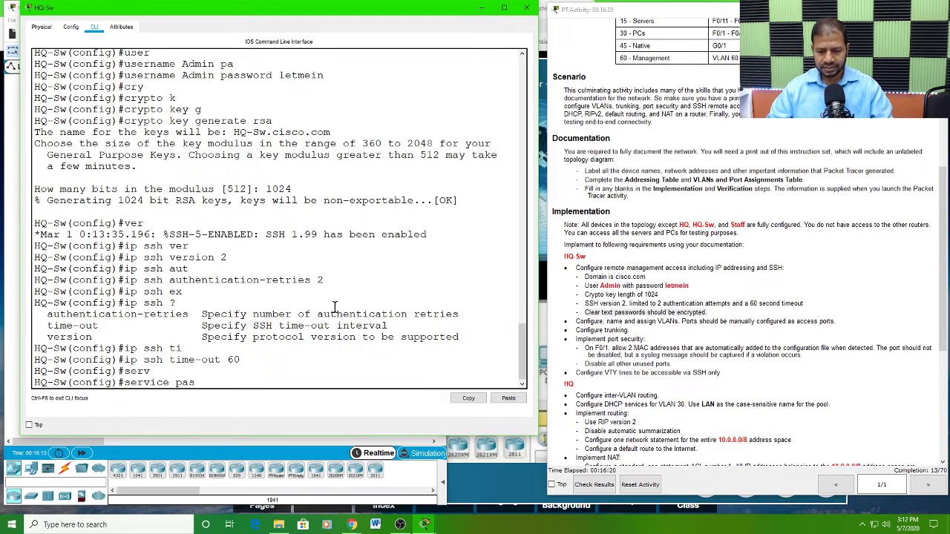
{"action": "key", "text": "Tab"}
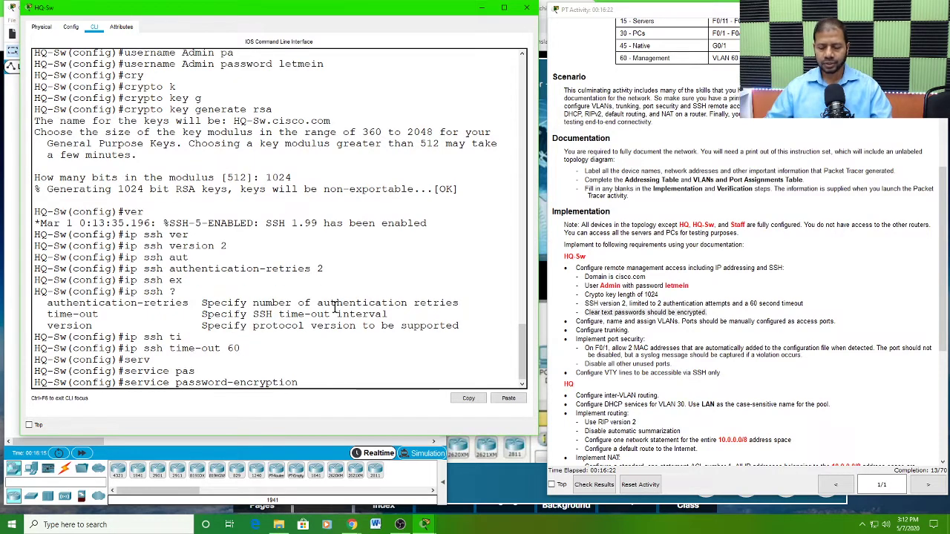
{"action": "key", "text": "Return"}
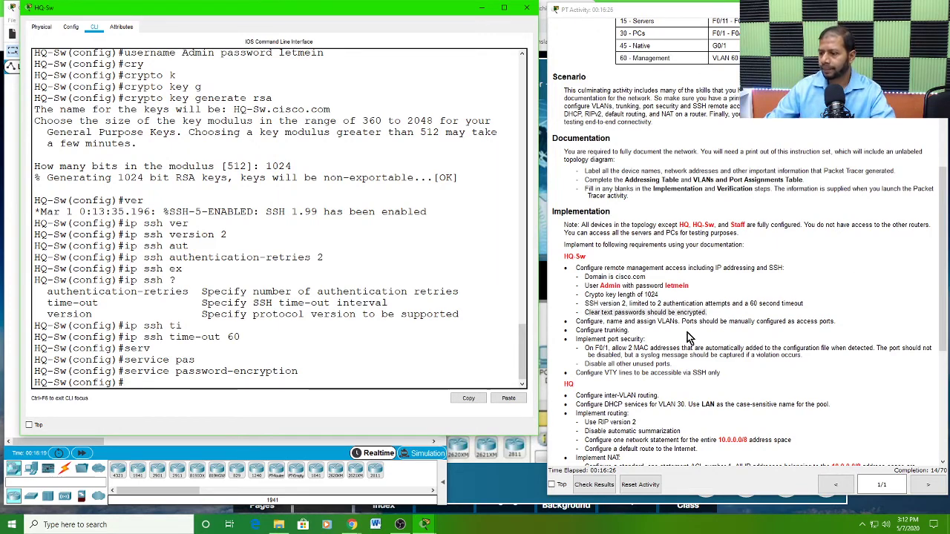
Step: Review HQ-Sw's VLAN and access port requirements, and examine the numbers, names and ports in the VLANs and Port Assignments Table
{"action": "left_click", "coordinate": [614, 317]}
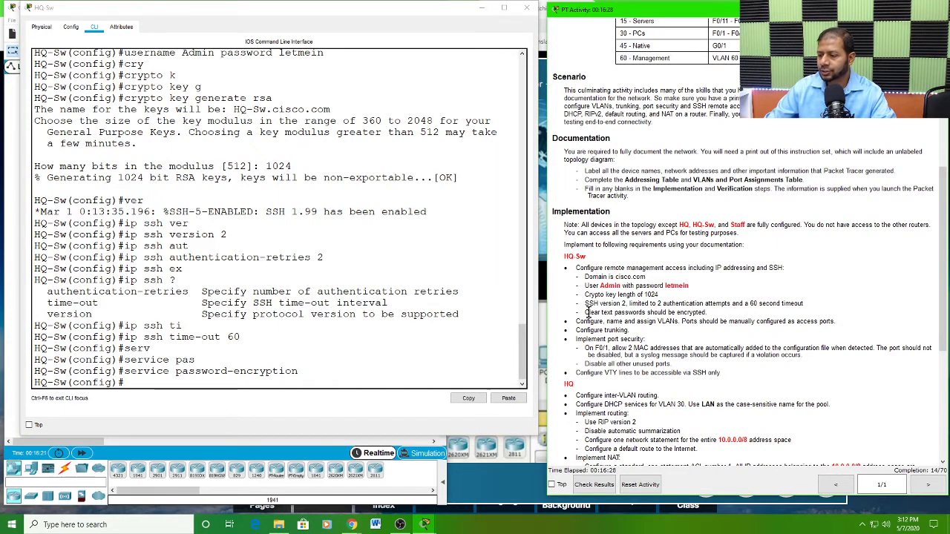
{"action": "left_click_drag", "start_coordinate": [585, 312], "coordinate": [706, 313]}
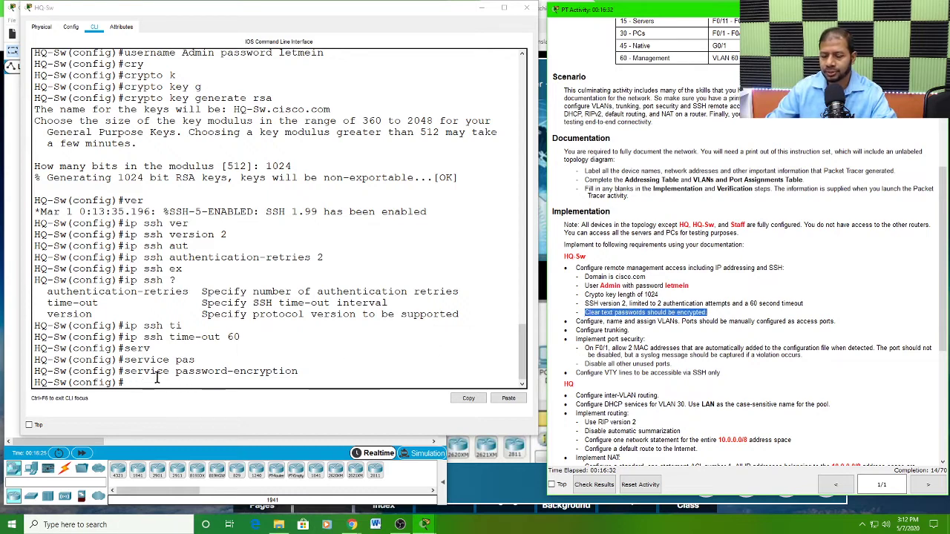
{"action": "left_click", "coordinate": [577, 321]}
{"action": "left_click_drag", "start_coordinate": [577, 321], "coordinate": [843, 320]}
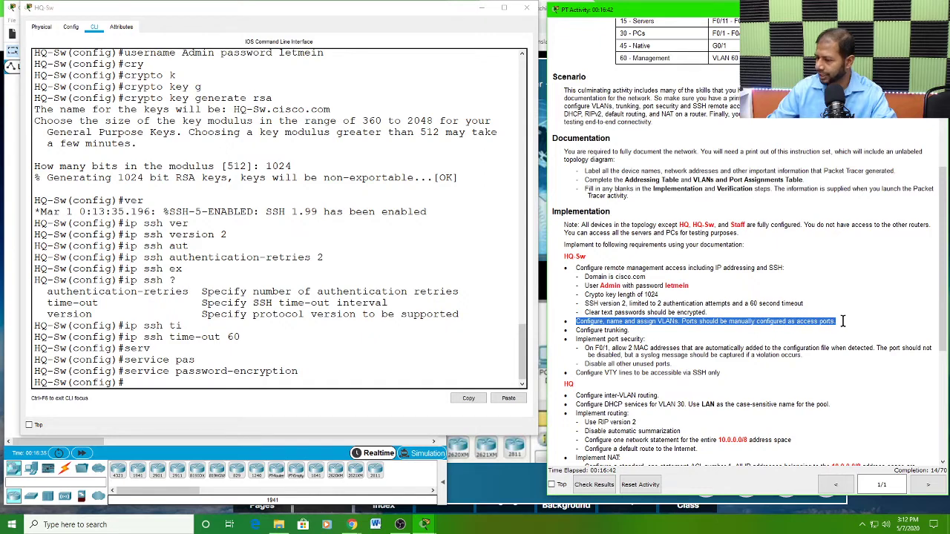
{"action": "left_click", "coordinate": [611, 321]}
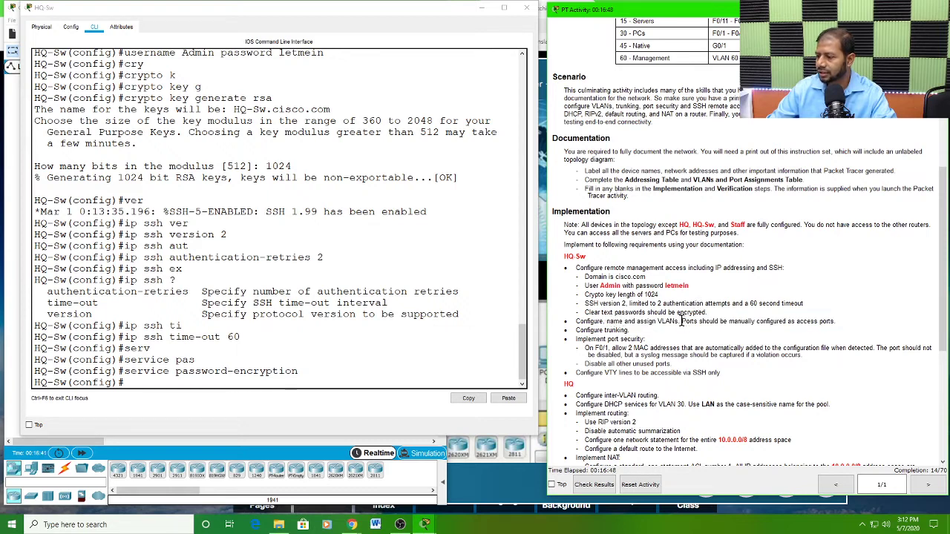
{"action": "left_click_drag", "start_coordinate": [680, 321], "coordinate": [837, 321]}
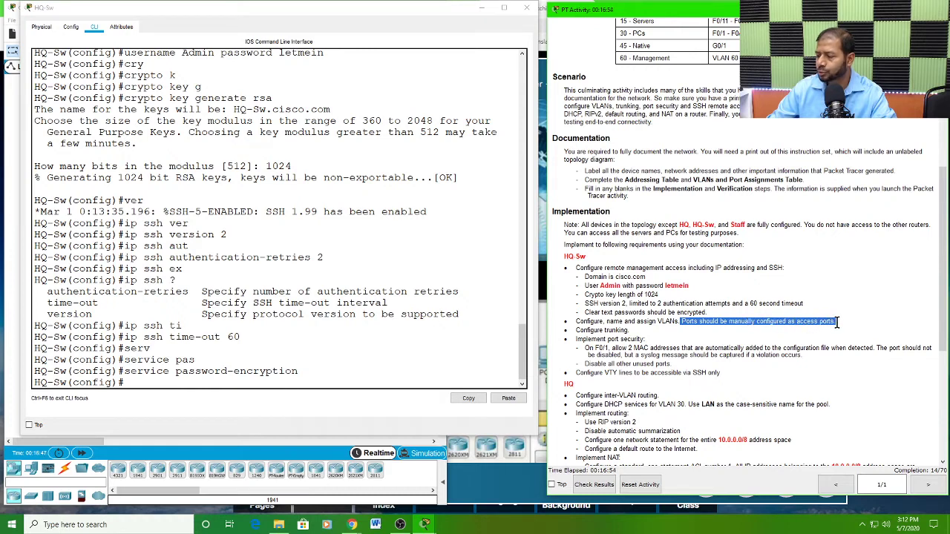
{"action": "scroll", "coordinate": [809, 297], "scroll_direction": "up", "scroll_amount": 2}
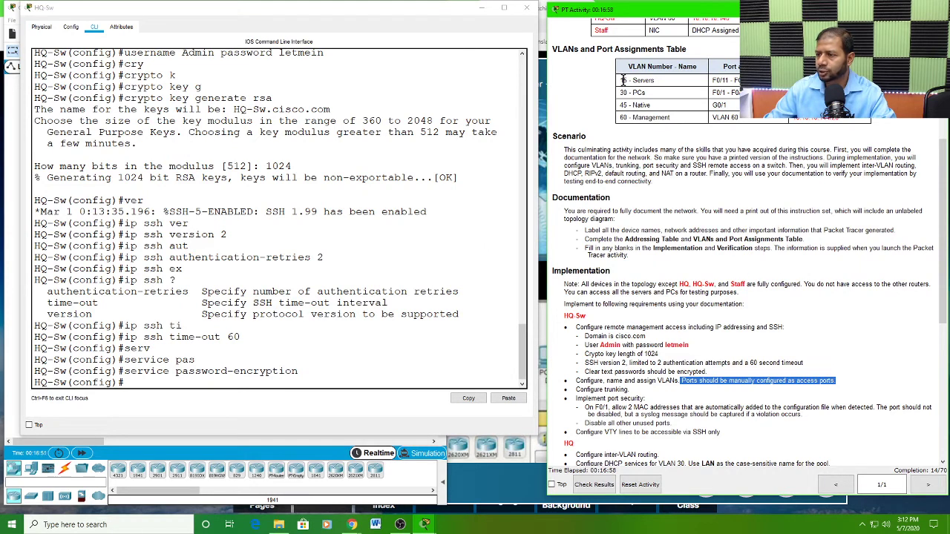
{"action": "double_click", "coordinate": [623, 80]}
{"action": "left_click", "coordinate": [622, 92]}
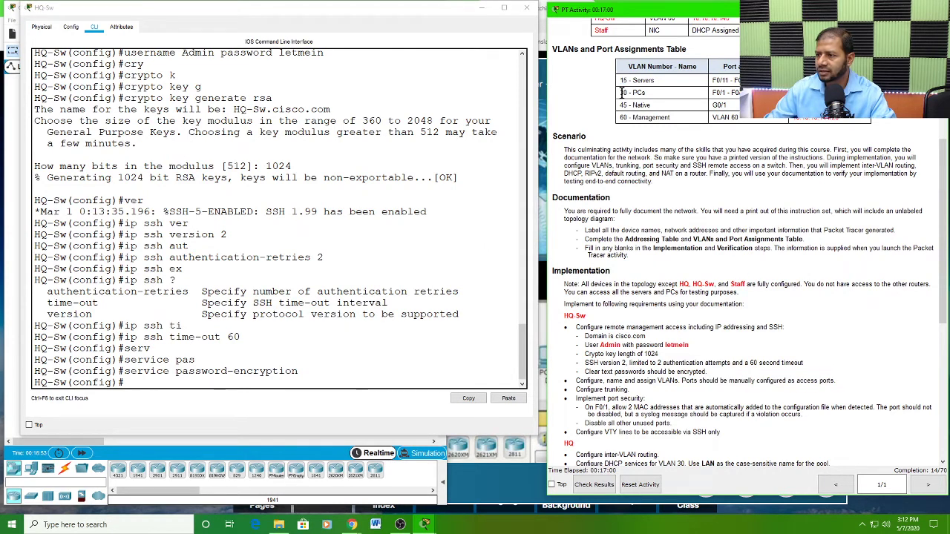
{"action": "double_click", "coordinate": [624, 104]}
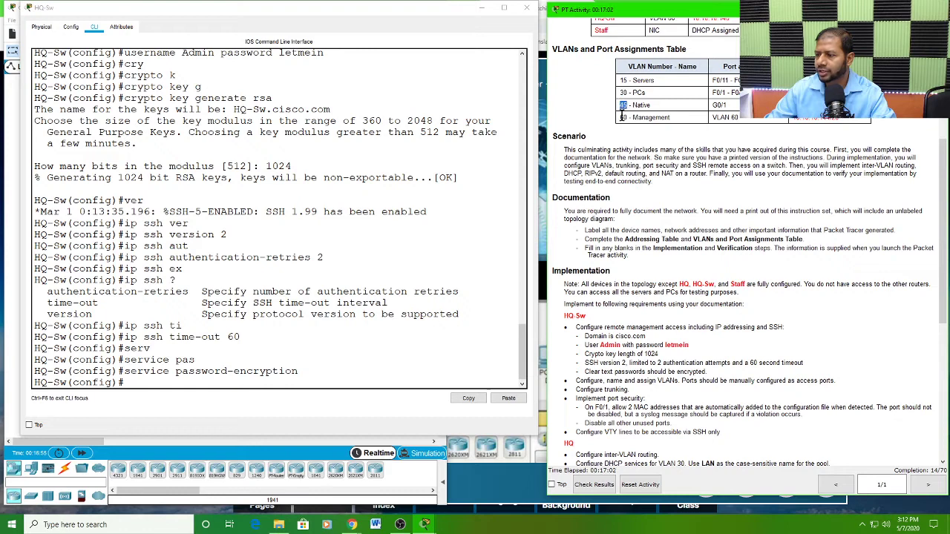
{"action": "left_click_drag", "start_coordinate": [619, 117], "coordinate": [672, 121]}
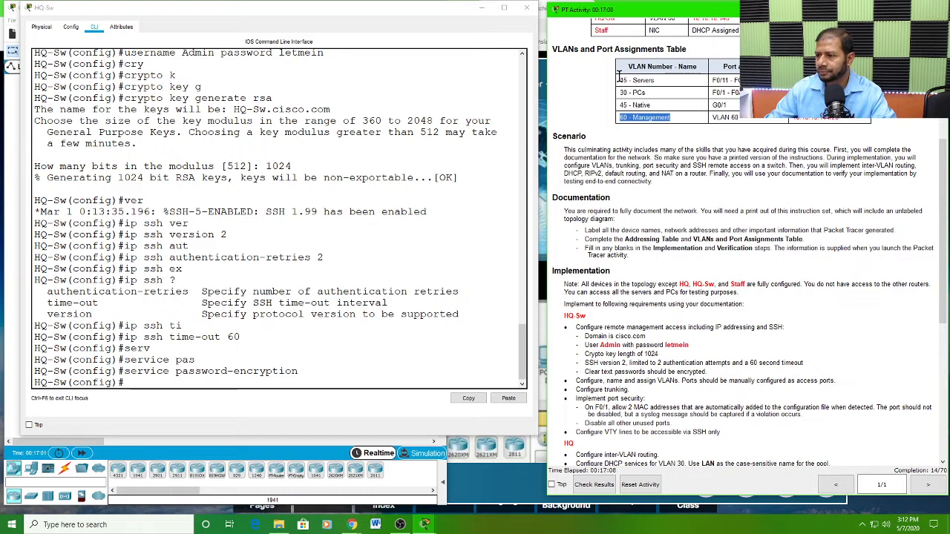
{"action": "left_click_drag", "start_coordinate": [622, 77], "coordinate": [642, 97]}
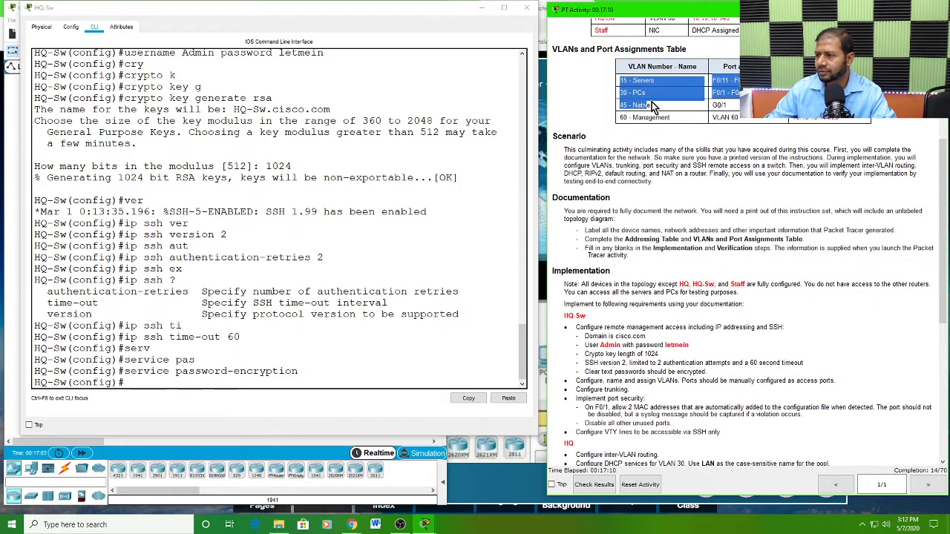
{"action": "left_click", "coordinate": [731, 77]}
{"action": "left_click_drag", "start_coordinate": [714, 79], "coordinate": [740, 88]}
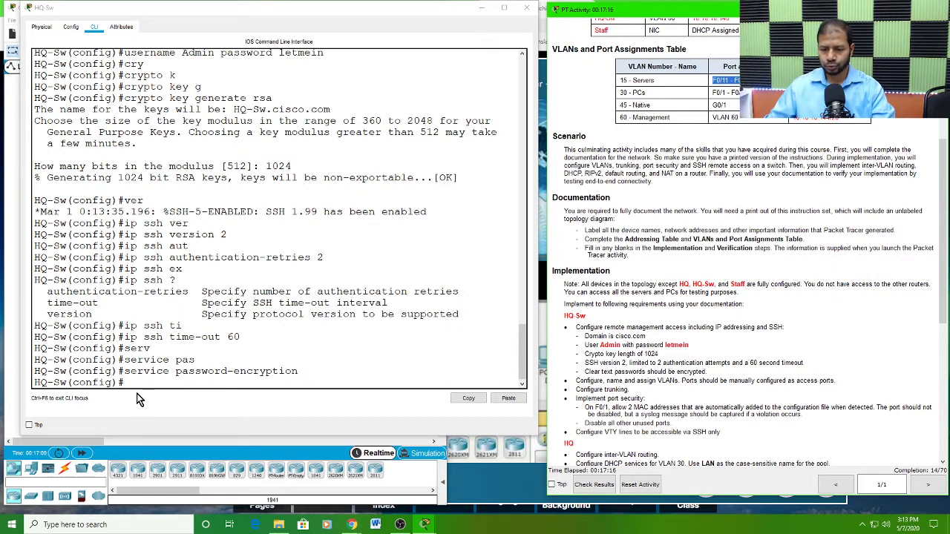
Step: Create VLAN 15 on HQ-Sw and name it Servers
{"action": "left_click", "coordinate": [210, 344]}
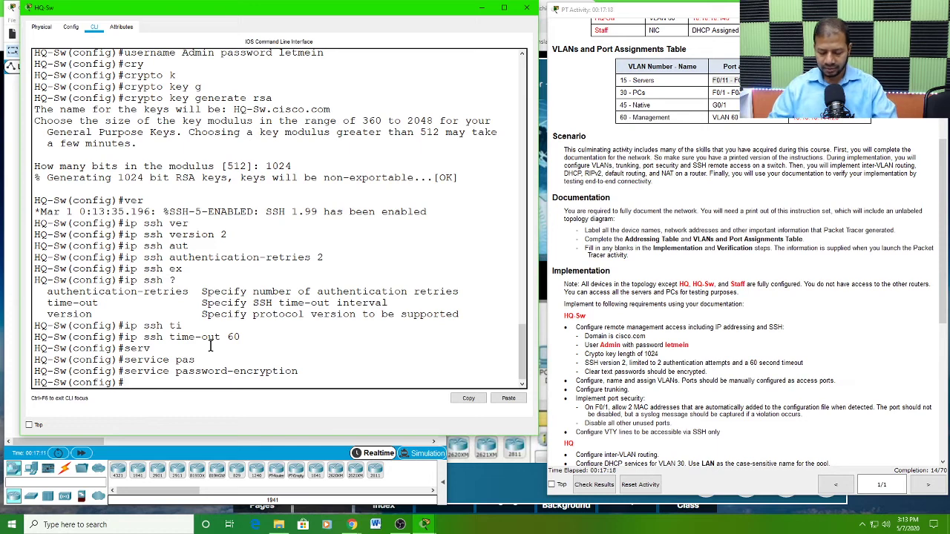
{"action": "type", "text": "vlan"}
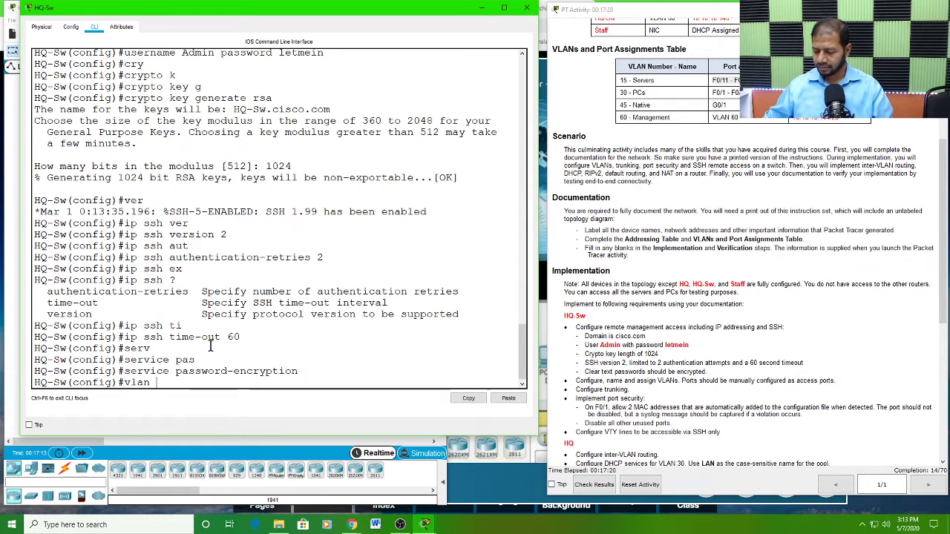
{"action": "type", "text": " 15"}
{"action": "key", "text": "Return"}
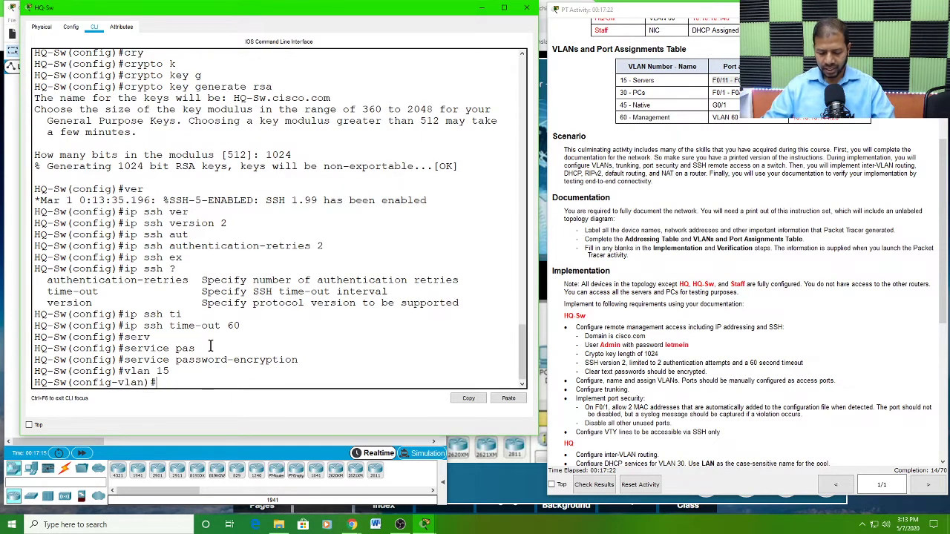
{"action": "type", "text": "name"}
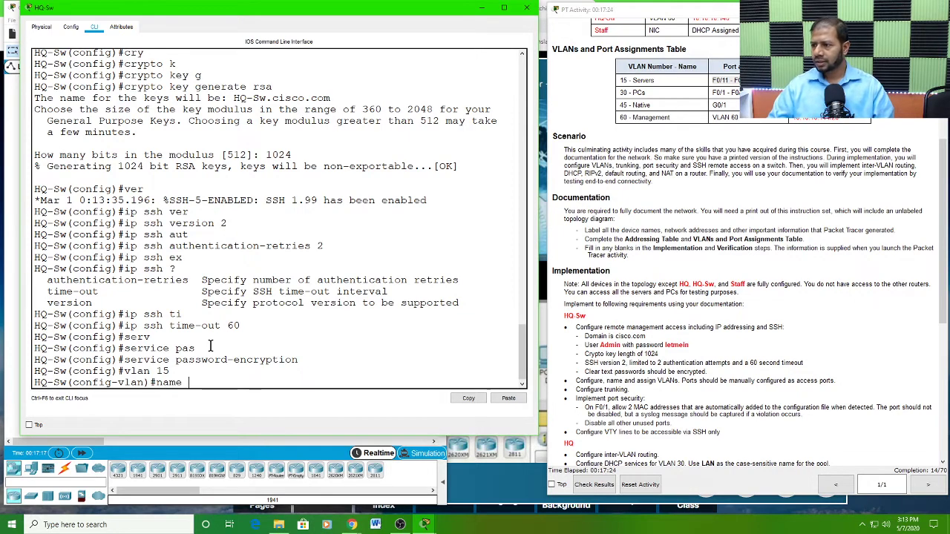
{"action": "type", "text": " Servers"}
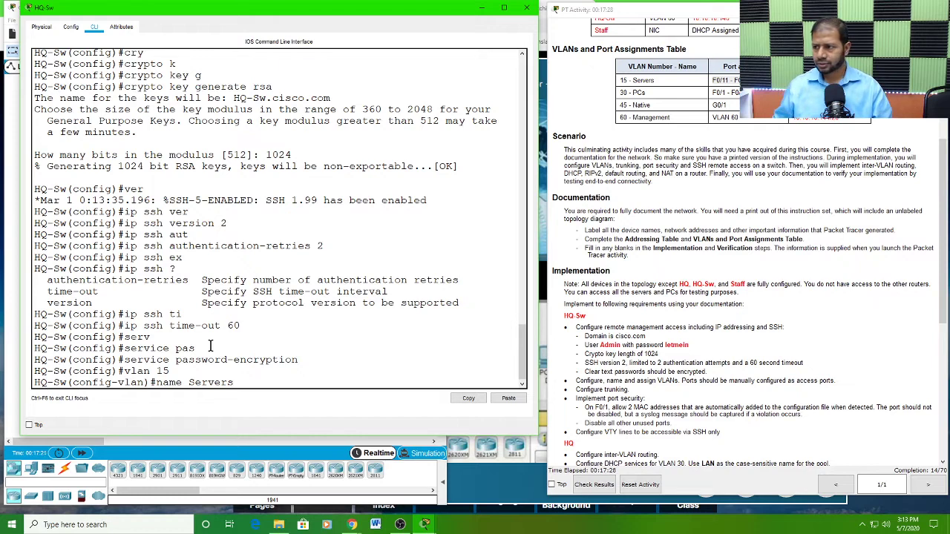
{"action": "key", "text": "Return"}
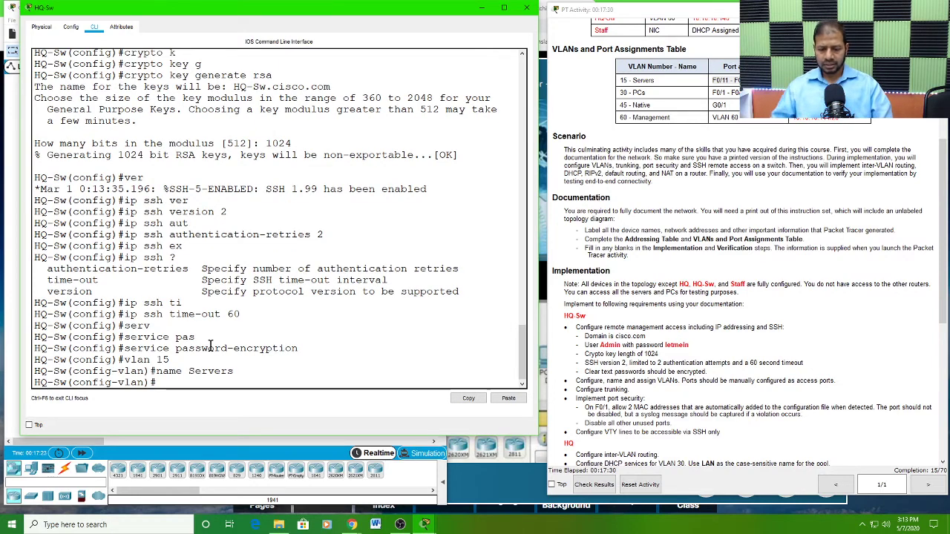
Step: Create VLAN 30 on HQ-Sw and name it PCs
{"action": "type", "text": "vl"}
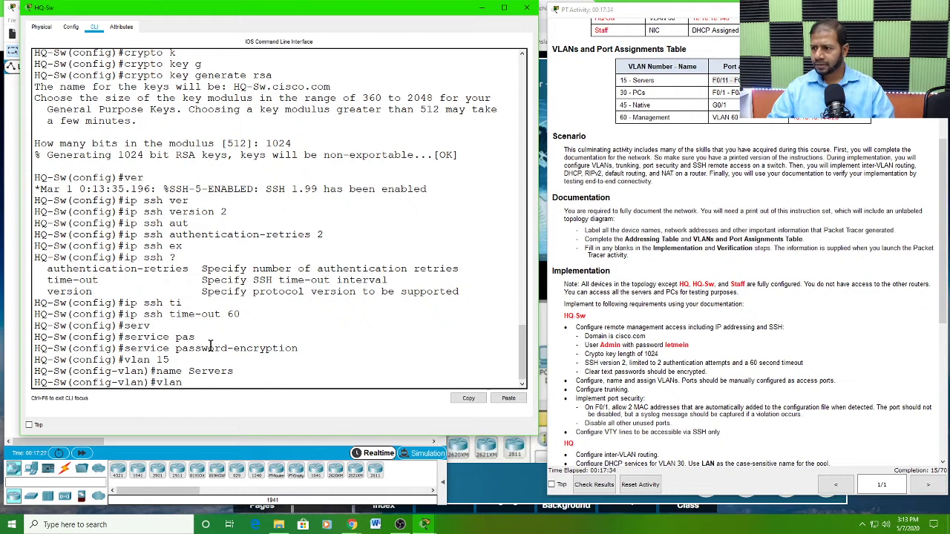
{"action": "type", "text": "an 30"}
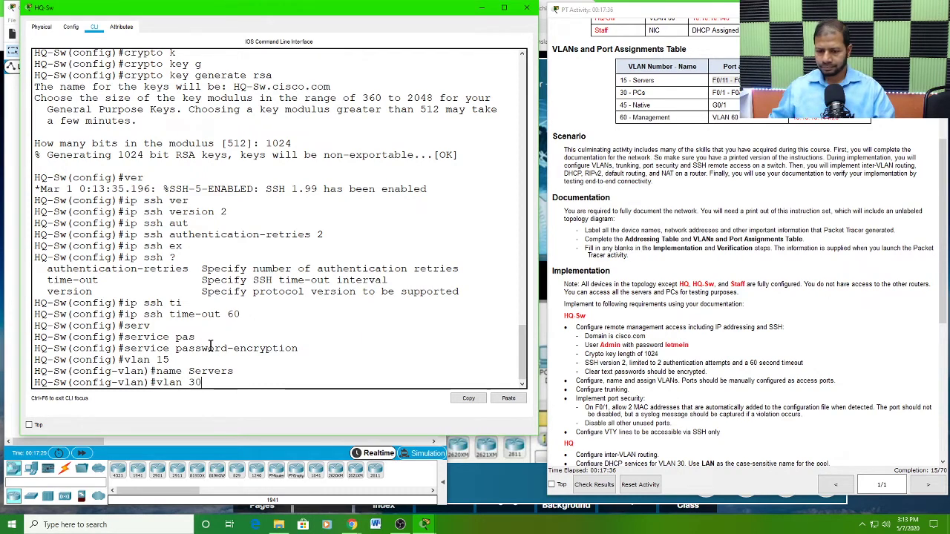
{"action": "key", "text": "Return"}
{"action": "type", "text": "name"}
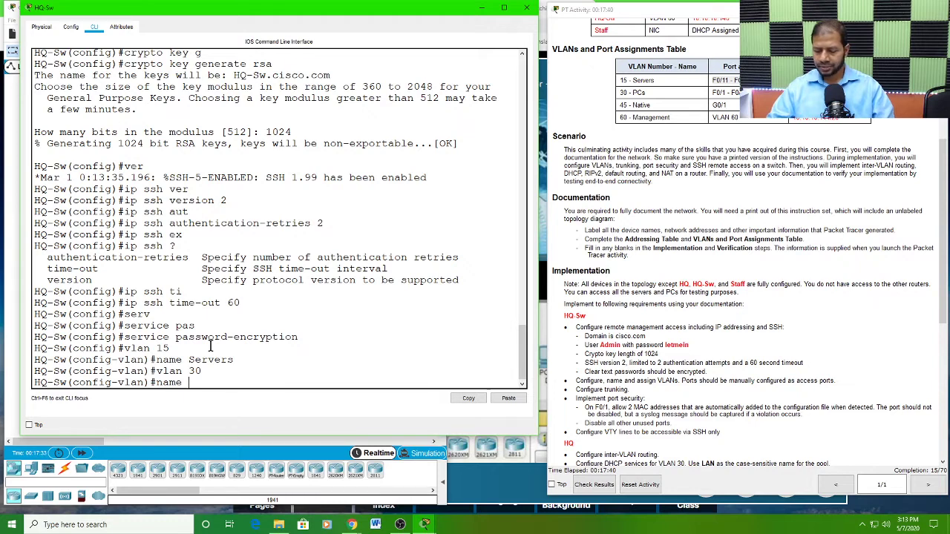
{"action": "type", "text": " PCs"}
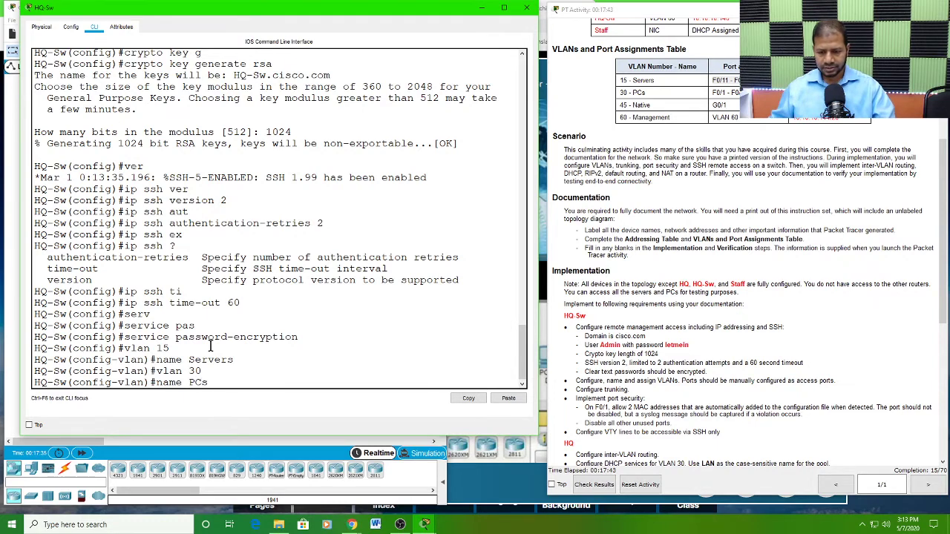
{"action": "key", "text": "Return"}
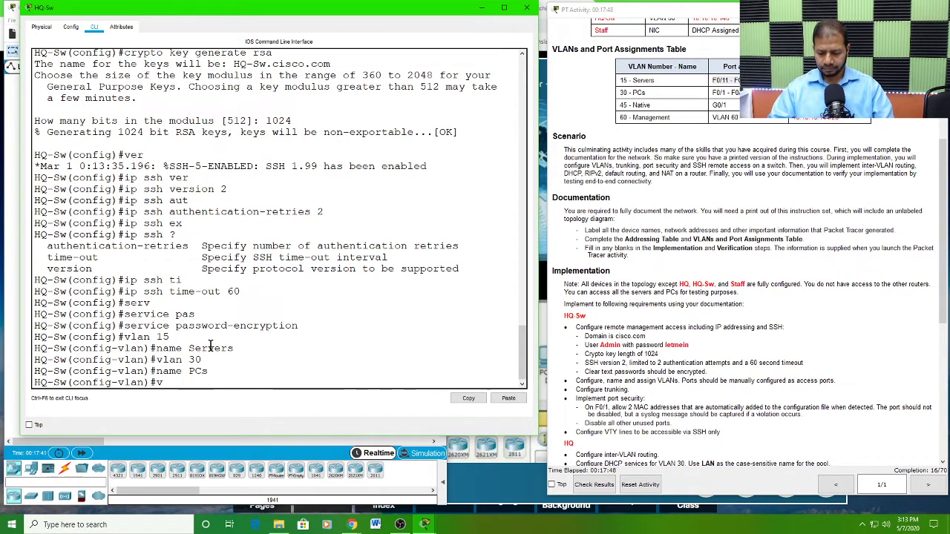
Step: Create VLAN 45 on HQ-Sw and name it Native
{"action": "type", "text": "vlan 45"}
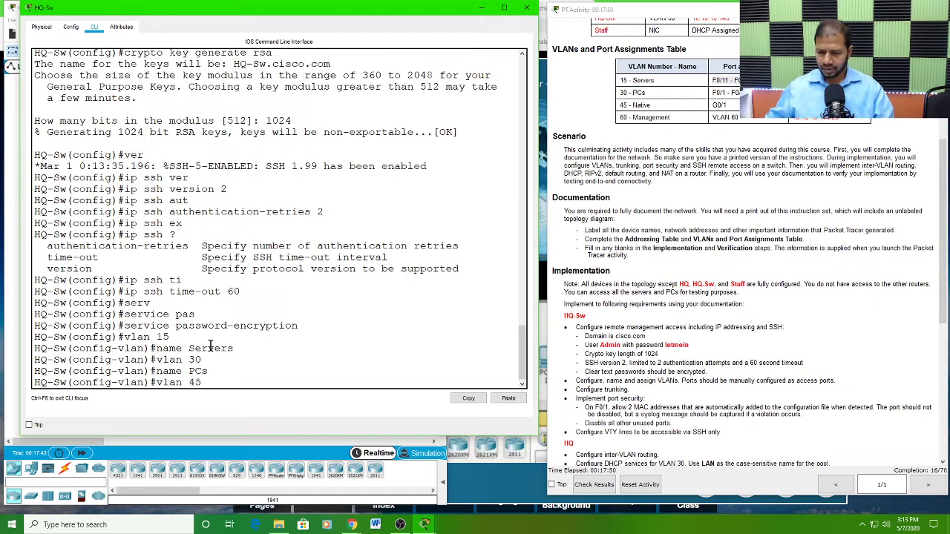
{"action": "key", "text": "Return"}
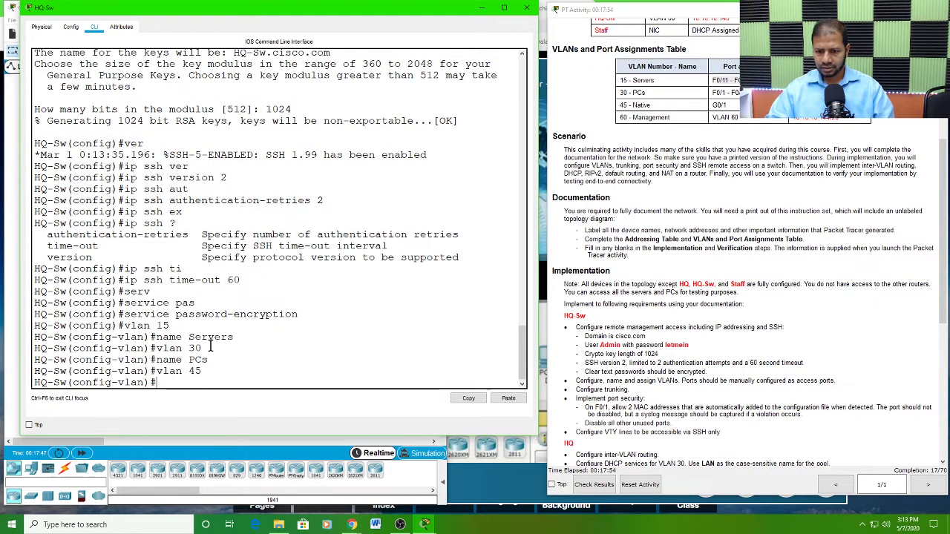
{"action": "type", "text": "name "}
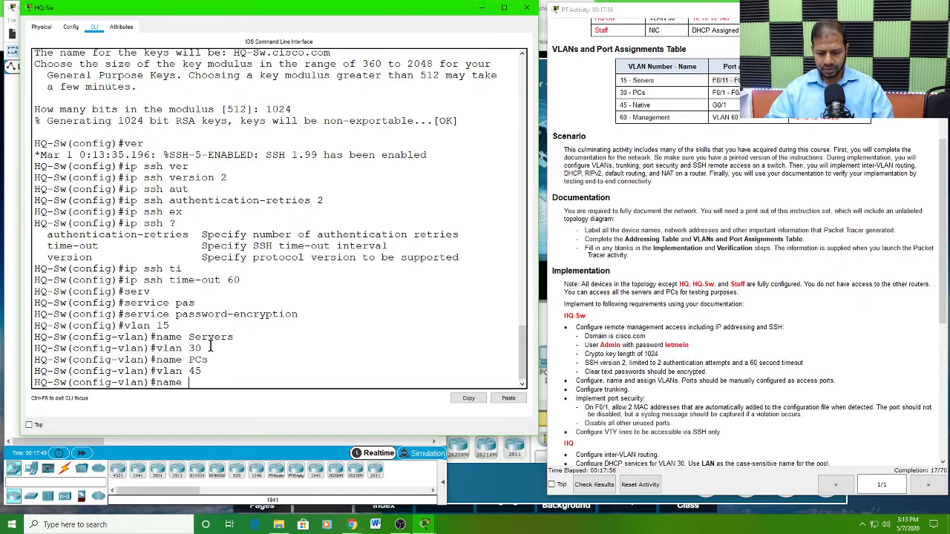
{"action": "type", "text": "N"}
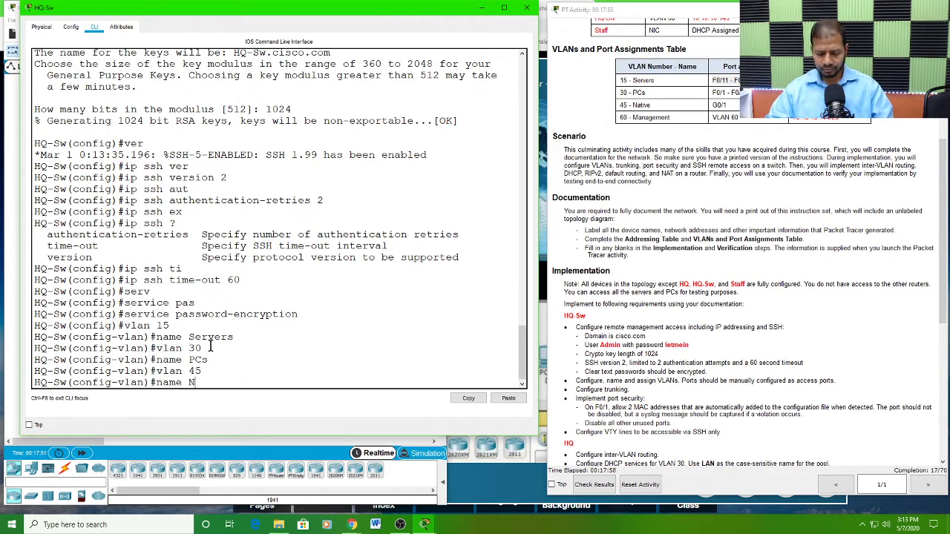
{"action": "type", "text": "ative"}
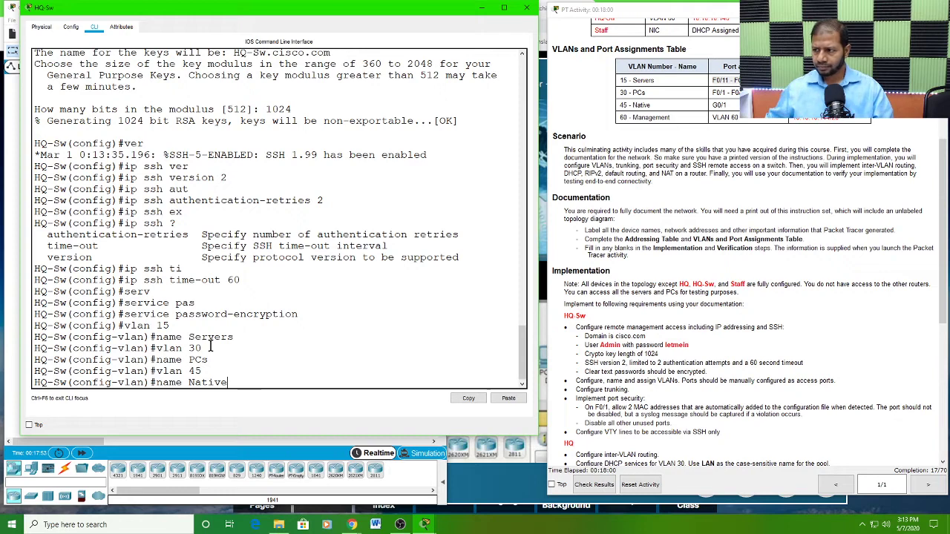
{"action": "key", "text": "Return"}
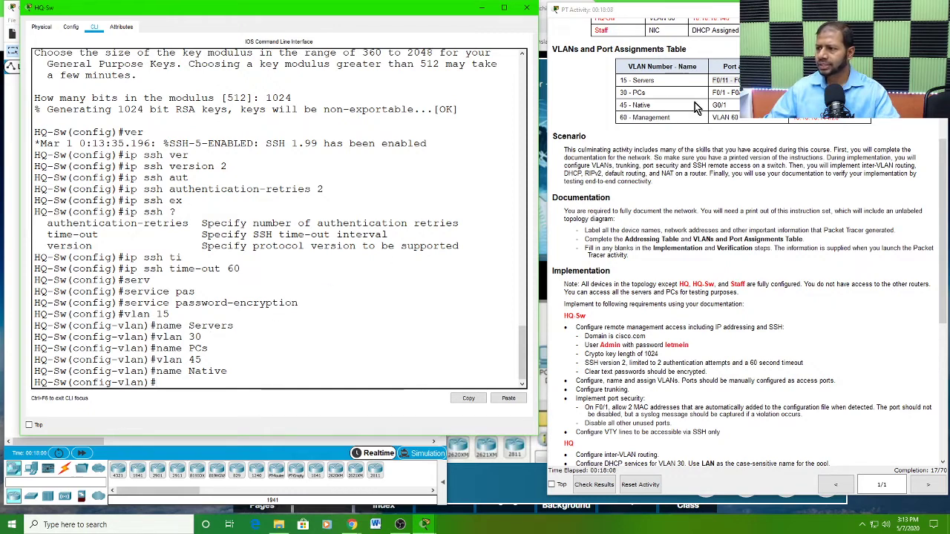
Step: Check the Servers VLAN's port assignment, leave VLAN configuration, and enter interface range configuration for F0/11-20 on HQ-Sw
{"action": "left_click_drag", "start_coordinate": [749, 81], "coordinate": [714, 83]}
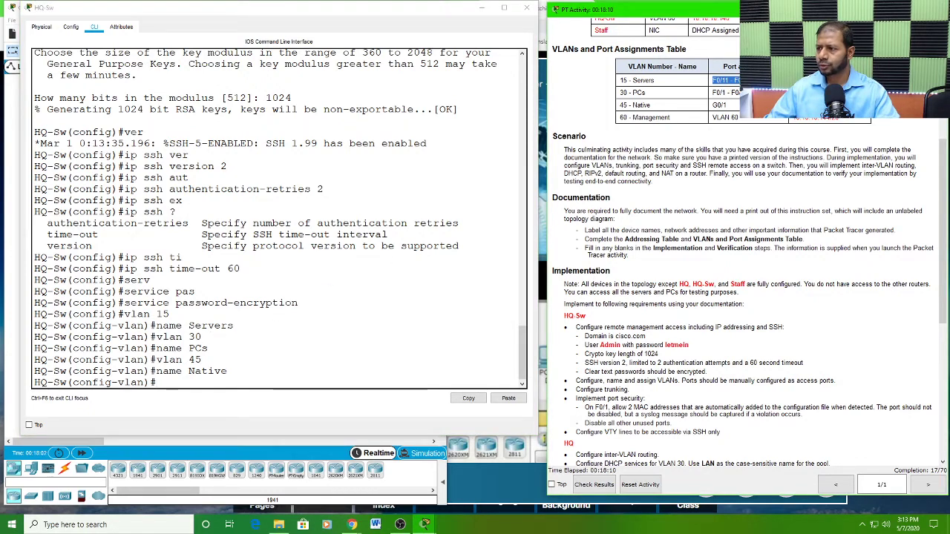
{"action": "left_click", "coordinate": [748, 81]}
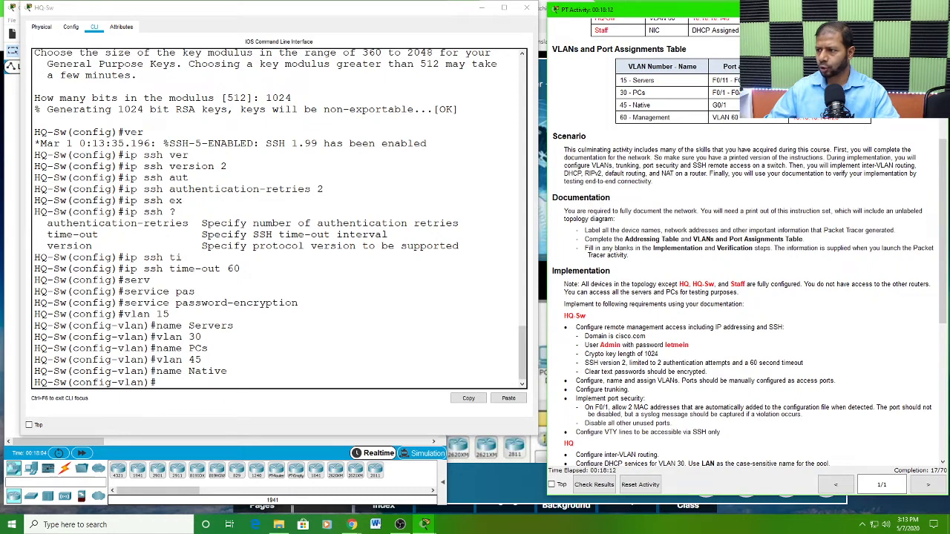
{"action": "left_click_drag", "start_coordinate": [740, 80], "coordinate": [711, 80]}
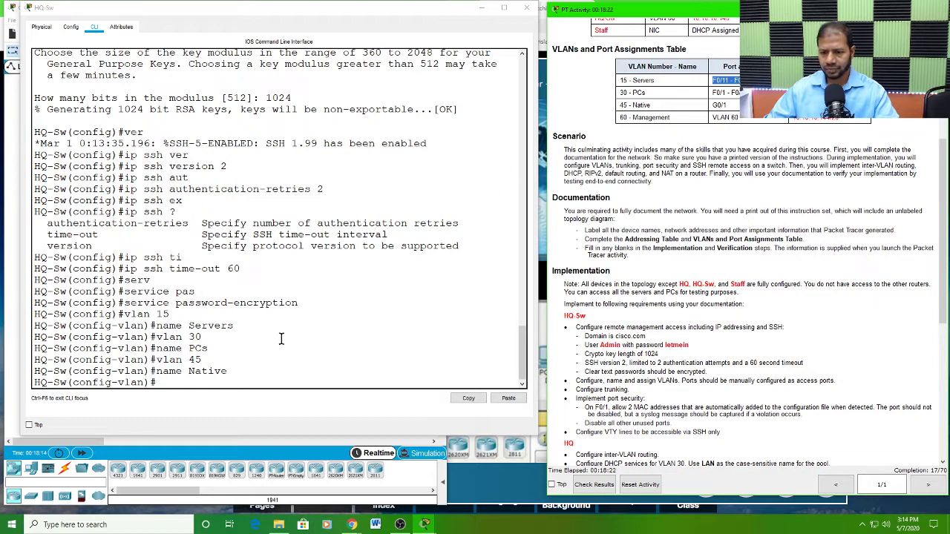
{"action": "left_click", "coordinate": [164, 382]}
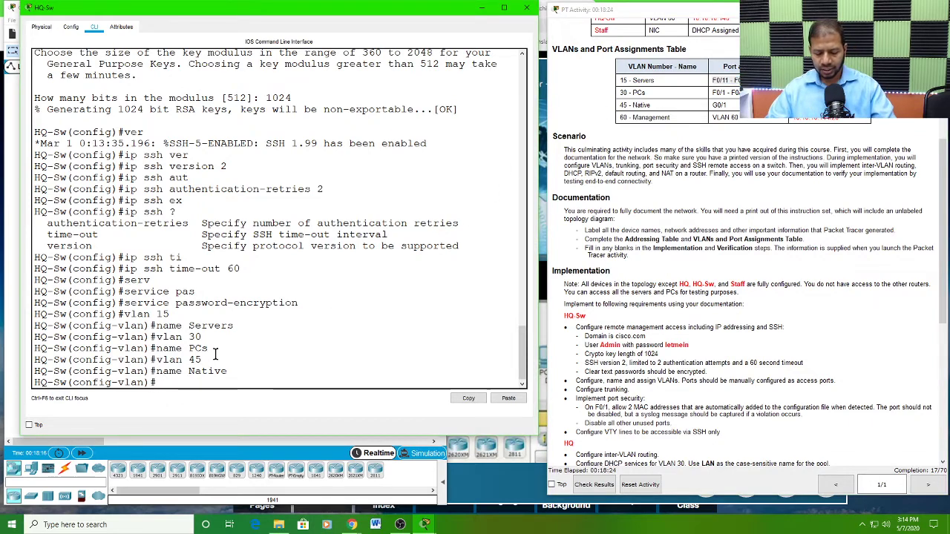
{"action": "type", "text": "exit"}
{"action": "key", "text": "Return"}
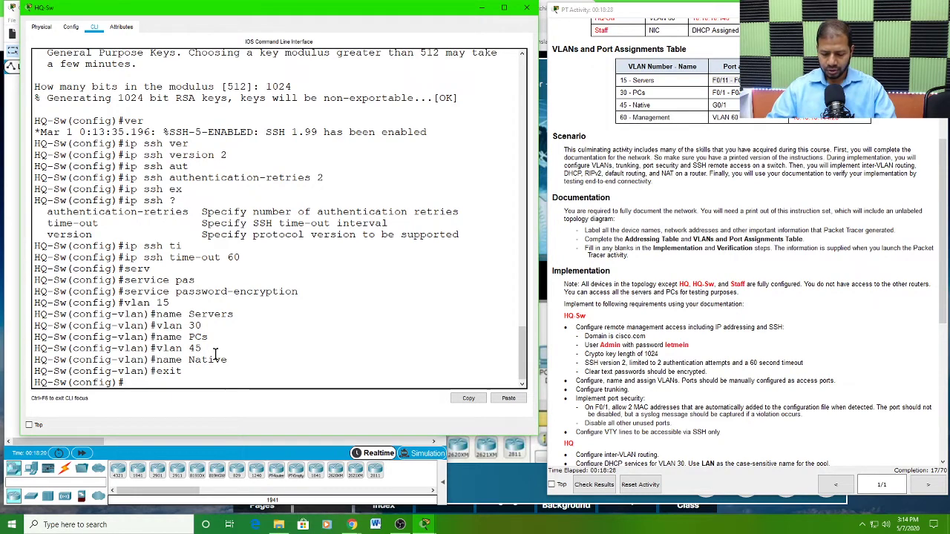
{"action": "type", "text": "int"}
{"action": "key", "text": "Tab"}
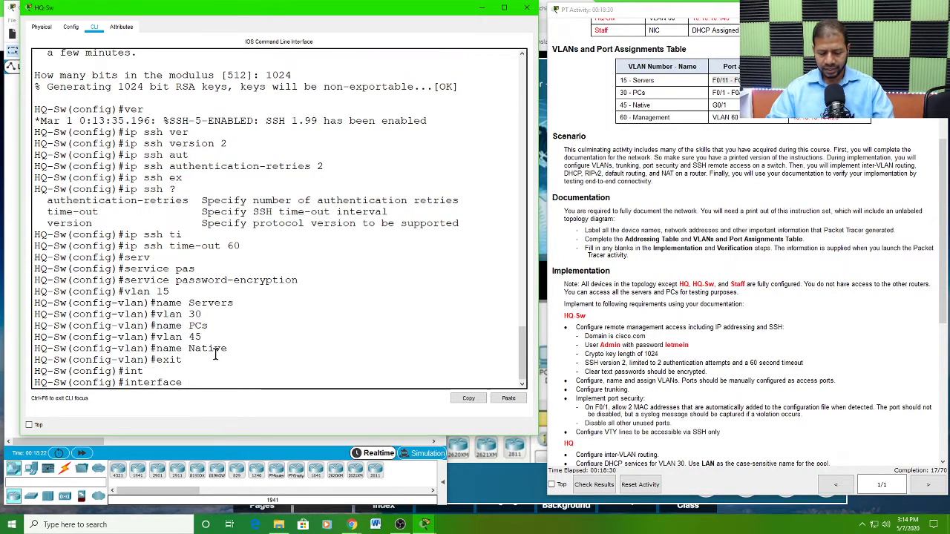
{"action": "type", "text": "r"}
{"action": "key", "text": "Tab"}
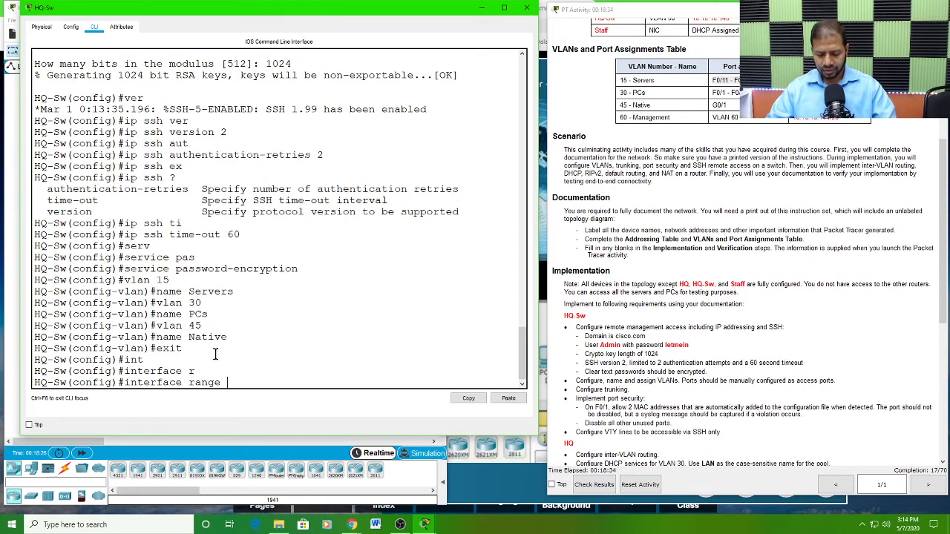
{"action": "type", "text": "f0/11"}
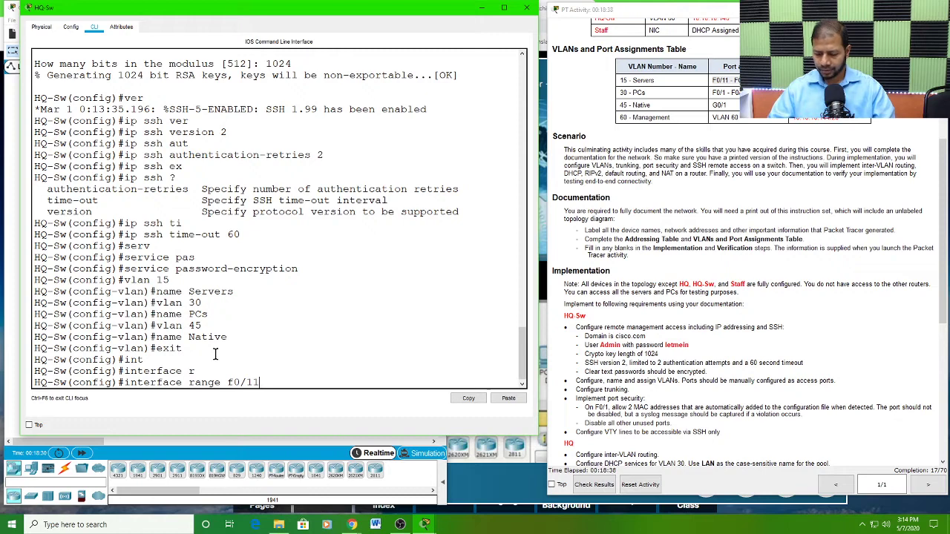
{"action": "type", "text": "-20"}
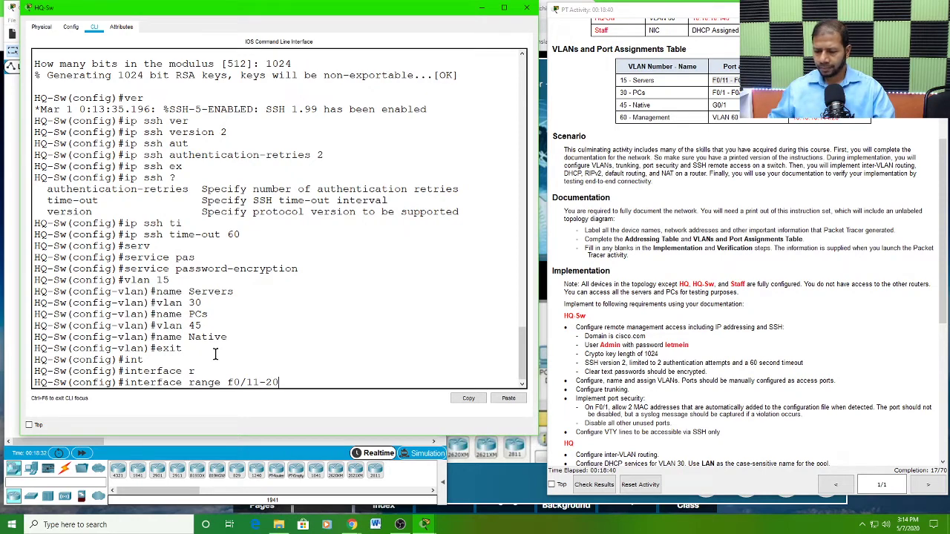
{"action": "key", "text": "Return"}
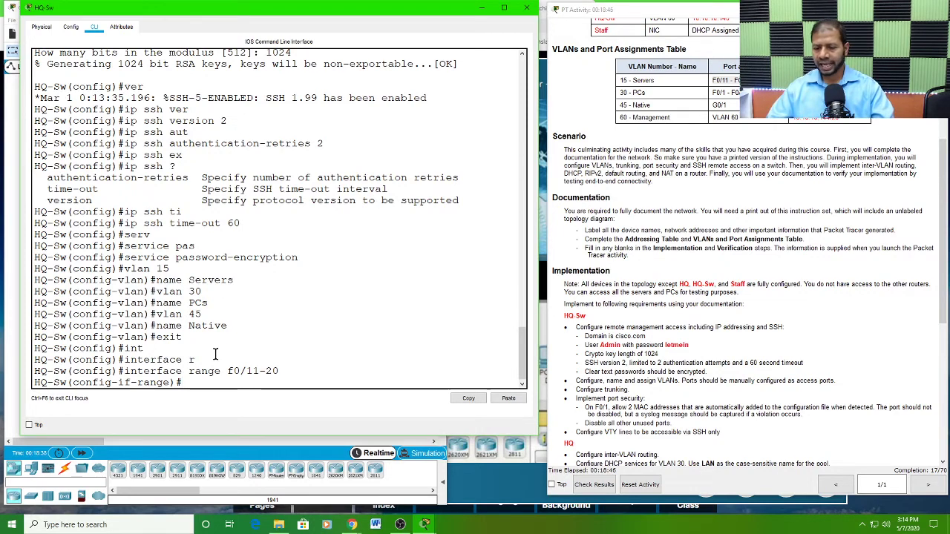
Step: Set ports F0/11-20 on HQ-Sw to access mode
{"action": "type", "text": "sw"}
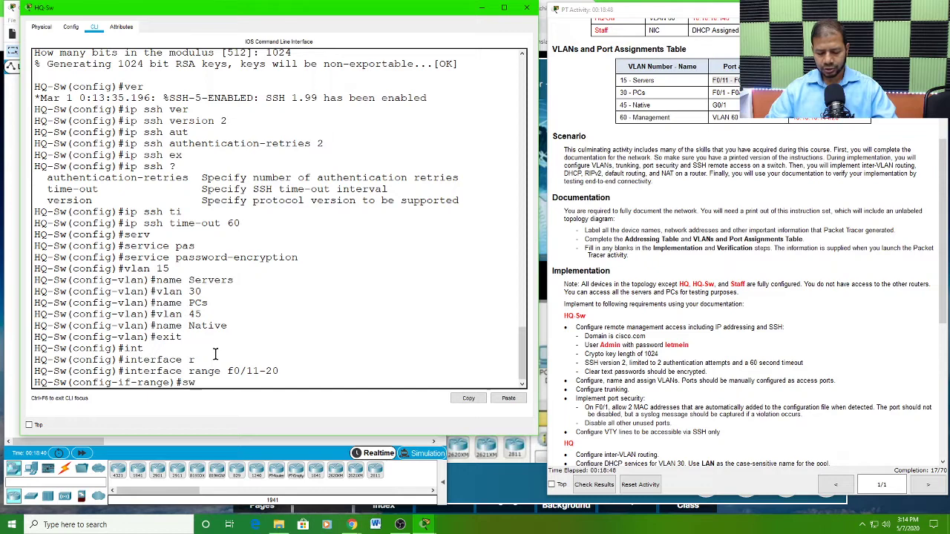
{"action": "type", "text": "i"}
{"action": "key", "text": "Tab"}
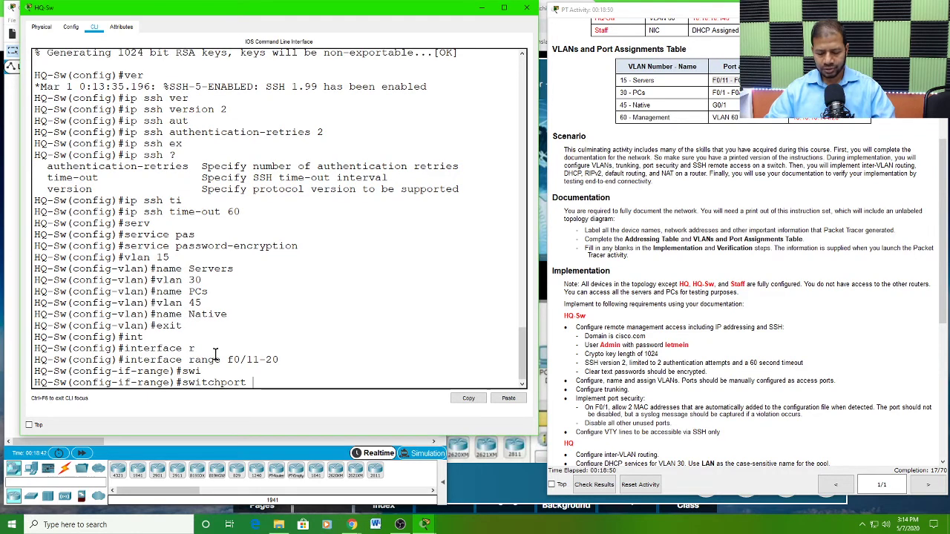
{"action": "type", "text": "m"}
{"action": "key", "text": "Tab"}
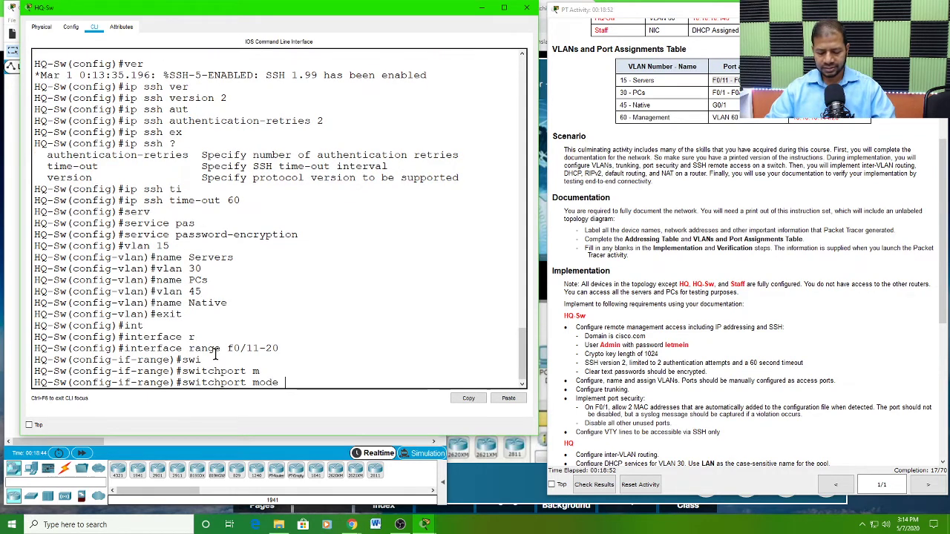
{"action": "type", "text": "acc"}
{"action": "key", "text": "Tab"}
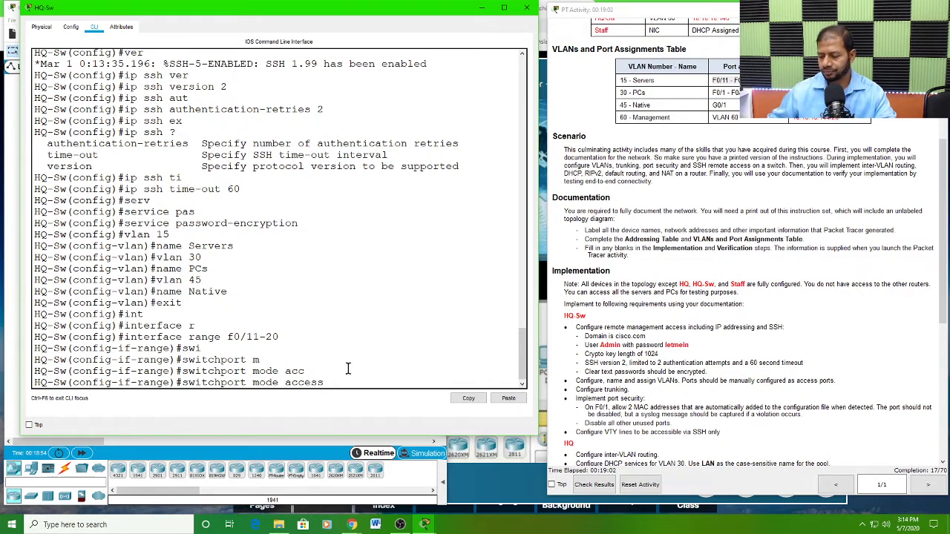
{"action": "key", "text": "Return"}
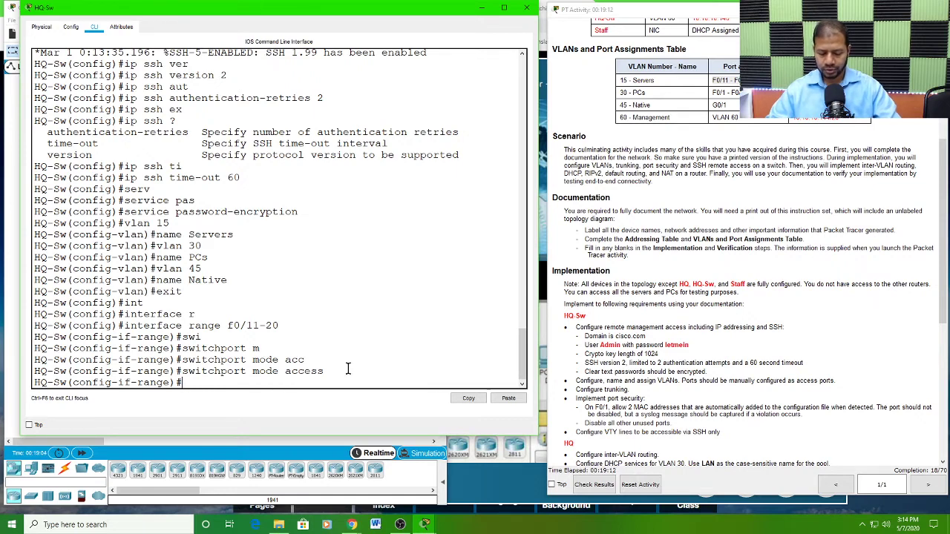
Step: Assign ports F0/11-20 to access VLAN 15 and return to global configuration mode
{"action": "type", "text": "swi"}
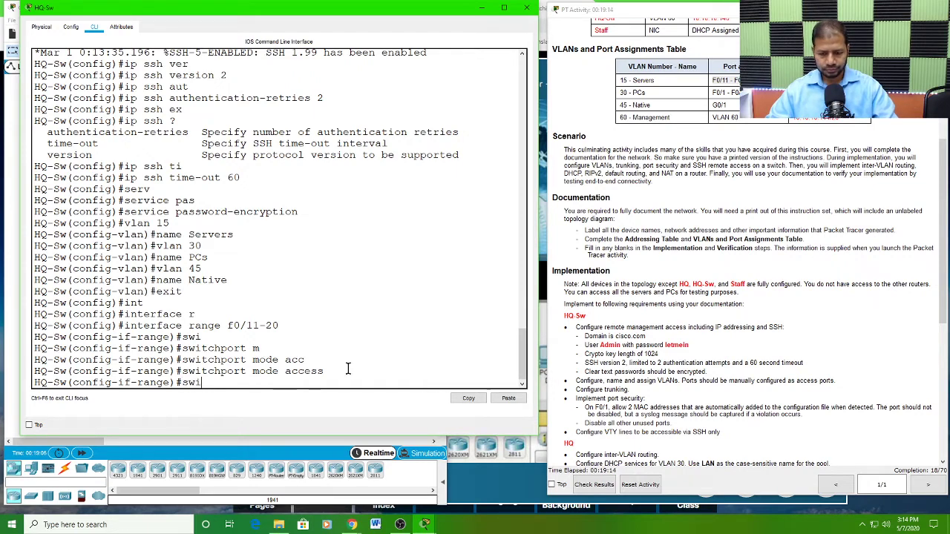
{"action": "key", "text": "Tab"}
{"action": "type", "text": "acc"}
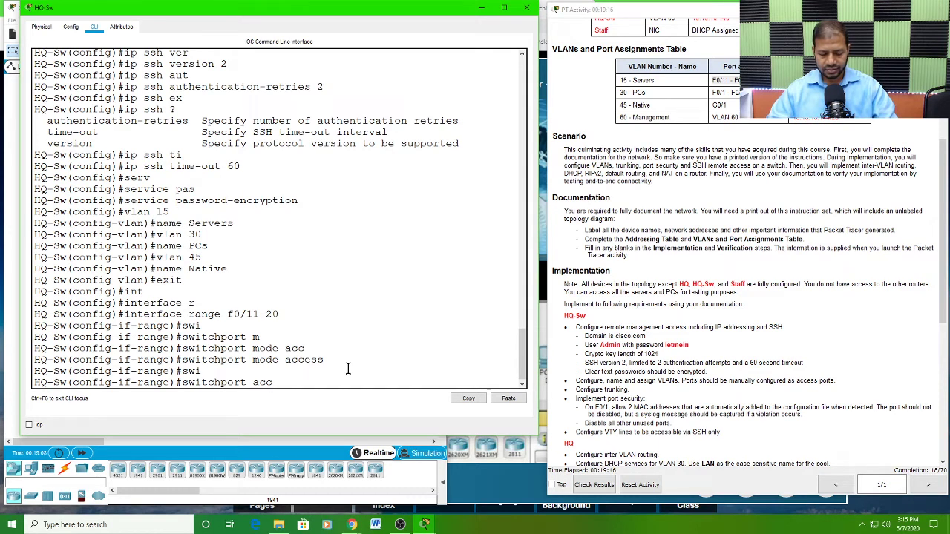
{"action": "key", "text": "Tab"}
{"action": "type", "text": "vl"}
{"action": "key", "text": "Tab"}
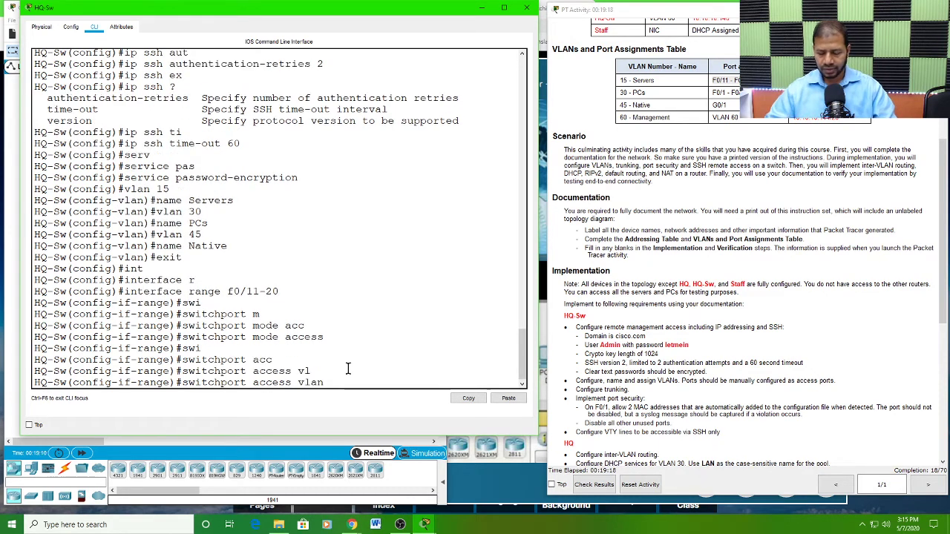
{"action": "type", "text": "15"}
{"action": "key", "text": "Return"}
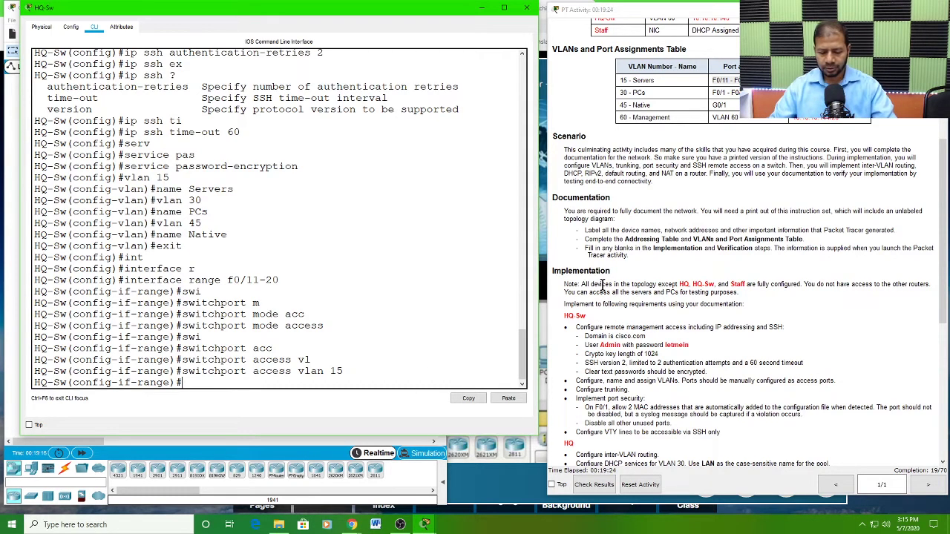
{"action": "type", "text": "exit"}
{"action": "key", "text": "Return"}
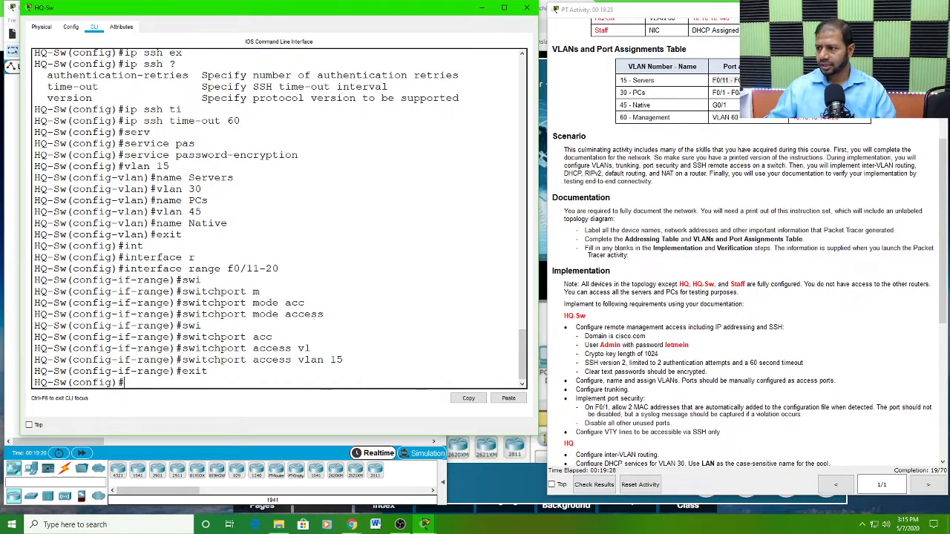
Step: Check the PCs VLAN's port assignment and enter interface range configuration for F0/1-10 on HQ-Sw
{"action": "left_click_drag", "start_coordinate": [752, 93], "coordinate": [713, 92]}
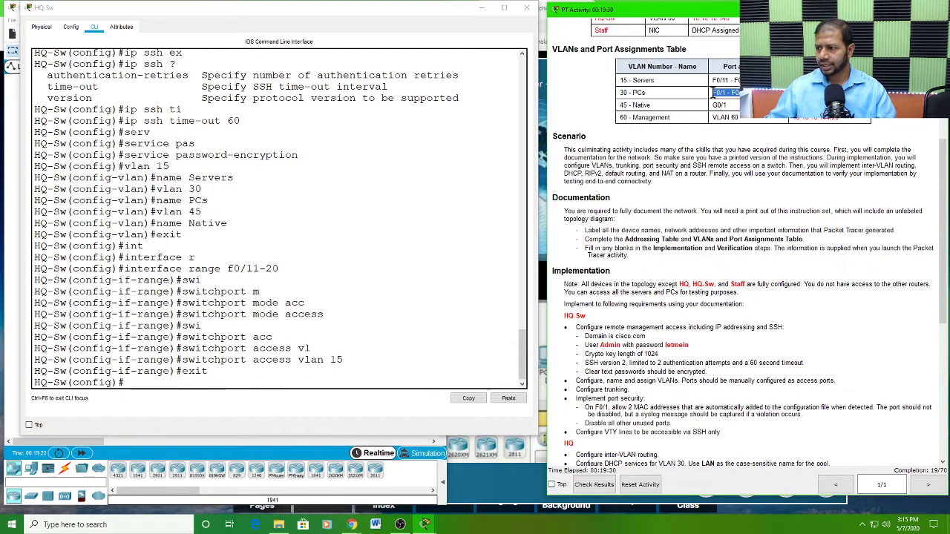
{"action": "left_click", "coordinate": [134, 383]}
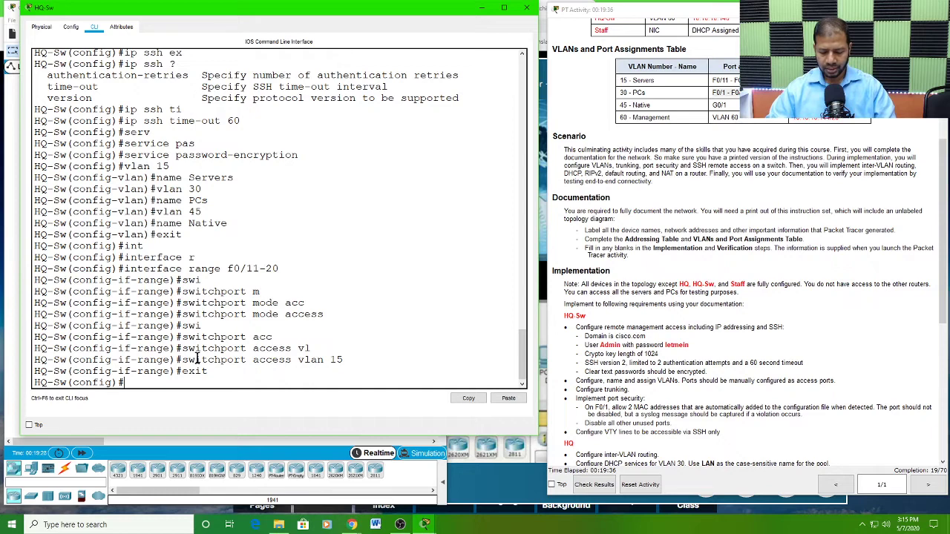
{"action": "type", "text": "t"}
{"action": "key", "text": "Tab"}
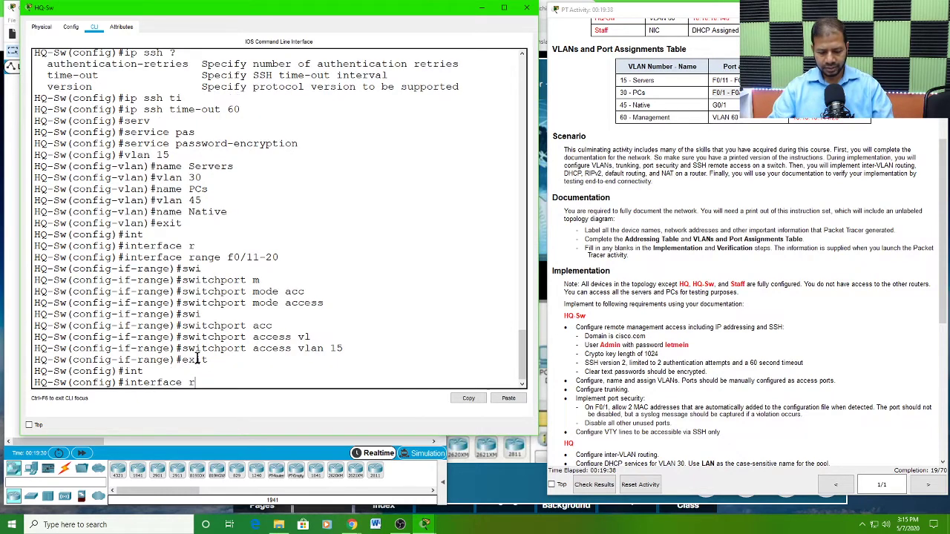
{"action": "type", "text": "r"}
{"action": "key", "text": "Tab"}
{"action": "type", "text": "f0"}
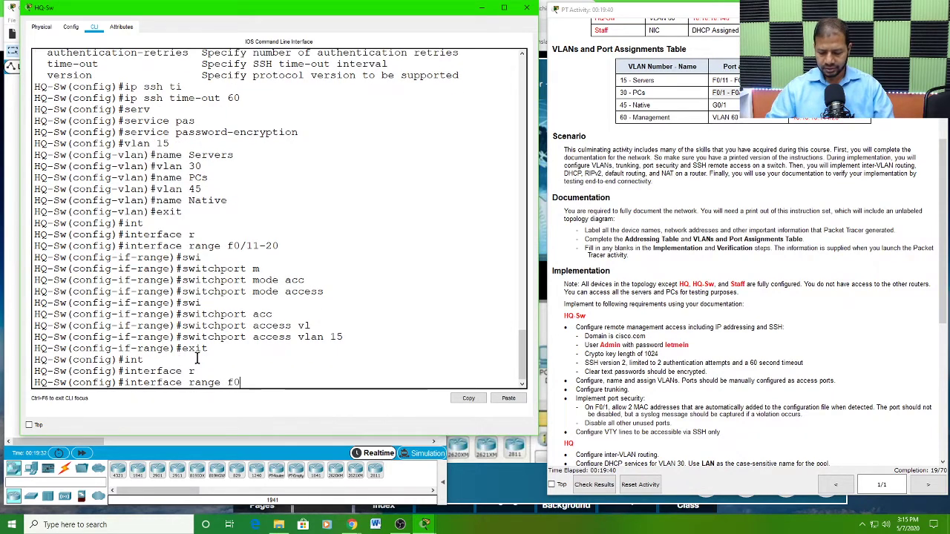
{"action": "type", "text": "/1-1"}
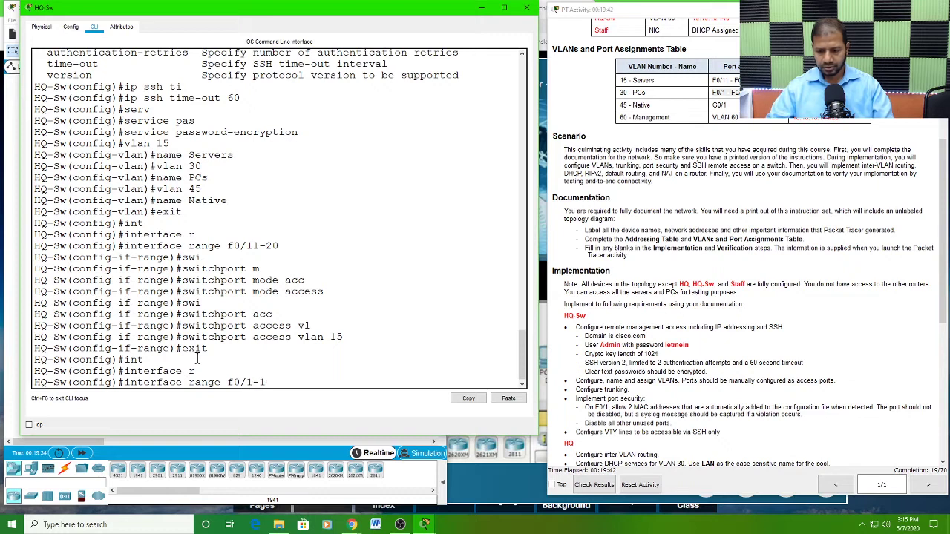
{"action": "type", "text": "0"}
{"action": "key", "text": "Return"}
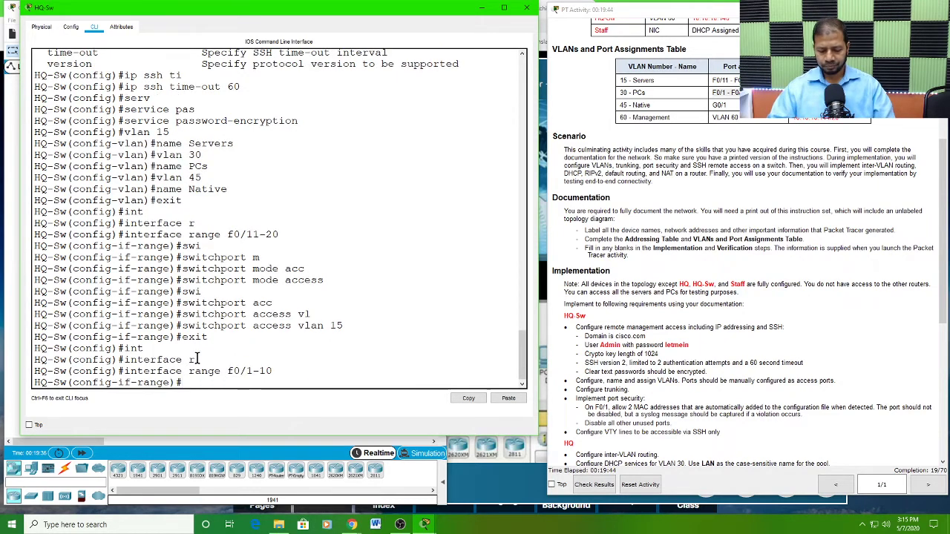
Step: Set ports F0/1-10 on HQ-Sw to access mode
{"action": "type", "text": "swi"}
{"action": "key", "text": "Tab"}
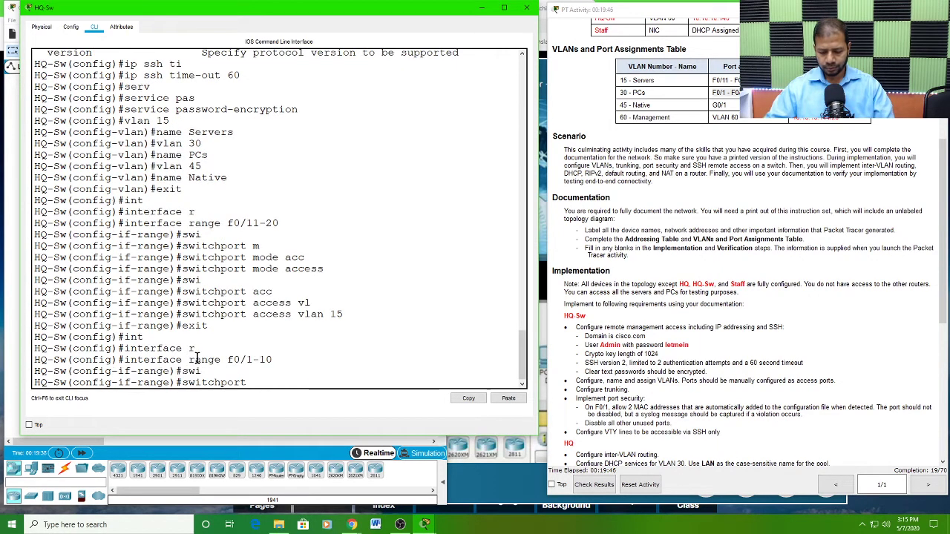
{"action": "type", "text": "m"}
{"action": "key", "text": "Tab"}
{"action": "type", "text": "acc"}
{"action": "key", "text": "Tab"}
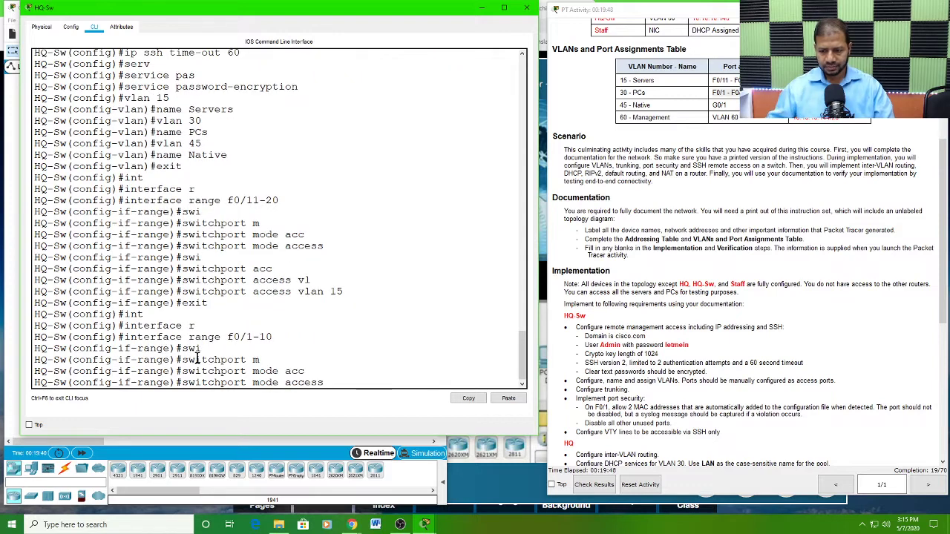
{"action": "key", "text": "Return"}
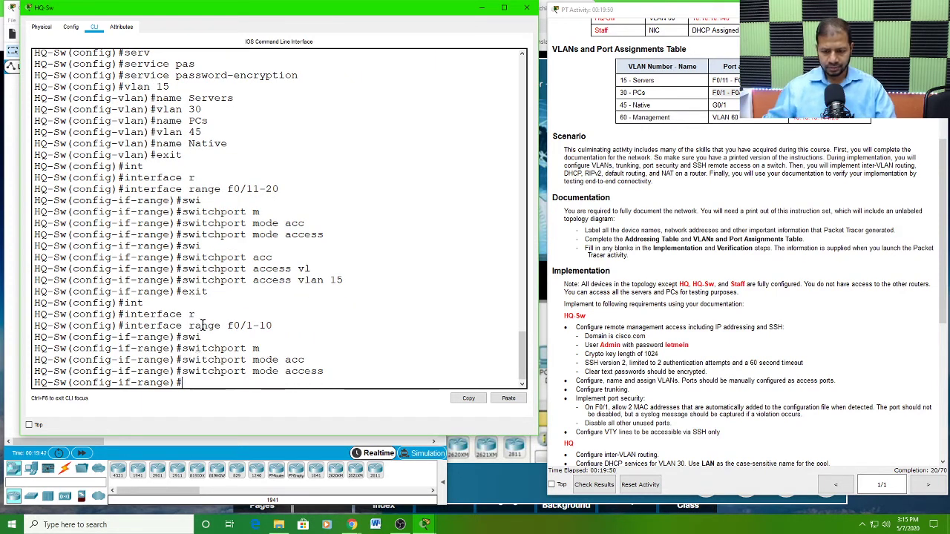
Step: Assign ports F0/1-10 to access VLAN 30
{"action": "type", "text": "swi"}
{"action": "key", "text": "Tab"}
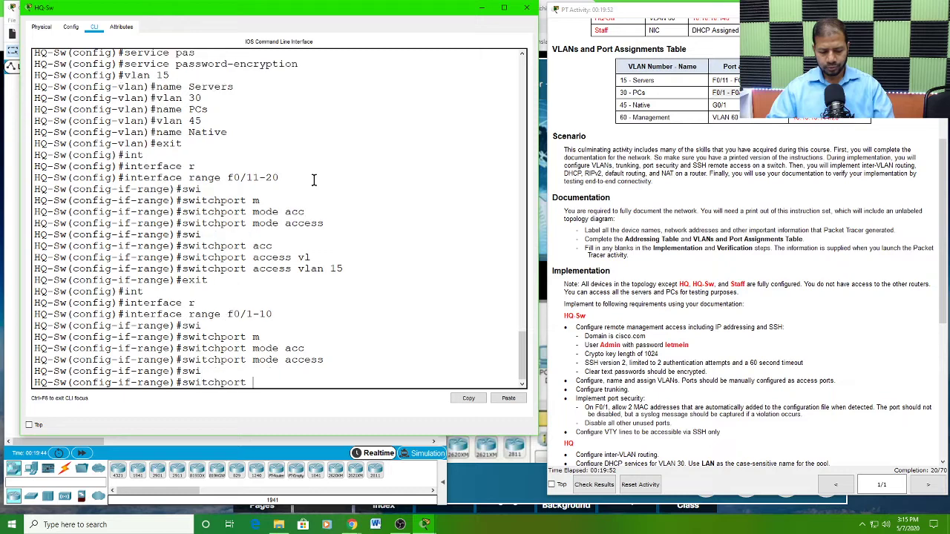
{"action": "type", "text": "acc"}
{"action": "key", "text": "Tab"}
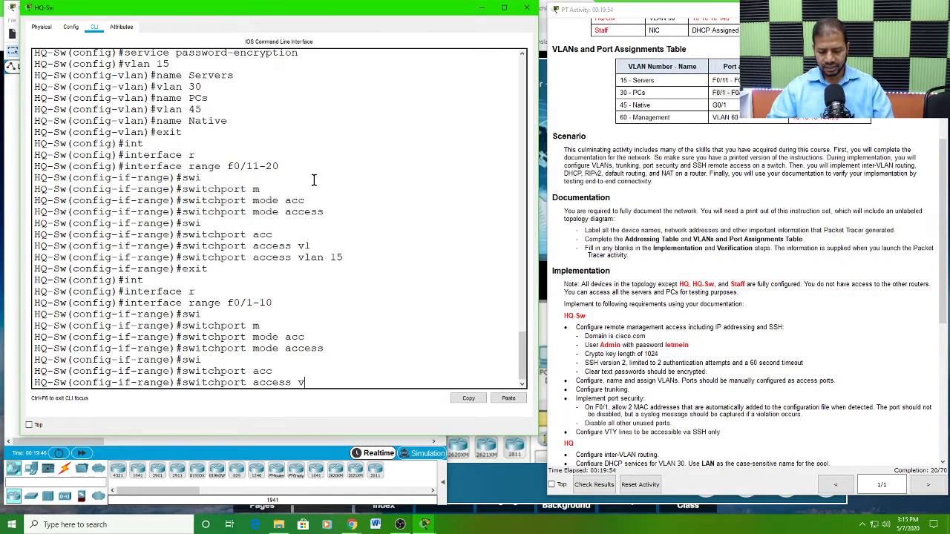
{"action": "type", "text": "v"}
{"action": "key", "text": "Tab"}
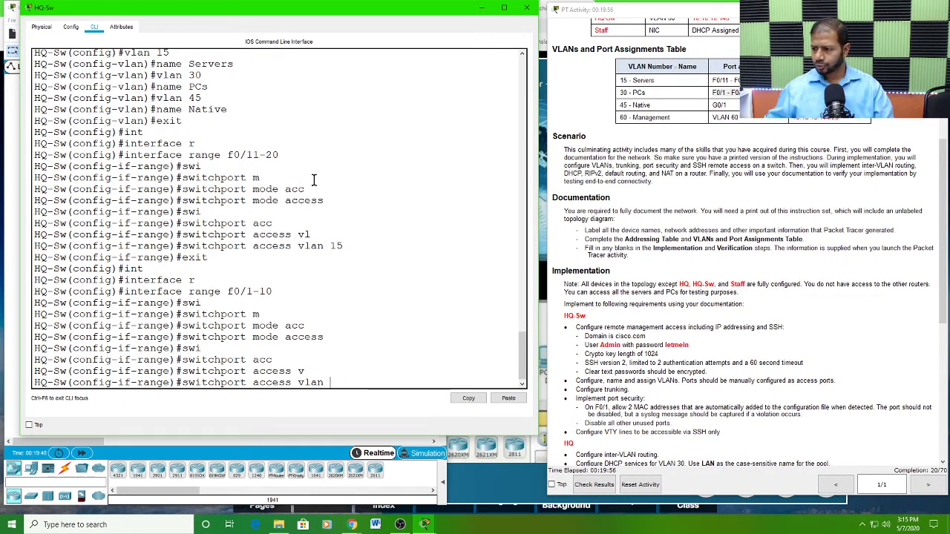
{"action": "type", "text": "30"}
{"action": "key", "text": "Return"}
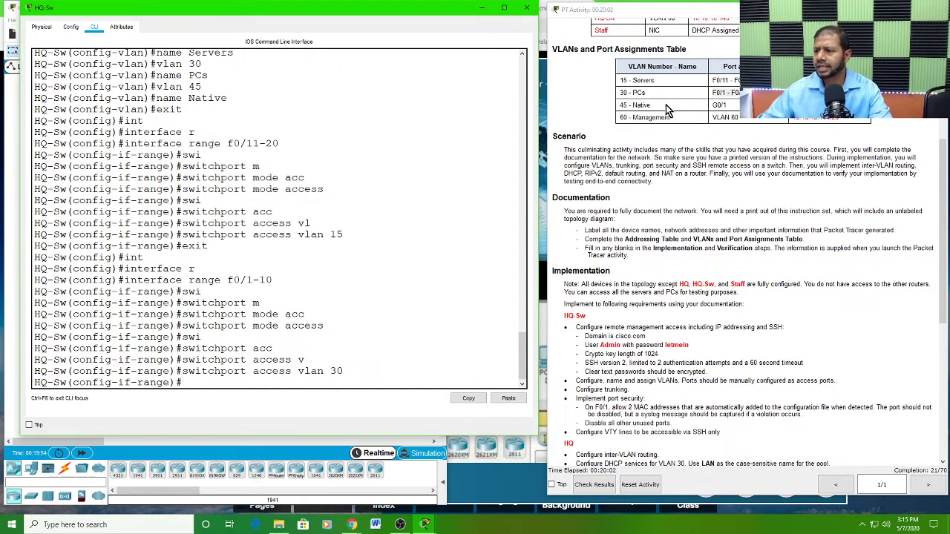
Step: Examine the Native VLAN's port assignment against the access port ranges, and bring the network topology into view beside the HQ-Sw command line
{"action": "left_click_drag", "start_coordinate": [725, 105], "coordinate": [712, 107]}
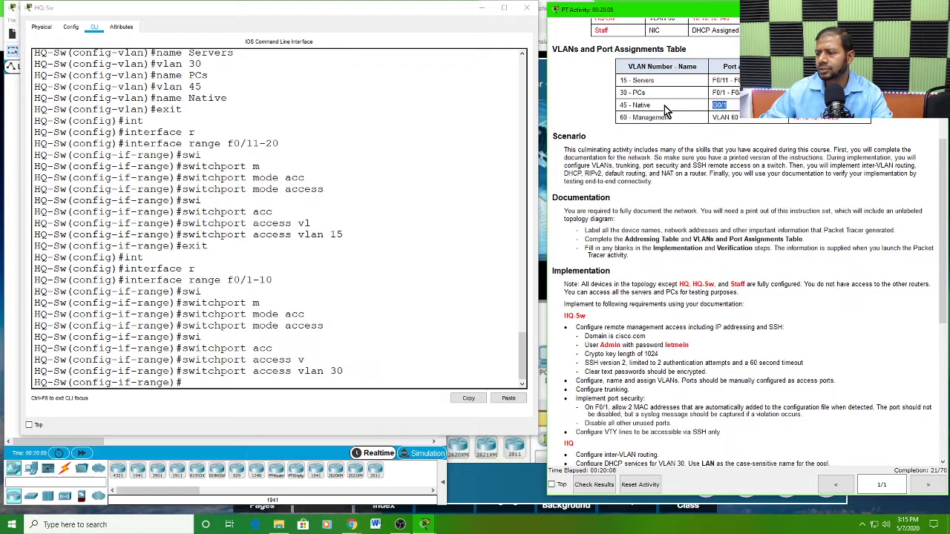
{"action": "left_click_drag", "start_coordinate": [656, 106], "coordinate": [633, 104]}
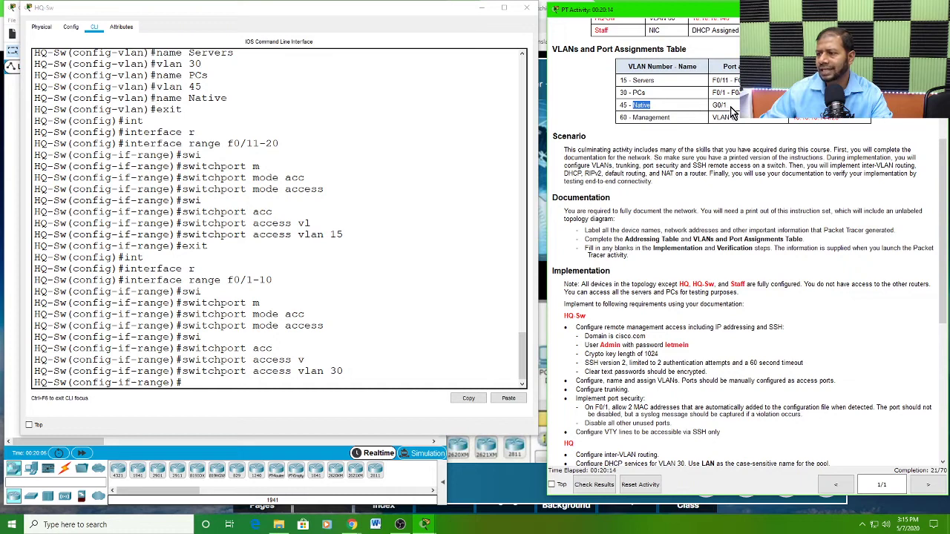
{"action": "left_click_drag", "start_coordinate": [730, 105], "coordinate": [714, 105]}
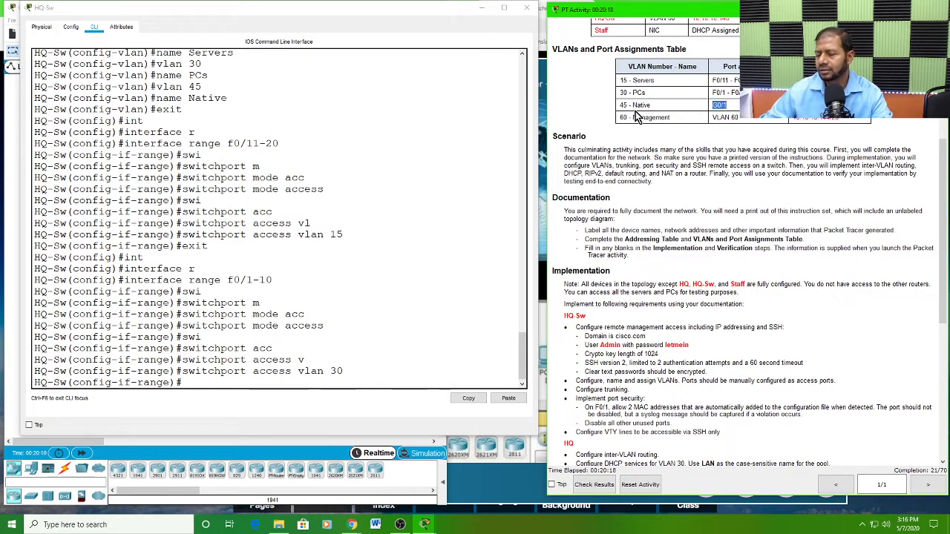
{"action": "left_click_drag", "start_coordinate": [619, 105], "coordinate": [653, 109]}
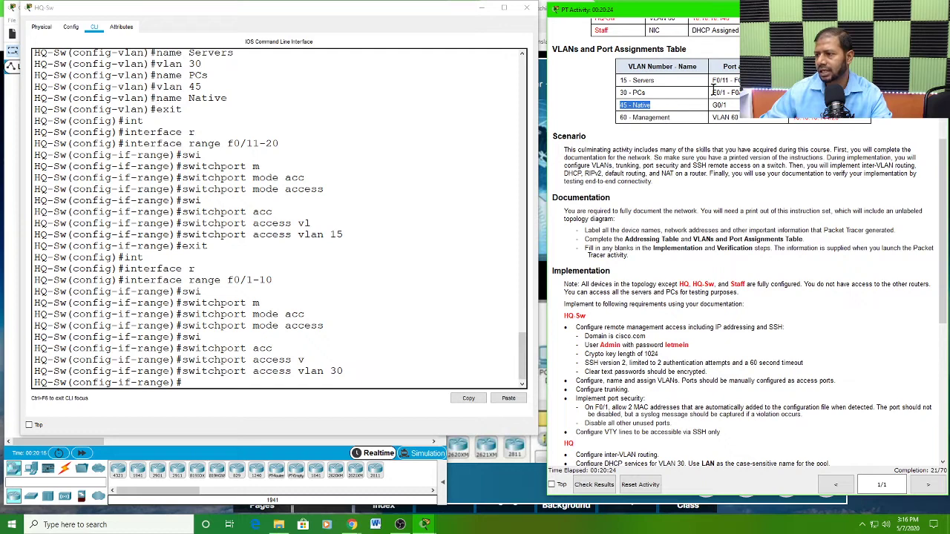
{"action": "left_click_drag", "start_coordinate": [712, 81], "coordinate": [732, 93]}
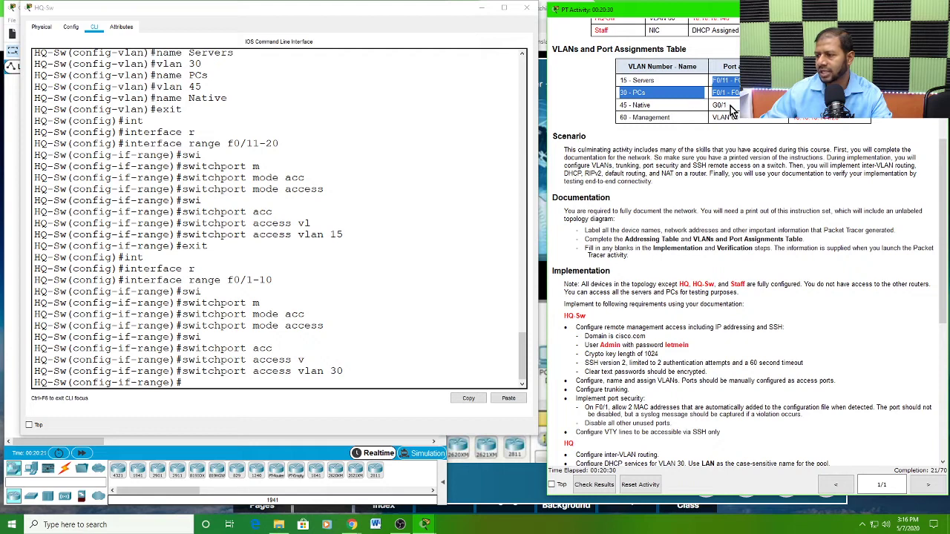
{"action": "left_click_drag", "start_coordinate": [731, 105], "coordinate": [719, 105]}
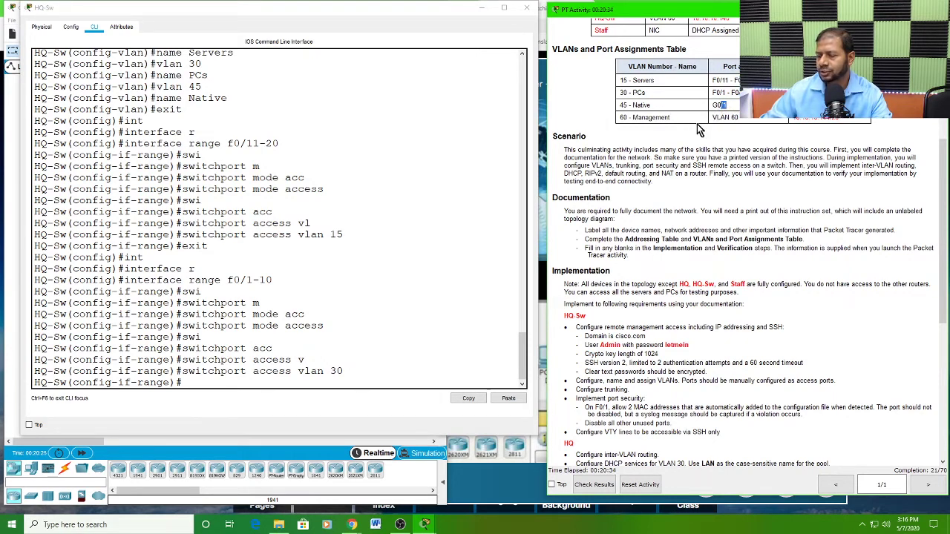
{"action": "left_click_drag", "start_coordinate": [400, 16], "coordinate": [778, 122]}
{"action": "left_click", "coordinate": [201, 287]}
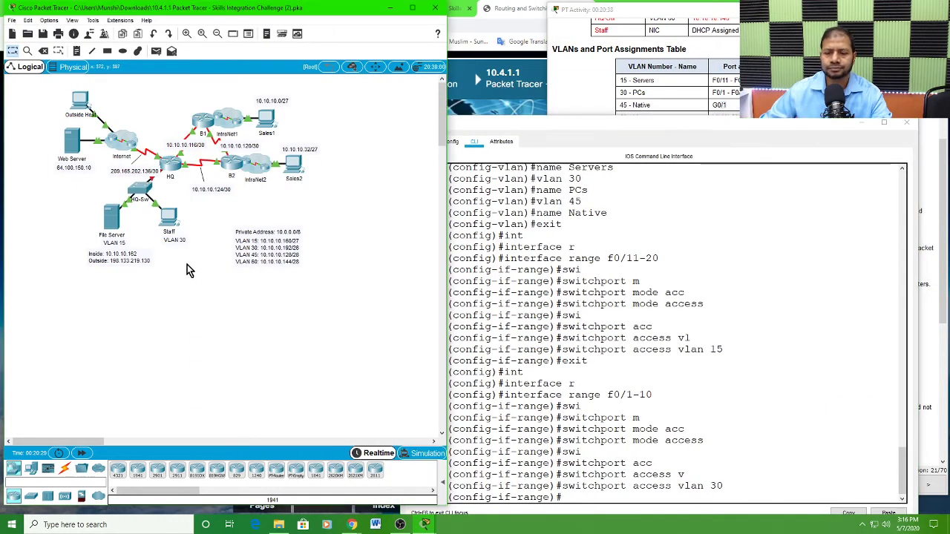
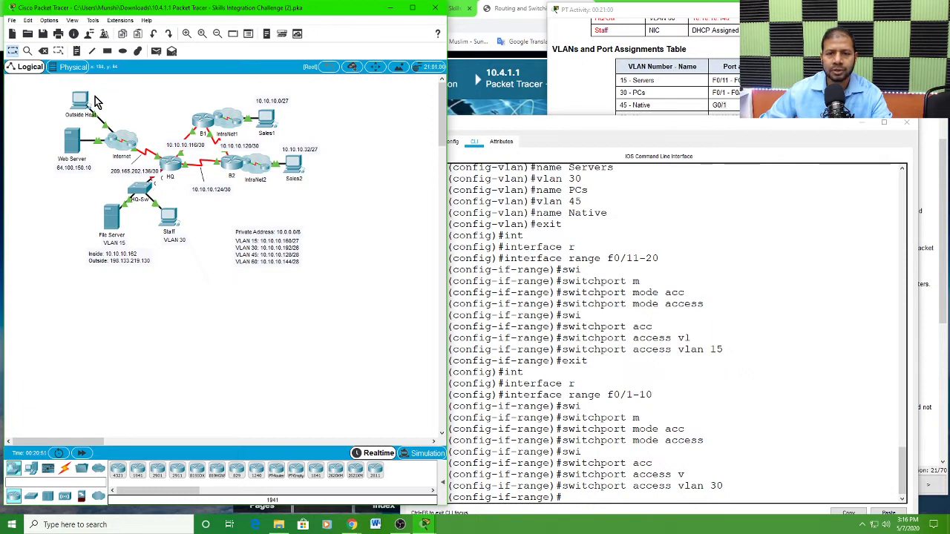
{"action": "left_click", "coordinate": [76, 51]}
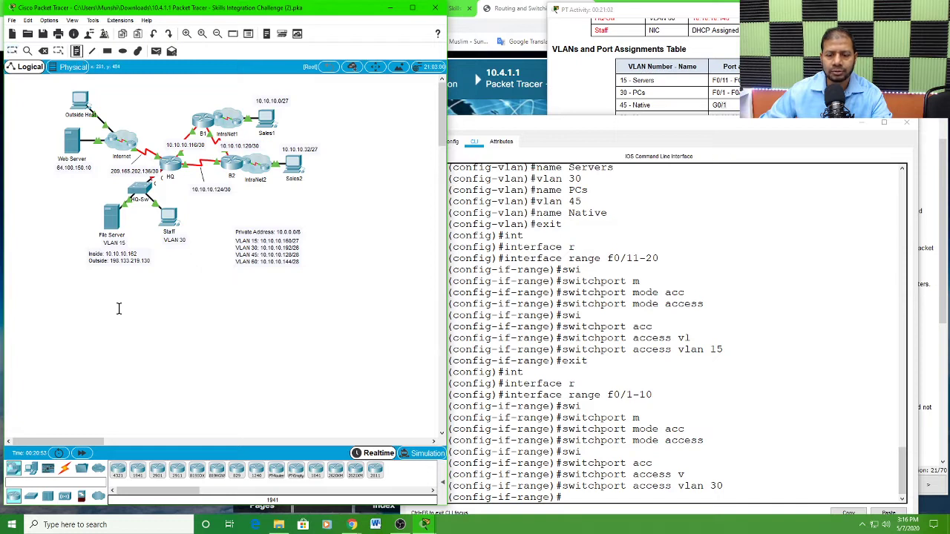
{"action": "left_click", "coordinate": [128, 371]}
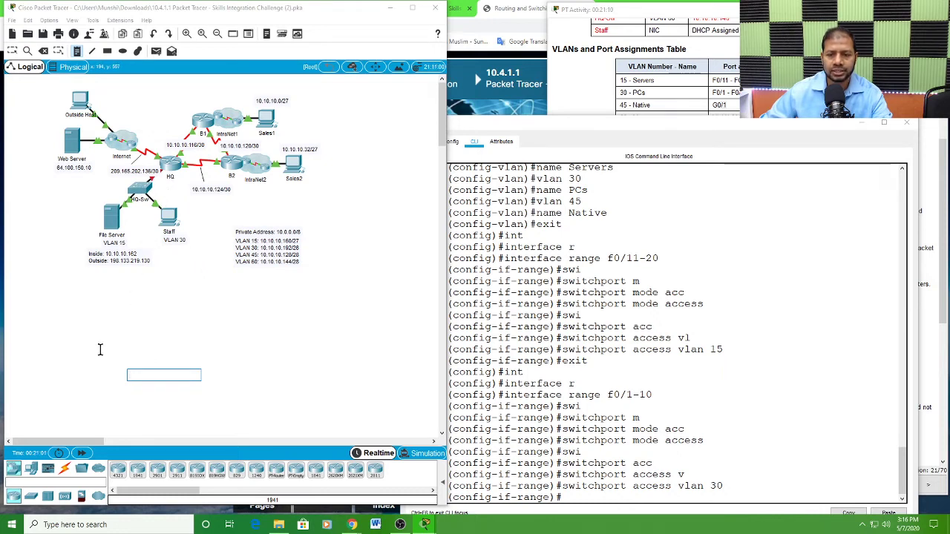
{"action": "key", "text": "Escape"}
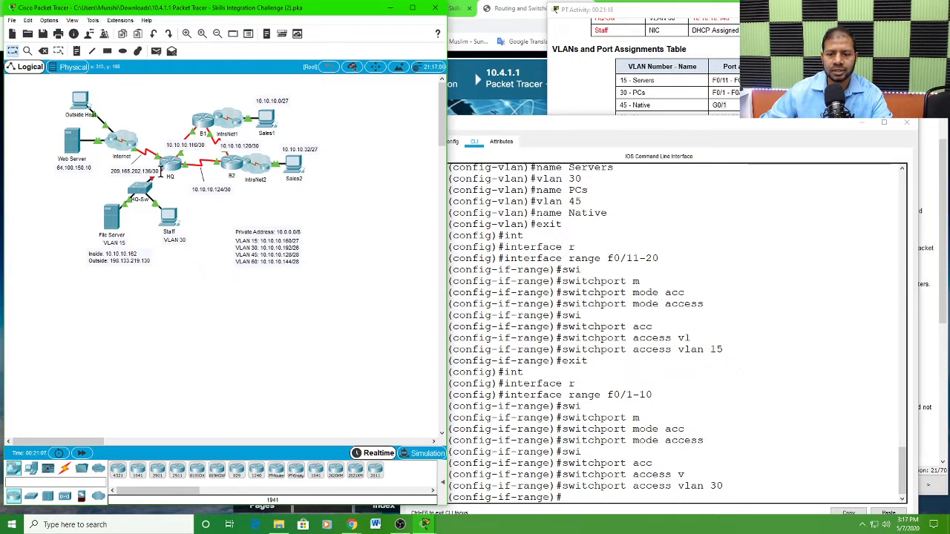
Step: Leave the F0/1-10 interface range on HQ-Sw and enter interface configuration for GigabitEthernet 0/1
{"action": "left_click", "coordinate": [694, 368]}
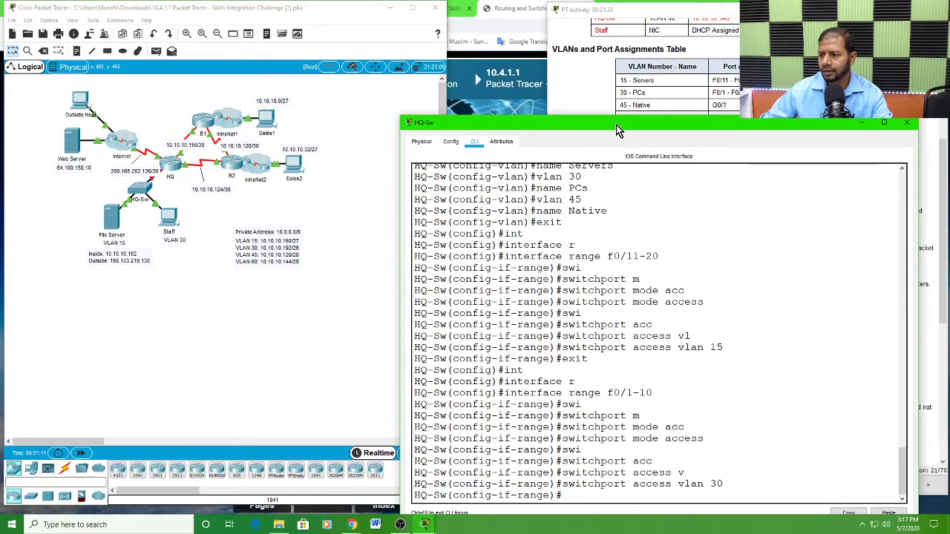
{"action": "left_click_drag", "start_coordinate": [620, 126], "coordinate": [270, 17]}
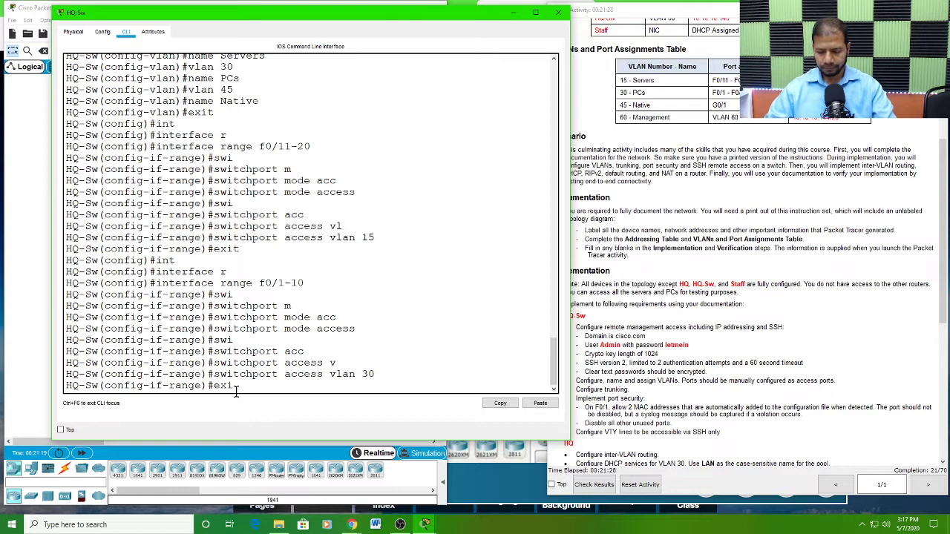
{"action": "key", "text": "Return"}
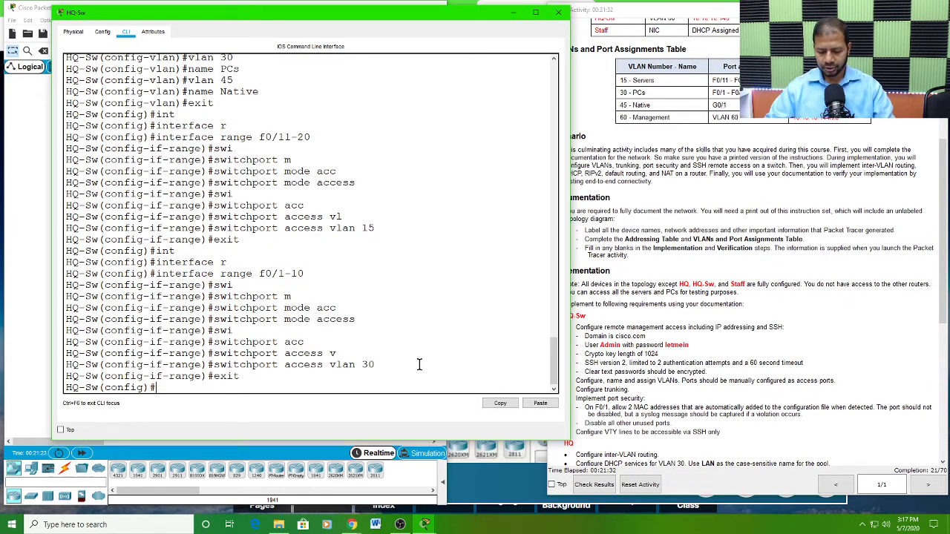
{"action": "type", "text": "int"}
{"action": "key", "text": "Tab"}
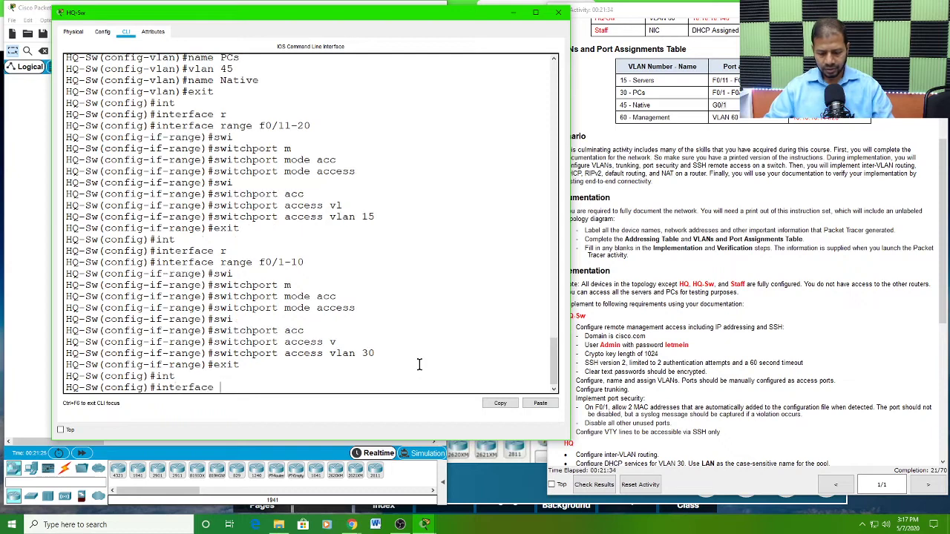
{"action": "type", "text": "g"}
{"action": "key", "text": "Tab"}
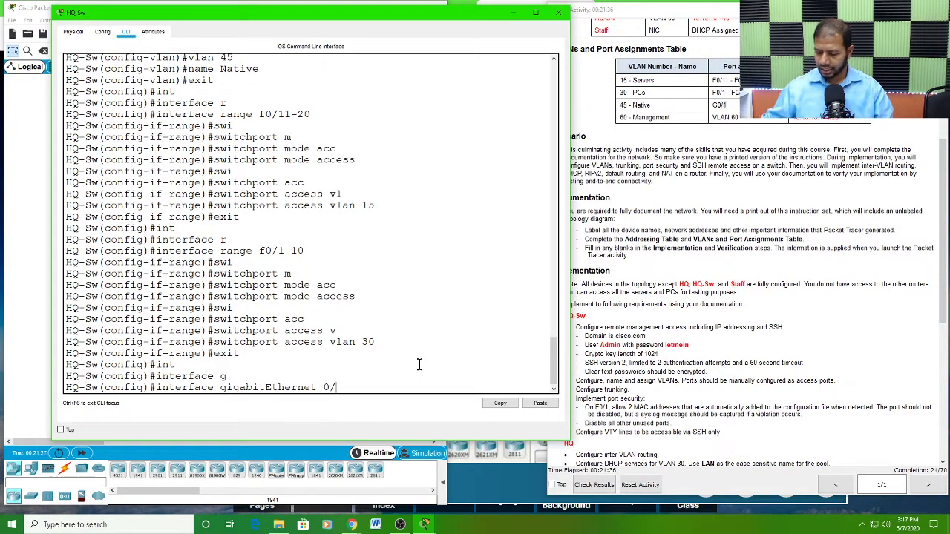
{"action": "type", "text": "0/1"}
{"action": "key", "text": "Return"}
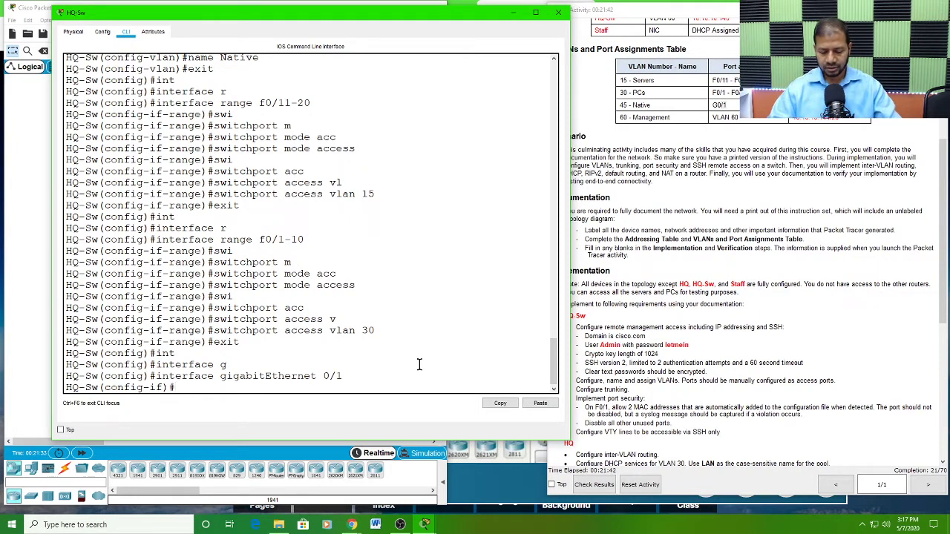
Step: Set HQ-Sw's GigabitEthernet 0/1 port to trunk mode
{"action": "type", "text": "swi"}
{"action": "key", "text": "Tab"}
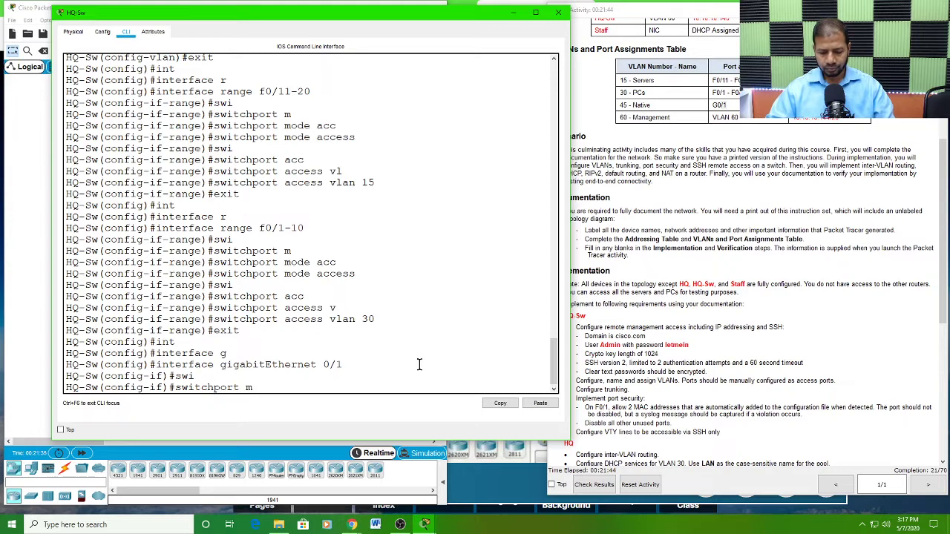
{"action": "type", "text": "m"}
{"action": "key", "text": "Tab"}
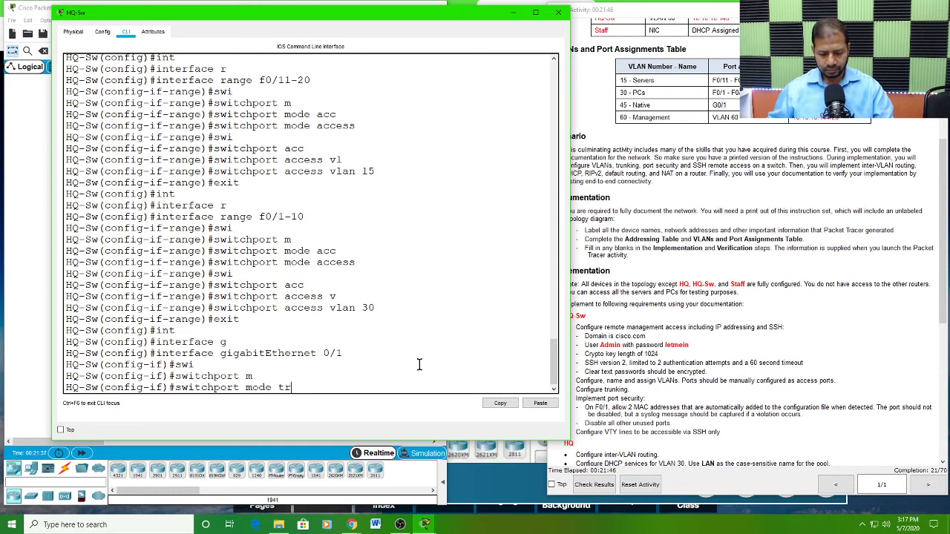
{"action": "type", "text": "tr"}
{"action": "key", "text": "Tab"}
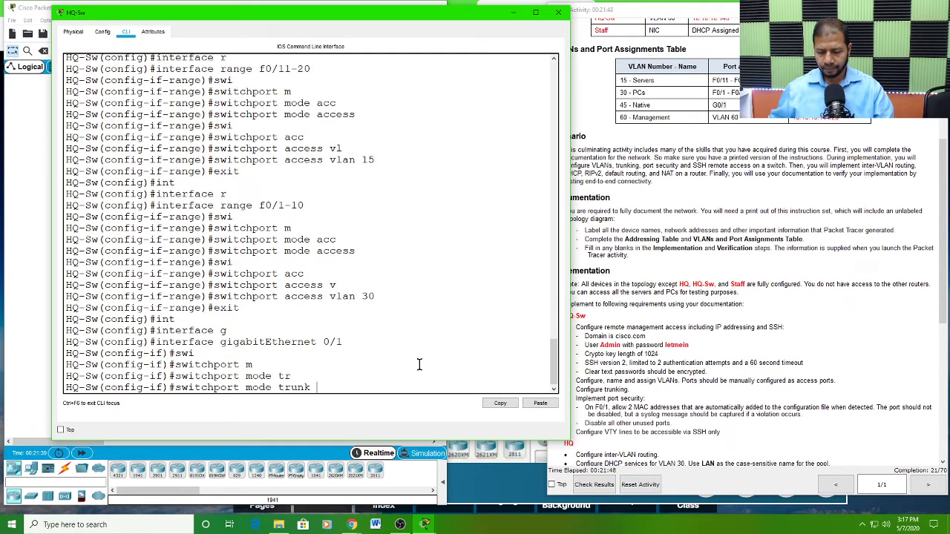
{"action": "key", "text": "Return"}
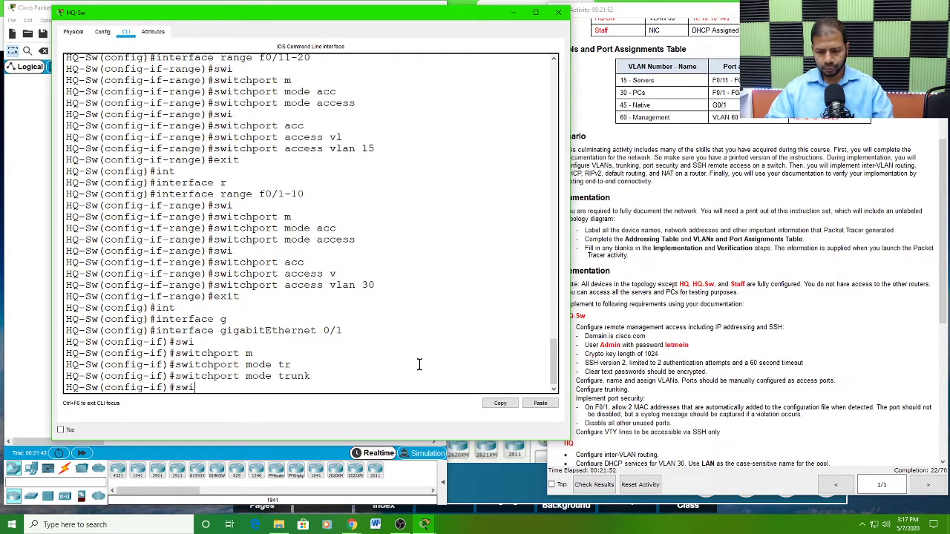
Step: Set VLAN 45 as the native VLAN of the GigabitEthernet 0/1 trunk
{"action": "type", "text": "swi"}
{"action": "key", "text": "Tab"}
{"action": "type", "text": "tr"}
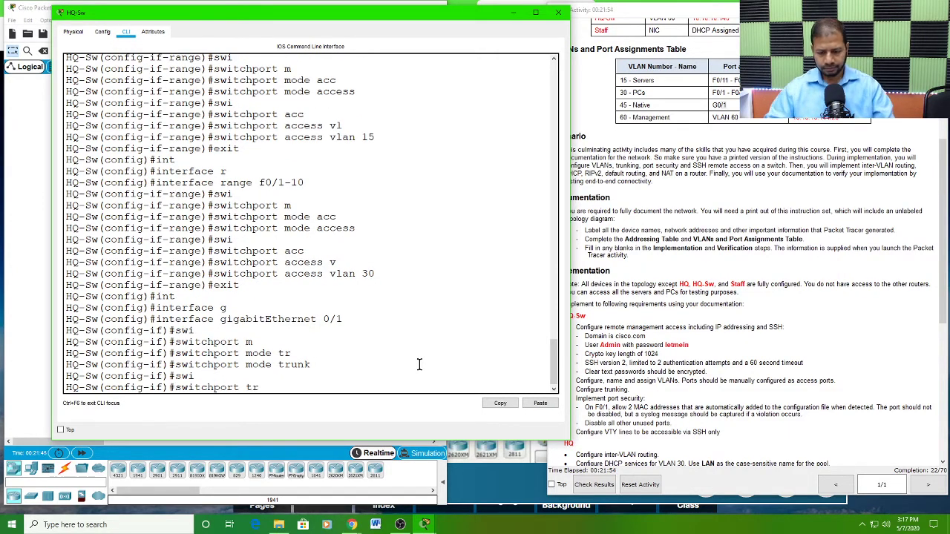
{"action": "key", "text": "Tab"}
{"action": "type", "text": "n"}
{"action": "key", "text": "Tab"}
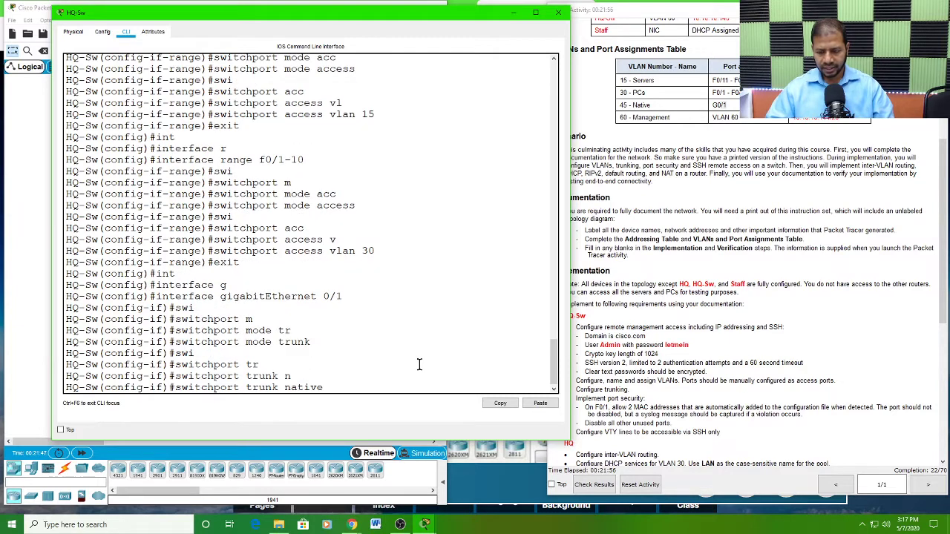
{"action": "type", "text": "v"}
{"action": "key", "text": "Tab"}
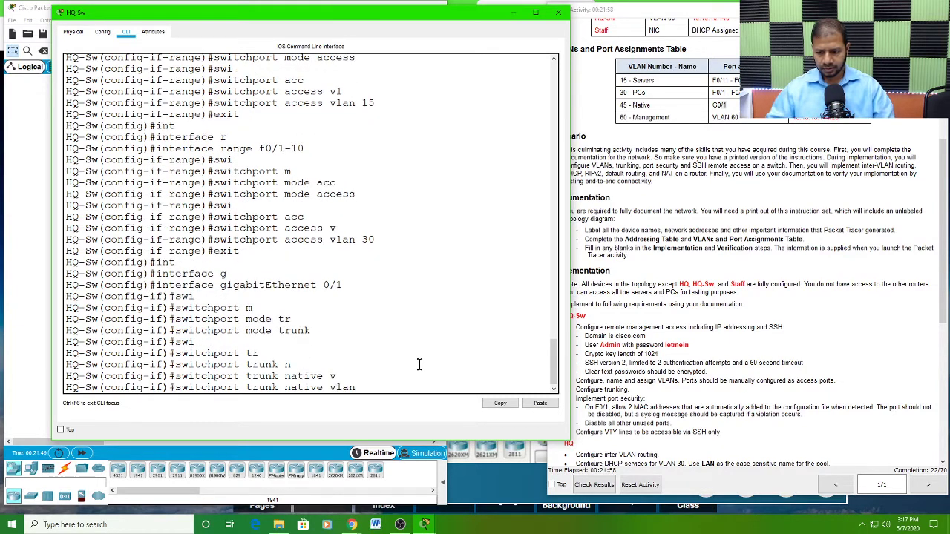
{"action": "type", "text": "45"}
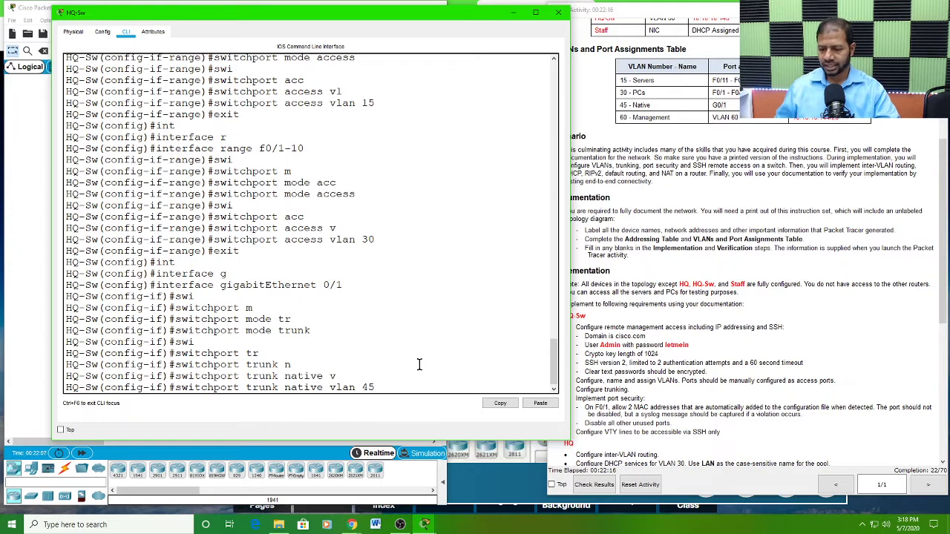
{"action": "key", "text": "Return"}
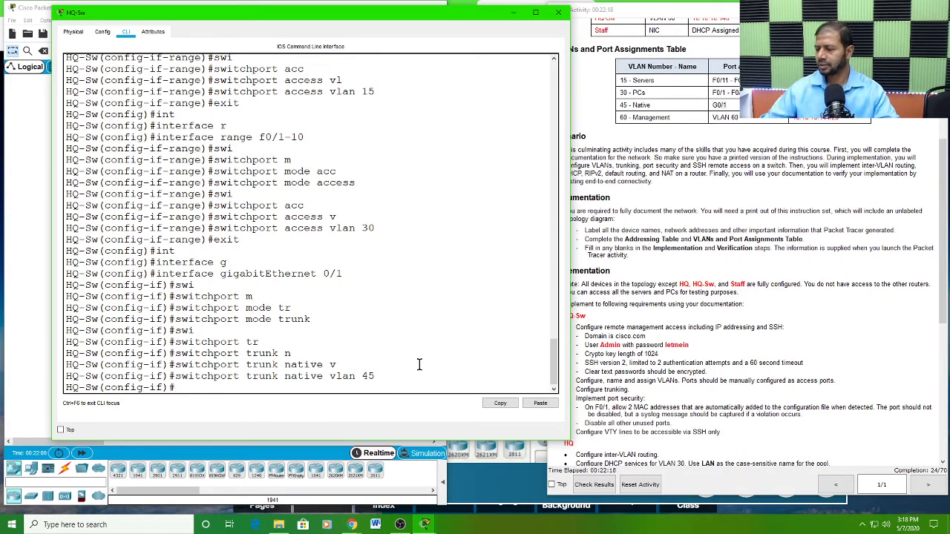
Step: Uncover the activity instructions and examine the HQ-Sw requirements for access ports, trunking, port security and unused ports
{"action": "left_click_drag", "start_coordinate": [436, 18], "coordinate": [401, 13]}
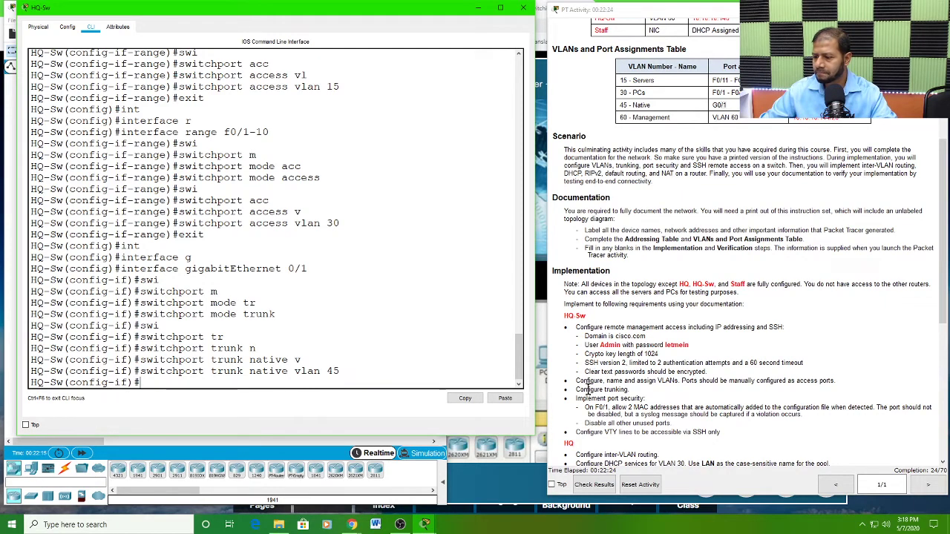
{"action": "left_click_drag", "start_coordinate": [683, 380], "coordinate": [815, 386]}
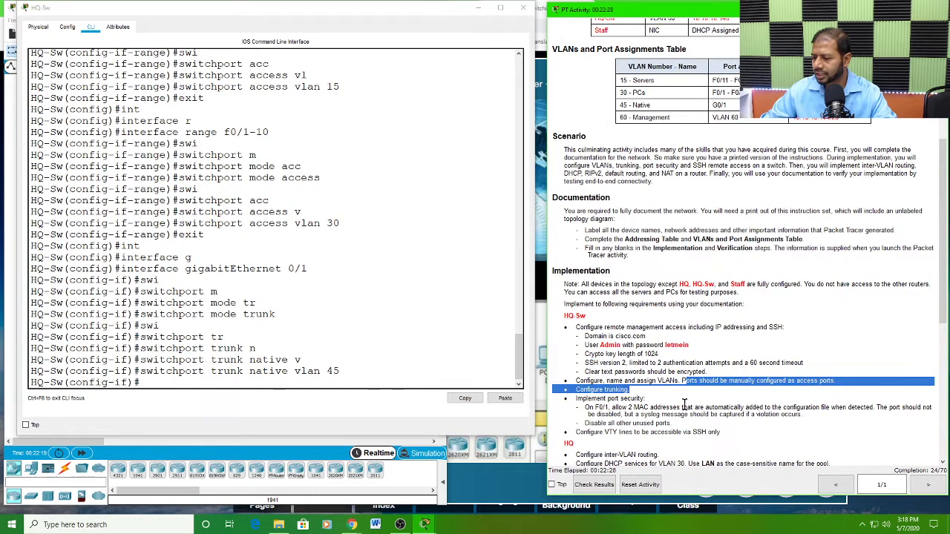
{"action": "left_click", "coordinate": [658, 403]}
{"action": "left_click_drag", "start_coordinate": [630, 390], "coordinate": [654, 396]}
{"action": "left_click", "coordinate": [575, 399]}
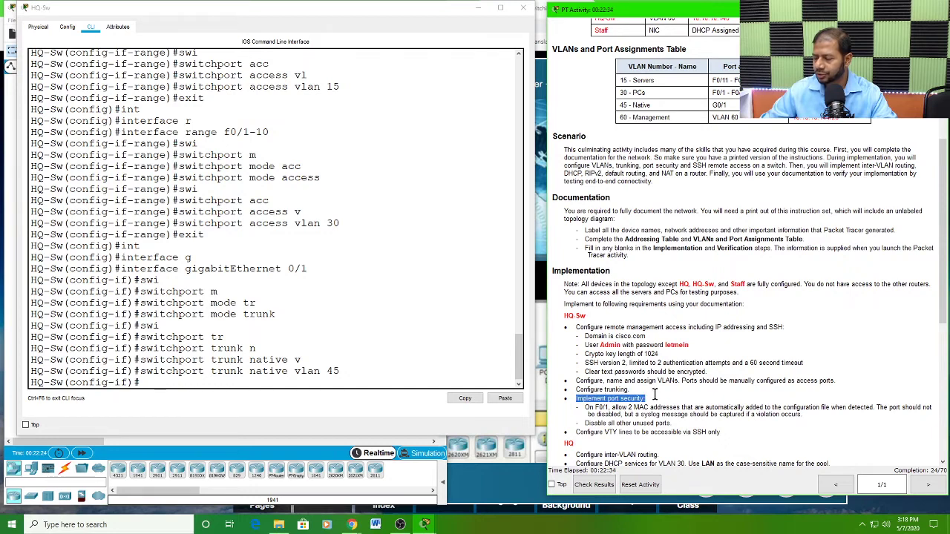
{"action": "scroll", "coordinate": [646, 394], "scroll_direction": "down", "scroll_amount": 3}
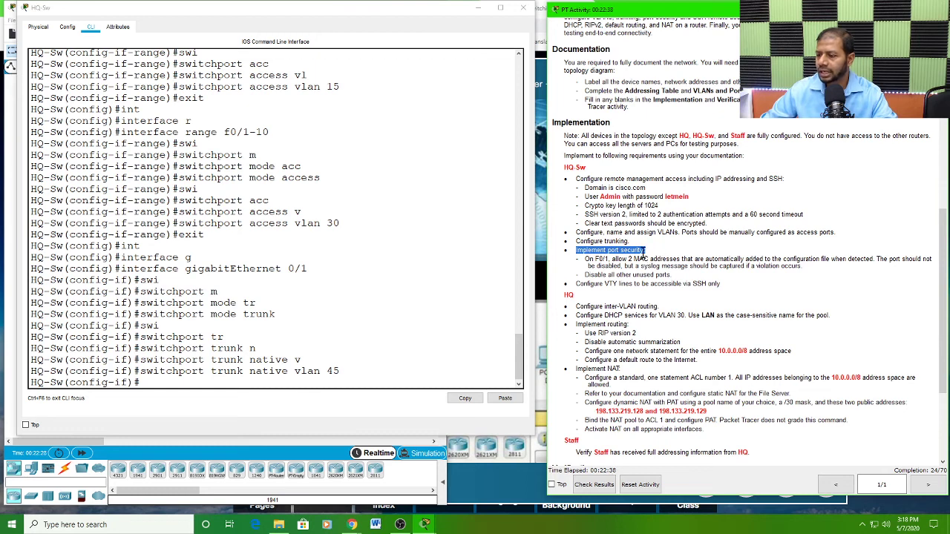
{"action": "left_click", "coordinate": [599, 260]}
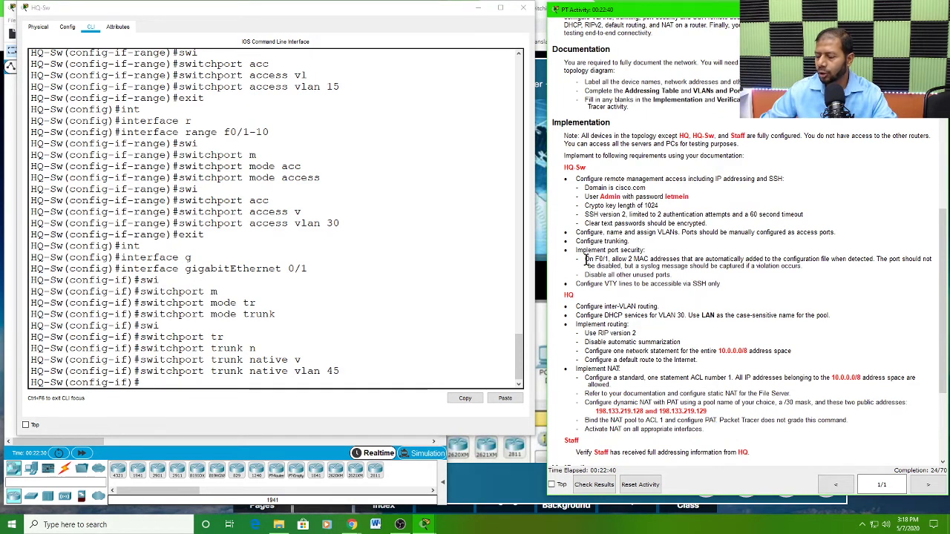
{"action": "left_click_drag", "start_coordinate": [585, 259], "coordinate": [870, 261]}
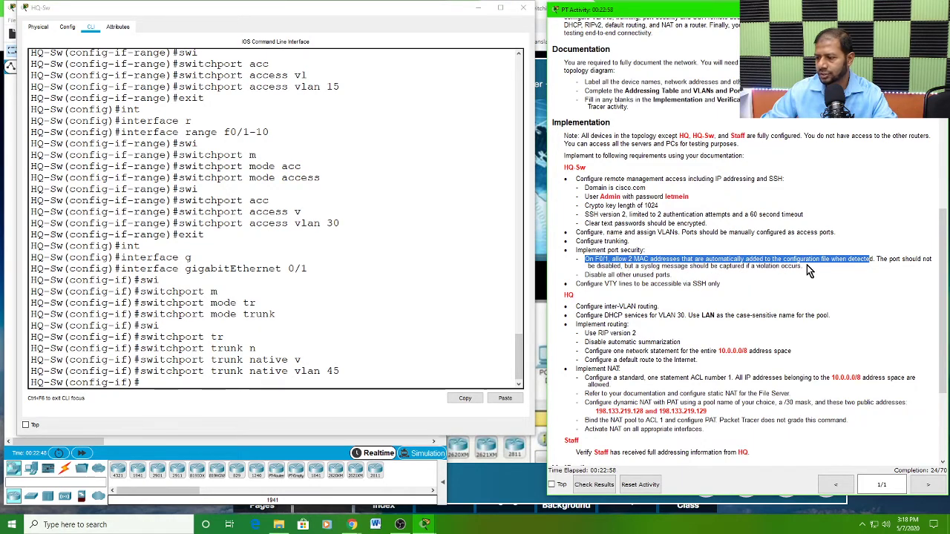
{"action": "left_click_drag", "start_coordinate": [586, 275], "coordinate": [670, 275]}
{"action": "left_click", "coordinate": [684, 259]}
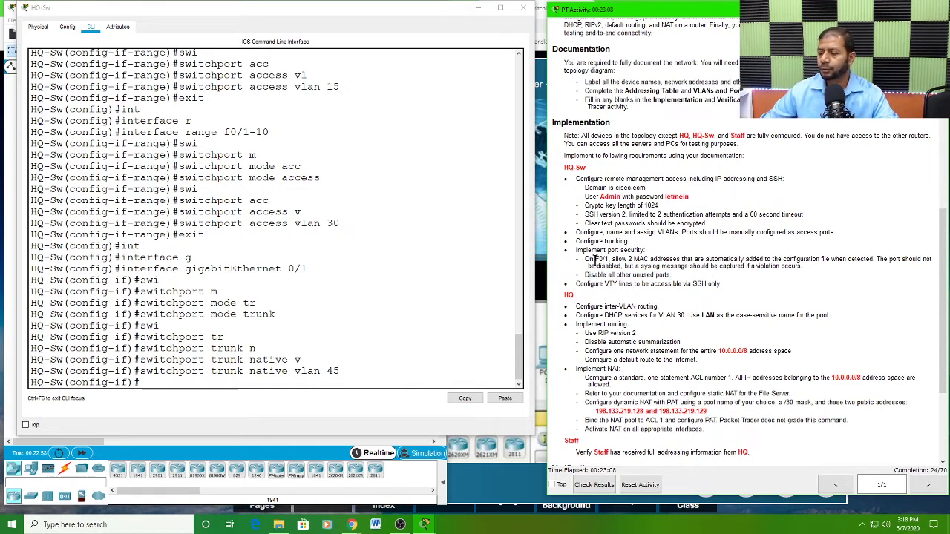
Step: Examine the F0/1 port security requirement for its MAC address limit, address learning and violation handling, and return to the HQ-Sw command line
{"action": "left_click_drag", "start_coordinate": [594, 259], "coordinate": [609, 259]}
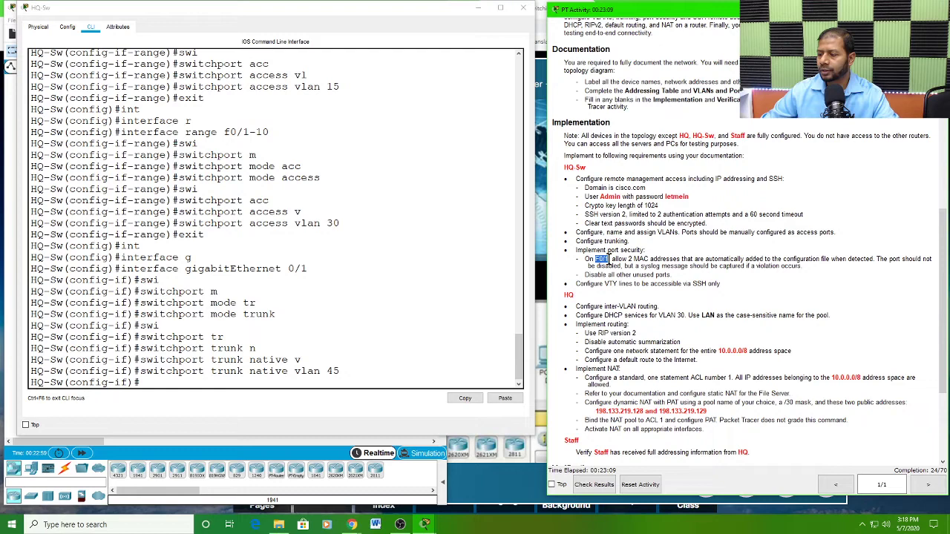
{"action": "left_click", "coordinate": [630, 257]}
{"action": "left_click_drag", "start_coordinate": [630, 257], "coordinate": [673, 258]}
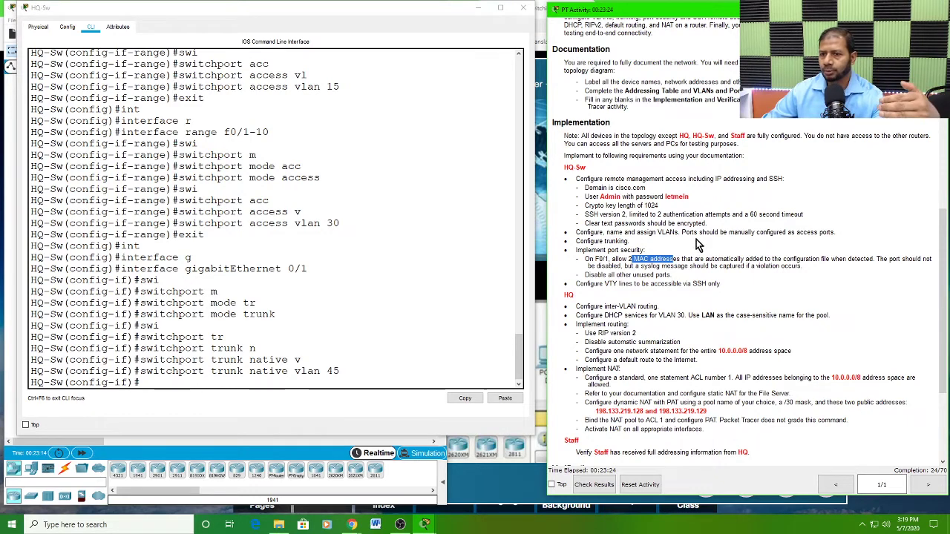
{"action": "left_click", "coordinate": [706, 258]}
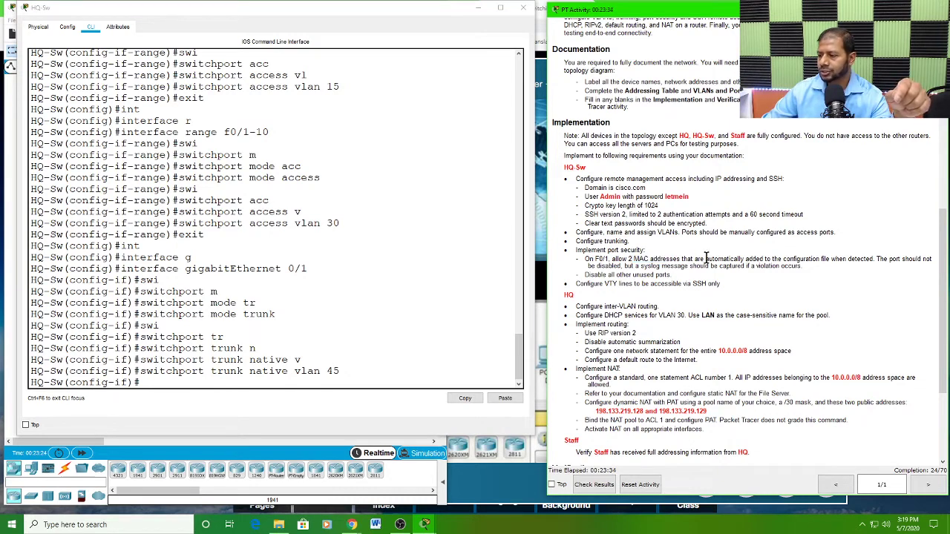
{"action": "left_click_drag", "start_coordinate": [706, 258], "coordinate": [763, 257]}
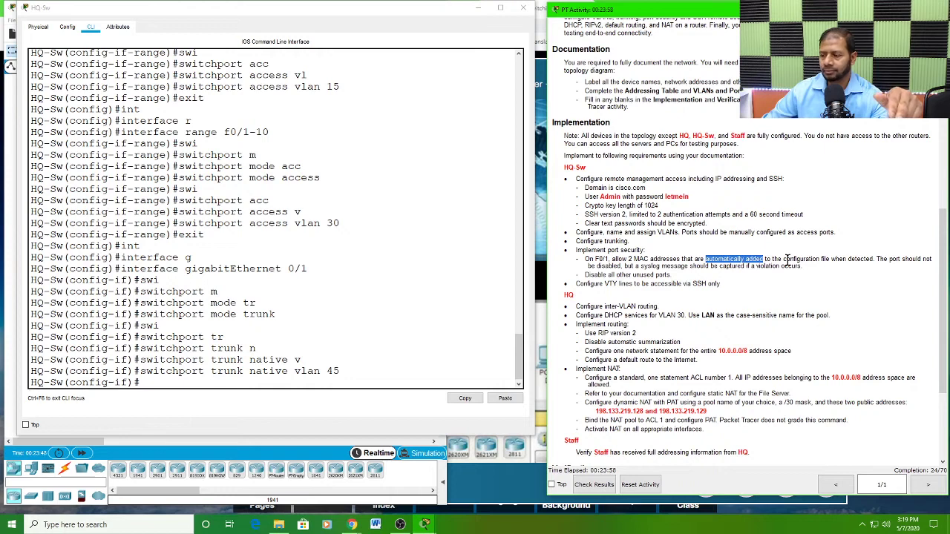
{"action": "left_click", "coordinate": [629, 258]}
{"action": "left_click_drag", "start_coordinate": [630, 258], "coordinate": [874, 256]}
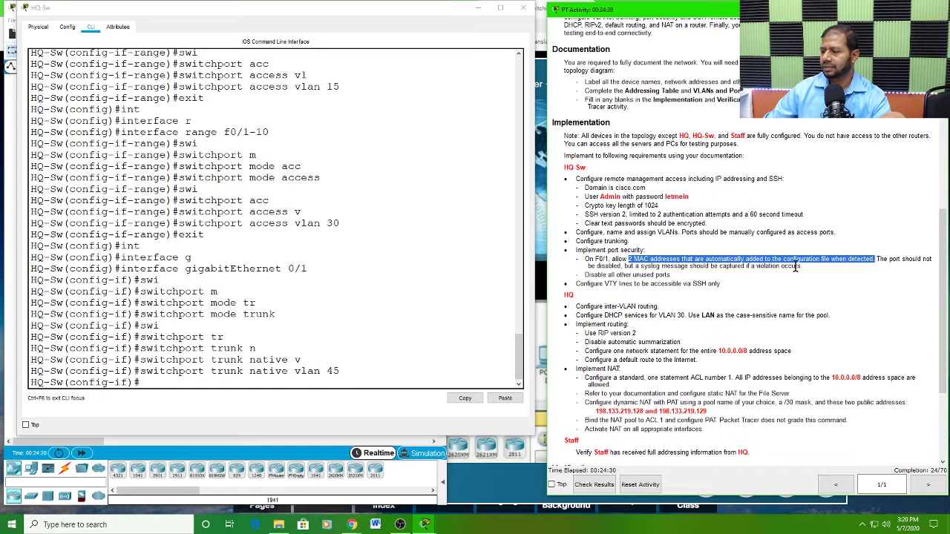
{"action": "left_click_drag", "start_coordinate": [802, 266], "coordinate": [742, 265]}
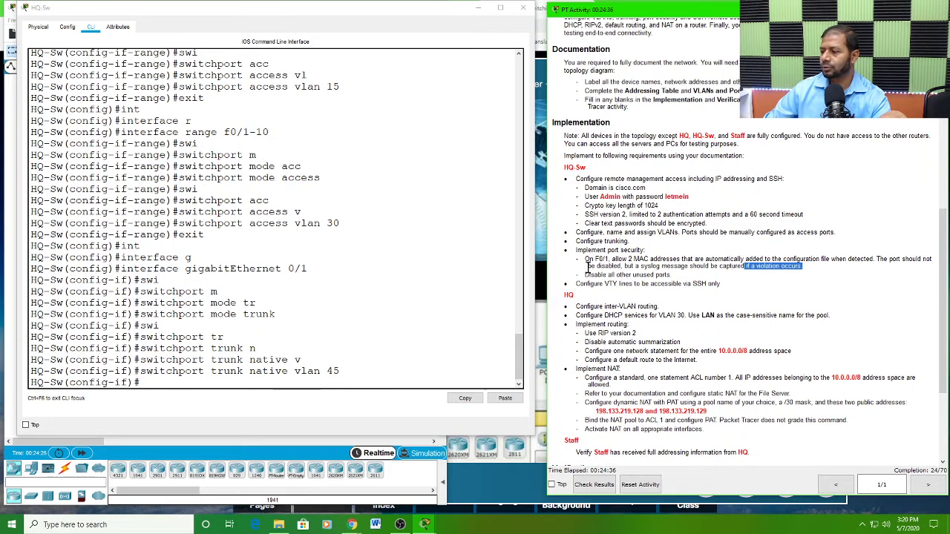
{"action": "left_click_drag", "start_coordinate": [625, 265], "coordinate": [748, 269]}
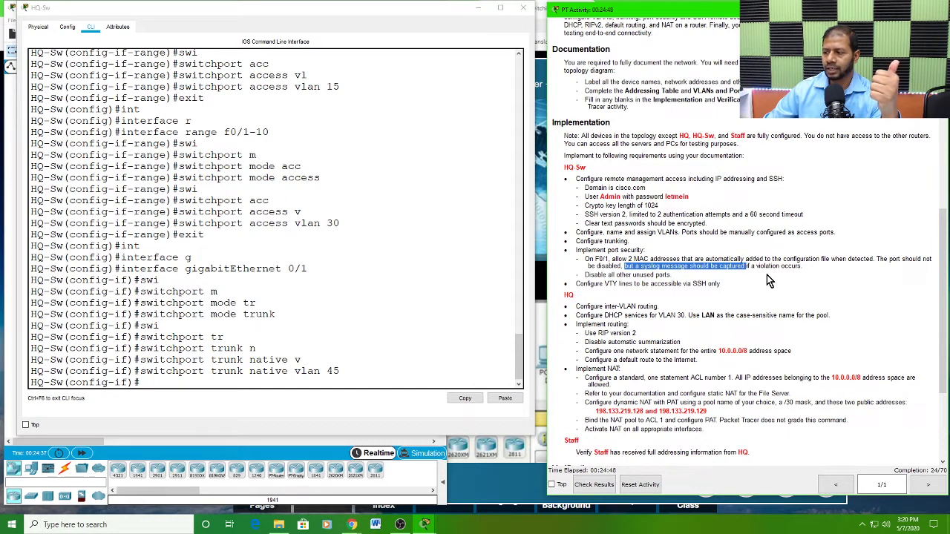
{"action": "left_click", "coordinate": [773, 269]}
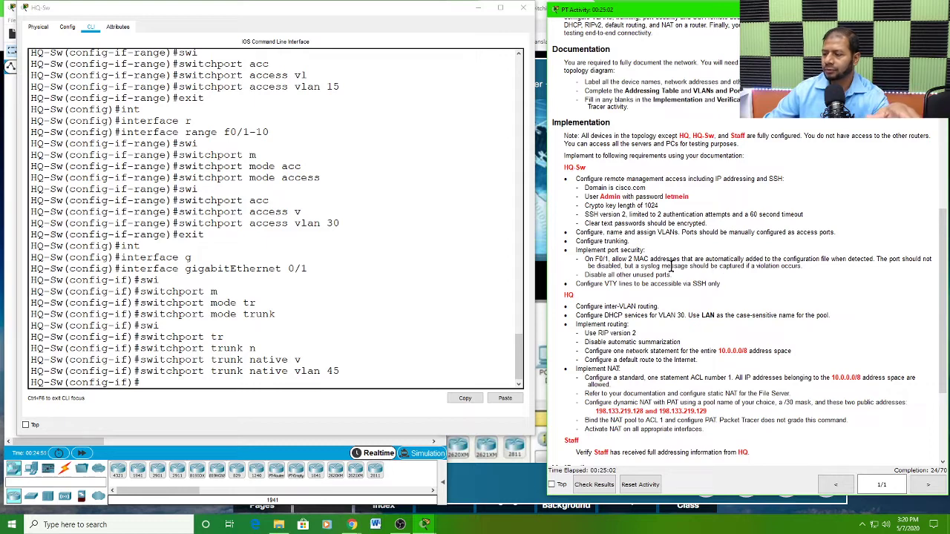
{"action": "left_click_drag", "start_coordinate": [641, 265], "coordinate": [807, 270]}
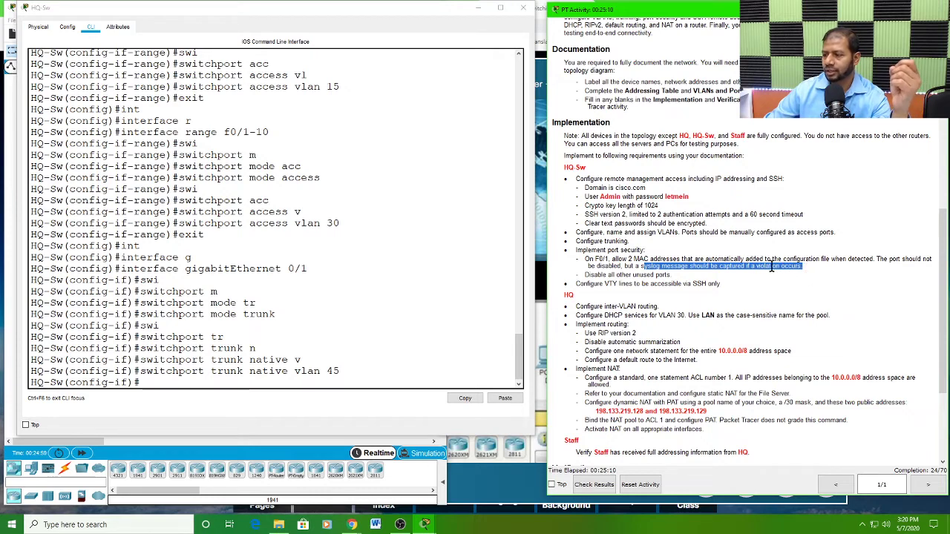
{"action": "left_click", "coordinate": [185, 371]}
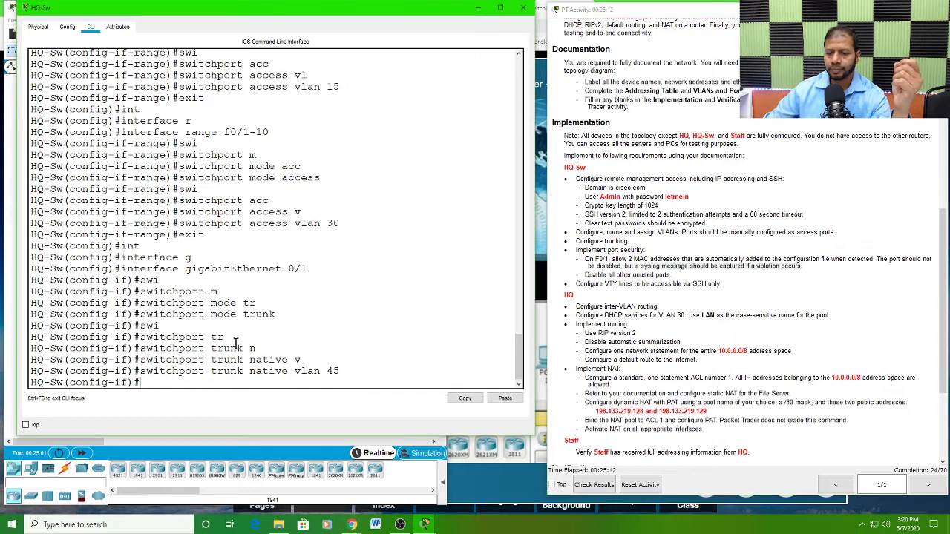
Step: Leave the GigabitEthernet 0/1 configuration on HQ-Sw and enter interface configuration for FastEthernet 0/1
{"action": "key", "text": "Return"}
{"action": "key", "text": "Return"}
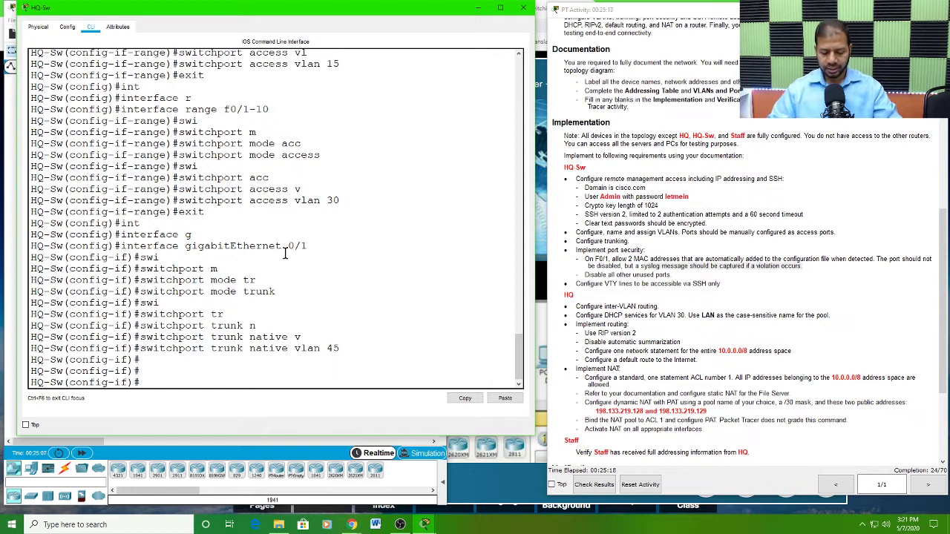
{"action": "type", "text": "exit"}
{"action": "key", "text": "Return"}
{"action": "key", "text": "Return"}
{"action": "key", "text": "Return"}
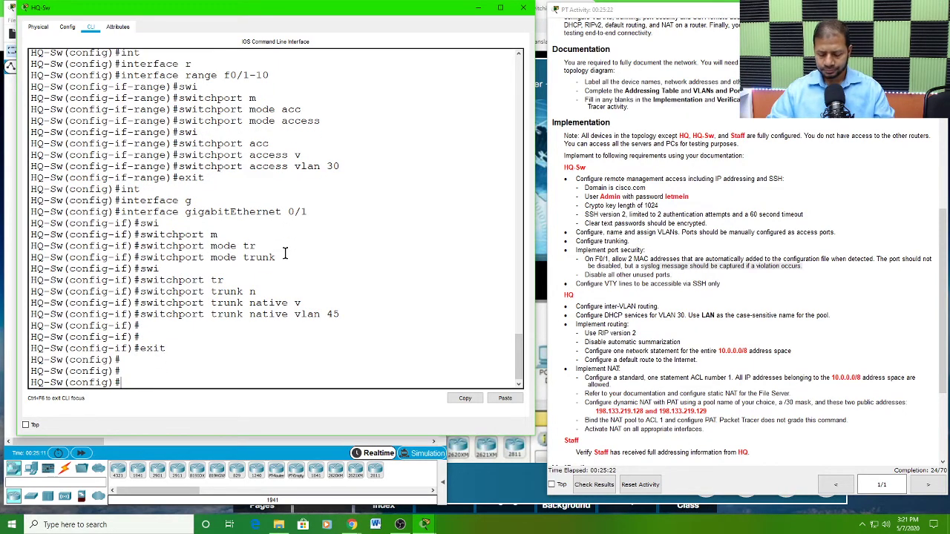
{"action": "type", "text": "i"}
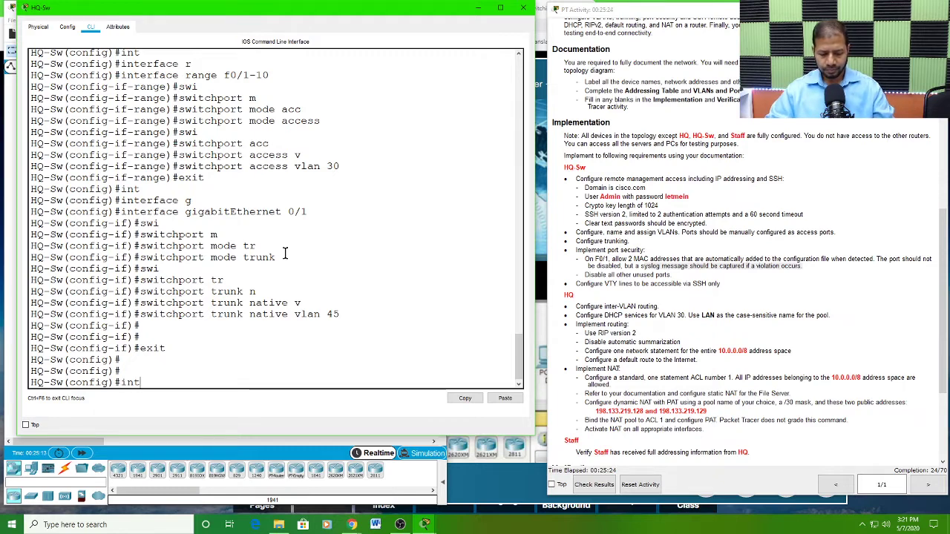
{"action": "type", "text": "nt"}
{"action": "key", "text": "Tab"}
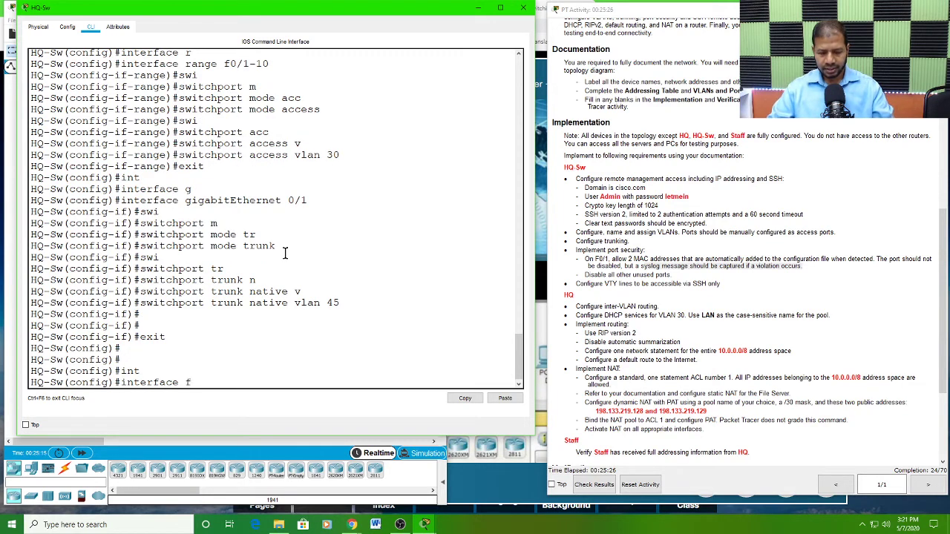
{"action": "type", "text": "f"}
{"action": "key", "text": "Tab"}
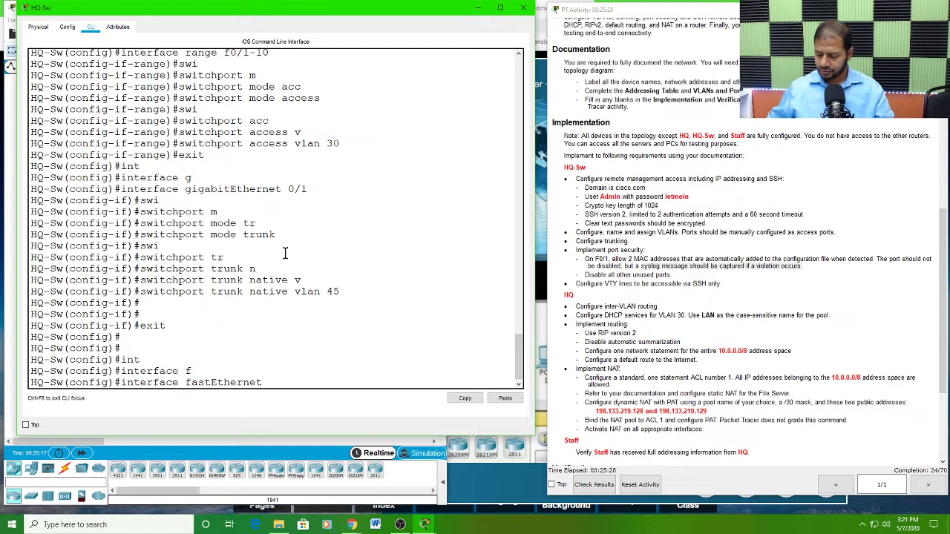
{"action": "type", "text": "0/1"}
{"action": "key", "text": "Return"}
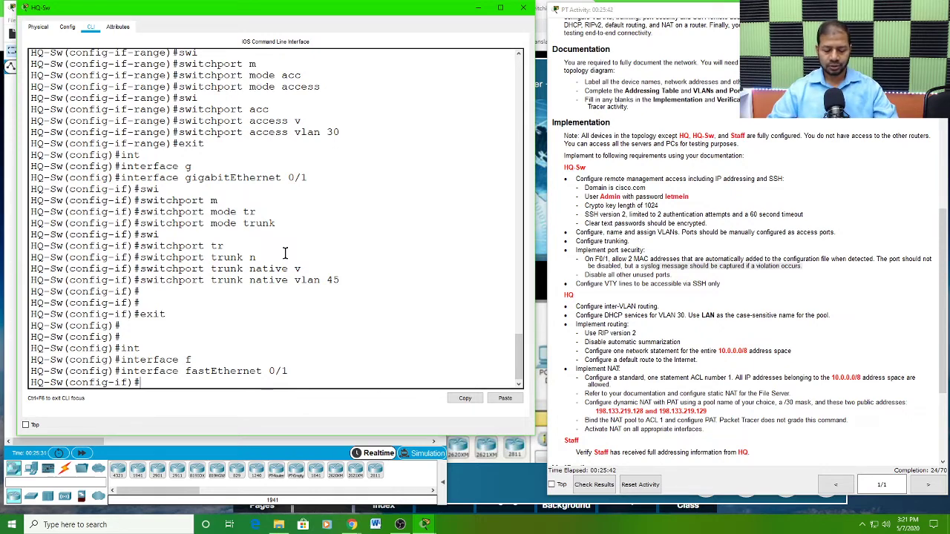
Step: Enable port security on HQ-Sw's FastEthernet 0/1 interface
{"action": "type", "text": "swi"}
{"action": "key", "text": "Tab"}
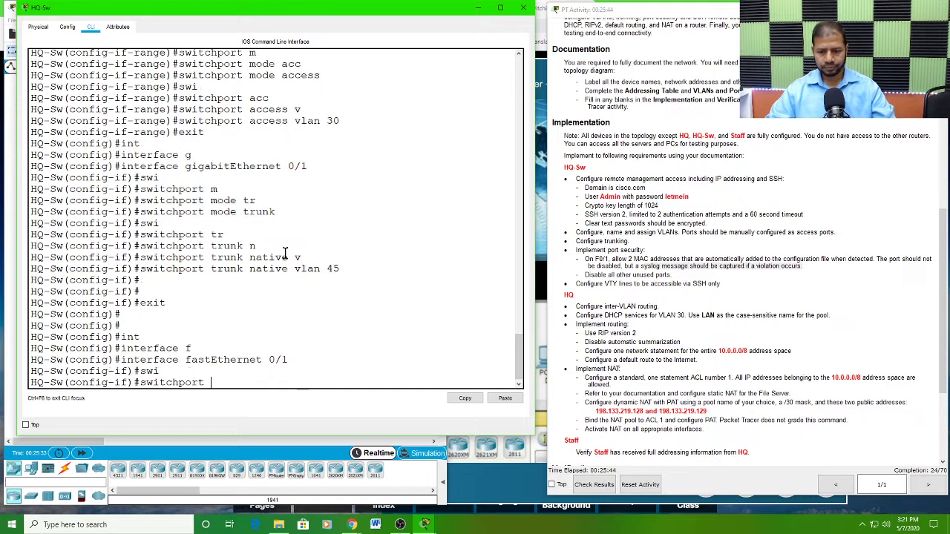
{"action": "type", "text": "p"}
{"action": "key", "text": "Tab"}
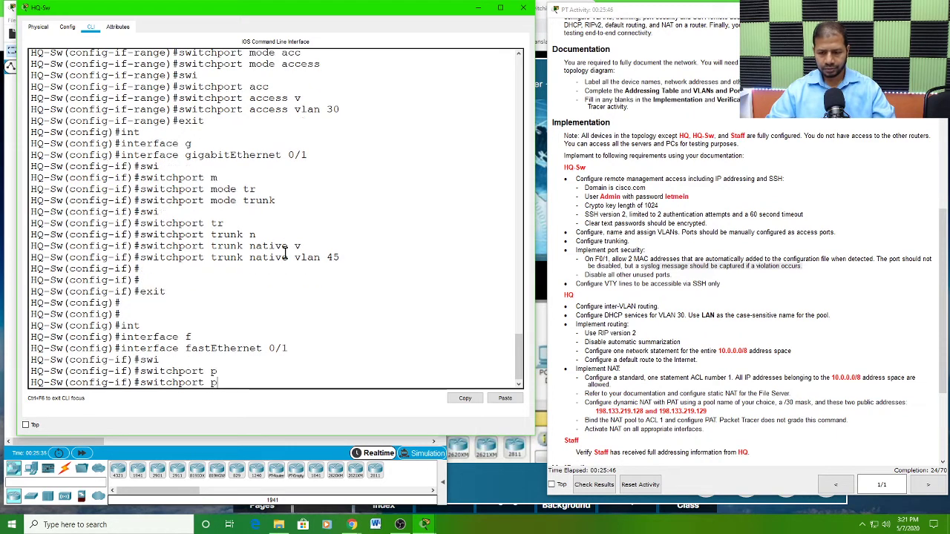
{"action": "type", "text": "o"}
{"action": "key", "text": "Tab"}
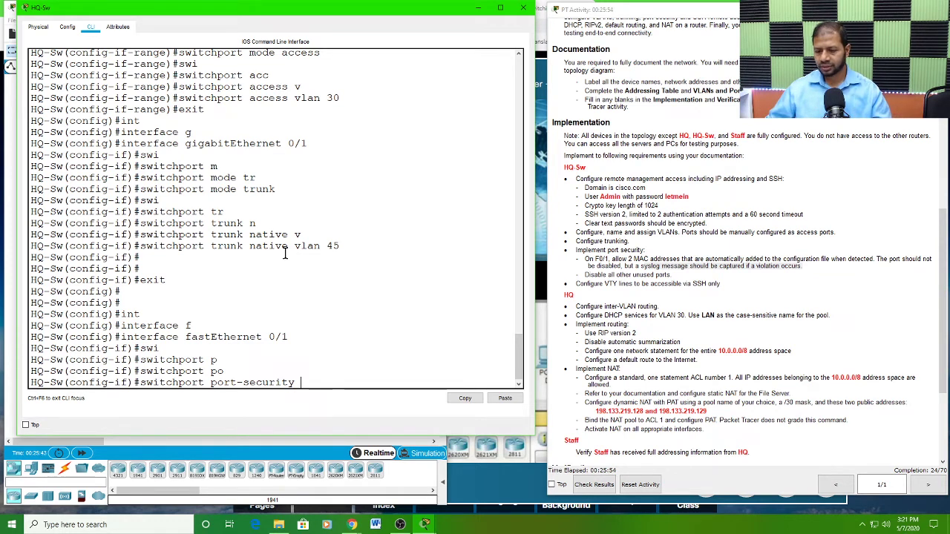
{"action": "key", "text": "Return"}
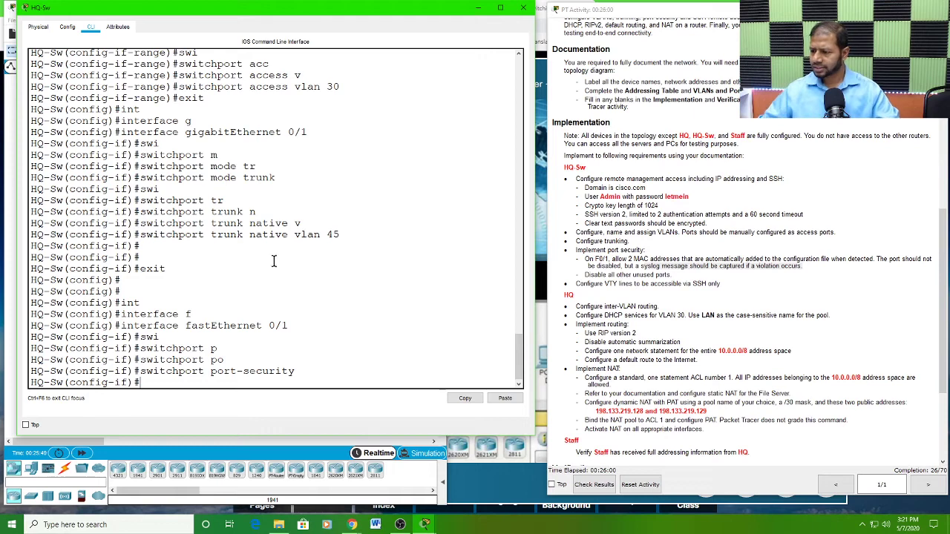
Step: Check the MAC address requirement in the instructions and set the port security maximum on FastEthernet 0/1 to 2
{"action": "left_click_drag", "start_coordinate": [629, 259], "coordinate": [874, 259]}
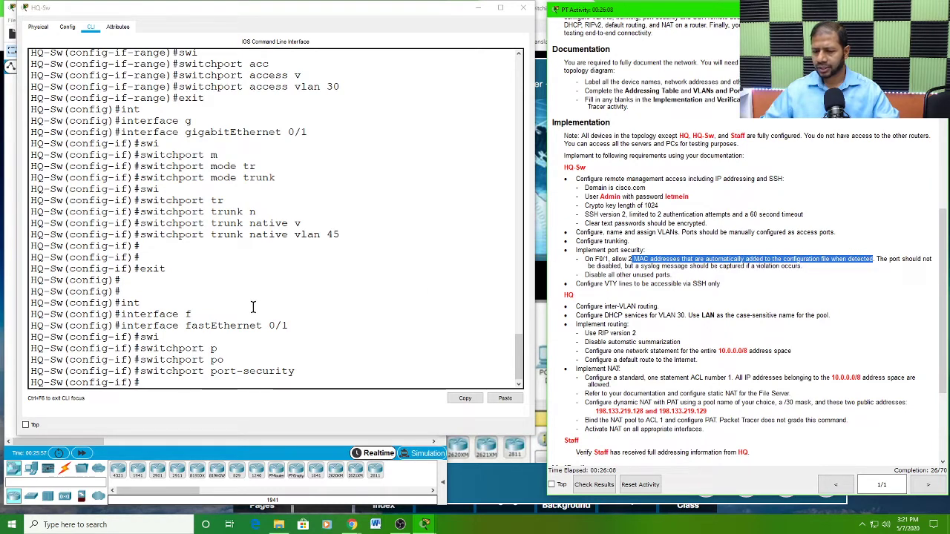
{"action": "left_click", "coordinate": [163, 380]}
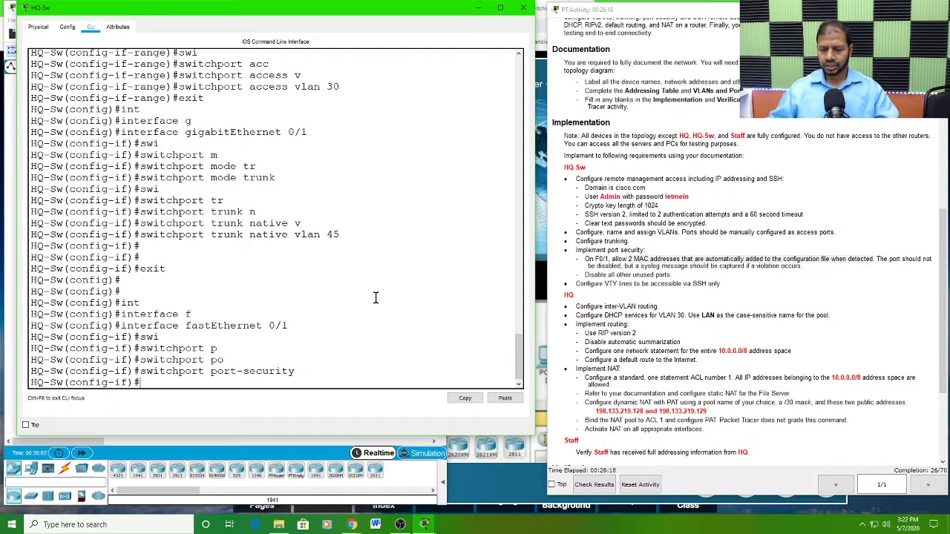
{"action": "type", "text": "sw"}
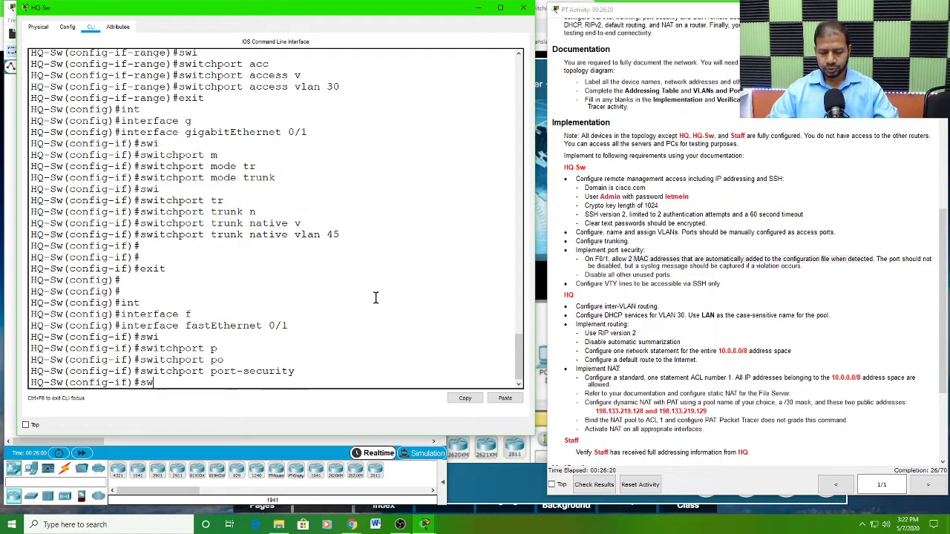
{"action": "type", "text": "i"}
{"action": "key", "text": "Tab"}
{"action": "type", "text": "p"}
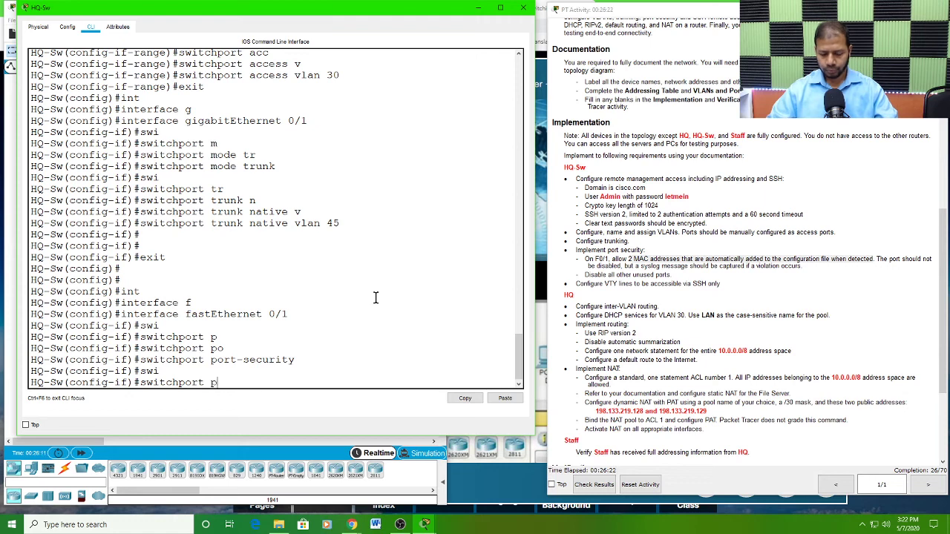
{"action": "type", "text": "o"}
{"action": "key", "text": "Tab"}
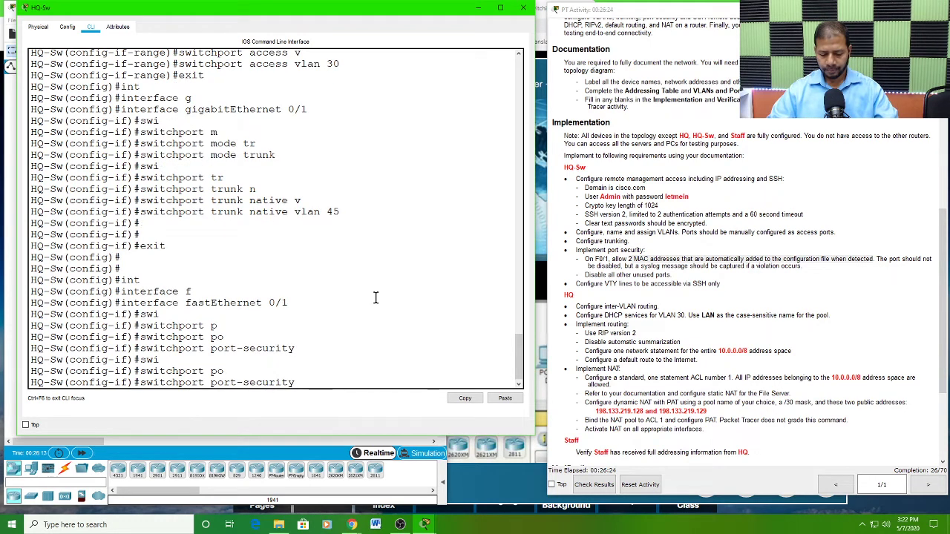
{"action": "type", "text": "max"}
{"action": "key", "text": "Tab"}
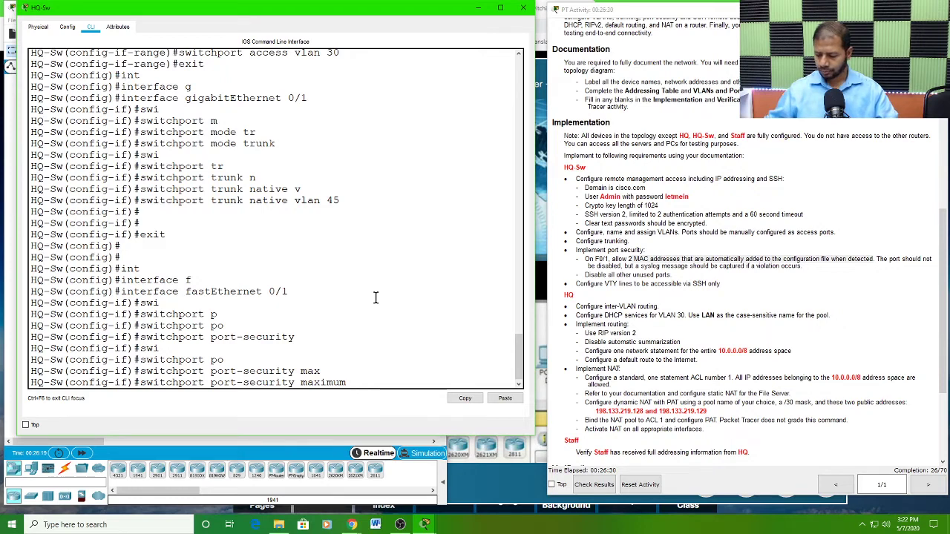
{"action": "type", "text": "2"}
{"action": "key", "text": "Return"}
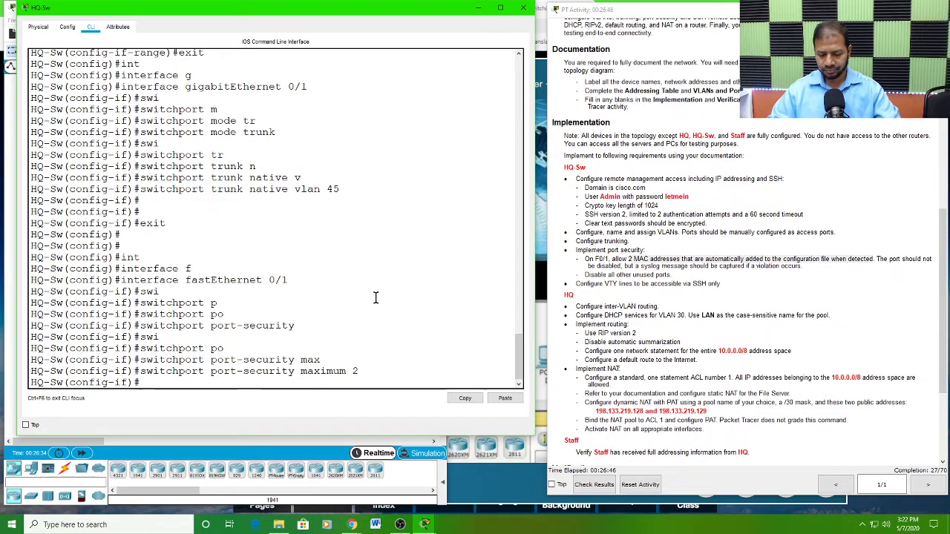
Step: Turn on sticky MAC address learning for port security on FastEthernet 0/1
{"action": "type", "text": "swi"}
{"action": "key", "text": "Tab"}
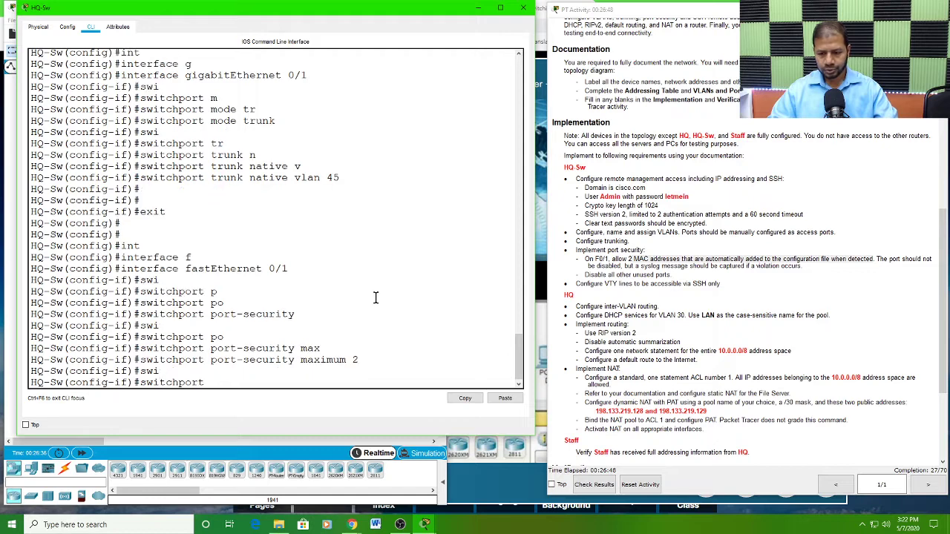
{"action": "type", "text": "po"}
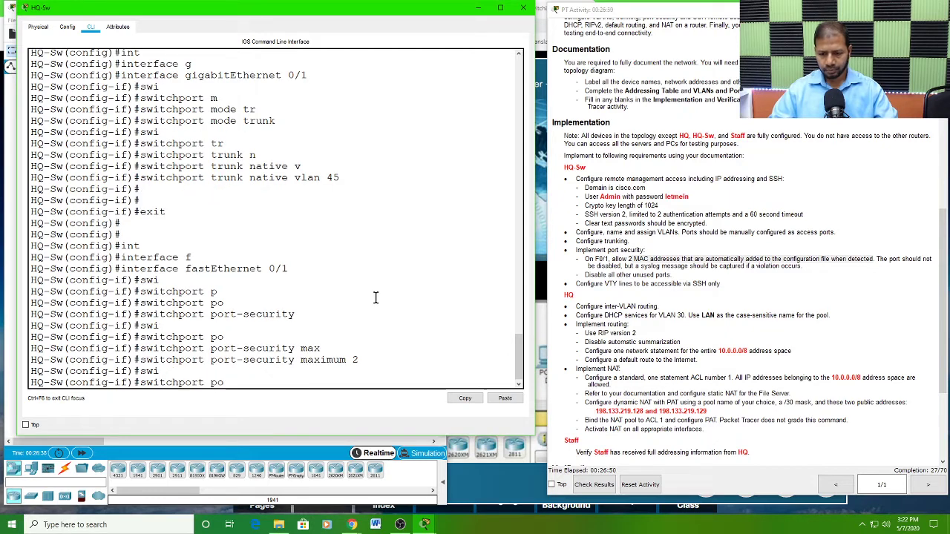
{"action": "key", "text": "Tab"}
{"action": "type", "text": "mac"}
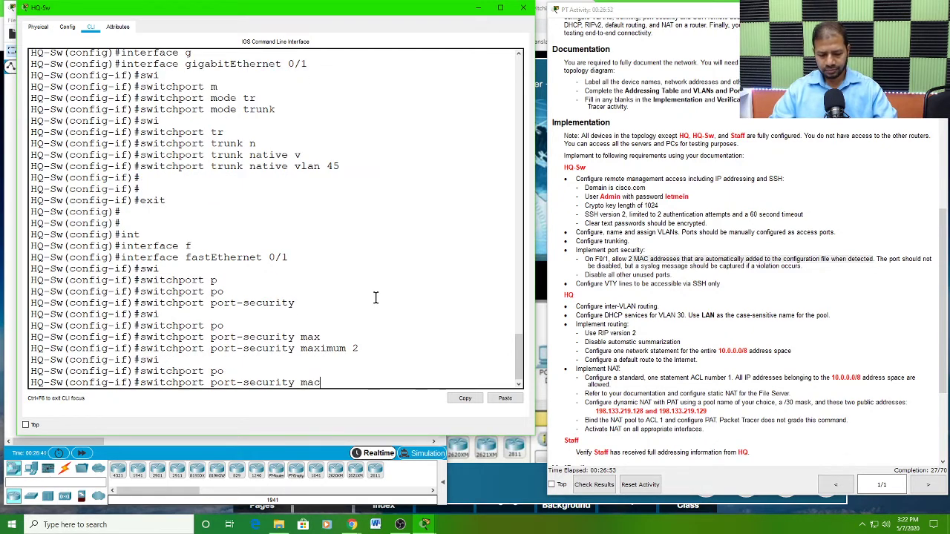
{"action": "key", "text": "Tab"}
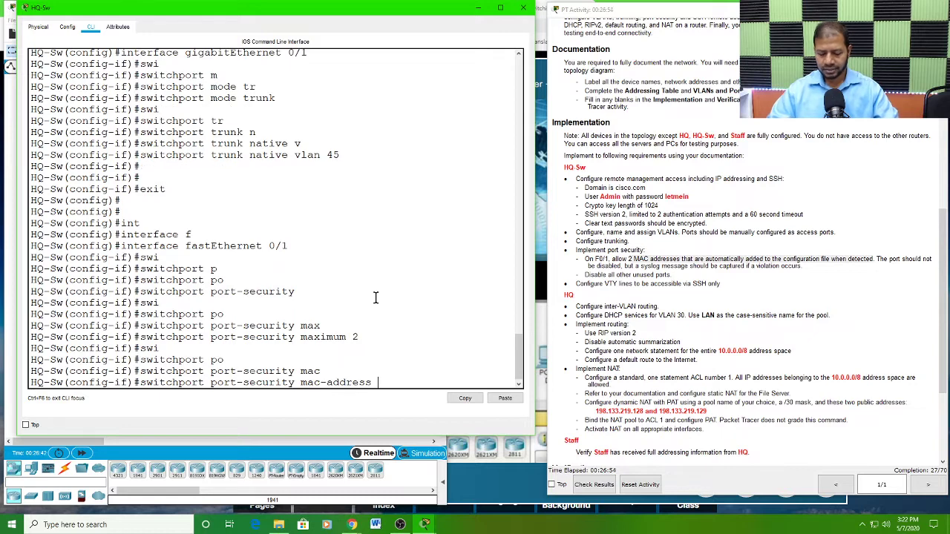
{"action": "type", "text": "stiu"}
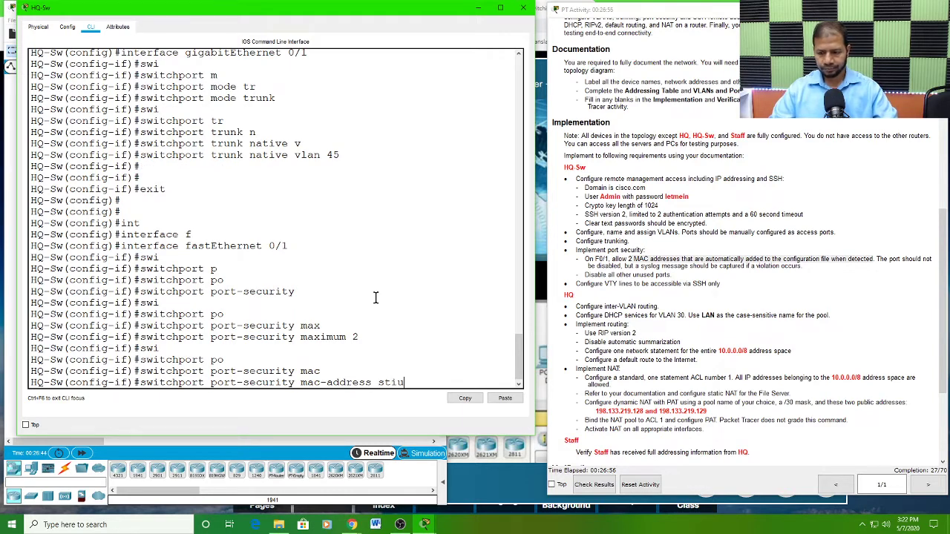
{"action": "key", "text": "Tab"}
{"action": "key", "text": "Tab"}
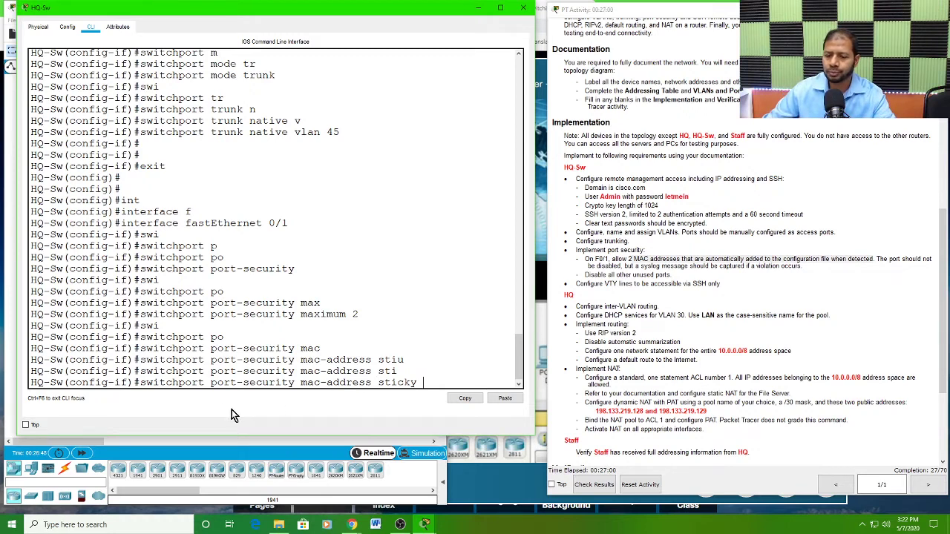
{"action": "left_click_drag", "start_coordinate": [139, 382], "coordinate": [417, 384]}
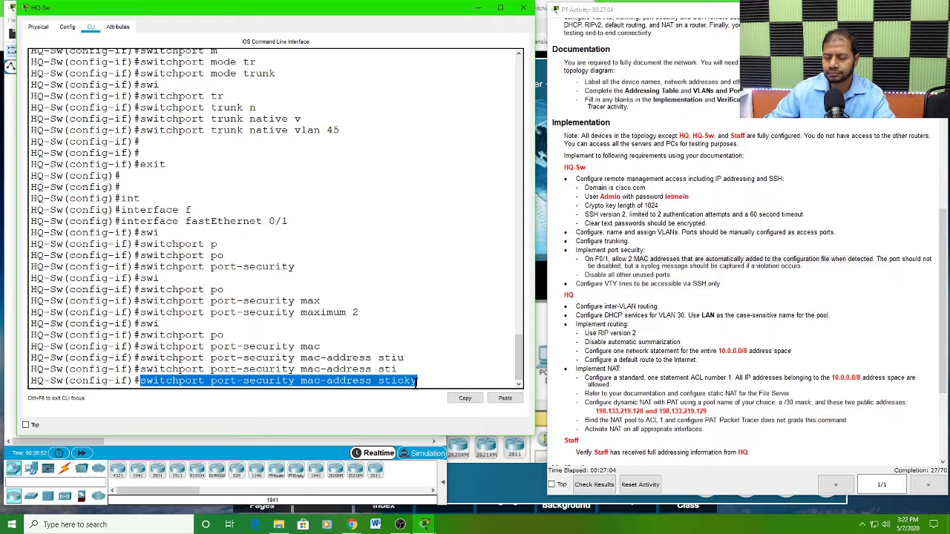
{"action": "left_click", "coordinate": [426, 380]}
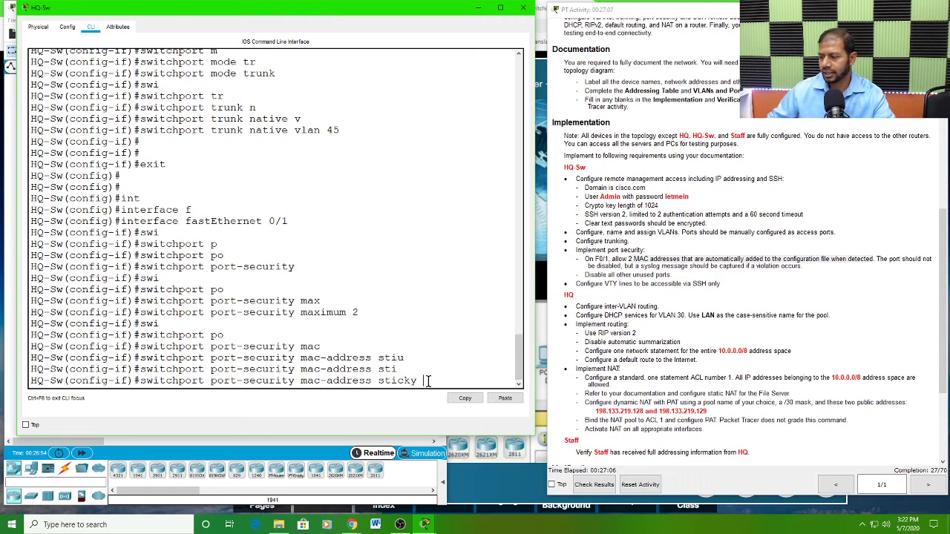
{"action": "key", "text": "Return"}
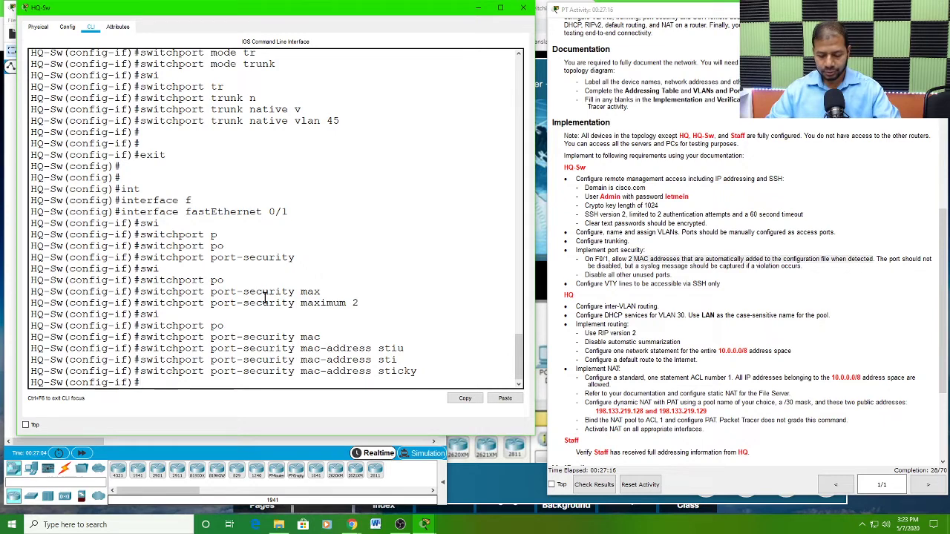
Step: Set the port security violation mode on FastEthernet 0/1 to restrict
{"action": "type", "text": "swi"}
{"action": "key", "text": "Tab"}
{"action": "type", "text": "po"}
{"action": "key", "text": "Tab"}
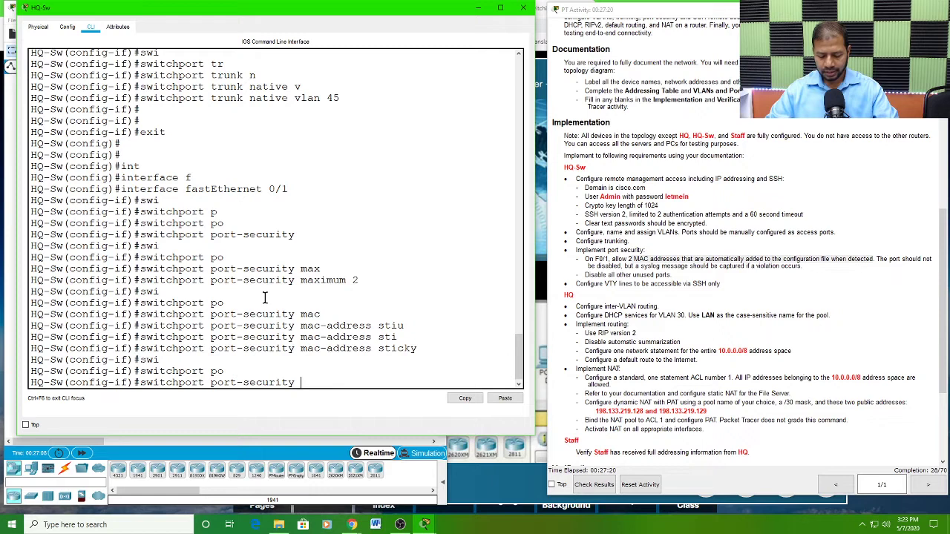
{"action": "type", "text": "vio"}
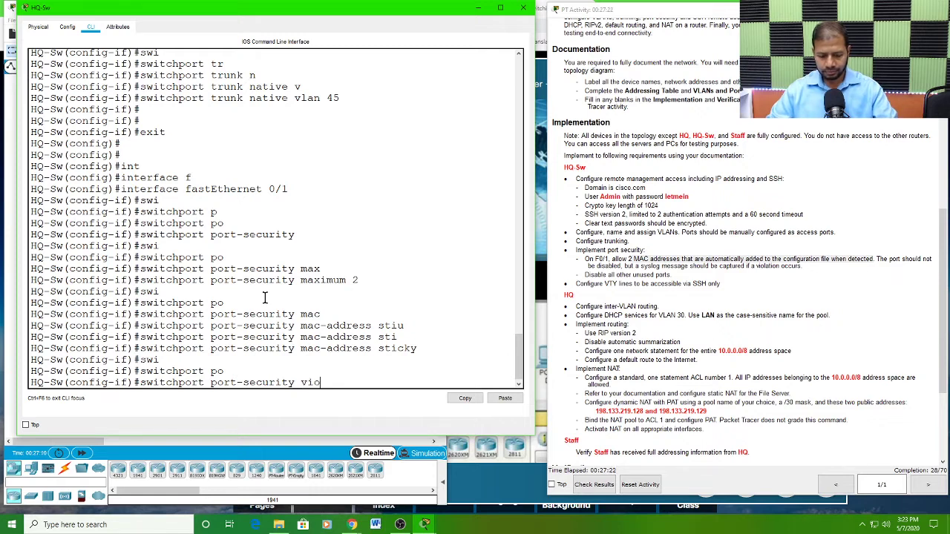
{"action": "key", "text": "Tab"}
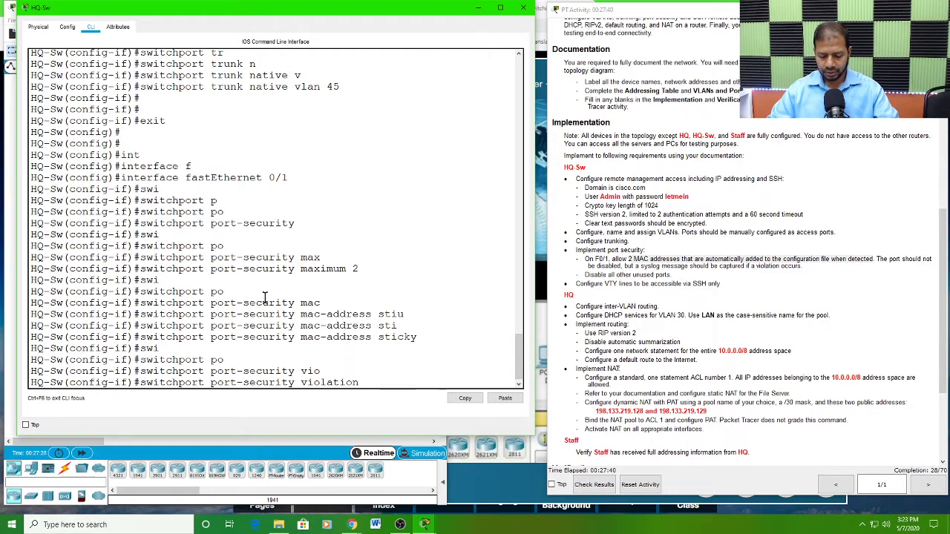
{"action": "type", "text": "re"}
{"action": "key", "text": "Tab"}
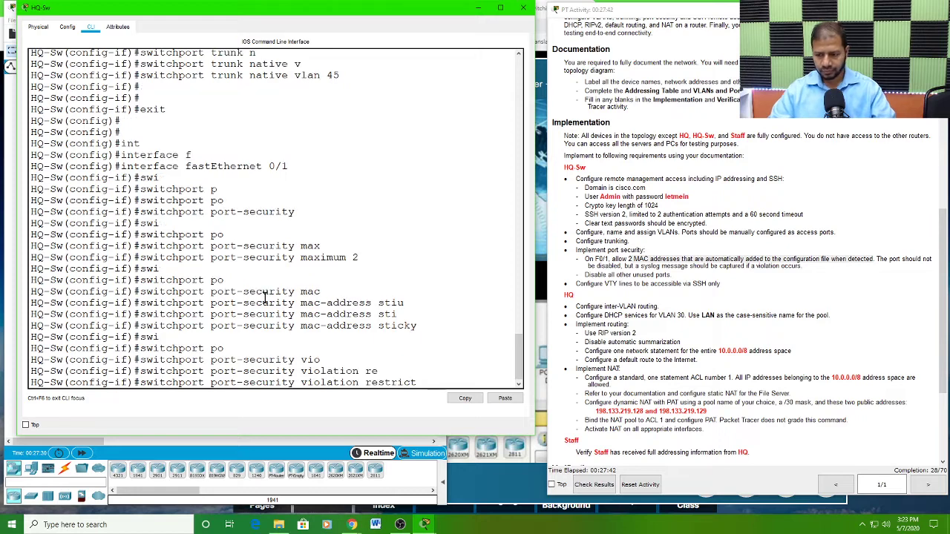
{"action": "key", "text": "Return"}
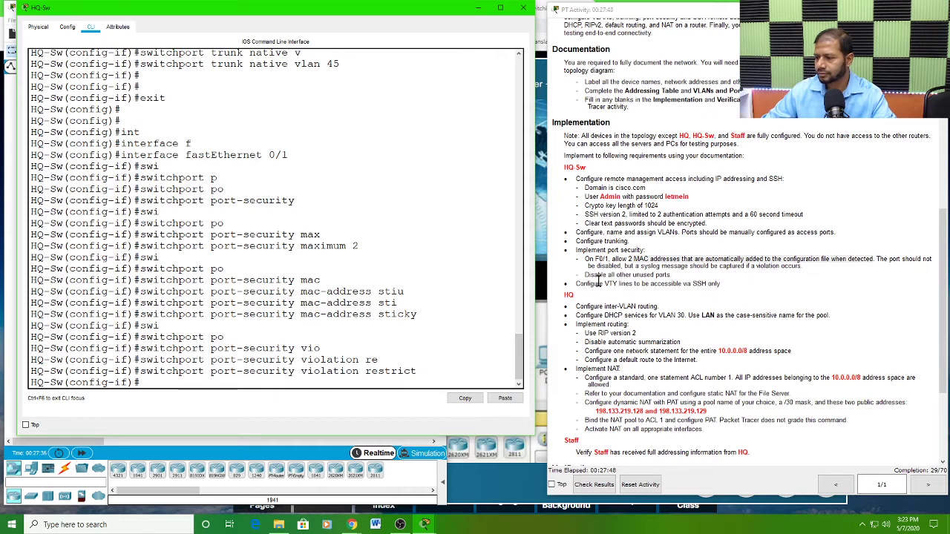
Step: Examine the unused-ports requirement and the VLANs and Port Assignments Table to determine which HQ-Sw ports are unassigned
{"action": "left_click_drag", "start_coordinate": [585, 274], "coordinate": [668, 276]}
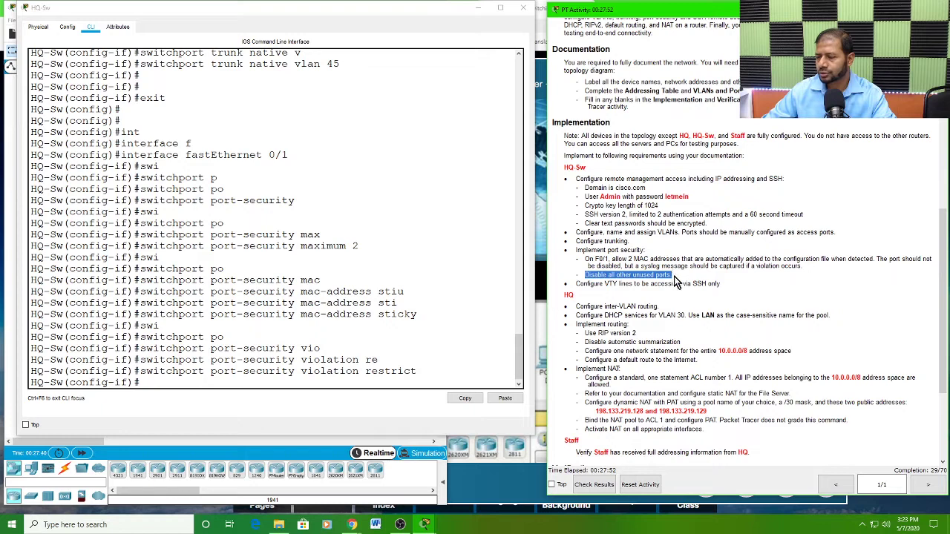
{"action": "scroll", "coordinate": [676, 282], "scroll_direction": "up", "scroll_amount": 9}
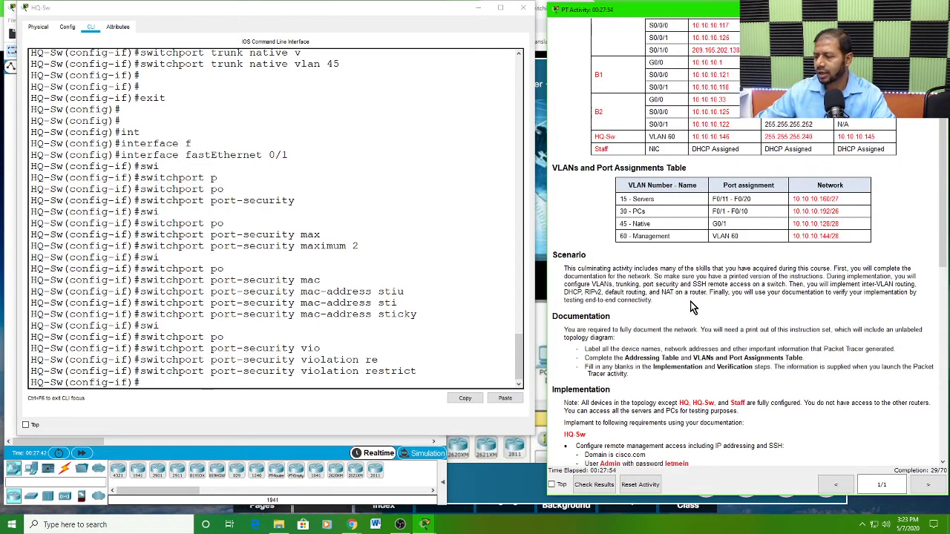
{"action": "scroll", "coordinate": [690, 307], "scroll_direction": "up", "scroll_amount": 3}
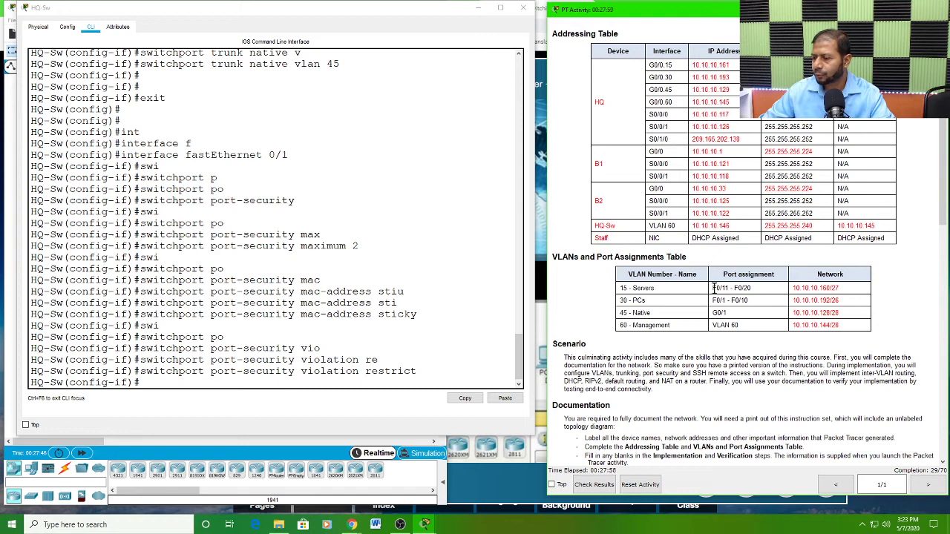
{"action": "mouse_move", "coordinate": [712, 299]}
{"action": "left_mouse_down"}
{"action": "mouse_move", "coordinate": [750, 300]}
{"action": "mouse_move", "coordinate": [754, 288]}
{"action": "mouse_move", "coordinate": [739, 301]}
{"action": "mouse_move", "coordinate": [709, 295]}
{"action": "left_mouse_up"}
{"action": "left_click", "coordinate": [714, 288]}
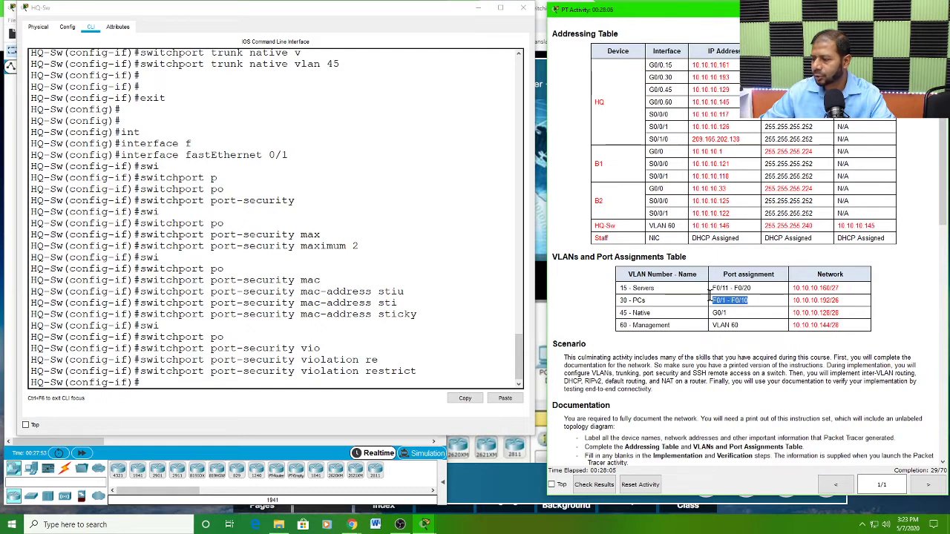
{"action": "left_click", "coordinate": [752, 300]}
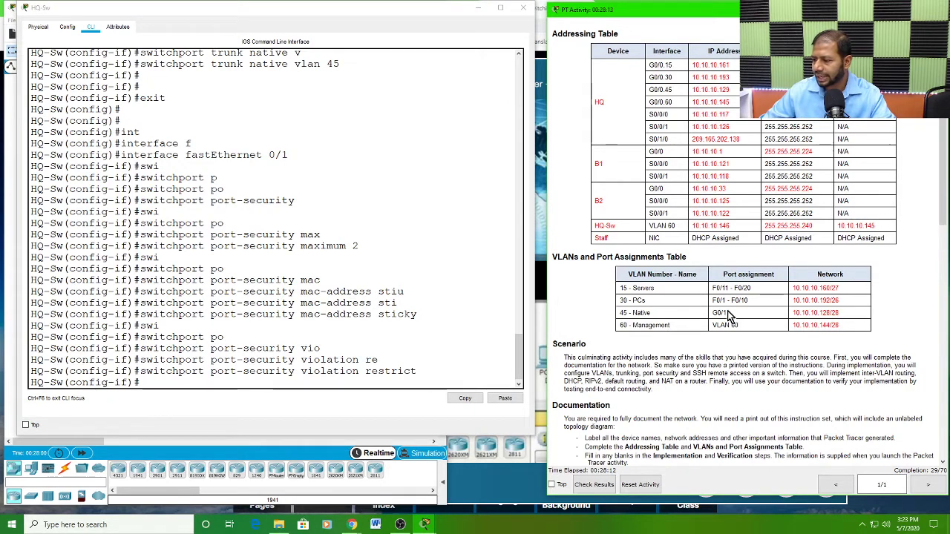
{"action": "double_click", "coordinate": [727, 314]}
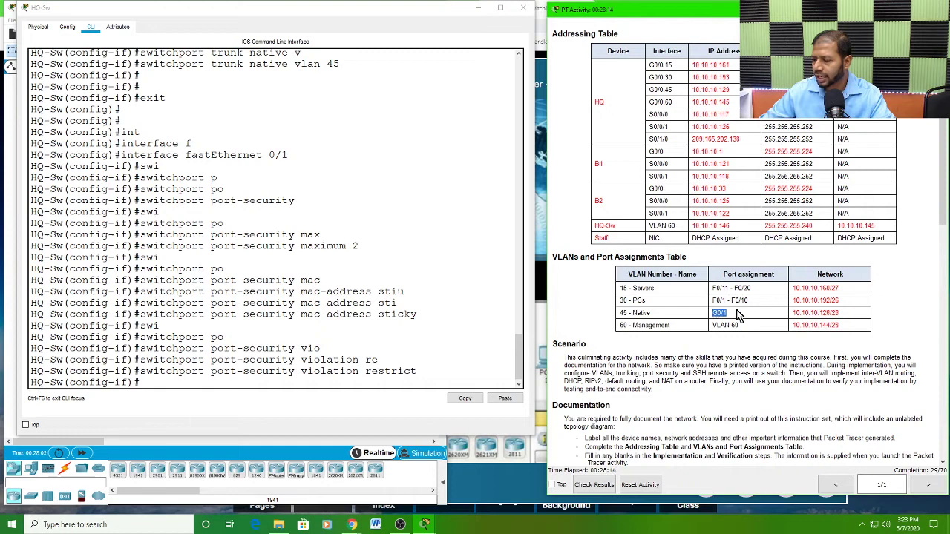
{"action": "left_click", "coordinate": [740, 316]}
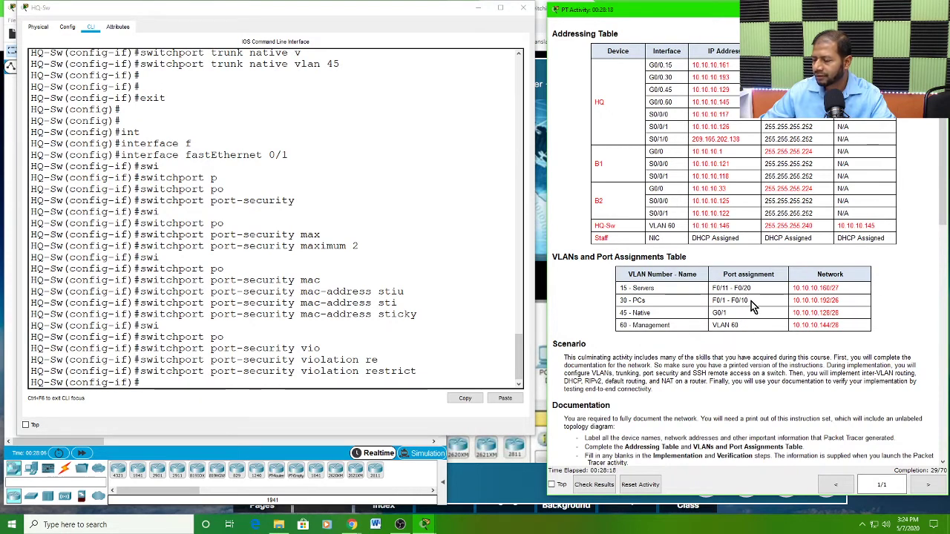
{"action": "left_click_drag", "start_coordinate": [714, 288], "coordinate": [722, 301]}
{"action": "left_click", "coordinate": [726, 307]}
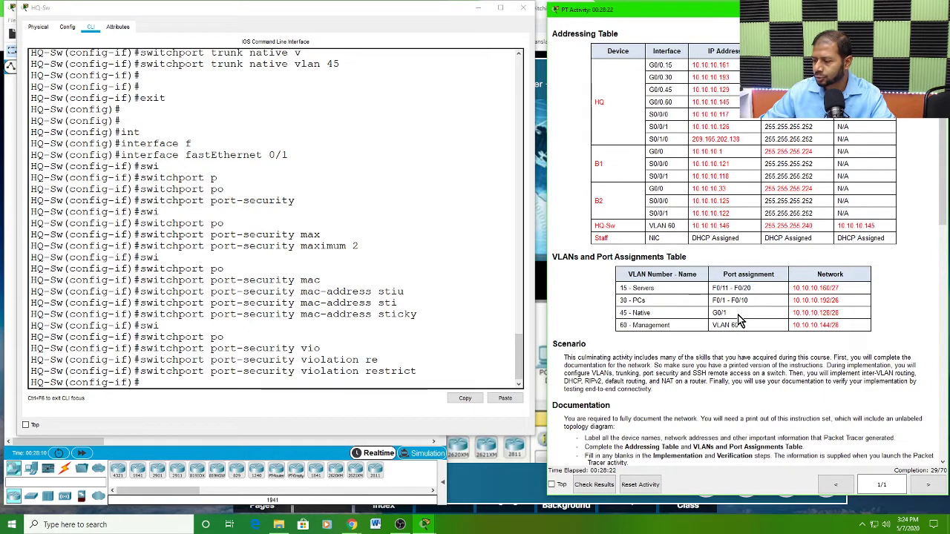
Step: Leave HQ-Sw's FastEthernet 0/1 interface configuration and return to global configuration mode
{"action": "left_click", "coordinate": [154, 381]}
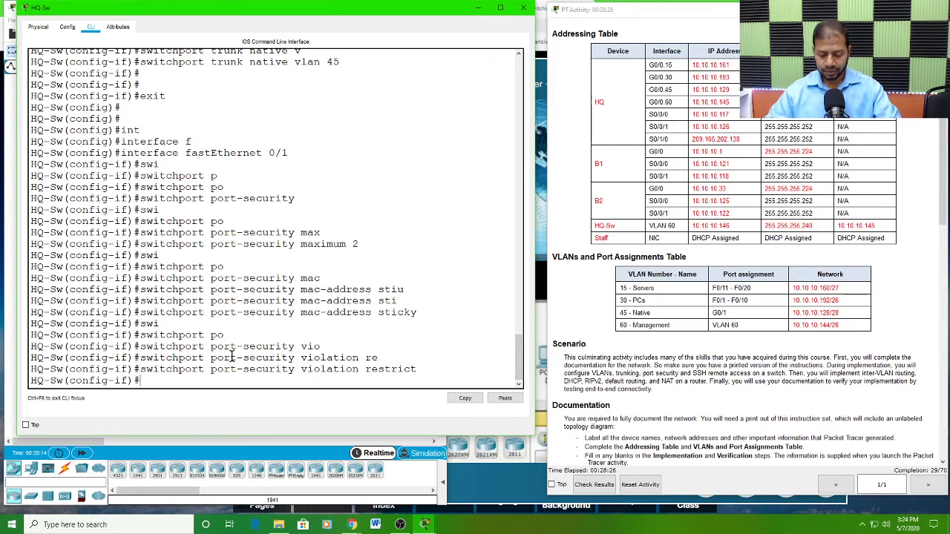
{"action": "type", "text": "exit"}
{"action": "key", "text": "Return"}
{"action": "key", "text": "Return"}
{"action": "key", "text": "Return"}
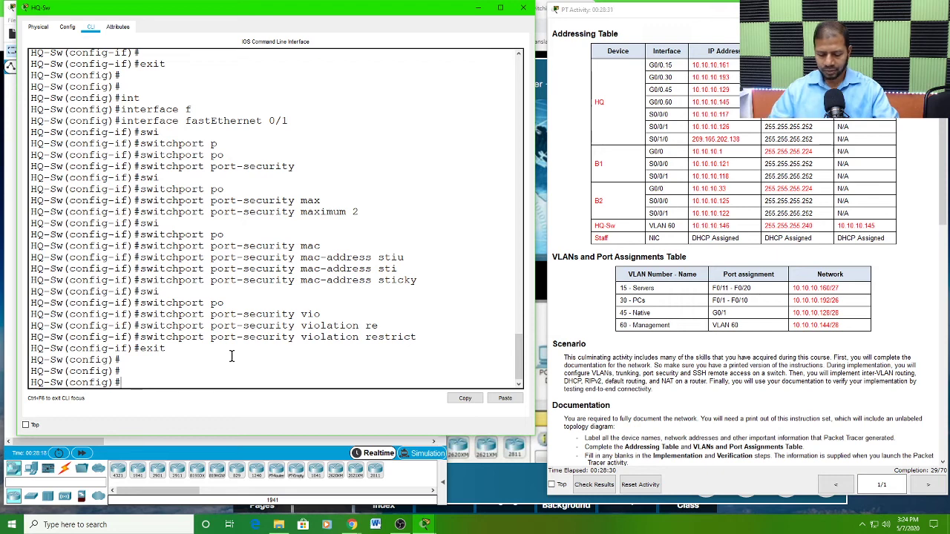
Step: Shut down the unused HQ-Sw interface range f0/21-24,g0/2 and return to global configuration mode
{"action": "type", "text": "int"}
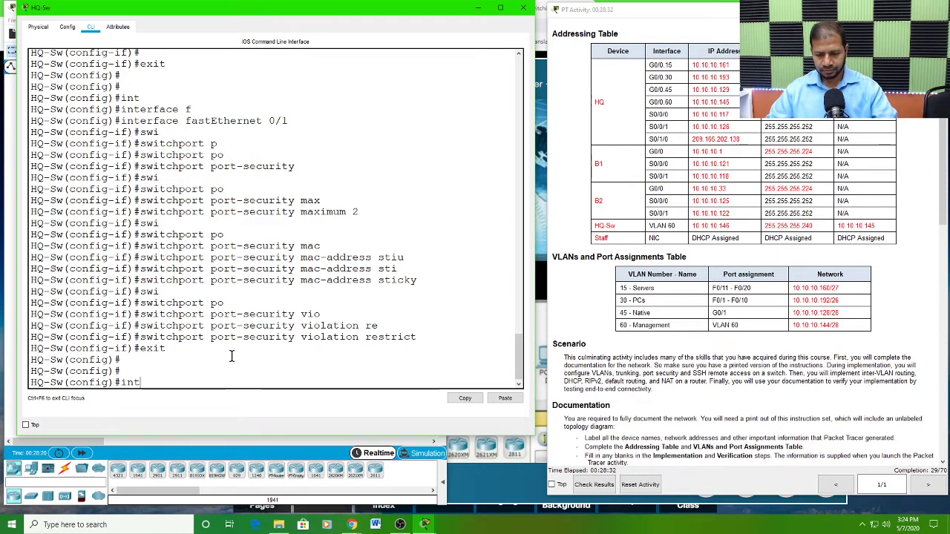
{"action": "key", "text": "Tab"}
{"action": "type", "text": "r"}
{"action": "key", "text": "Tab"}
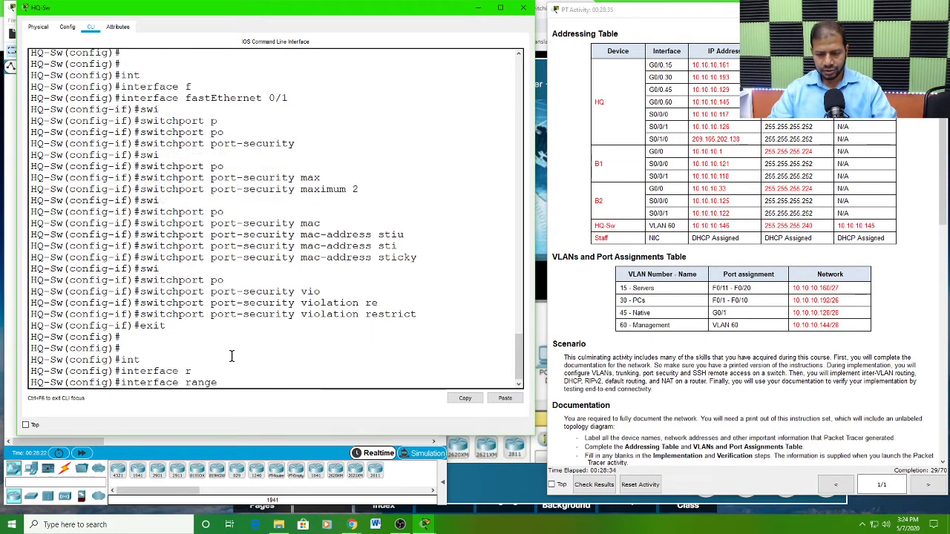
{"action": "type", "text": "f0"}
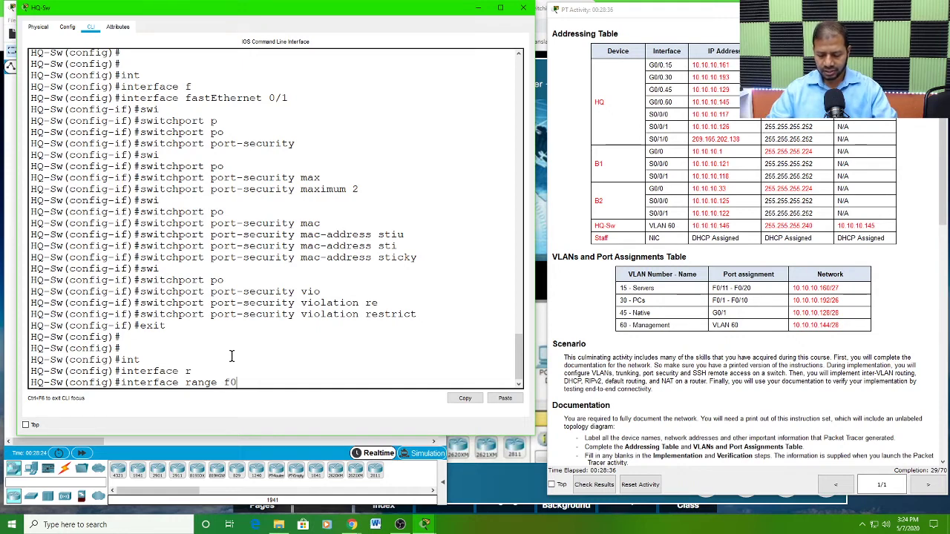
{"action": "type", "text": "/21"}
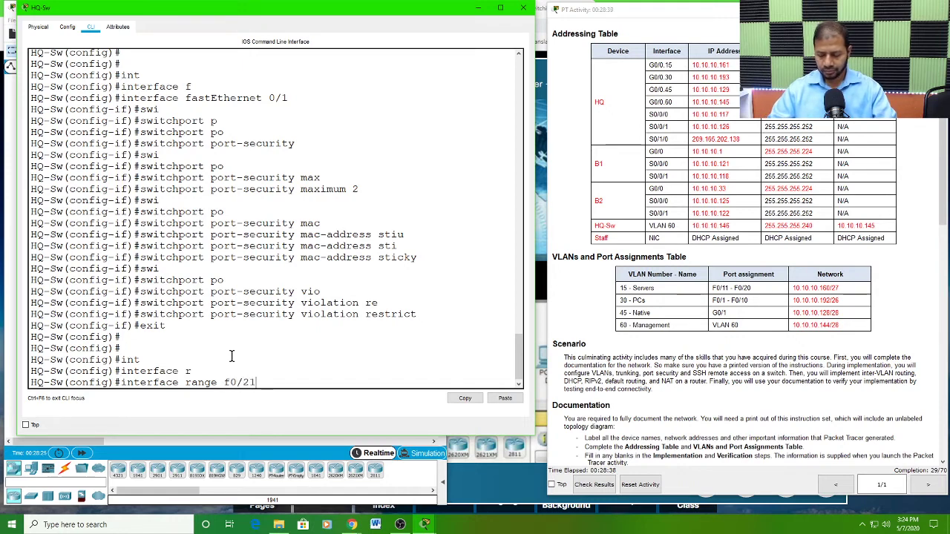
{"action": "type", "text": "-24"}
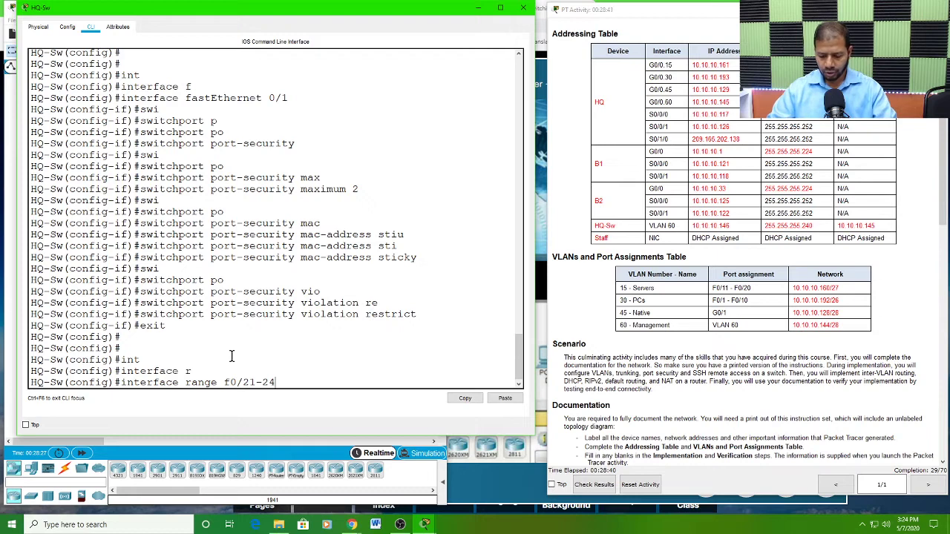
{"action": "type", "text": ",g0"}
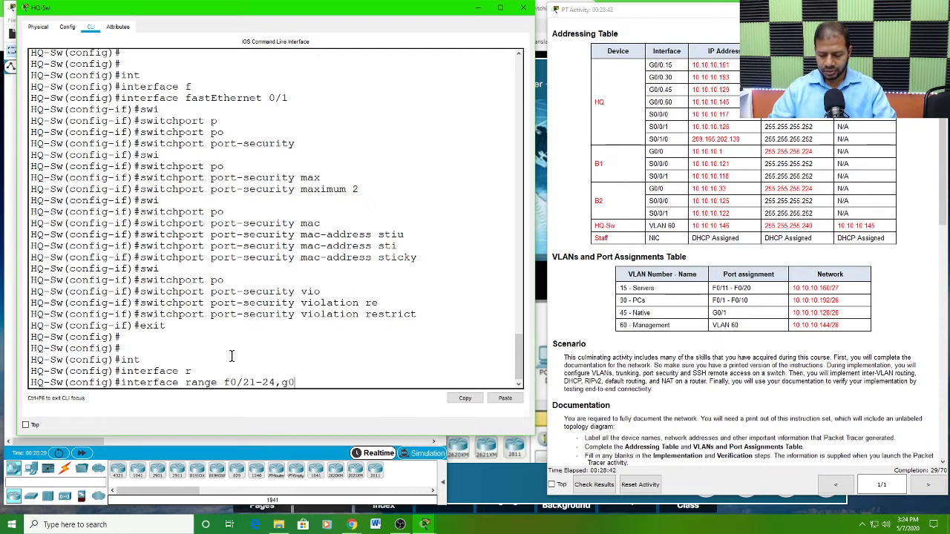
{"action": "type", "text": "/2"}
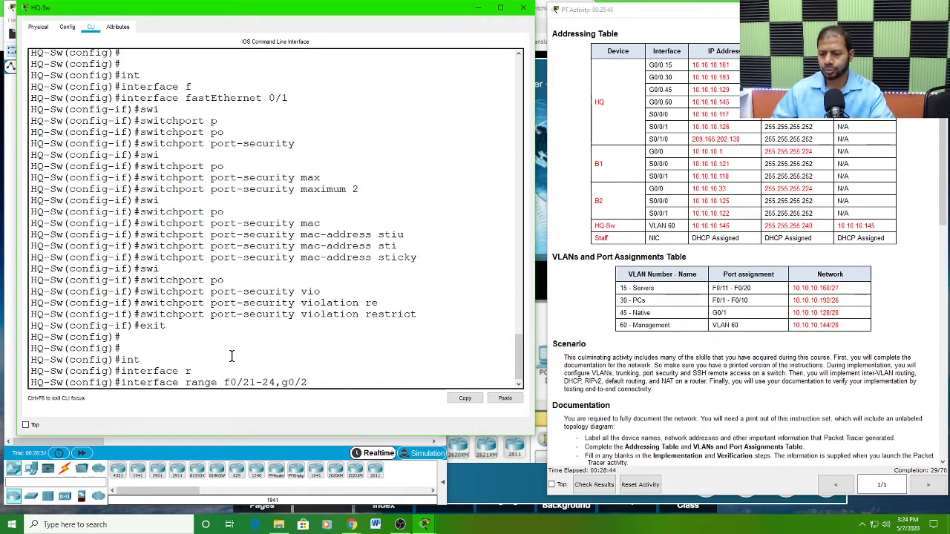
{"action": "key", "text": "Return"}
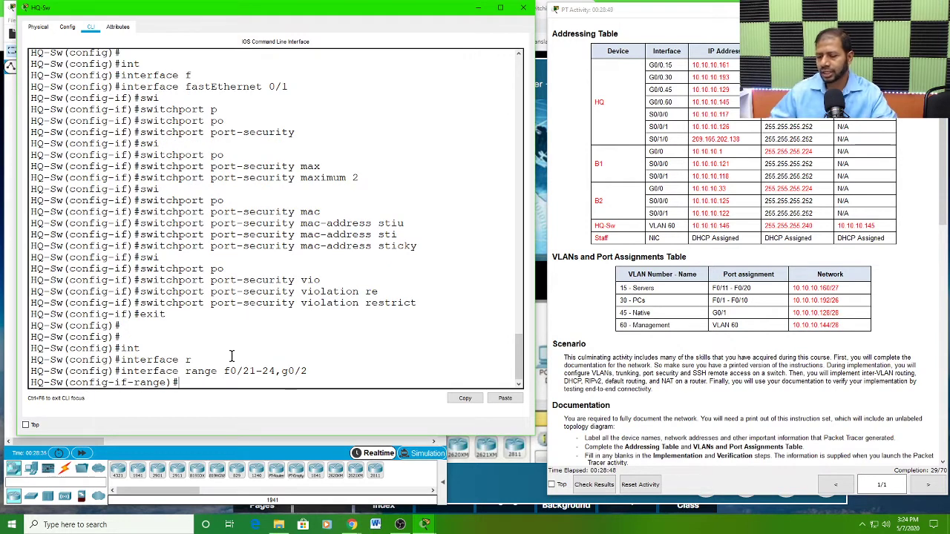
{"action": "type", "text": "shu"}
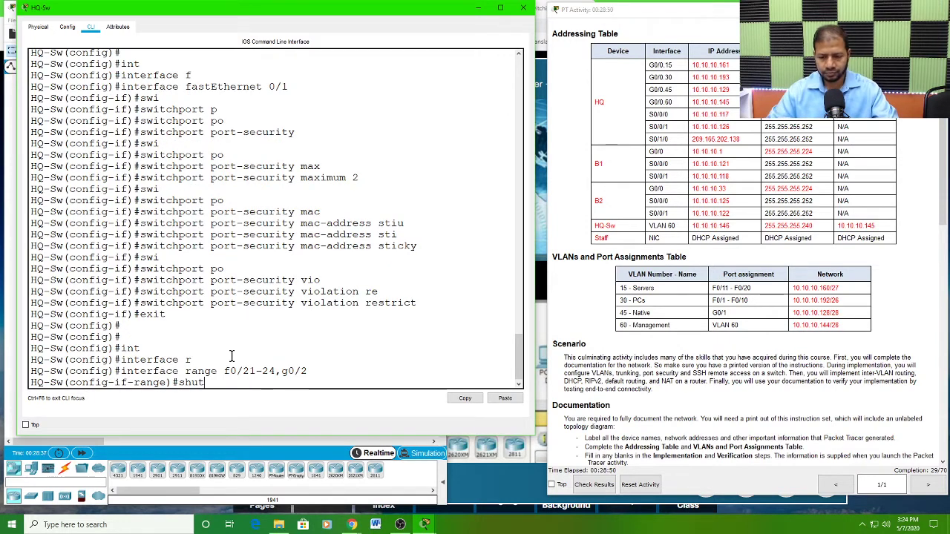
{"action": "type", "text": "t"}
{"action": "key", "text": "Tab"}
{"action": "key", "text": "Return"}
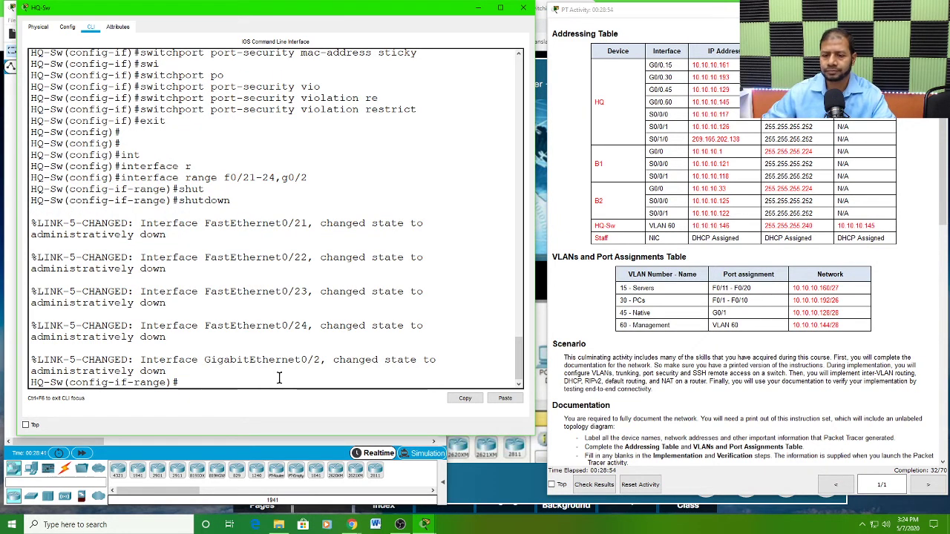
{"action": "key", "text": "Return"}
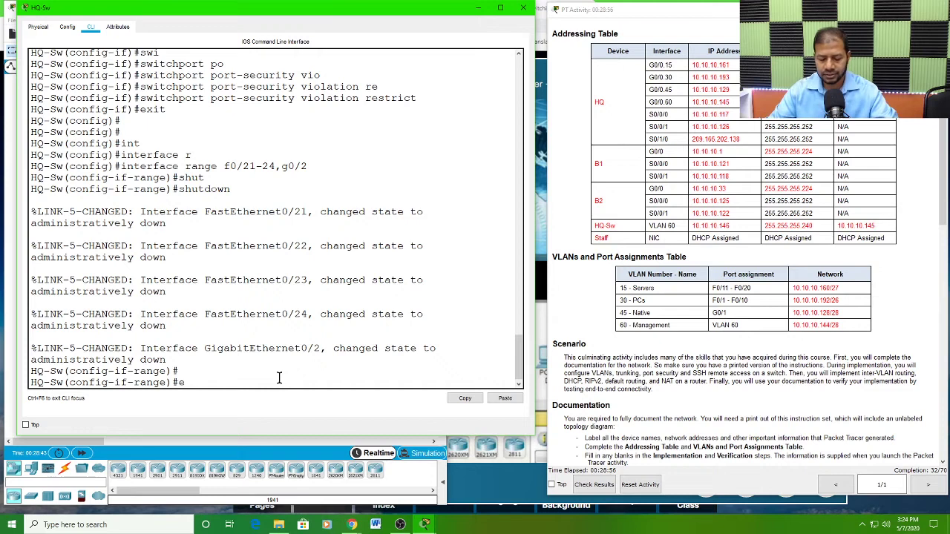
{"action": "type", "text": "exit"}
{"action": "key", "text": "Return"}
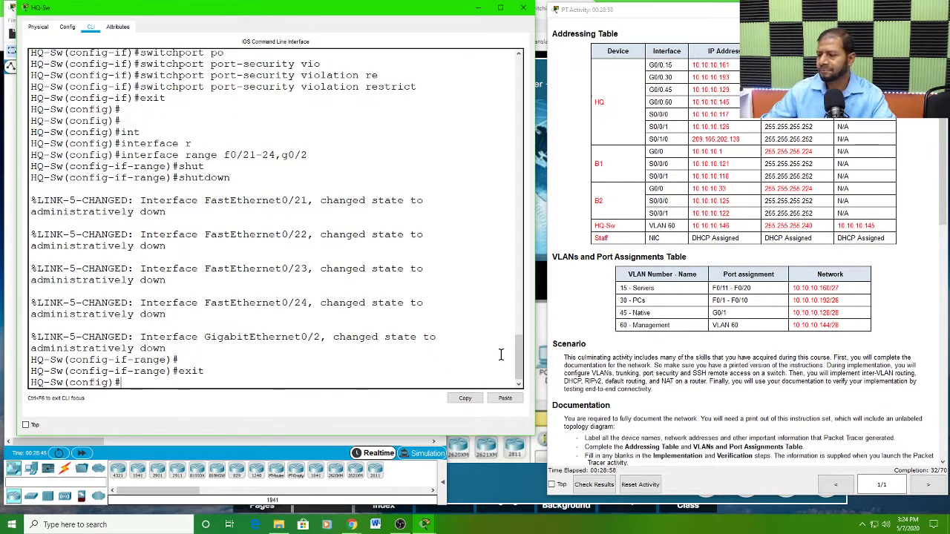
Step: Review the instructions on SSH-only access for the VTY lines and the local user credentials required on HQ-Sw
{"action": "scroll", "coordinate": [679, 379], "scroll_direction": "down", "scroll_amount": 3}
{"action": "scroll", "coordinate": [679, 378], "scroll_direction": "down", "scroll_amount": 7}
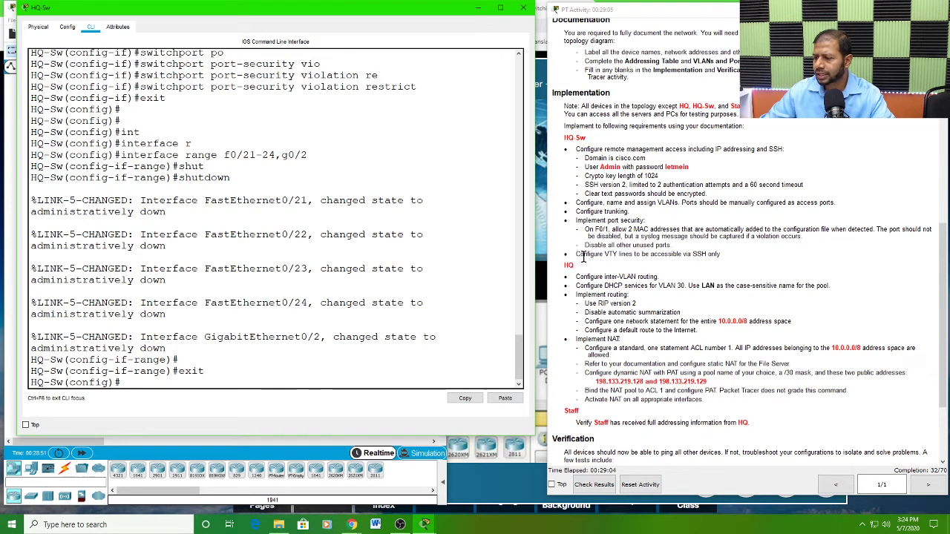
{"action": "left_click_drag", "start_coordinate": [576, 254], "coordinate": [724, 255]}
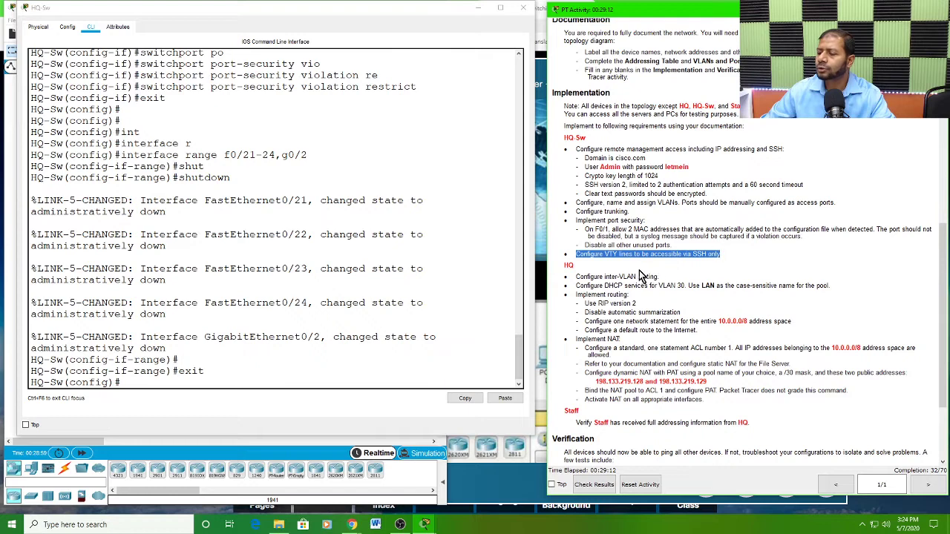
{"action": "double_click", "coordinate": [611, 254]}
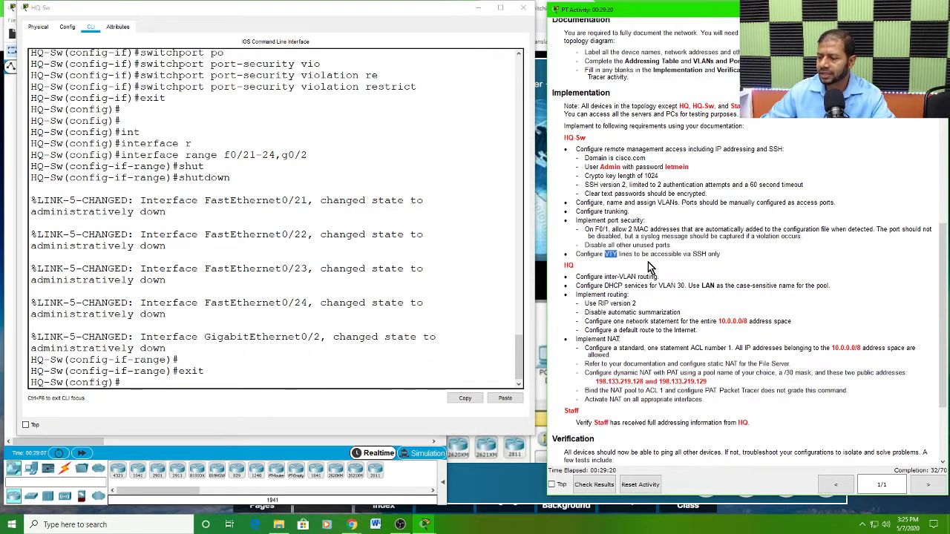
{"action": "left_click_drag", "start_coordinate": [692, 254], "coordinate": [720, 255]}
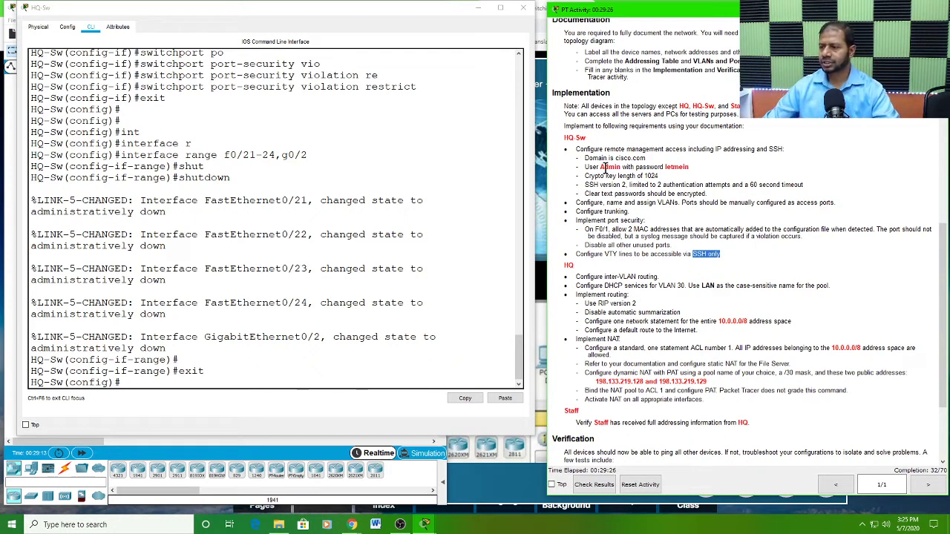
{"action": "left_click_drag", "start_coordinate": [600, 167], "coordinate": [685, 172]}
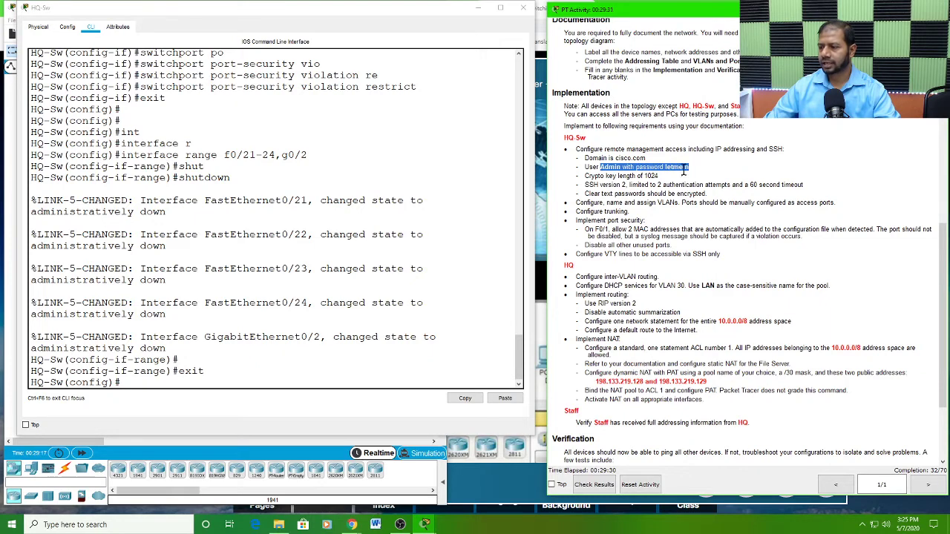
{"action": "left_click_drag", "start_coordinate": [584, 166], "coordinate": [690, 167]}
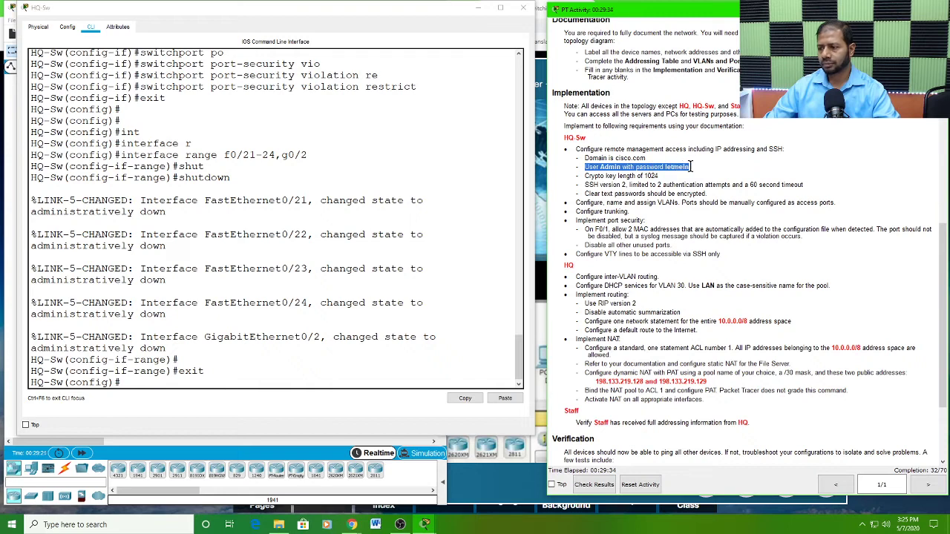
{"action": "left_click", "coordinate": [633, 171]}
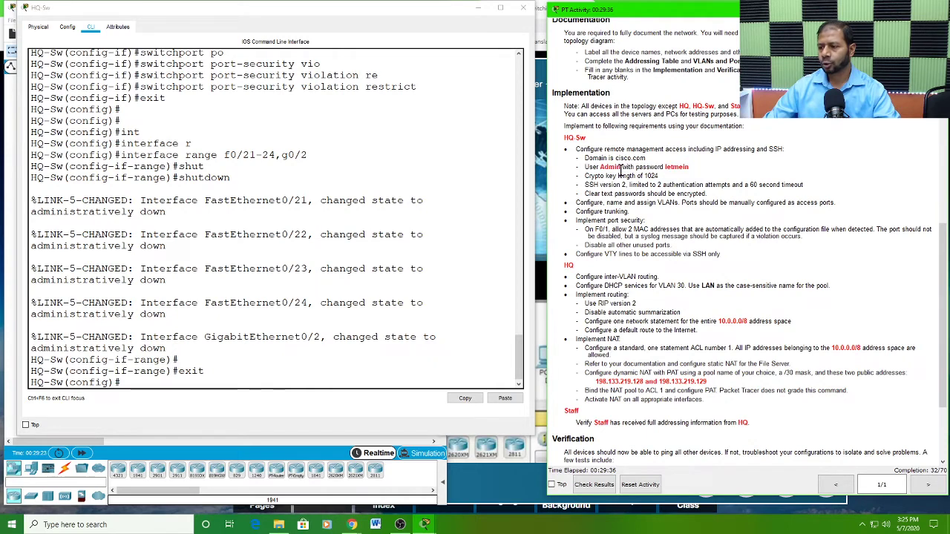
{"action": "left_click_drag", "start_coordinate": [599, 166], "coordinate": [693, 165]}
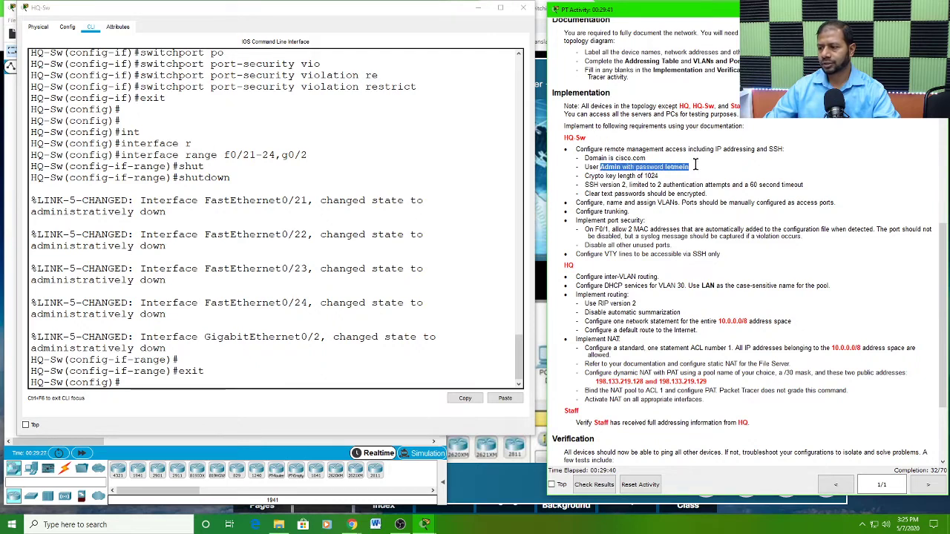
Step: Enable local login on HQ-Sw's VTY lines 0 15
{"action": "left_click_drag", "start_coordinate": [186, 383], "coordinate": [210, 373]}
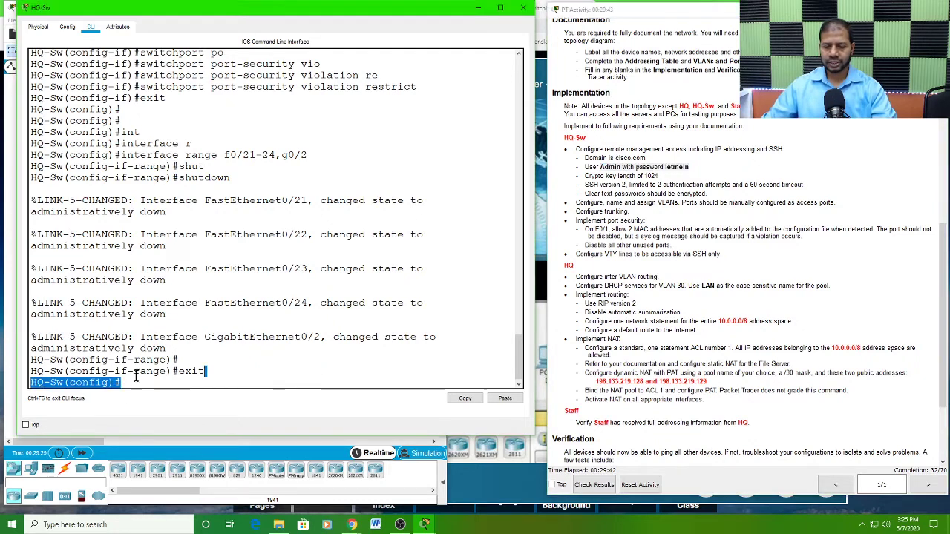
{"action": "left_click", "coordinate": [130, 382]}
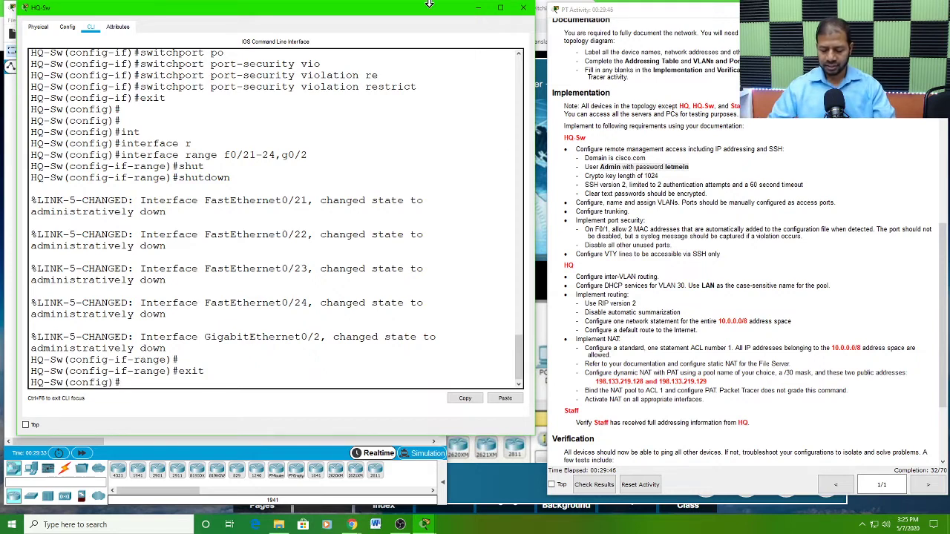
{"action": "type", "text": "line"}
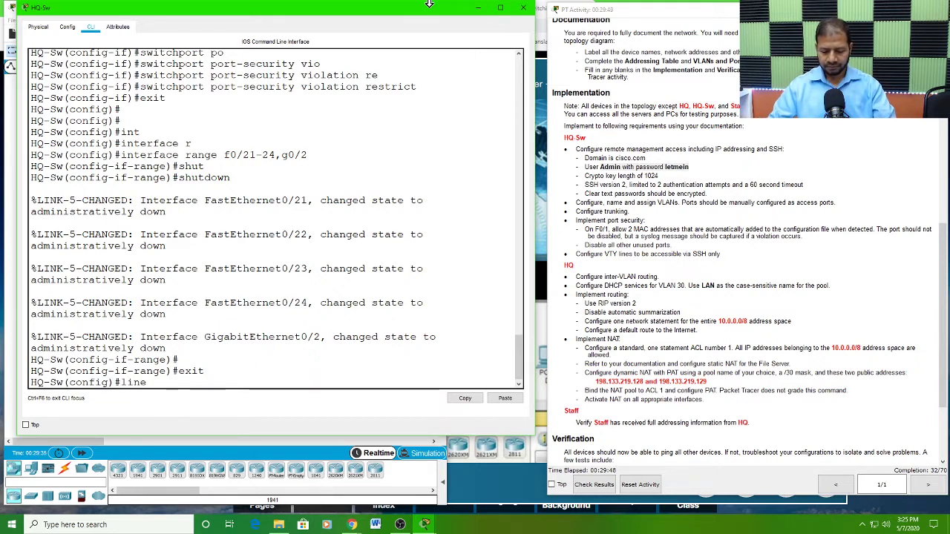
{"action": "type", "text": " vty "}
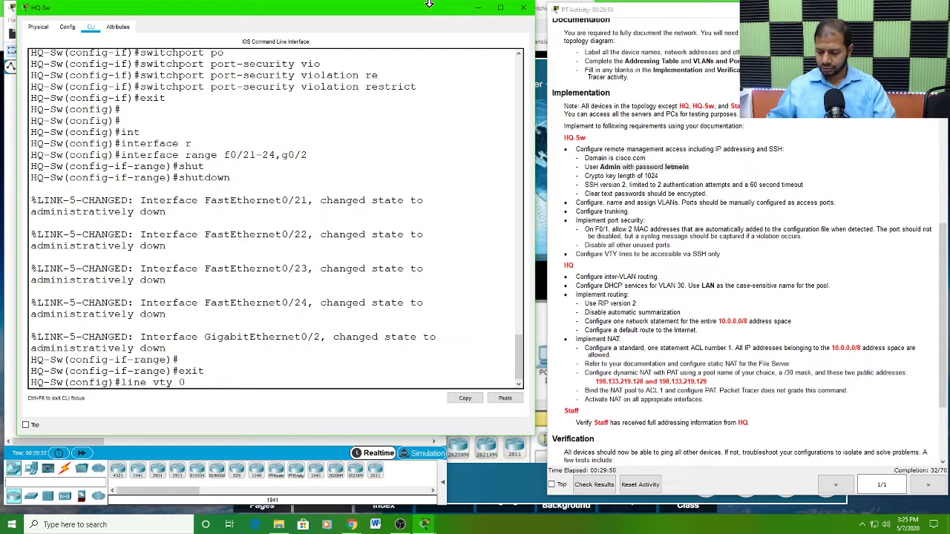
{"action": "type", "text": "0 15"}
{"action": "key", "text": "Return"}
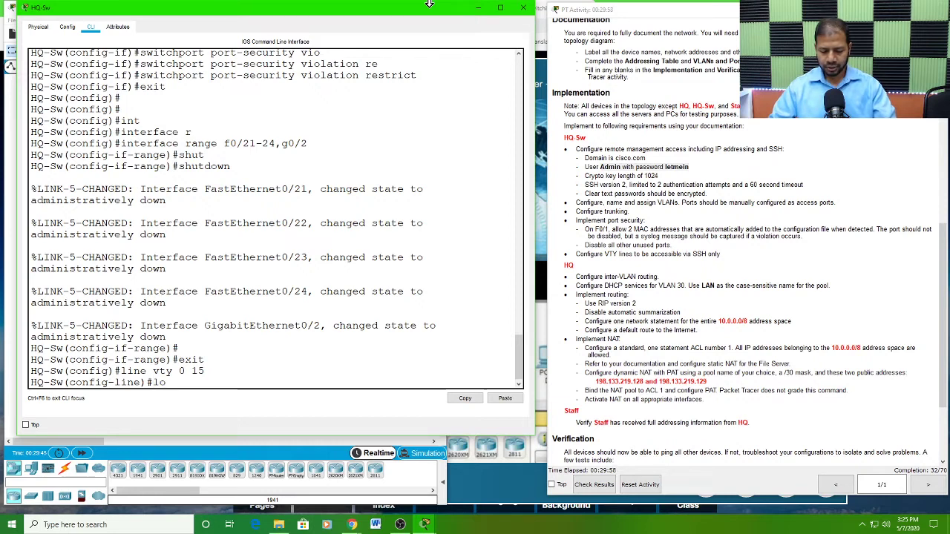
{"action": "type", "text": "in lo"}
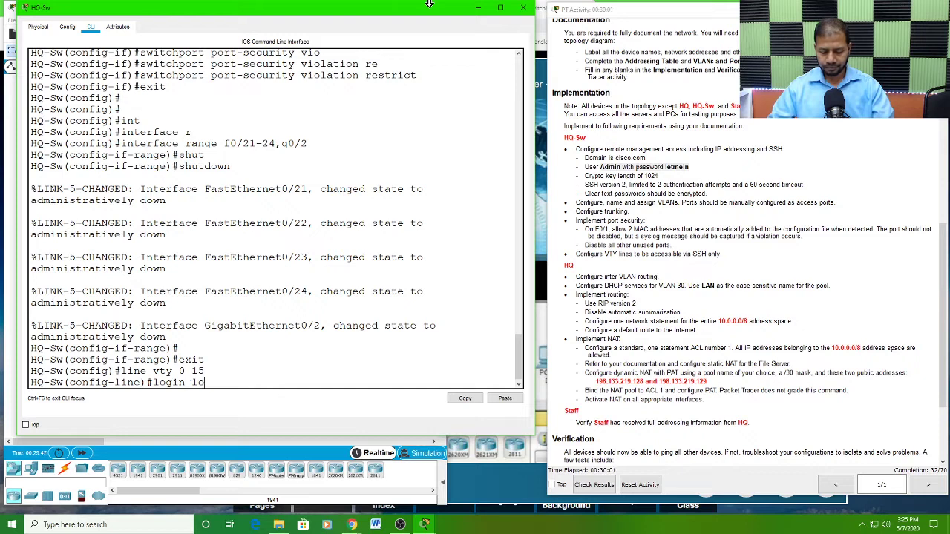
{"action": "key", "text": "Tab"}
{"action": "key", "text": "Return"}
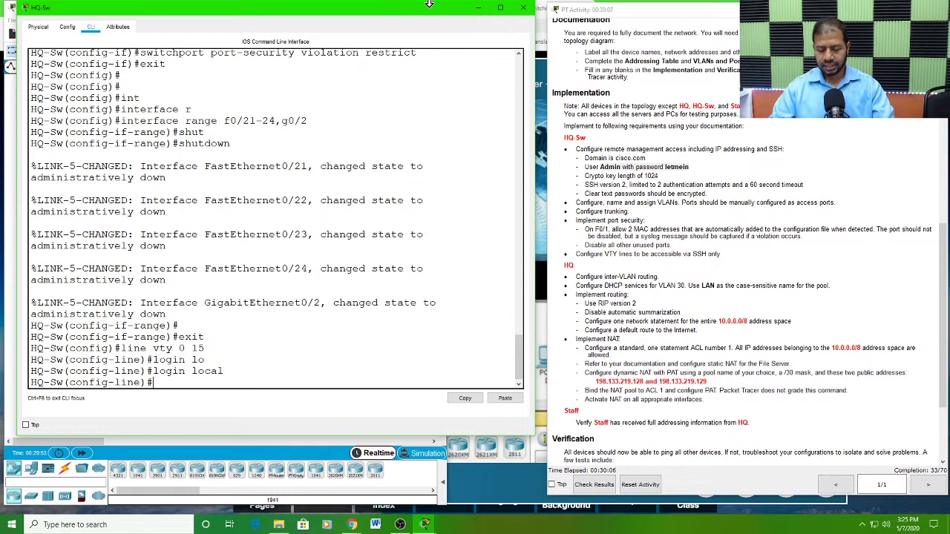
Step: Restrict incoming connections on HQ-Sw's VTY lines to SSH with transport input ssh
{"action": "type", "text": "tr"}
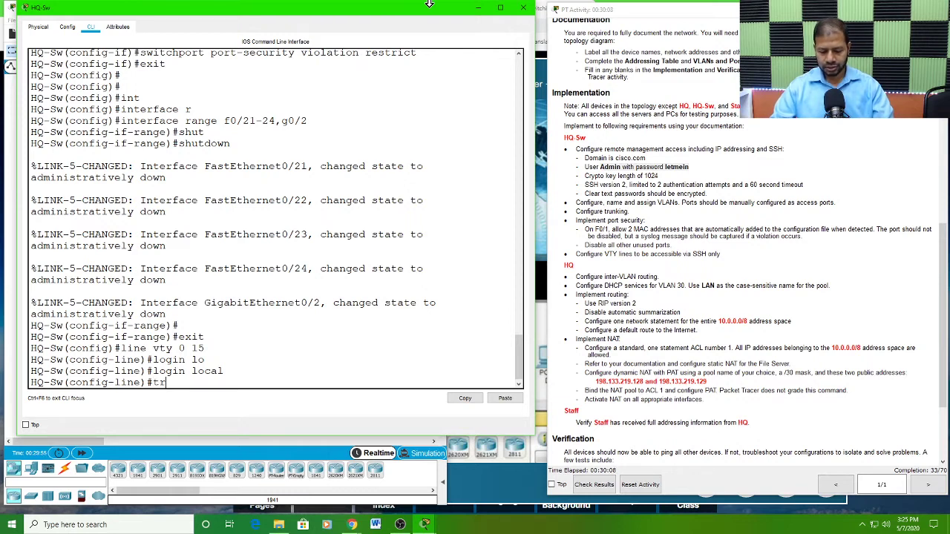
{"action": "type", "text": "a"}
{"action": "key", "text": "Tab"}
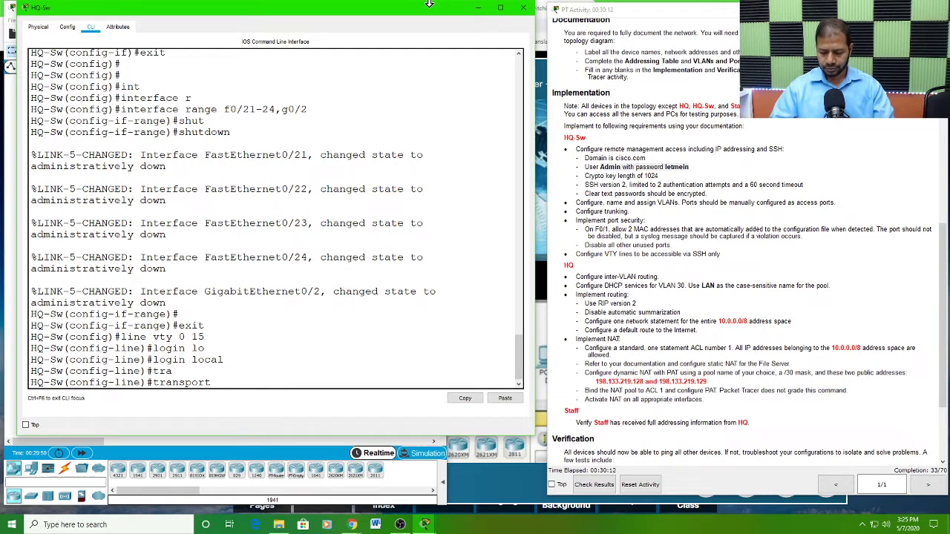
{"action": "type", "text": "in"}
{"action": "key", "text": "Tab"}
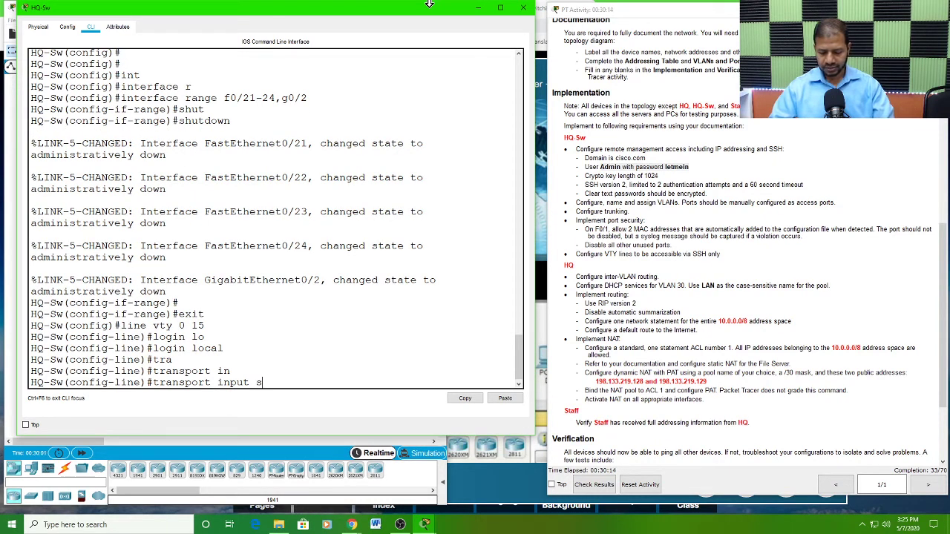
{"action": "key", "text": "Return"}
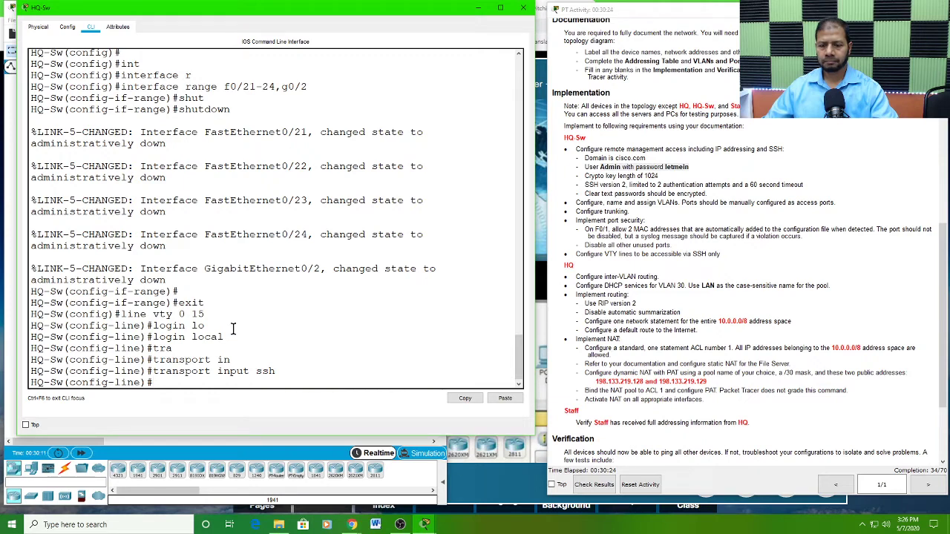
{"action": "scroll", "coordinate": [234, 328], "scroll_direction": "down", "scroll_amount": 1}
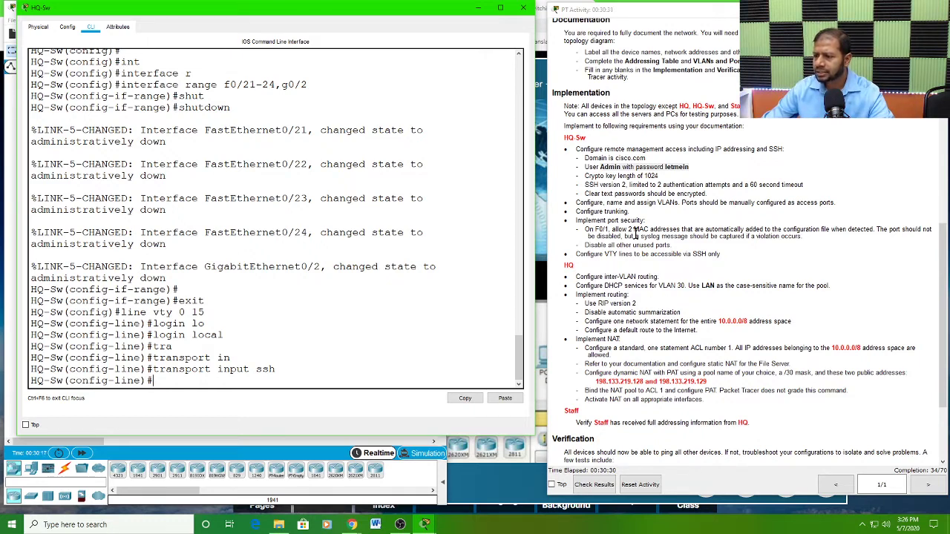
Step: Review the HQ inter-VLAN routing and routing requirements and HQ's G0/0 subinterfaces in the Addressing Table
{"action": "left_click_drag", "start_coordinate": [563, 139], "coordinate": [735, 257]}
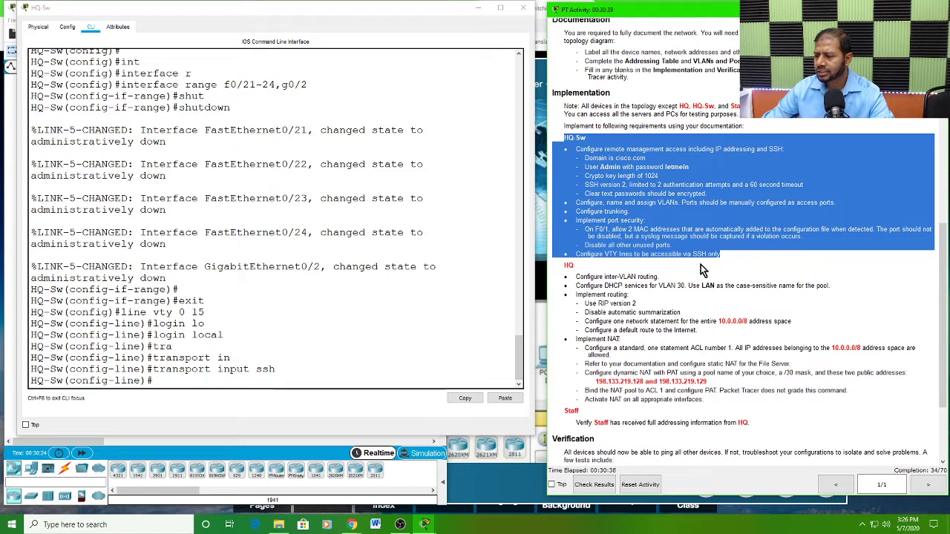
{"action": "left_click", "coordinate": [702, 265]}
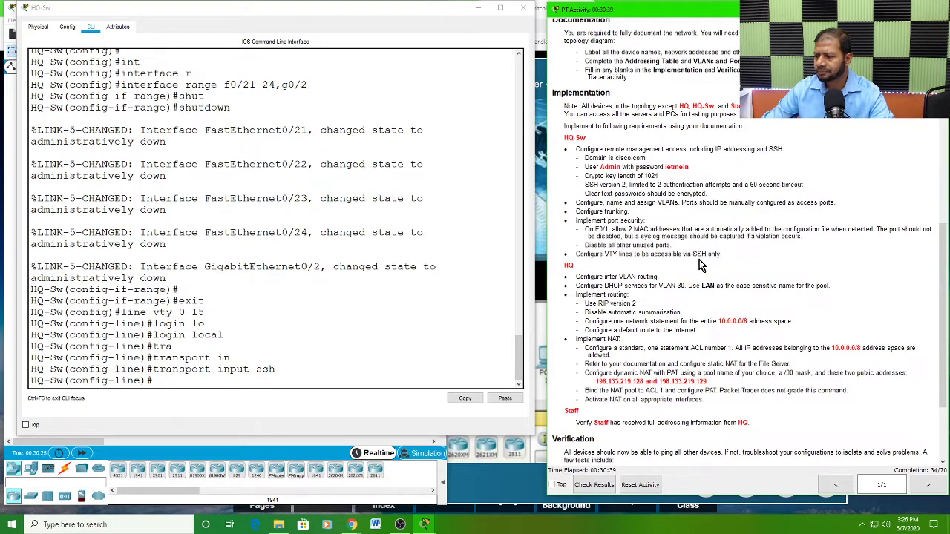
{"action": "double_click", "coordinate": [569, 266]}
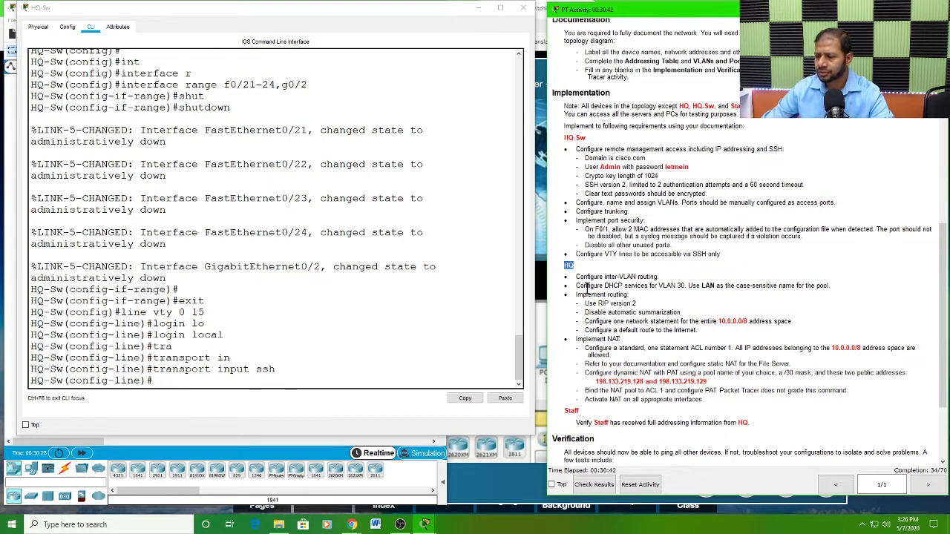
{"action": "left_click_drag", "start_coordinate": [576, 276], "coordinate": [660, 277]}
{"action": "left_click", "coordinate": [478, 7]}
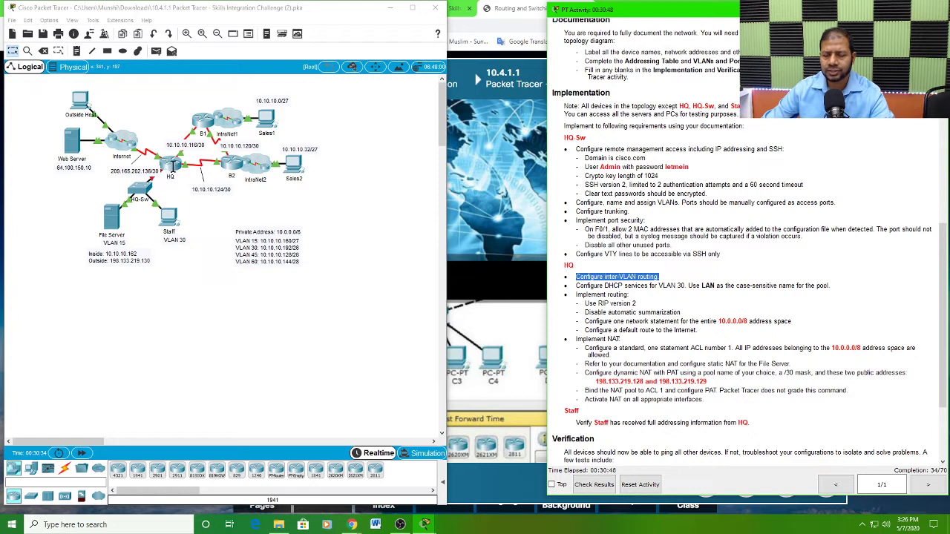
{"action": "left_click", "coordinate": [629, 295]}
{"action": "left_click_drag", "start_coordinate": [630, 295], "coordinate": [575, 291]}
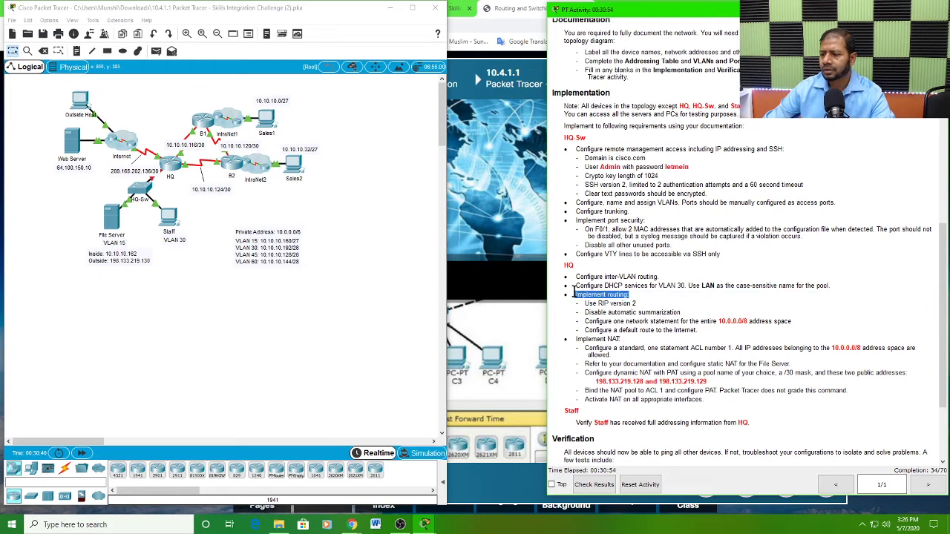
{"action": "scroll", "coordinate": [731, 289], "scroll_direction": "up", "scroll_amount": 3}
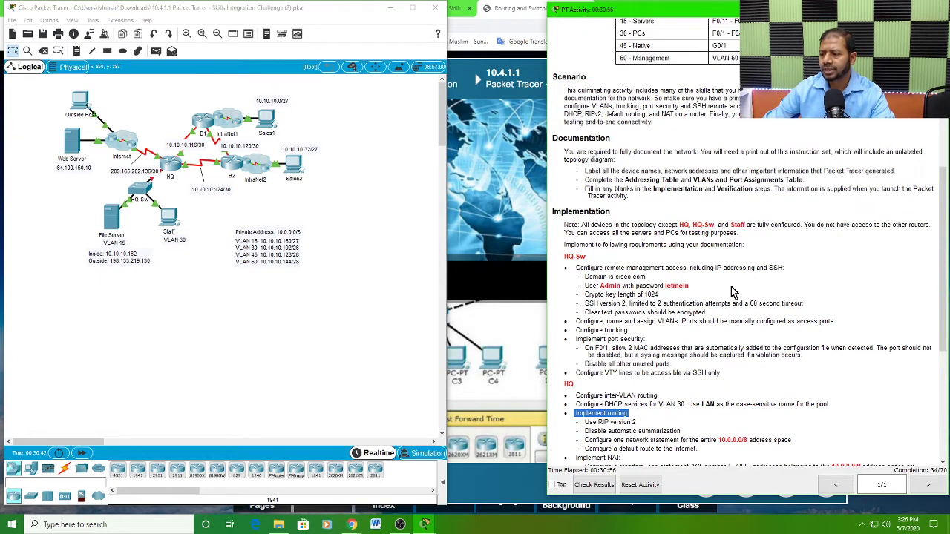
{"action": "scroll", "coordinate": [731, 292], "scroll_direction": "up", "scroll_amount": 5}
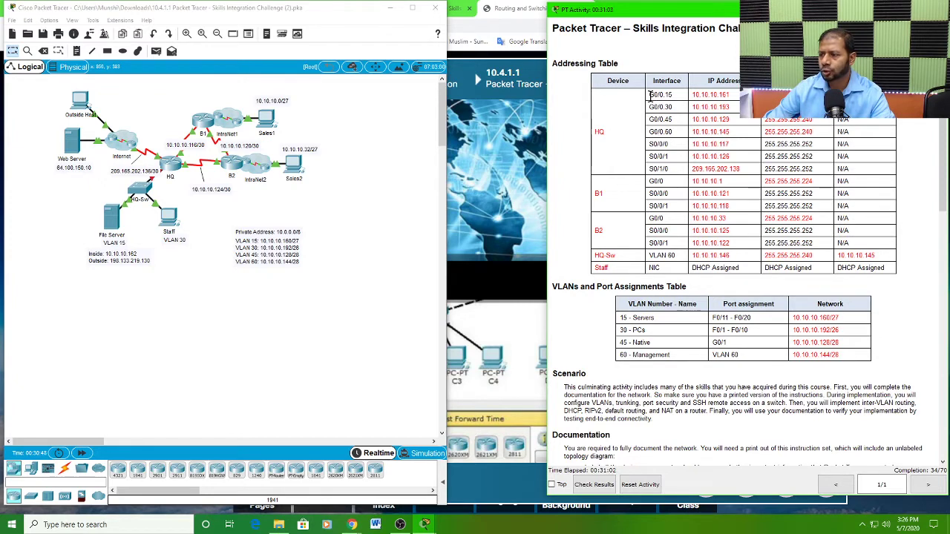
{"action": "left_click_drag", "start_coordinate": [650, 95], "coordinate": [683, 138]}
{"action": "left_click", "coordinate": [683, 138]}
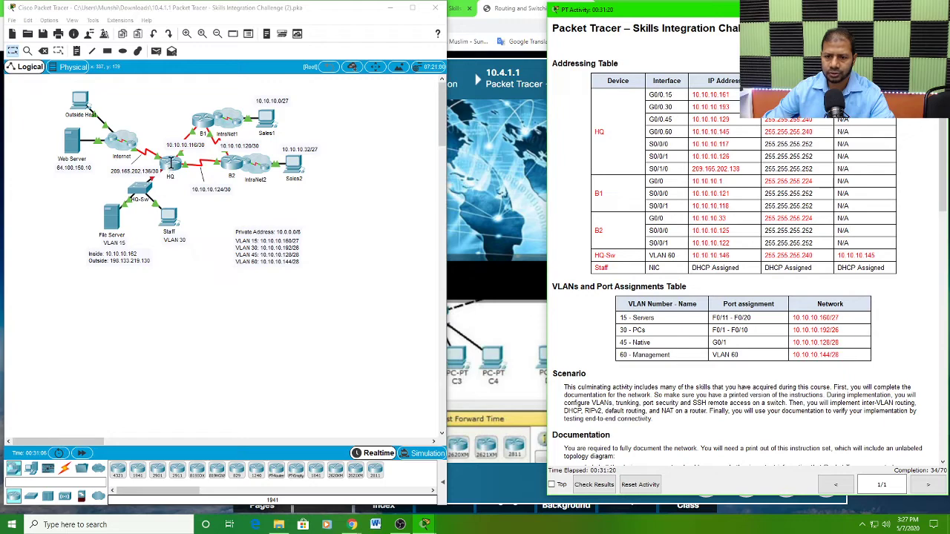
Step: Open the HQ router's command-line interface in an enlarged window beside the instructions
{"action": "left_click", "coordinate": [171, 163]}
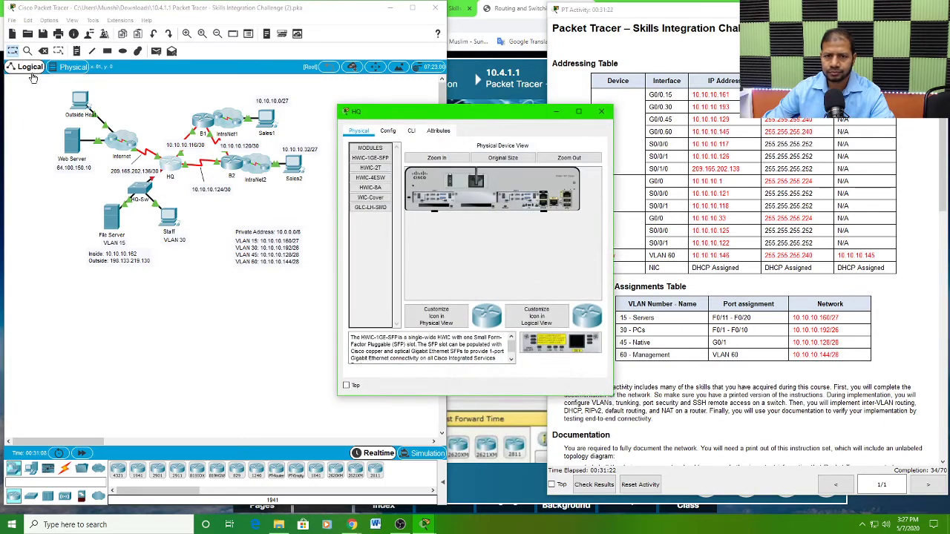
{"action": "left_click_drag", "start_coordinate": [436, 113], "coordinate": [121, 13]}
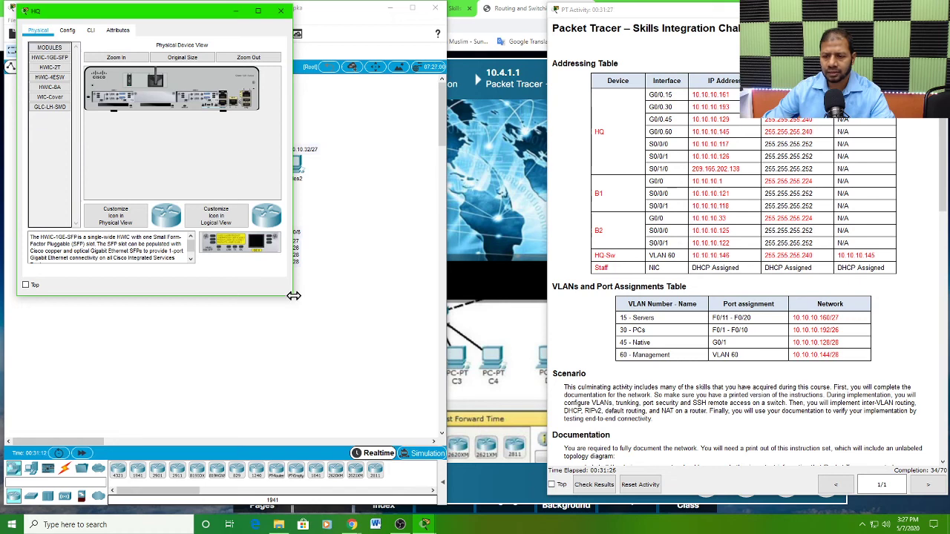
{"action": "left_click_drag", "start_coordinate": [294, 296], "coordinate": [545, 454]}
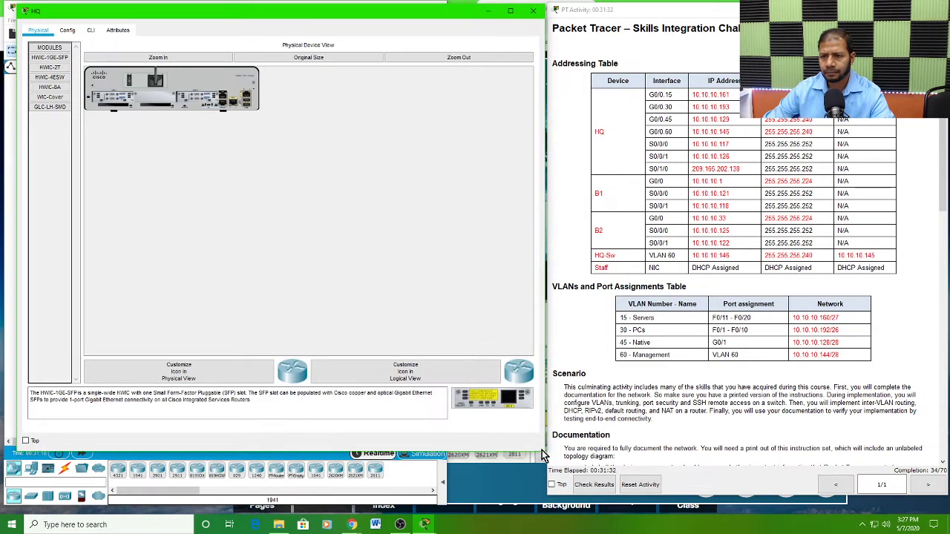
{"action": "left_click", "coordinate": [92, 31]}
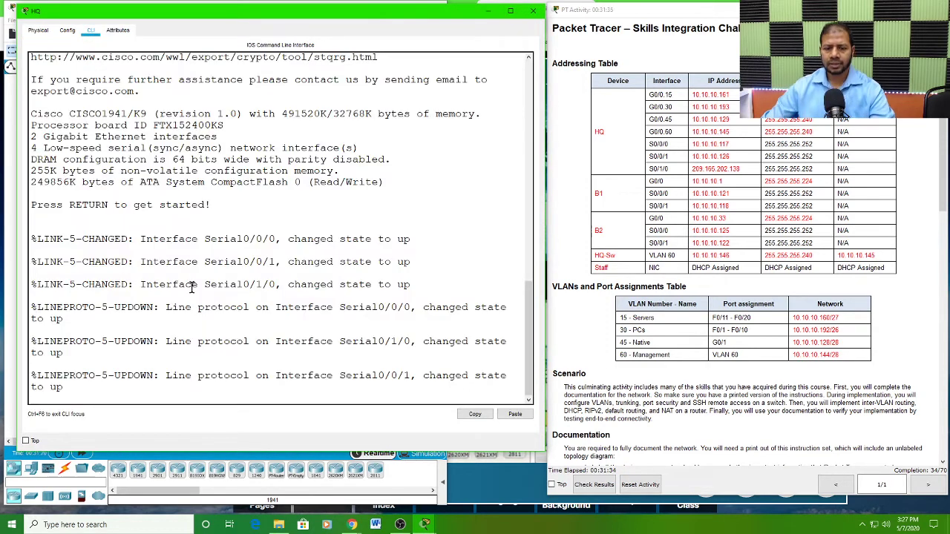
Step: Enter privileged mode on the HQ router and start global configuration mode from the terminal
{"action": "key", "text": "Return"}
{"action": "key", "text": "Return"}
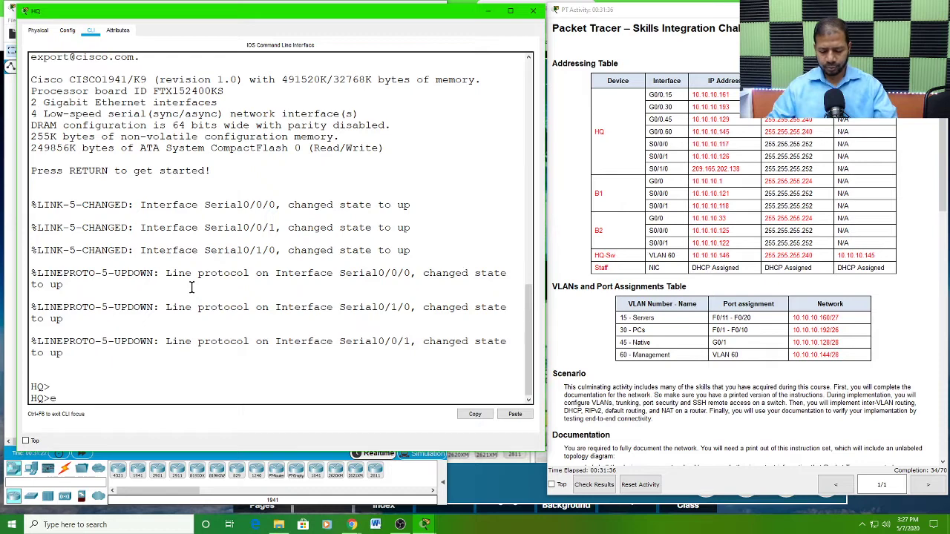
{"action": "type", "text": "en"}
{"action": "key", "text": "Return"}
{"action": "type", "text": "co"}
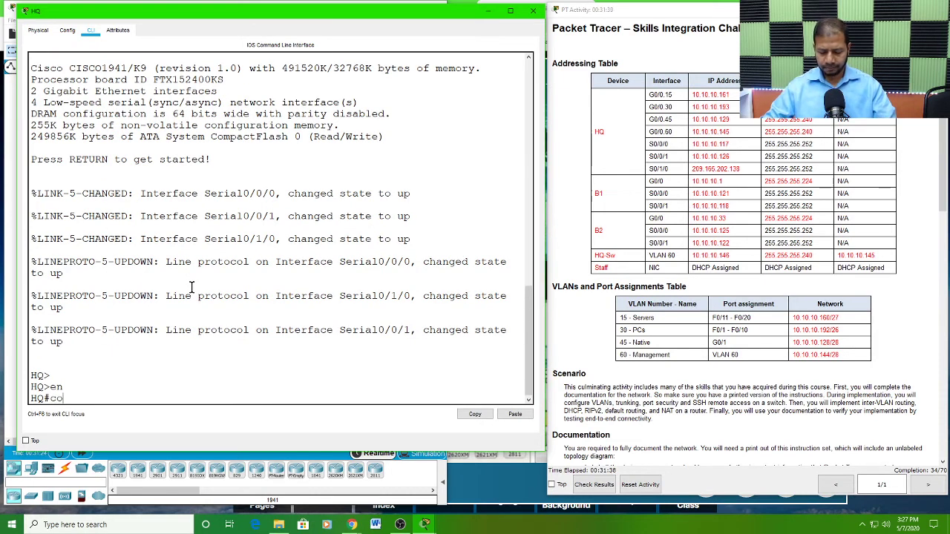
{"action": "type", "text": "nf t"}
{"action": "key", "text": "Return"}
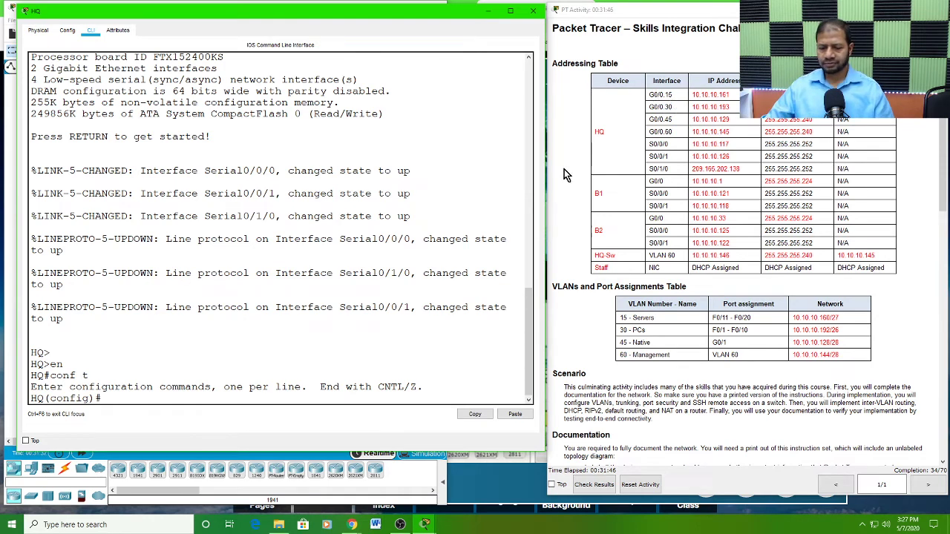
Step: Create subinterface gigabitEthernet 0/0.15 on the HQ router and enter its configuration mode
{"action": "type", "text": "in"}
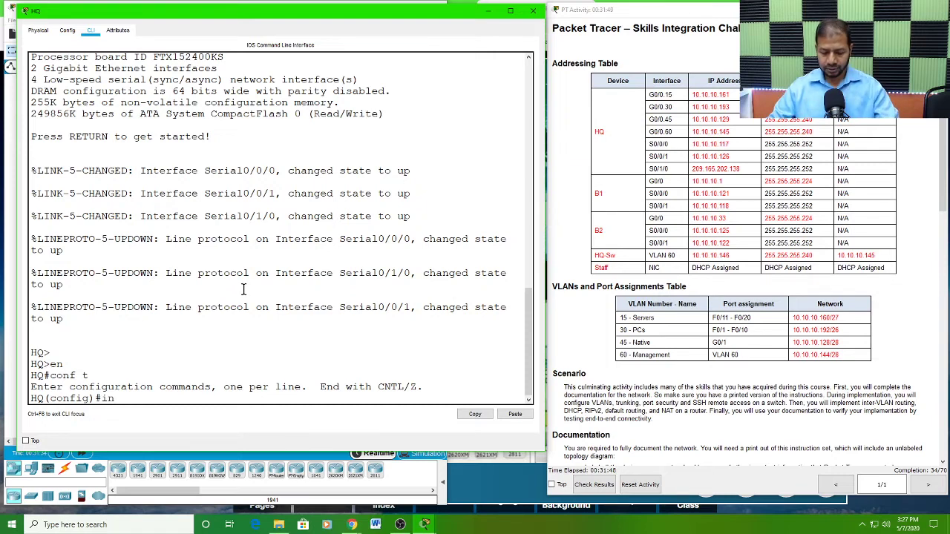
{"action": "type", "text": "t"}
{"action": "key", "text": "Tab"}
{"action": "type", "text": "g"}
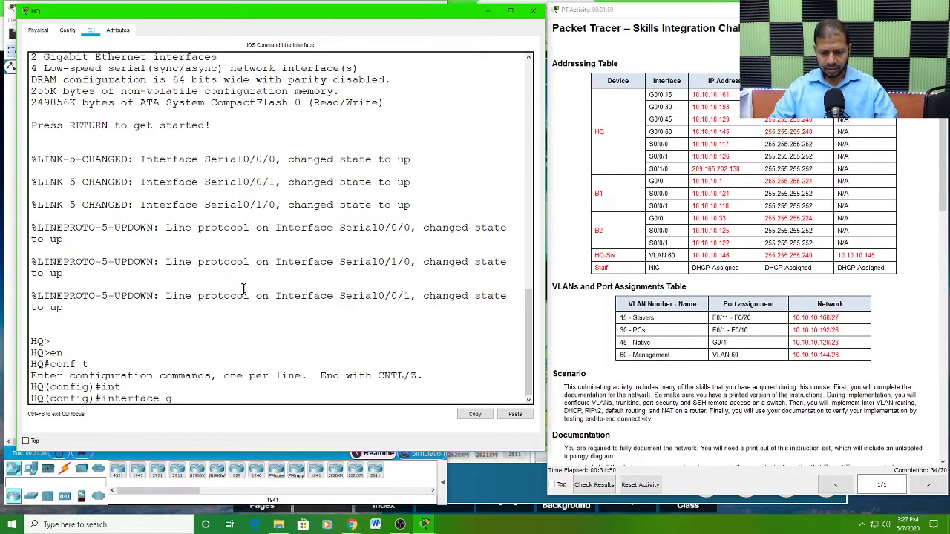
{"action": "key", "text": "Tab"}
{"action": "type", "text": "0"}
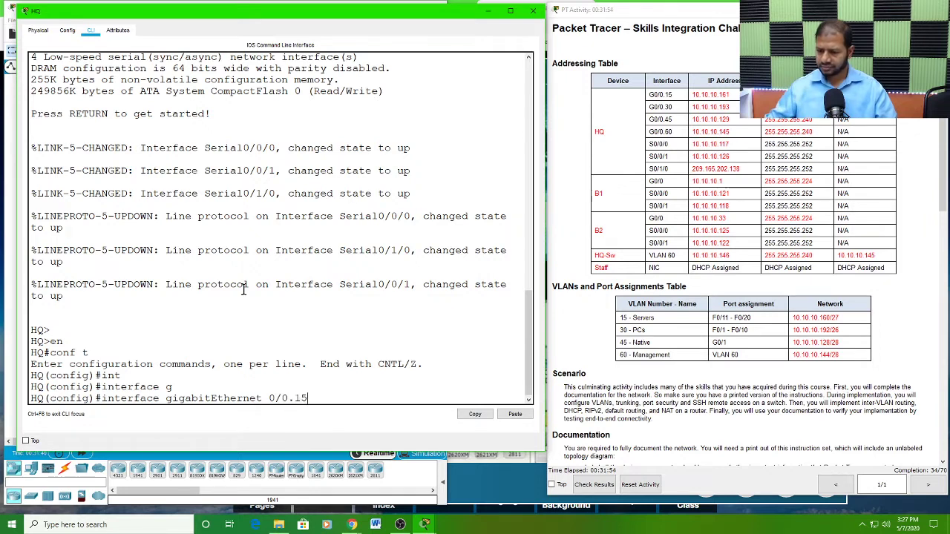
{"action": "type", "text": "/0.15"}
{"action": "key", "text": "Return"}
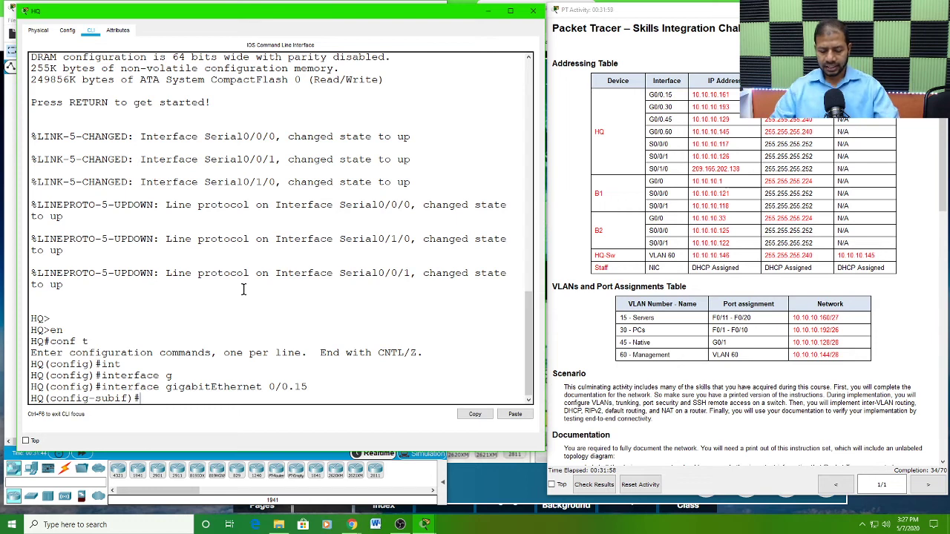
Step: Set 802.1Q encapsulation with VLAN ID 15 on HQ's subinterface gigabitEthernet 0/0.15
{"action": "type", "text": "en"}
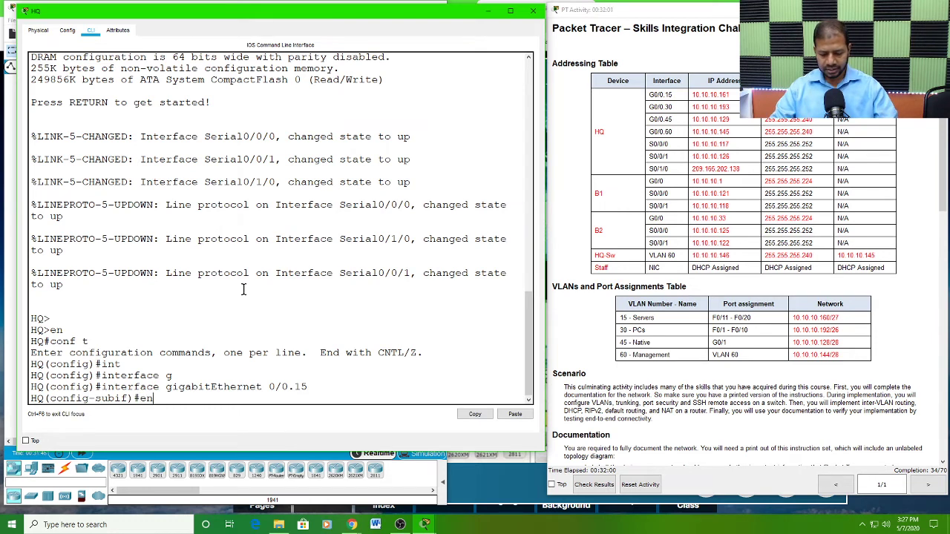
{"action": "type", "text": "c"}
{"action": "key", "text": "Tab"}
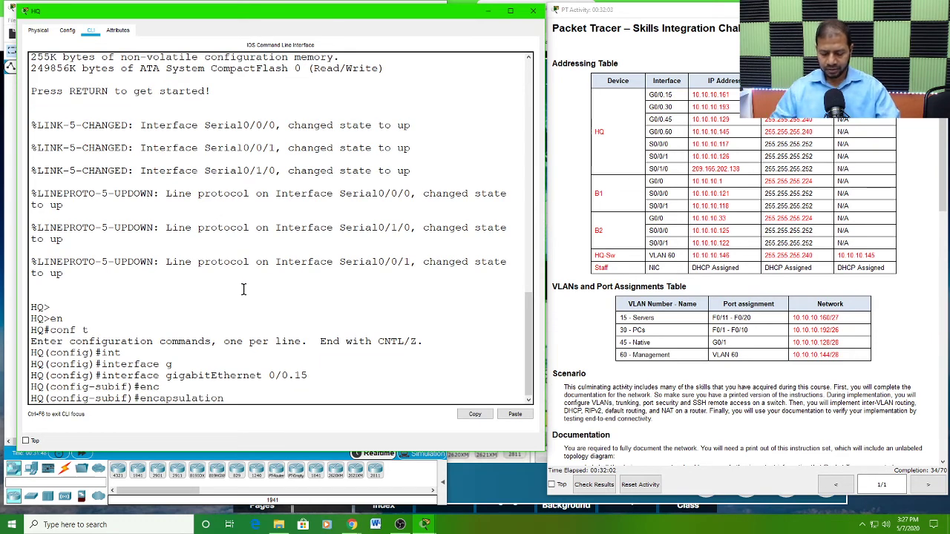
{"action": "type", "text": "d"}
{"action": "key", "text": "Tab"}
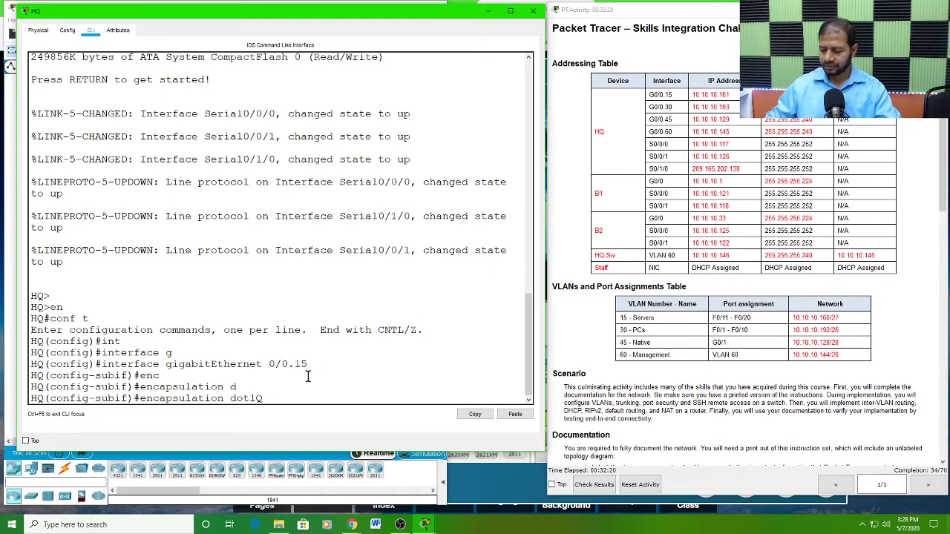
{"action": "type", "text": "15"}
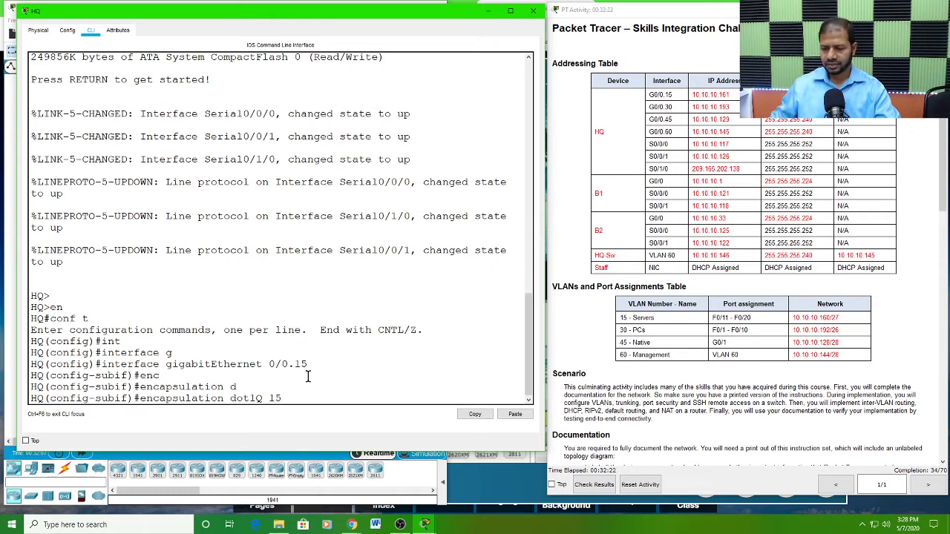
{"action": "key", "text": "Return"}
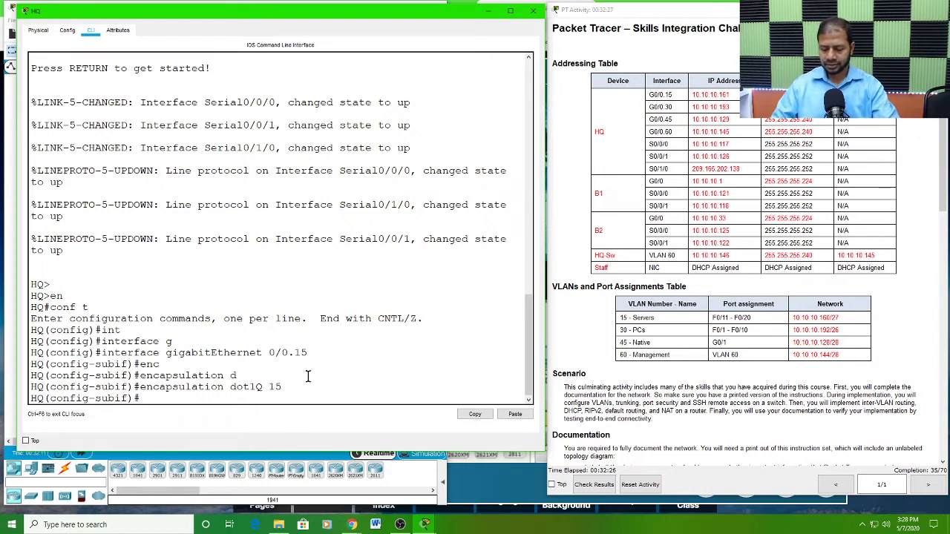
Step: Assign IP address 10.10.10.161 with mask 255.255.255.224 to HQ's subinterface gigabitEthernet 0/0.15
{"action": "type", "text": "ip add"}
{"action": "key", "text": "Tab"}
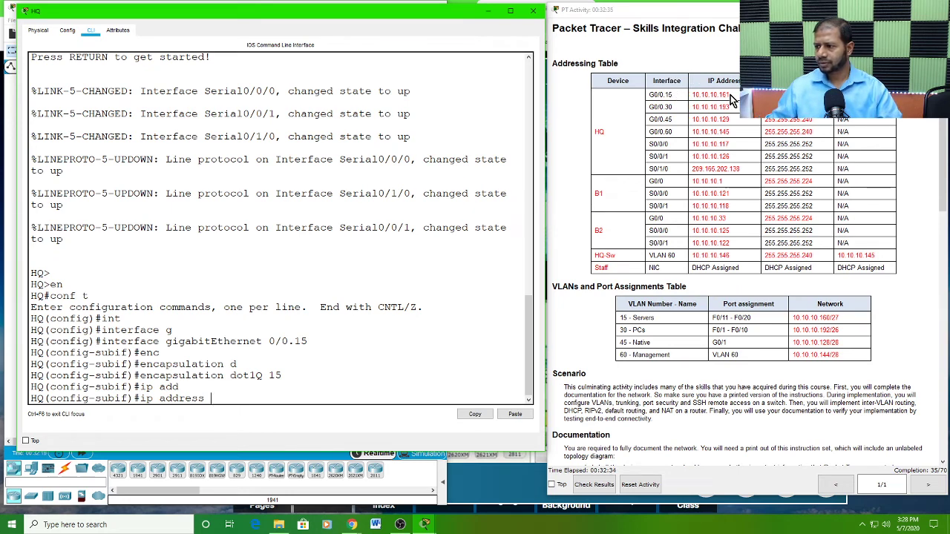
{"action": "type", "text": "10"}
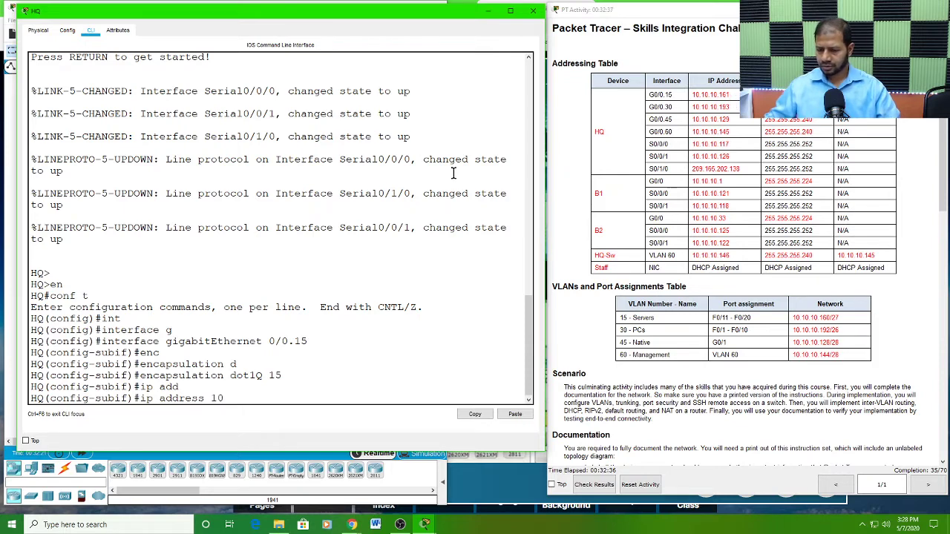
{"action": "type", "text": ".10."}
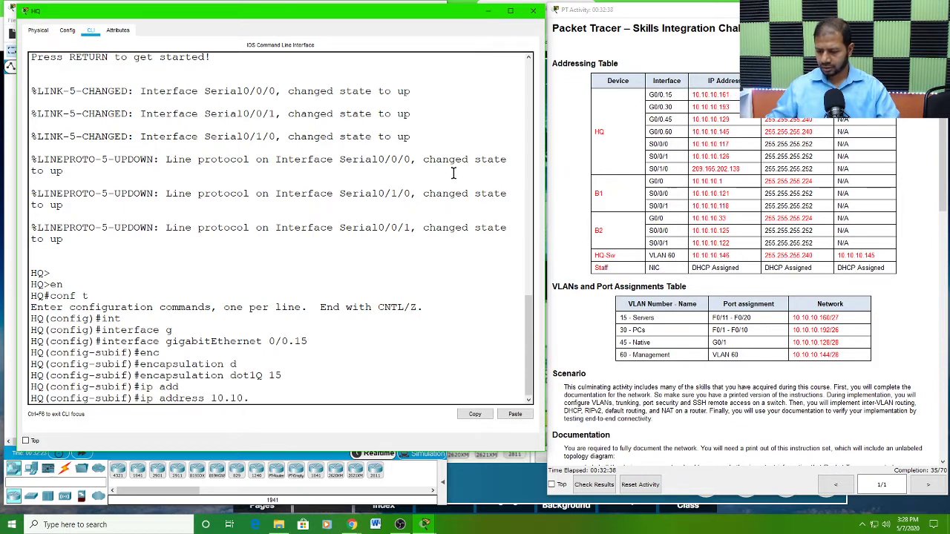
{"action": "type", "text": "10.161"}
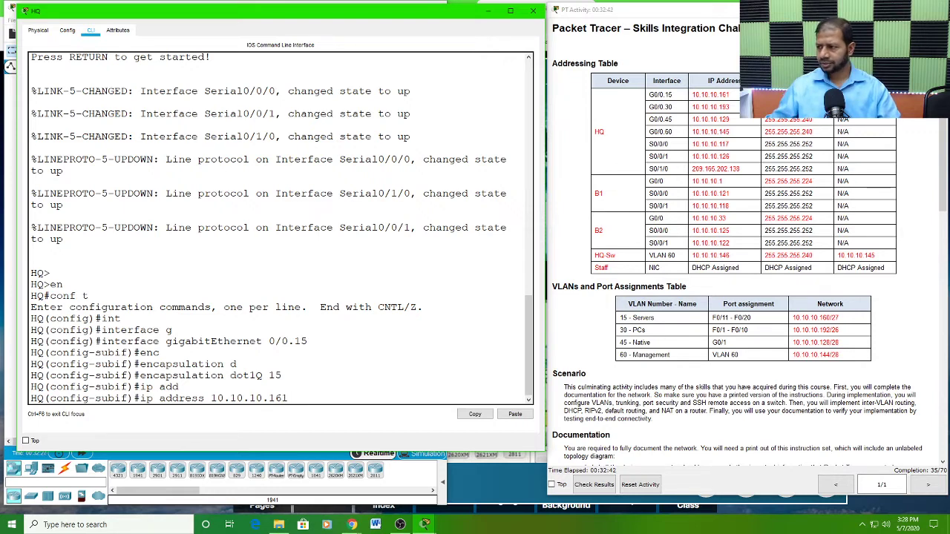
{"action": "left_click", "coordinate": [789, 95]}
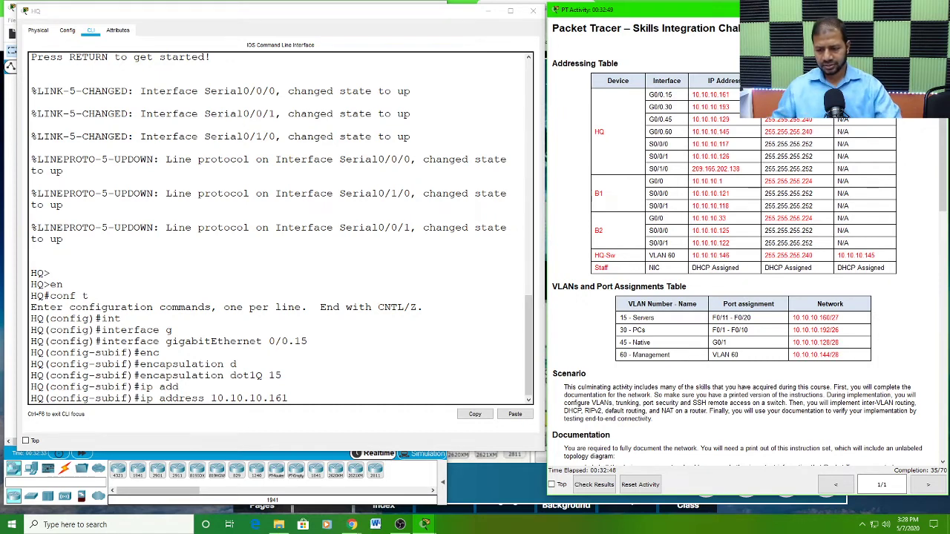
{"action": "left_click", "coordinate": [311, 393]}
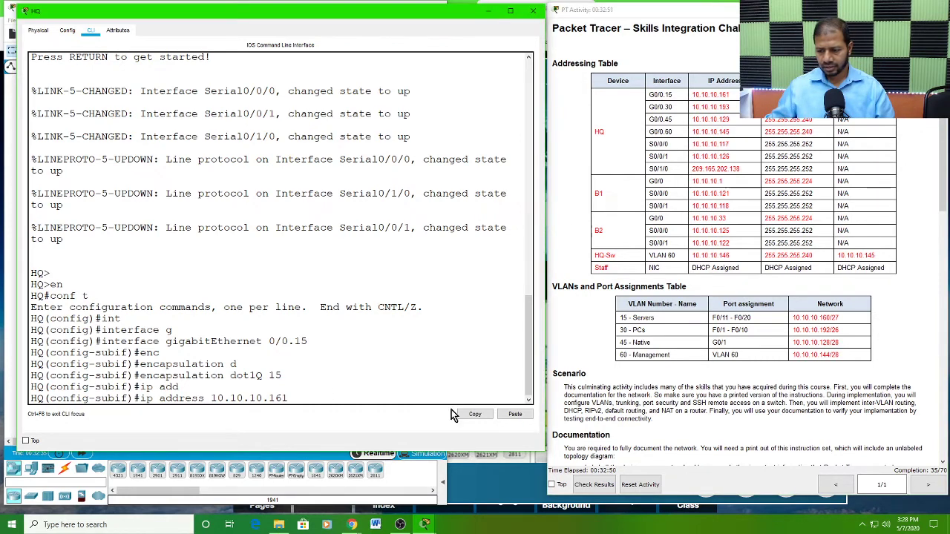
{"action": "type", "text": "255.255.255.224"}
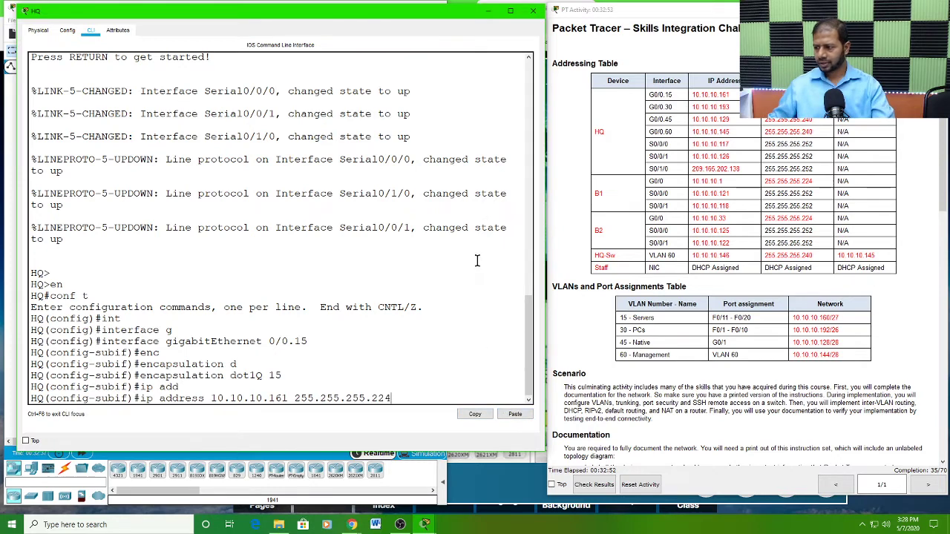
{"action": "key", "text": "Return"}
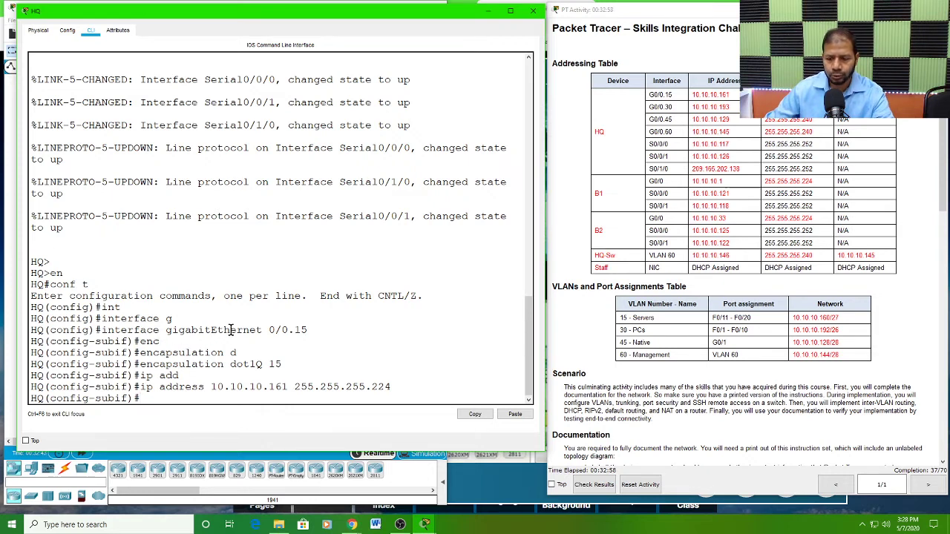
{"action": "left_click_drag", "start_coordinate": [231, 330], "coordinate": [307, 330]}
{"action": "left_click_drag", "start_coordinate": [282, 365], "coordinate": [147, 364]}
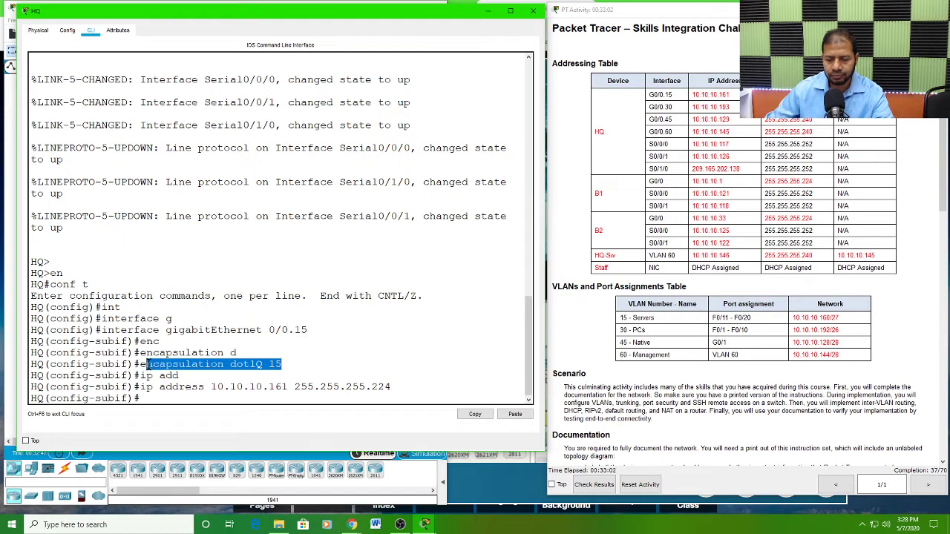
{"action": "left_click_drag", "start_coordinate": [391, 385], "coordinate": [141, 393]}
{"action": "left_click", "coordinate": [142, 399]}
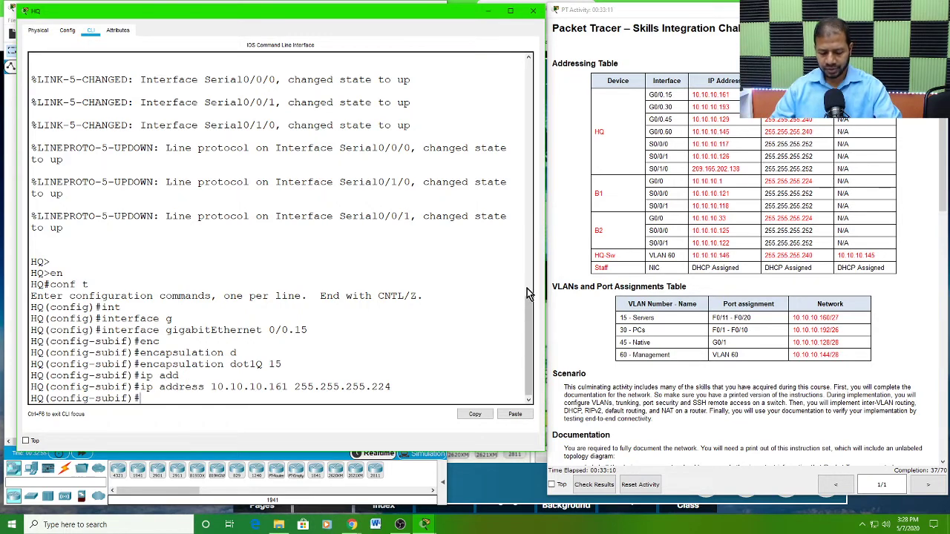
Step: Exit subinterface 0/0.15, then create subinterface gigabitEthernet 0/0.30 on HQ and enter its configuration mode
{"action": "type", "text": "exit"}
{"action": "key", "text": "Return"}
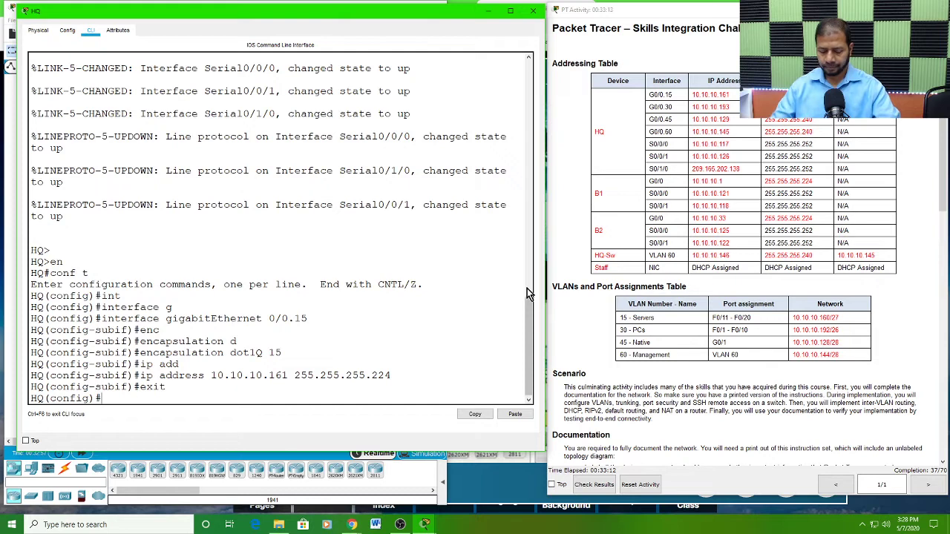
{"action": "type", "text": "int"}
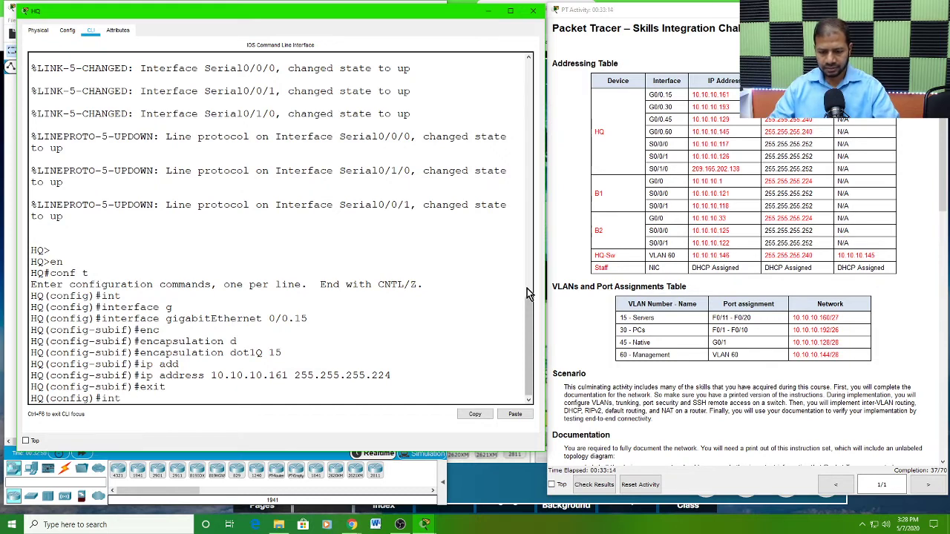
{"action": "key", "text": "Tab"}
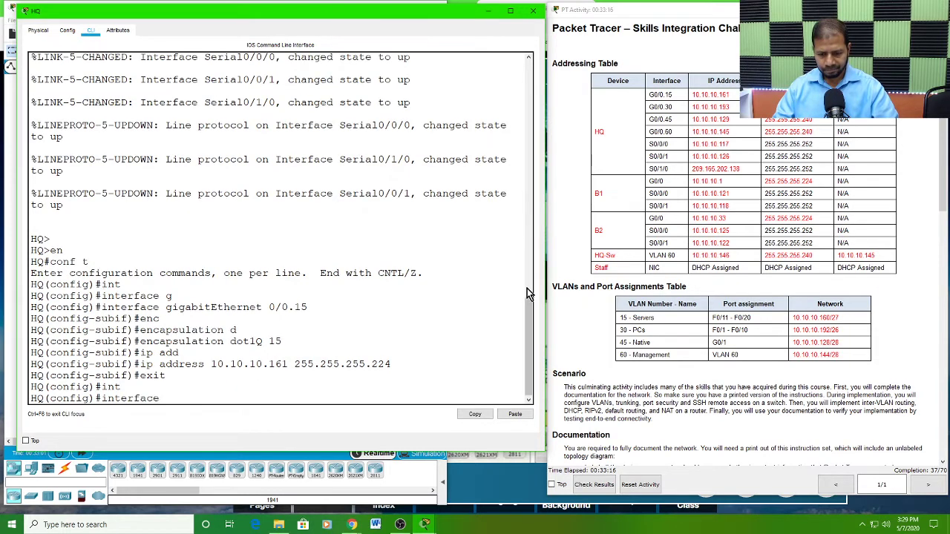
{"action": "type", "text": "g"}
{"action": "key", "text": "Tab"}
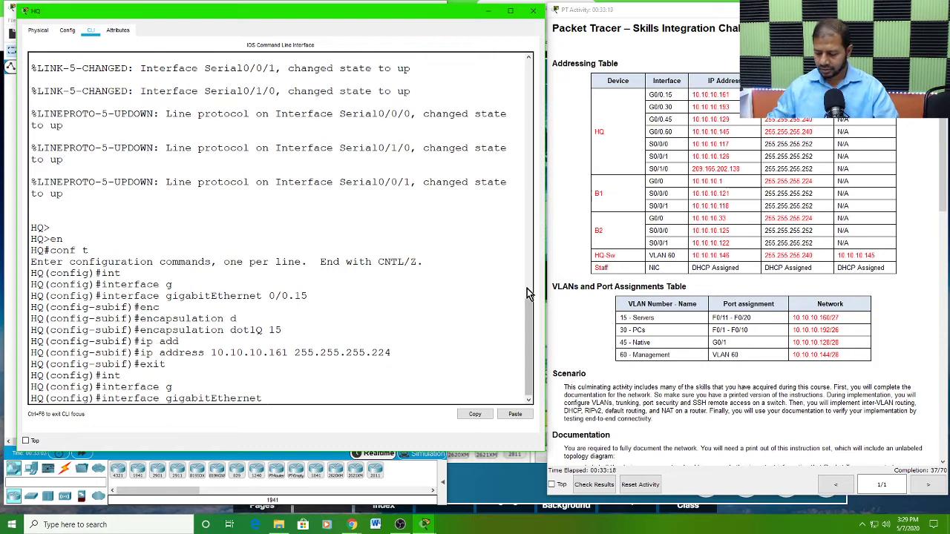
{"action": "type", "text": "0/0"}
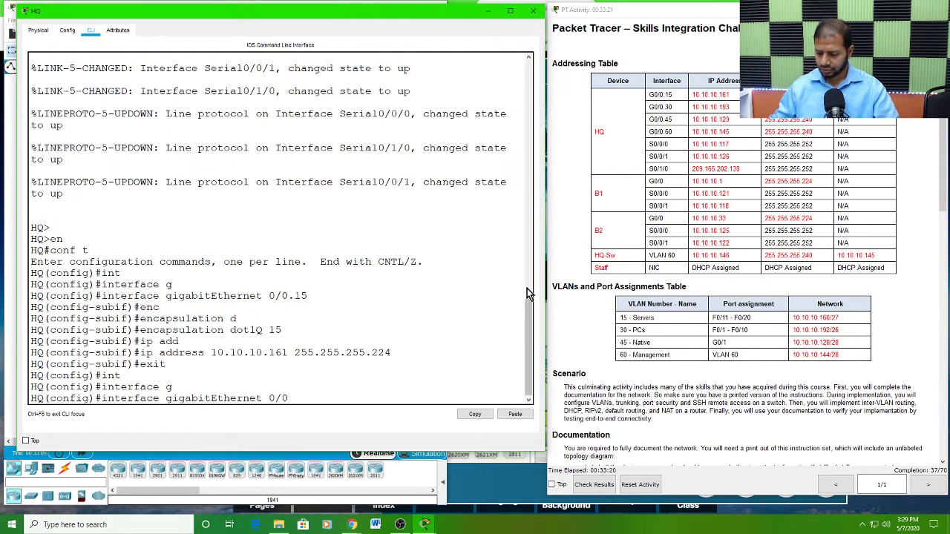
{"action": "type", "text": ".30"}
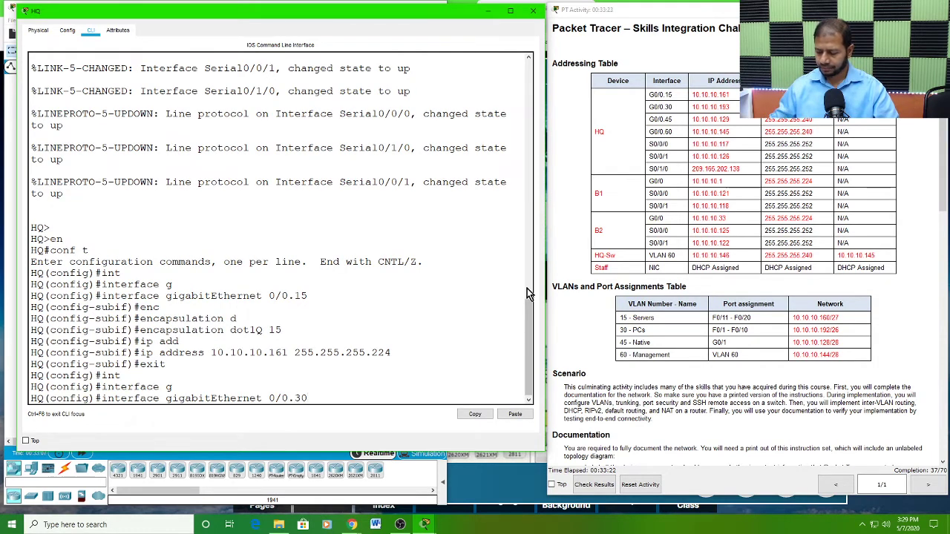
{"action": "key", "text": "Return"}
Step: Set 802.1Q encapsulation with VLAN ID 30 on HQ's subinterface gigabitEthernet 0/0.30
{"action": "type", "text": "en"}
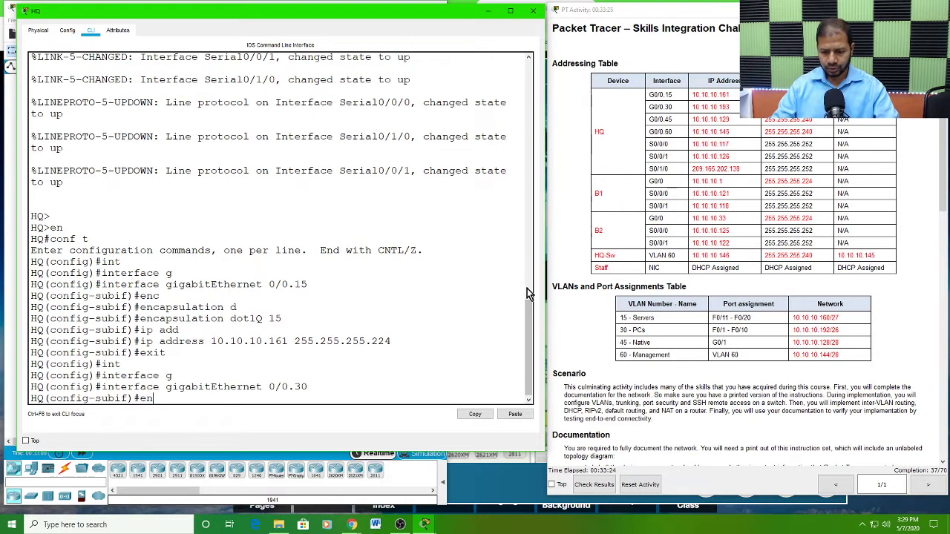
{"action": "key", "text": "Tab"}
{"action": "type", "text": "d"}
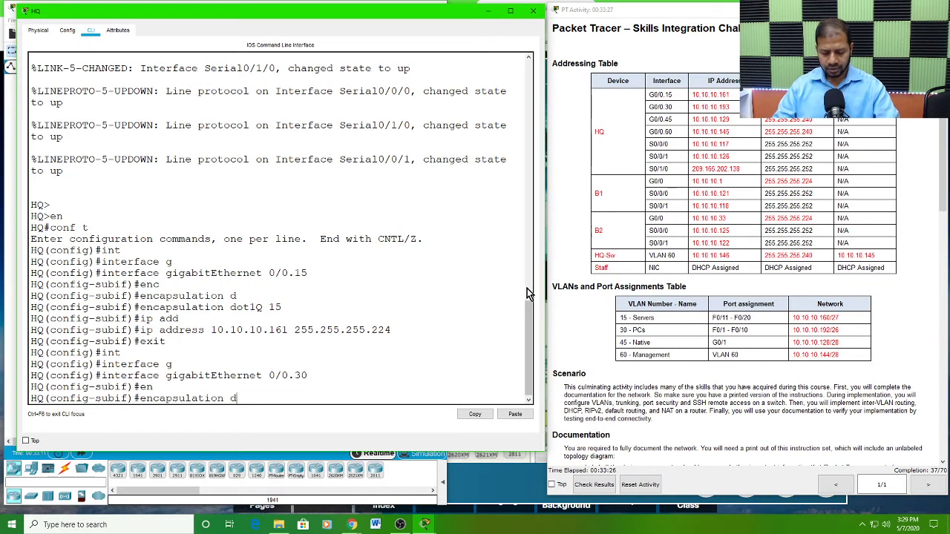
{"action": "key", "text": "Tab"}
{"action": "type", "text": "30"}
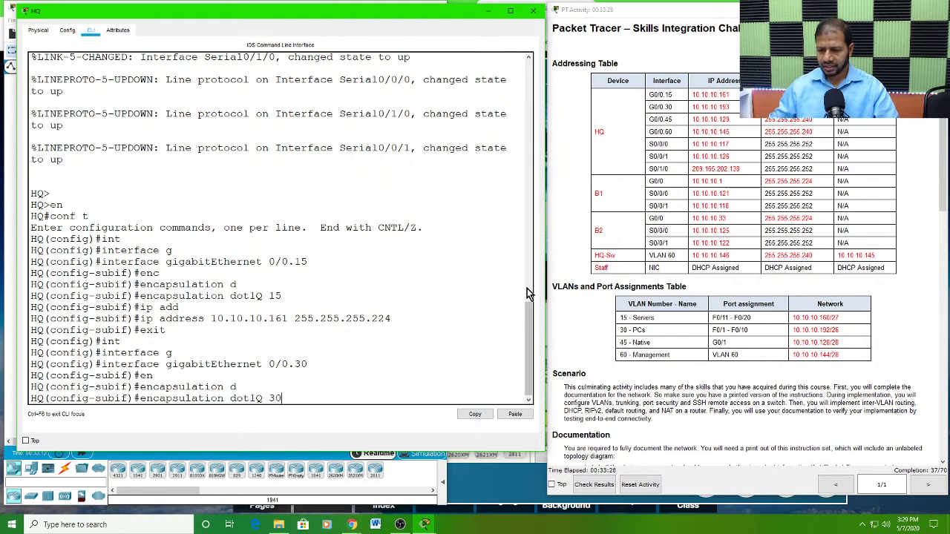
{"action": "key", "text": "Return"}
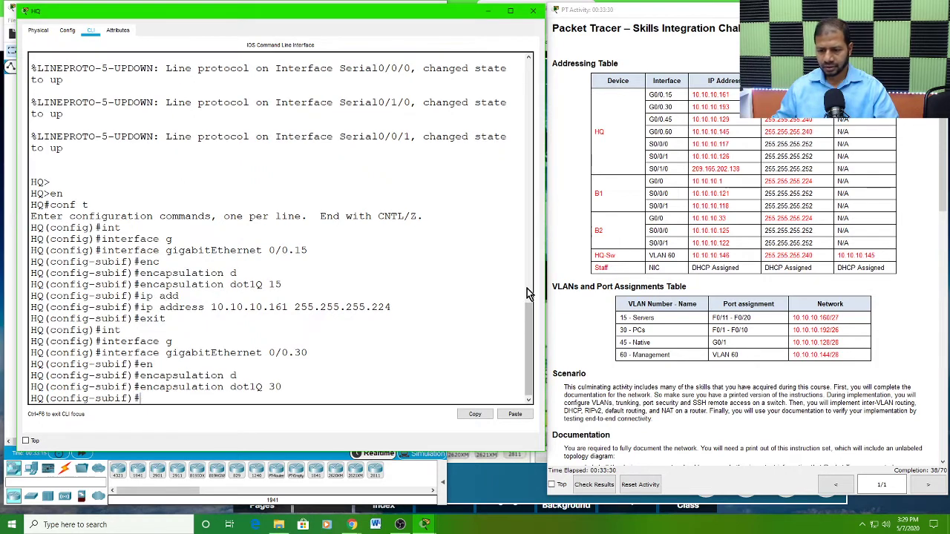
Step: Assign IP address 10.10.10.193 with mask 255.255.255.192 to HQ's subinterface gigabitEthernet 0/0.30
{"action": "type", "text": "ip"}
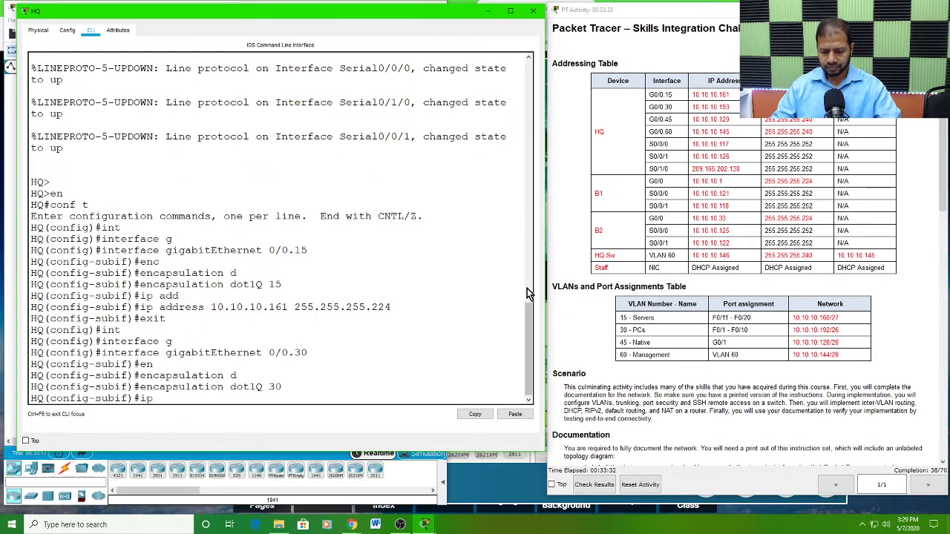
{"action": "type", "text": " add"}
{"action": "key", "text": "Tab"}
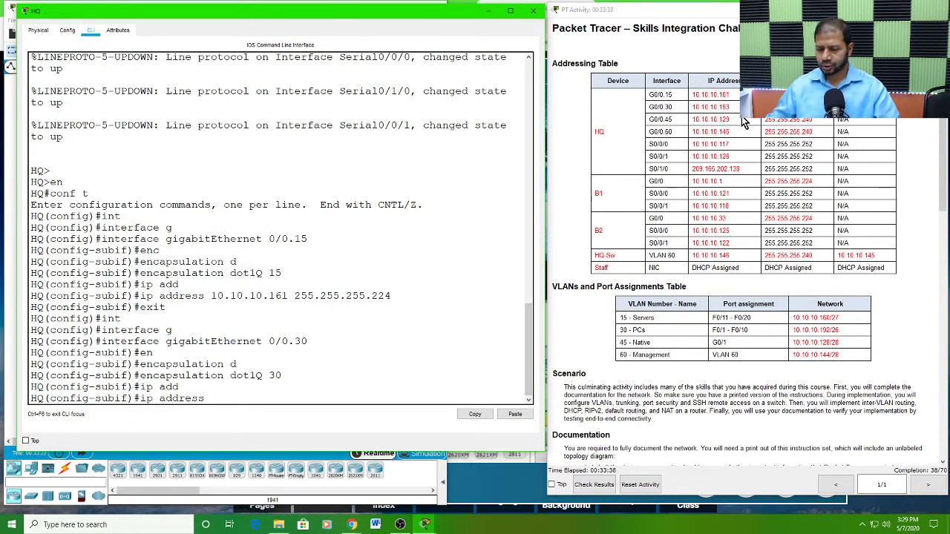
{"action": "type", "text": "10.10.10.193"}
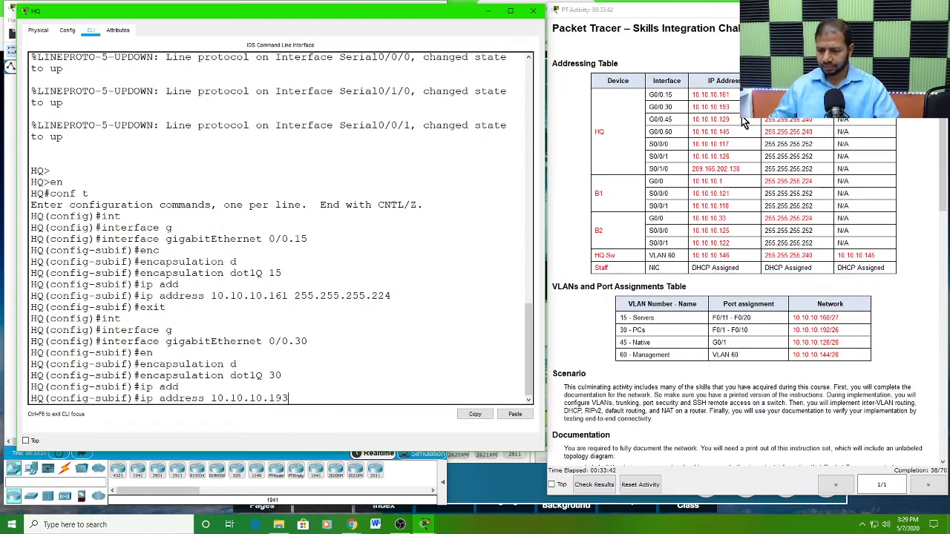
{"action": "left_click", "coordinate": [819, 118]}
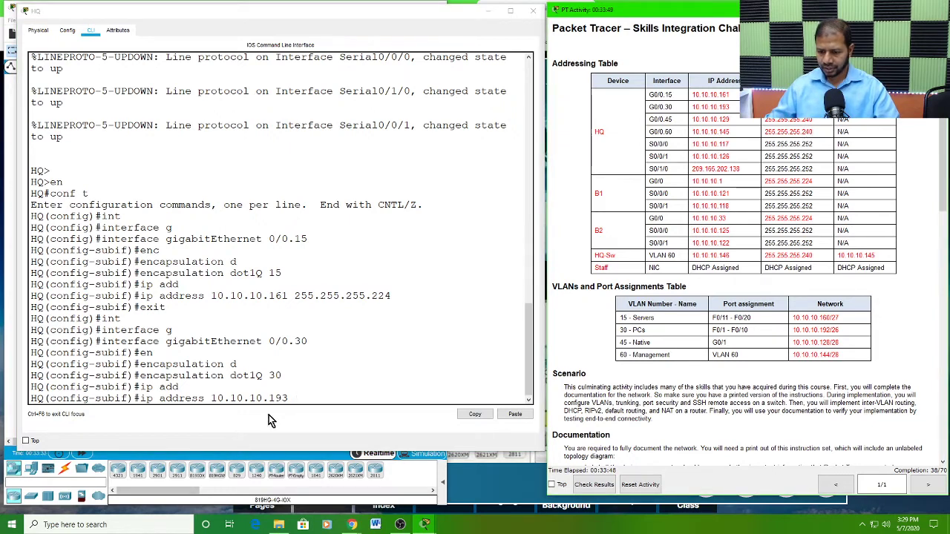
{"action": "left_click", "coordinate": [301, 394]}
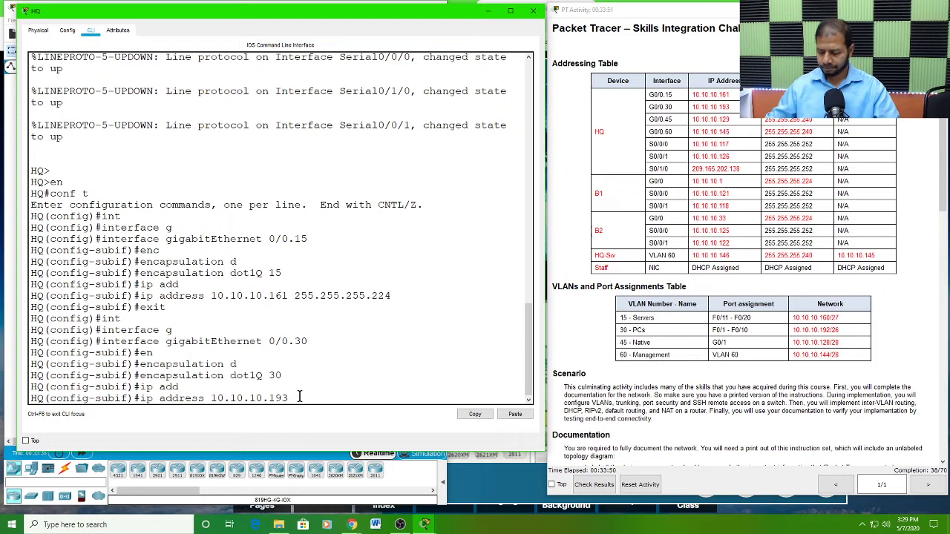
{"action": "type", "text": "255.25"}
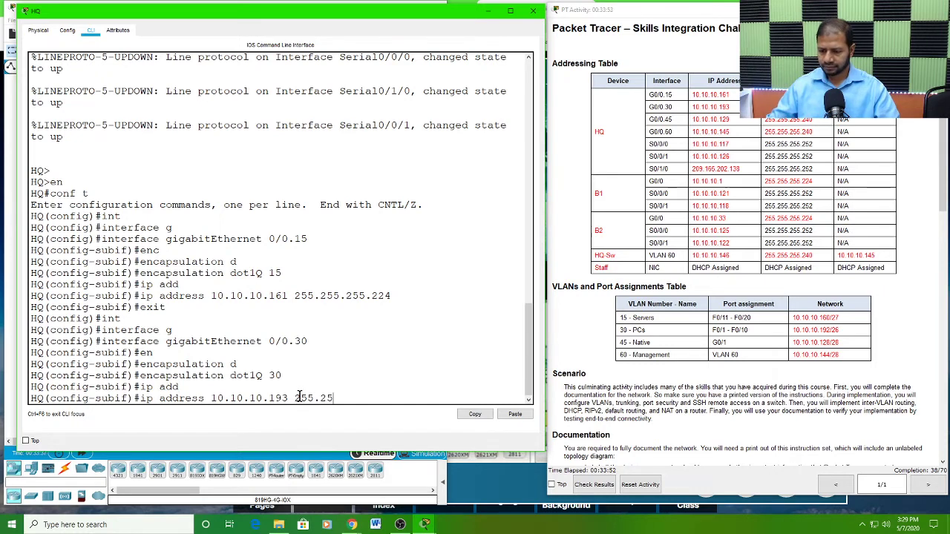
{"action": "type", "text": "5.255"}
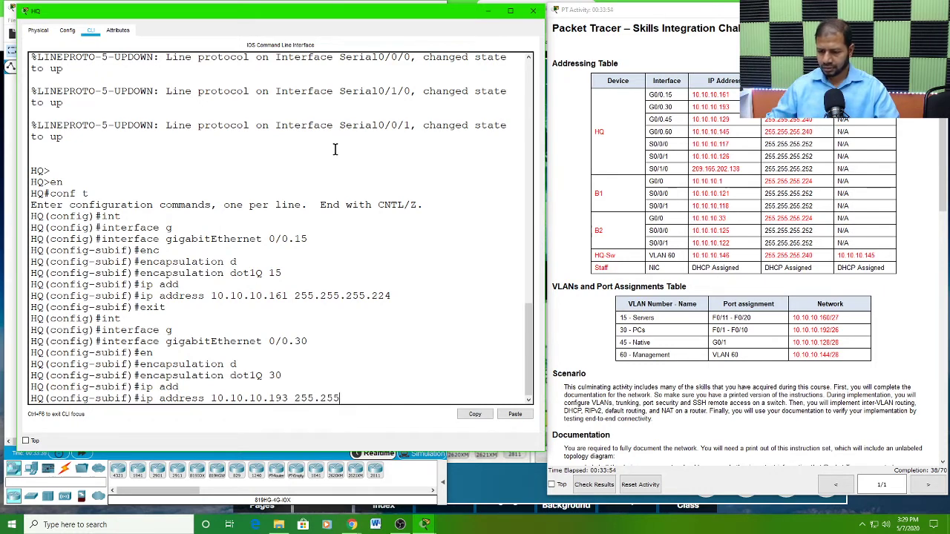
{"action": "type", "text": ".255."}
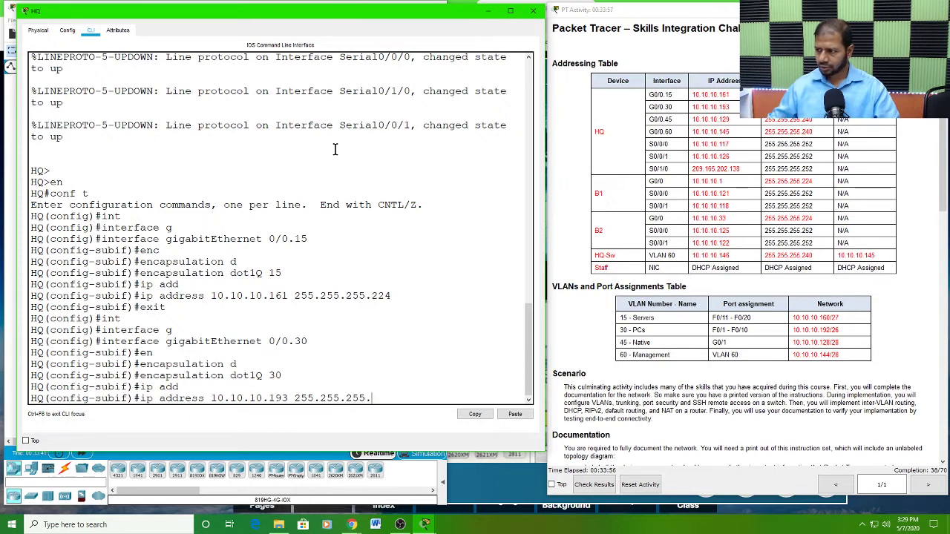
{"action": "type", "text": "192"}
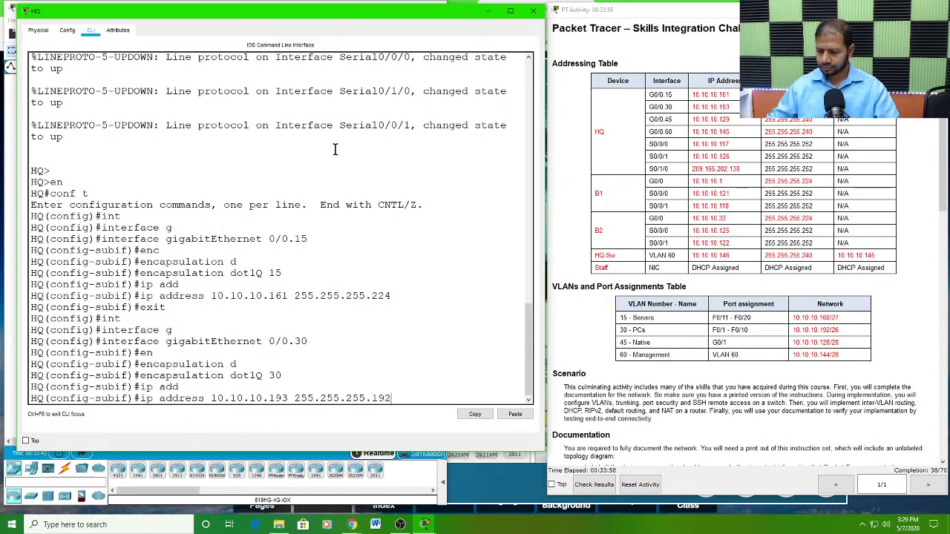
{"action": "key", "text": "Return"}
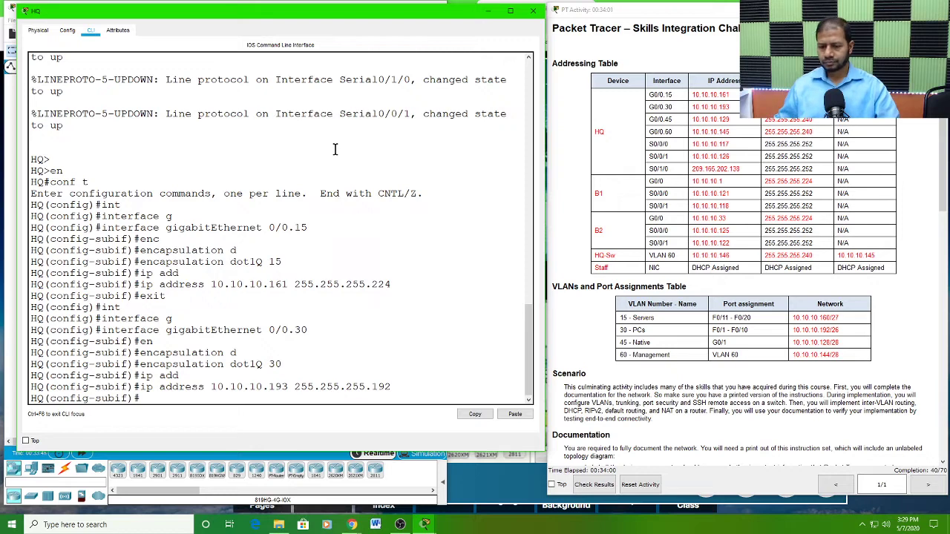
Step: Exit subinterface 0/0.30, then create subinterface gigabitEthernet 0/0.45 on HQ and enter its configuration mode
{"action": "type", "text": "exit"}
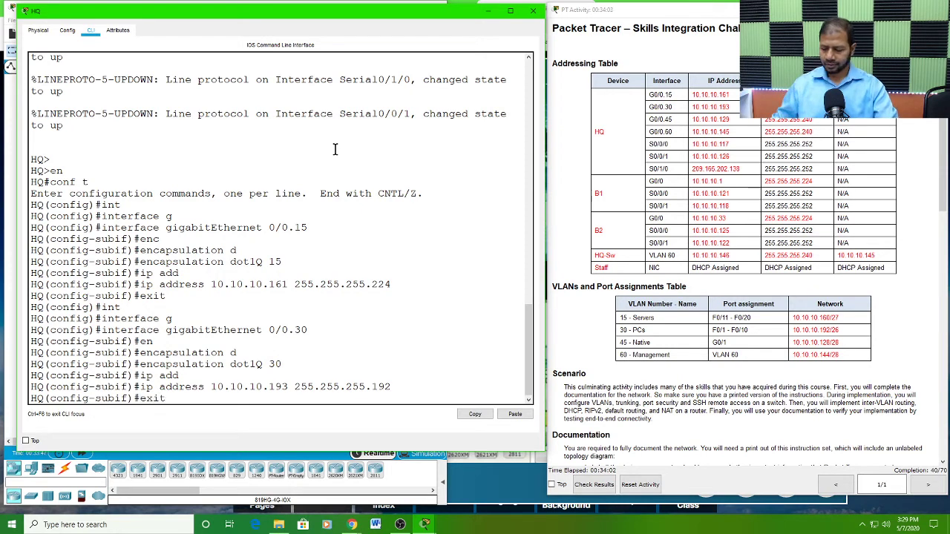
{"action": "key", "text": "Return"}
{"action": "type", "text": "int"}
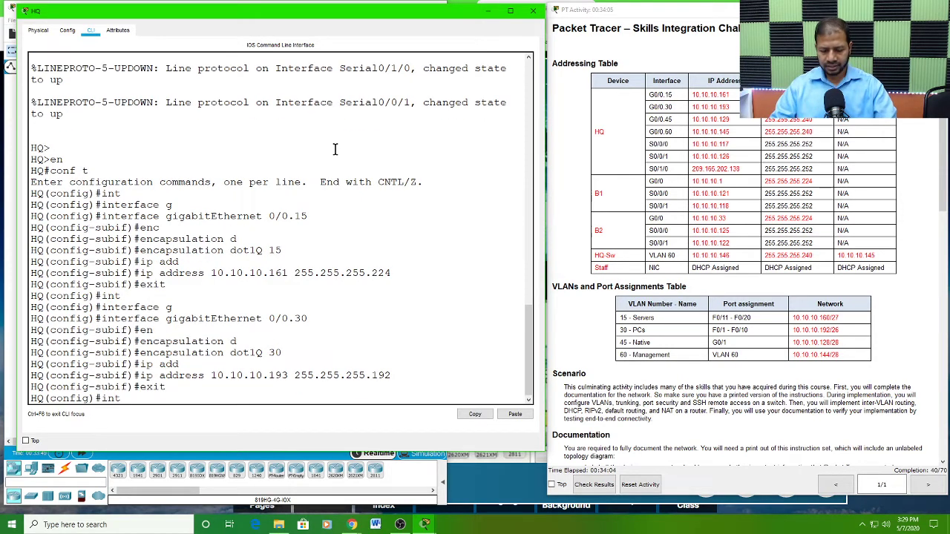
{"action": "key", "text": "Tab"}
{"action": "type", "text": "g"}
{"action": "key", "text": "Tab"}
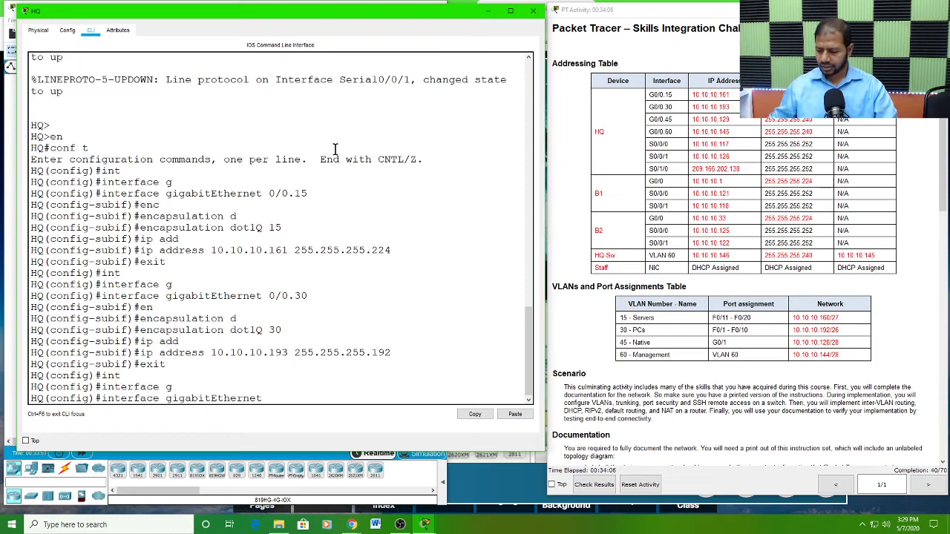
{"action": "type", "text": "0/0"}
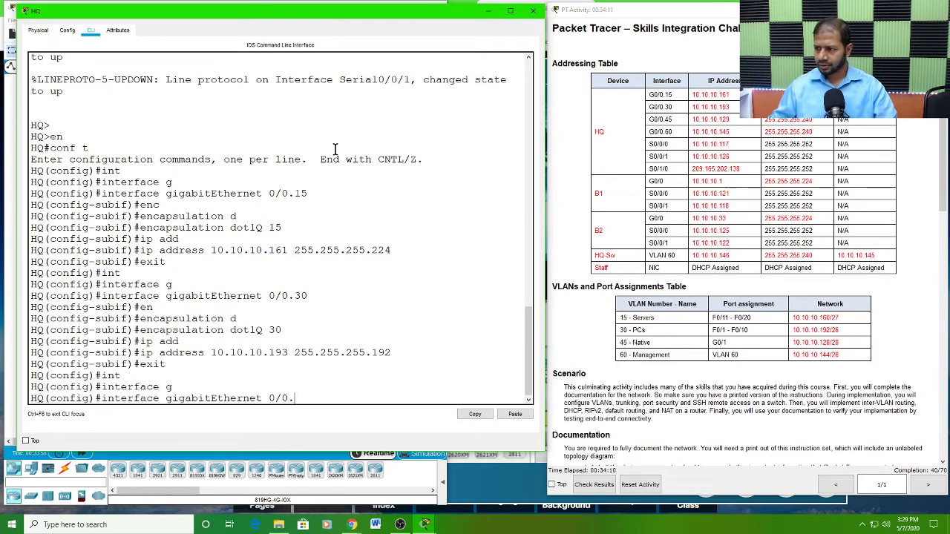
{"action": "type", "text": ".45"}
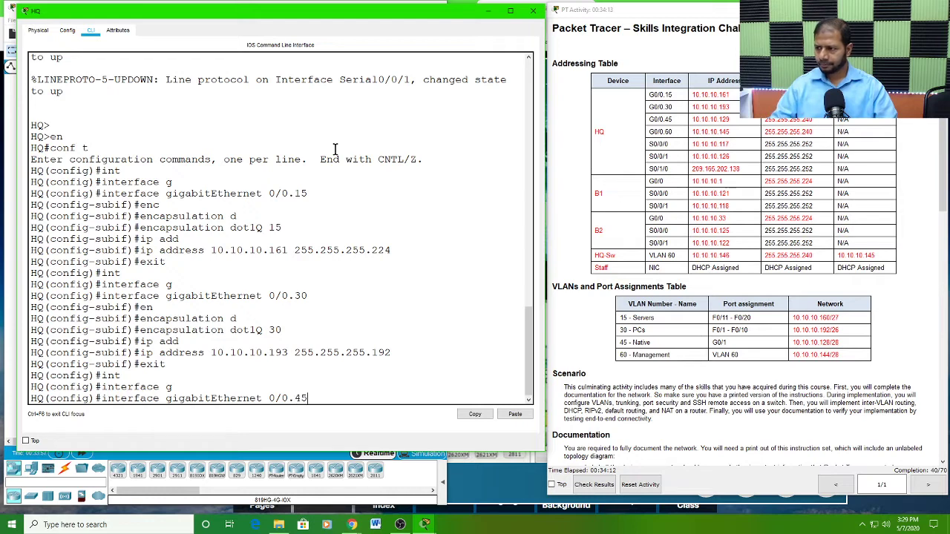
{"action": "key", "text": "Return"}
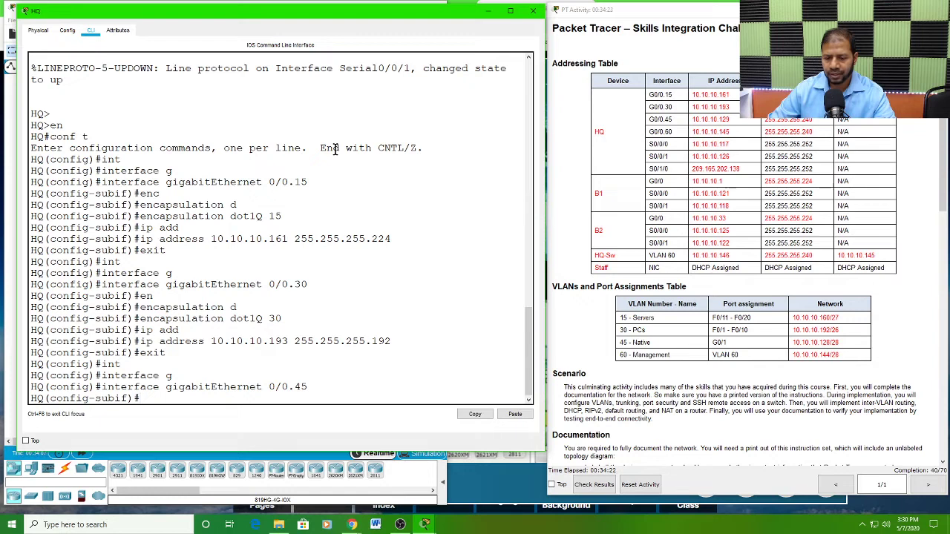
Step: Set 802.1Q encapsulation with VLAN ID 45 on HQ's subinterface gigabitEthernet 0/0.45, without the native option
{"action": "key", "text": "Up"}
{"action": "key", "text": "Up"}
{"action": "key", "text": "Up"}
{"action": "key", "text": "Up"}
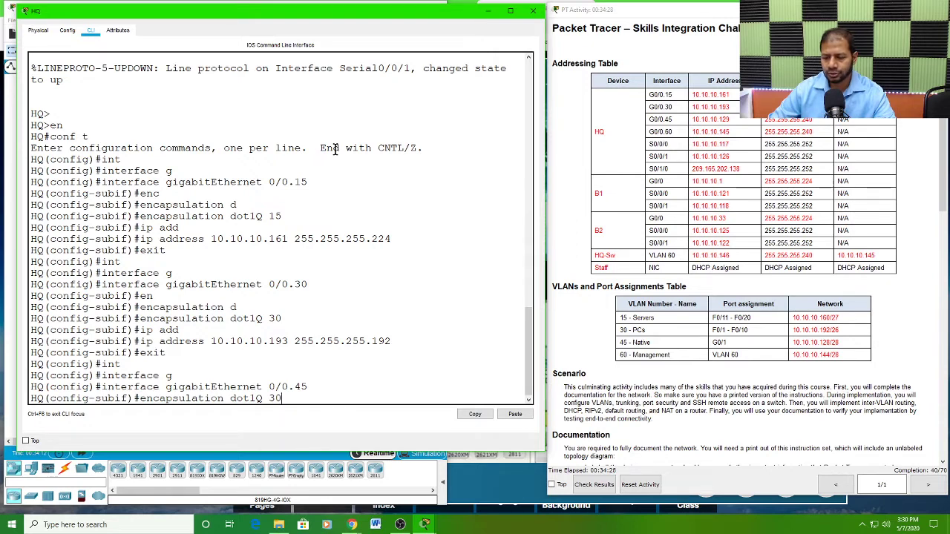
{"action": "key", "text": "BackSpace"}
{"action": "key", "text": "BackSpace"}
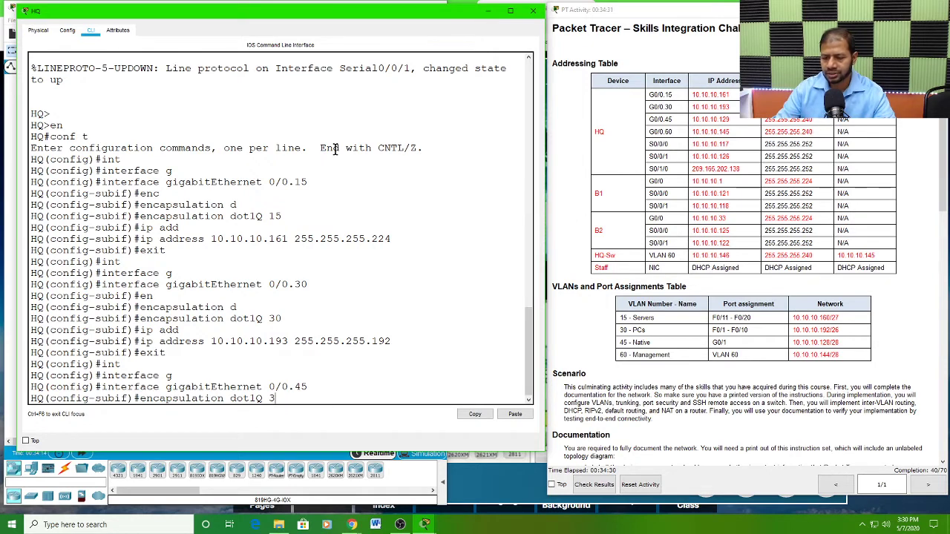
{"action": "type", "text": "45"}
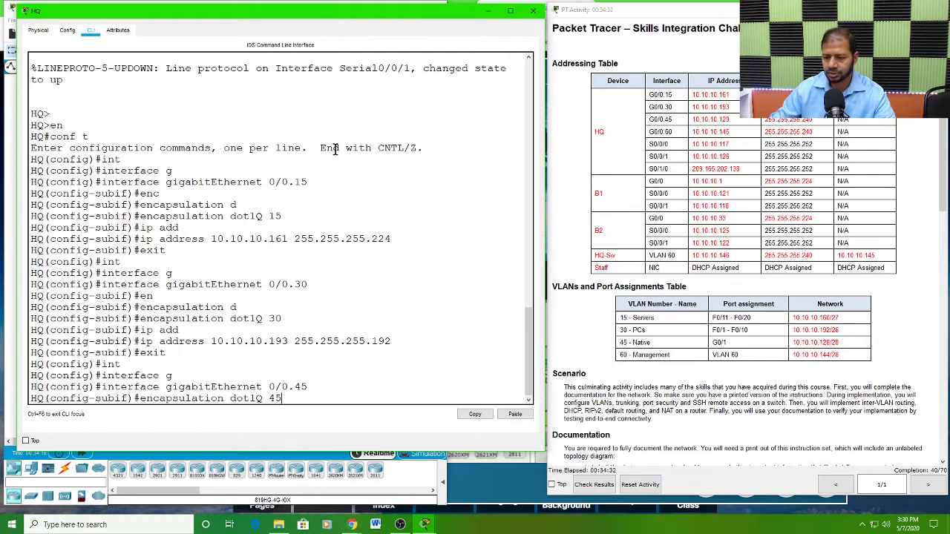
{"action": "key", "text": "Return"}
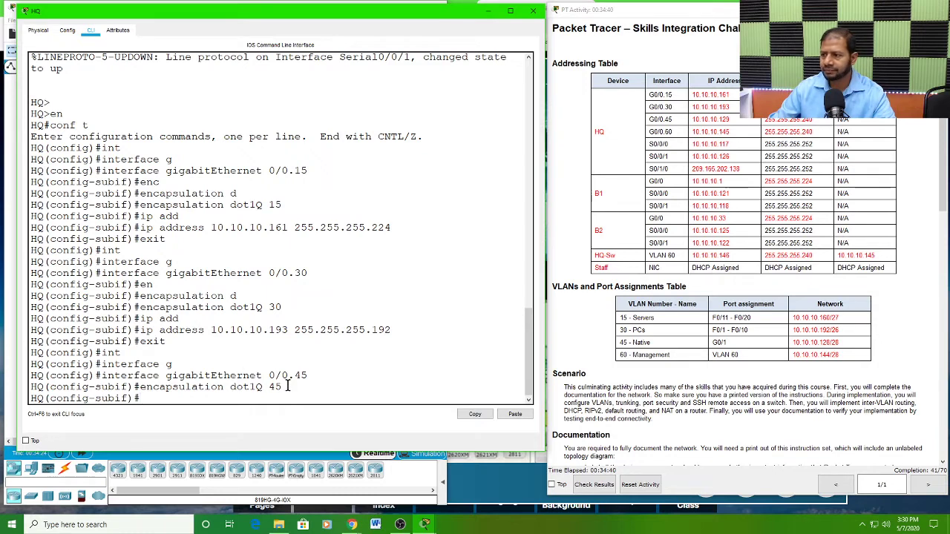
Step: Check VLAN 45's name in the VLAN table and remove the dot1Q 45 encapsulation from HQ's subinterface gigabitEthernet 0/0.45
{"action": "left_click", "coordinate": [655, 349]}
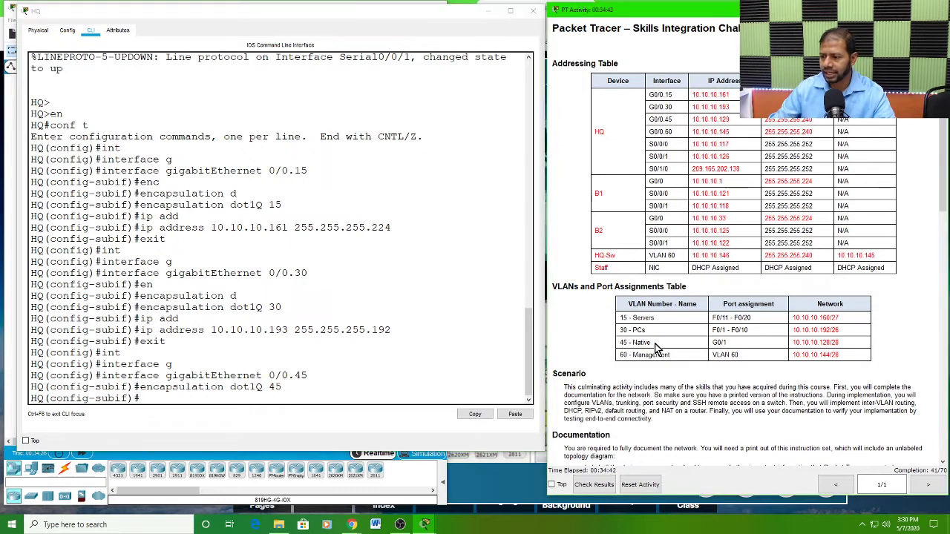
{"action": "left_click_drag", "start_coordinate": [655, 349], "coordinate": [621, 345]}
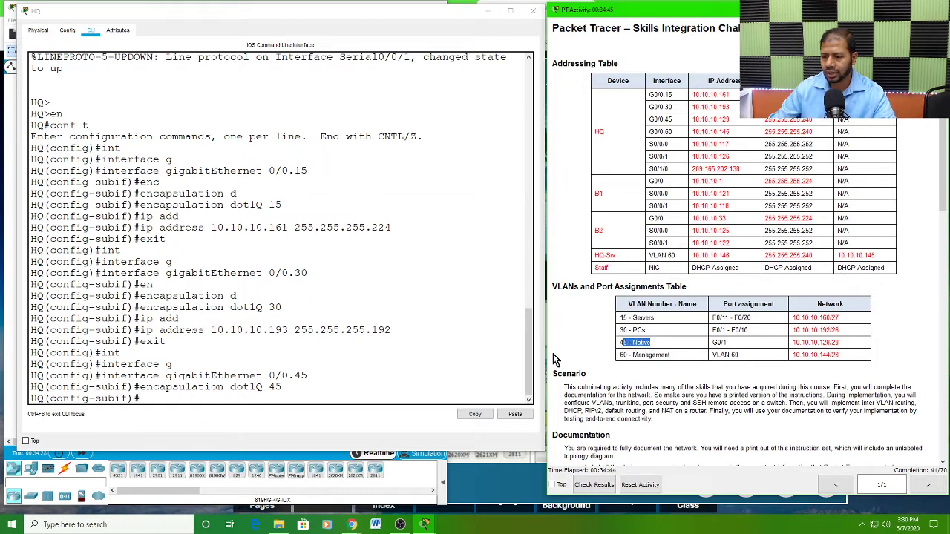
{"action": "left_click", "coordinate": [294, 387]}
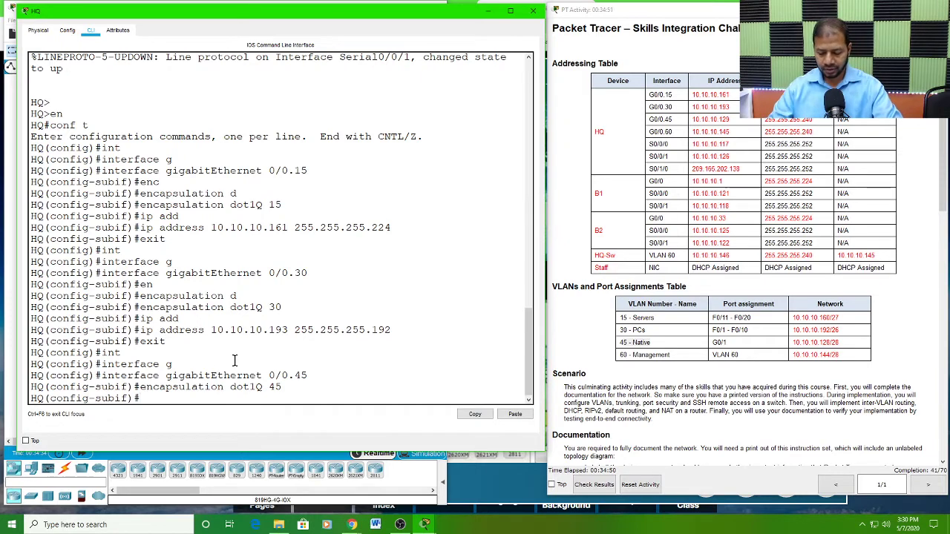
{"action": "type", "text": "no "}
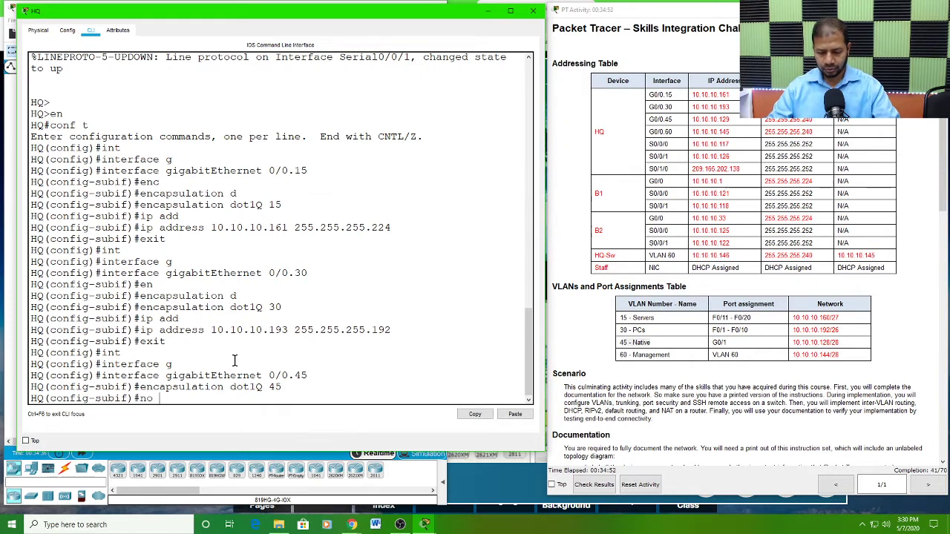
{"action": "type", "text": "en"}
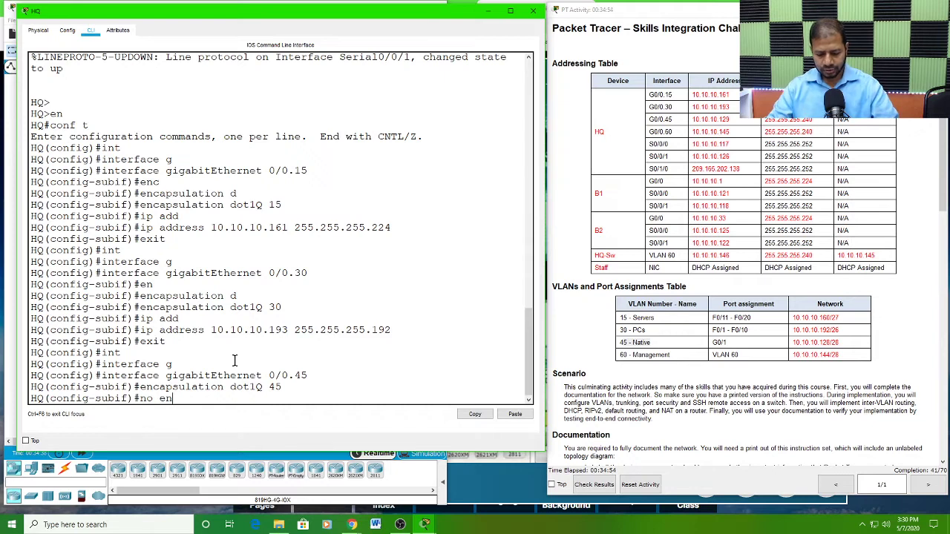
{"action": "type", "text": "c"}
{"action": "key", "text": "Tab"}
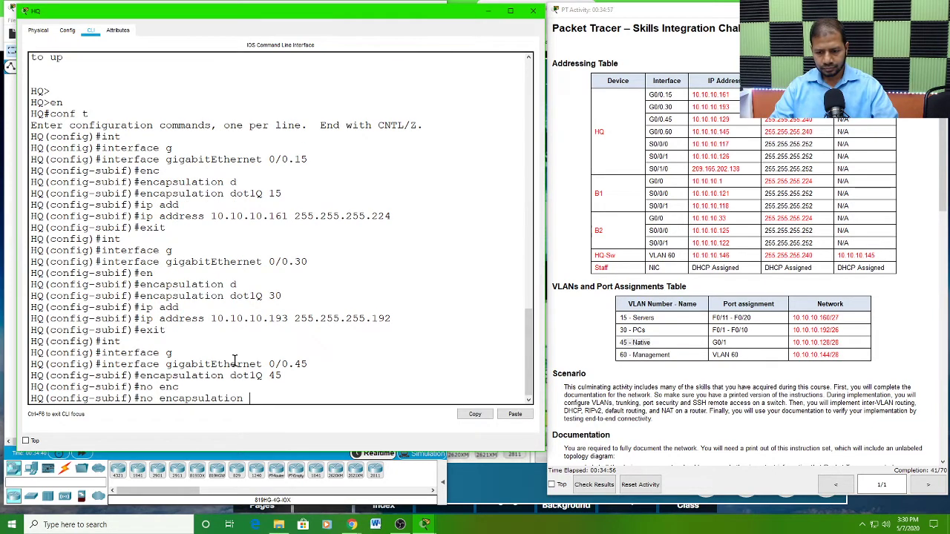
{"action": "type", "text": "do"}
{"action": "key", "text": "Tab"}
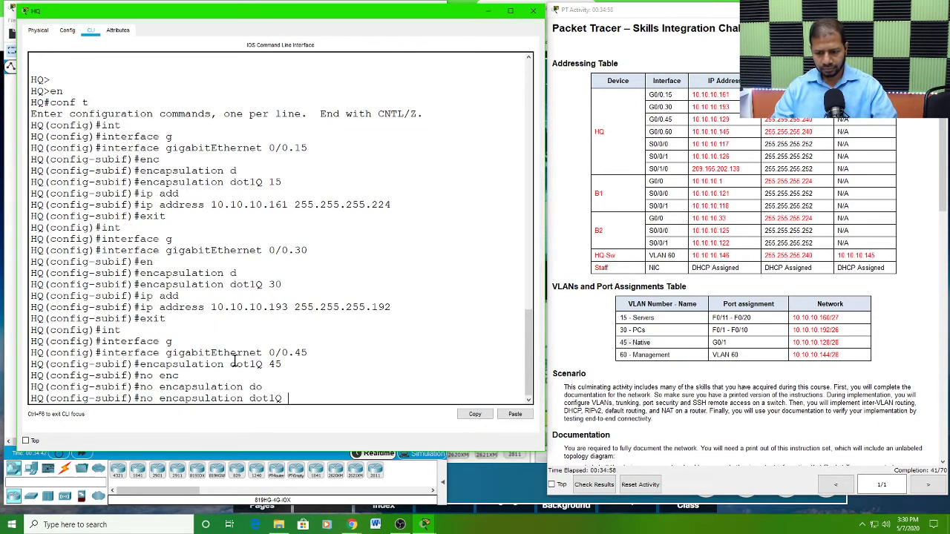
{"action": "type", "text": "45"}
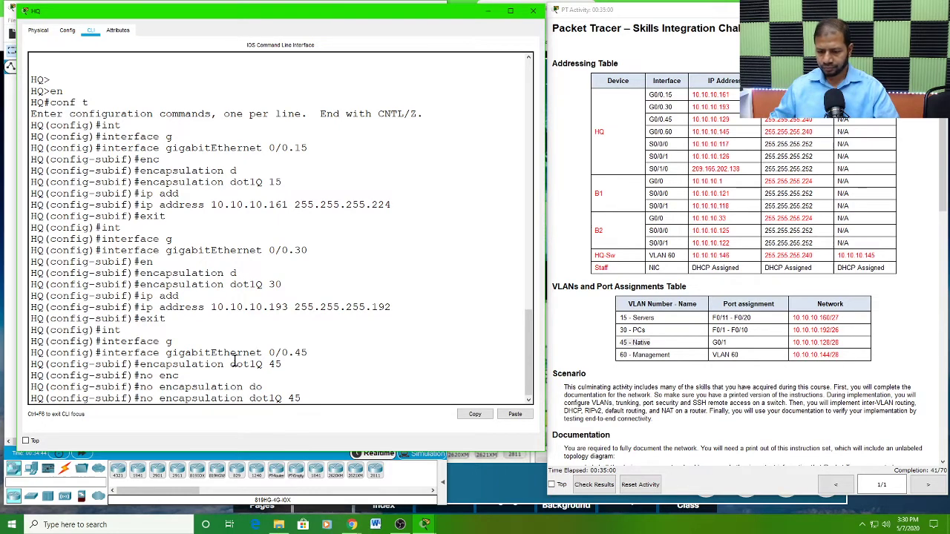
{"action": "key", "text": "Return"}
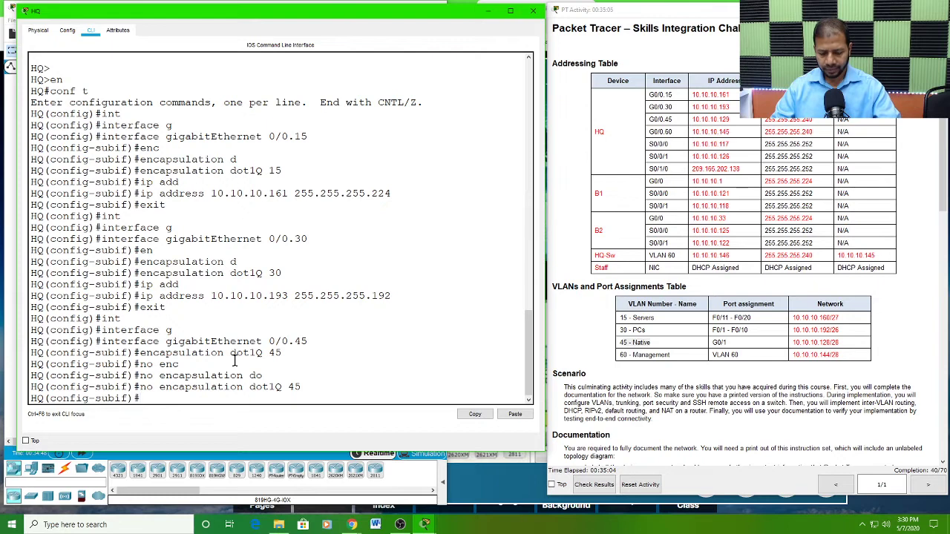
Step: Set 802.1Q encapsulation with VLAN ID 45 as the native VLAN on HQ's subinterface gigabitEthernet 0/0.45
{"action": "type", "text": "en"}
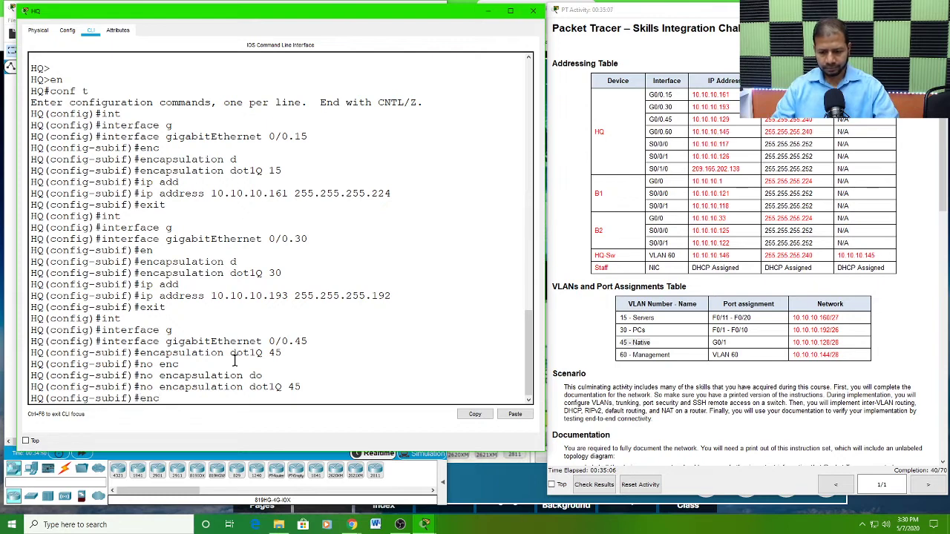
{"action": "type", "text": "c"}
{"action": "key", "text": "Tab"}
{"action": "type", "text": "do"}
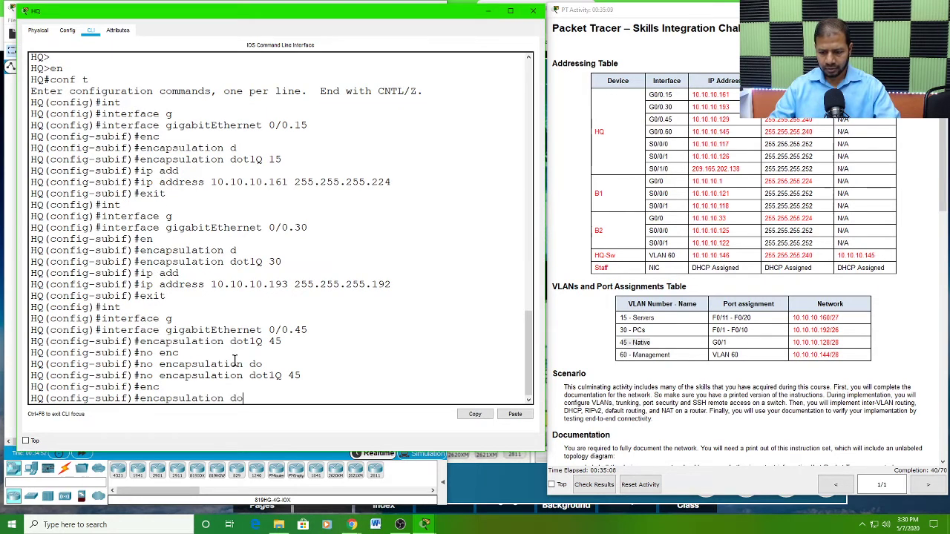
{"action": "key", "text": "Tab"}
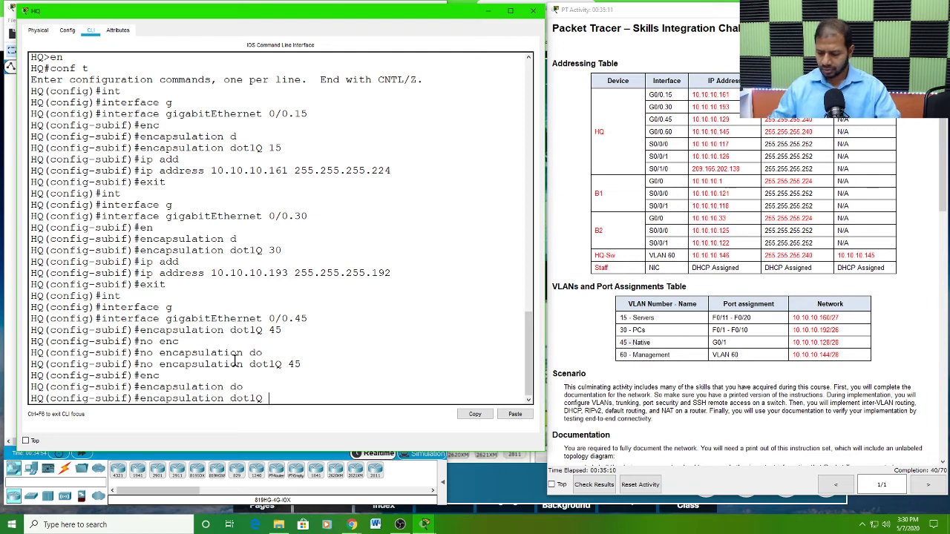
{"action": "type", "text": "45 "}
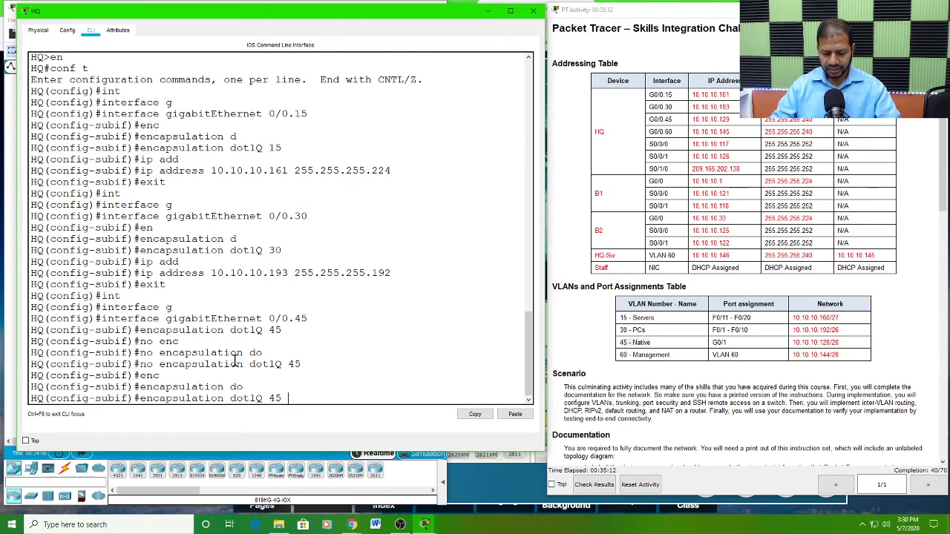
{"action": "type", "text": "n"}
{"action": "key", "text": "Tab"}
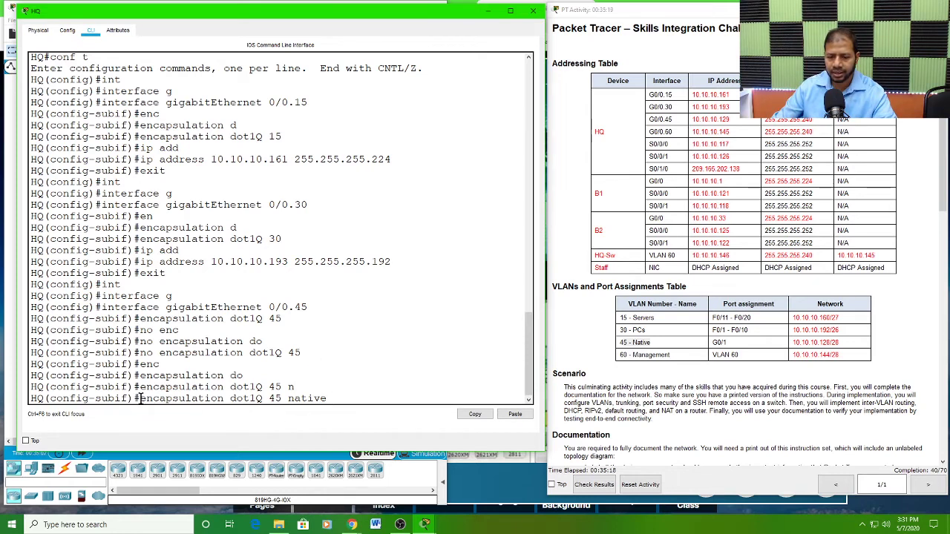
{"action": "left_click_drag", "start_coordinate": [138, 399], "coordinate": [348, 390]}
{"action": "key", "text": "Return"}
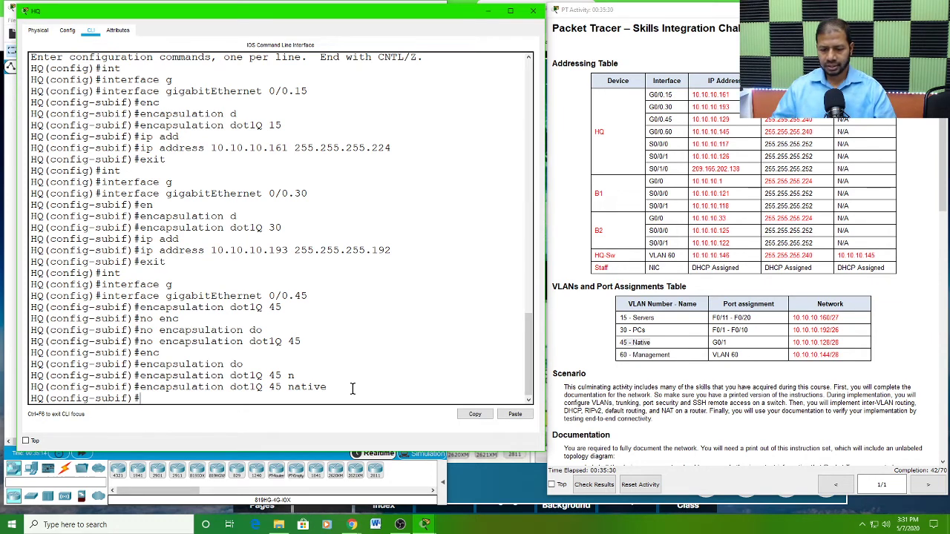
Step: Assign IP address 10.10.10.129 with mask 255.255.255.240 to HQ's subinterface gigabitEthernet 0/0.45
{"action": "key", "text": "Up"}
{"action": "key", "text": "Up"}
{"action": "key", "text": "Up"}
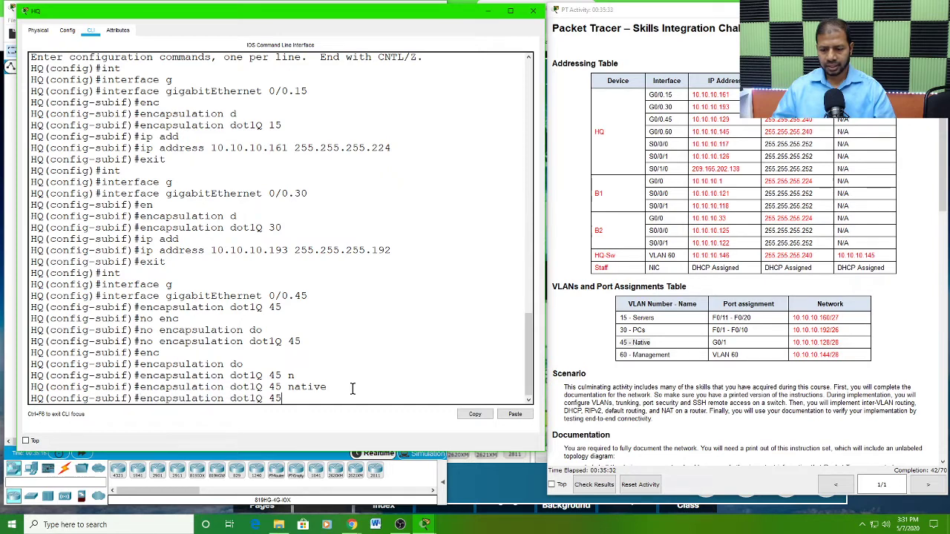
{"action": "key", "text": "Up"}
{"action": "key", "text": "Up"}
{"action": "key", "text": "Up"}
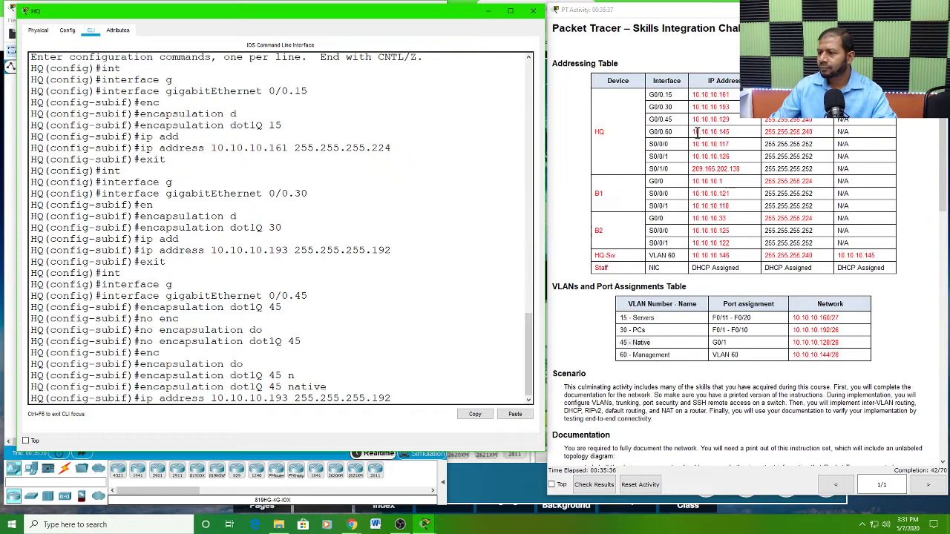
{"action": "left_click", "coordinate": [810, 121]}
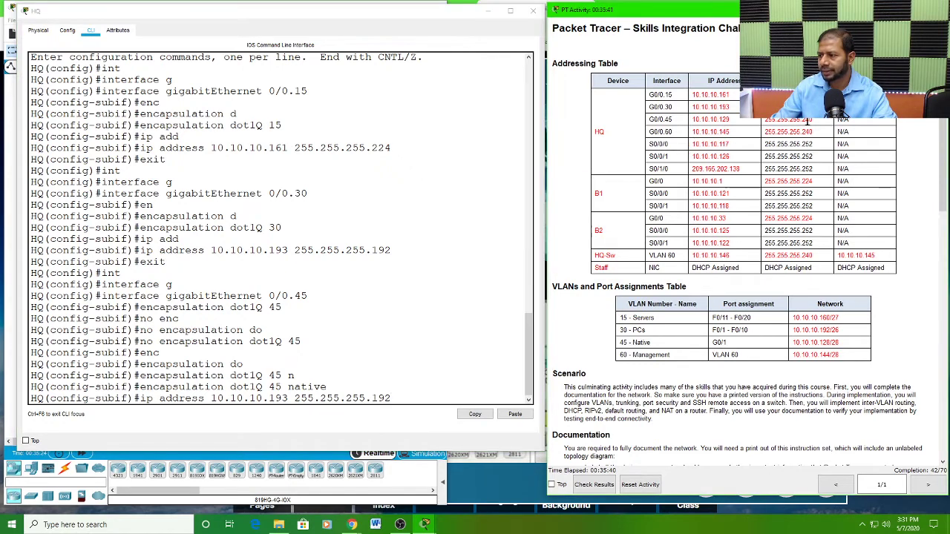
{"action": "left_click_drag", "start_coordinate": [394, 395], "coordinate": [416, 382]}
{"action": "left_click", "coordinate": [402, 394]}
{"action": "key", "text": "BackSpace"}
{"action": "key", "text": "BackSpace"}
{"action": "key", "text": "BackSpace"}
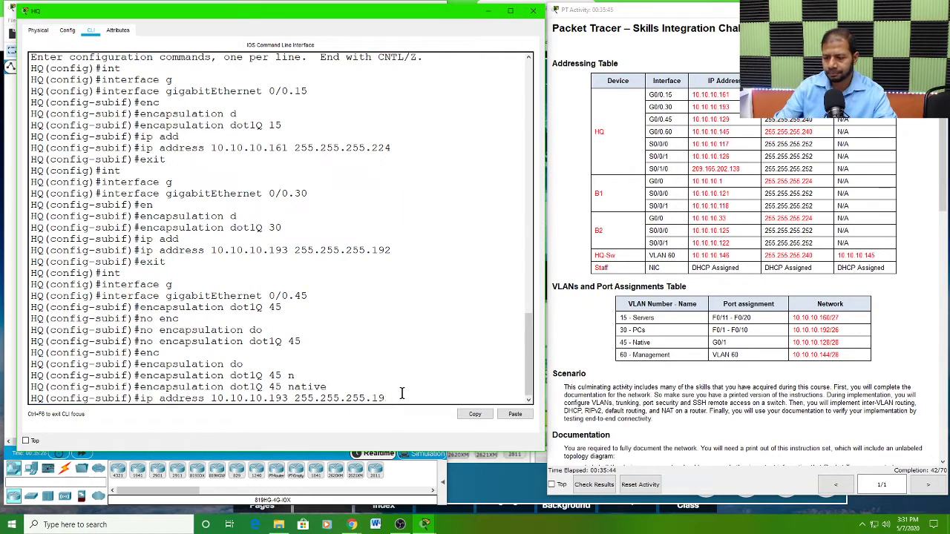
{"action": "type", "text": "240"}
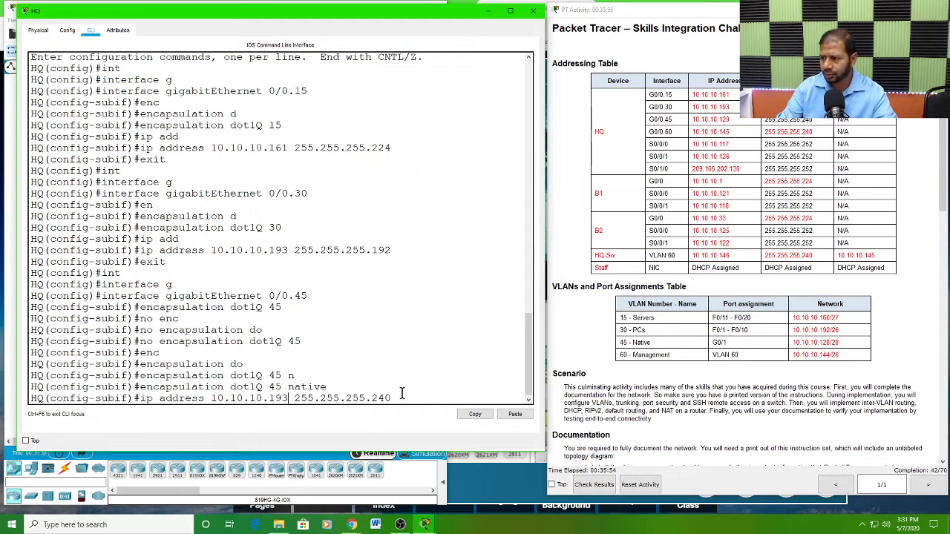
{"action": "key", "text": "BackSpace"}
{"action": "key", "text": "BackSpace"}
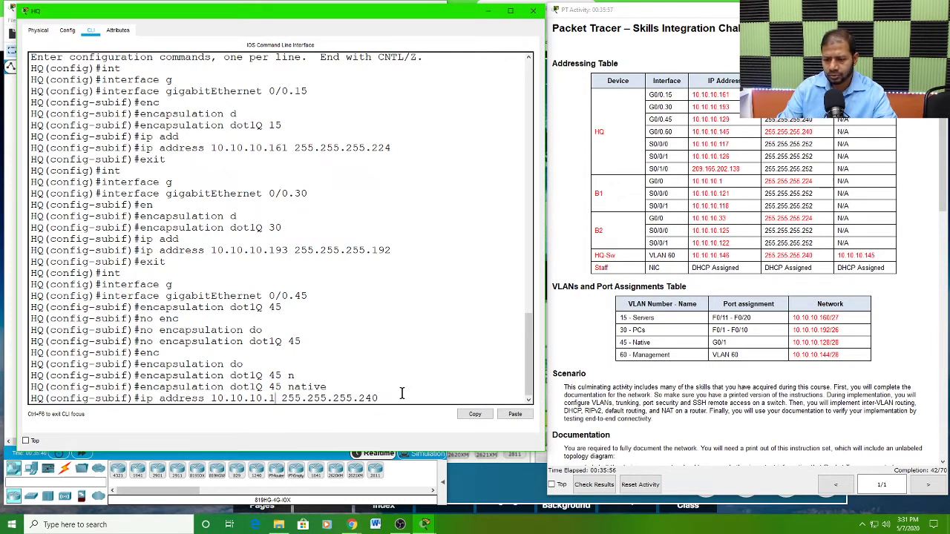
{"action": "type", "text": "29"}
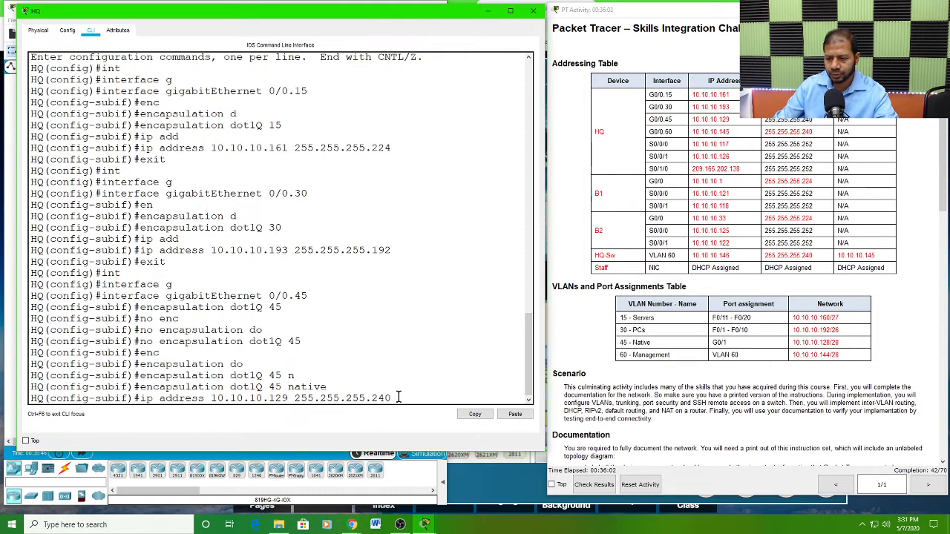
{"action": "key", "text": "Return"}
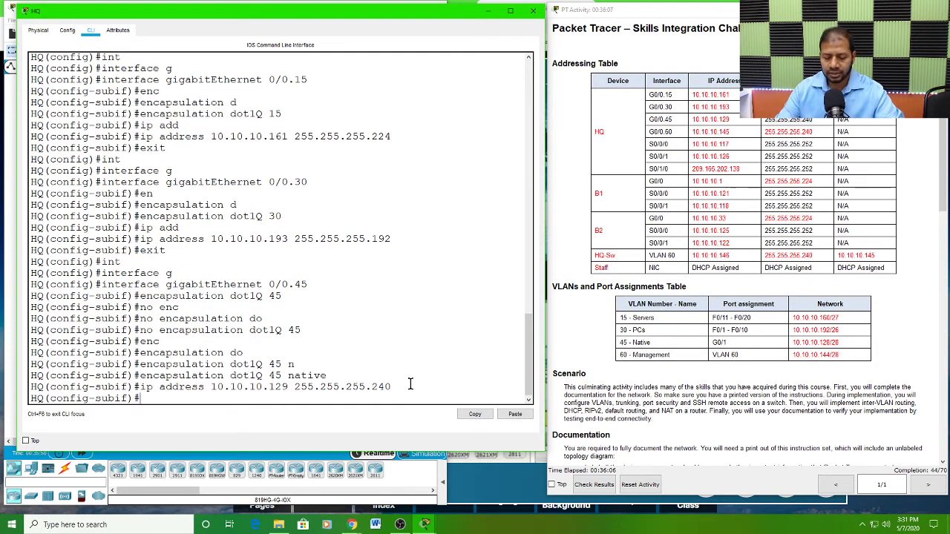
Step: Leave subinterface gigabitEthernet 0/0.45 and create subinterface gigabitEthernet 0/0.60 on HQ
{"action": "type", "text": "exit"}
{"action": "key", "text": "Return"}
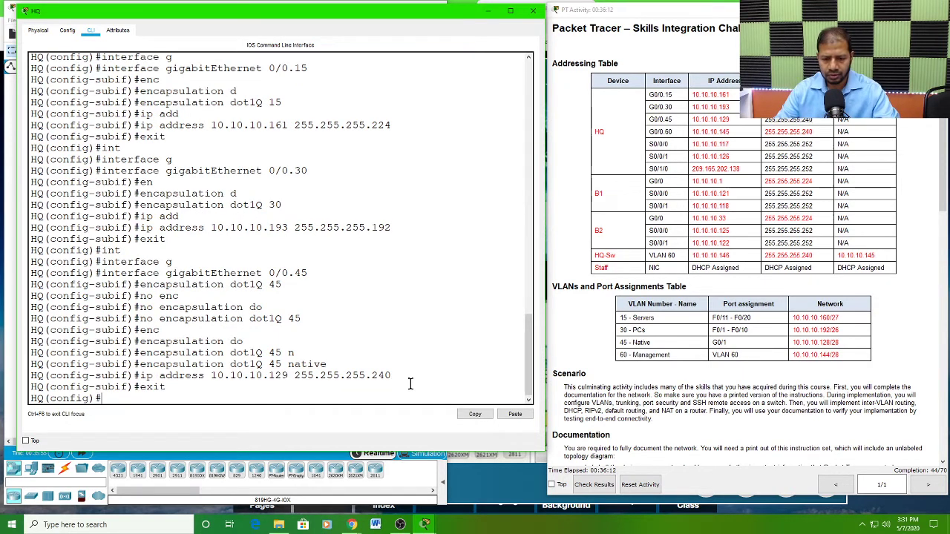
{"action": "type", "text": "interface"}
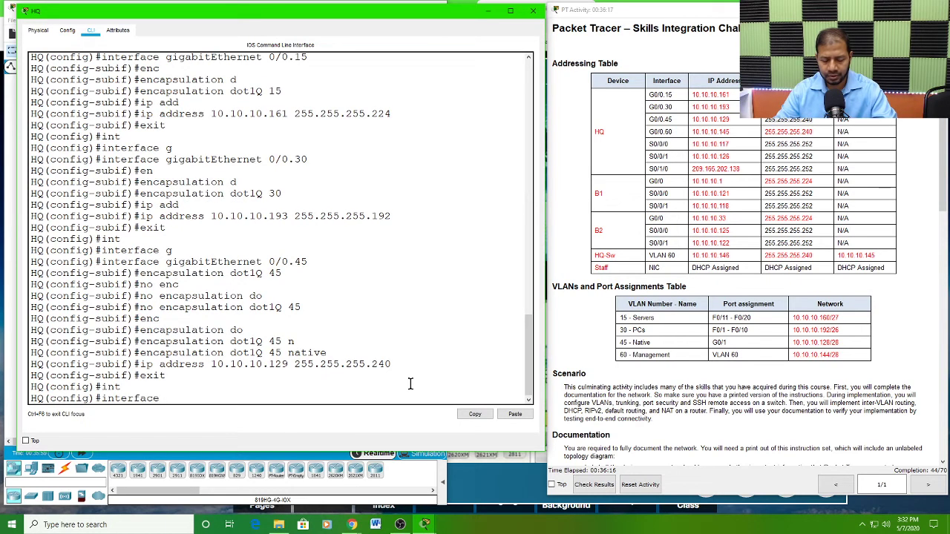
{"action": "type", "text": "g"}
{"action": "key", "text": "Tab"}
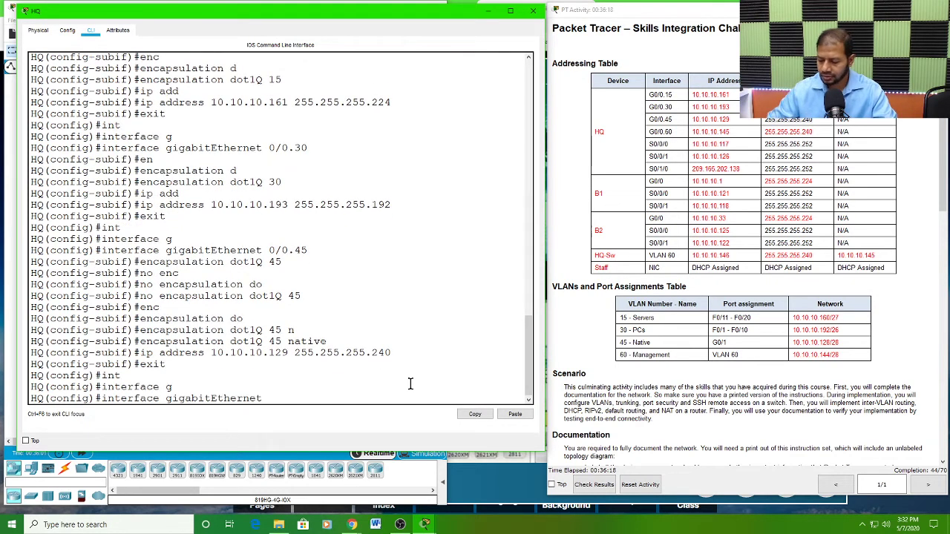
{"action": "type", "text": "0/0.60"}
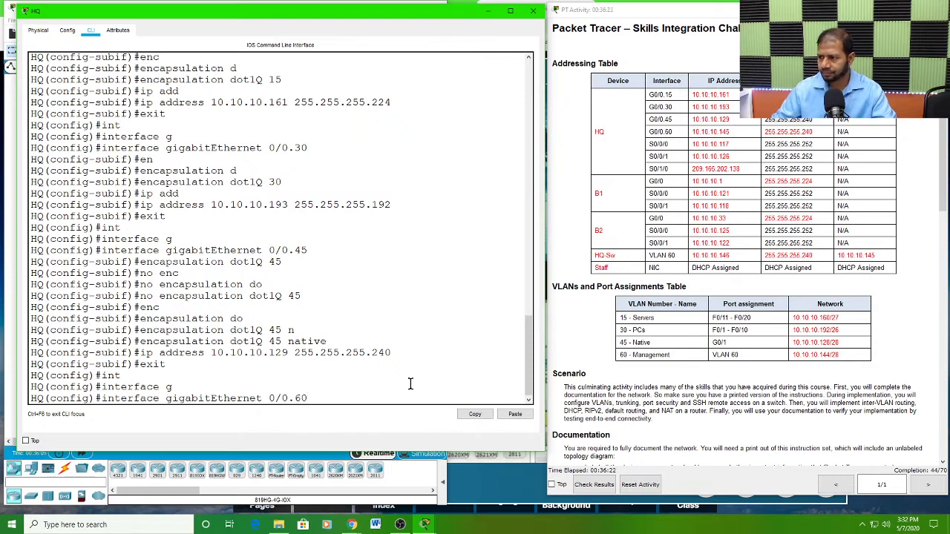
{"action": "key", "text": "Return"}
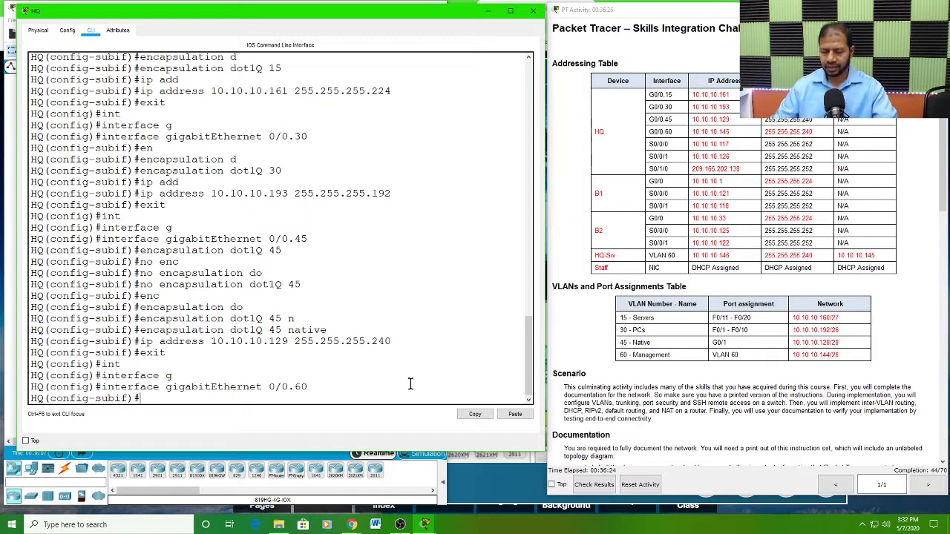
Step: Set 802.1Q encapsulation with VLAN ID 60 on HQ's subinterface gigabitEthernet 0/0.60
{"action": "type", "text": "en"}
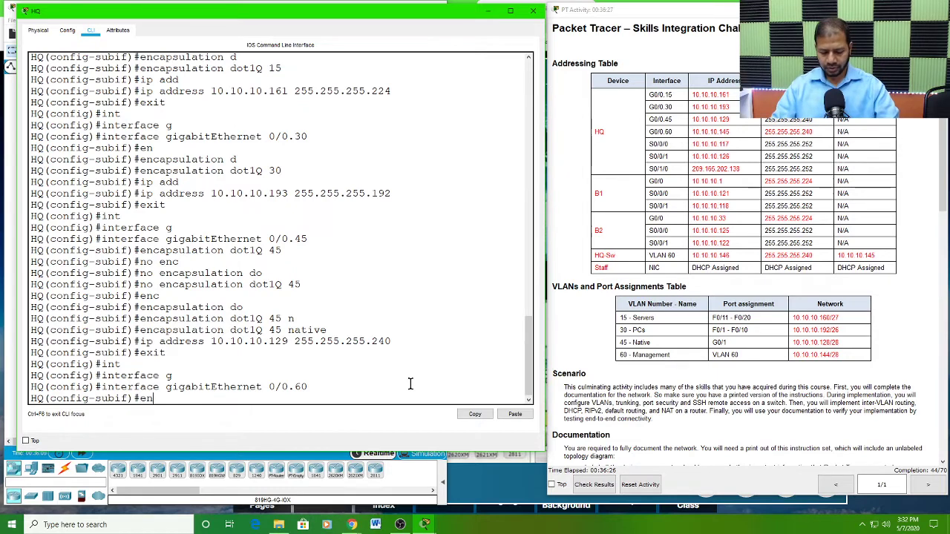
{"action": "type", "text": "c"}
{"action": "key", "text": "Tab"}
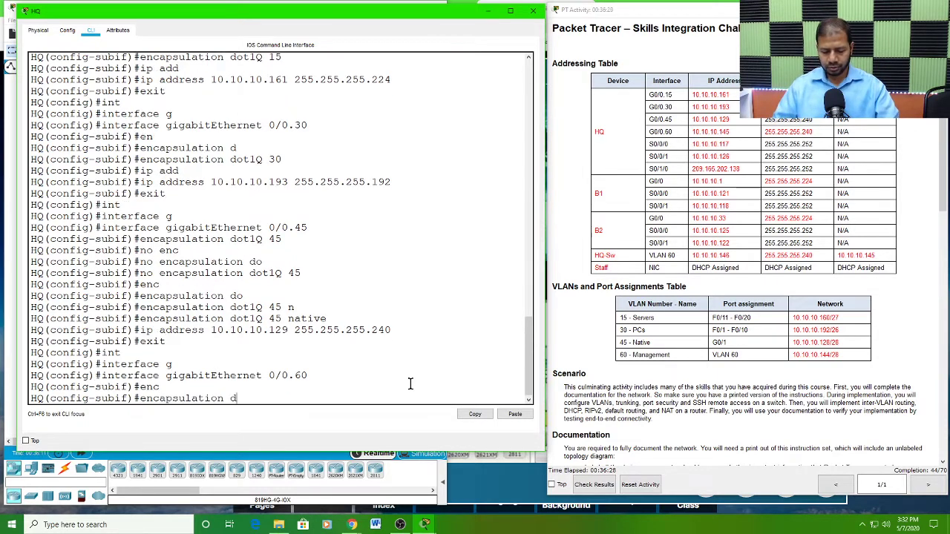
{"action": "type", "text": "d"}
{"action": "key", "text": "Tab"}
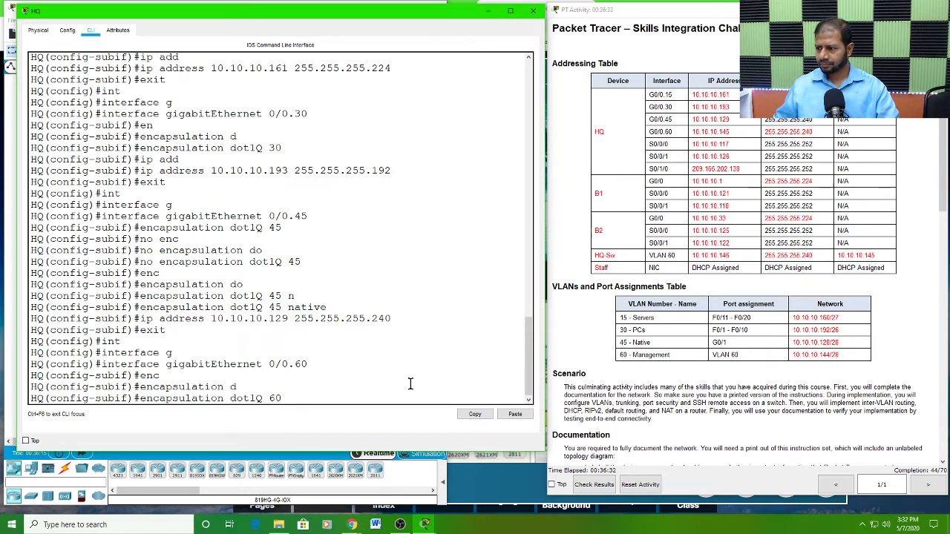
{"action": "key", "text": "Return"}
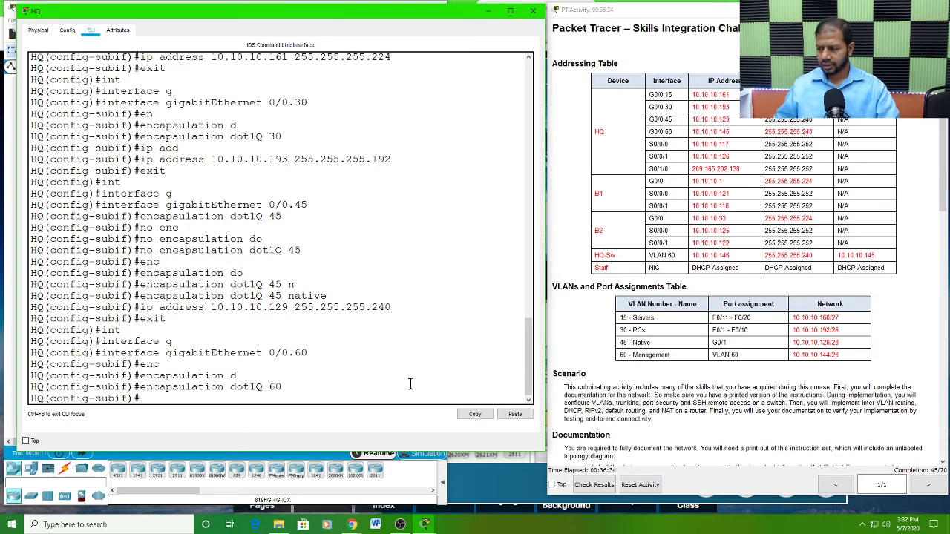
Step: Assign IP address 10.10.10.145 with mask 255.255.255.240 to HQ's subinterface gigabitEthernet 0/0.60, checking the values against the addressing table
{"action": "type", "text": "ip "}
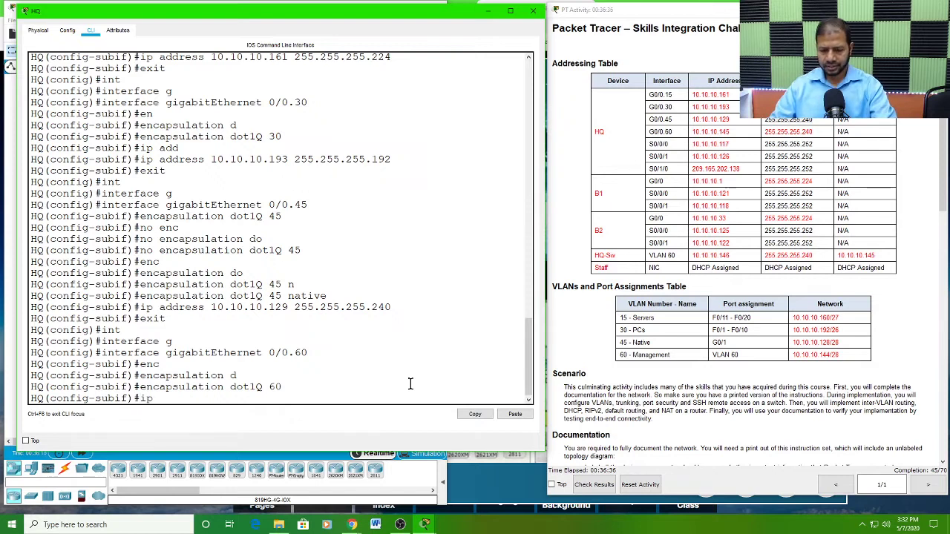
{"action": "type", "text": "add"}
{"action": "key", "text": "Tab"}
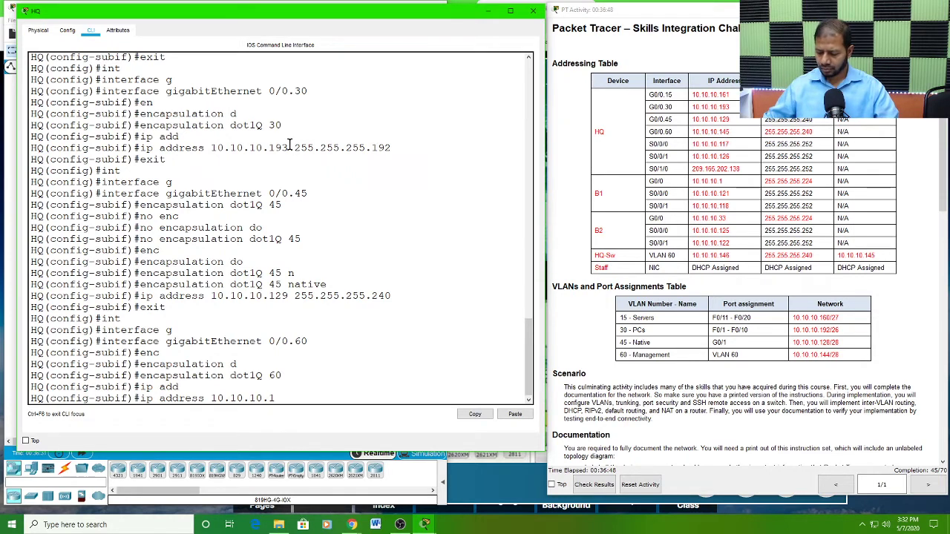
{"action": "type", "text": "45"}
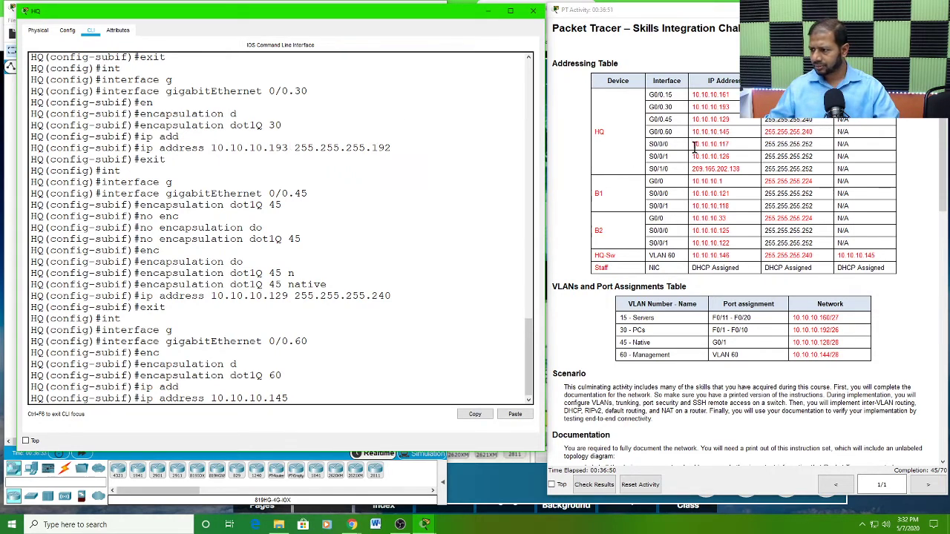
{"action": "left_click", "coordinate": [774, 134]}
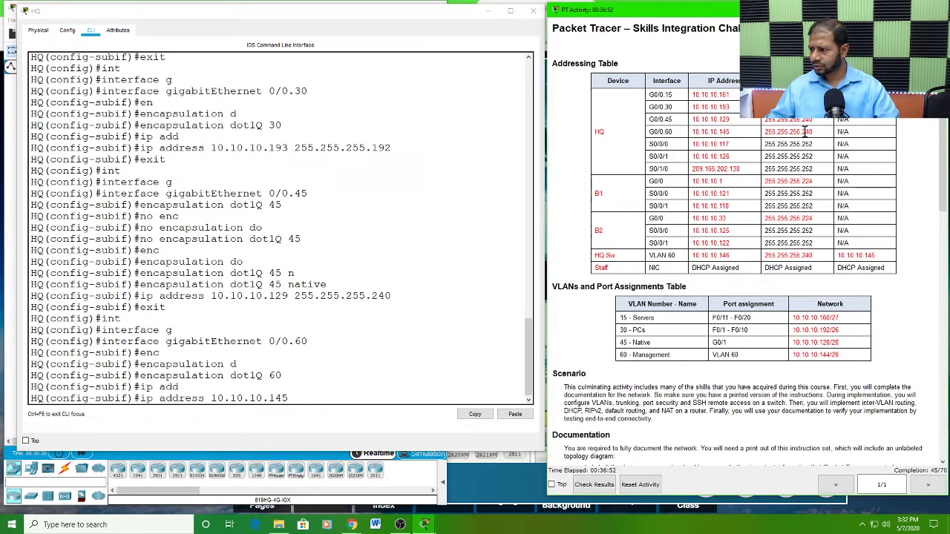
{"action": "left_click", "coordinate": [309, 396]}
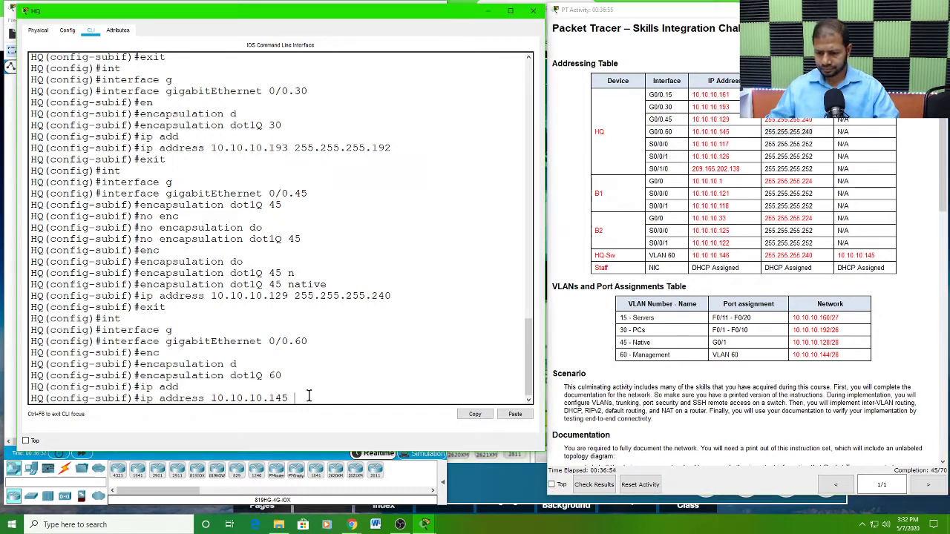
{"action": "type", "text": "255.255.25"}
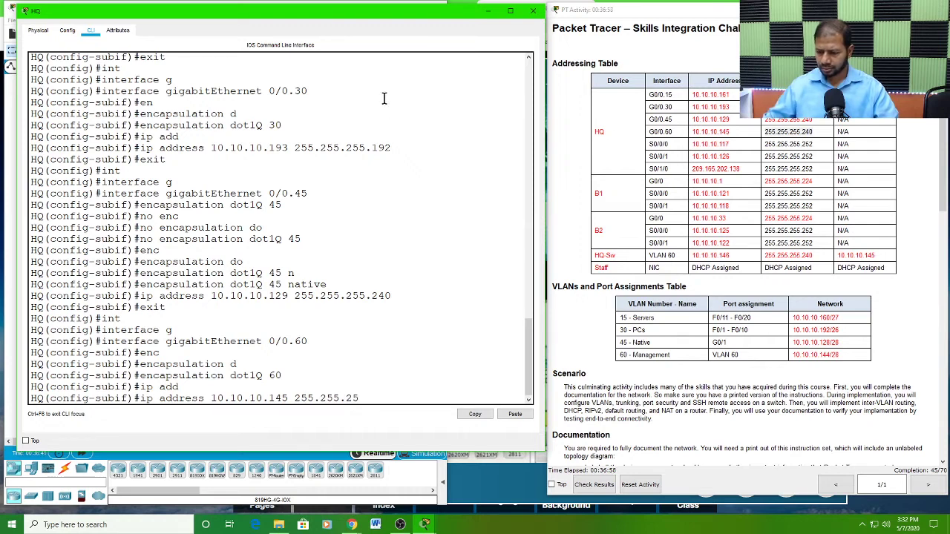
{"action": "type", "text": "5.240"}
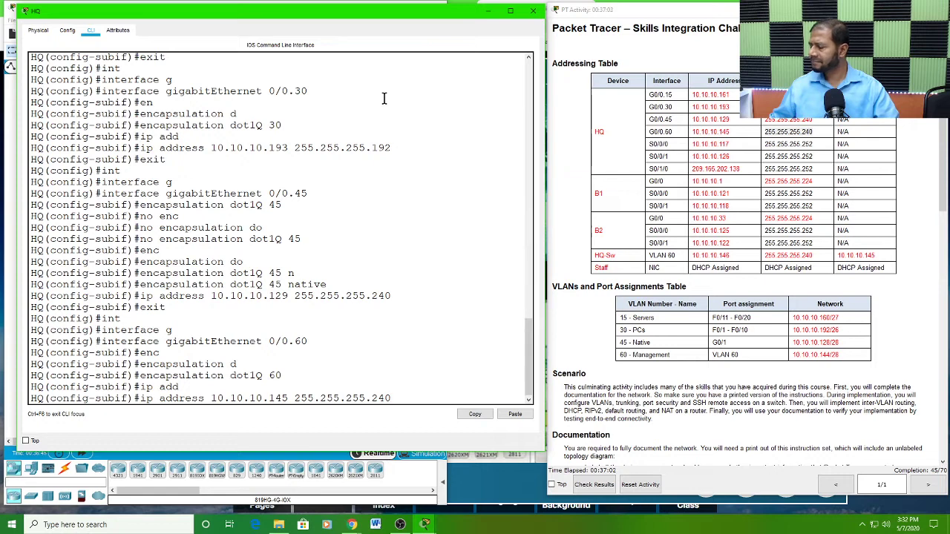
{"action": "key", "text": "Return"}
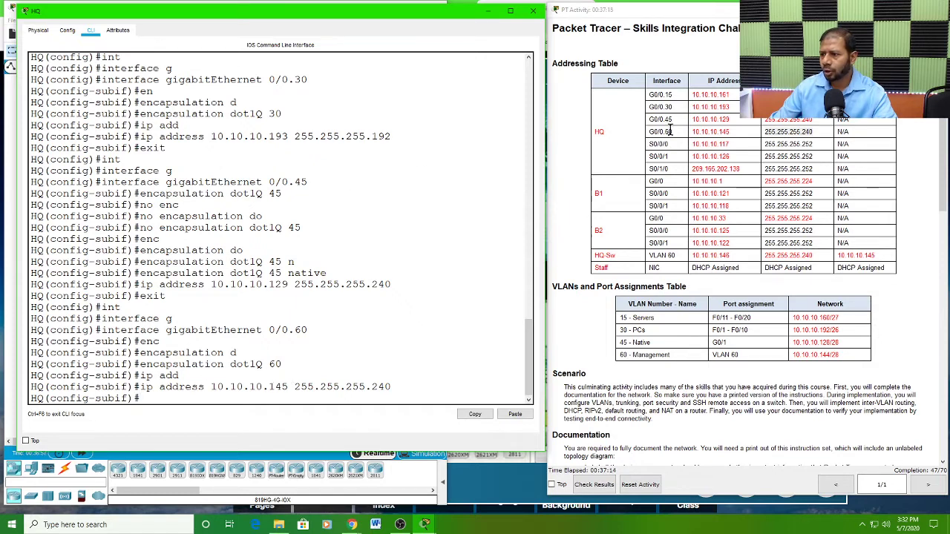
{"action": "left_click_drag", "start_coordinate": [649, 93], "coordinate": [895, 134]}
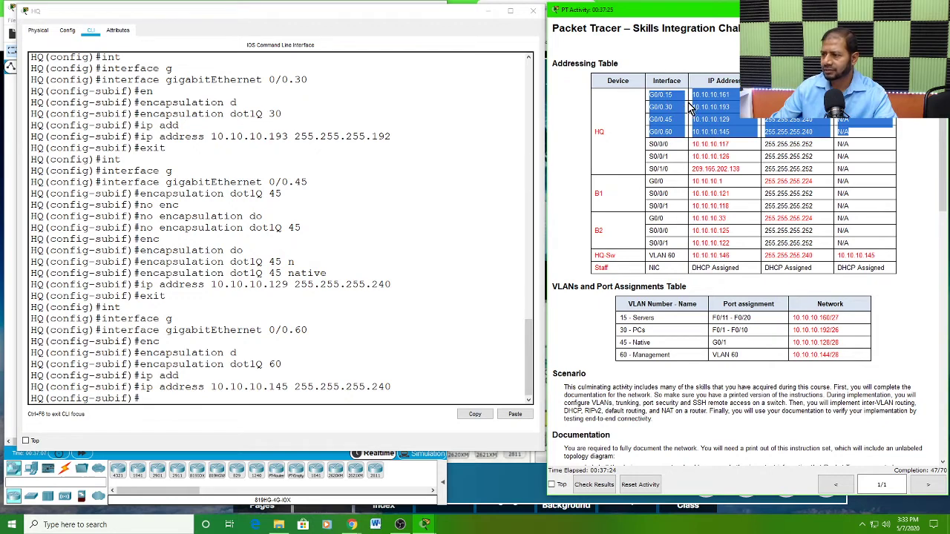
{"action": "left_click", "coordinate": [736, 97]}
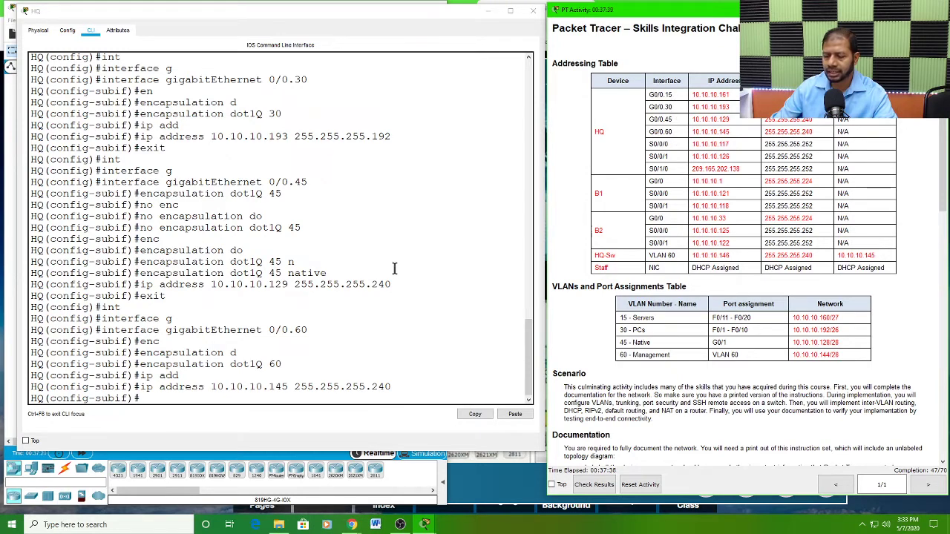
Step: Enable HQ's physical interface gigabitEthernet 0/0 with no shutdown and check the link status of its subinterfaces
{"action": "left_click", "coordinate": [146, 395]}
{"action": "type", "text": "exit"}
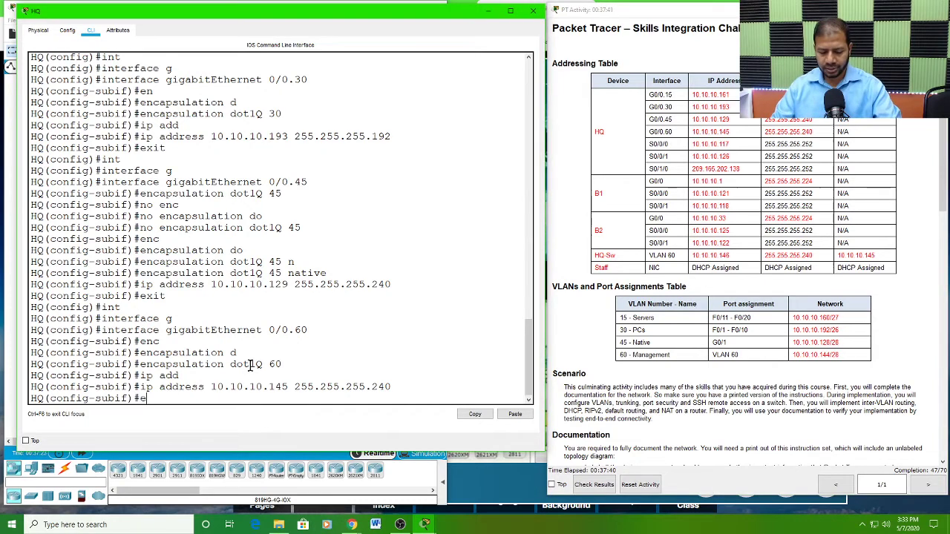
{"action": "key", "text": "Return"}
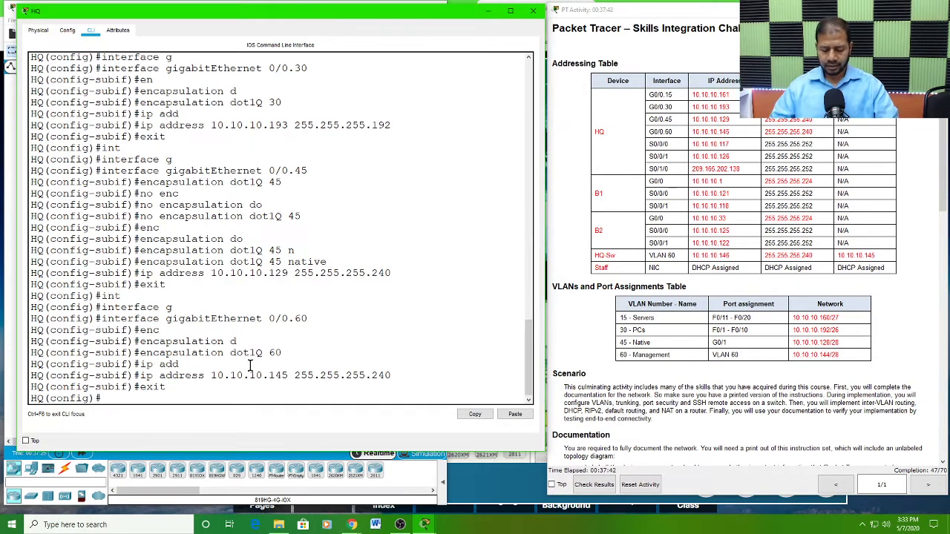
{"action": "type", "text": "in"}
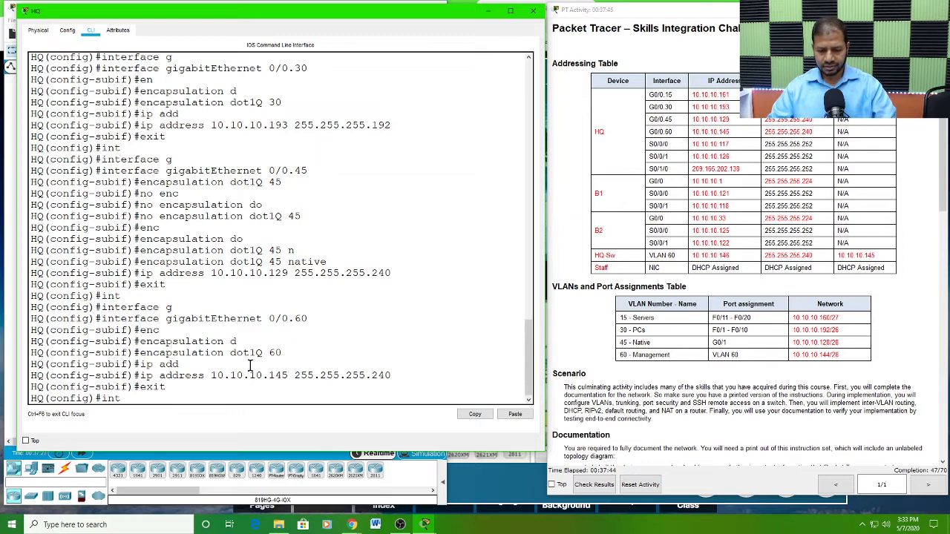
{"action": "type", "text": "t"}
{"action": "key", "text": "Tab"}
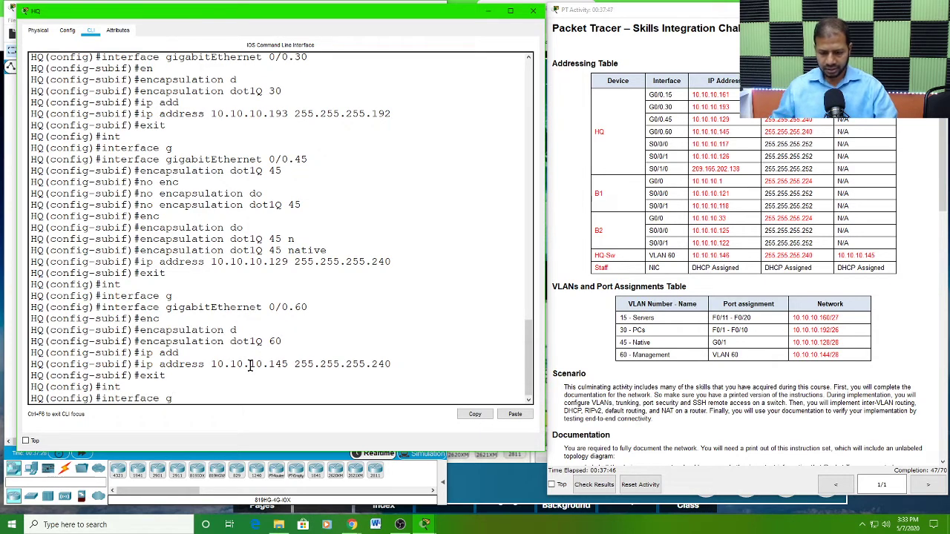
{"action": "type", "text": "g"}
{"action": "key", "text": "Tab"}
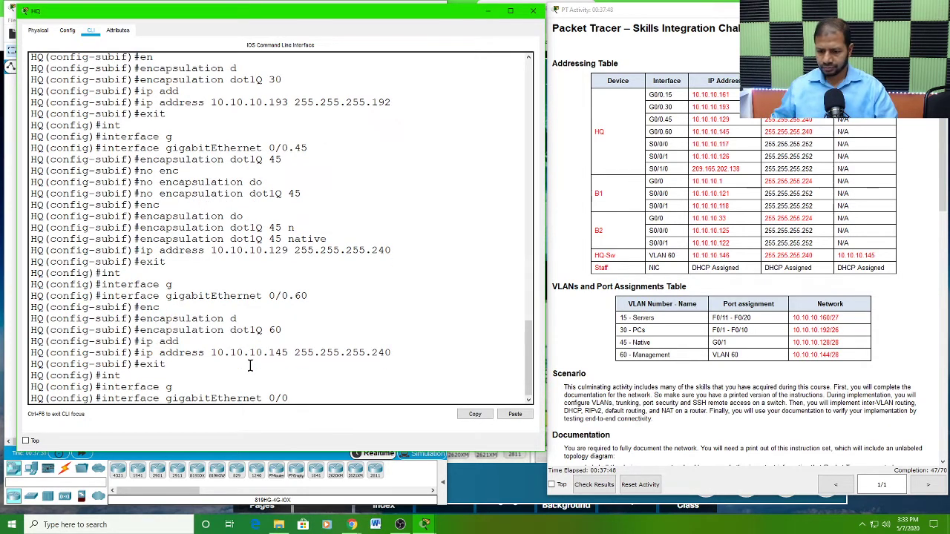
{"action": "type", "text": "0/0"}
{"action": "key", "text": "Return"}
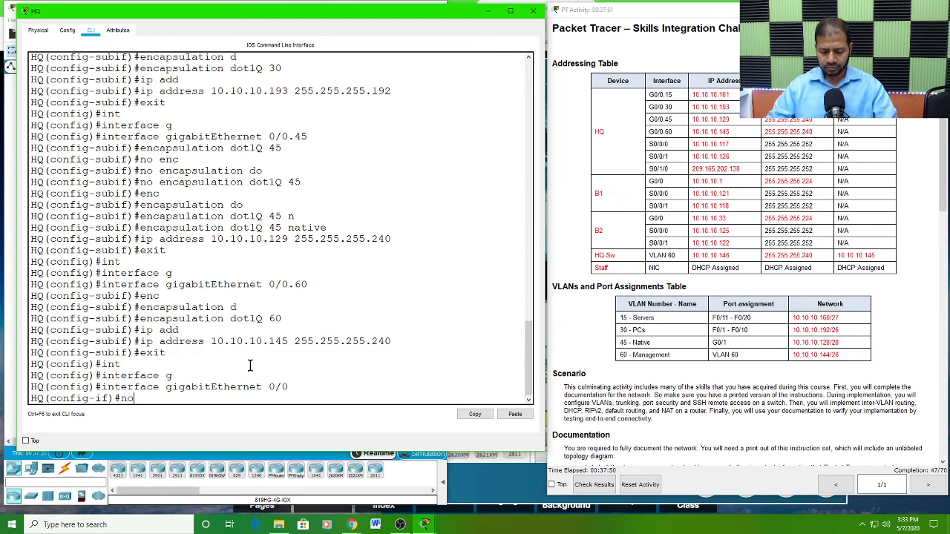
{"action": "type", "text": "no shu"}
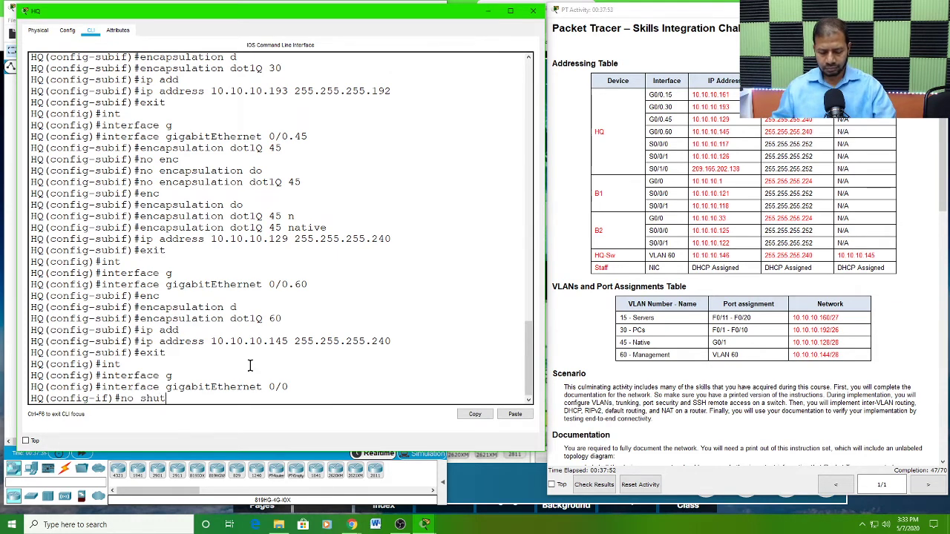
{"action": "type", "text": "t"}
{"action": "key", "text": "Tab"}
{"action": "key", "text": "Return"}
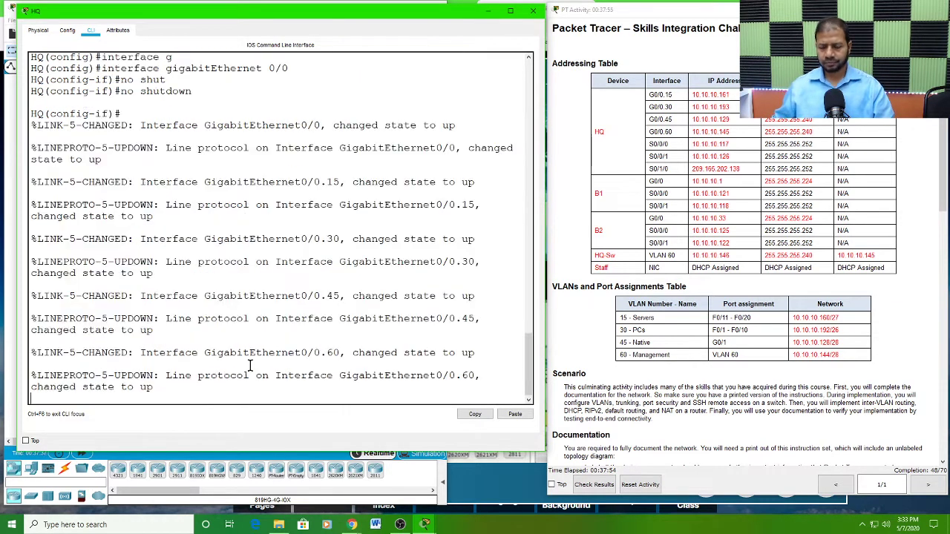
{"action": "key", "text": "Return"}
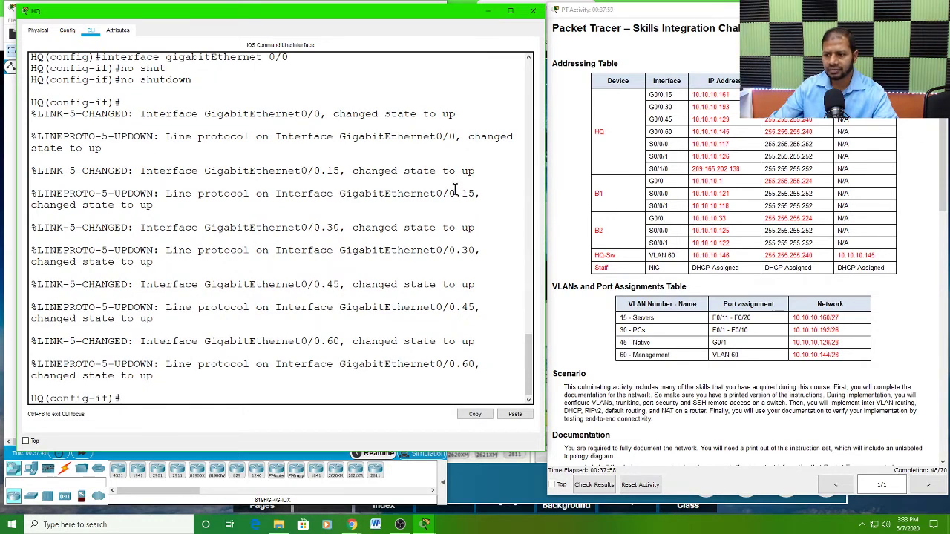
{"action": "left_click_drag", "start_coordinate": [456, 193], "coordinate": [475, 353]}
{"action": "left_click", "coordinate": [177, 397]}
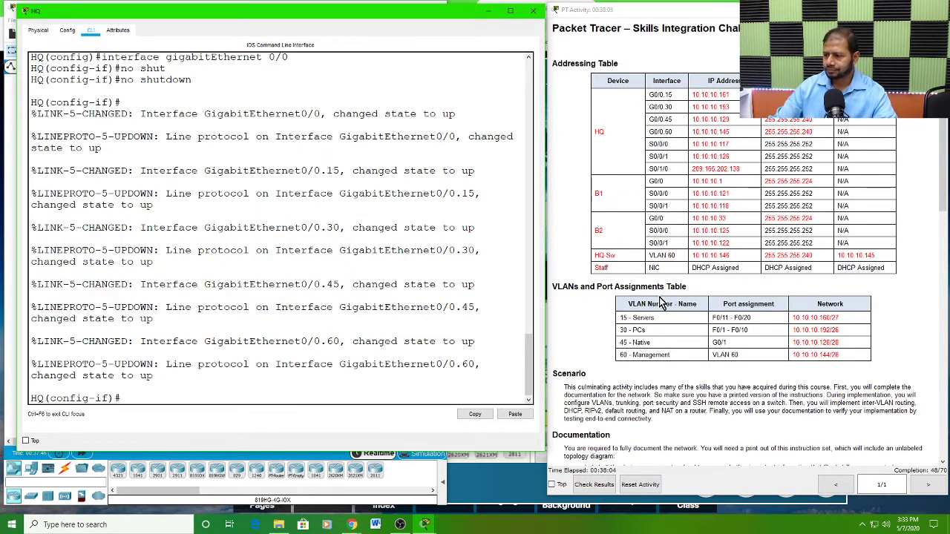
Step: Read the HQ implementation requirements for inter-VLAN routing and for the VLAN 30 DHCP services and pool name
{"action": "scroll", "coordinate": [670, 293], "scroll_direction": "down", "scroll_amount": 5}
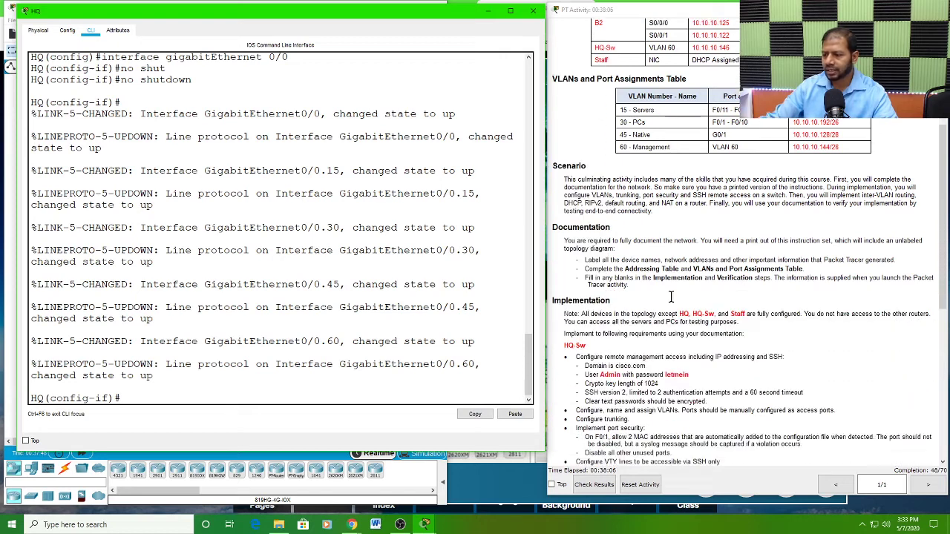
{"action": "scroll", "coordinate": [671, 297], "scroll_direction": "down", "scroll_amount": 5}
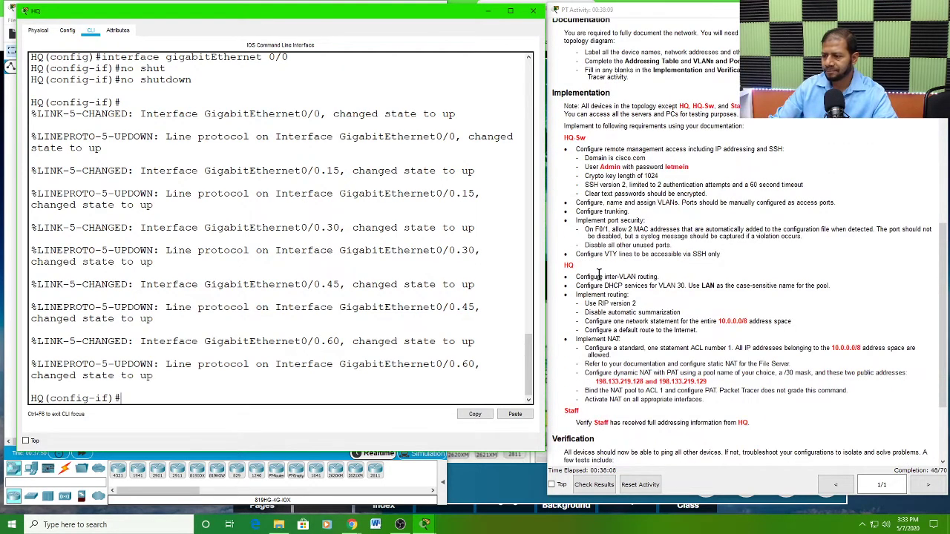
{"action": "left_click_drag", "start_coordinate": [576, 277], "coordinate": [670, 277]}
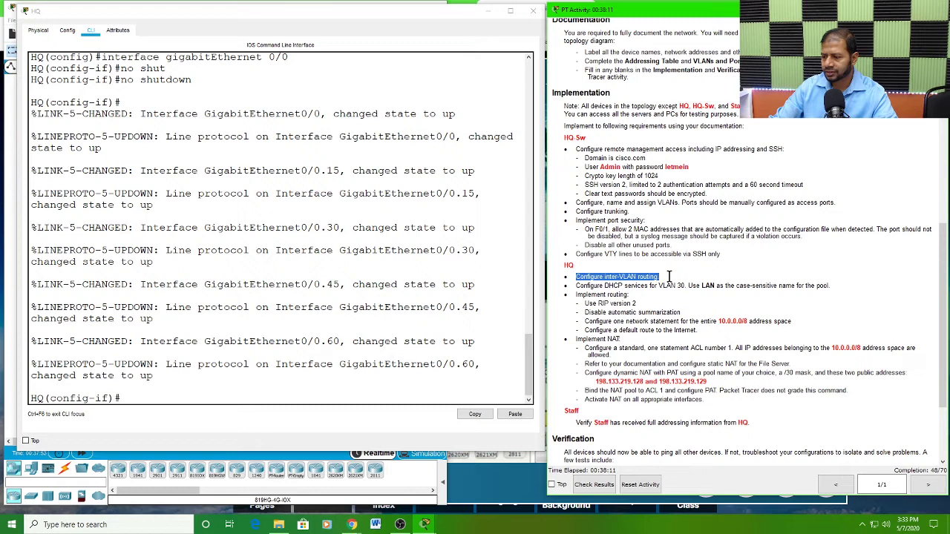
{"action": "left_click", "coordinate": [573, 286]}
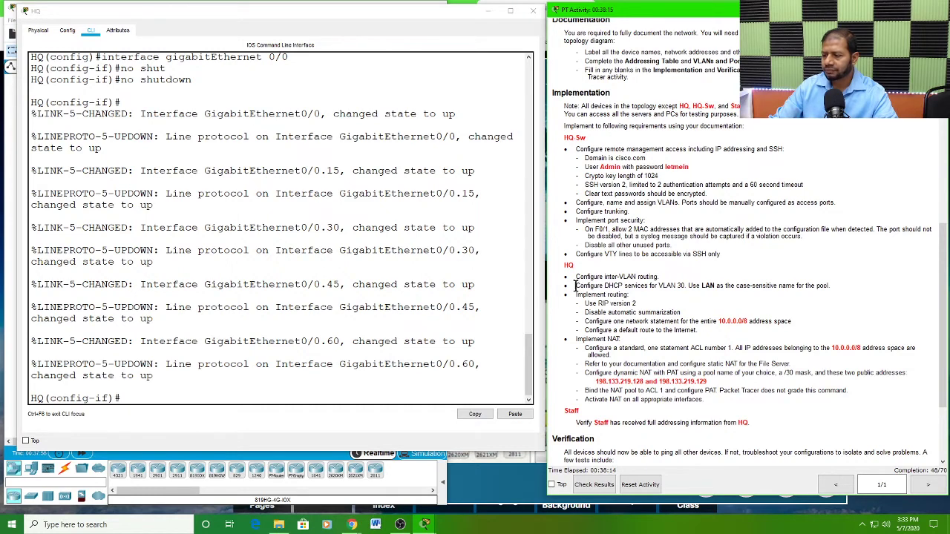
{"action": "left_click_drag", "start_coordinate": [576, 286], "coordinate": [686, 287]}
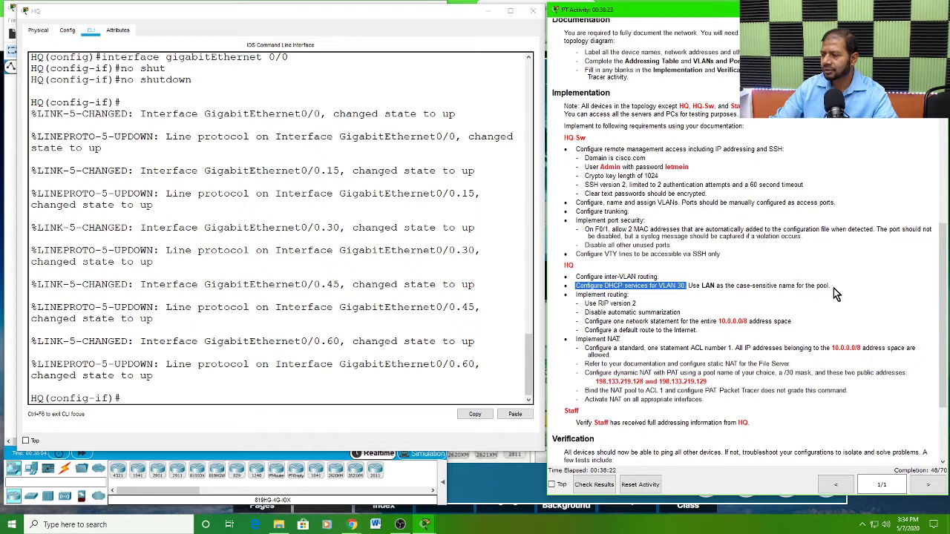
{"action": "left_click_drag", "start_coordinate": [834, 288], "coordinate": [575, 287]}
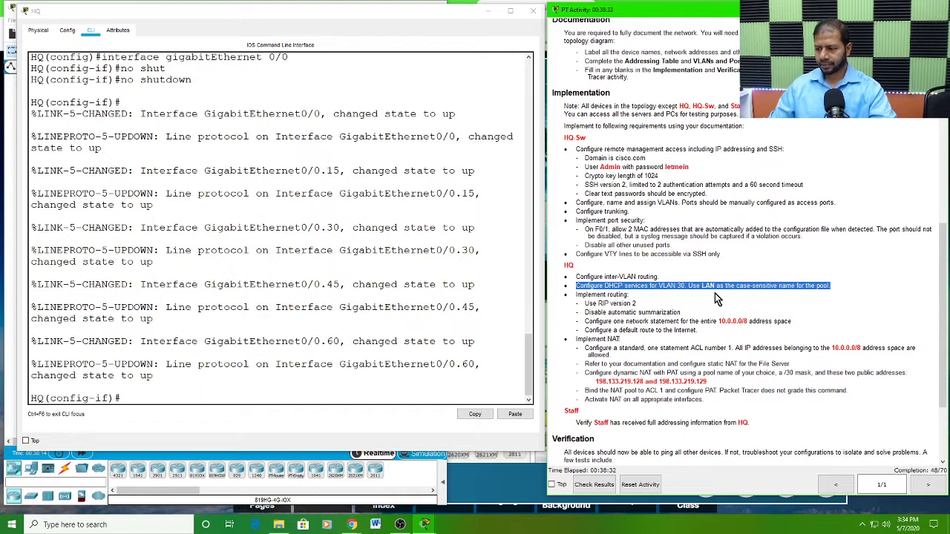
Step: Examine the VLAN 30 PCs entry and its network in the VLAN table, and the required DHCP pool name in the HQ section
{"action": "left_click", "coordinate": [663, 286]}
{"action": "scroll", "coordinate": [772, 255], "scroll_direction": "up", "scroll_amount": 5}
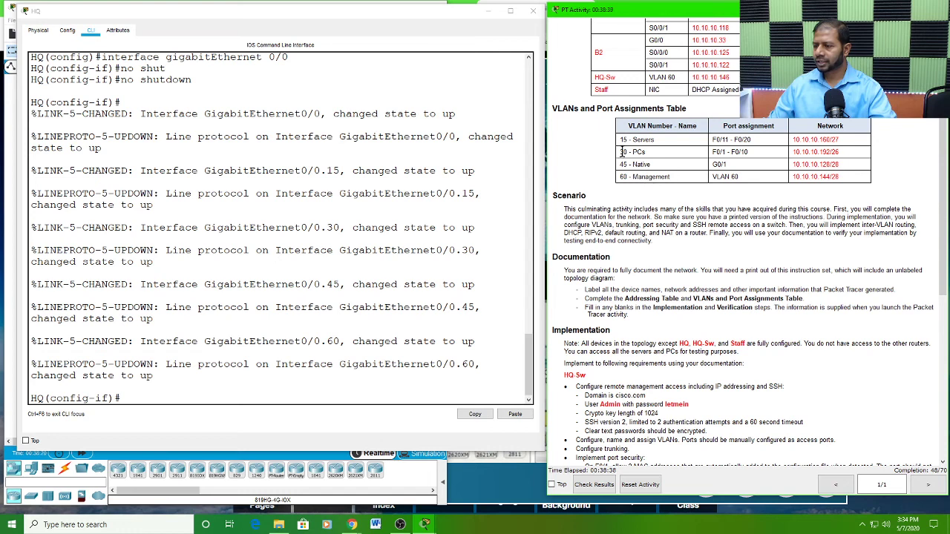
{"action": "double_click", "coordinate": [624, 151]}
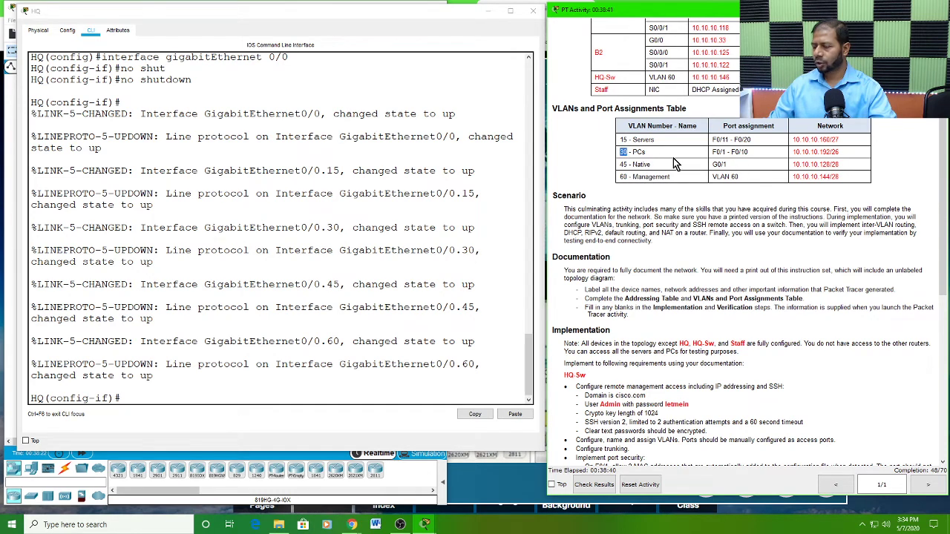
{"action": "left_click_drag", "start_coordinate": [646, 152], "coordinate": [628, 152]}
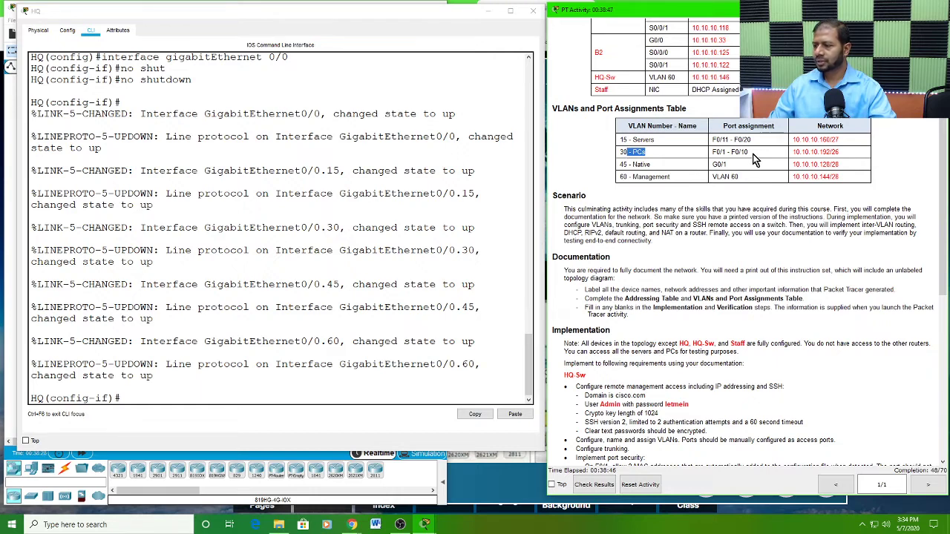
{"action": "left_click", "coordinate": [792, 151]}
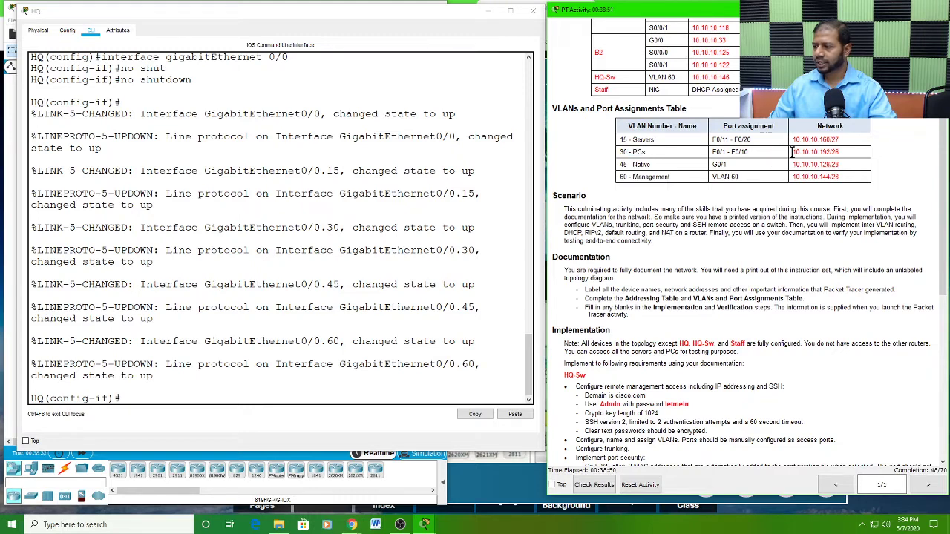
{"action": "left_click_drag", "start_coordinate": [792, 152], "coordinate": [832, 151]}
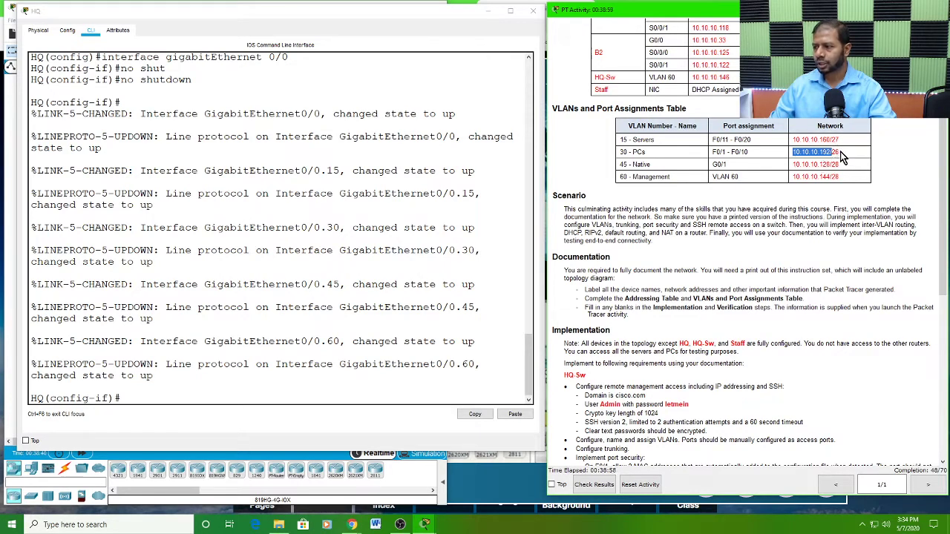
{"action": "left_click", "coordinate": [840, 151]}
{"action": "left_click_drag", "start_coordinate": [840, 151], "coordinate": [795, 154]}
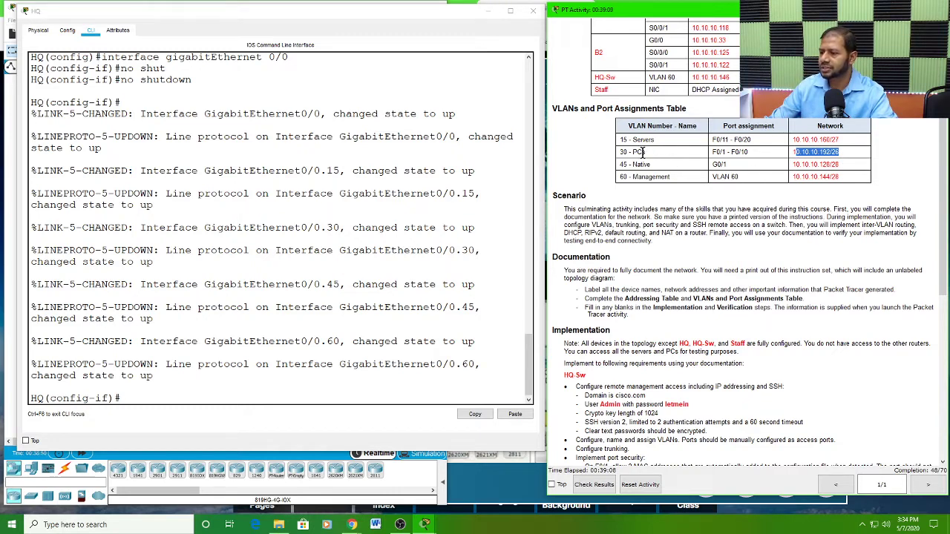
{"action": "left_click_drag", "start_coordinate": [643, 152], "coordinate": [635, 153]}
{"action": "scroll", "coordinate": [707, 333], "scroll_direction": "down", "scroll_amount": 5}
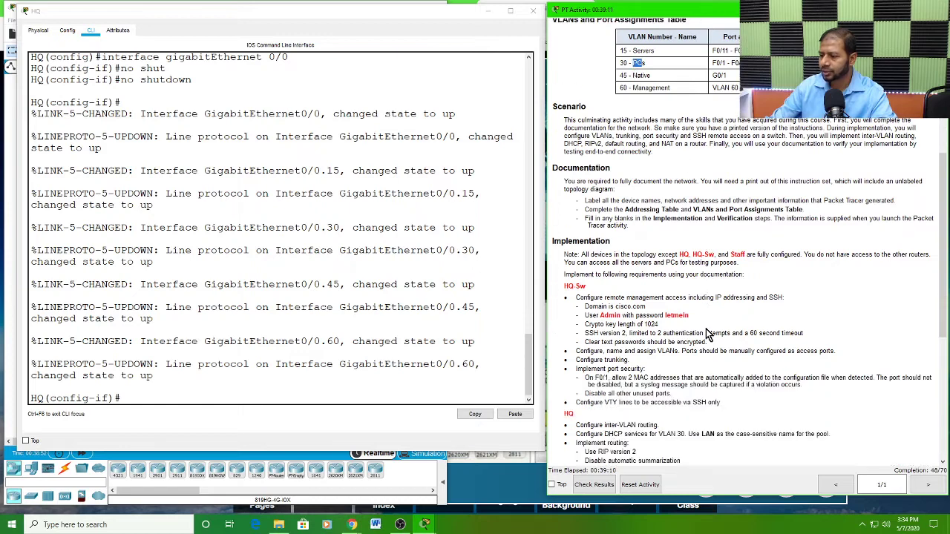
{"action": "scroll", "coordinate": [690, 325], "scroll_direction": "down", "scroll_amount": 3}
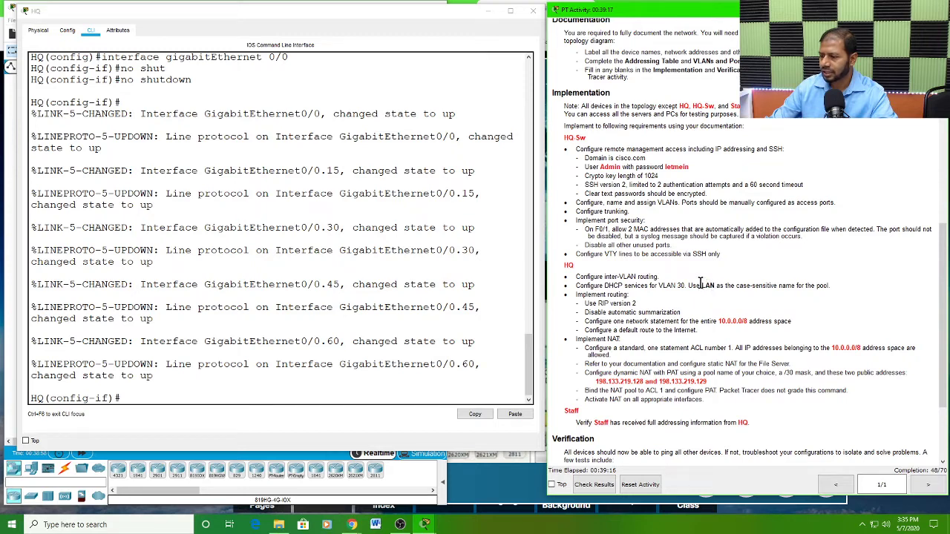
{"action": "left_click_drag", "start_coordinate": [701, 285], "coordinate": [714, 285]}
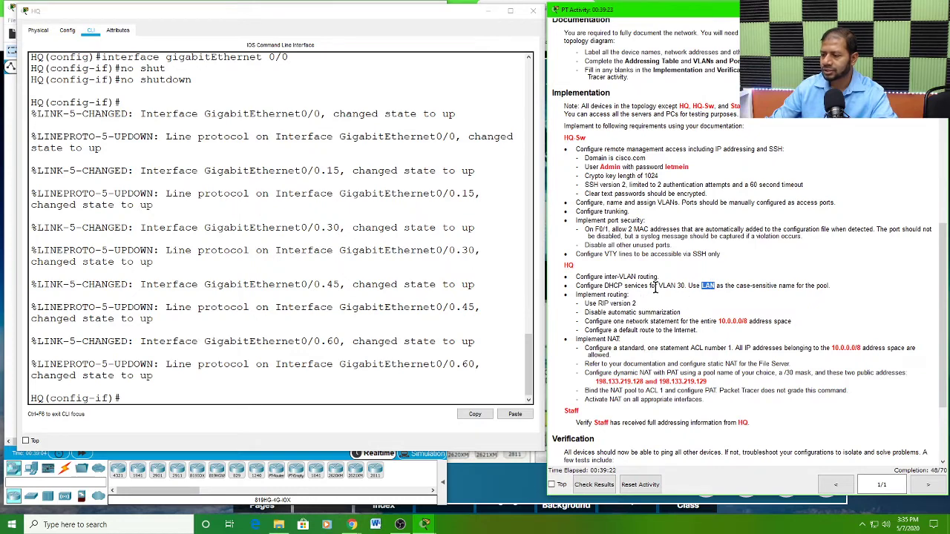
Step: Leave HQ's interface configuration and create a DHCP pool named LAN in global configuration mode
{"action": "left_click", "coordinate": [120, 397]}
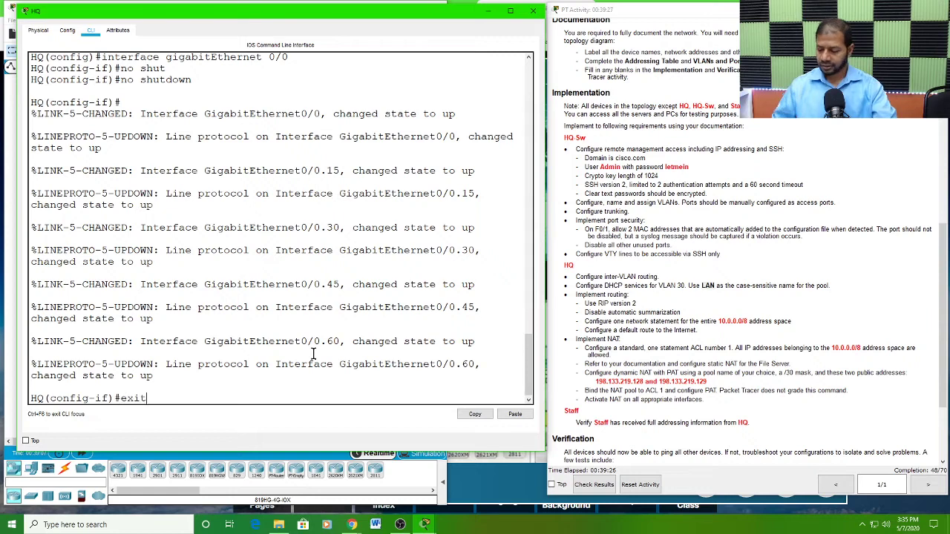
{"action": "type", "text": "exit"}
{"action": "key", "text": "Return"}
{"action": "key", "text": "Return"}
{"action": "key", "text": "Return"}
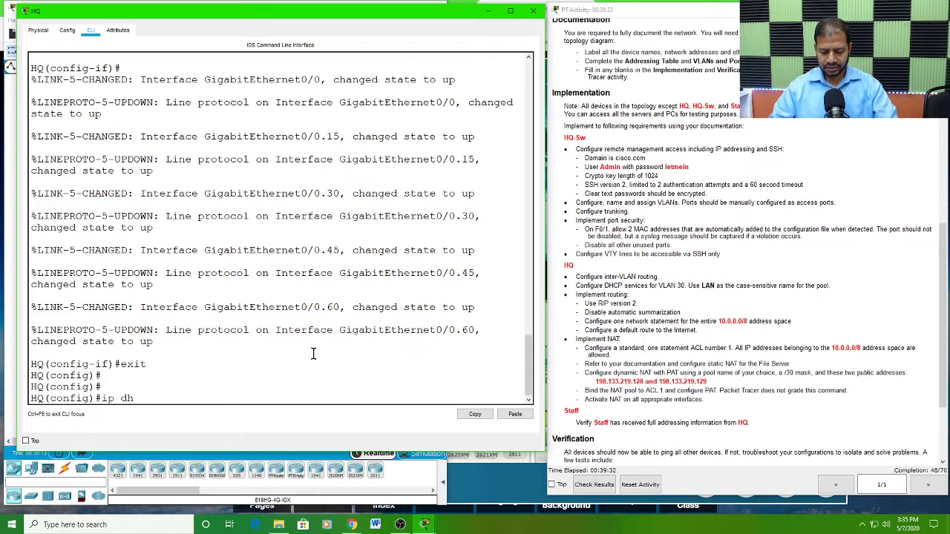
{"action": "type", "text": "ip dhcp"}
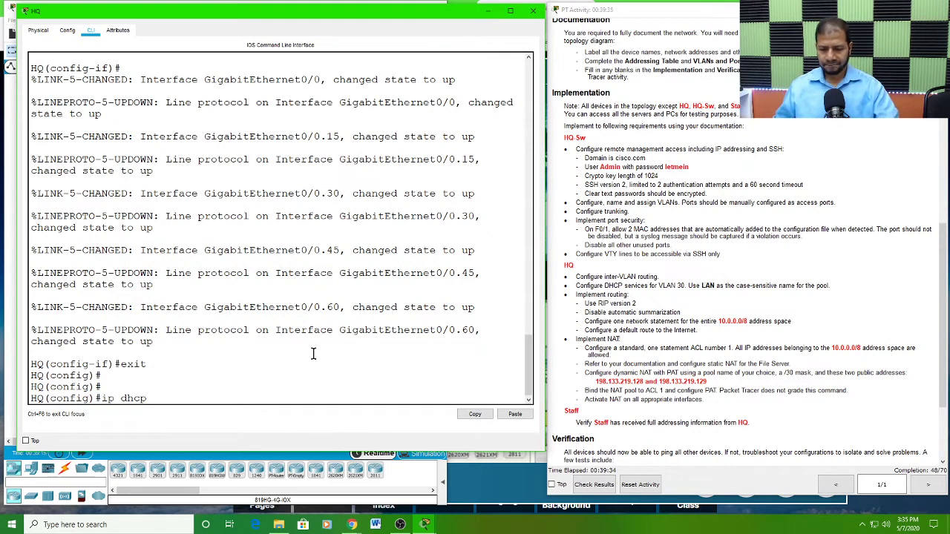
{"action": "type", "text": "l"}
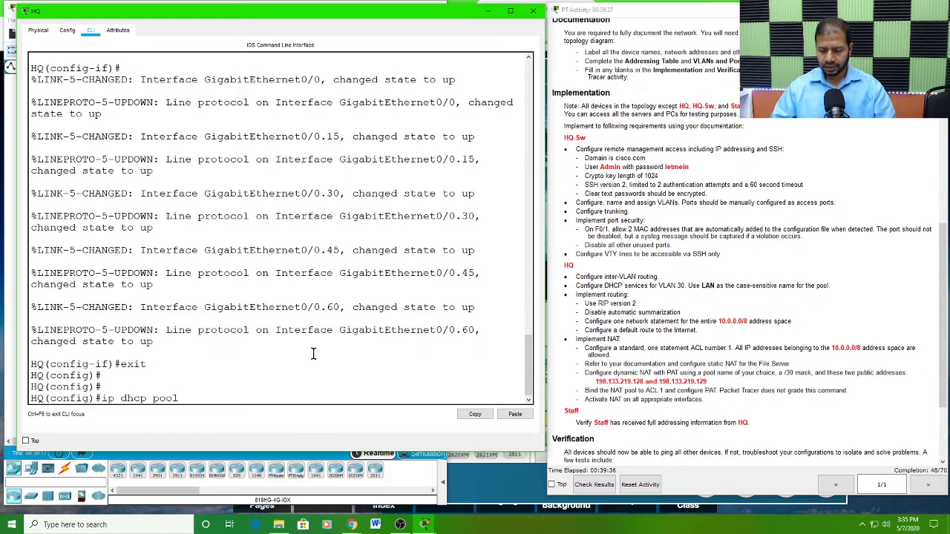
{"action": "left_click", "coordinate": [708, 286]}
{"action": "left_click", "coordinate": [198, 397]}
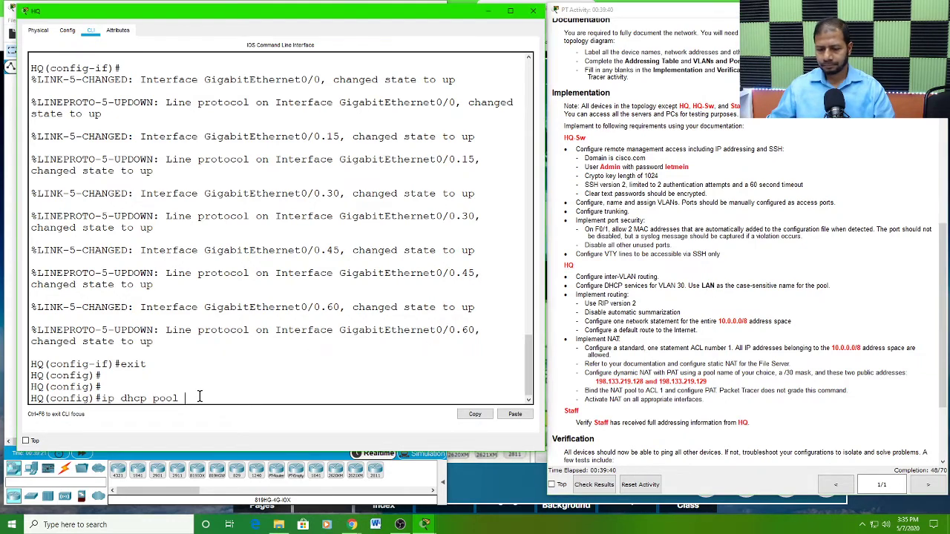
{"action": "type", "text": "LAN"}
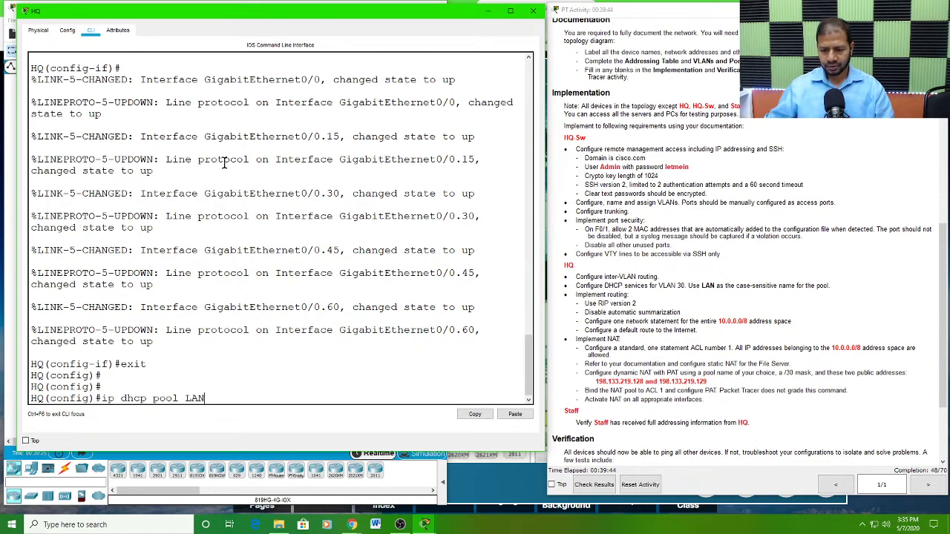
{"action": "key", "text": "Return"}
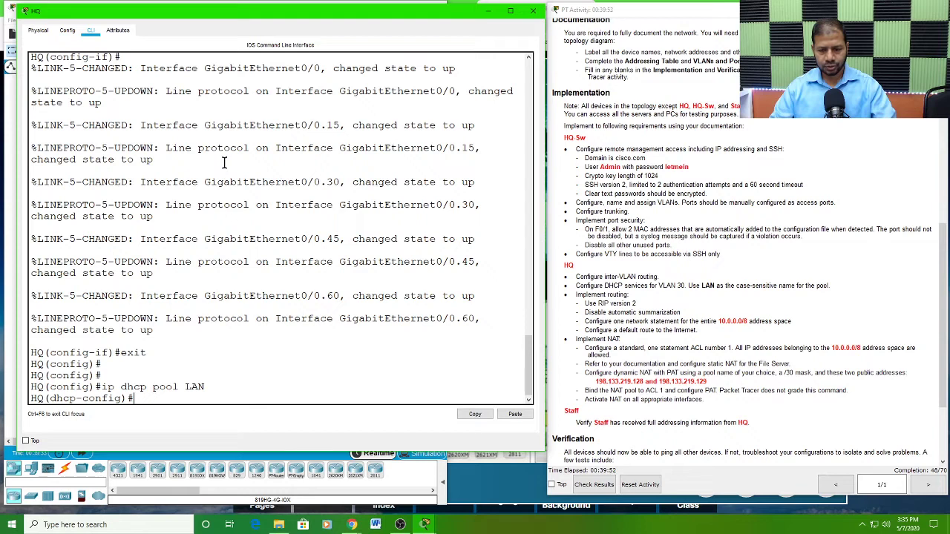
Step: Set the LAN pool's network to 10.10.10.192 with mask 255.255.255.192, taking the VLAN 30 values from the activity tables
{"action": "type", "text": "net"}
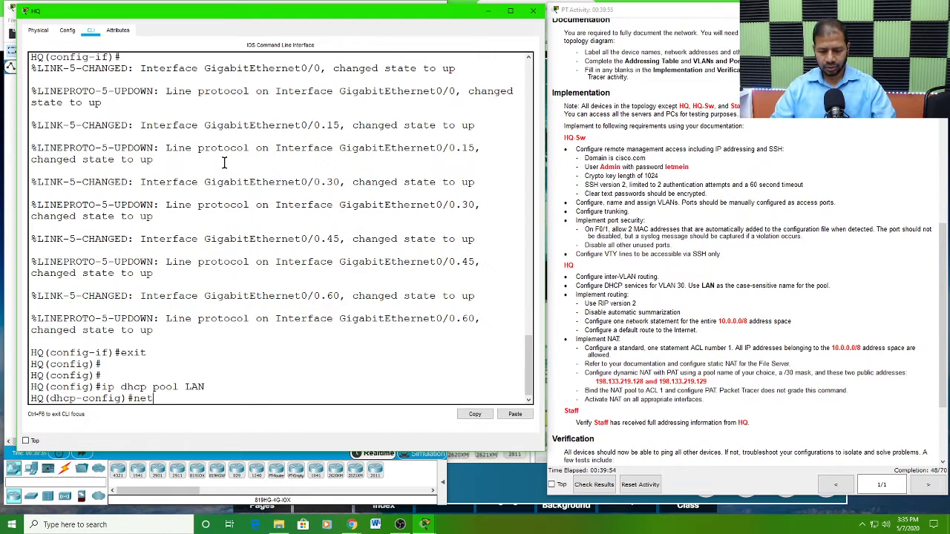
{"action": "key", "text": "Tab"}
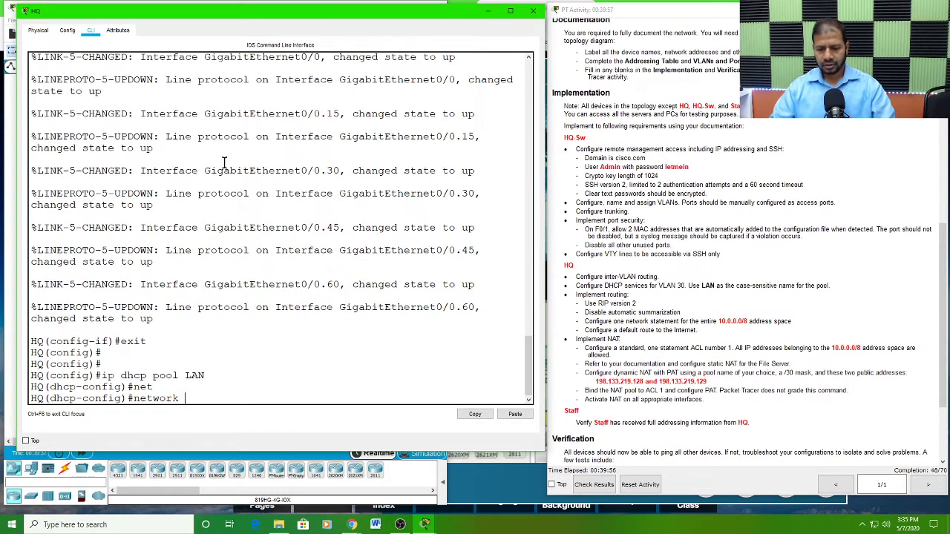
{"action": "scroll", "coordinate": [734, 195], "scroll_direction": "up", "scroll_amount": 5}
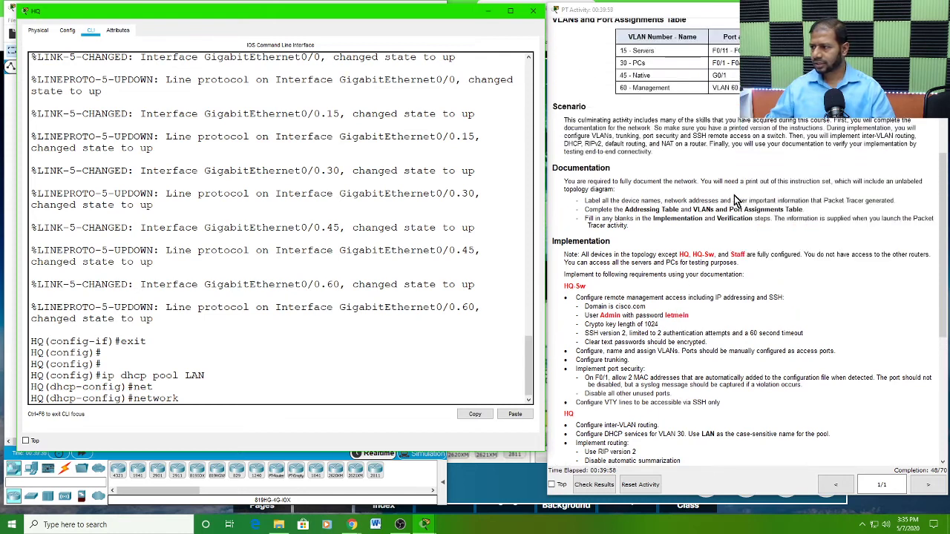
{"action": "scroll", "coordinate": [833, 121], "scroll_direction": "up", "scroll_amount": 1}
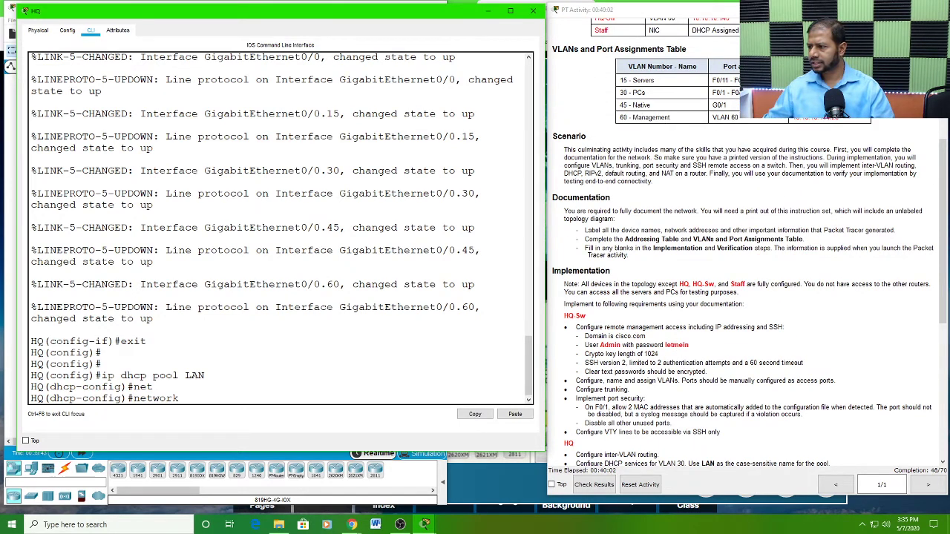
{"action": "left_click", "coordinate": [809, 9]}
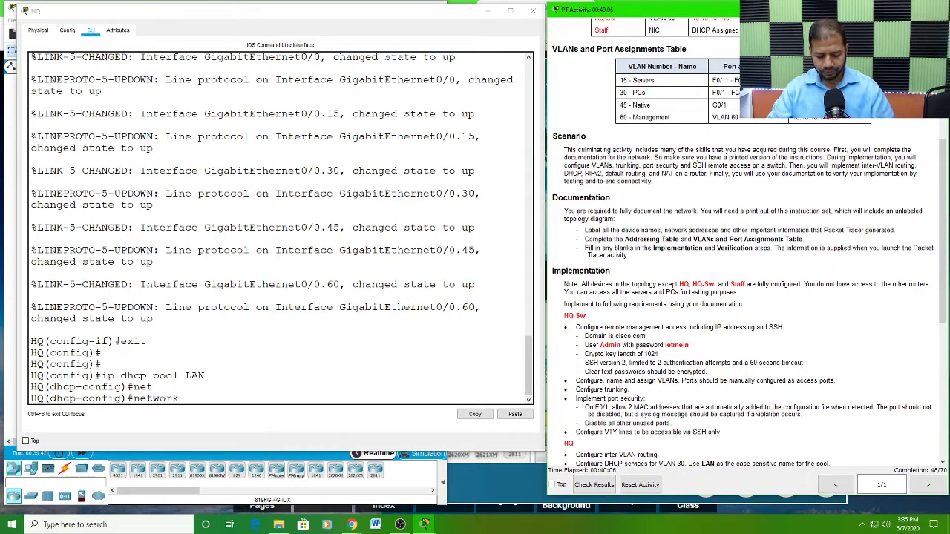
{"action": "left_click", "coordinate": [196, 394]}
{"action": "left_click", "coordinate": [510, 414]}
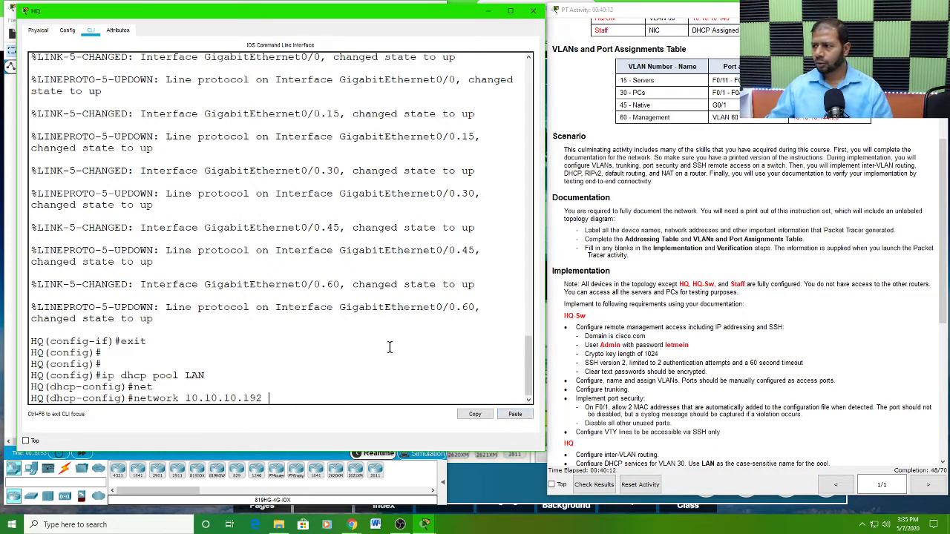
{"action": "left_click", "coordinate": [861, 90]}
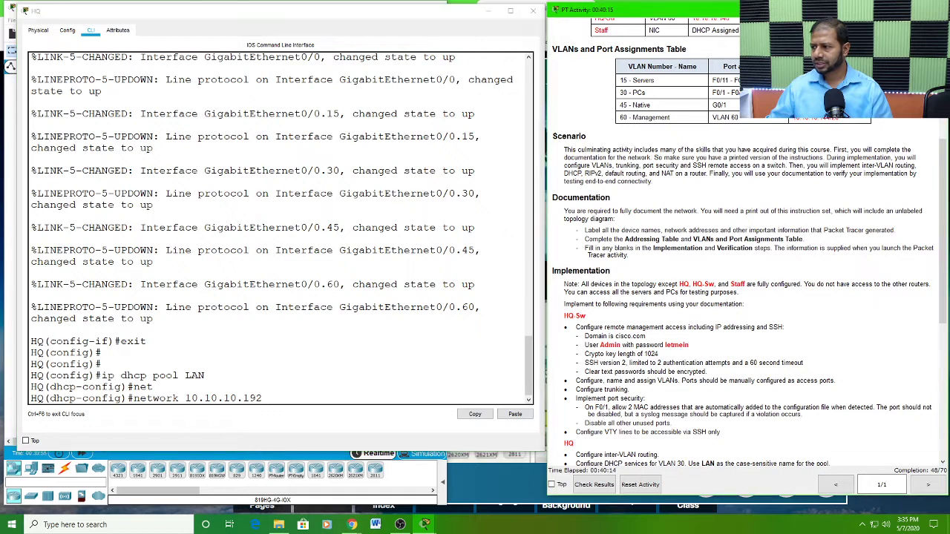
{"action": "scroll", "coordinate": [944, 221], "scroll_direction": "up", "scroll_amount": 5}
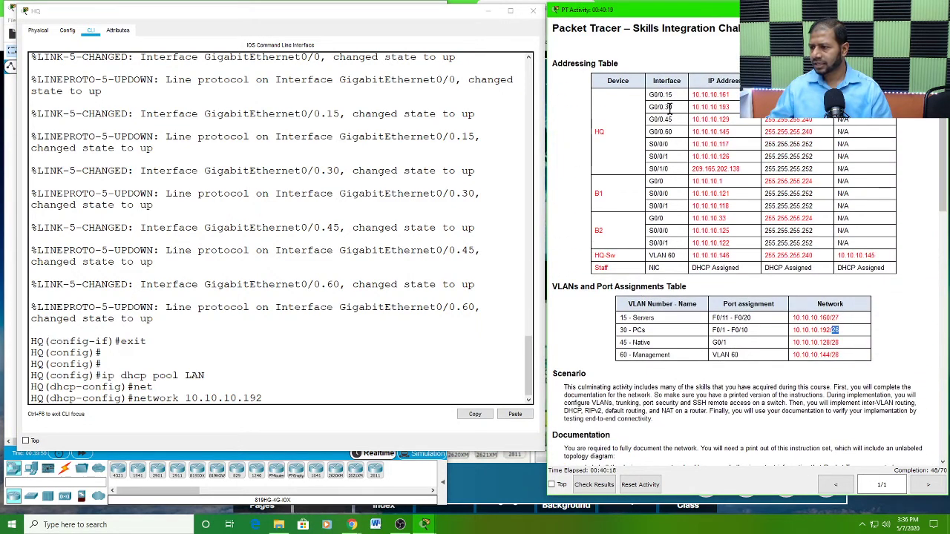
{"action": "left_click", "coordinate": [671, 107]}
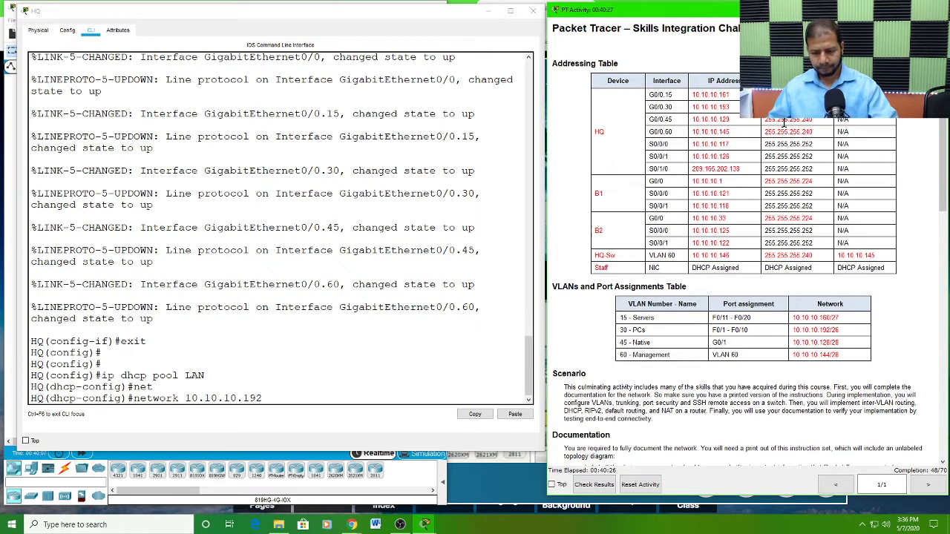
{"action": "left_click", "coordinate": [303, 393]}
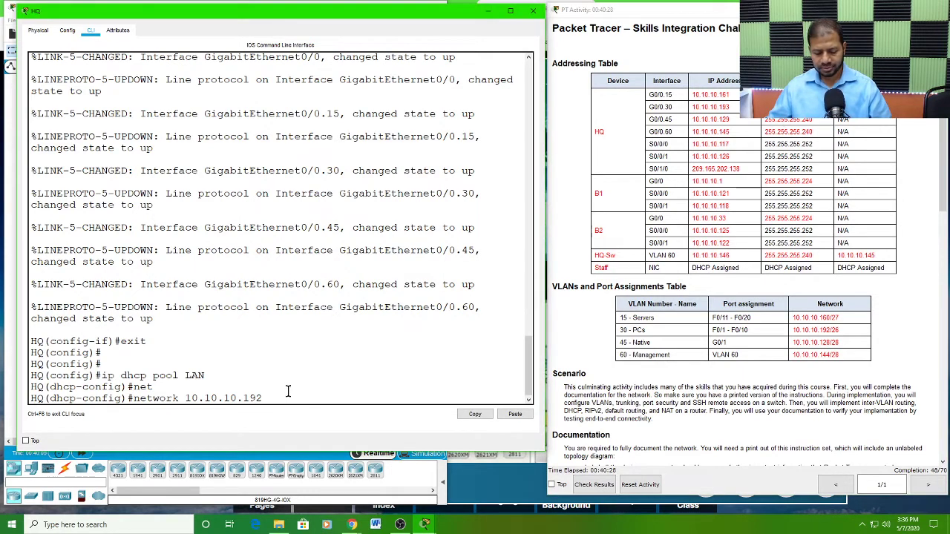
{"action": "left_click", "coordinate": [514, 414]}
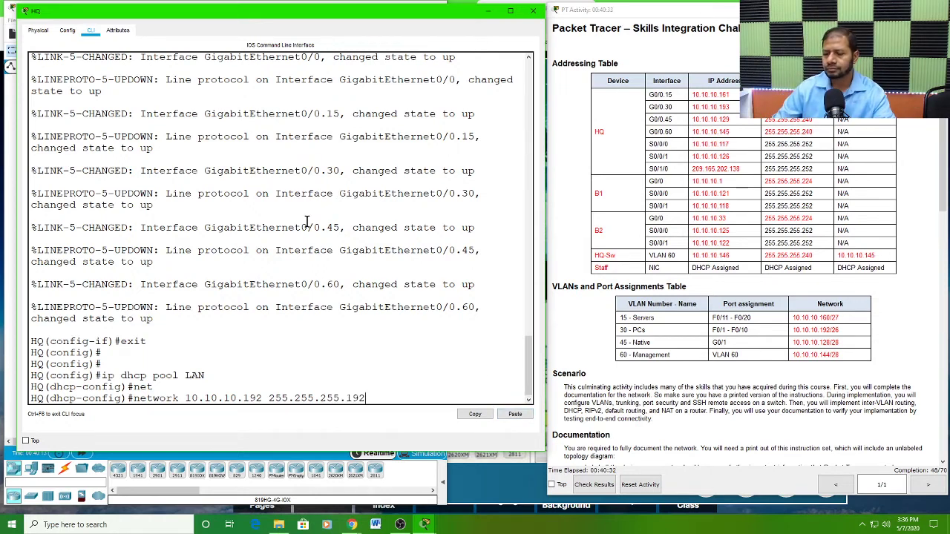
{"action": "key", "text": "Return"}
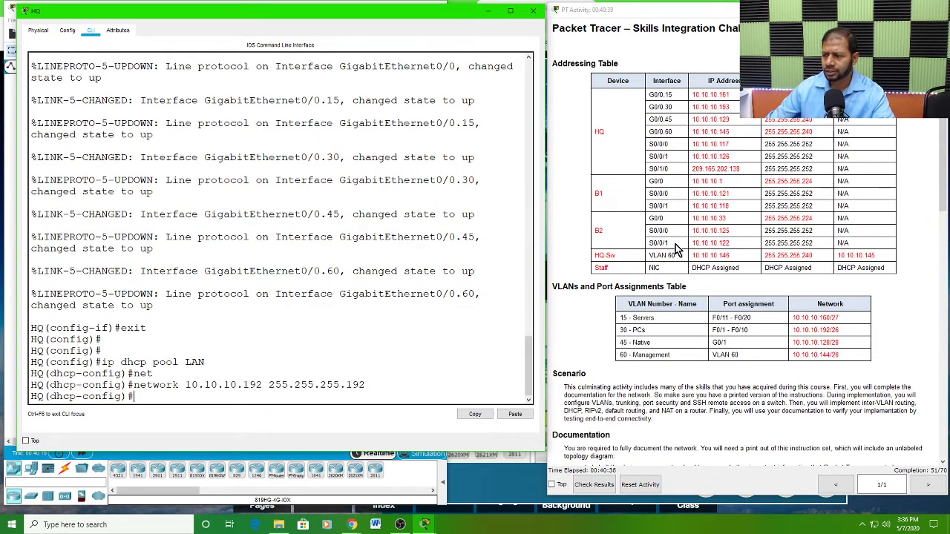
Step: Look up VLAN 30 and the IP address of HQ's G0/0.30 subinterface in the instruction tables
{"action": "scroll", "coordinate": [731, 306], "scroll_direction": "down", "scroll_amount": 1}
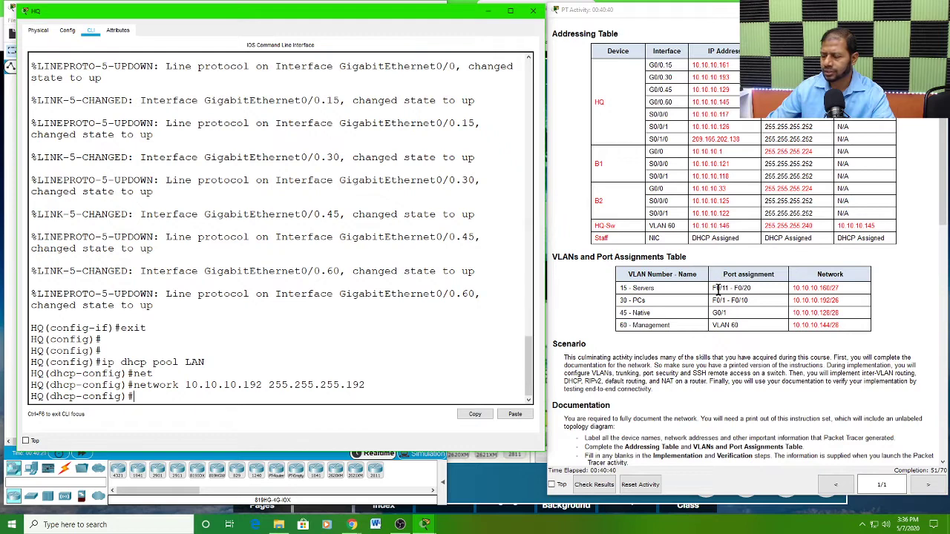
{"action": "scroll", "coordinate": [709, 305], "scroll_direction": "down", "scroll_amount": 2}
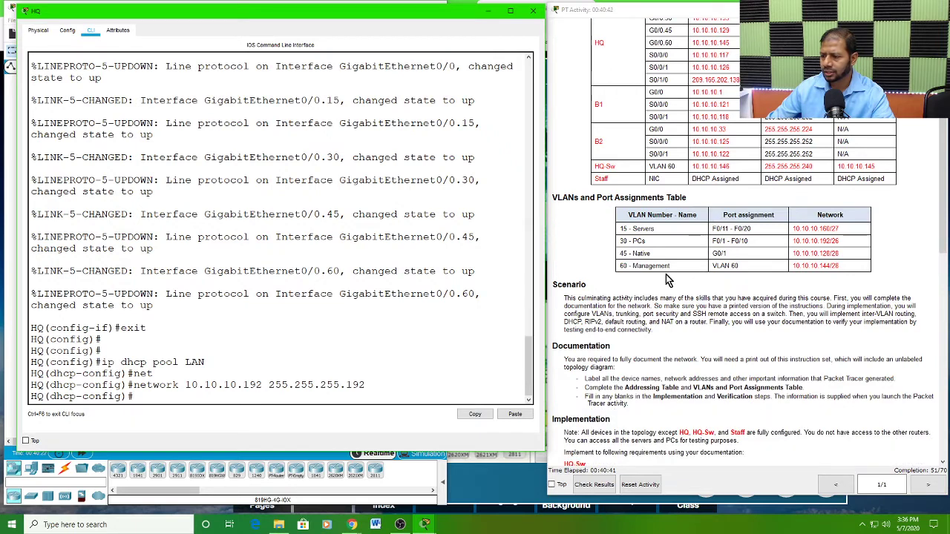
{"action": "double_click", "coordinate": [622, 241]}
{"action": "scroll", "coordinate": [700, 240], "scroll_direction": "up", "scroll_amount": 3}
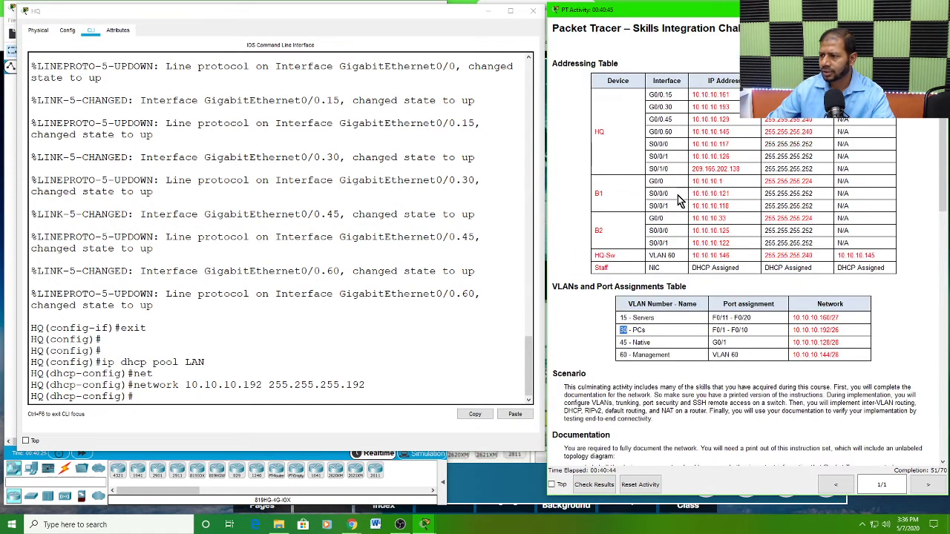
{"action": "left_click", "coordinate": [676, 109]}
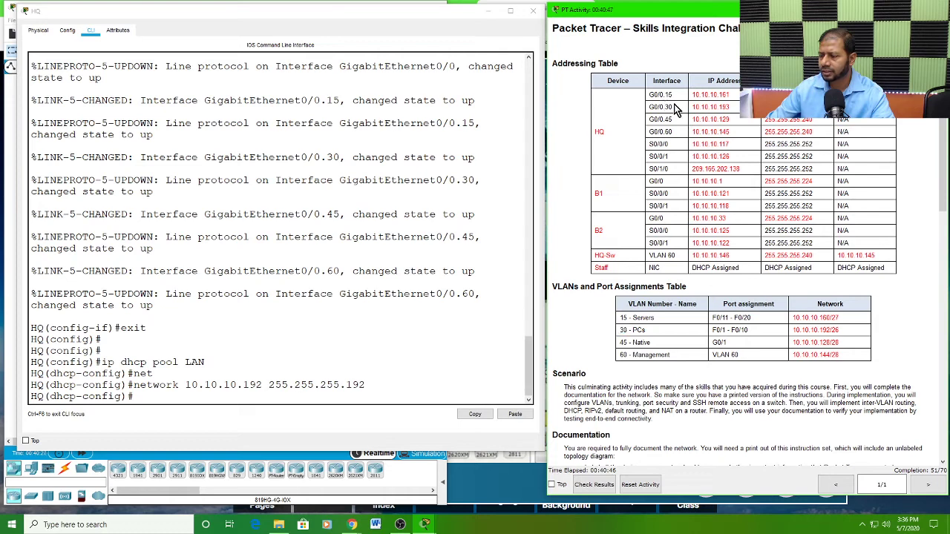
{"action": "left_click_drag", "start_coordinate": [676, 109], "coordinate": [647, 109]}
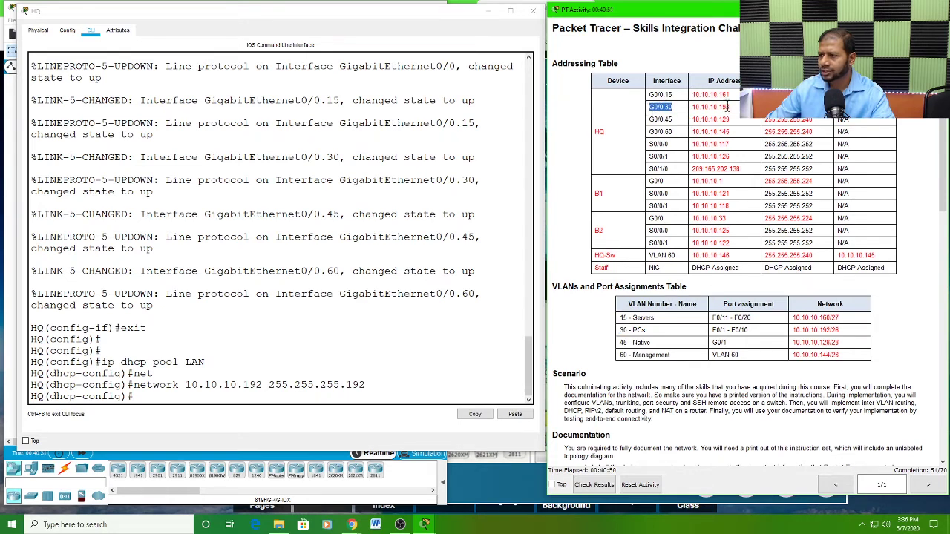
{"action": "left_click_drag", "start_coordinate": [732, 108], "coordinate": [692, 106]}
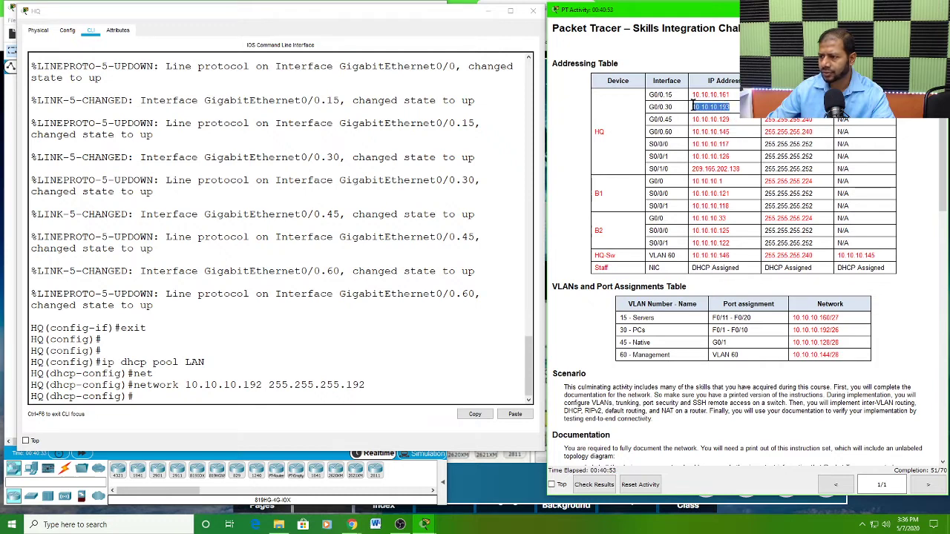
{"action": "left_click", "coordinate": [734, 111]}
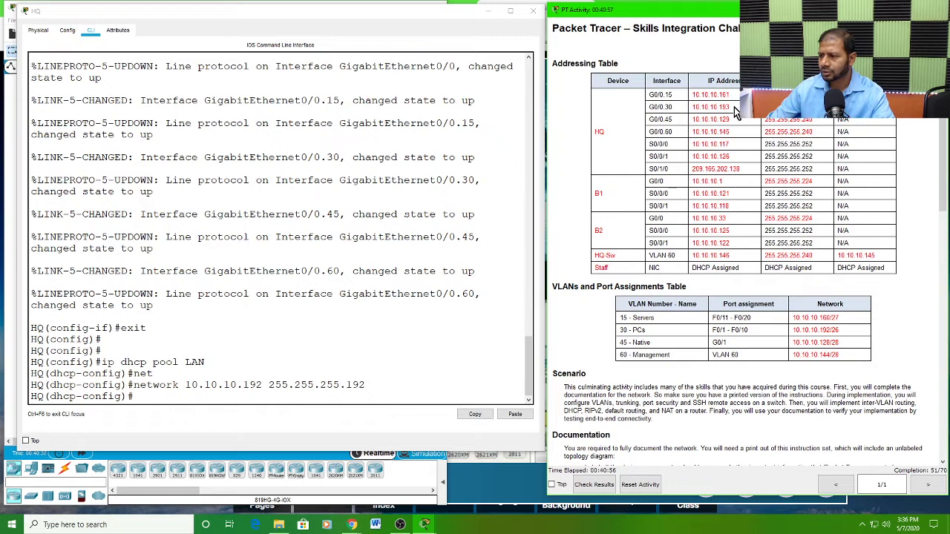
{"action": "left_click_drag", "start_coordinate": [734, 106], "coordinate": [692, 107]}
{"action": "key", "text": "ctrl+c"}
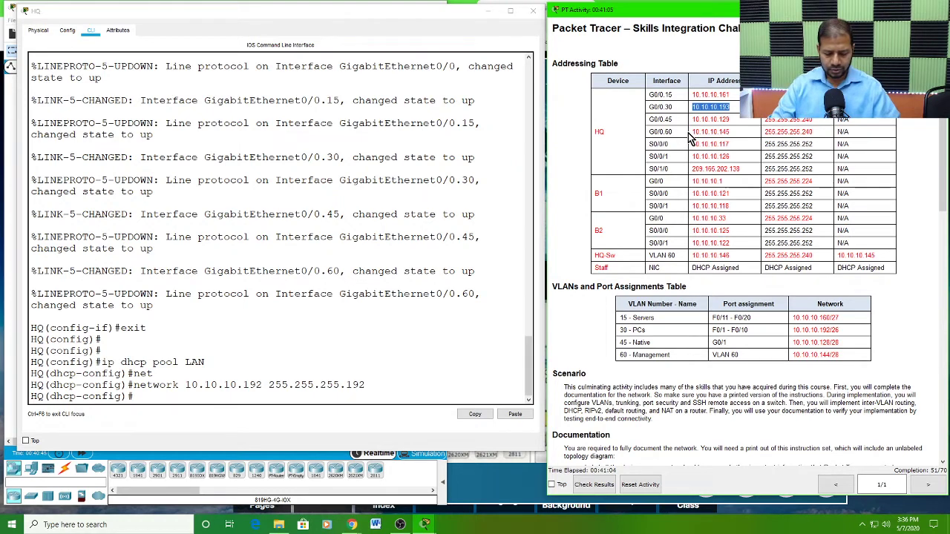
Step: Set the LAN pool's default router to 10.10.10.193
{"action": "left_click", "coordinate": [141, 396]}
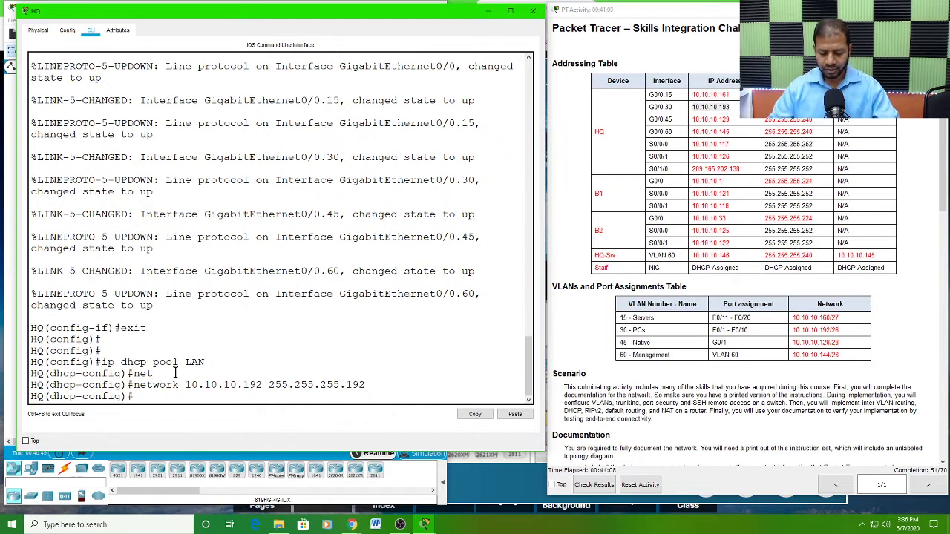
{"action": "type", "text": "default-router"}
{"action": "key", "text": "Tab"}
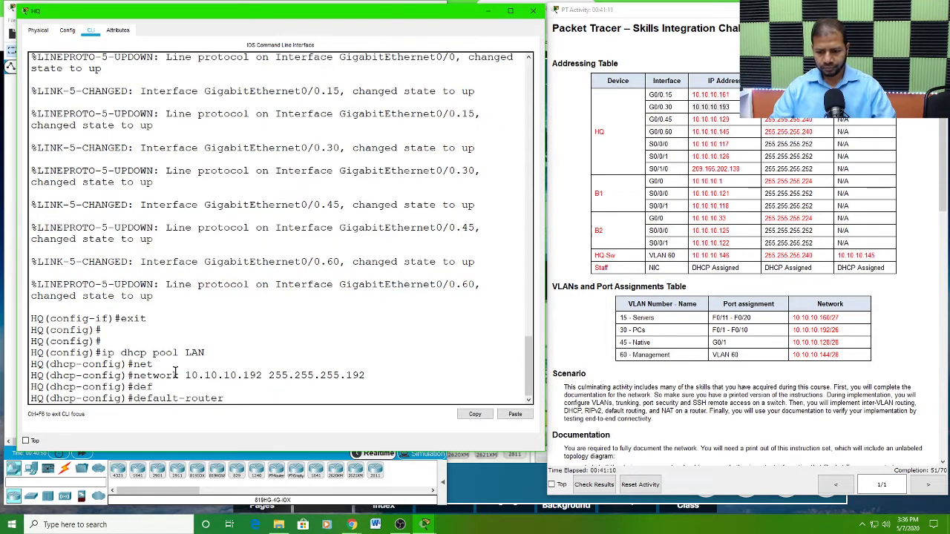
{"action": "left_click", "coordinate": [518, 417]}
{"action": "key", "text": "Return"}
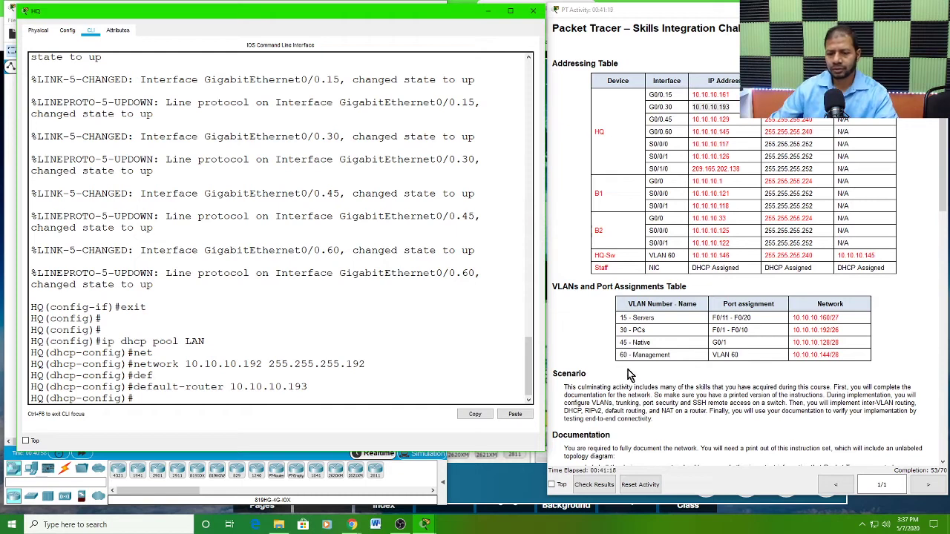
Step: Review the DHCP and routing requirements in the HQ instructions and leave the DHCP pool for global configuration mode
{"action": "scroll", "coordinate": [627, 375], "scroll_direction": "down", "scroll_amount": 2}
{"action": "scroll", "coordinate": [632, 368], "scroll_direction": "down", "scroll_amount": 5}
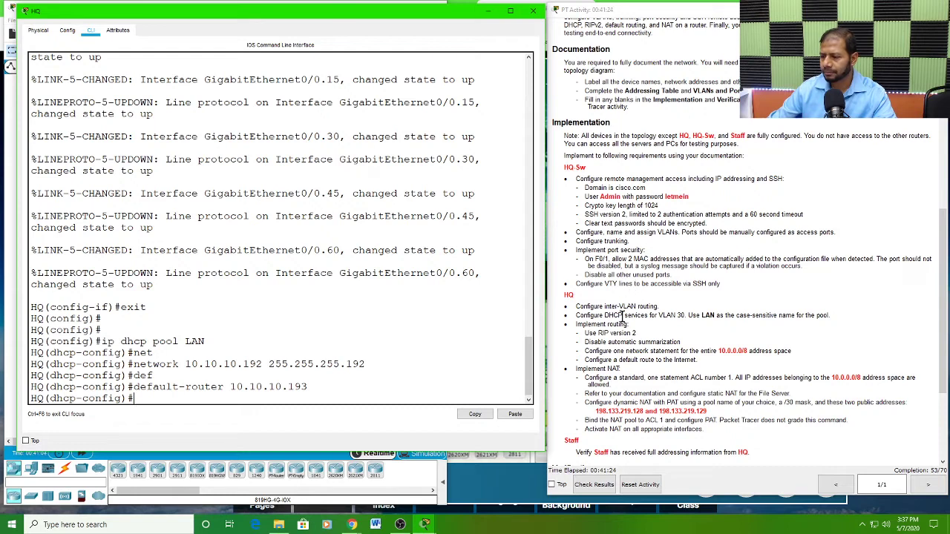
{"action": "left_click", "coordinate": [655, 317]}
{"action": "left_click_drag", "start_coordinate": [655, 317], "coordinate": [685, 315]}
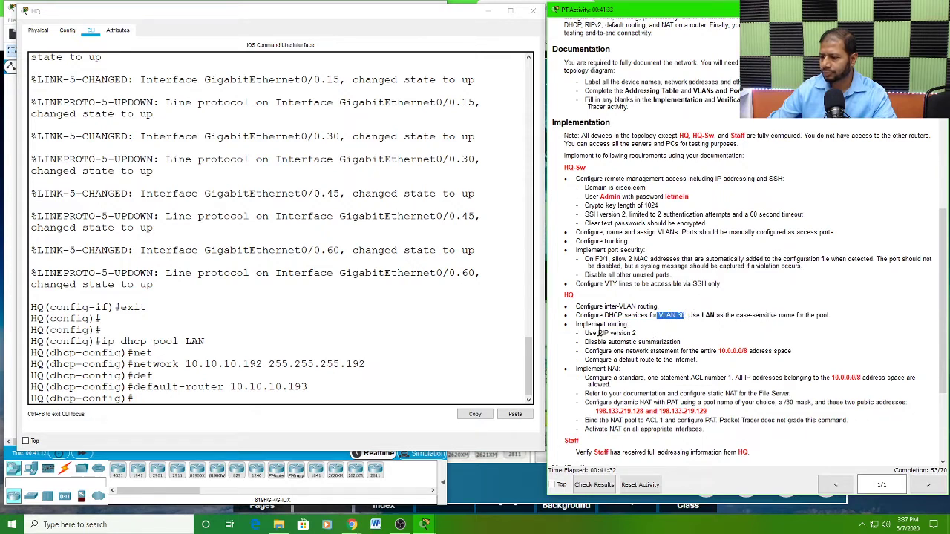
{"action": "left_click_drag", "start_coordinate": [575, 324], "coordinate": [633, 323]}
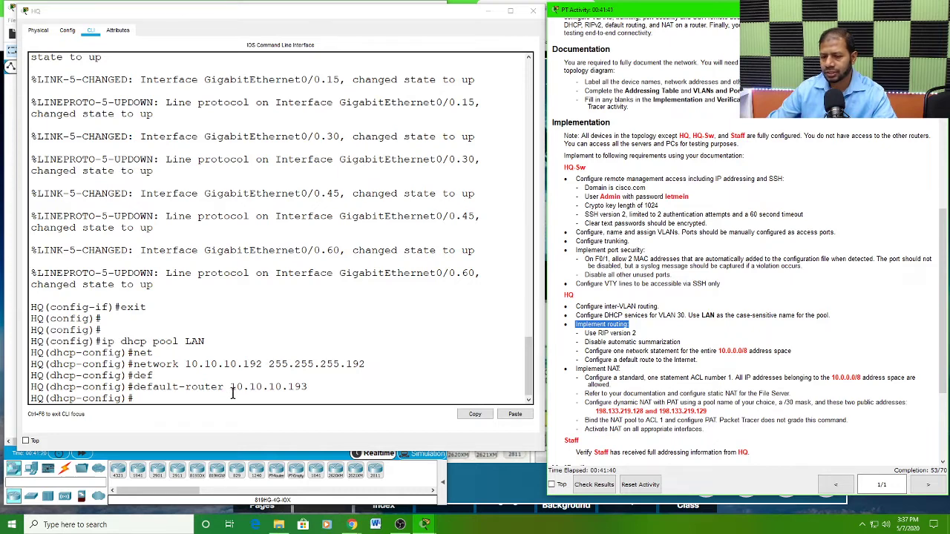
{"action": "left_click", "coordinate": [145, 399]}
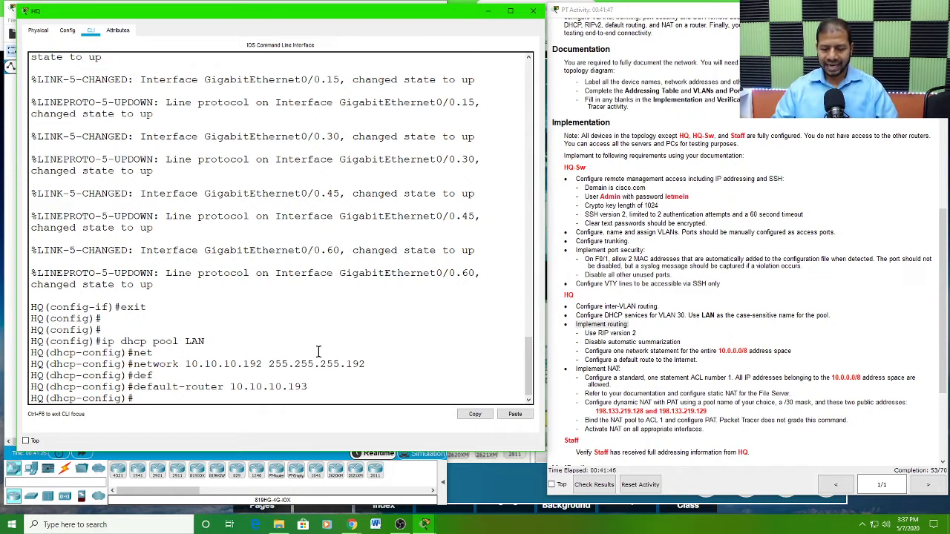
{"action": "type", "text": "exit"}
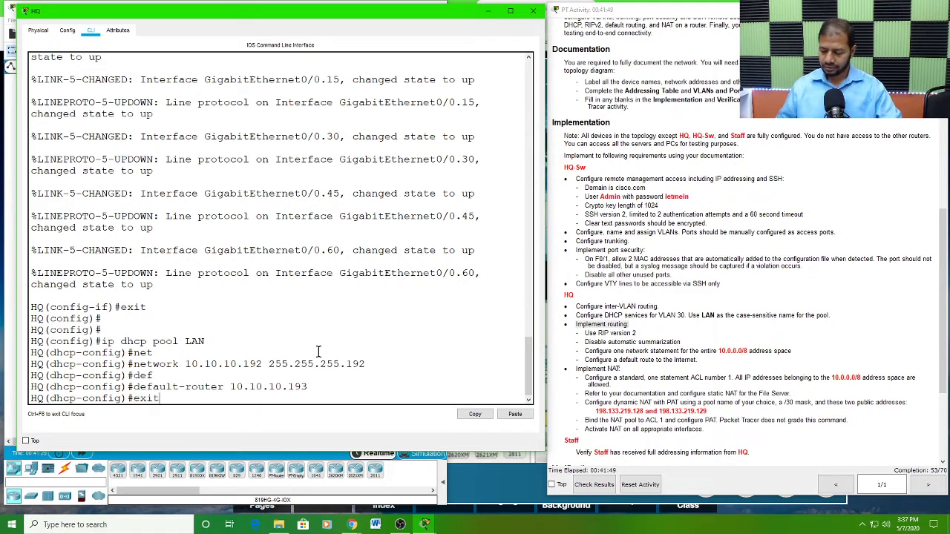
{"action": "key", "text": "Return"}
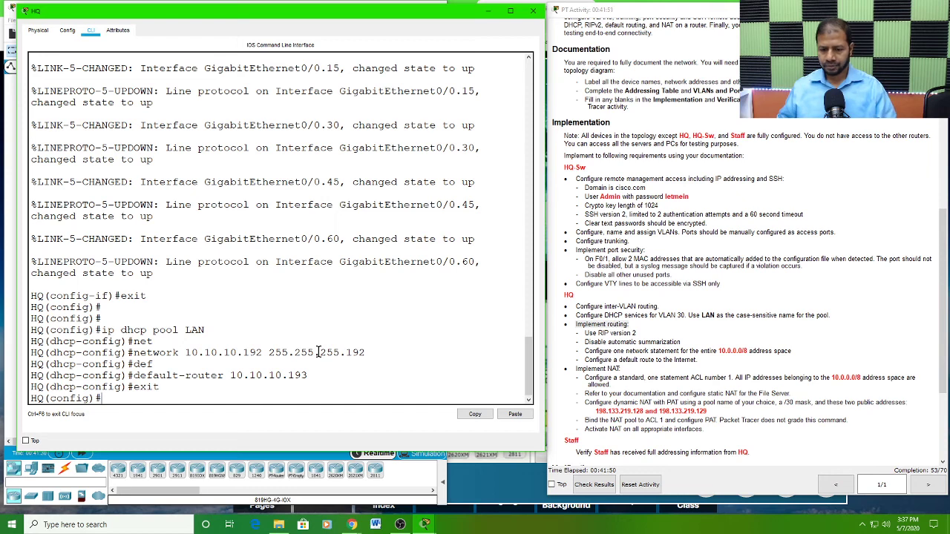
{"action": "key", "text": "Return"}
{"action": "key", "text": "Return"}
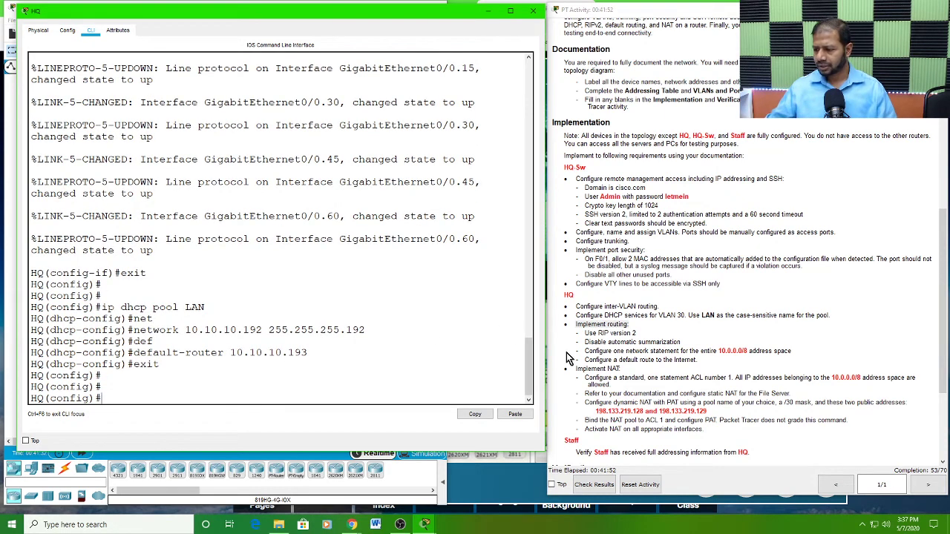
Step: Enable the RIP routing process on HQ and set it to version 2, as the routing requirements specify
{"action": "left_click_drag", "start_coordinate": [585, 333], "coordinate": [643, 333]}
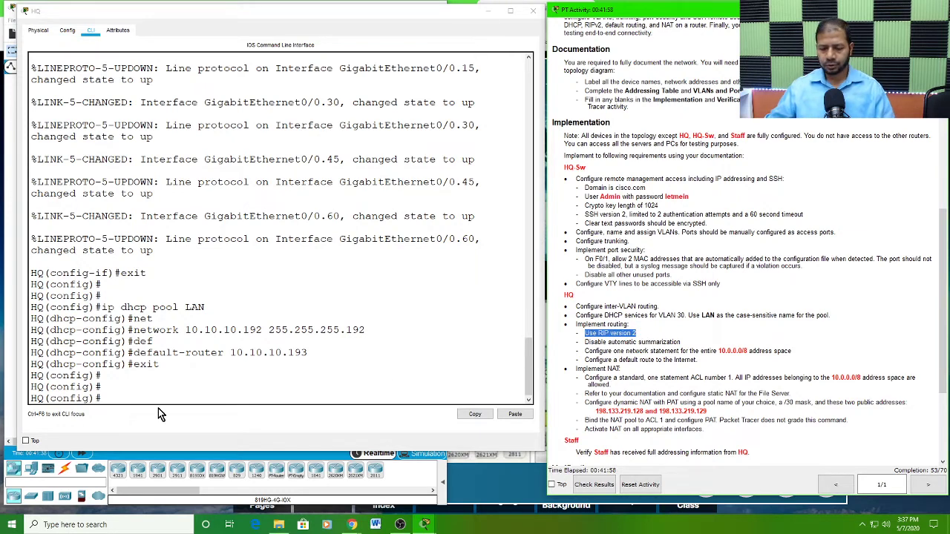
{"action": "left_click", "coordinate": [122, 399]}
{"action": "type", "text": "router ri"}
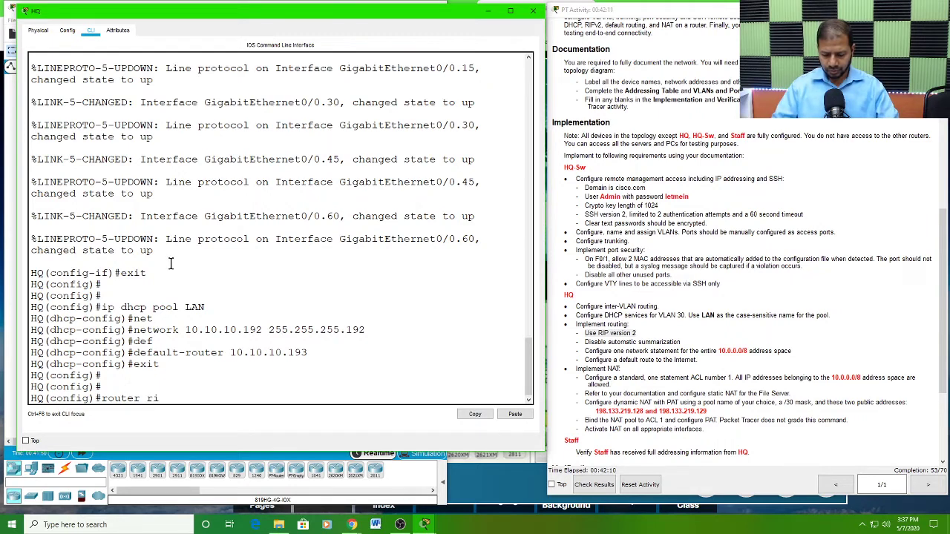
{"action": "type", "text": "p"}
{"action": "key", "text": "Return"}
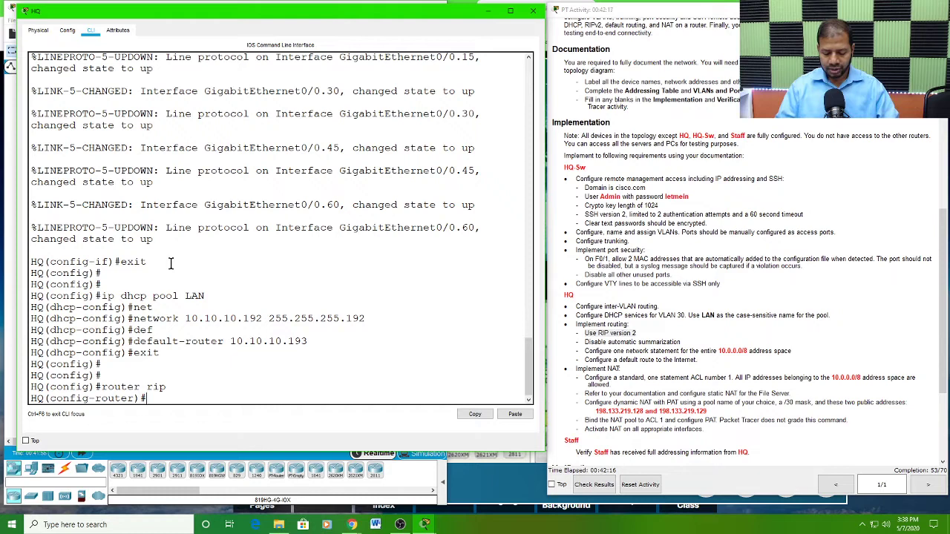
{"action": "type", "text": "ver"}
{"action": "key", "text": "Tab"}
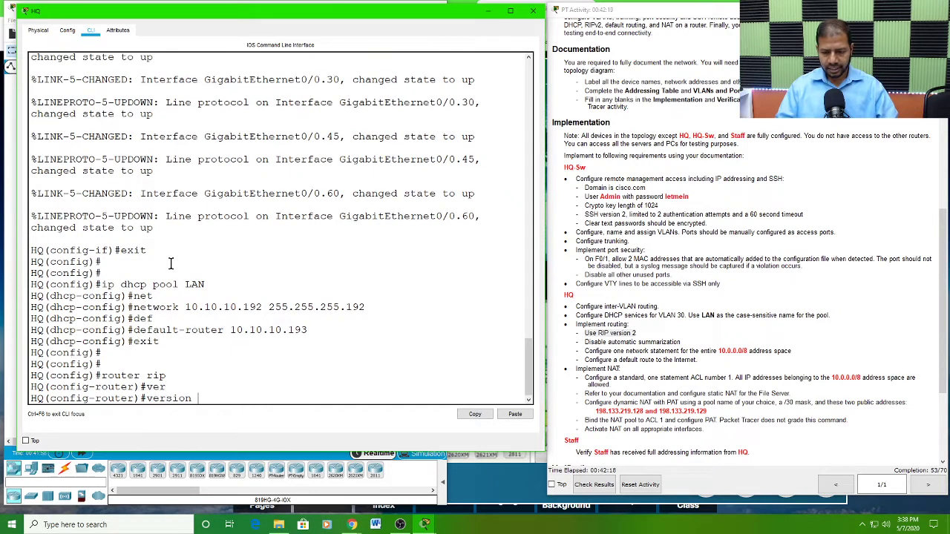
{"action": "type", "text": "2"}
{"action": "key", "text": "Return"}
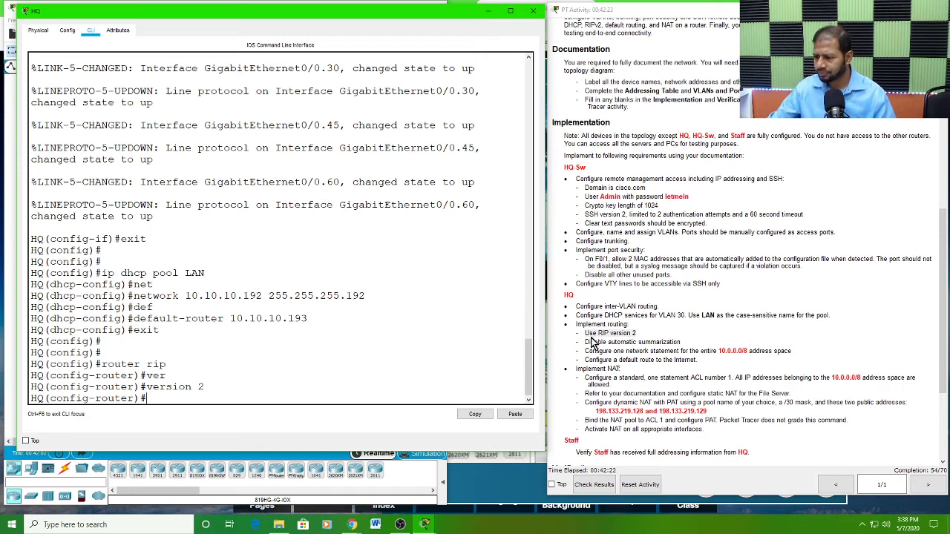
Step: Disable automatic summarization for RIP on HQ with no auto-summary
{"action": "left_click_drag", "start_coordinate": [585, 343], "coordinate": [684, 340]}
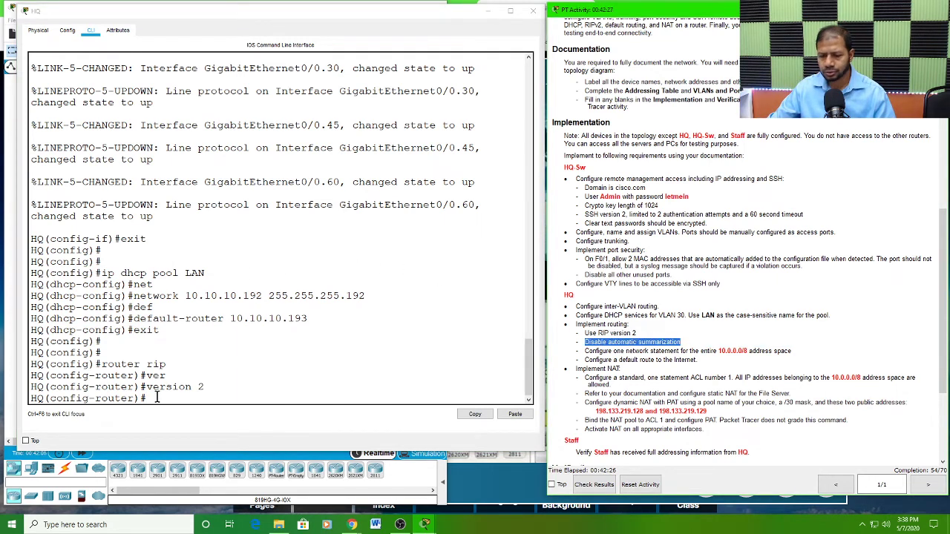
{"action": "left_click", "coordinate": [201, 379]}
{"action": "type", "text": "no"}
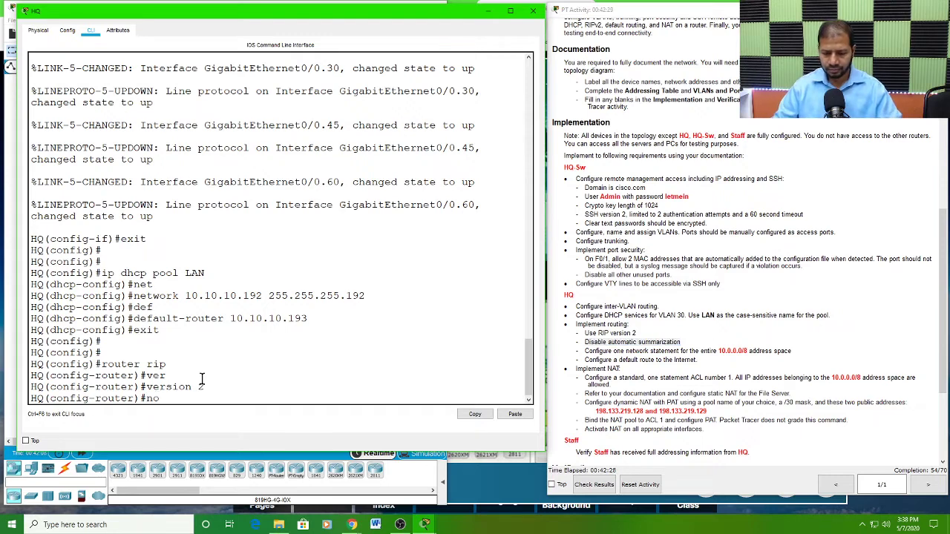
{"action": "type", "text": " aut"}
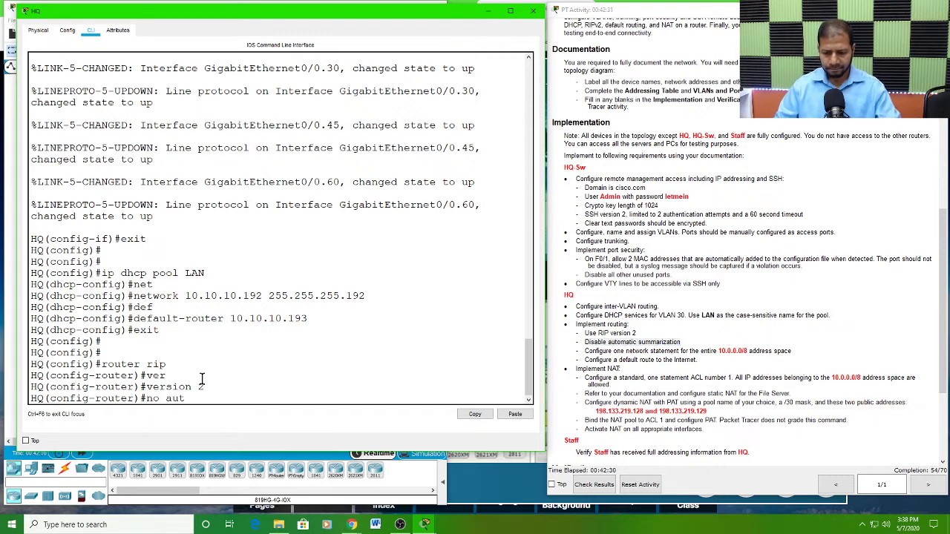
{"action": "key", "text": "Tab"}
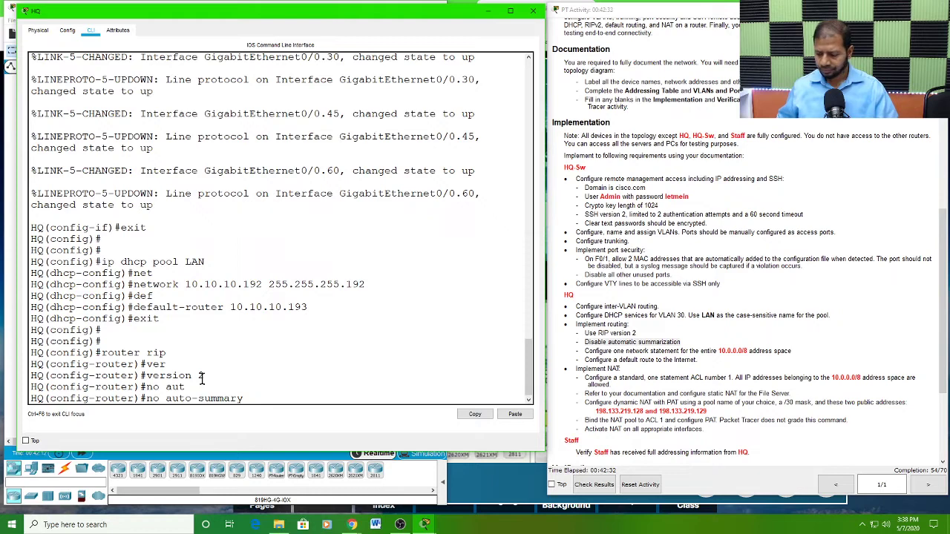
{"action": "key", "text": "Return"}
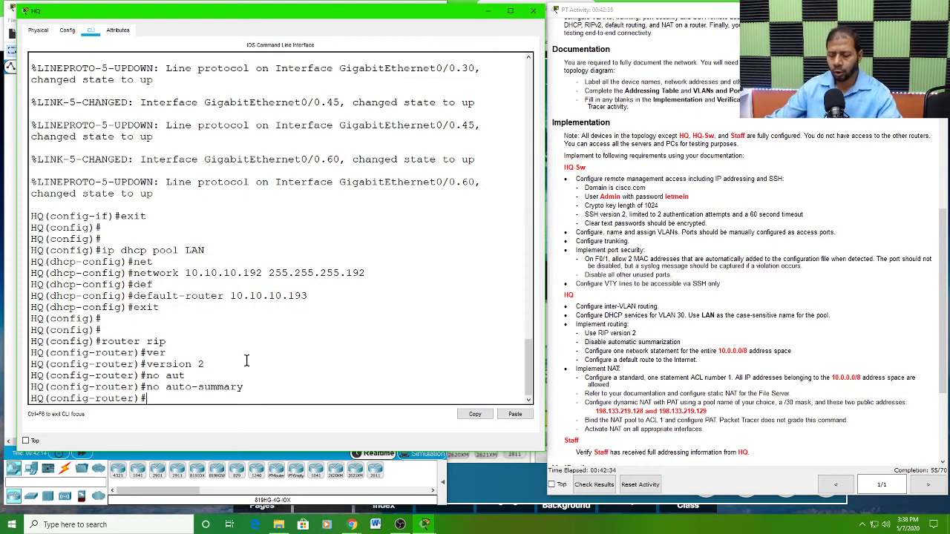
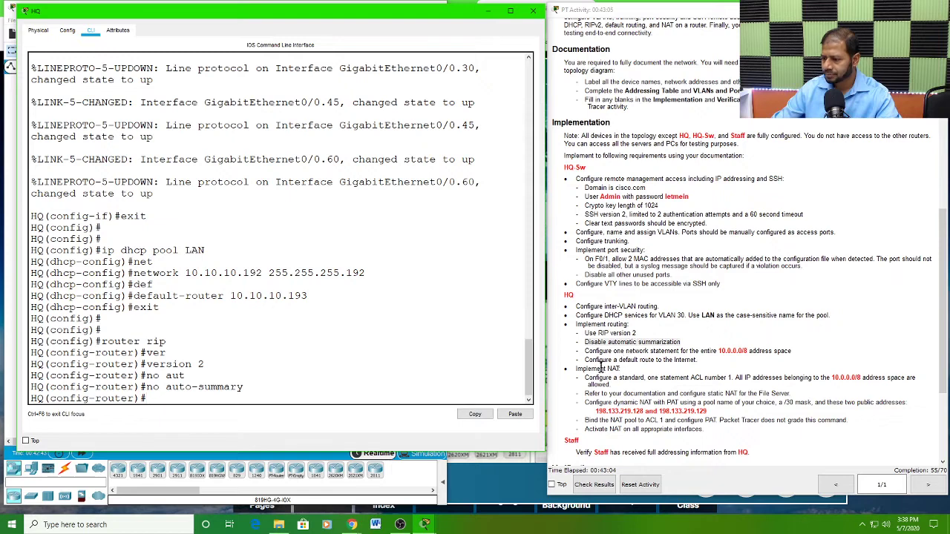
Step: Add the network statement 10.0.0.0 to the RIP process on HQ, covering the entire 10.0.0.0/8 address space
{"action": "left_click_drag", "start_coordinate": [585, 352], "coordinate": [793, 347]}
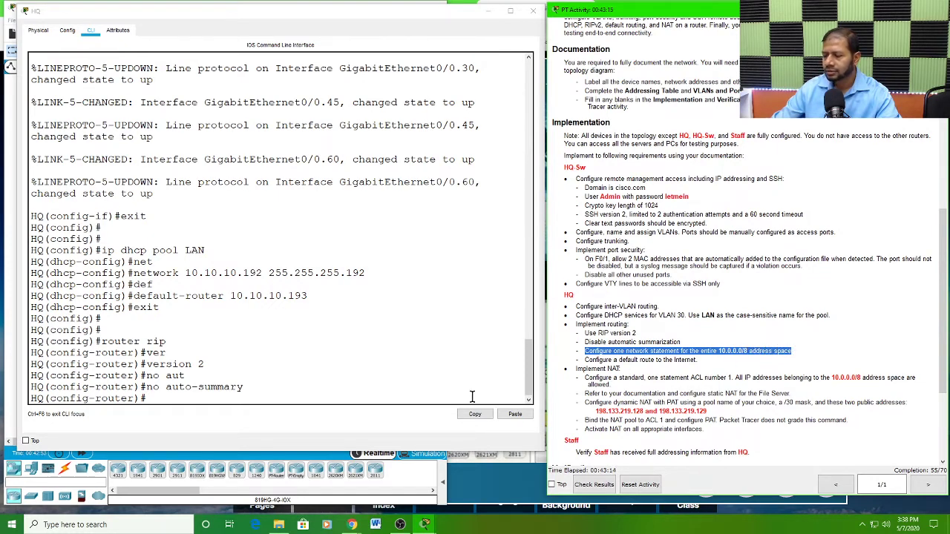
{"action": "left_click", "coordinate": [160, 398]}
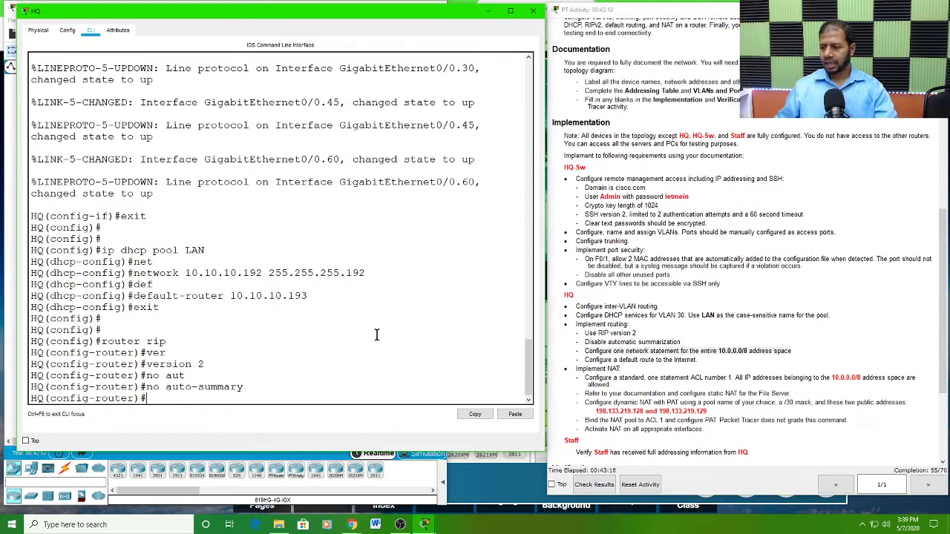
{"action": "type", "text": "net"}
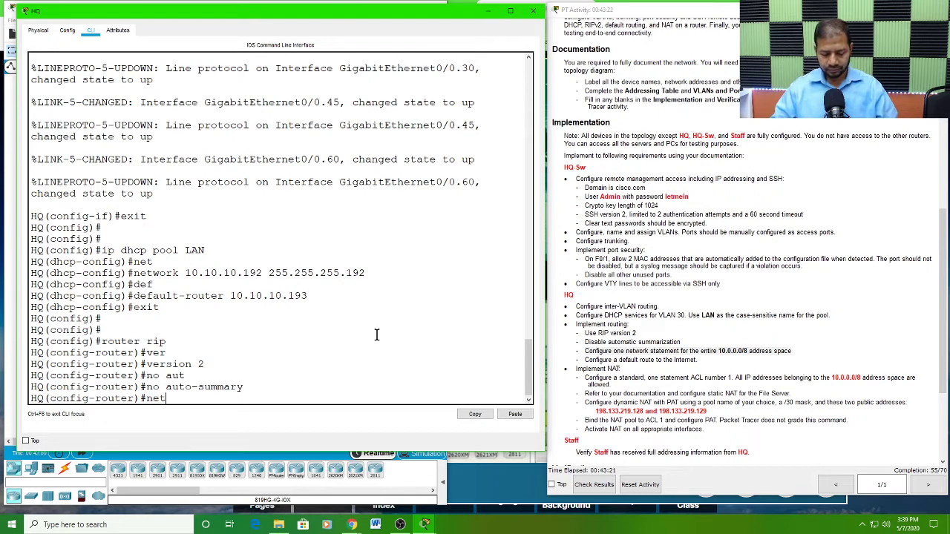
{"action": "key", "text": "Tab"}
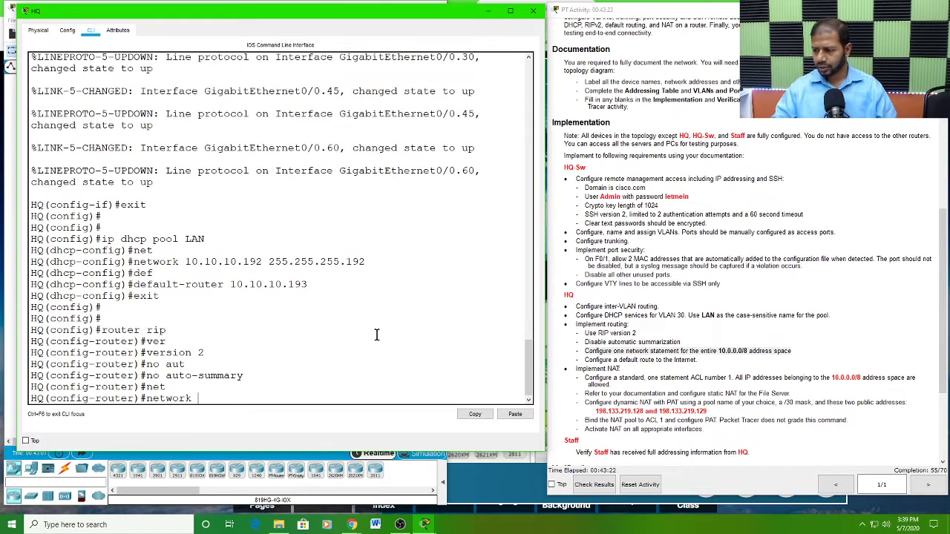
{"action": "type", "text": "10"}
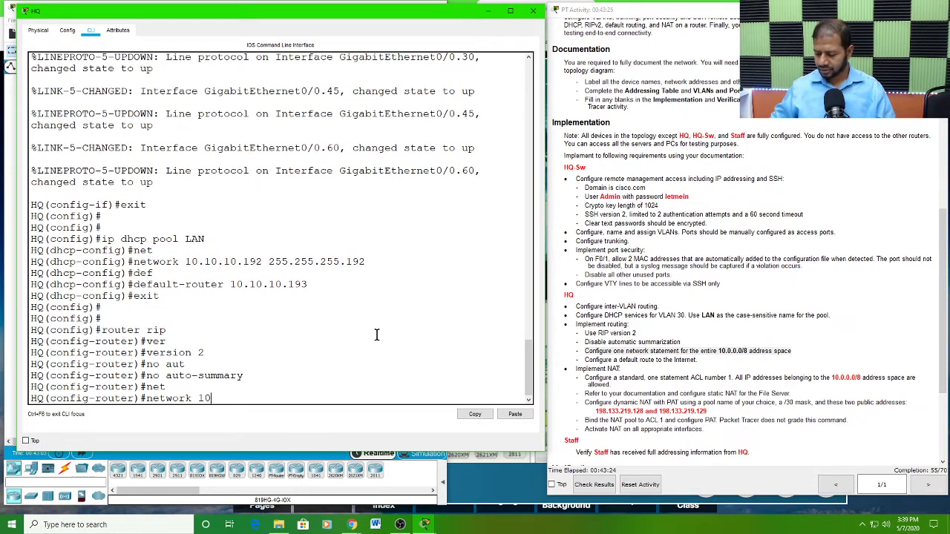
{"action": "type", "text": ".10.10."}
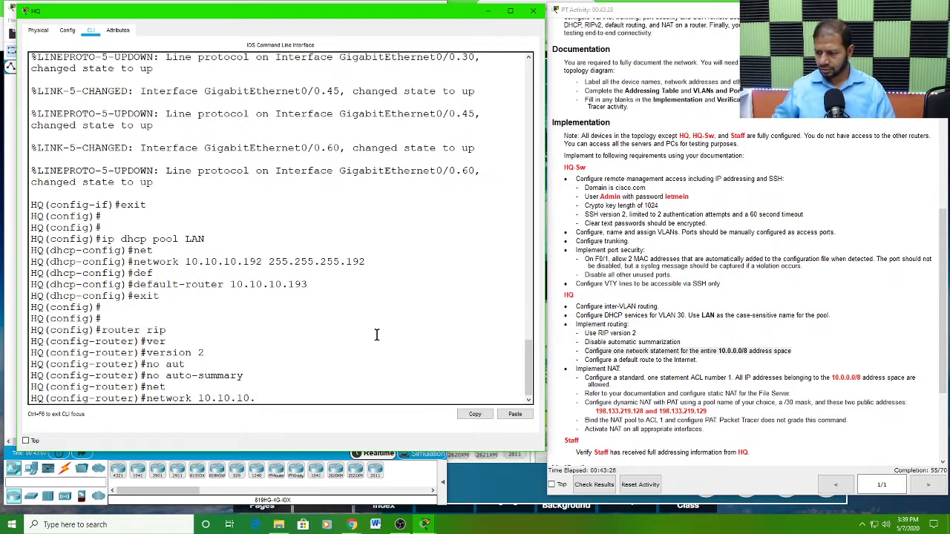
{"action": "key", "text": "BackSpace"}
{"action": "key", "text": "BackSpace"}
{"action": "key", "text": "BackSpace"}
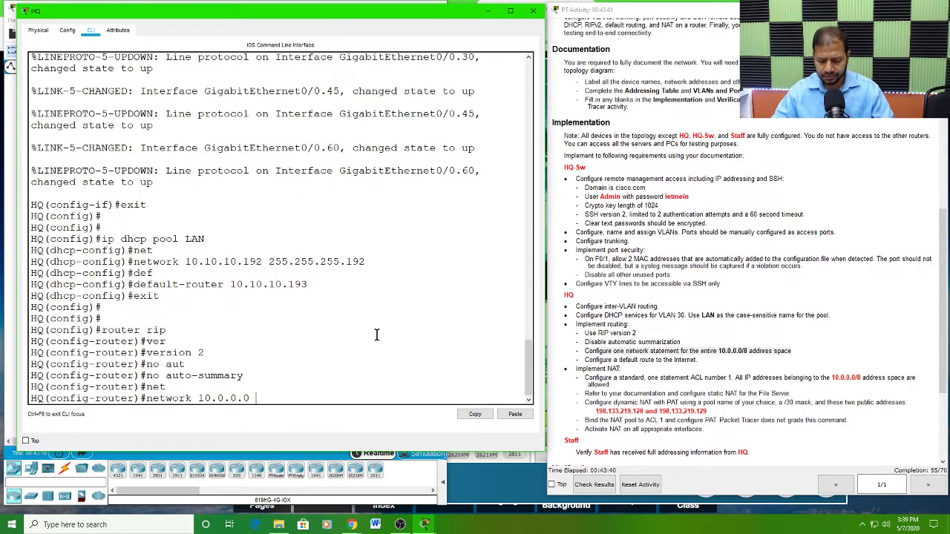
{"action": "type", "text": "?"}
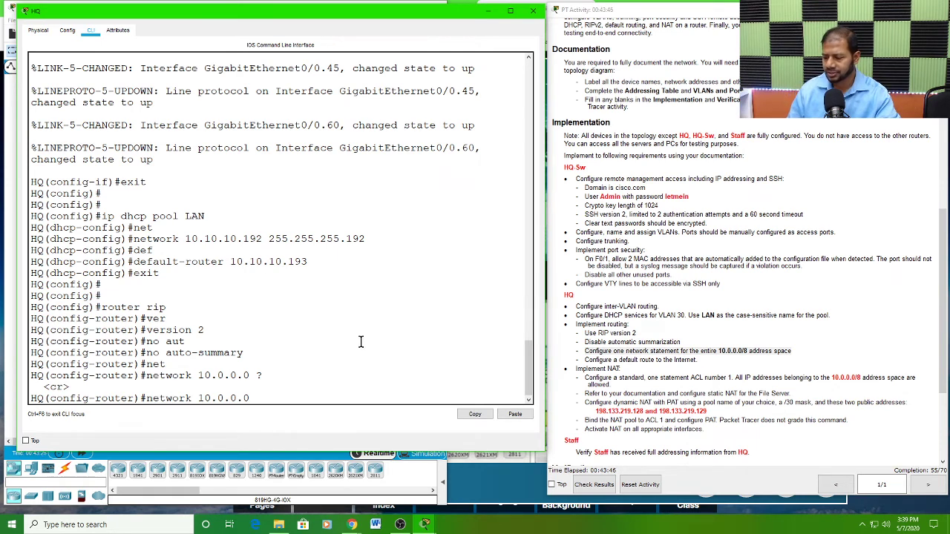
{"action": "key", "text": "Return"}
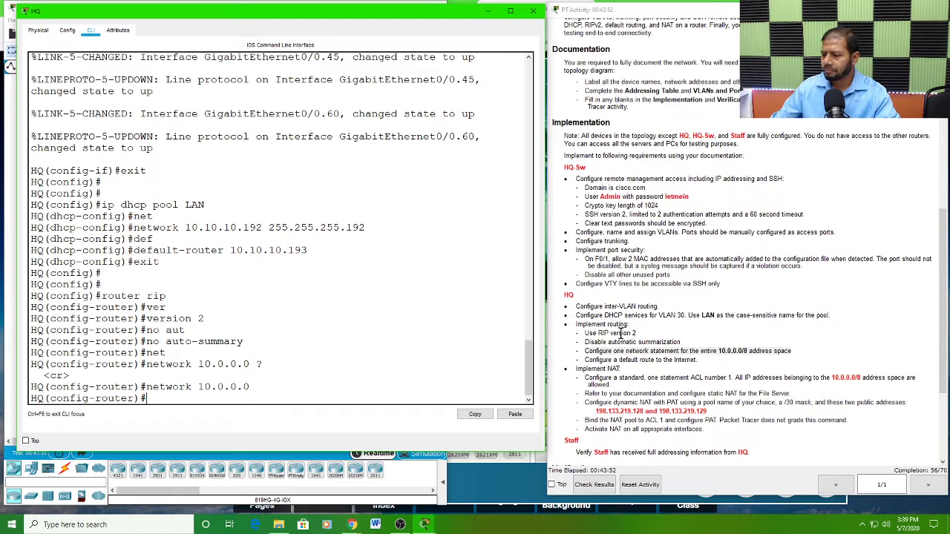
Step: Check the default route requirement in the HQ instructions and exit RIP configuration to global configuration mode
{"action": "triple_click", "coordinate": [652, 355]}
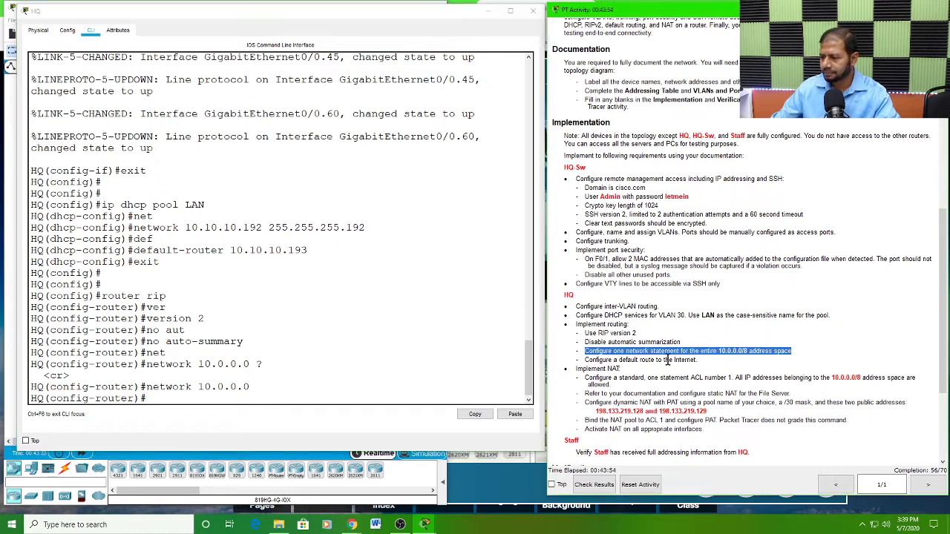
{"action": "left_click_drag", "start_coordinate": [587, 361], "coordinate": [702, 361]}
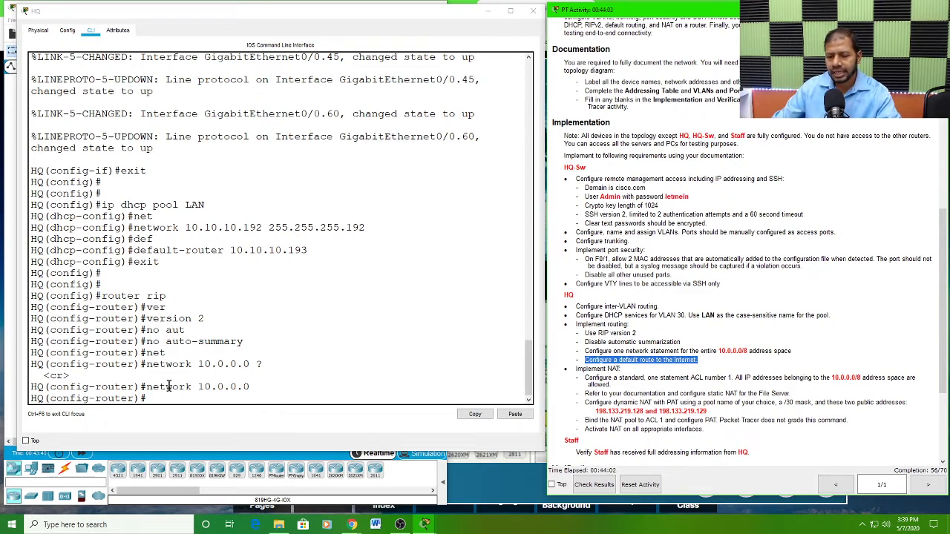
{"action": "left_click_drag", "start_coordinate": [147, 383], "coordinate": [249, 385]}
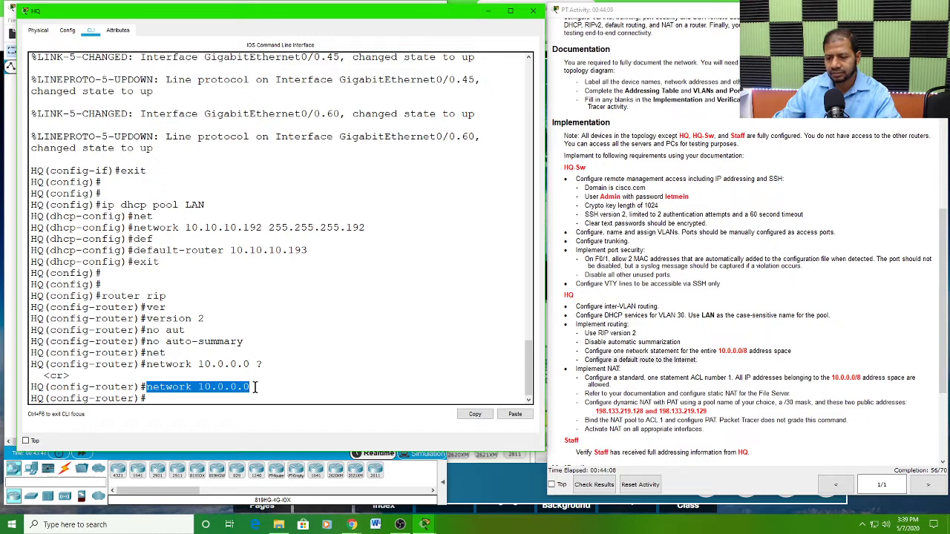
{"action": "left_click", "coordinate": [156, 397]}
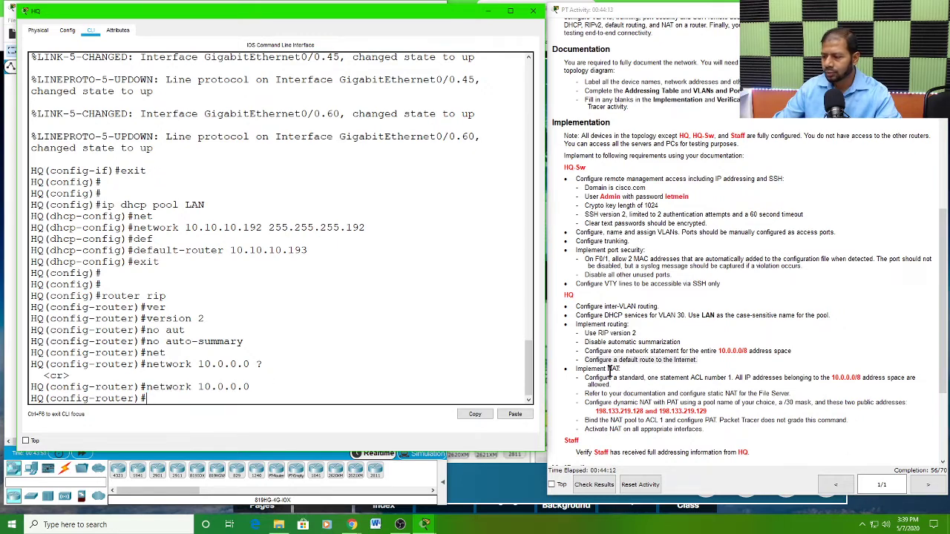
{"action": "left_click_drag", "start_coordinate": [585, 359], "coordinate": [697, 360]}
{"action": "left_click", "coordinate": [205, 388]}
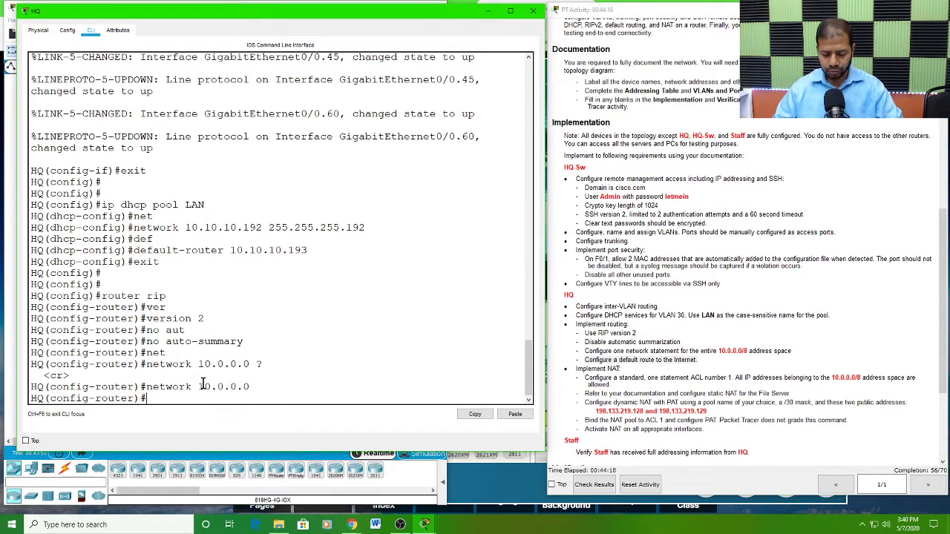
{"action": "type", "text": "exit"}
{"action": "key", "text": "Return"}
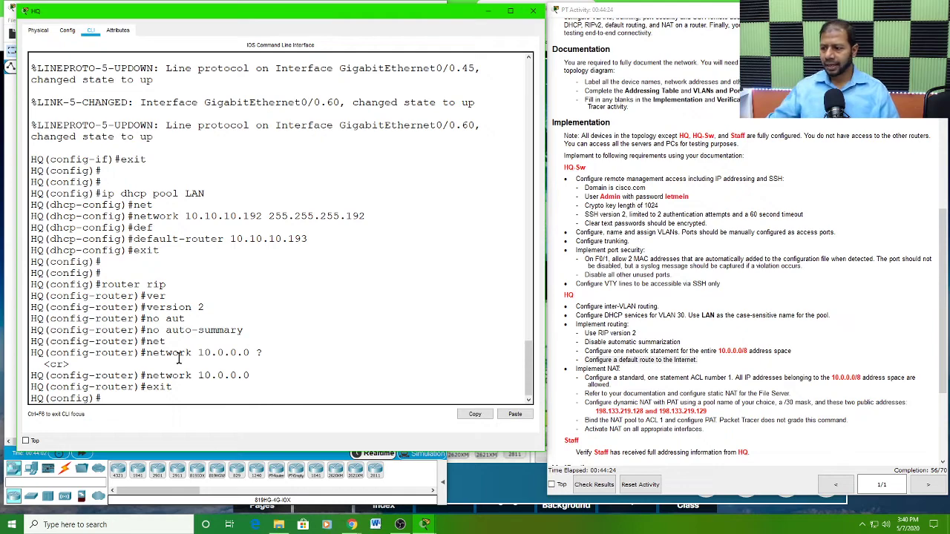
Step: Bring the topology into view and examine which HQ serial interface connects to the Internet cloud
{"action": "left_click_drag", "start_coordinate": [370, 6], "coordinate": [721, 67]}
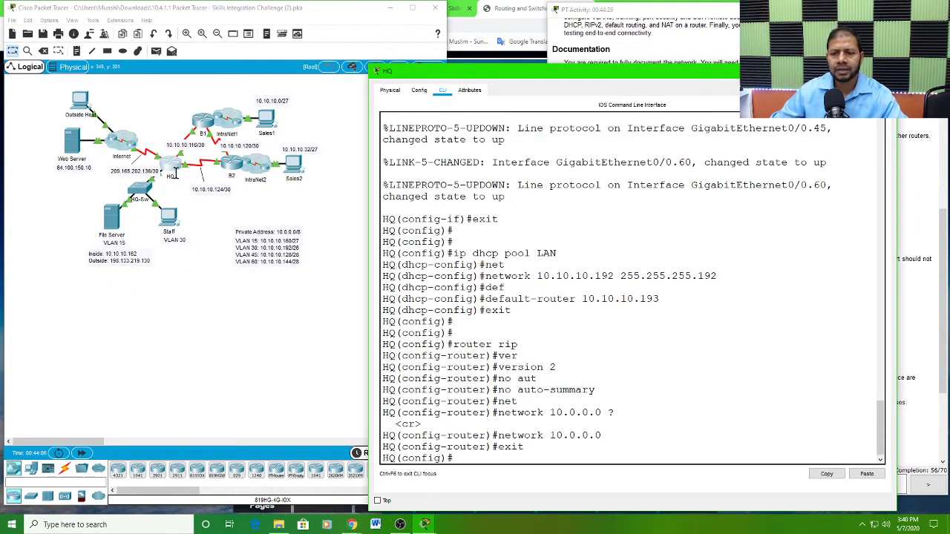
{"action": "left_click", "coordinate": [175, 305]}
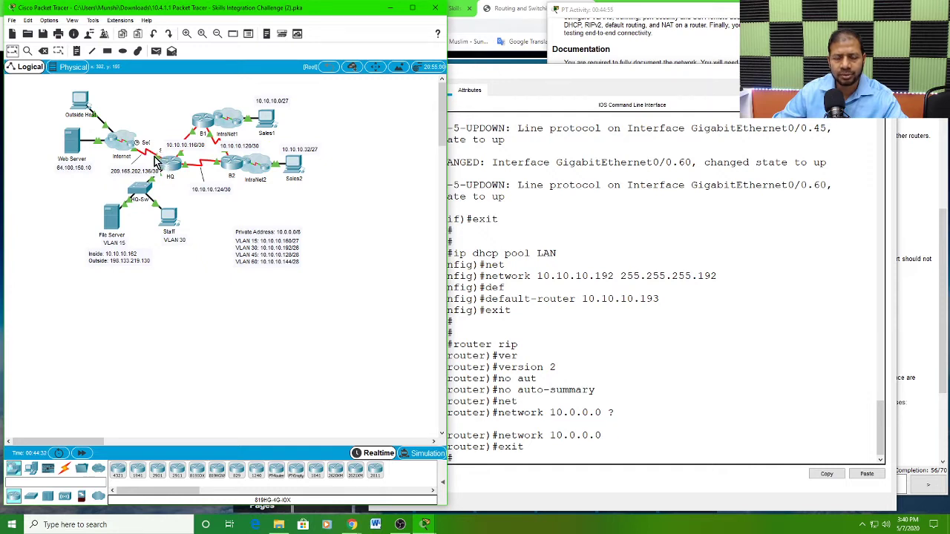
{"action": "left_click", "coordinate": [77, 53]}
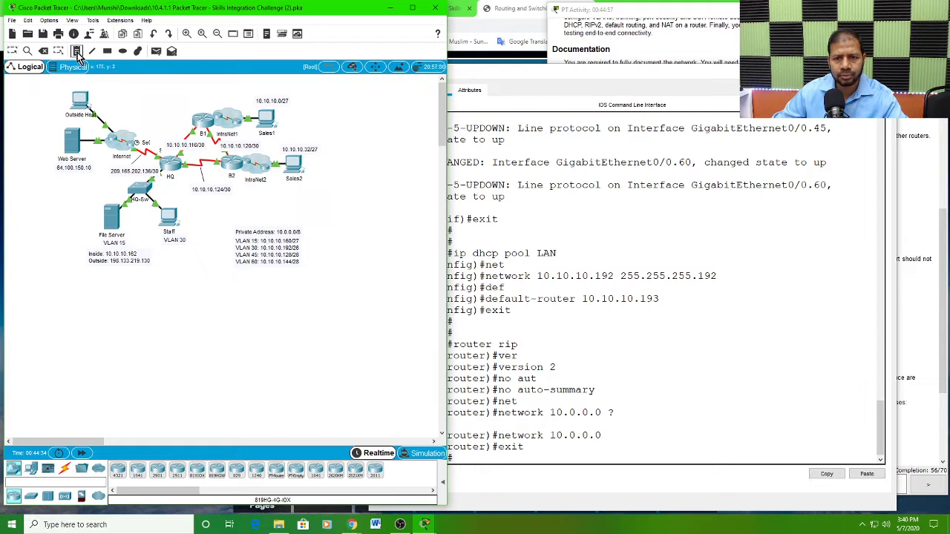
{"action": "left_click", "coordinate": [138, 375]}
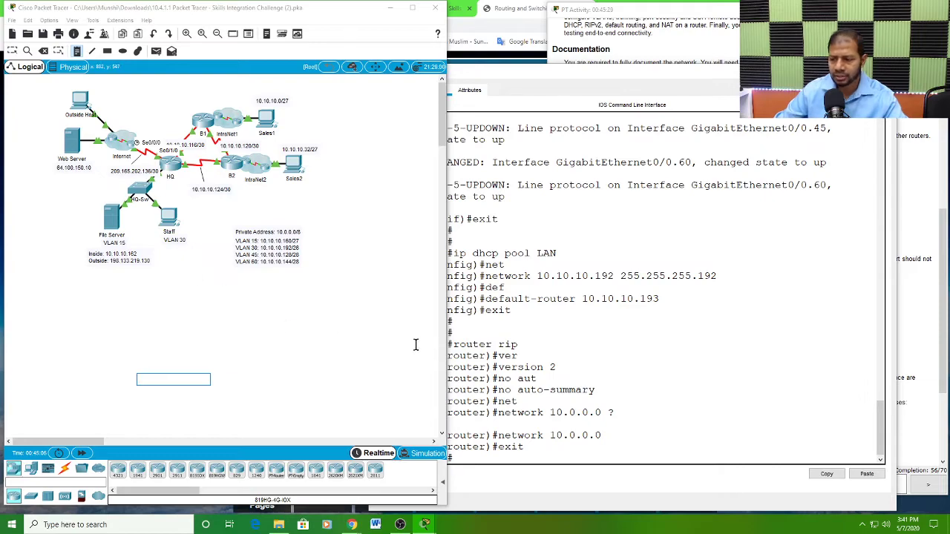
Step: Configure a default static route on HQ, 0.0.0.0 0.0.0.0, out of serial interface s0/1/0
{"action": "left_click", "coordinate": [555, 442]}
{"action": "left_click_drag", "start_coordinate": [589, 72], "coordinate": [550, 16]}
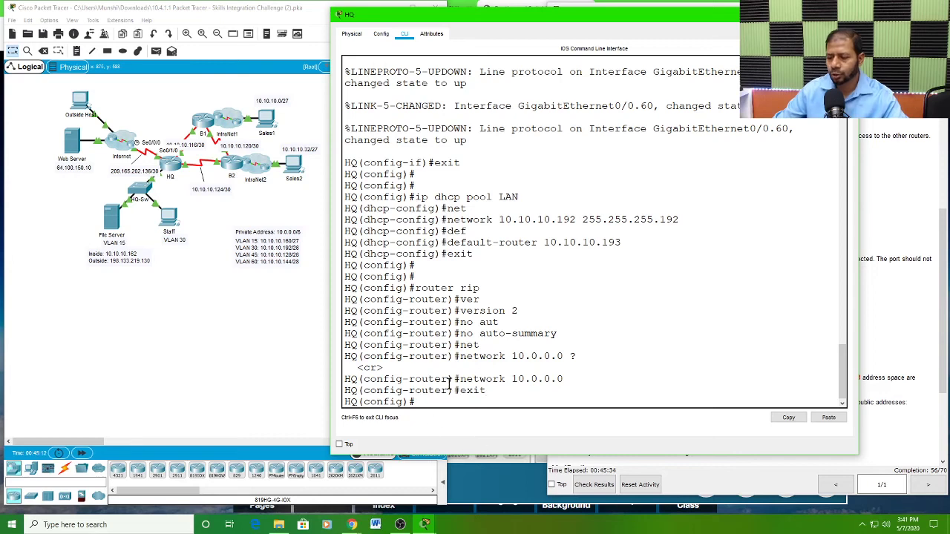
{"action": "type", "text": "ip"}
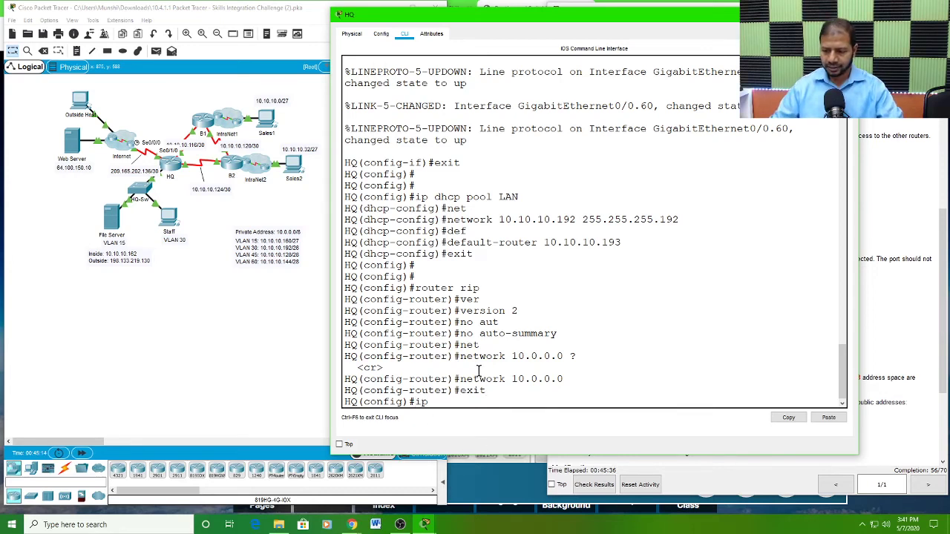
{"action": "type", "text": " route"}
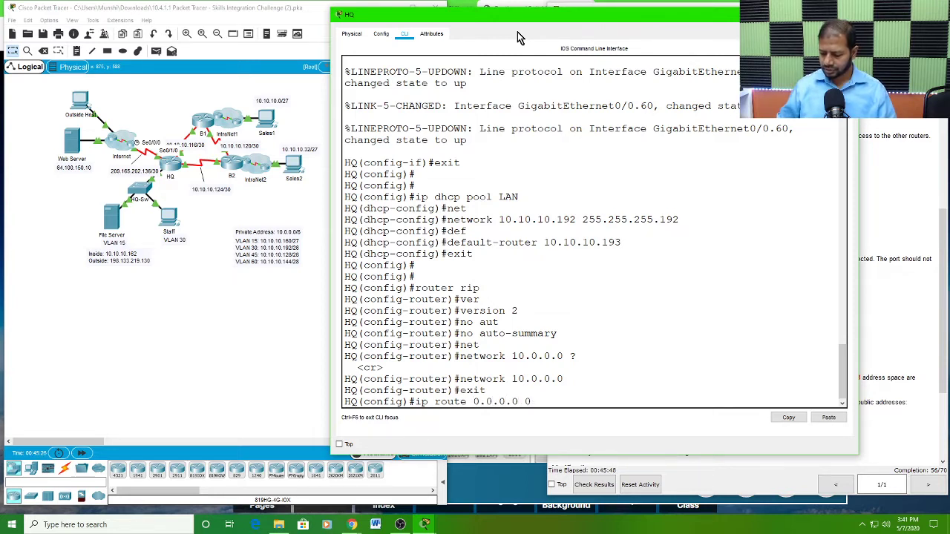
{"action": "type", "text": "0.0.0 s0/1/0"}
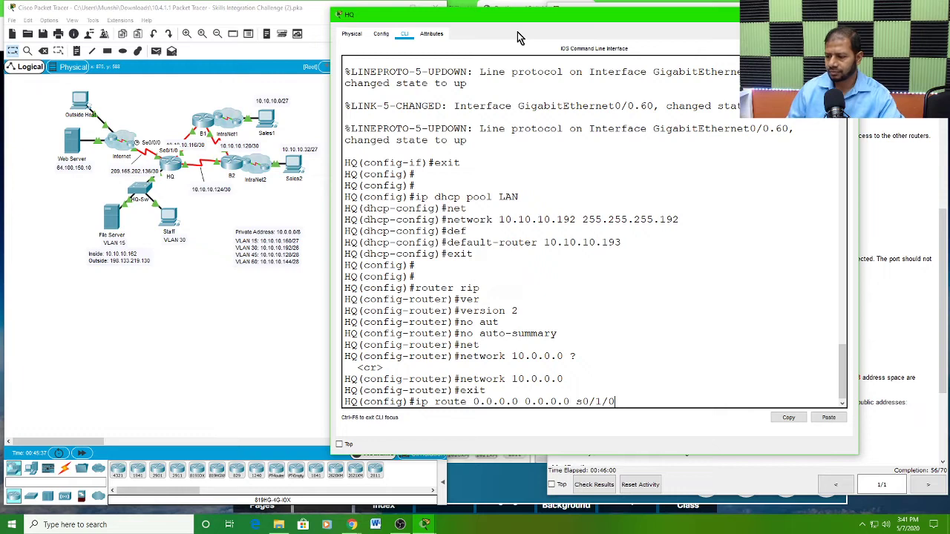
{"action": "key", "text": "Return"}
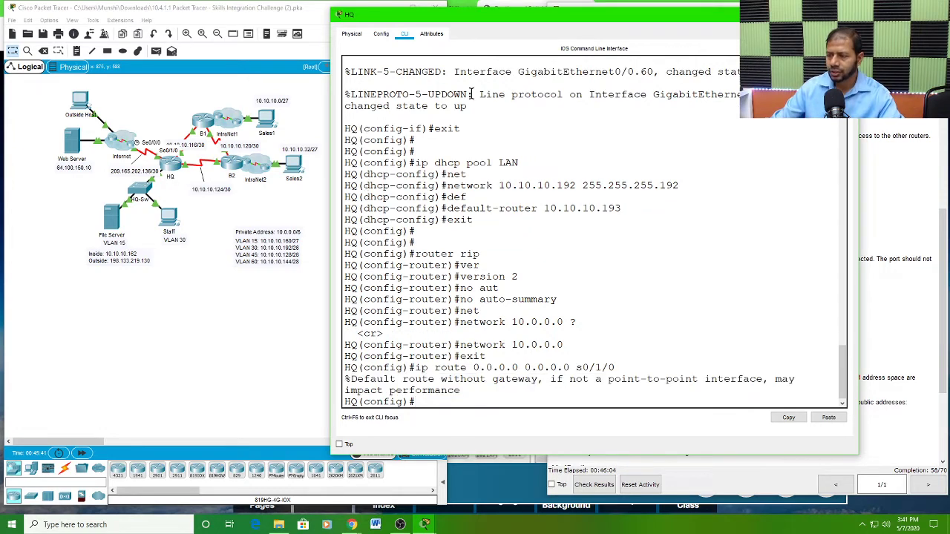
Step: Review the NAT requirements for HQ, focusing on the standard ACL number 1 and the 10.0.0.0/8 addresses it must allow
{"action": "left_click_drag", "start_coordinate": [657, 23], "coordinate": [367, 16]}
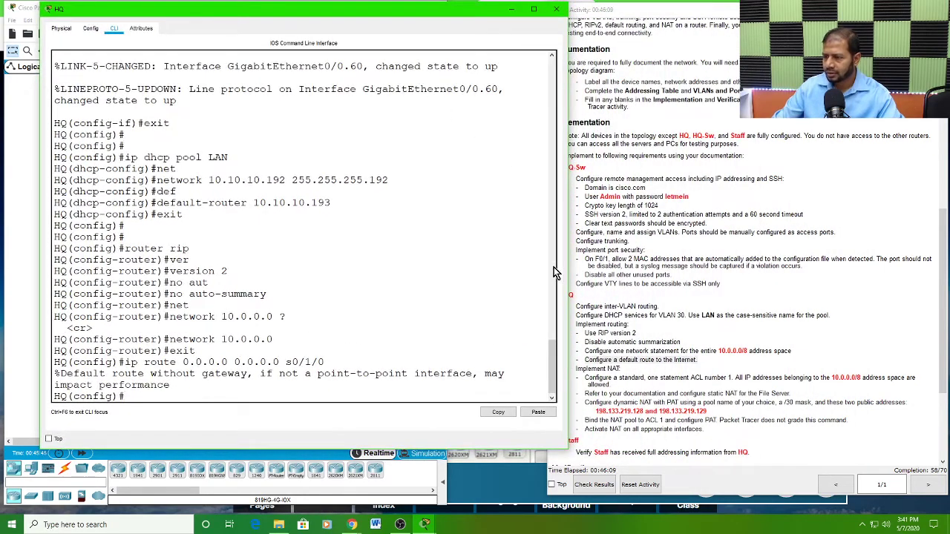
{"action": "left_click_drag", "start_coordinate": [451, 15], "coordinate": [421, 18]}
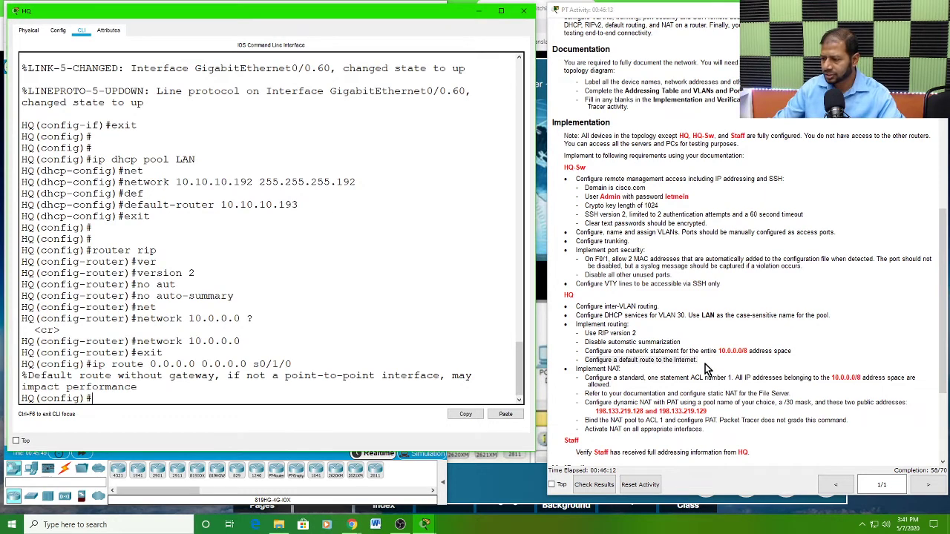
{"action": "left_click", "coordinate": [706, 370]}
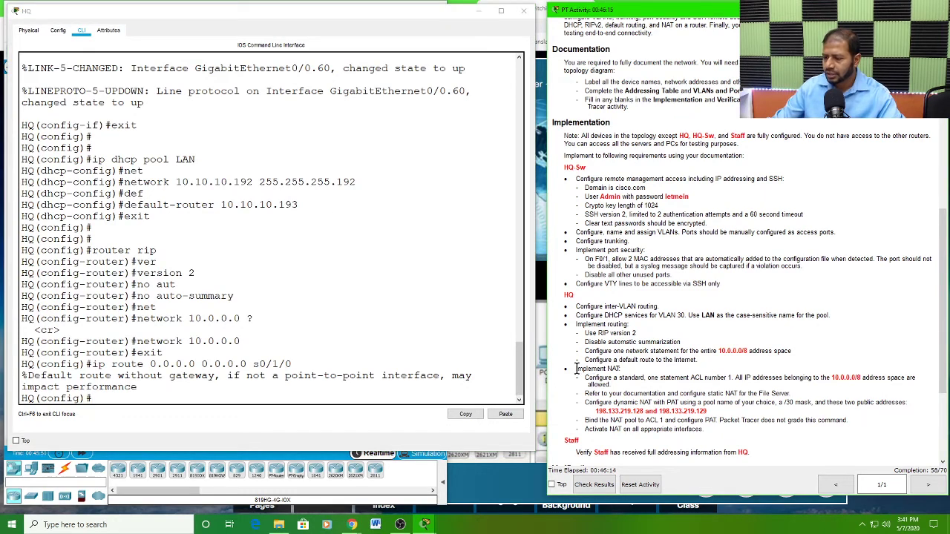
{"action": "left_click_drag", "start_coordinate": [576, 369], "coordinate": [625, 369]}
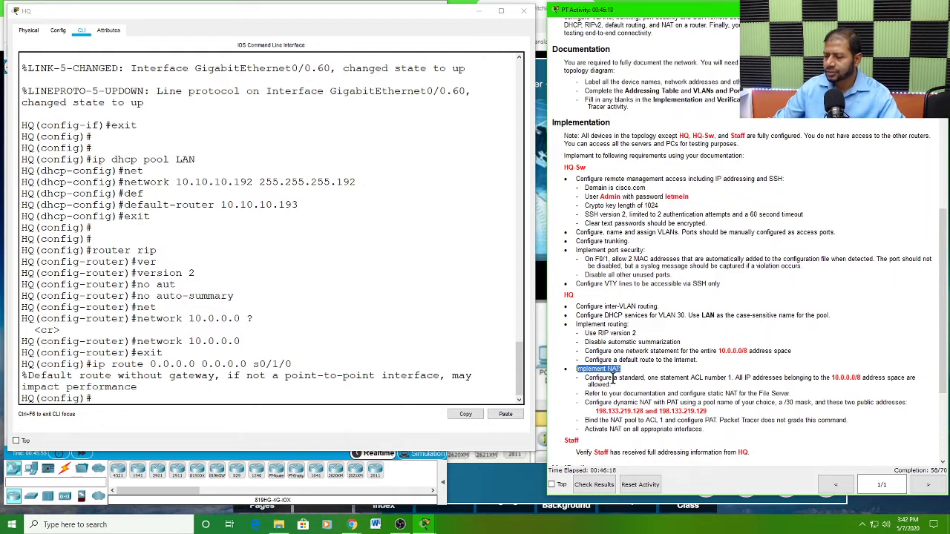
{"action": "triple_click", "coordinate": [598, 382]}
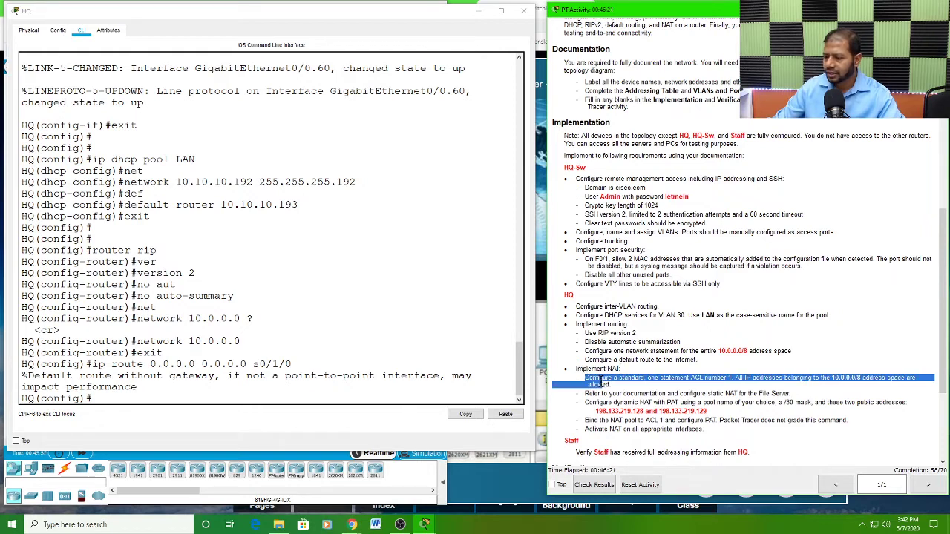
{"action": "left_click_drag", "start_coordinate": [601, 381], "coordinate": [705, 379]}
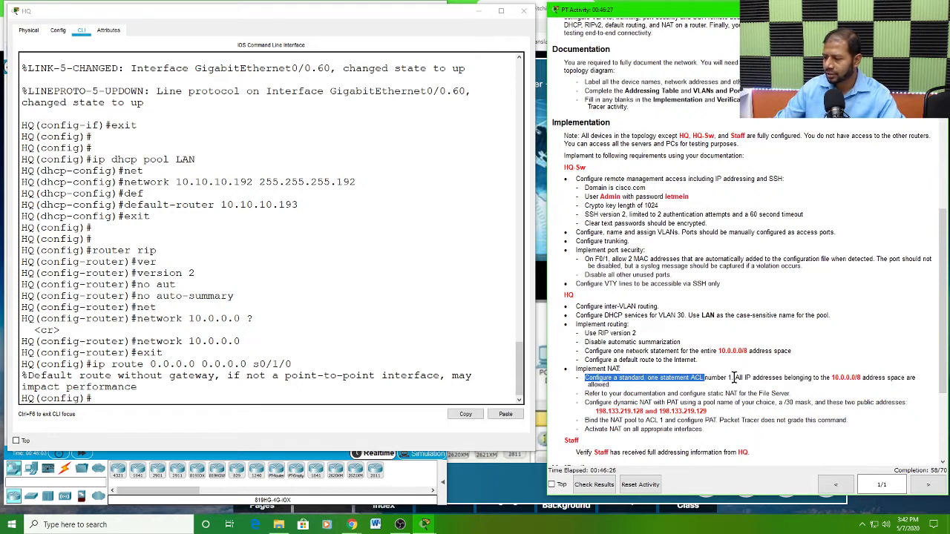
{"action": "left_click_drag", "start_coordinate": [734, 378], "coordinate": [861, 377]}
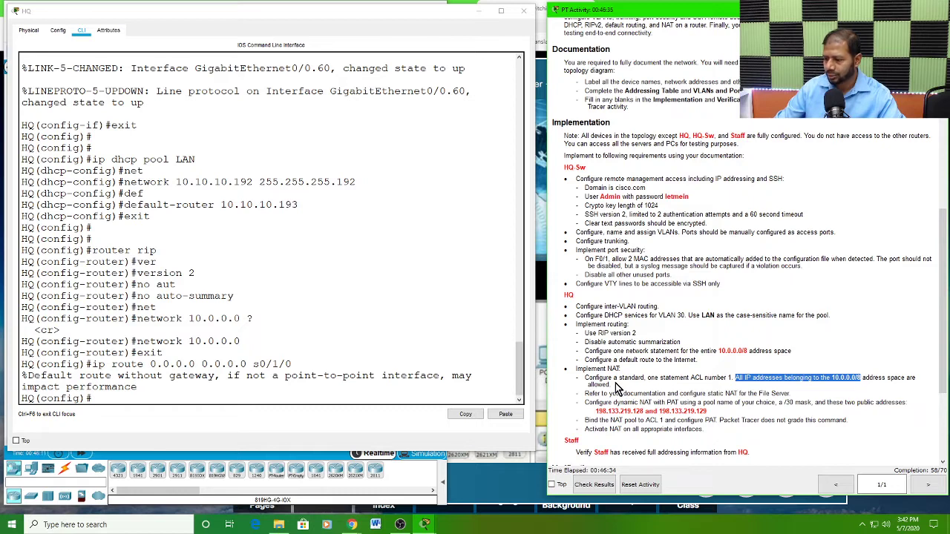
{"action": "double_click", "coordinate": [696, 377]}
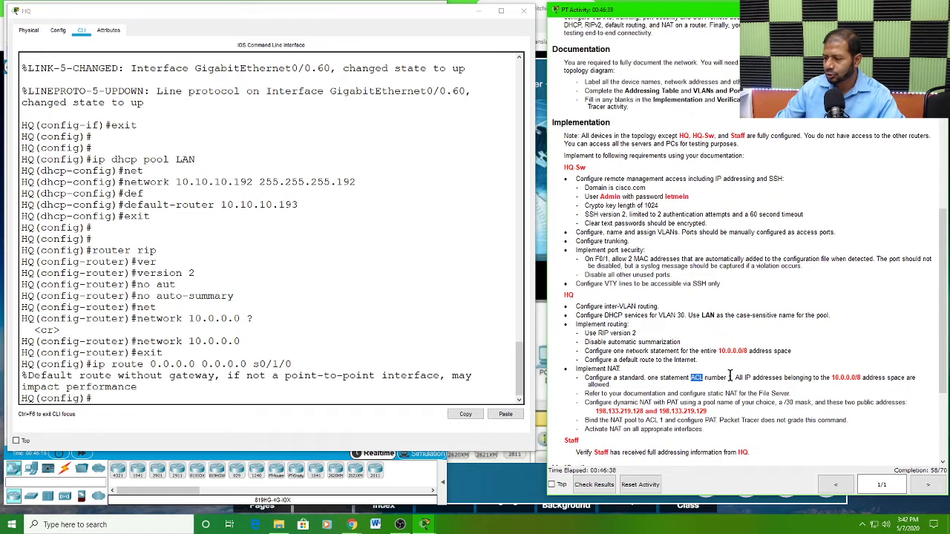
{"action": "double_click", "coordinate": [730, 377]}
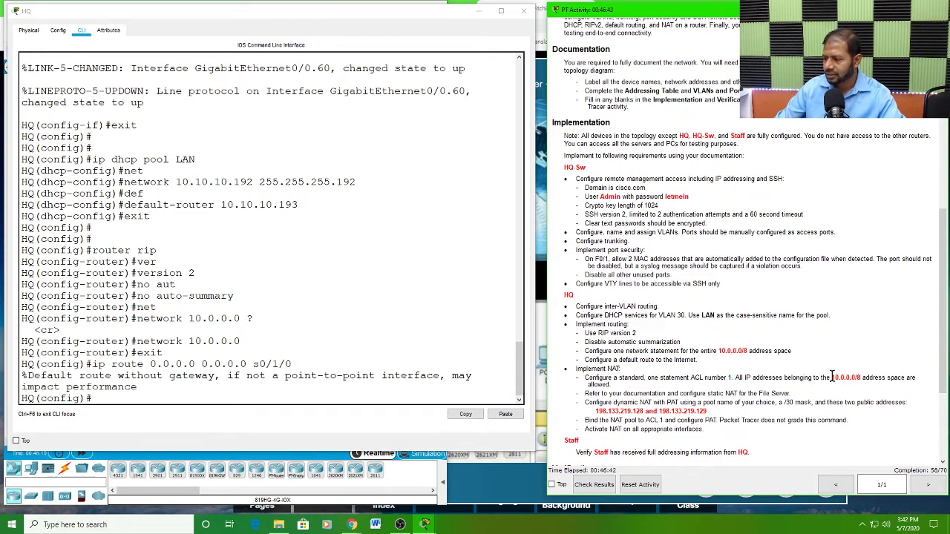
{"action": "left_click_drag", "start_coordinate": [831, 377], "coordinate": [860, 373]}
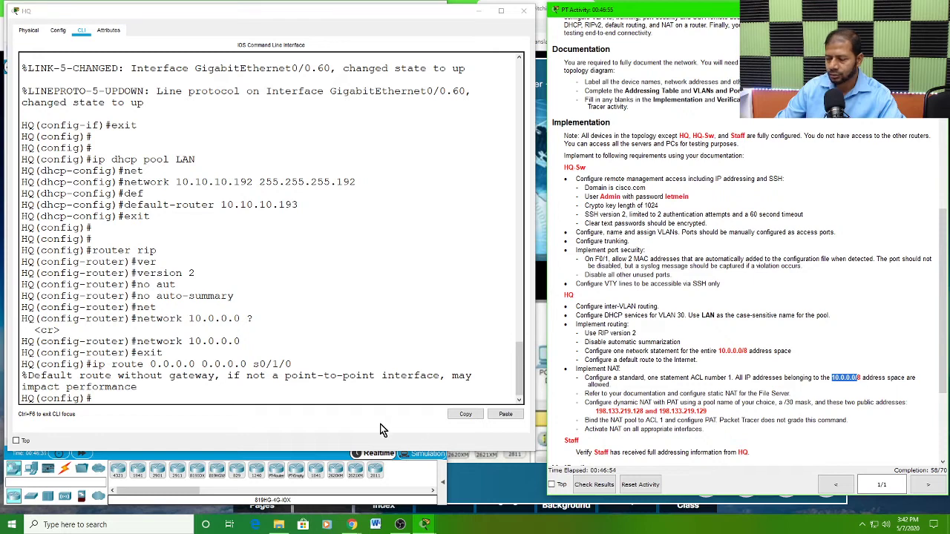
{"action": "left_click", "coordinate": [104, 396]}
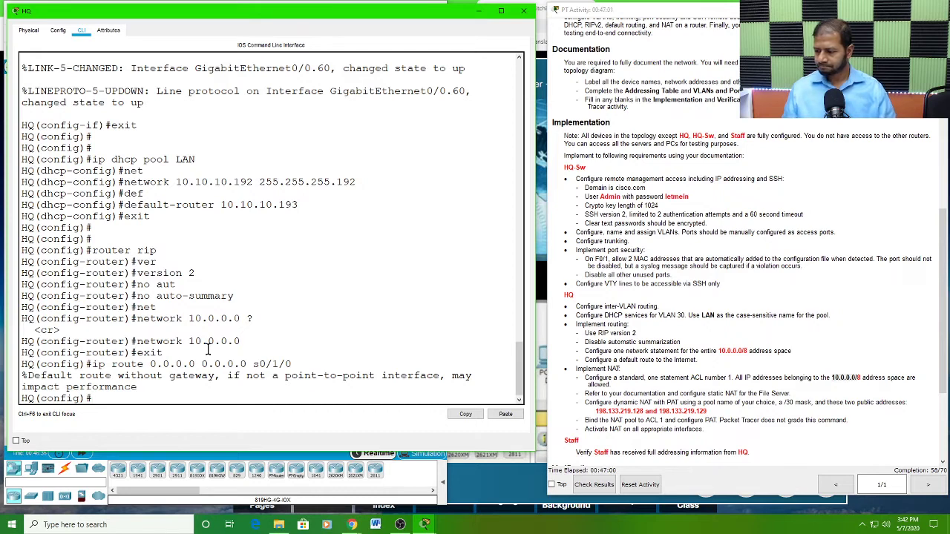
Step: Write the HQ standard ACL statement access-list 1 permit 10.0.0.0 0.255.255.255 at the configuration prompt without submitting it
{"action": "type", "text": "a"}
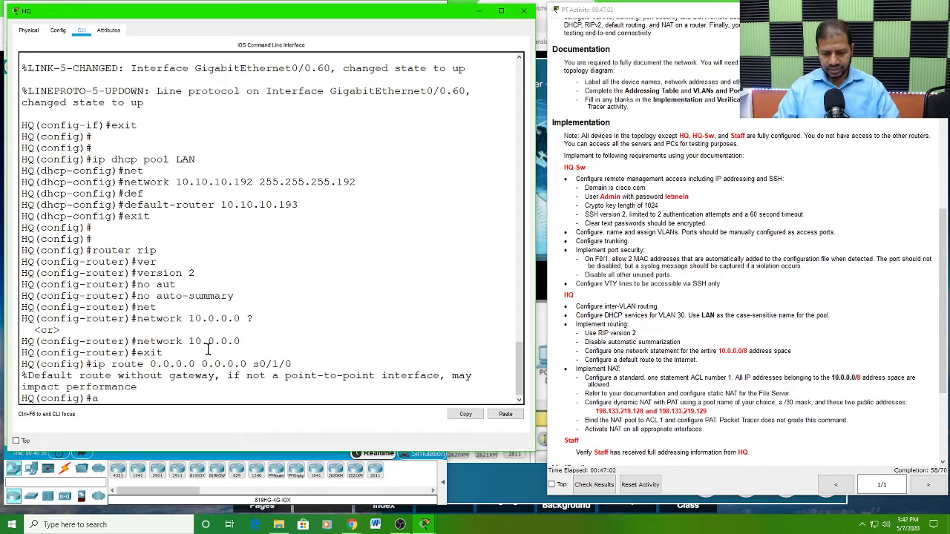
{"action": "type", "text": "cc"}
{"action": "key", "text": "Tab"}
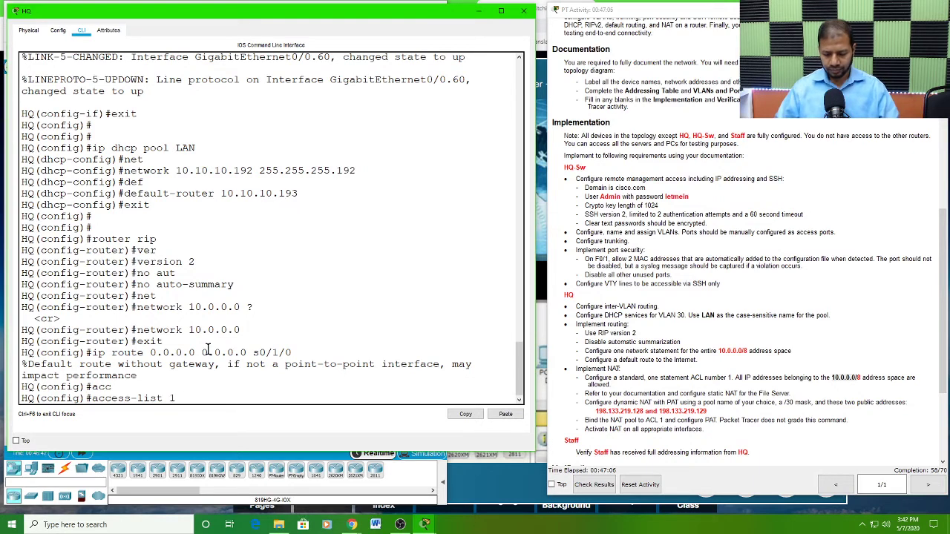
{"action": "type", "text": "1 per"}
{"action": "key", "text": "Tab"}
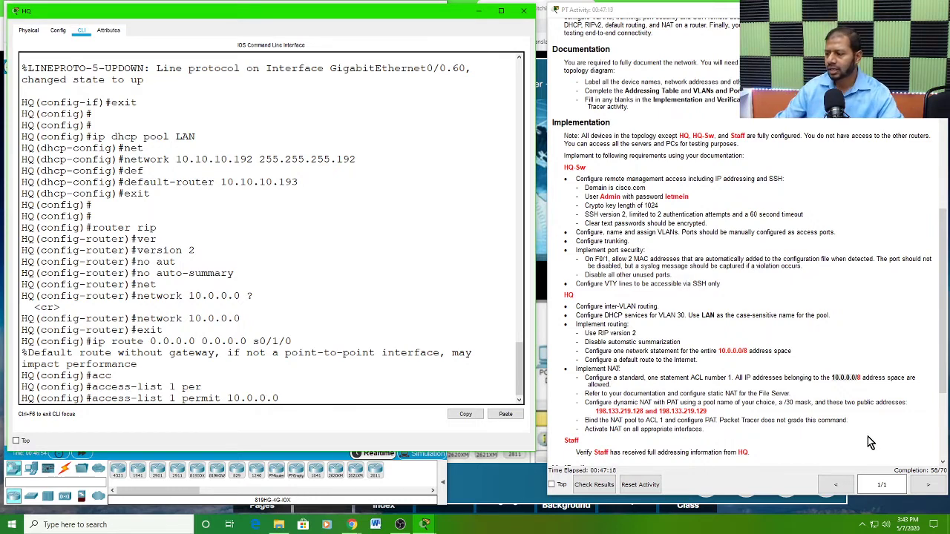
{"action": "left_click", "coordinate": [861, 379]}
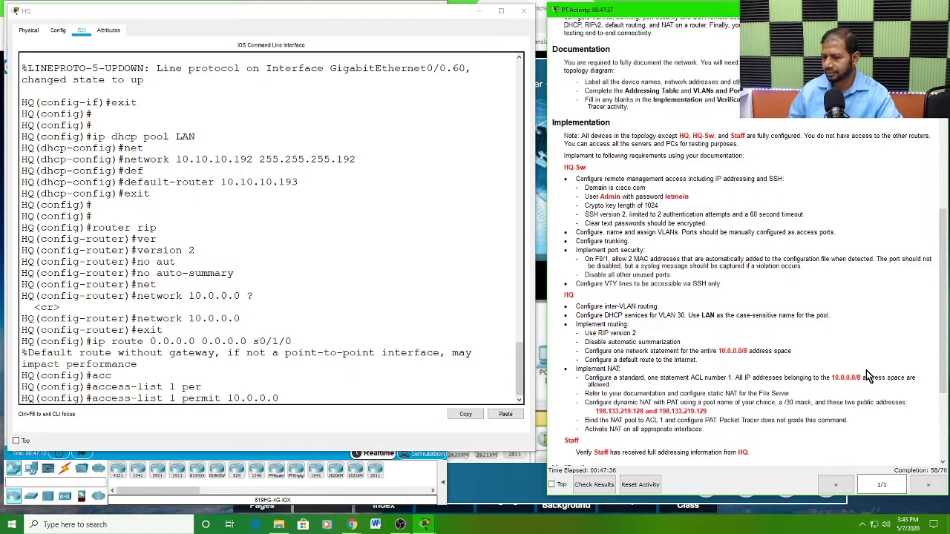
{"action": "left_click", "coordinate": [294, 398]}
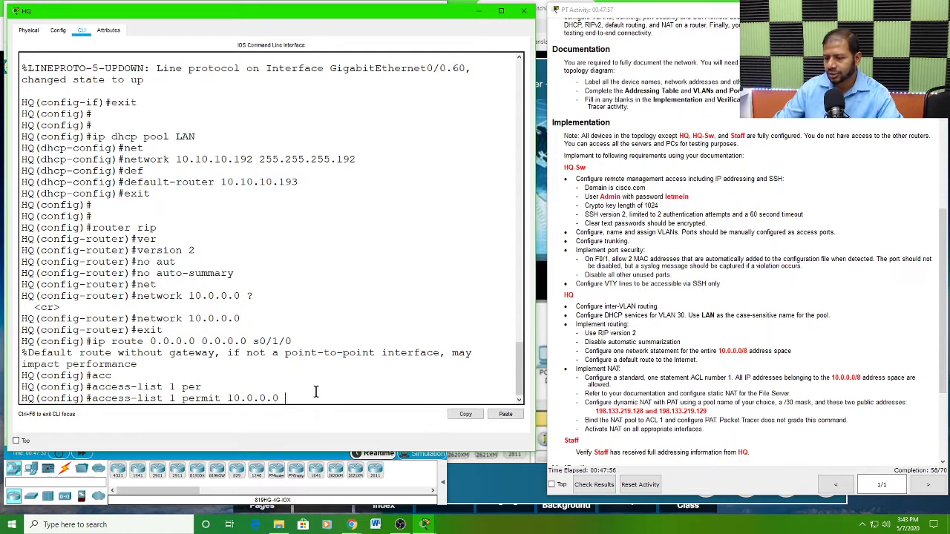
{"action": "type", "text": "0"}
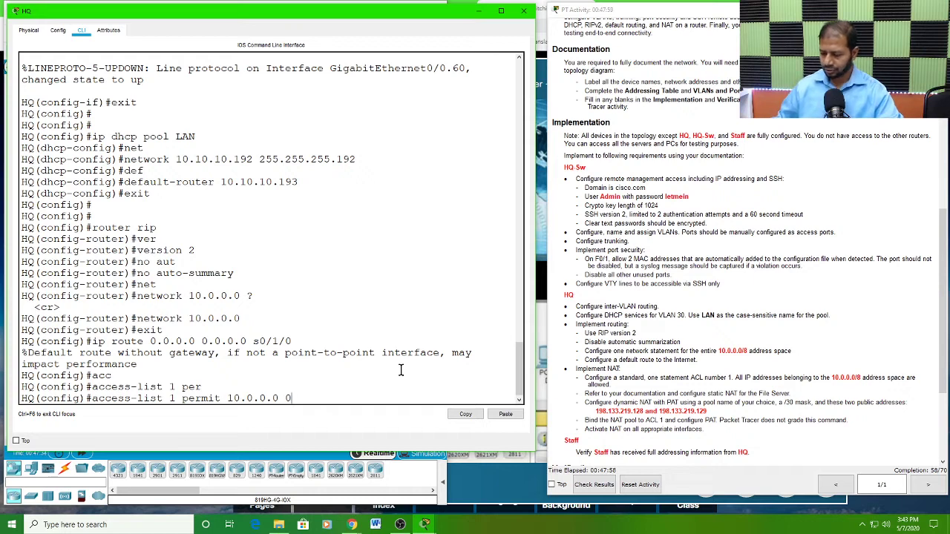
{"action": "type", "text": "."}
{"action": "type", "text": "255"}
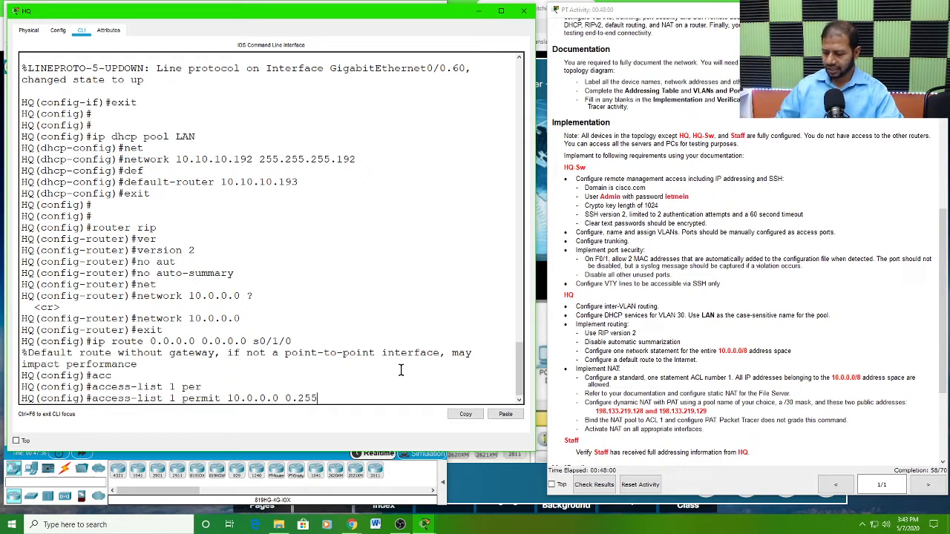
{"action": "type", "text": ".255.255"}
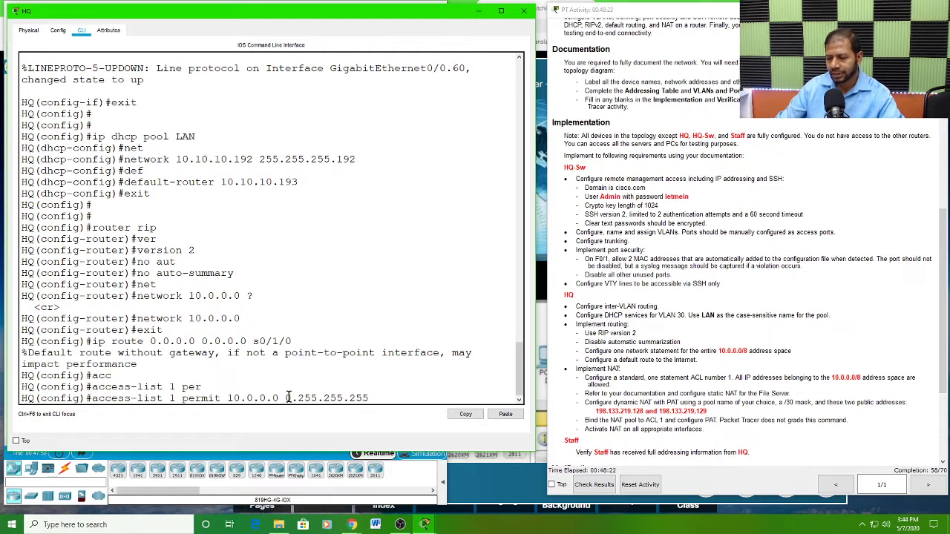
Step: Switch to the blank Word document and write the line "Subnet mask /8 = 255.0.0.0"
{"action": "left_click", "coordinate": [375, 525]}
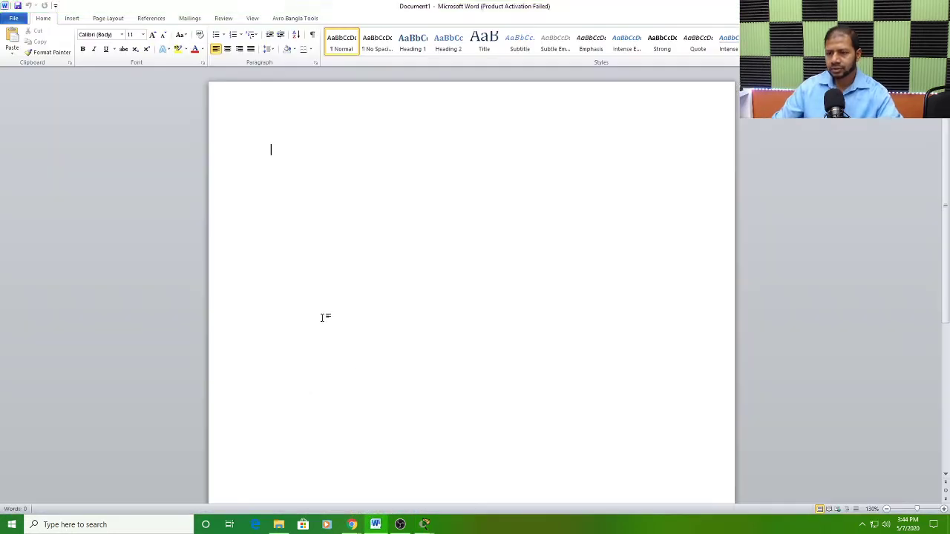
{"action": "left_click", "coordinate": [571, 356]}
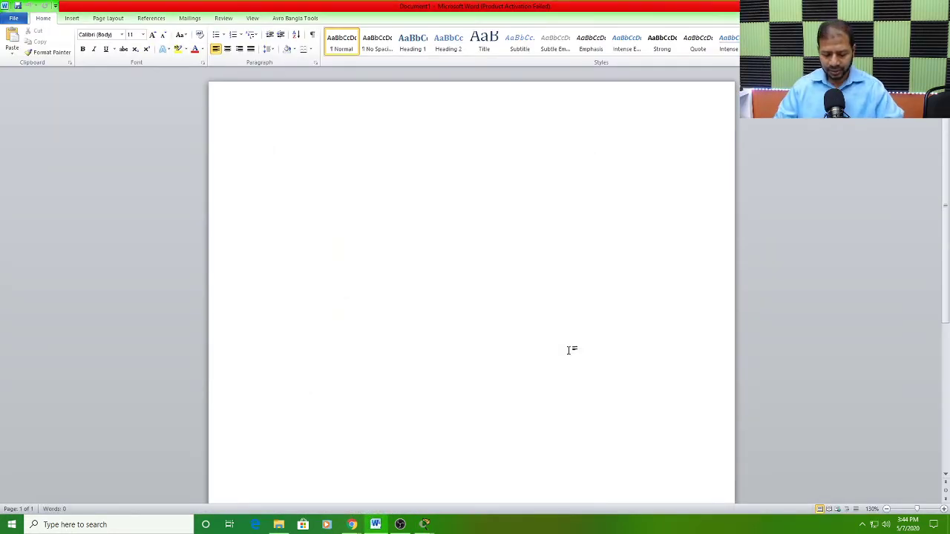
{"action": "type", "text": "subnet "}
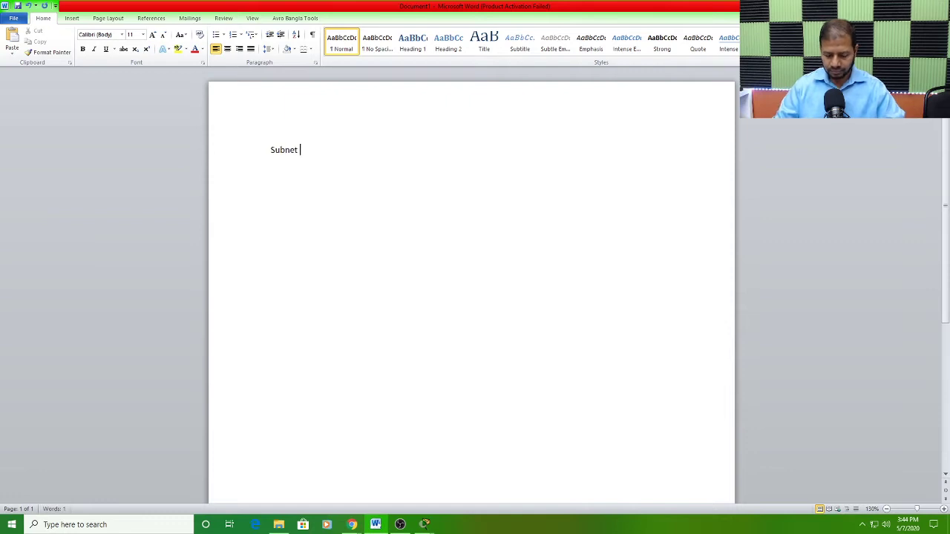
{"action": "type", "text": "mask"}
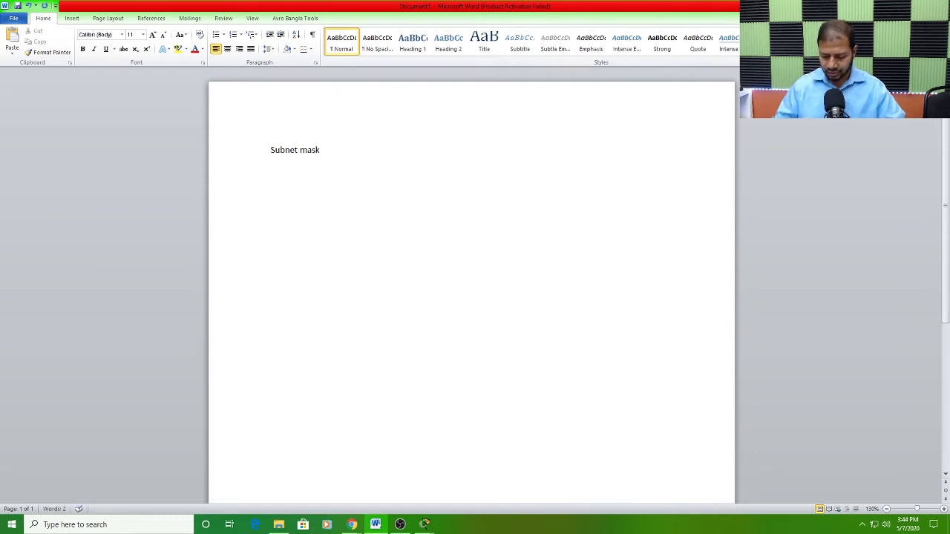
{"action": "type", "text": " /8 "}
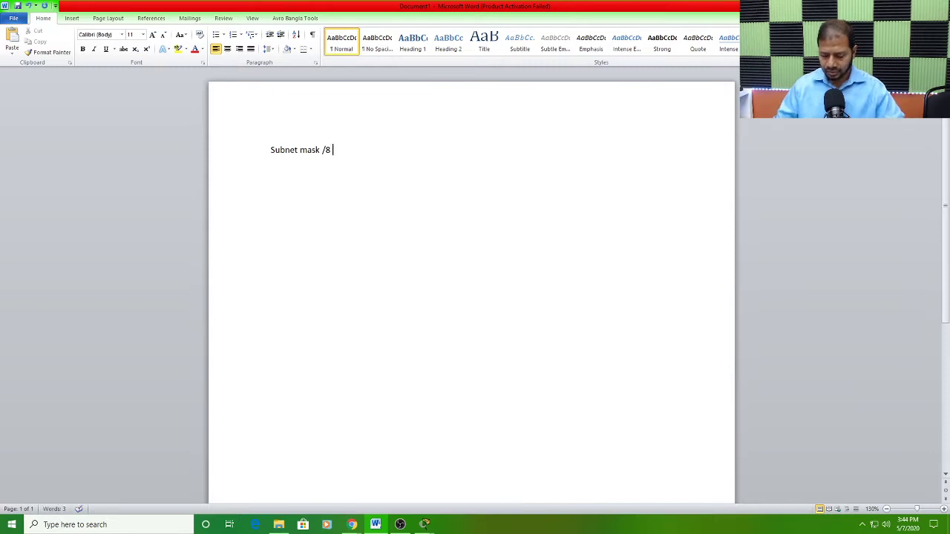
{"action": "type", "text": "= "}
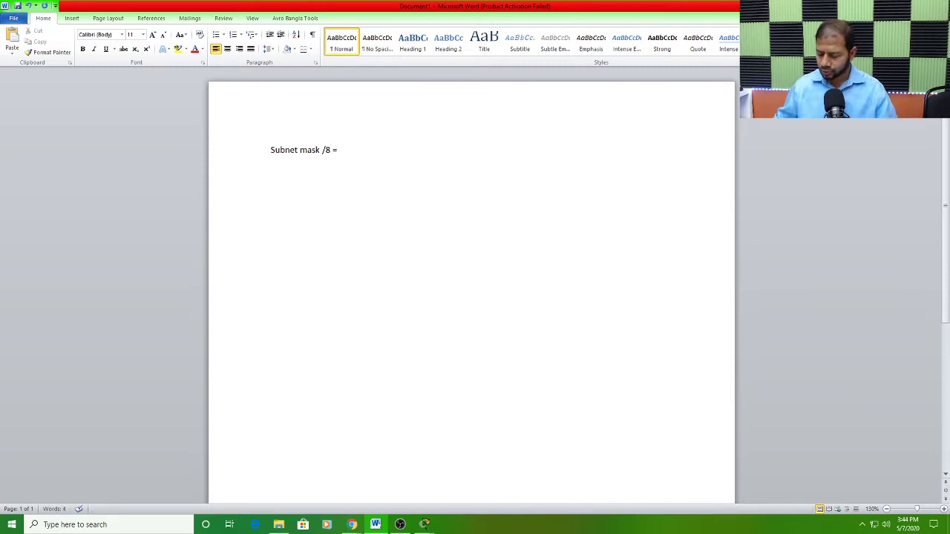
{"action": "type", "text": "255"}
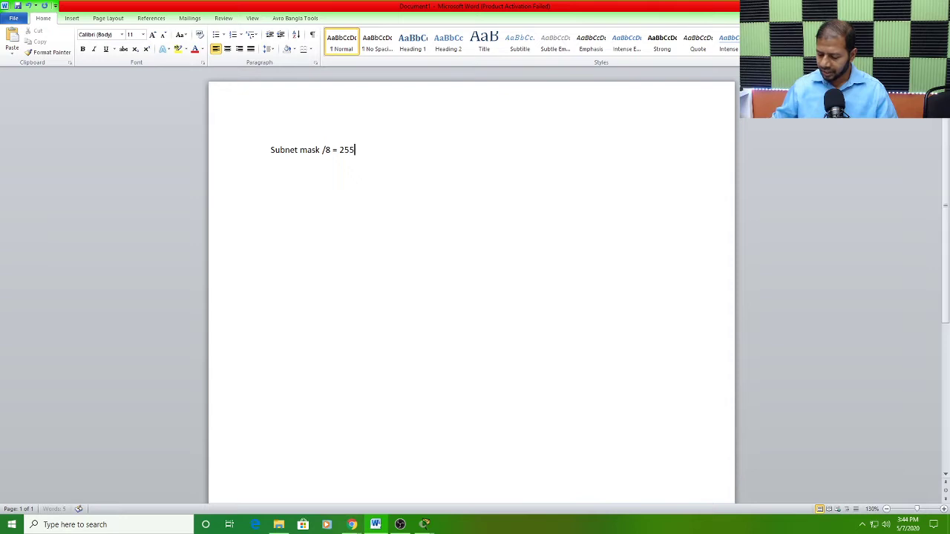
{"action": "type", "text": ".0.0.0"}
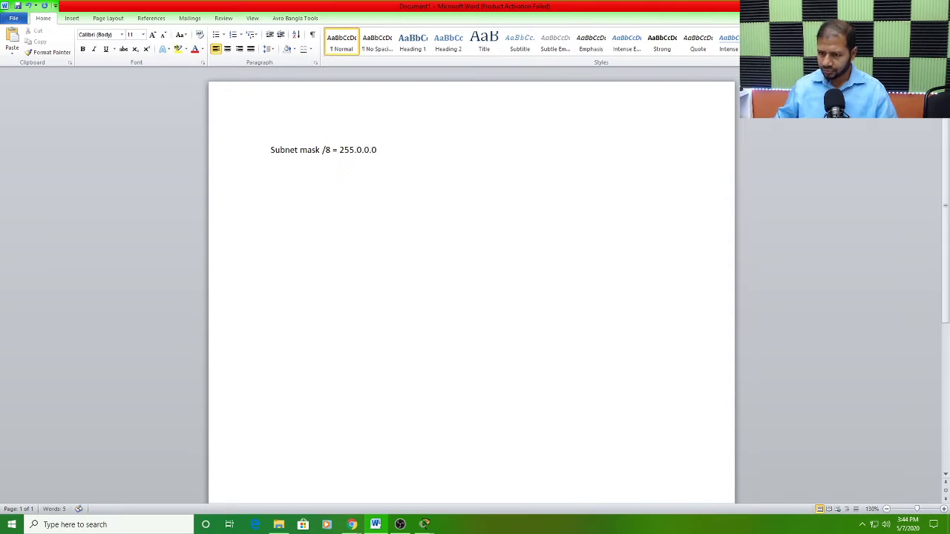
Step: Enlarge the subnet mask line to font size 24 and place the cursor on the line below
{"action": "left_click", "coordinate": [230, 161]}
{"action": "left_click", "coordinate": [143, 34]}
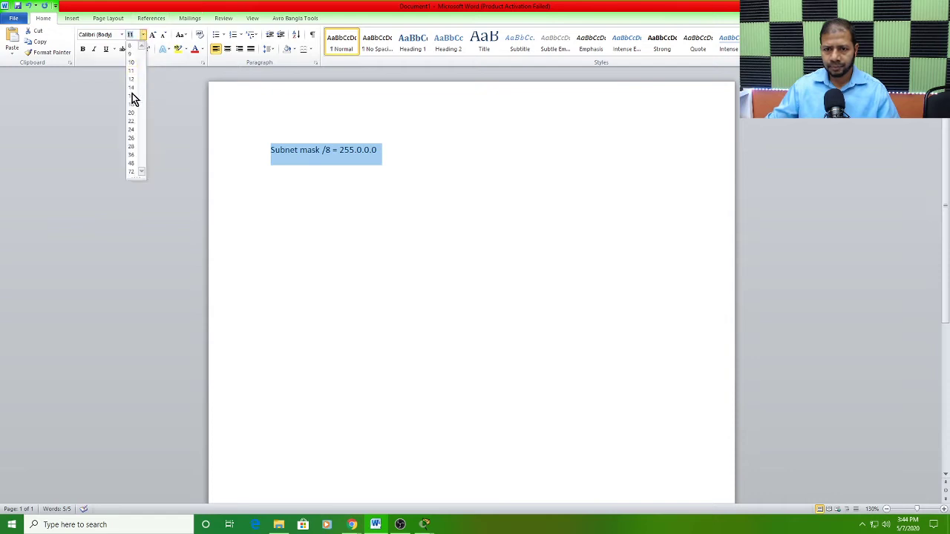
{"action": "left_click", "coordinate": [132, 130]}
{"action": "left_click", "coordinate": [324, 202]}
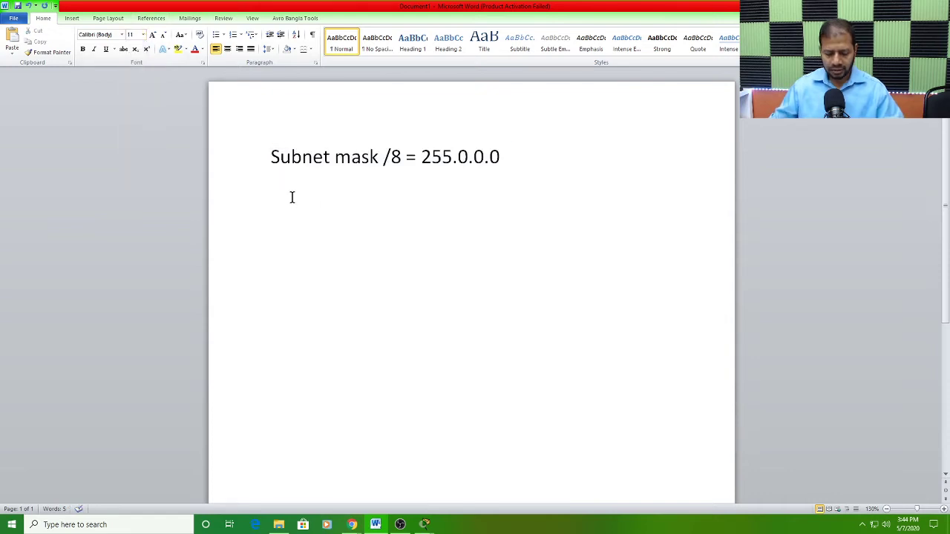
Step: Start a second line below the subnet mask reading "Wildcard mask = 0."
{"action": "type", "text": "wild"}
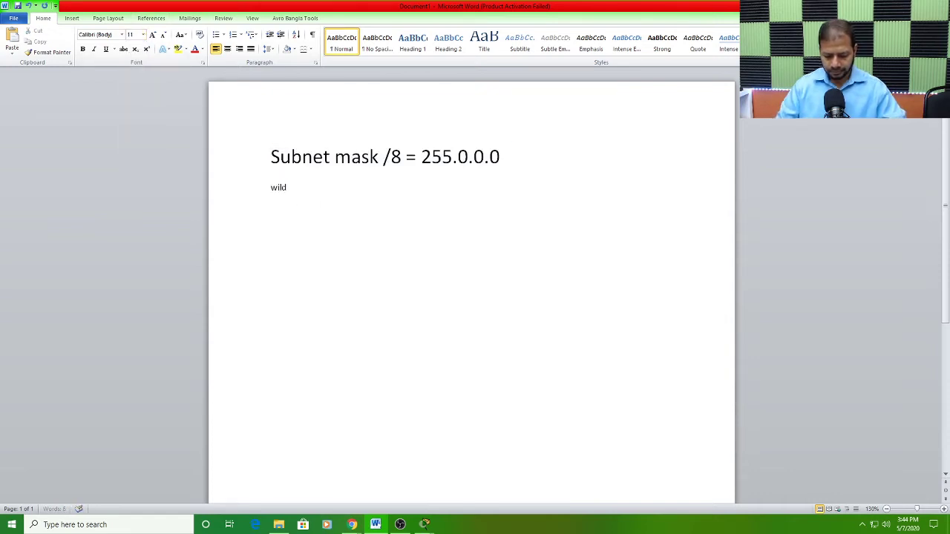
{"action": "type", "text": "card "}
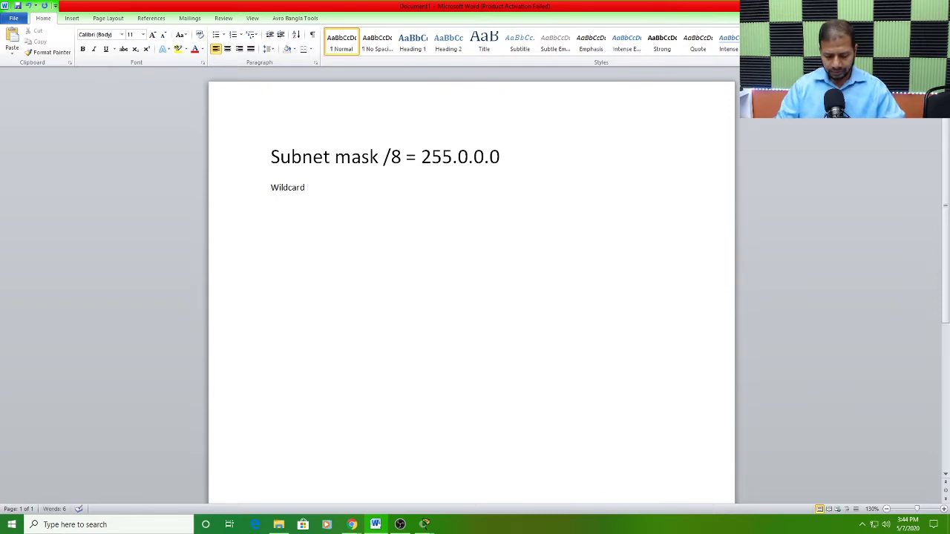
{"action": "type", "text": "mask"}
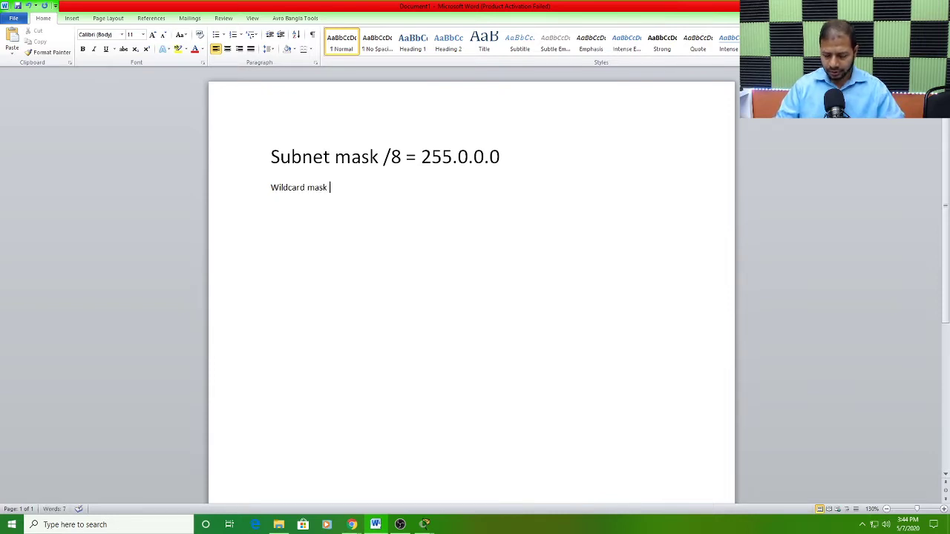
{"action": "type", "text": " ="}
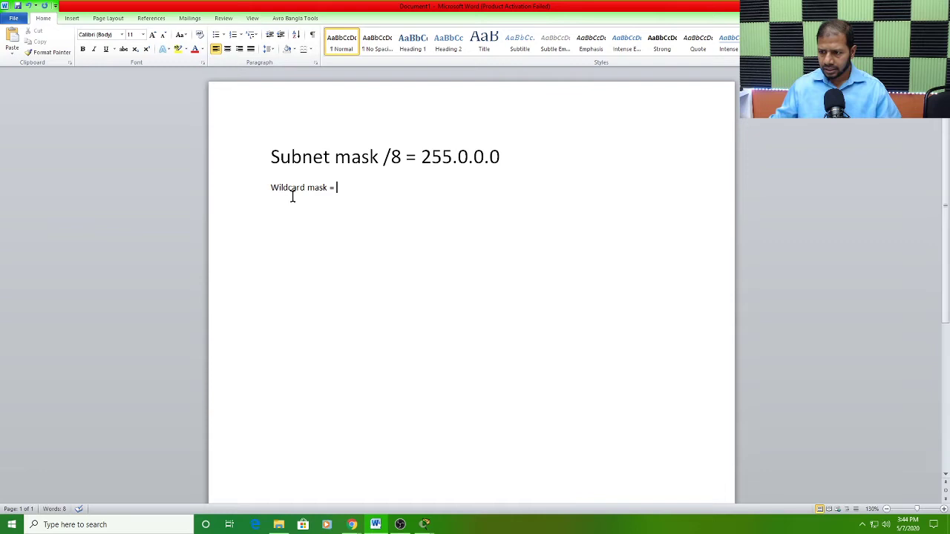
{"action": "double_click", "coordinate": [429, 156]}
{"action": "left_click", "coordinate": [360, 189]}
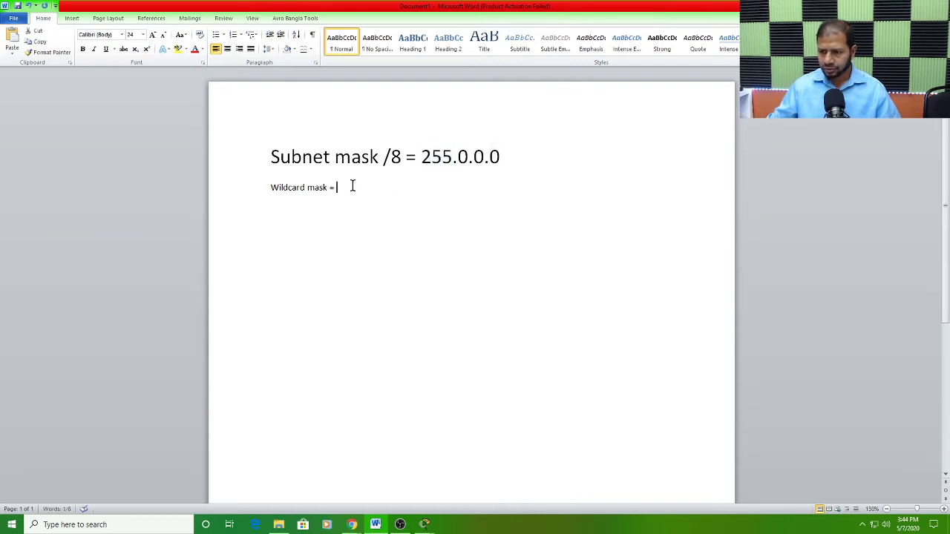
{"action": "type", "text": "0."}
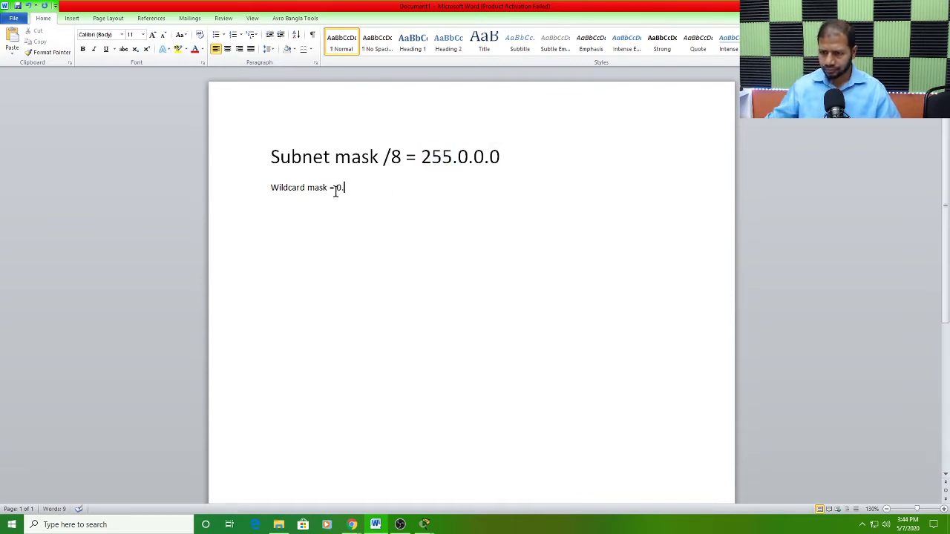
Step: Set both the subnet mask and wildcard mask lines to font size 24
{"action": "left_click_drag", "start_coordinate": [240, 155], "coordinate": [240, 197]}
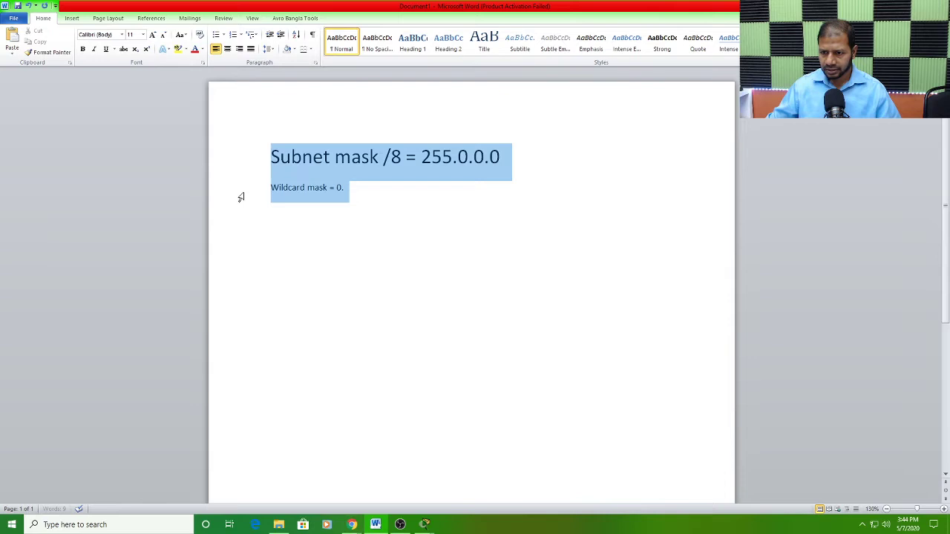
{"action": "left_click", "coordinate": [142, 34]}
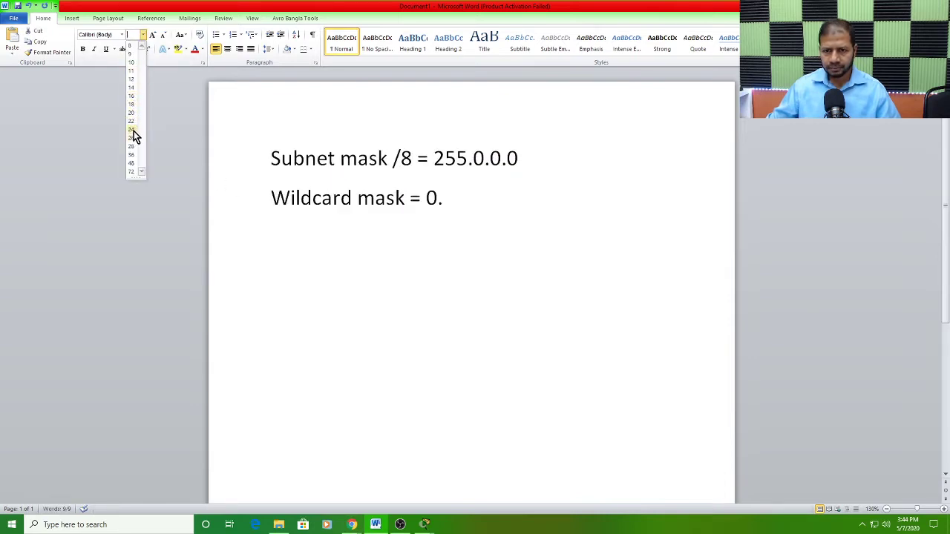
{"action": "left_click", "coordinate": [134, 132]}
{"action": "left_click", "coordinate": [458, 199]}
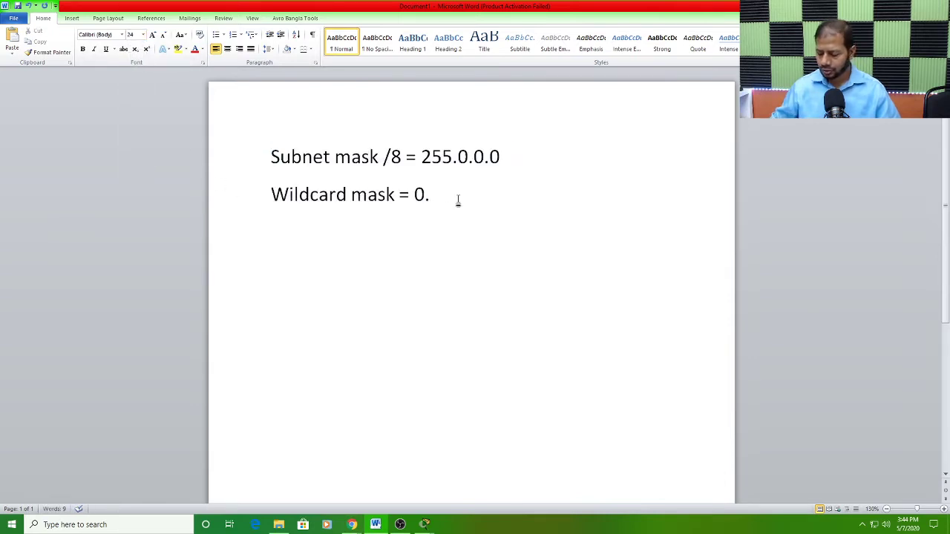
Step: Complete the wildcard mask as 0.255.255.255 and compare it with the subnet mask above
{"action": "type", "text": "255.255.255"}
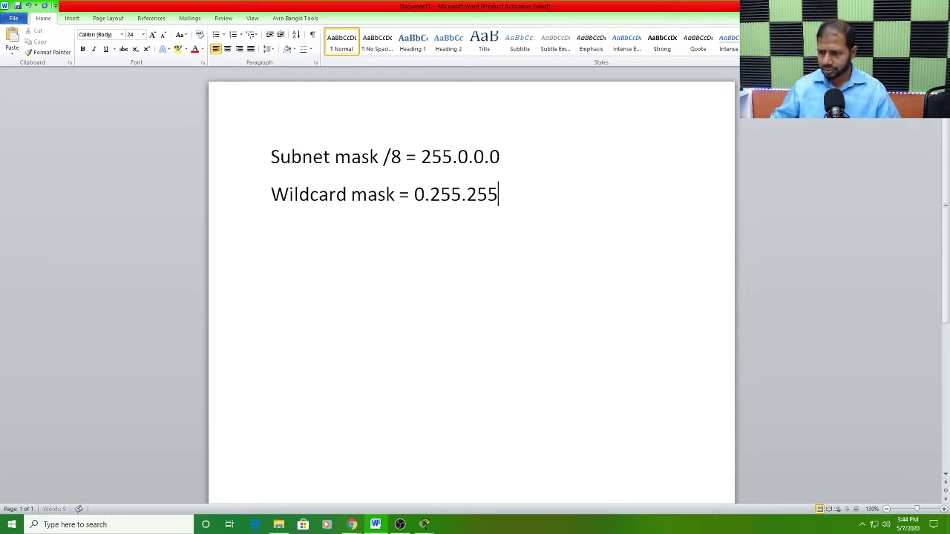
{"action": "left_click_drag", "start_coordinate": [423, 156], "coordinate": [501, 157]}
{"action": "left_click", "coordinate": [465, 194]}
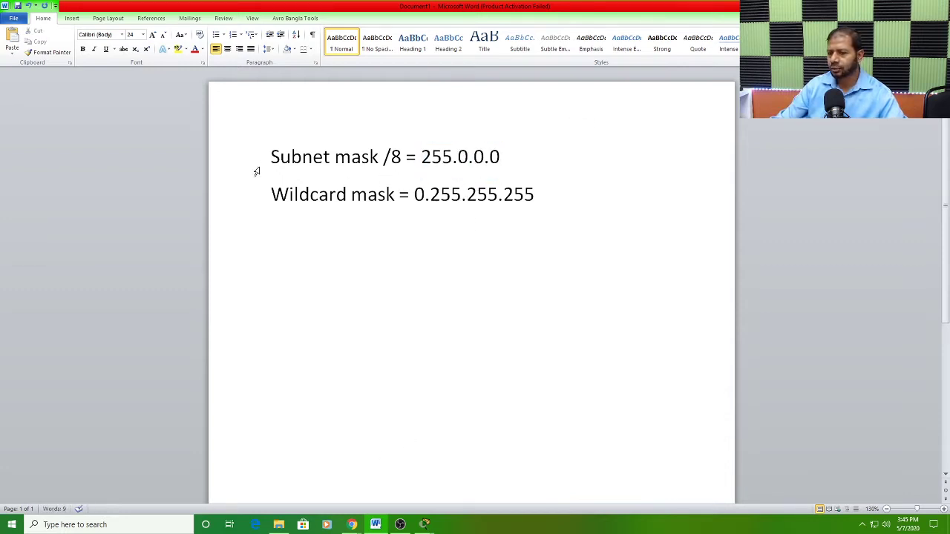
Step: Switch back to Packet Tracer, submit the prepared ACL 1 statement on the HQ router, and recheck the ACL requirement in the instructions
{"action": "left_click", "coordinate": [425, 525]}
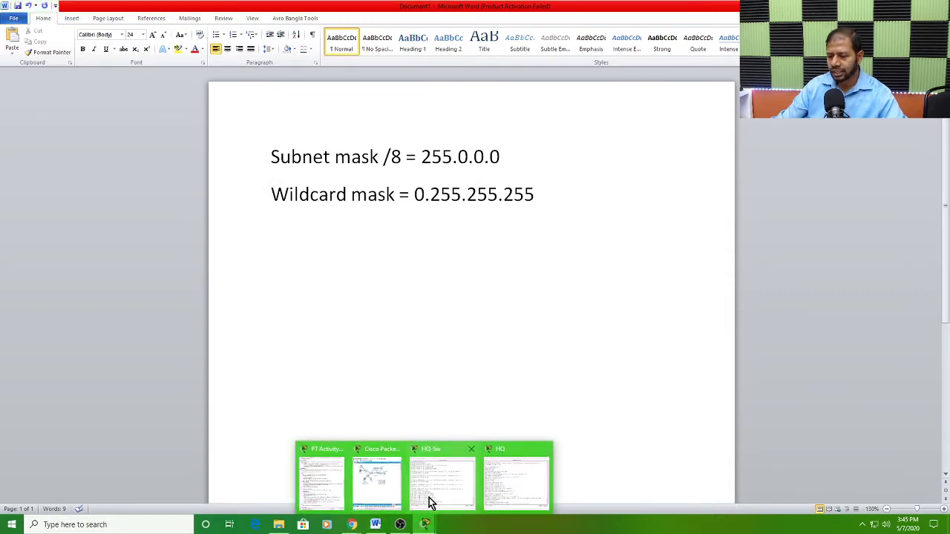
{"action": "left_click", "coordinate": [388, 494]}
{"action": "mouse_move", "coordinate": [424, 519]}
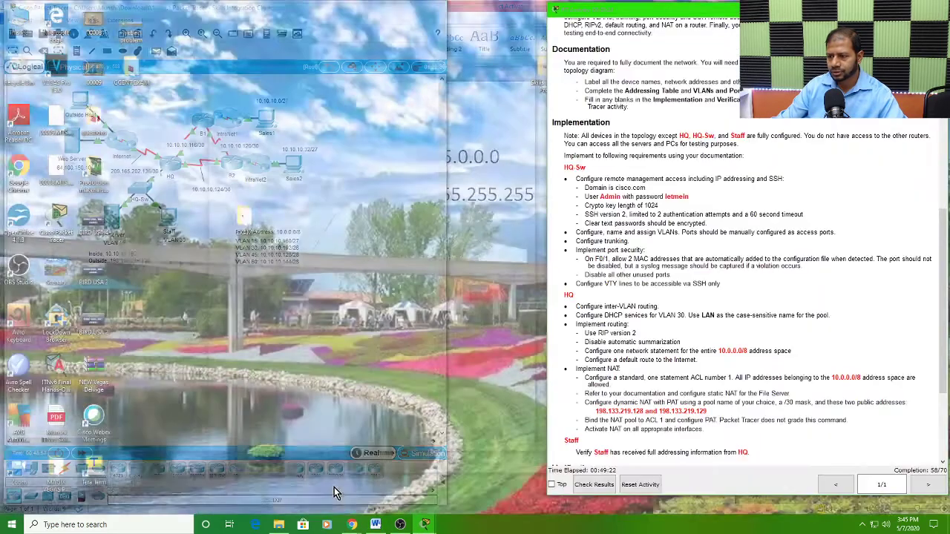
{"action": "left_click", "coordinate": [334, 490]}
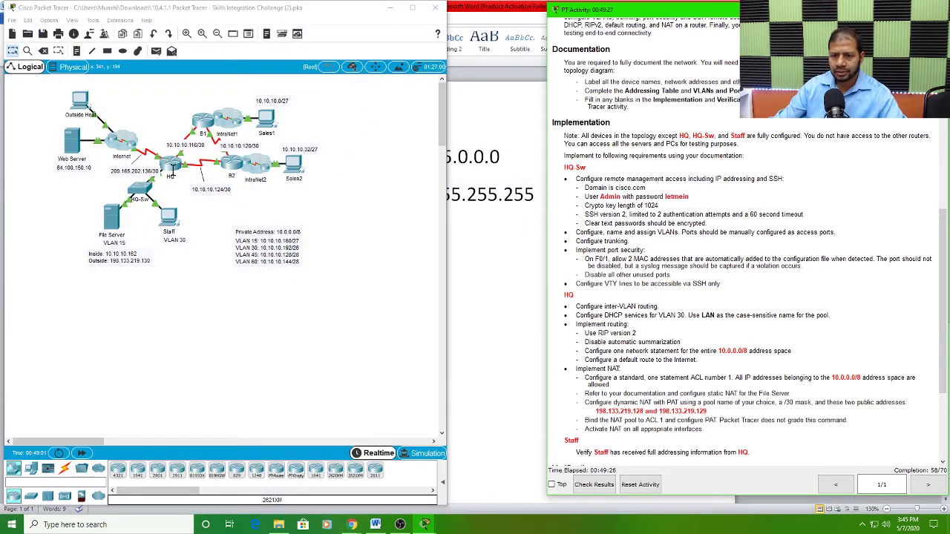
{"action": "left_click", "coordinate": [170, 165]}
{"action": "left_click", "coordinate": [170, 165]}
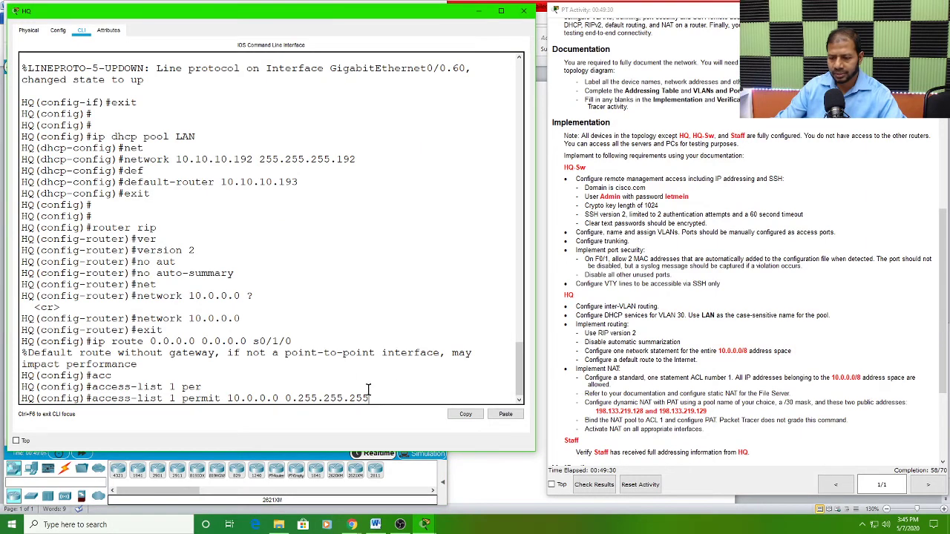
{"action": "key", "text": "Return"}
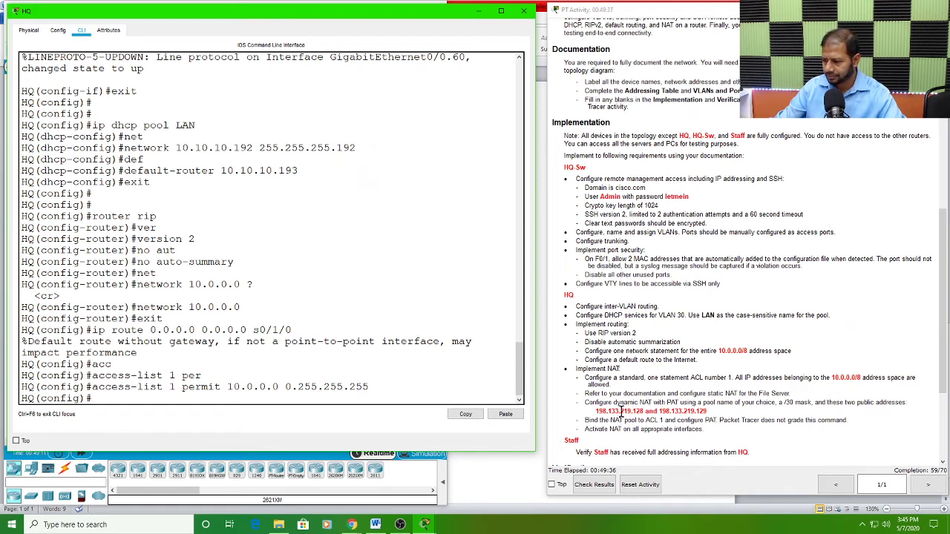
{"action": "left_click", "coordinate": [698, 374]}
{"action": "left_click_drag", "start_coordinate": [698, 375], "coordinate": [763, 378]}
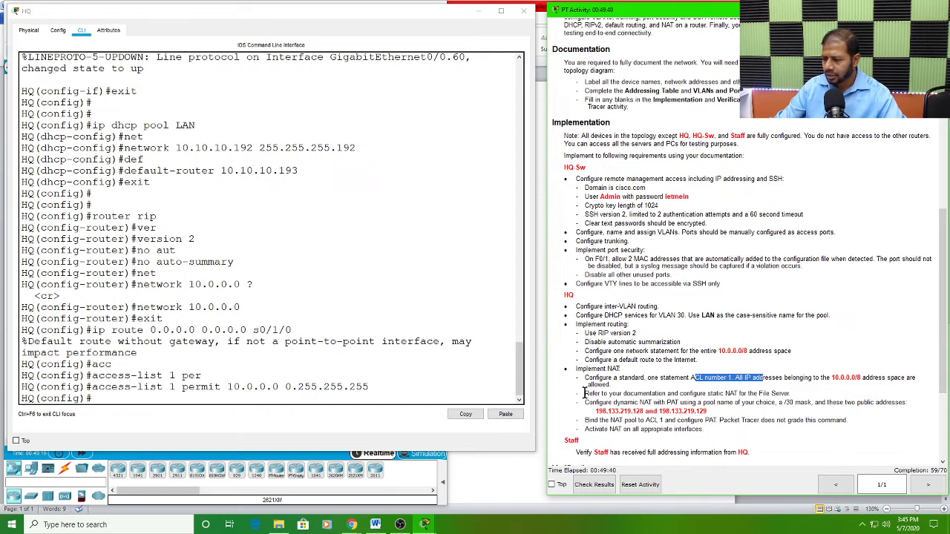
Step: Read the static NAT requirement for the File Server and locate its inside and outside addresses in the topology notes
{"action": "left_click_drag", "start_coordinate": [585, 394], "coordinate": [792, 394]}
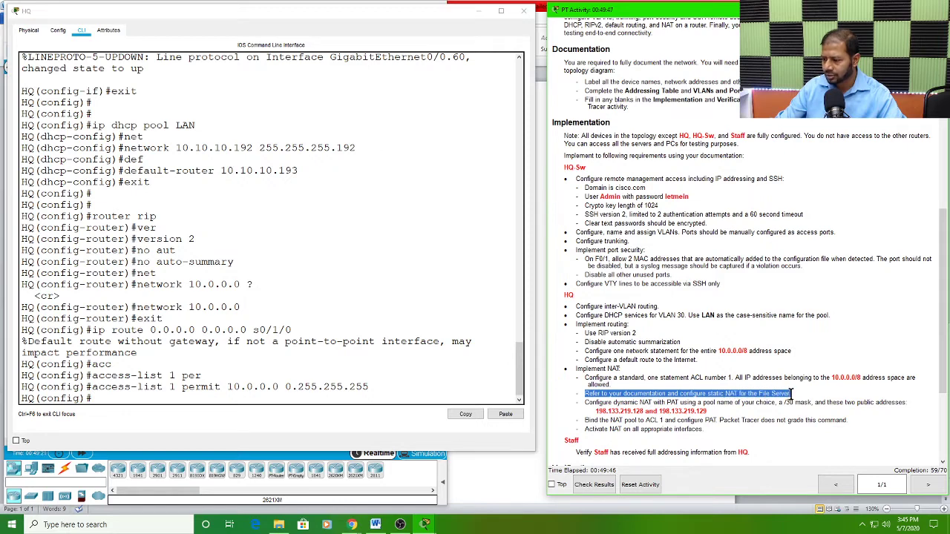
{"action": "double_click", "coordinate": [700, 378]}
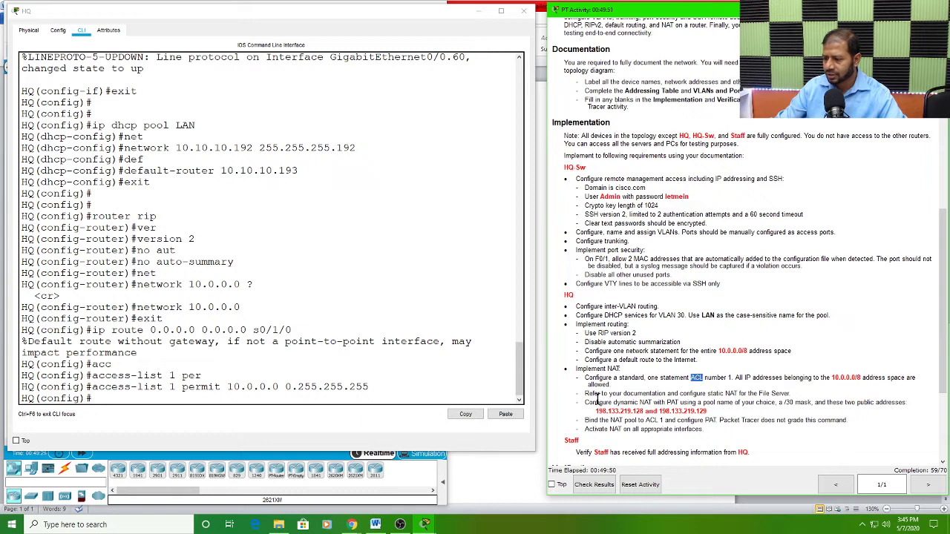
{"action": "left_click_drag", "start_coordinate": [586, 393], "coordinate": [786, 394]}
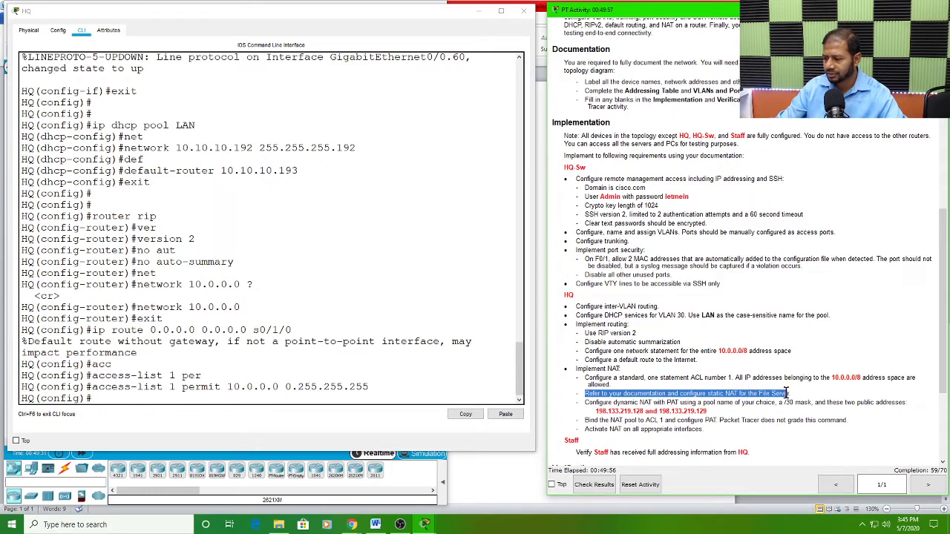
{"action": "left_click_drag", "start_coordinate": [299, 11], "coordinate": [670, 12]}
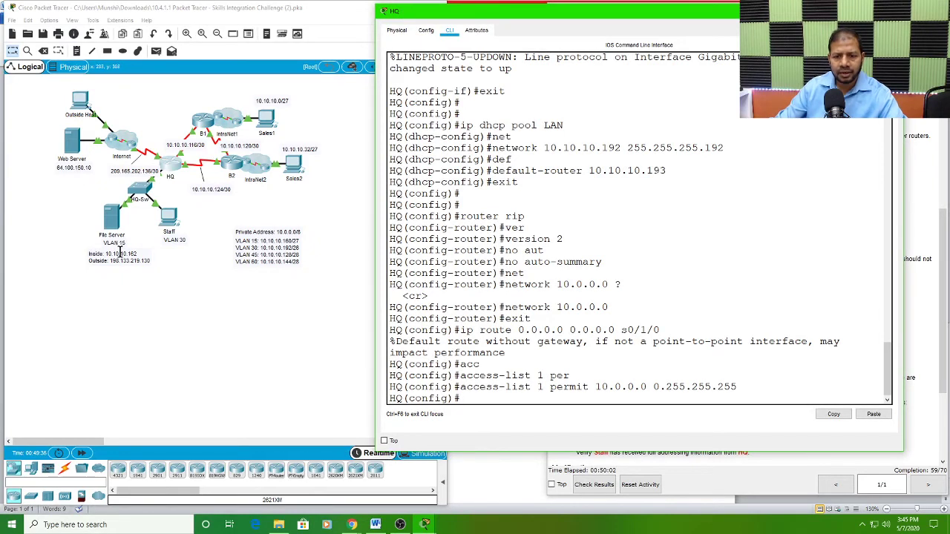
{"action": "left_click", "coordinate": [87, 223]}
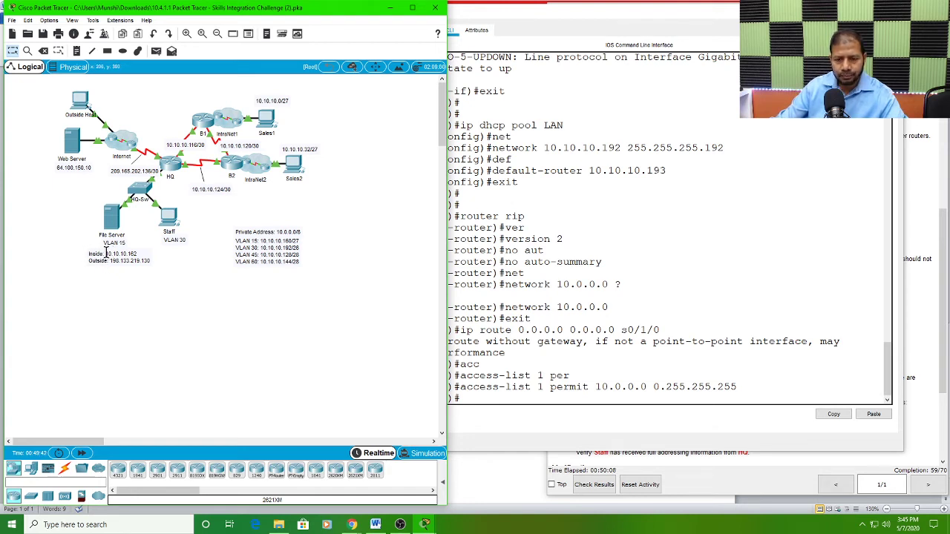
{"action": "left_click", "coordinate": [106, 254]}
{"action": "left_click", "coordinate": [105, 254]}
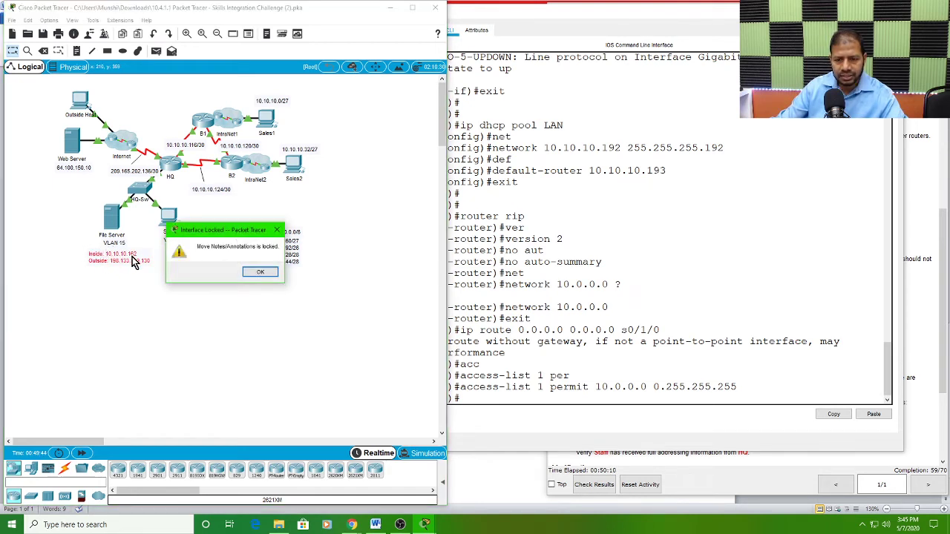
{"action": "left_click", "coordinate": [253, 273]}
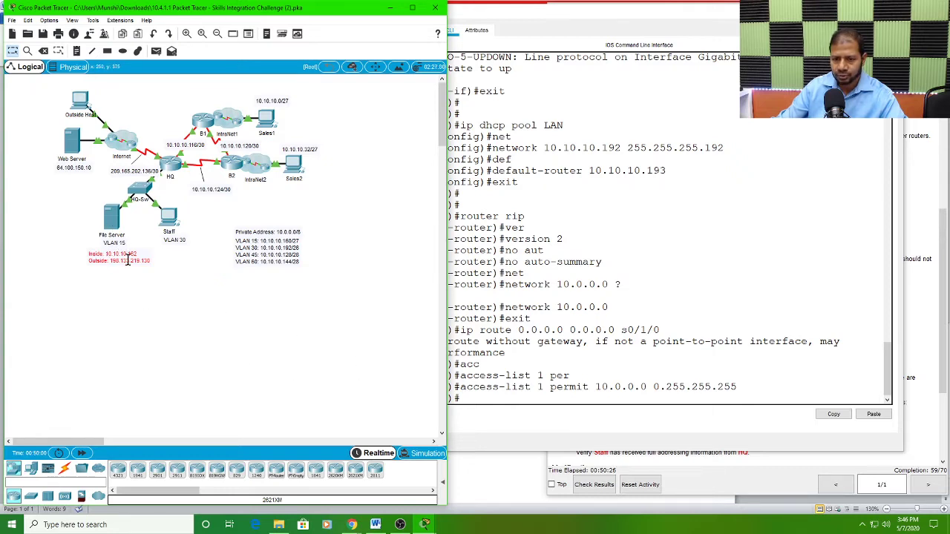
Step: Compose the File Server's static NAT statement on the HQ router: ip nat inside source static 10.10.10.162 198.133.219.130
{"action": "left_click", "coordinate": [463, 401]}
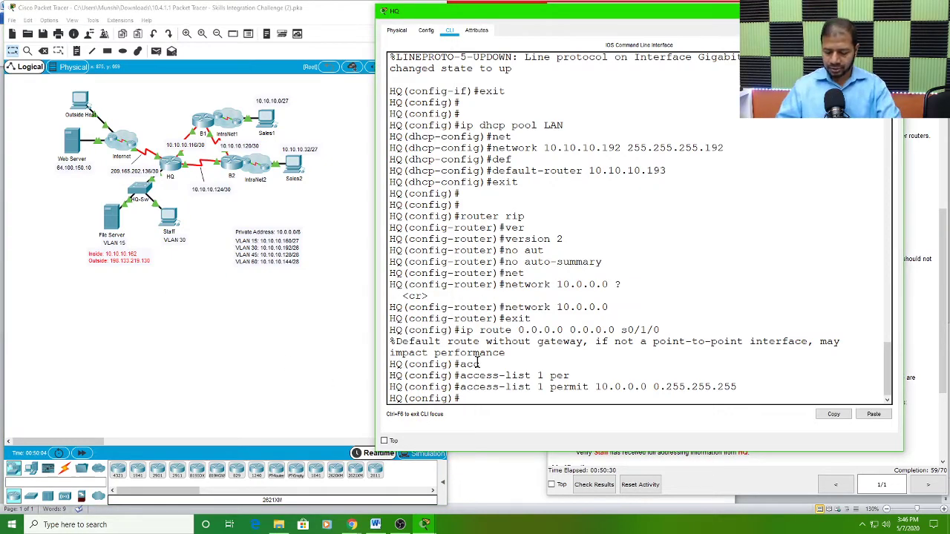
{"action": "type", "text": "ip nat"}
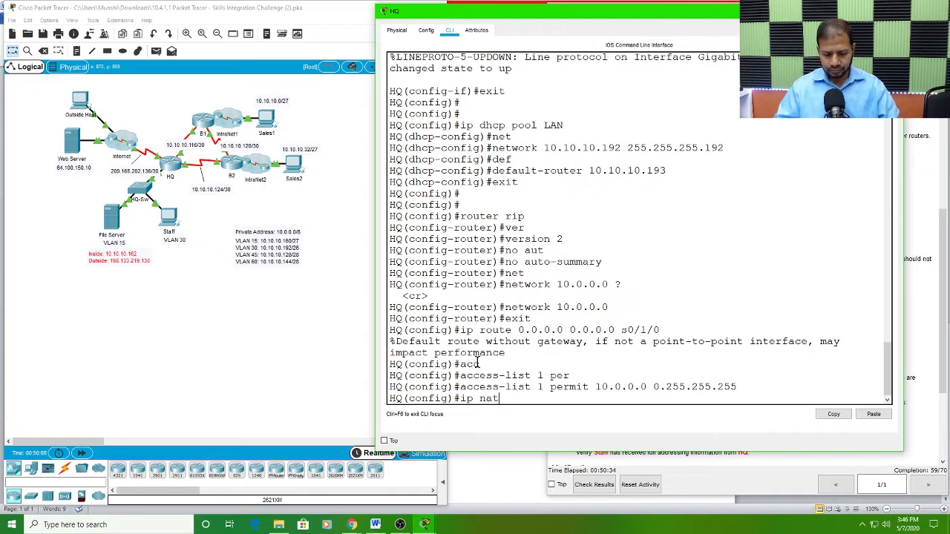
{"action": "type", "text": " in"}
{"action": "key", "text": "Tab"}
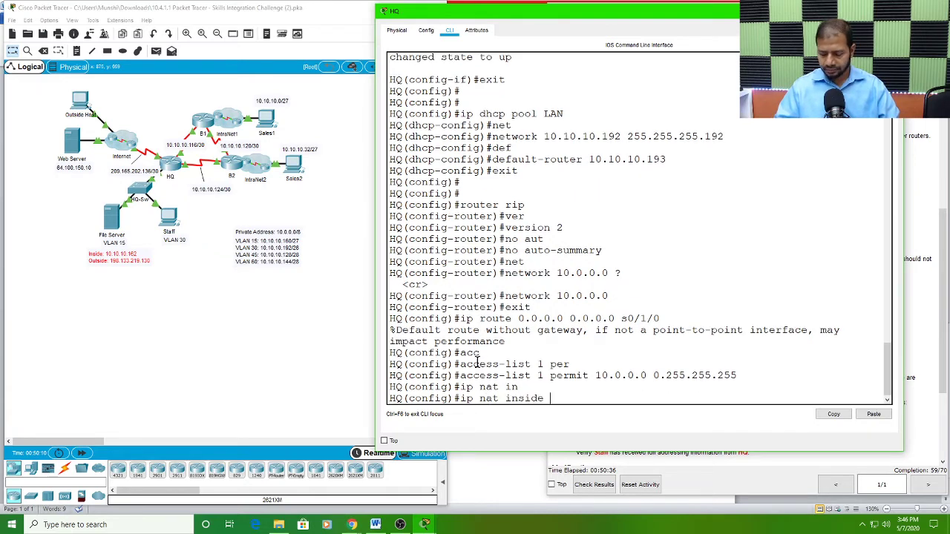
{"action": "type", "text": "s"}
{"action": "key", "text": "Tab"}
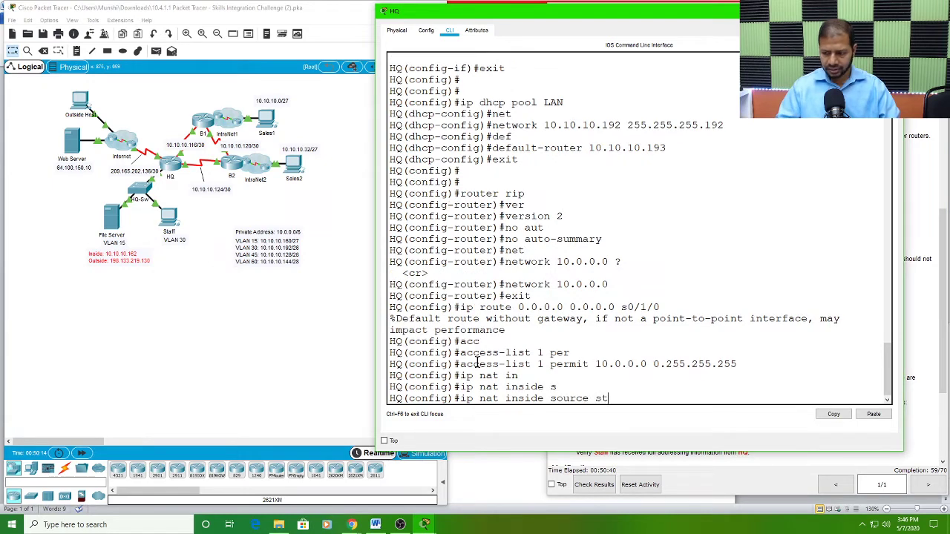
{"action": "type", "text": "st"}
{"action": "key", "text": "Tab"}
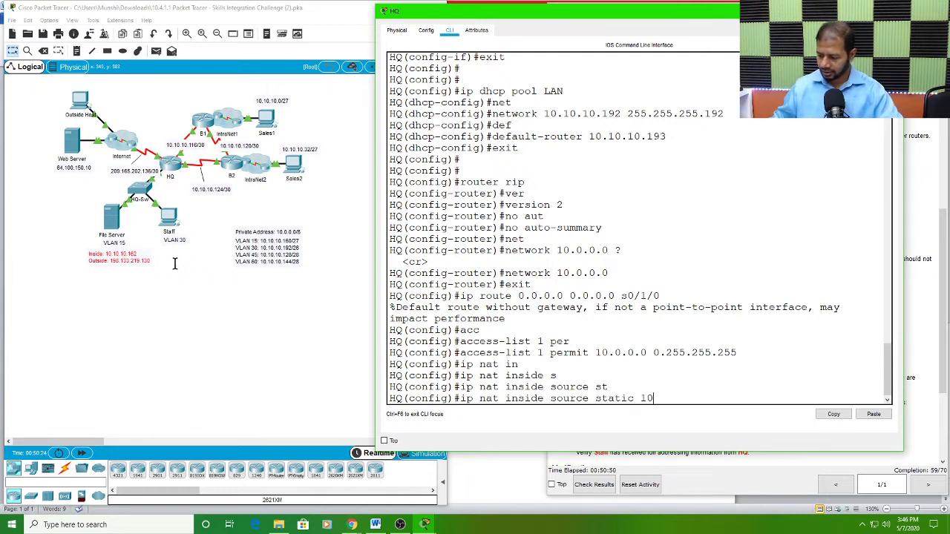
{"action": "type", "text": "10.10.162 198.133.219.130"}
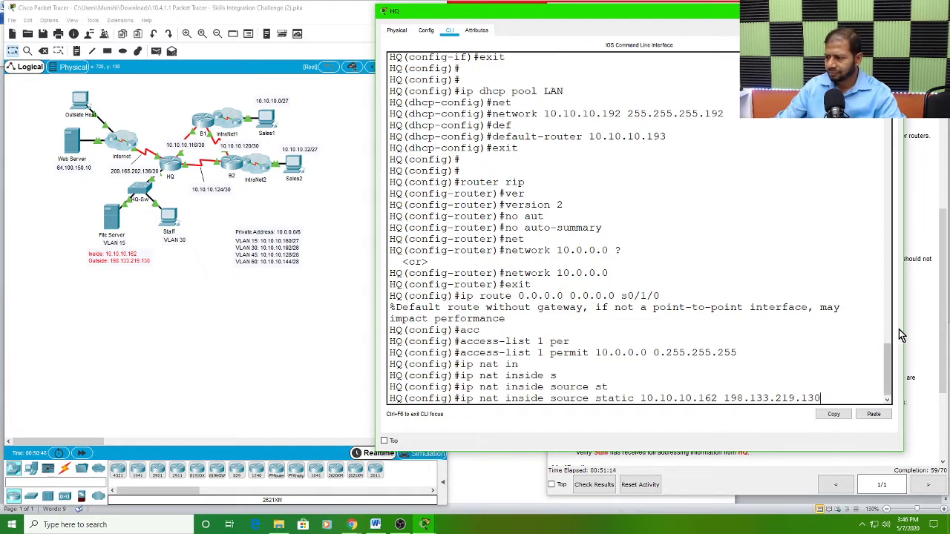
Step: Check the static NAT statement for further parameters with the context help, review both addresses and submit it
{"action": "left_click_drag", "start_coordinate": [903, 333], "coordinate": [919, 333]}
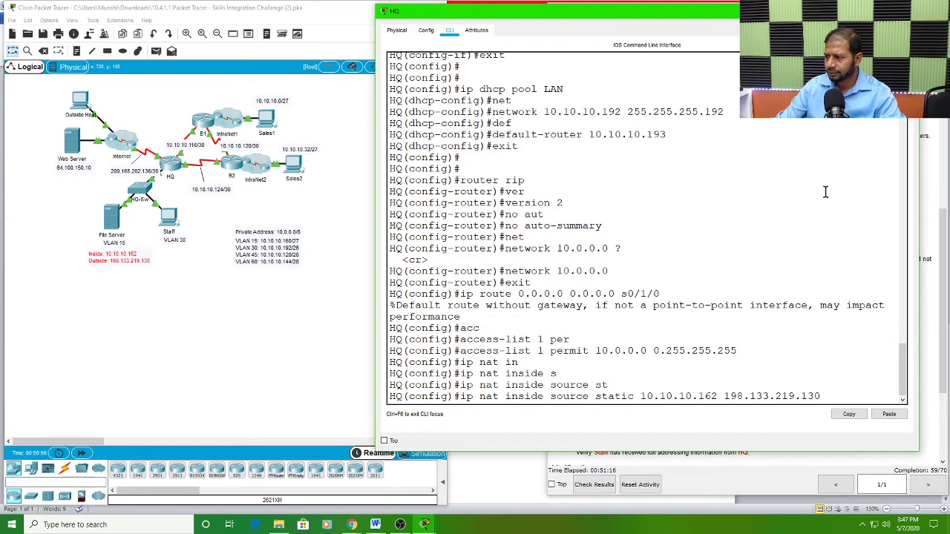
{"action": "left_click_drag", "start_coordinate": [790, 12], "coordinate": [702, 30]}
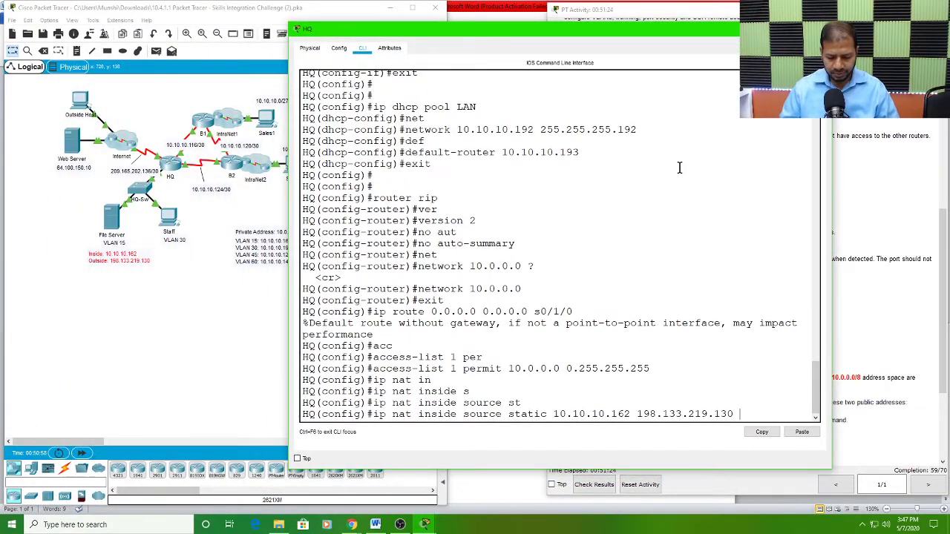
{"action": "type", "text": "?"}
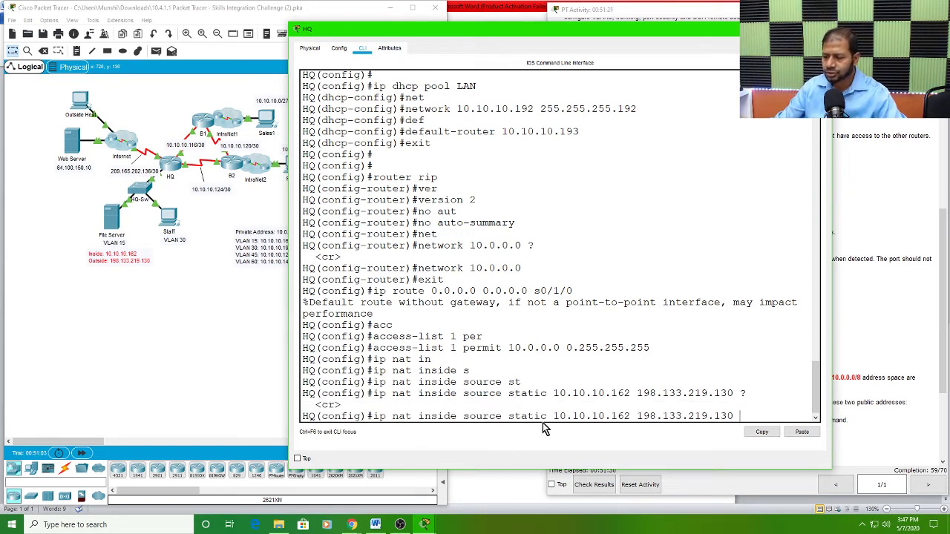
{"action": "left_click_drag", "start_coordinate": [553, 416], "coordinate": [750, 414]}
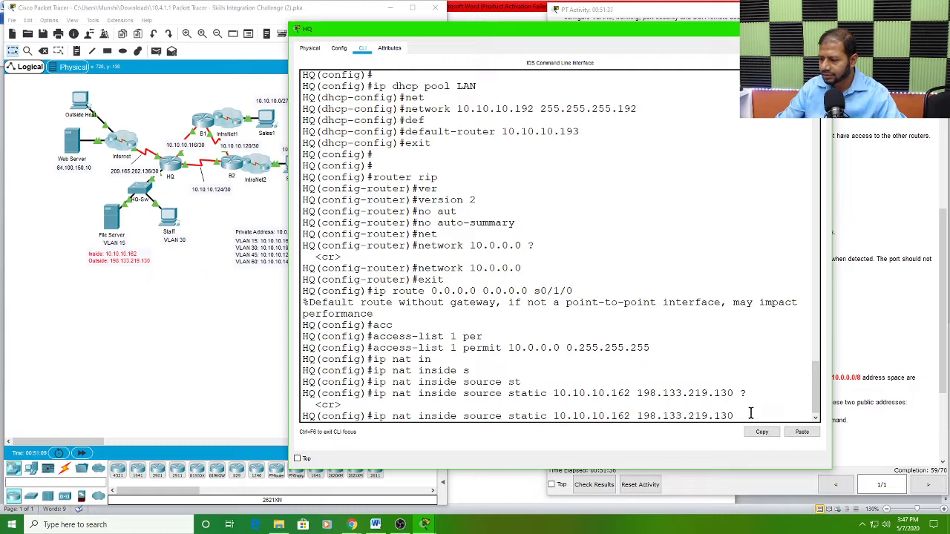
{"action": "key", "text": "Return"}
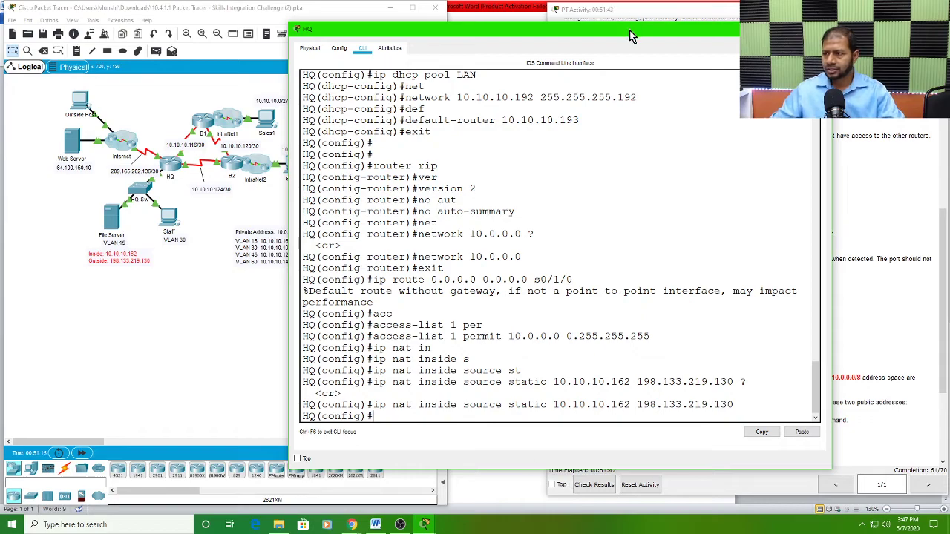
Step: Examine the dynamic NAT with PAT requirement in the instructions for the pool name, mask, permitted address space and public addresses
{"action": "left_click_drag", "start_coordinate": [631, 36], "coordinate": [348, 17]}
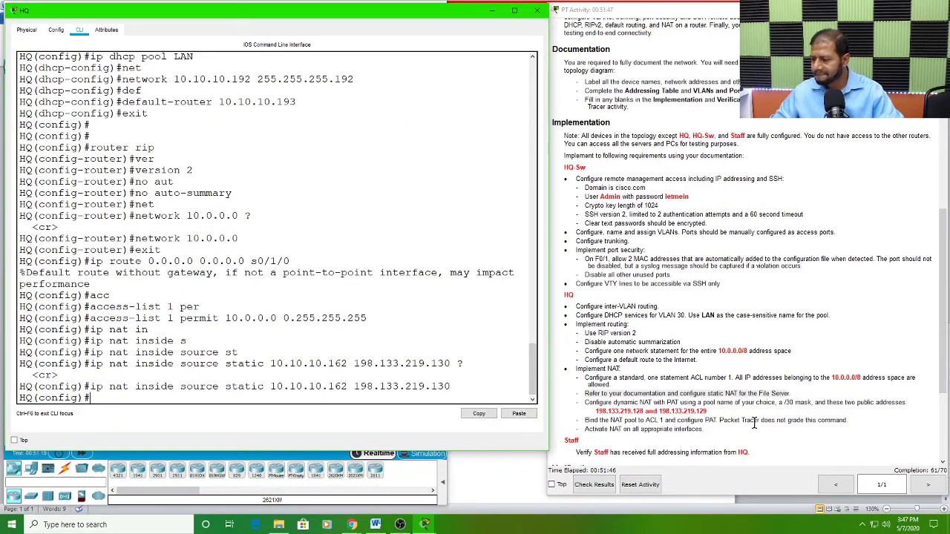
{"action": "left_click", "coordinate": [616, 403]}
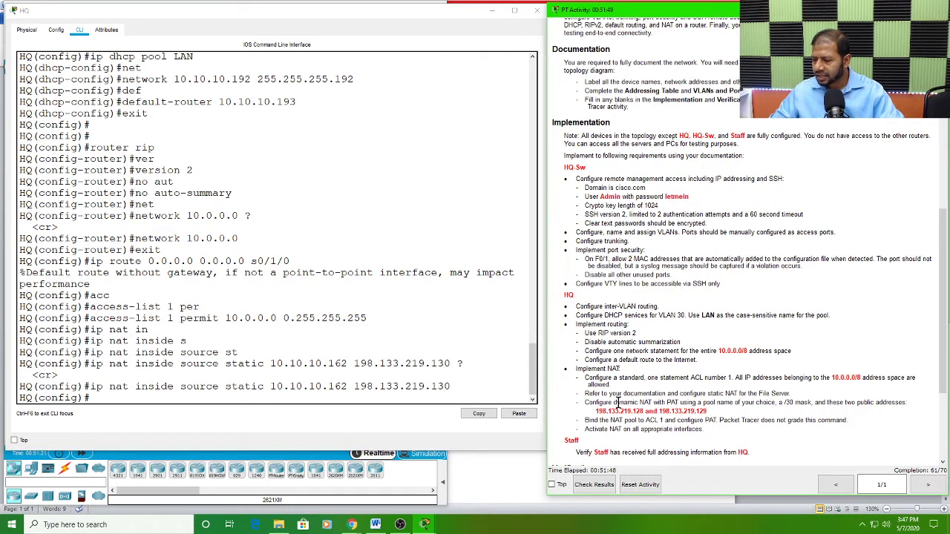
{"action": "scroll", "coordinate": [671, 412], "scroll_direction": "down", "scroll_amount": 2}
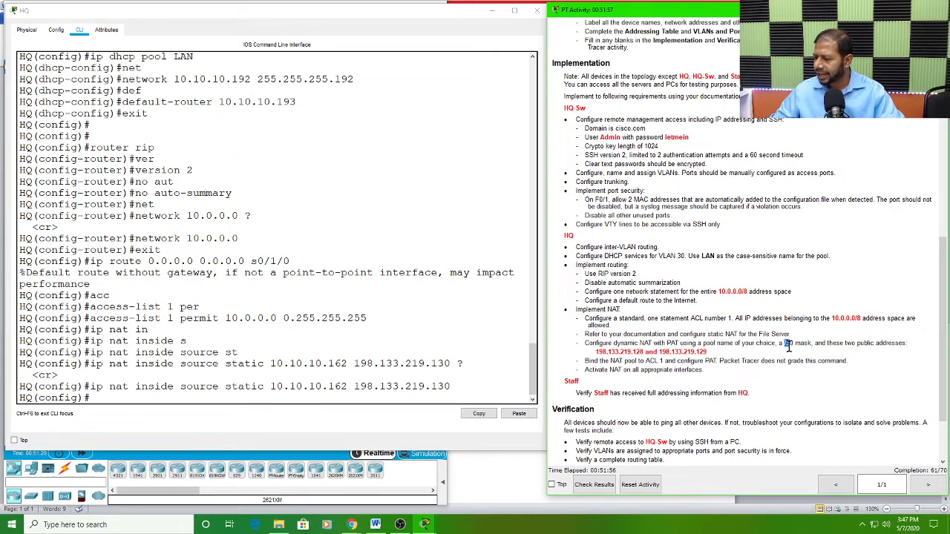
{"action": "left_click_drag", "start_coordinate": [788, 347], "coordinate": [792, 346]}
{"action": "left_click", "coordinate": [831, 346]}
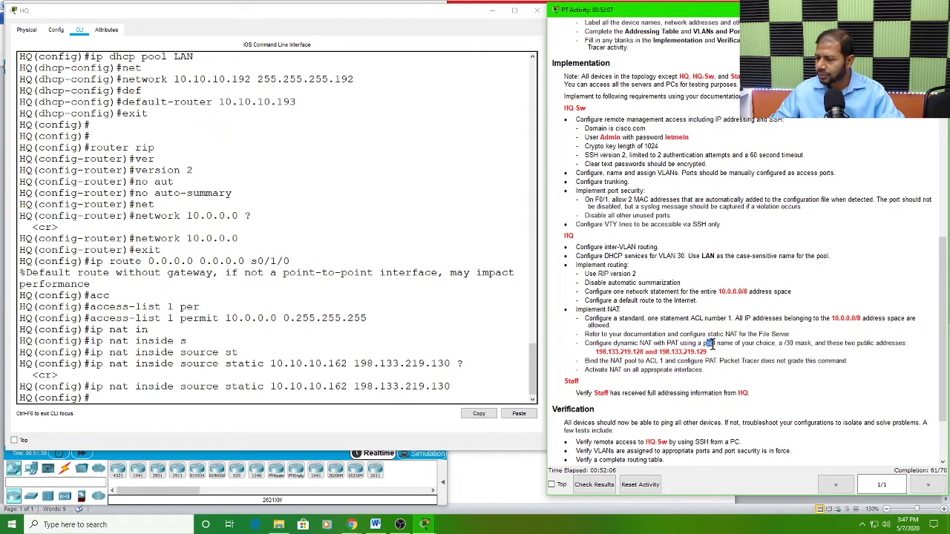
{"action": "left_click_drag", "start_coordinate": [703, 344], "coordinate": [714, 344]}
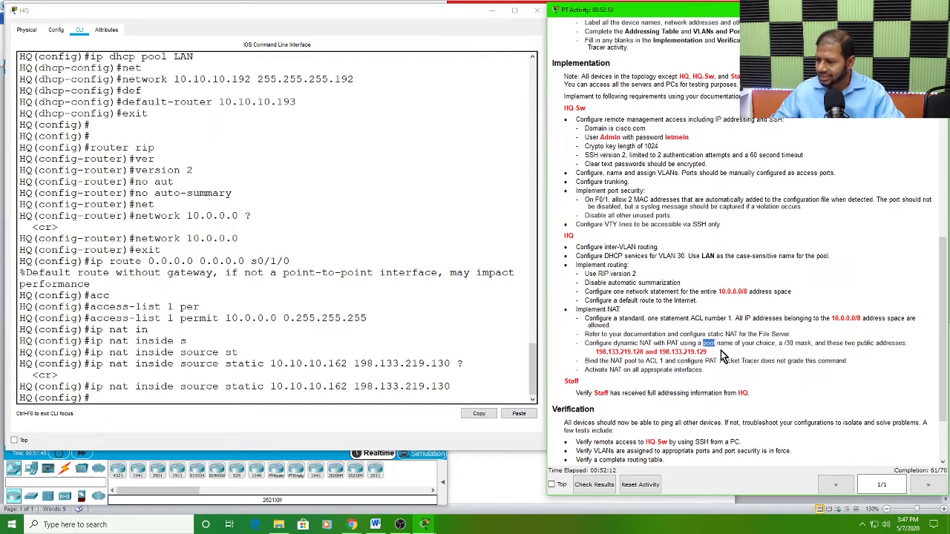
{"action": "left_click", "coordinate": [833, 317]}
{"action": "left_click_drag", "start_coordinate": [832, 317], "coordinate": [862, 322]}
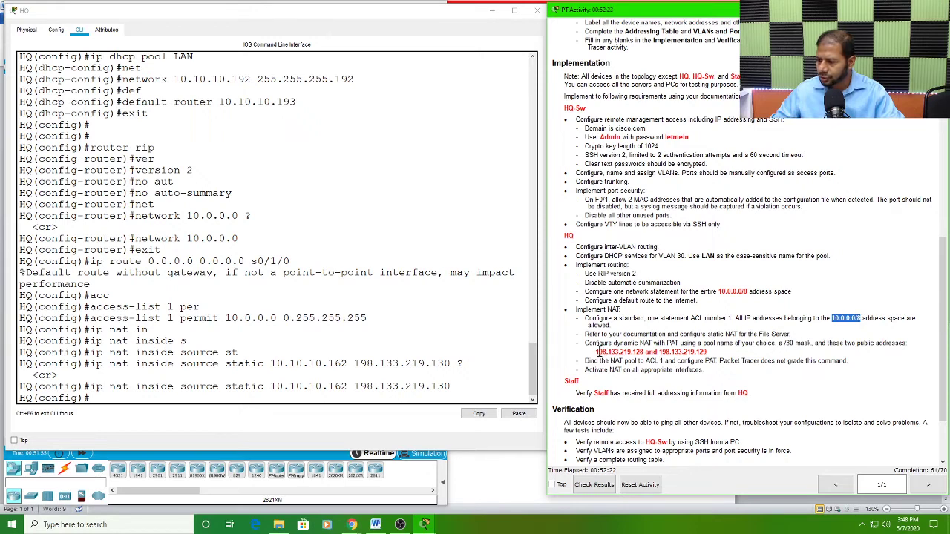
{"action": "left_click_drag", "start_coordinate": [596, 350], "coordinate": [707, 347]}
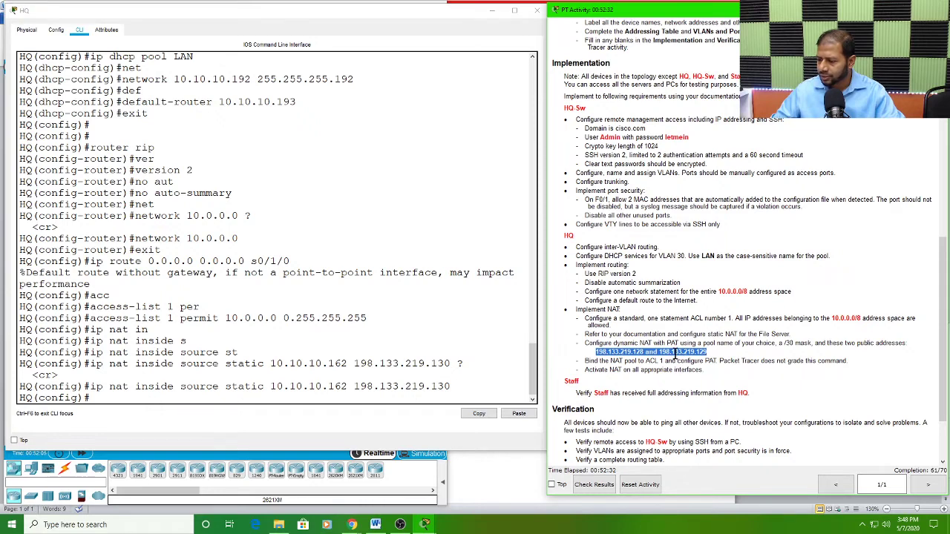
{"action": "double_click", "coordinate": [788, 342]}
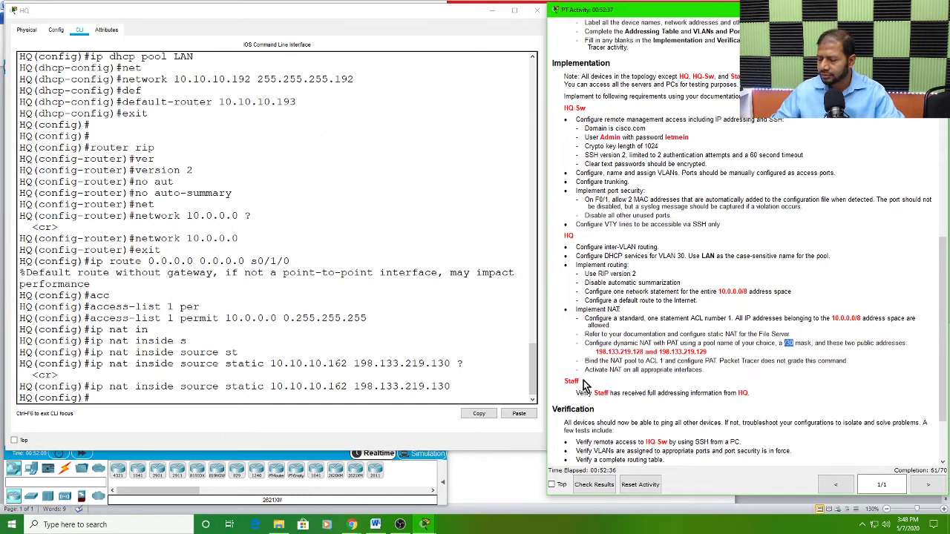
Step: Begin the dynamic NAT pool statement on the HQ router as ip nat pool POOL1 and check its next parameter with the context help
{"action": "left_click", "coordinate": [115, 395]}
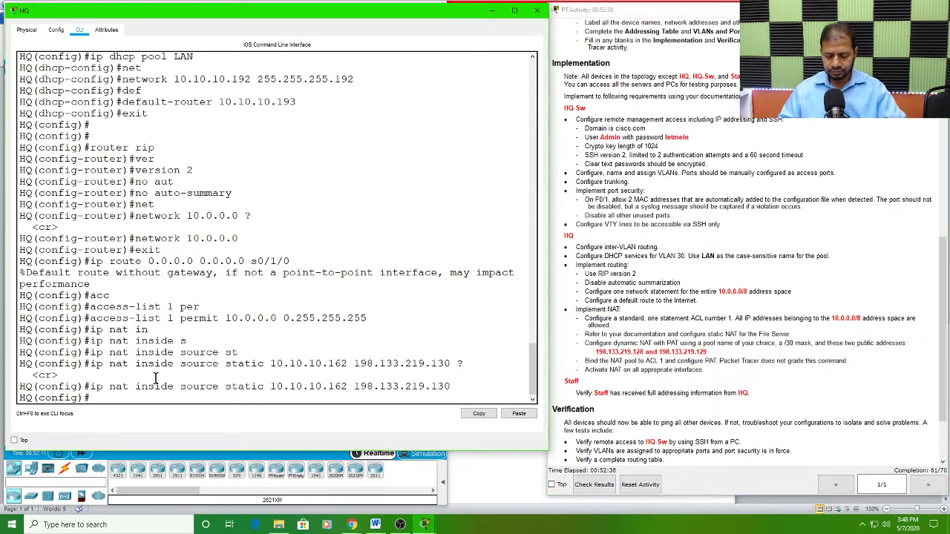
{"action": "type", "text": "ip"}
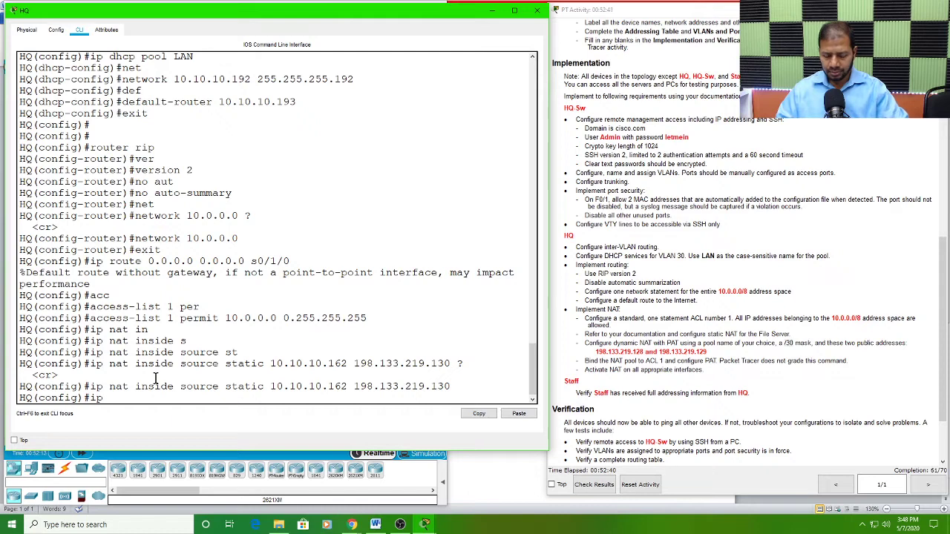
{"action": "type", "text": " nat"}
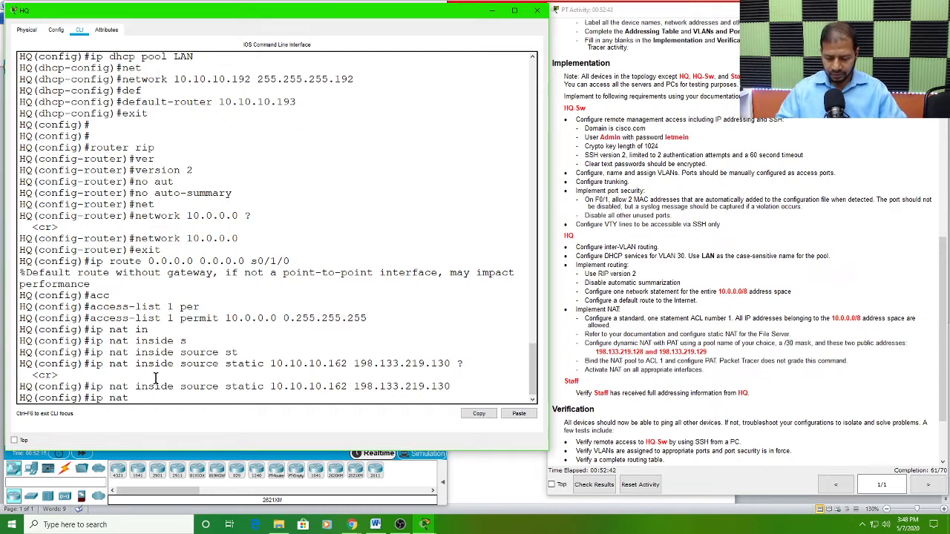
{"action": "type", "text": " pool"}
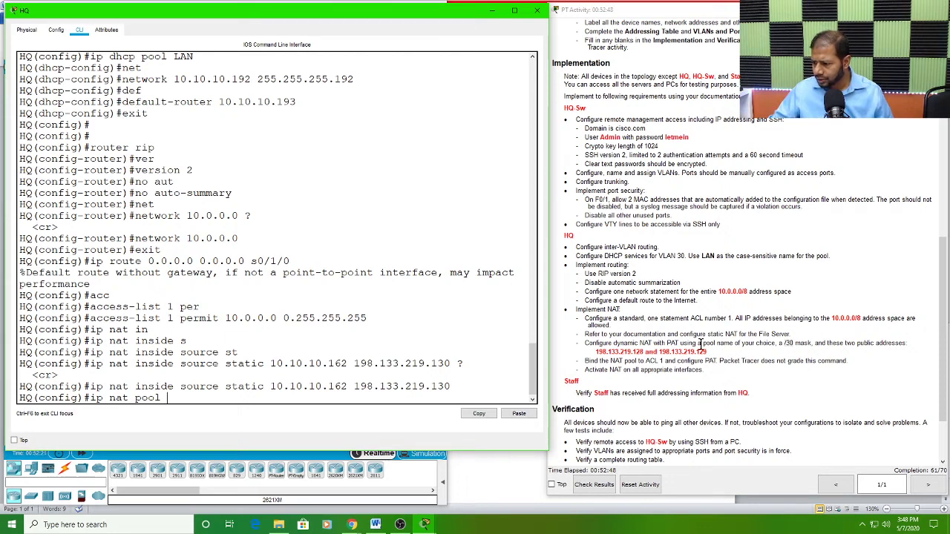
{"action": "left_click", "coordinate": [702, 344]}
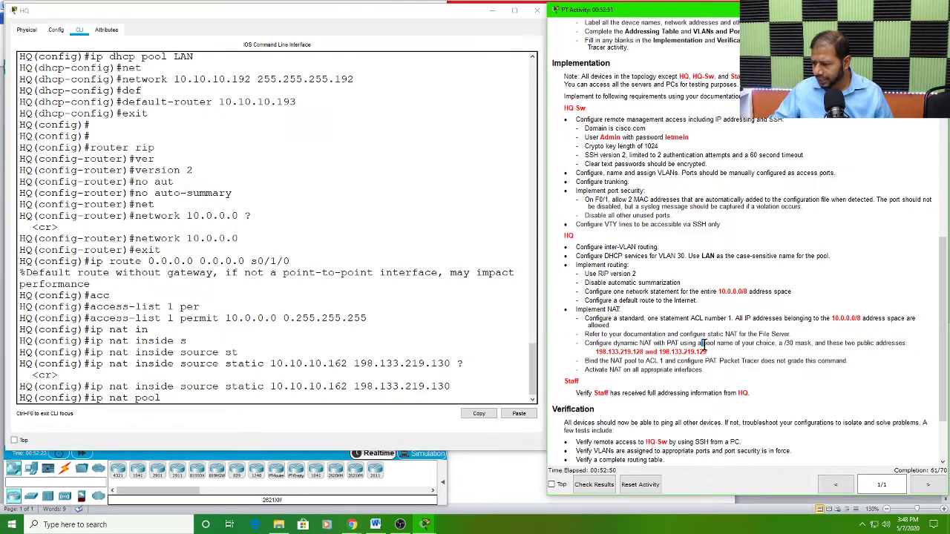
{"action": "left_click_drag", "start_coordinate": [702, 345], "coordinate": [768, 345]}
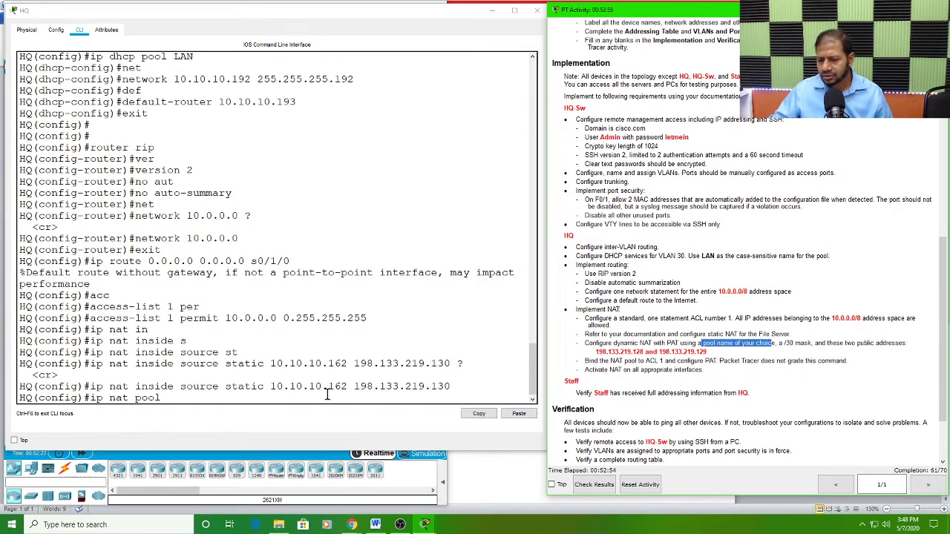
{"action": "left_click", "coordinate": [188, 391]}
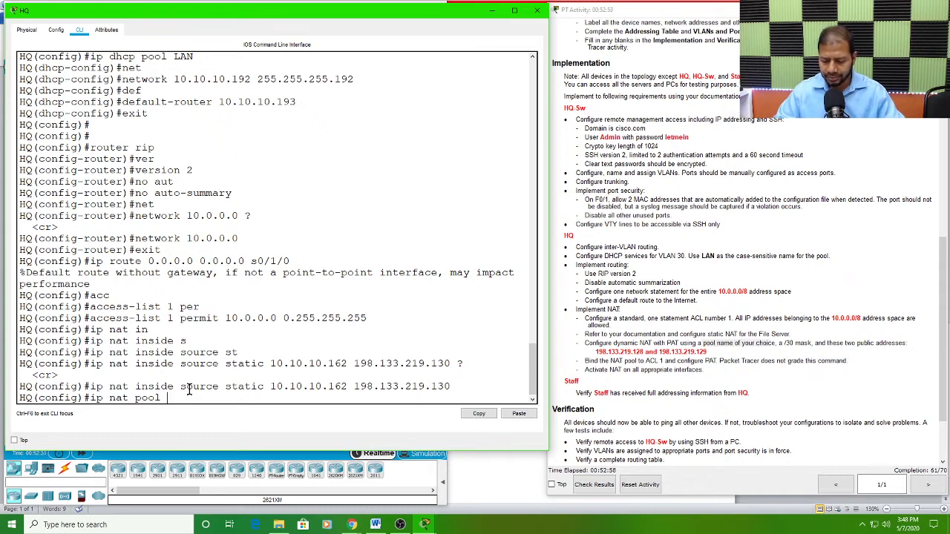
{"action": "type", "text": "OOL"}
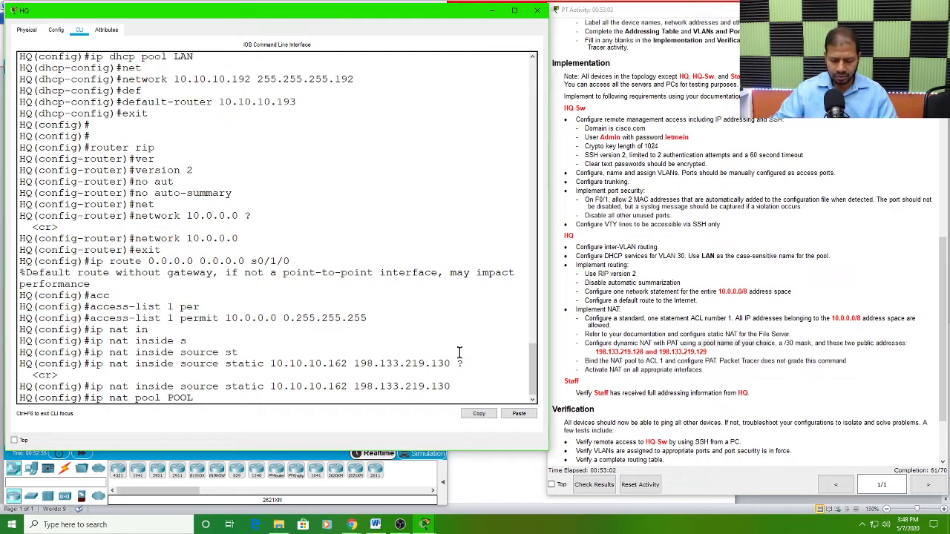
{"action": "type", "text": "1"}
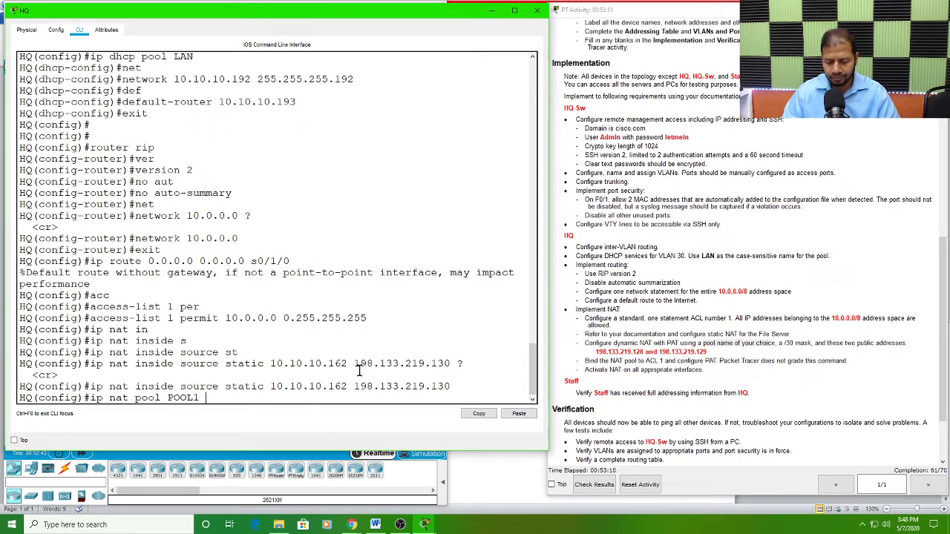
{"action": "type", "text": "?"}
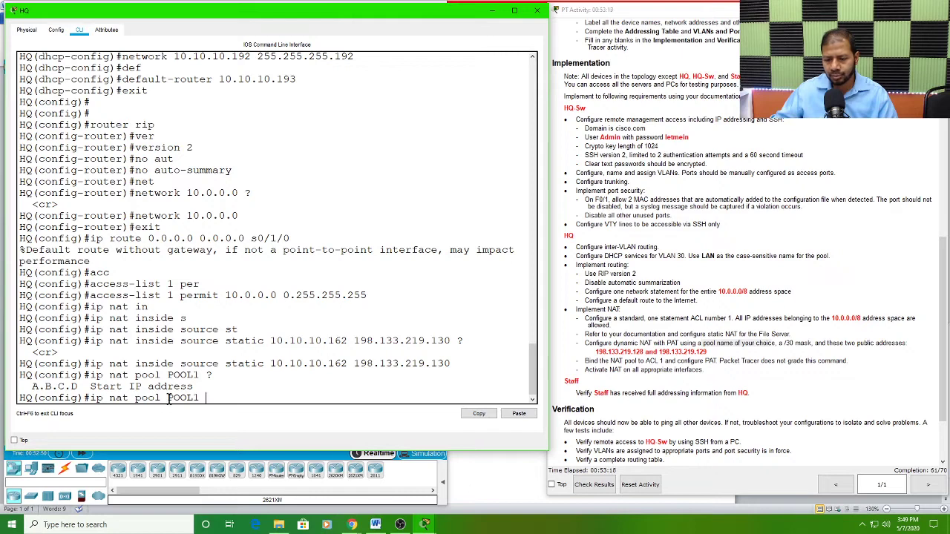
{"action": "left_click_drag", "start_coordinate": [169, 398], "coordinate": [197, 403]}
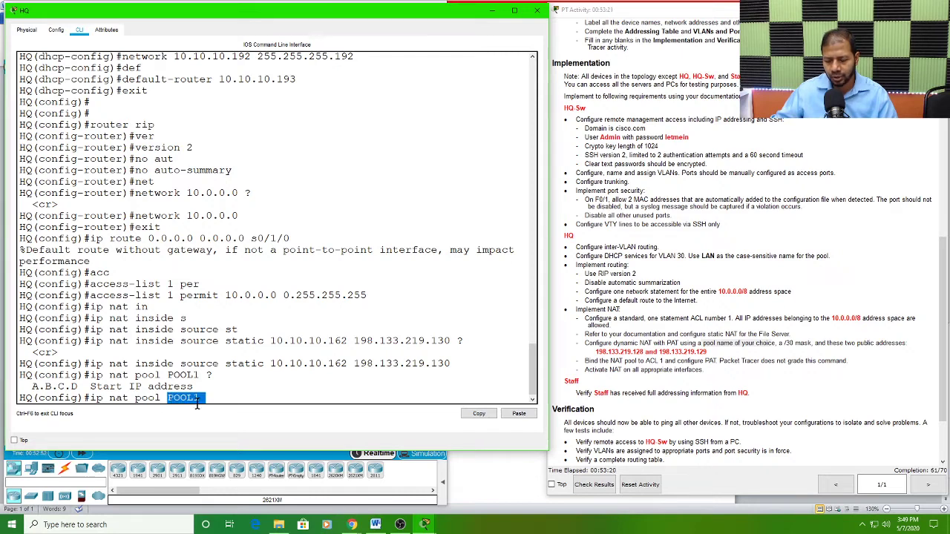
{"action": "left_click", "coordinate": [218, 397]}
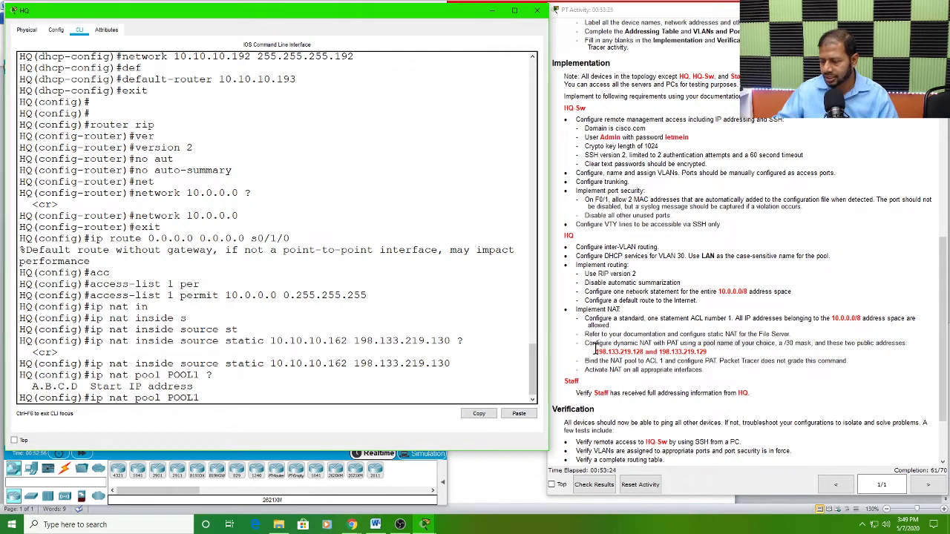
Step: Add the public range from the instructions to the POOL1 statement, with start address 198.133.219.128 and end address 198.133.219.129
{"action": "left_click_drag", "start_coordinate": [594, 349], "coordinate": [643, 347]}
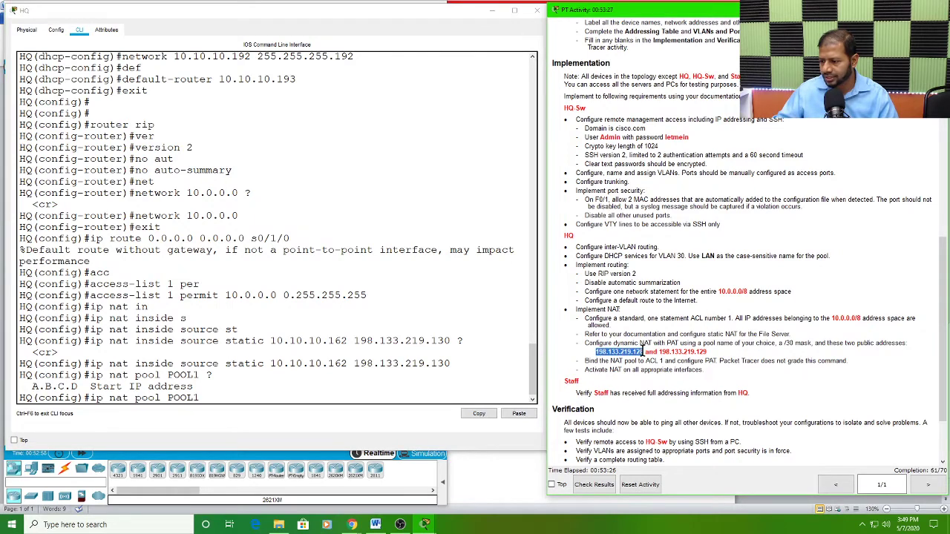
{"action": "left_click_drag", "start_coordinate": [710, 352], "coordinate": [645, 354]}
{"action": "key", "text": "ctrl+c"}
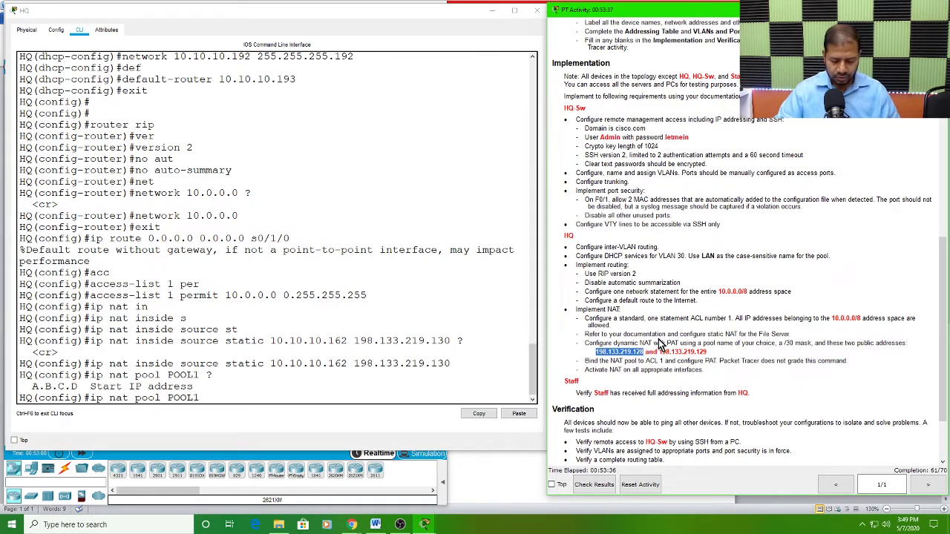
{"action": "left_click", "coordinate": [237, 396]}
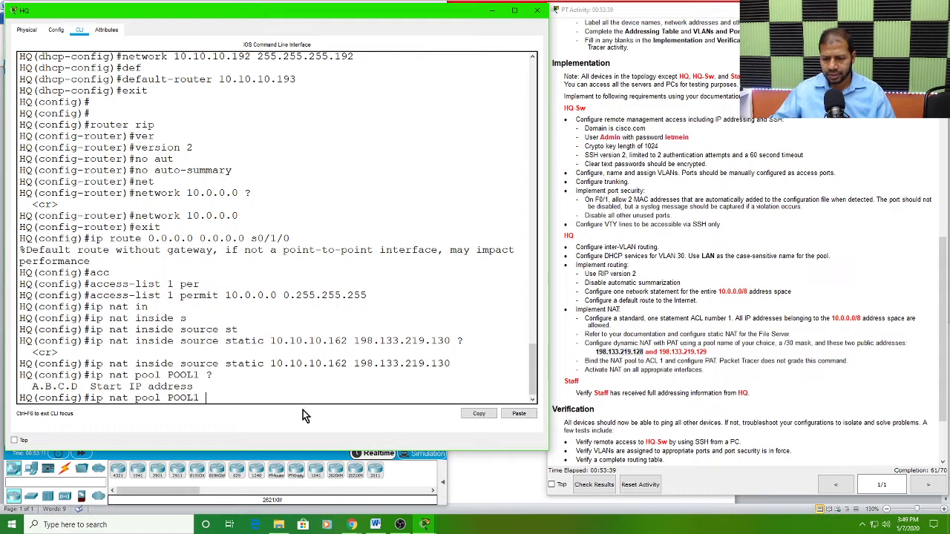
{"action": "left_click", "coordinate": [519, 416]}
{"action": "left_click", "coordinate": [518, 415]}
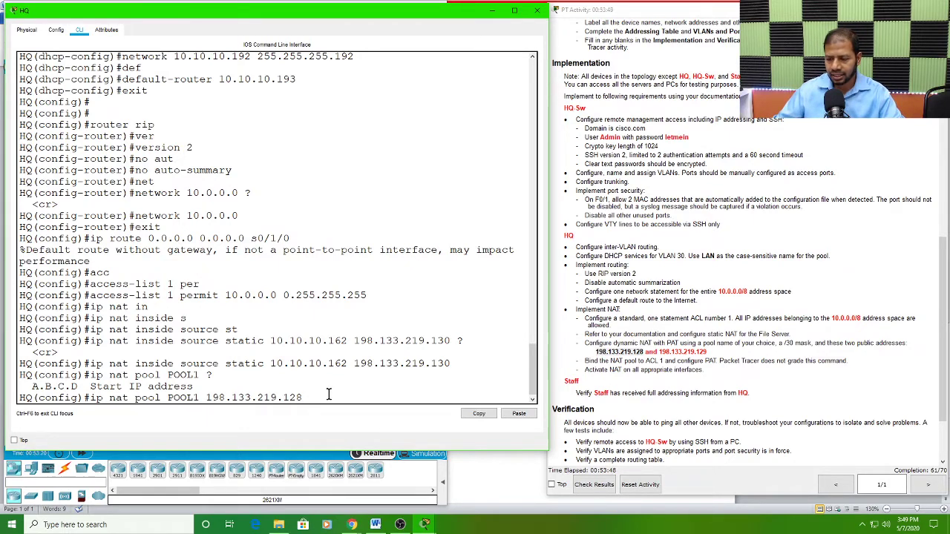
{"action": "left_click", "coordinate": [518, 414]}
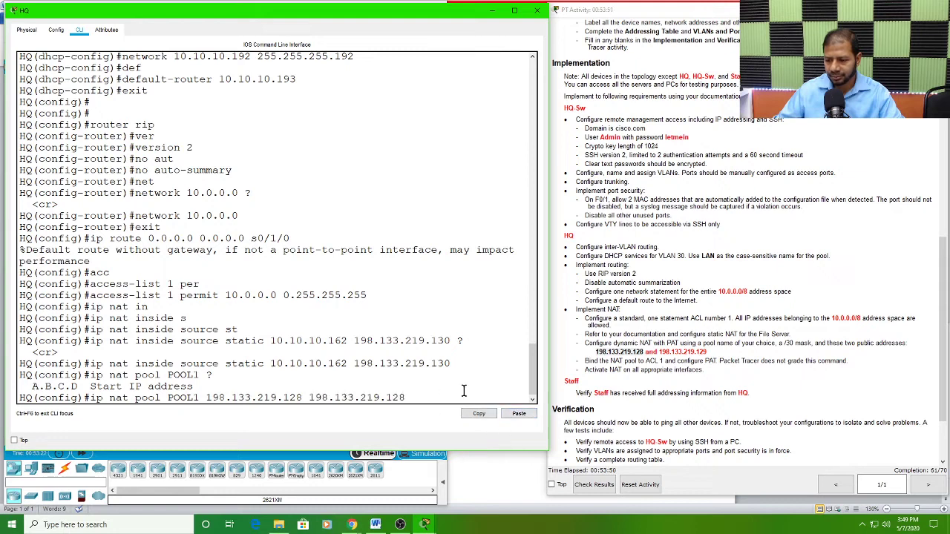
{"action": "type", "text": "9"}
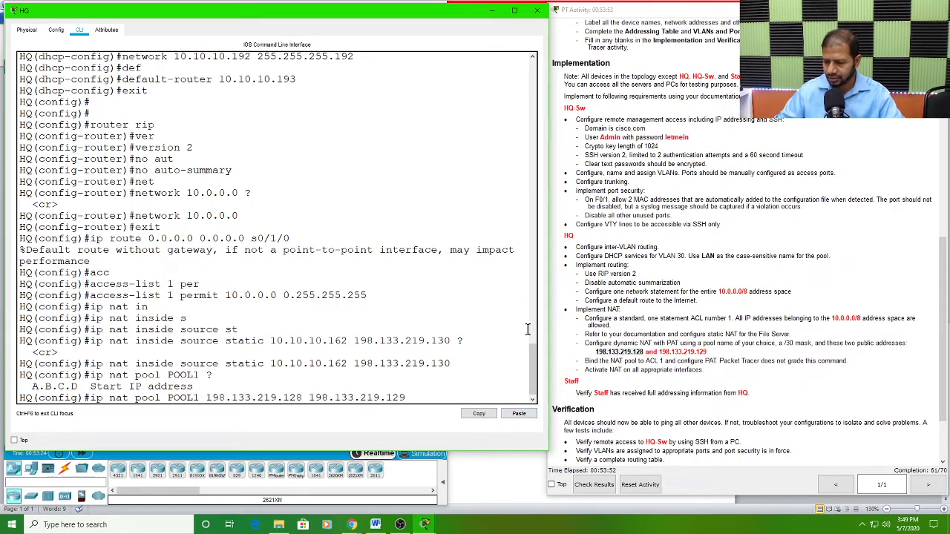
{"action": "double_click", "coordinate": [294, 398]}
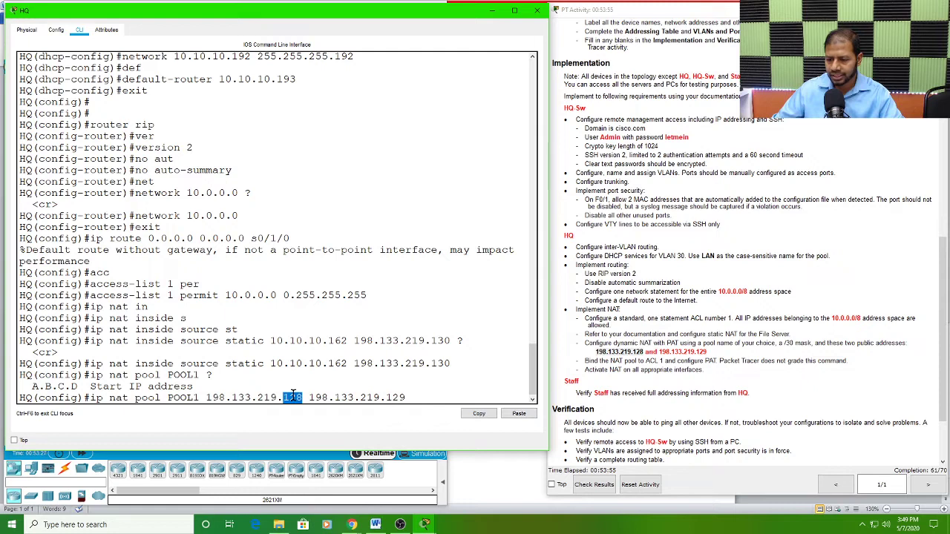
{"action": "double_click", "coordinate": [394, 398]}
{"action": "left_click", "coordinate": [417, 399]}
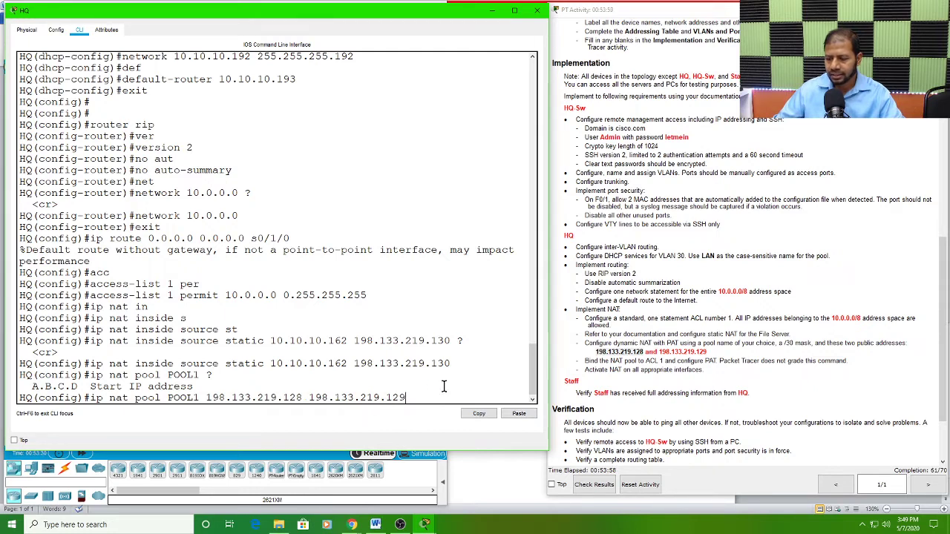
Step: Complete the POOL1 statement with netmask 255.255.255.252, widen the HQ window to fit it on one line, and submit it
{"action": "type", "text": "et"}
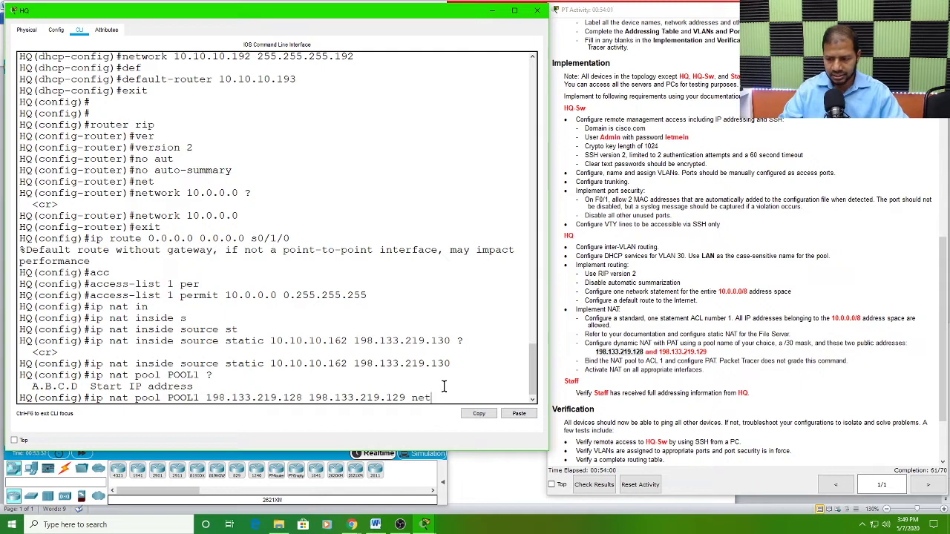
{"action": "key", "text": "Tab"}
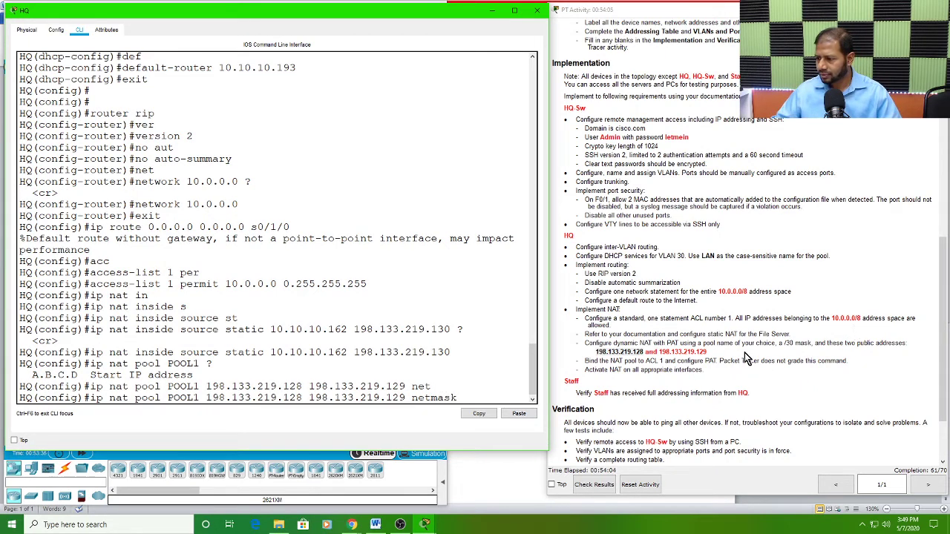
{"action": "left_click", "coordinate": [791, 345]}
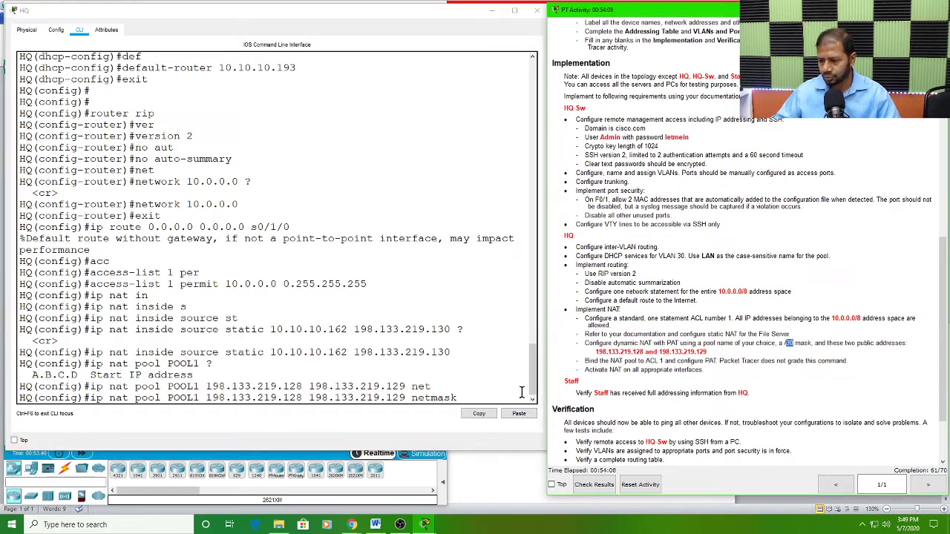
{"action": "left_click_drag", "start_coordinate": [547, 386], "coordinate": [565, 383]}
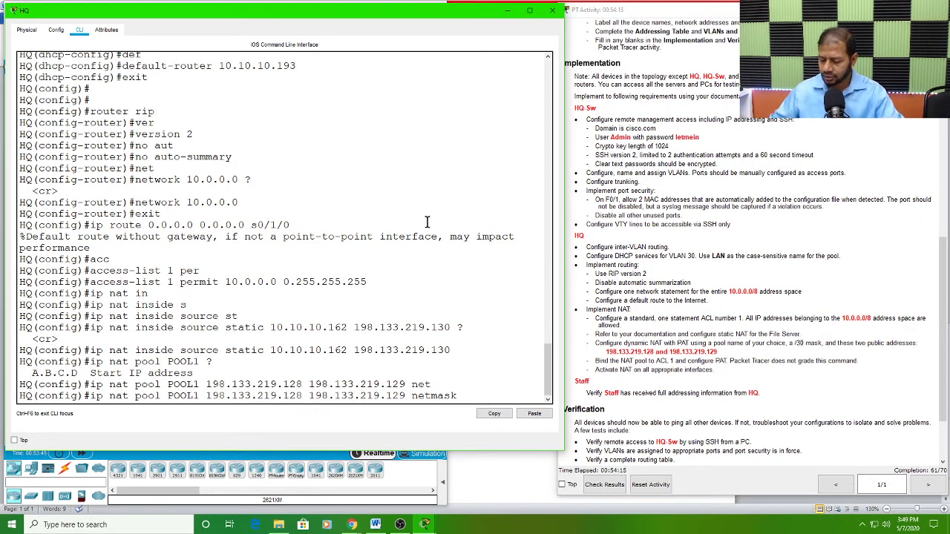
{"action": "type", "text": "55.255.255"}
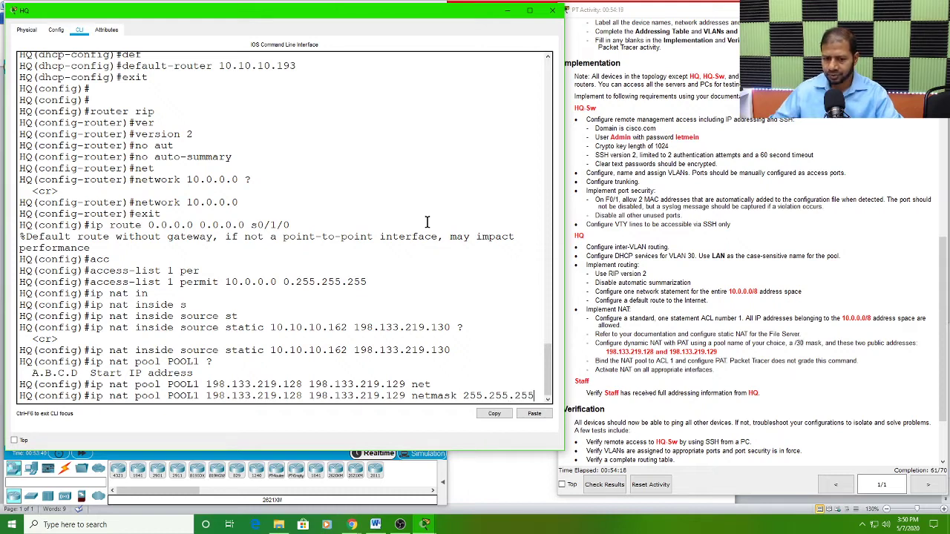
{"action": "left_click_drag", "start_coordinate": [566, 277], "coordinate": [583, 282]}
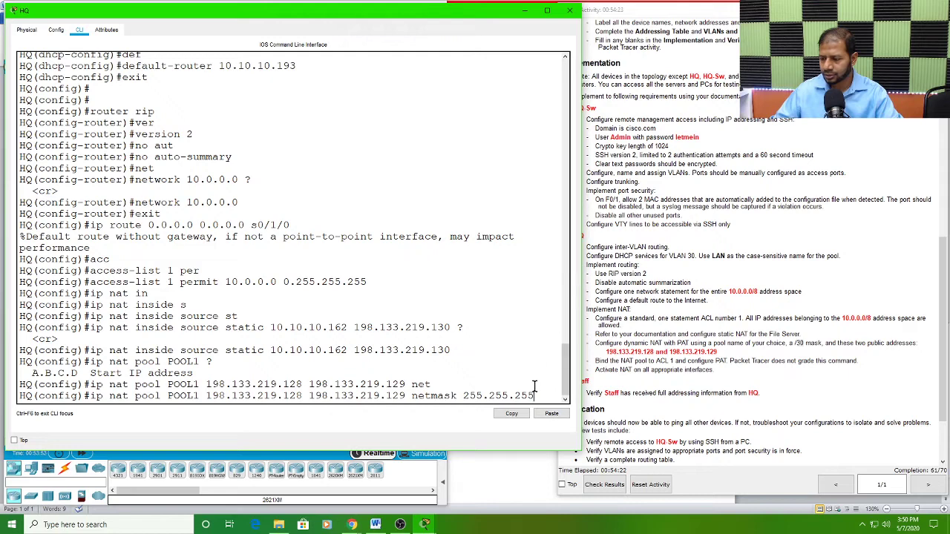
{"action": "type", "text": ".252"}
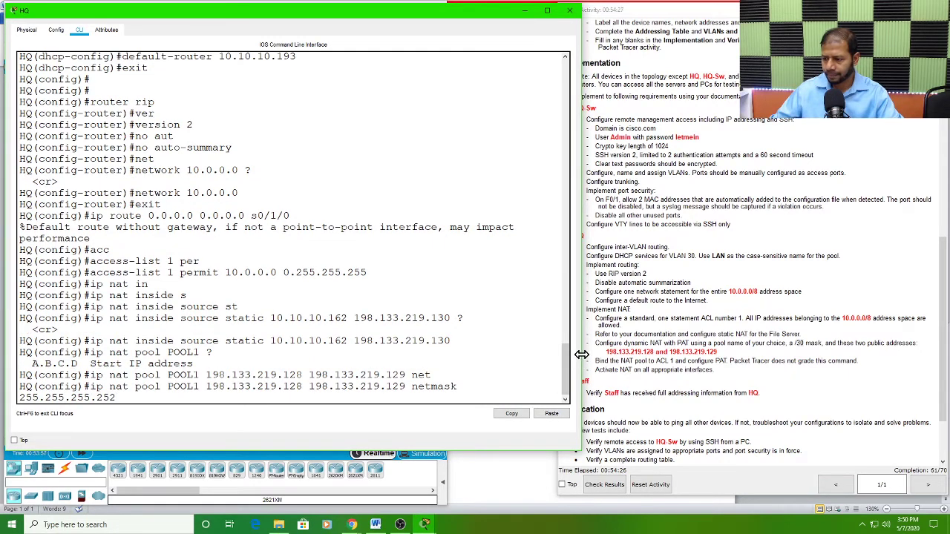
{"action": "left_click_drag", "start_coordinate": [582, 362], "coordinate": [589, 361]}
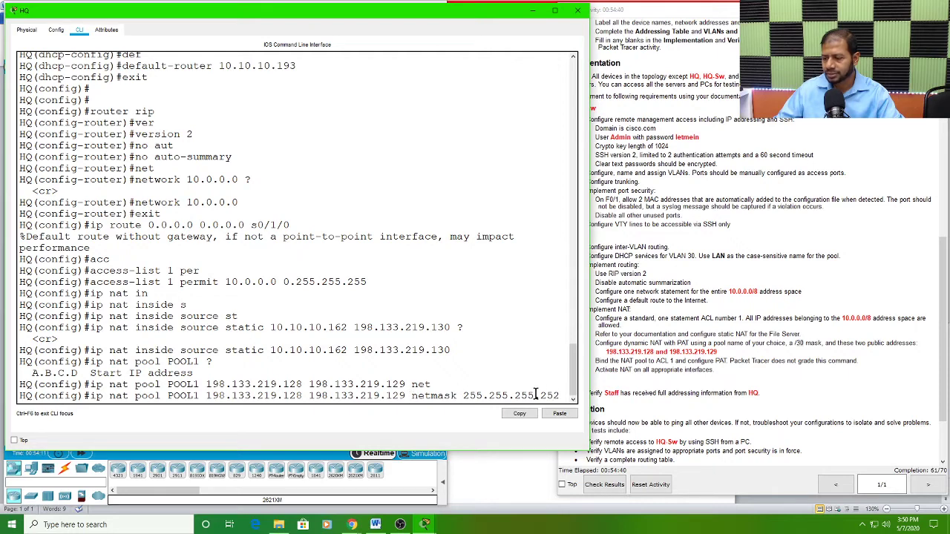
{"action": "key", "text": "Return"}
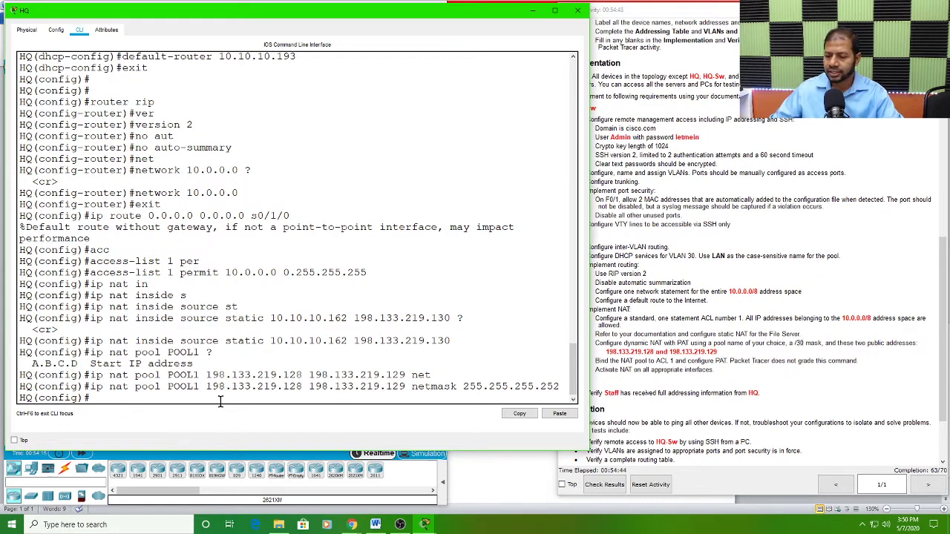
Step: Examine the instruction to bind the NAT pool to ACL 1 with PAT, and review the pool name and access list in the HQ command history
{"action": "left_click", "coordinate": [699, 345]}
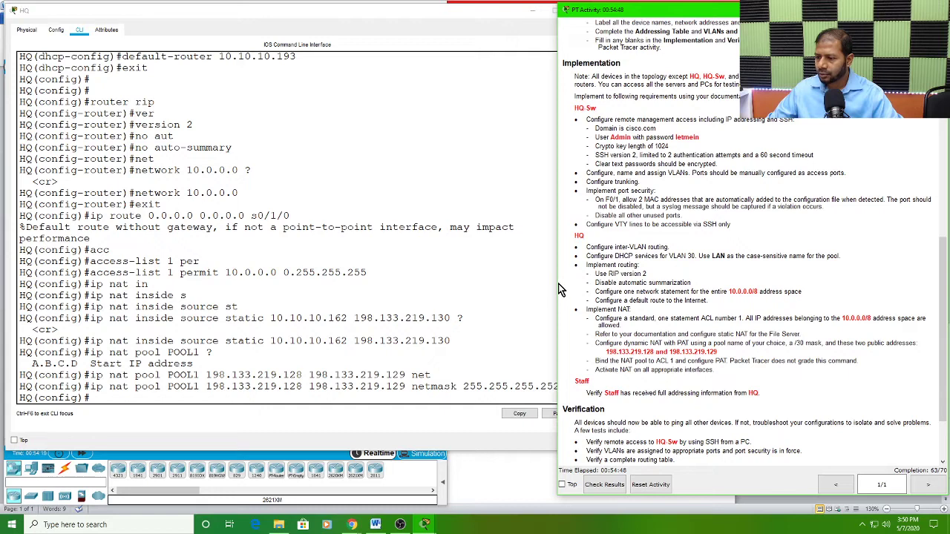
{"action": "left_click_drag", "start_coordinate": [558, 289], "coordinate": [582, 291]}
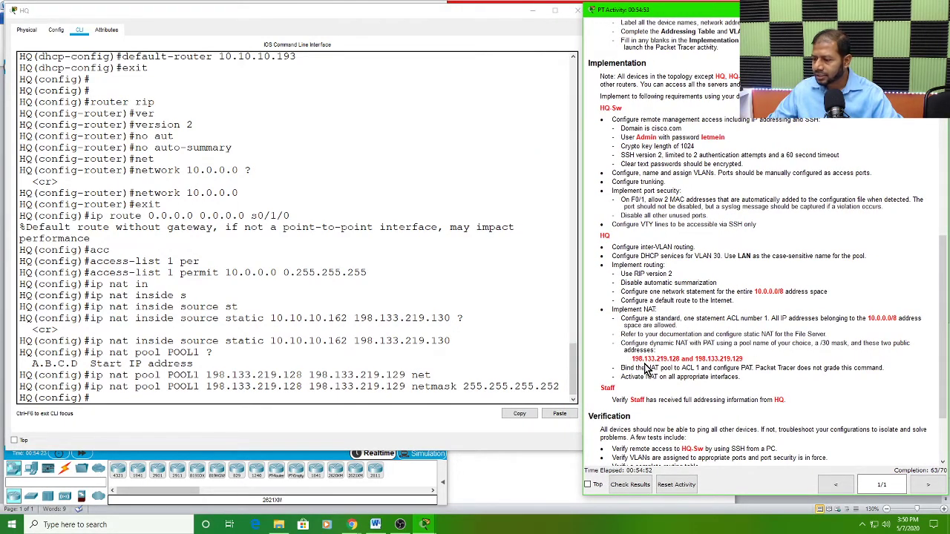
{"action": "left_click_drag", "start_coordinate": [646, 367], "coordinate": [890, 370]}
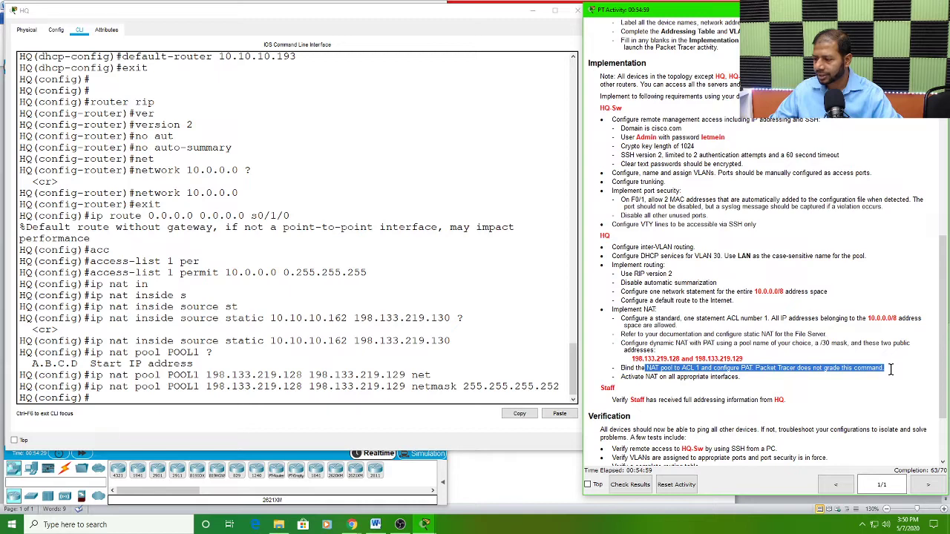
{"action": "left_click", "coordinate": [622, 368]}
{"action": "left_click_drag", "start_coordinate": [622, 368], "coordinate": [712, 368]}
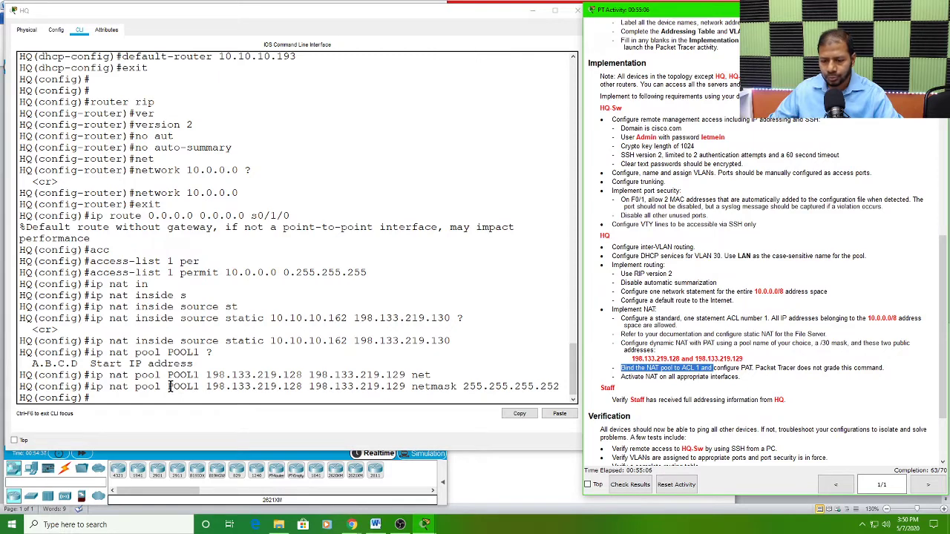
{"action": "left_click_drag", "start_coordinate": [169, 387], "coordinate": [199, 386]}
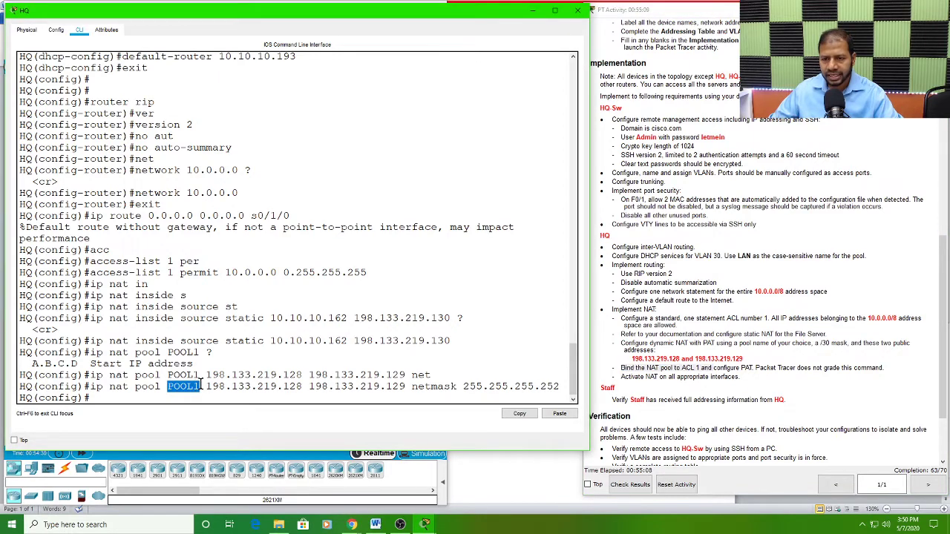
{"action": "scroll", "coordinate": [273, 316], "scroll_direction": "up", "scroll_amount": 5}
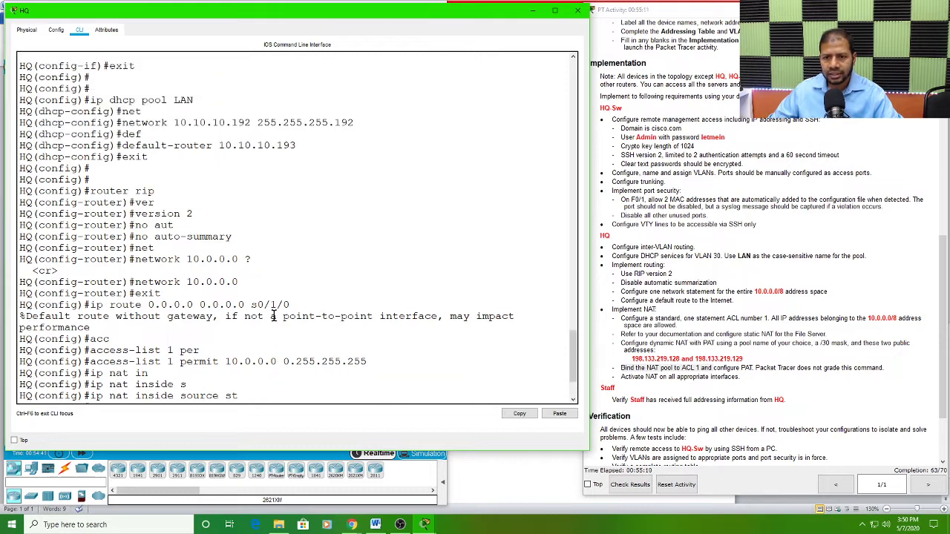
{"action": "scroll", "coordinate": [273, 315], "scroll_direction": "up", "scroll_amount": 5}
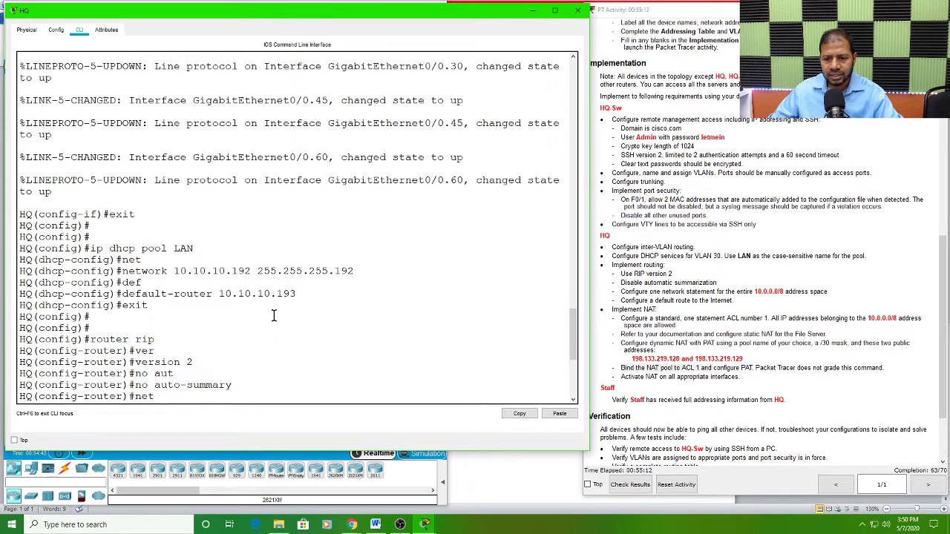
{"action": "scroll", "coordinate": [273, 315], "scroll_direction": "down", "scroll_amount": 10}
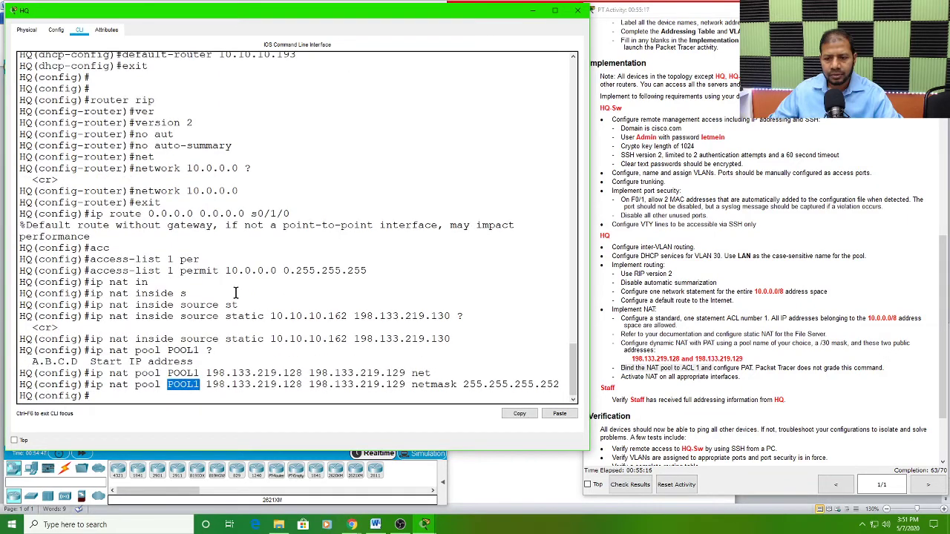
Step: Begin the NAT binding statement on the HQ router as ip nat inside source
{"action": "left_click", "coordinate": [112, 256]}
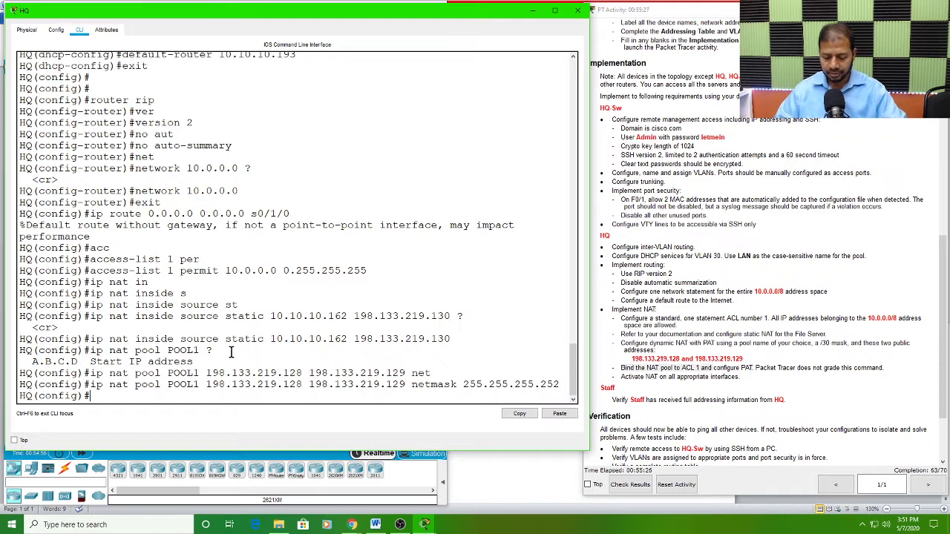
{"action": "type", "text": "ip na"}
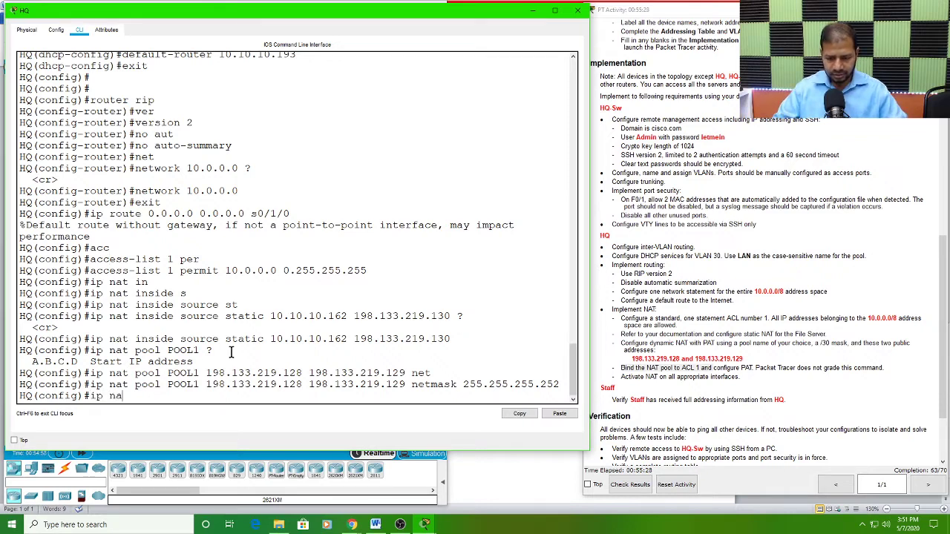
{"action": "type", "text": "t i"}
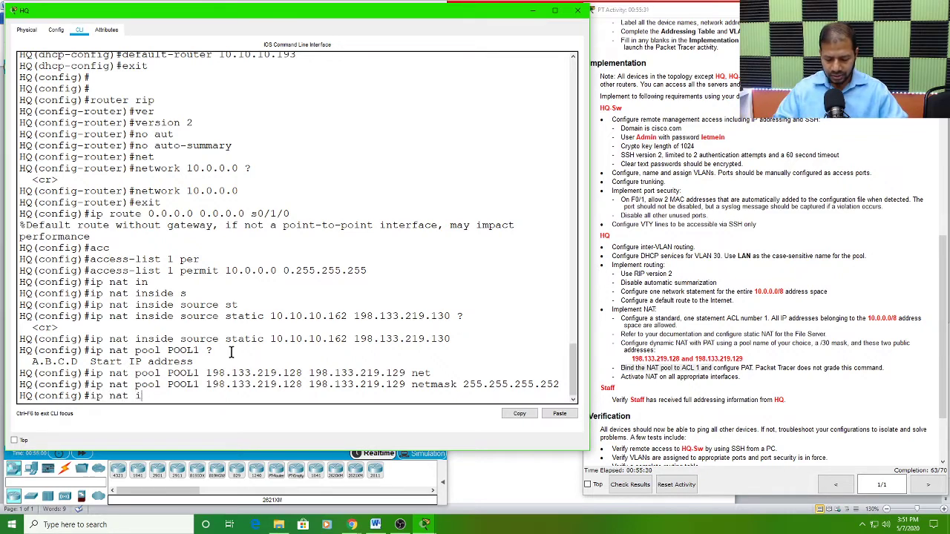
{"action": "type", "text": "n"}
{"action": "key", "text": "Tab"}
{"action": "type", "text": "s"}
{"action": "key", "text": "Tab"}
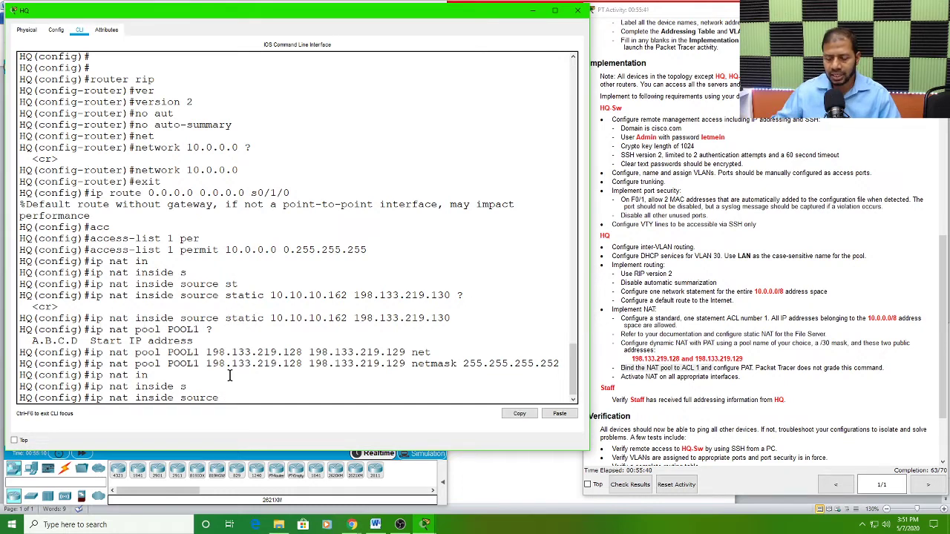
Step: Complete the binding statement with list 1 pool POOL1 overload and submit it
{"action": "key", "text": "Tab"}
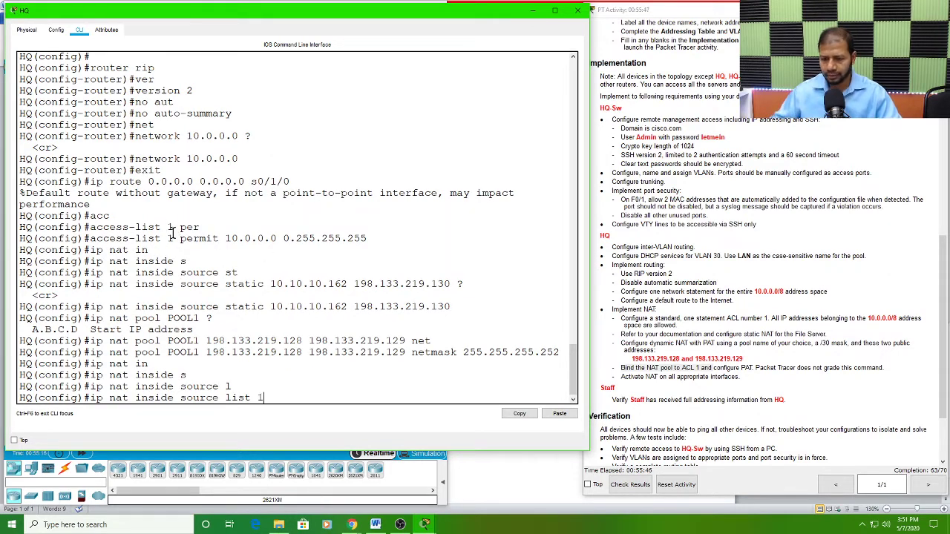
{"action": "type", "text": "1 p"}
{"action": "key", "text": "Tab"}
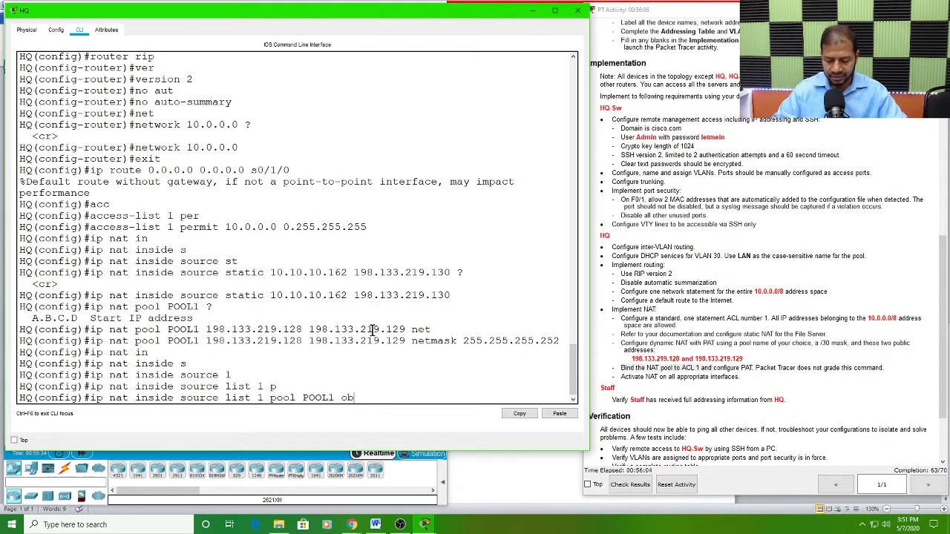
{"action": "type", "text": "erload"}
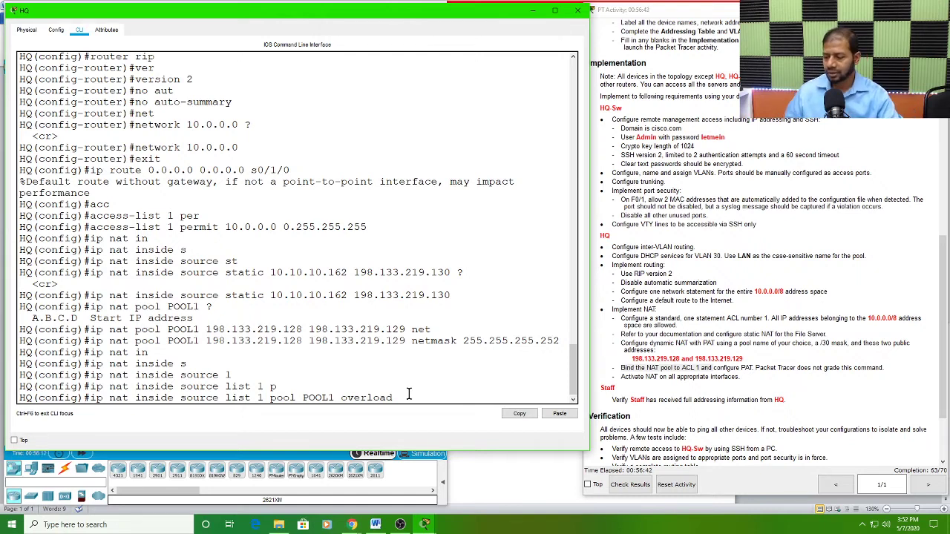
{"action": "key", "text": "Return"}
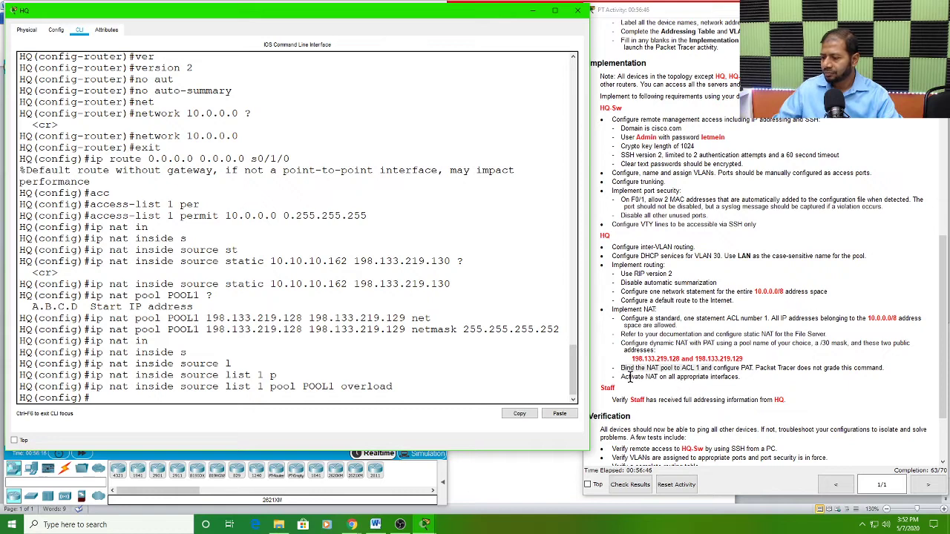
Step: Examine the requirement to activate NAT on all appropriate interfaces and uncover the topology to inspect the port labels on the link between HQ and Internet
{"action": "left_click_drag", "start_coordinate": [621, 377], "coordinate": [746, 378]}
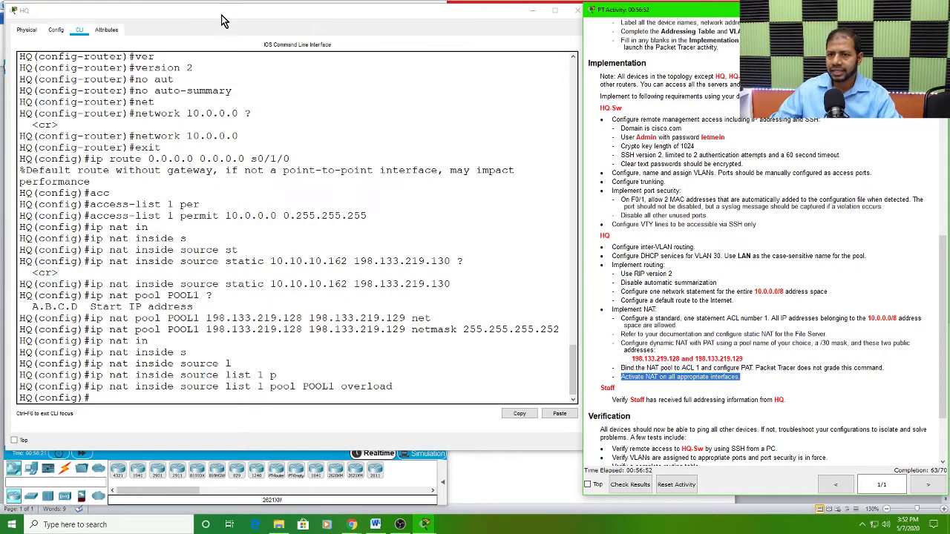
{"action": "left_click_drag", "start_coordinate": [222, 20], "coordinate": [537, 22]}
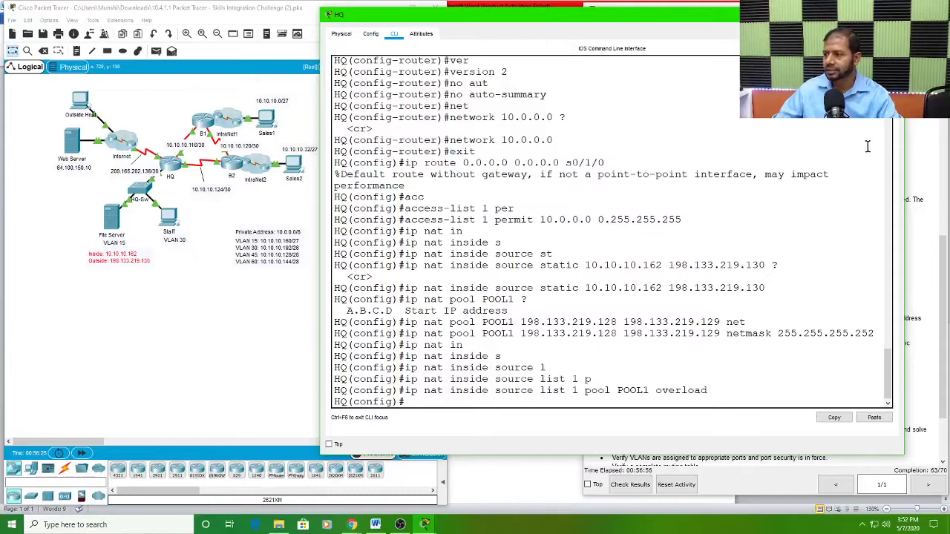
{"action": "left_click_drag", "start_coordinate": [907, 153], "coordinate": [770, 191]}
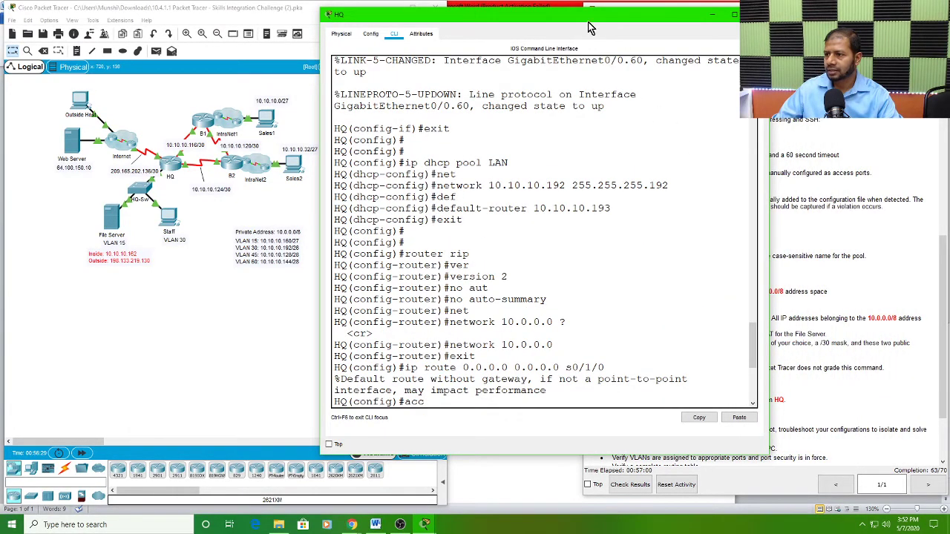
{"action": "mouse_move", "coordinate": [590, 27]}
{"action": "left_mouse_down"}
{"action": "mouse_move", "coordinate": [729, 27]}
{"action": "mouse_move", "coordinate": [600, 32]}
{"action": "mouse_move", "coordinate": [584, 23]}
{"action": "mouse_move", "coordinate": [601, 21]}
{"action": "left_mouse_up"}
{"action": "left_click", "coordinate": [154, 325]}
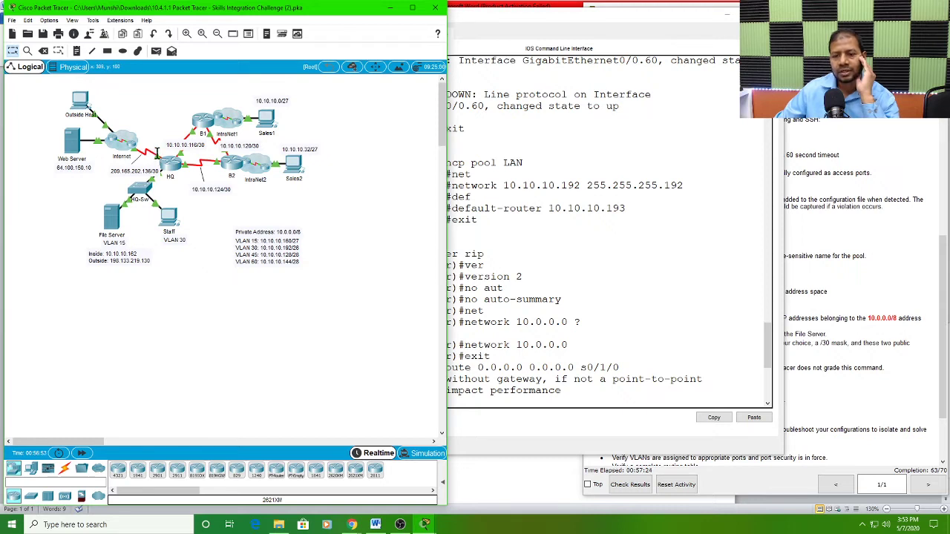
{"action": "mouse_move", "coordinate": [157, 153]}
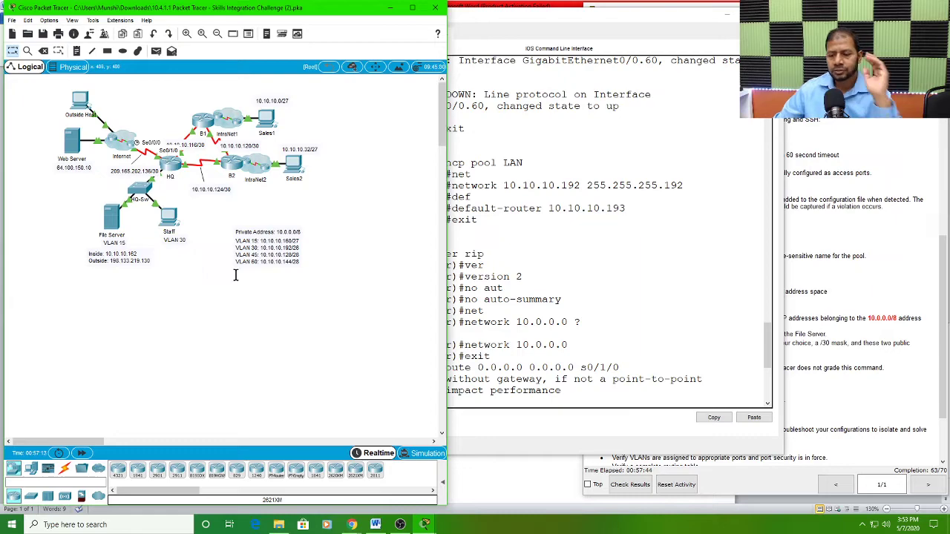
Step: Move the HQ window clear of the instructions and look up the Internet-facing serial interface of HQ in the Addressing Table
{"action": "left_click", "coordinate": [568, 236]}
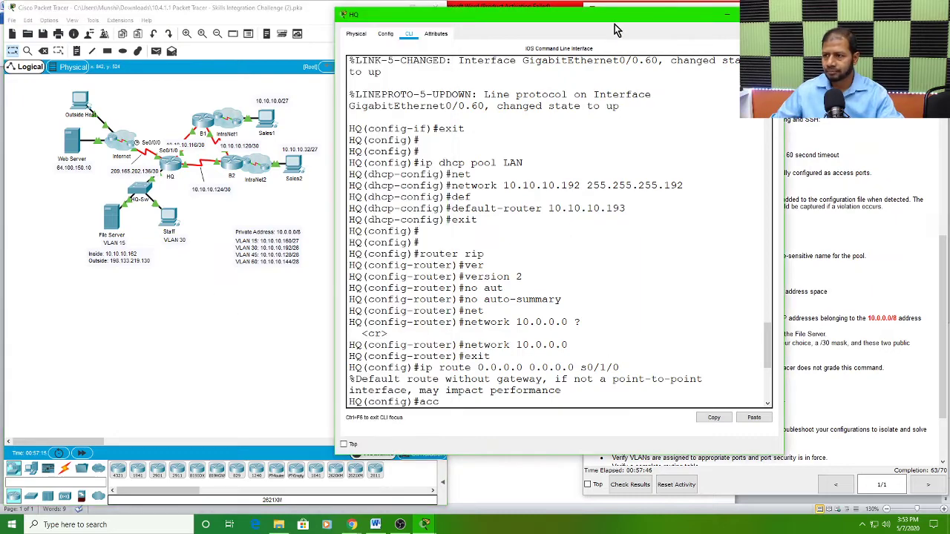
{"action": "left_click_drag", "start_coordinate": [621, 23], "coordinate": [409, 23]}
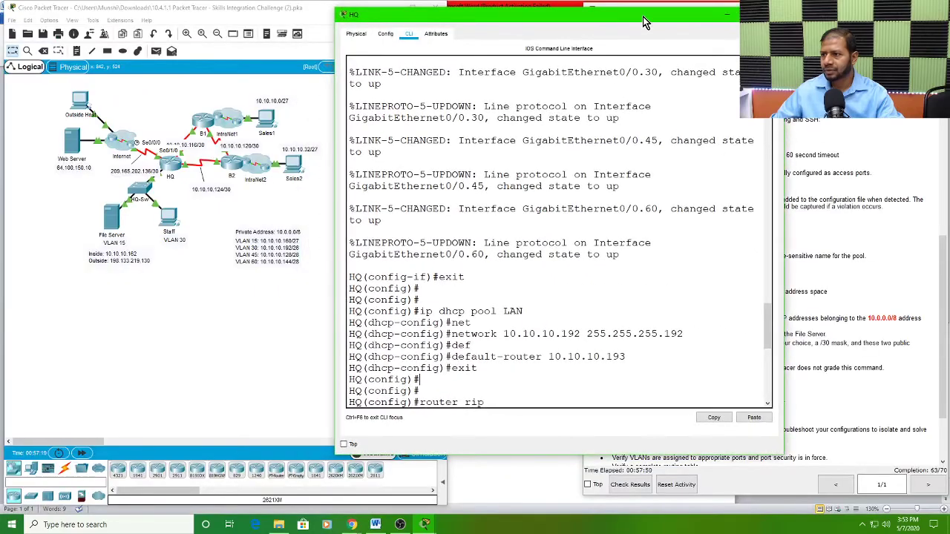
{"action": "left_click_drag", "start_coordinate": [642, 20], "coordinate": [325, 13]}
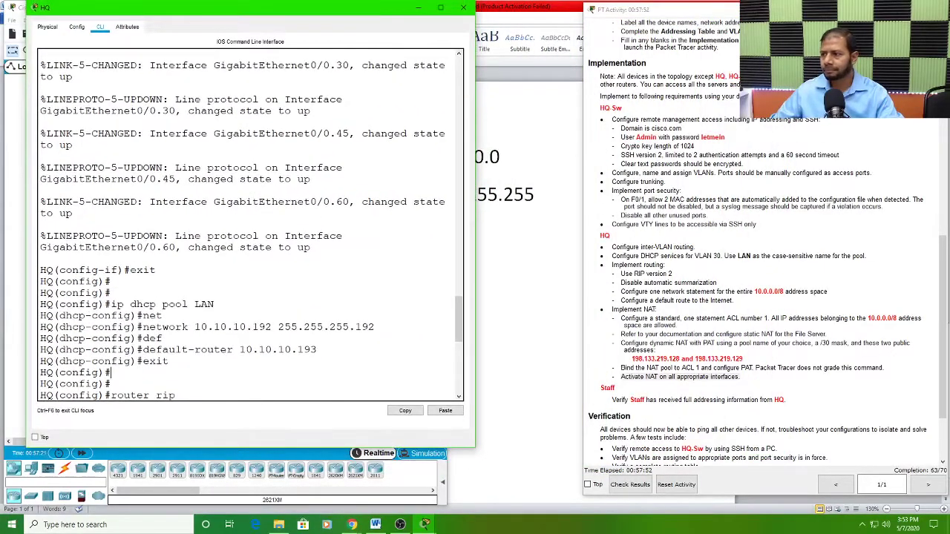
{"action": "scroll", "coordinate": [772, 158], "scroll_direction": "up", "scroll_amount": 5}
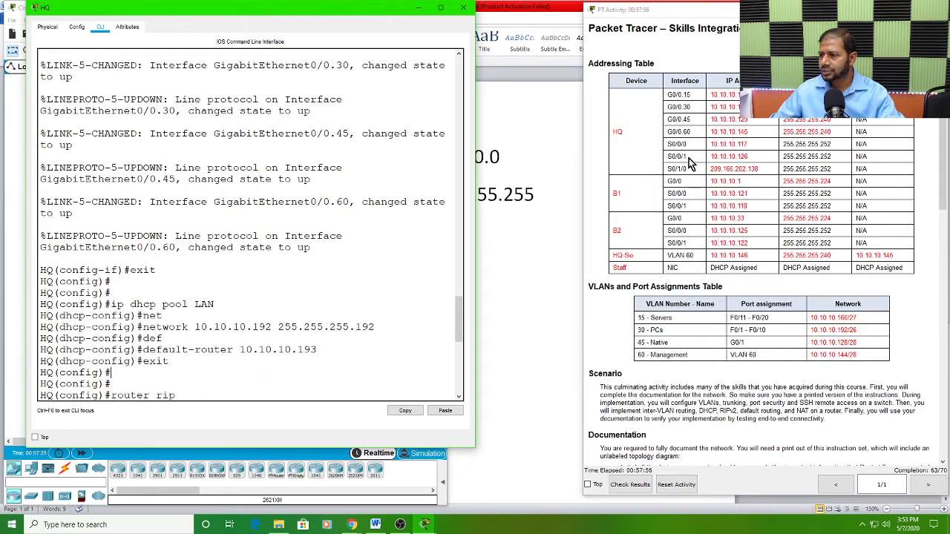
{"action": "left_click_drag", "start_coordinate": [710, 169], "coordinate": [746, 169]}
{"action": "left_click_drag", "start_coordinate": [689, 169], "coordinate": [667, 168]}
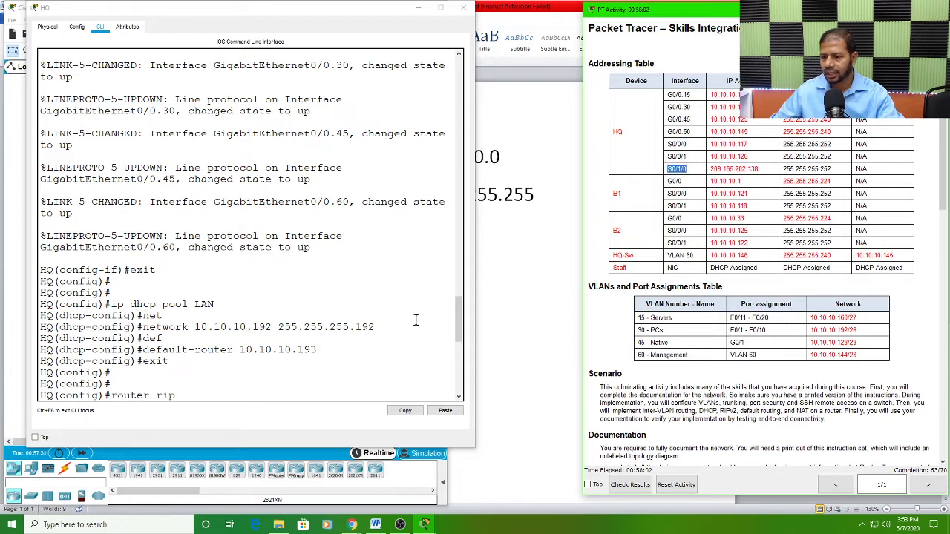
Step: Return to the latest prompt of the HQ router and enter interface configuration for serial 0/1/0
{"action": "scroll", "coordinate": [204, 384], "scroll_direction": "down", "scroll_amount": 3}
{"action": "scroll", "coordinate": [212, 382], "scroll_direction": "down", "scroll_amount": 7}
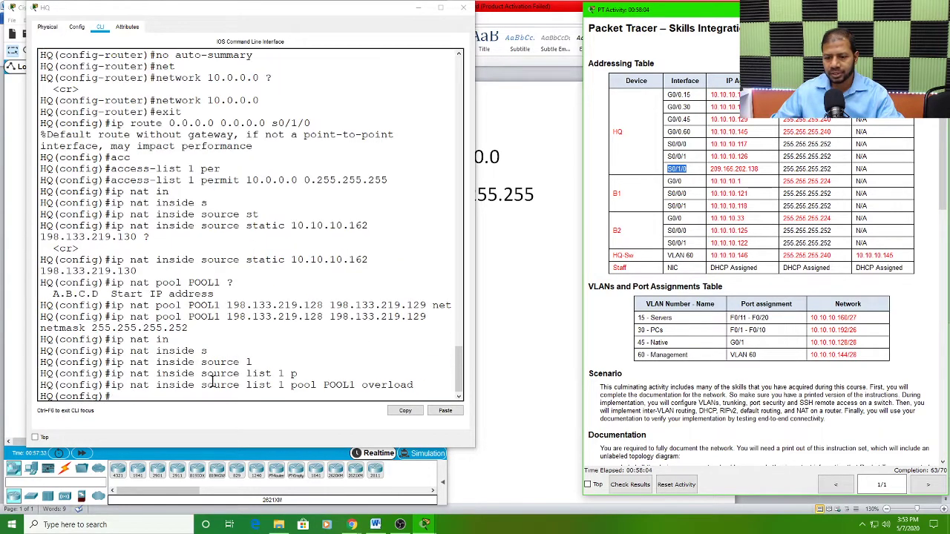
{"action": "left_click", "coordinate": [141, 392]}
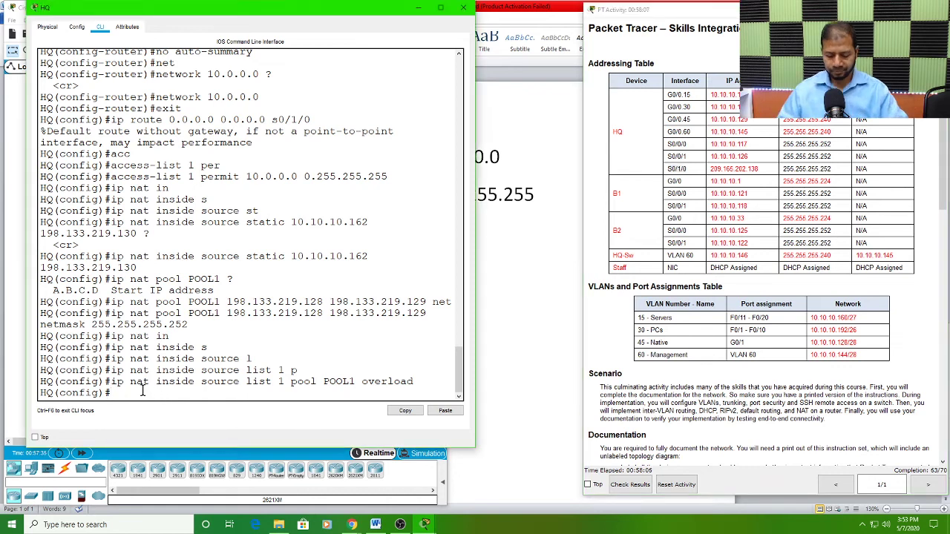
{"action": "type", "text": "in"}
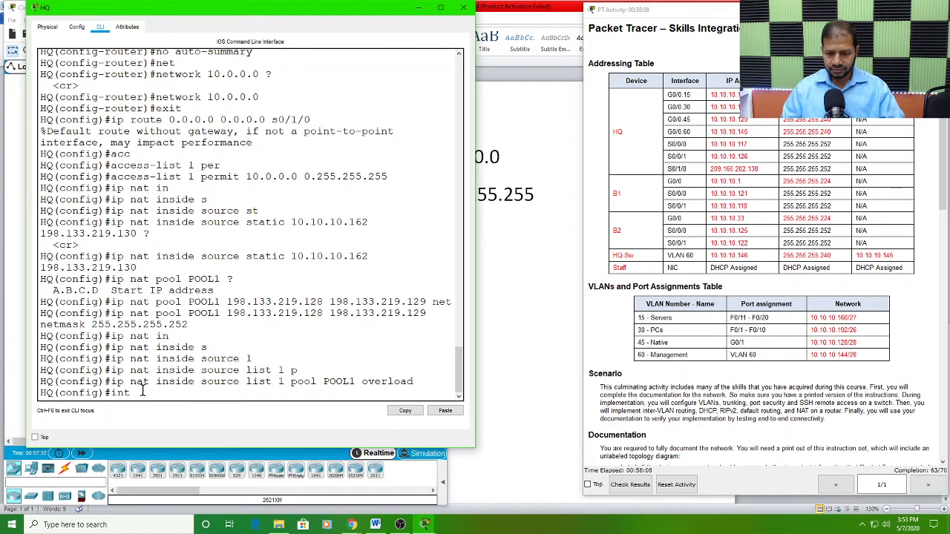
{"action": "type", "text": "t"}
{"action": "key", "text": "Tab"}
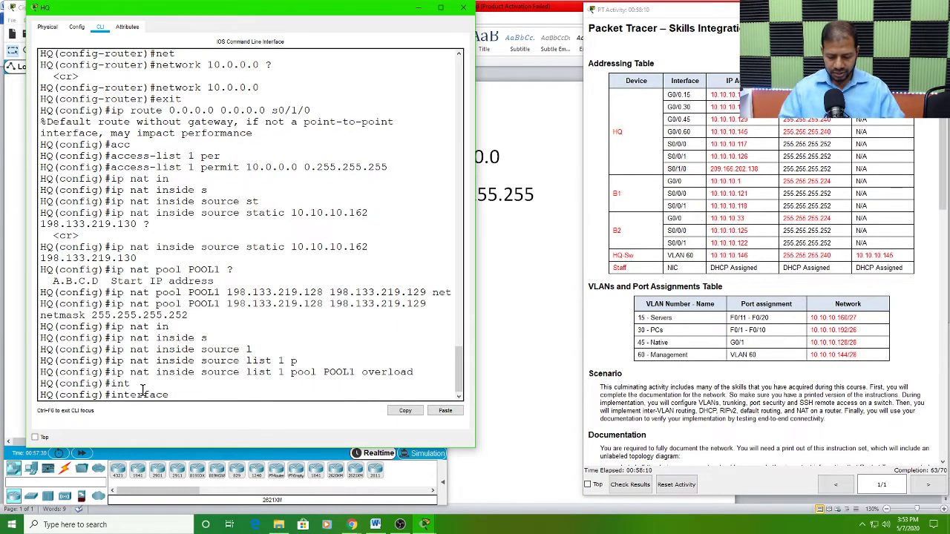
{"action": "type", "text": "s"}
{"action": "key", "text": "Tab"}
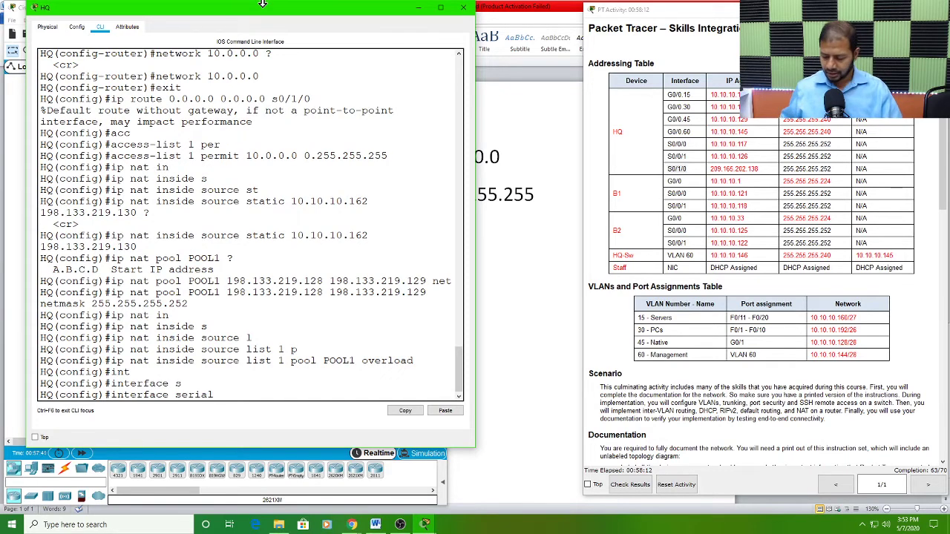
{"action": "type", "text": "0/1/"}
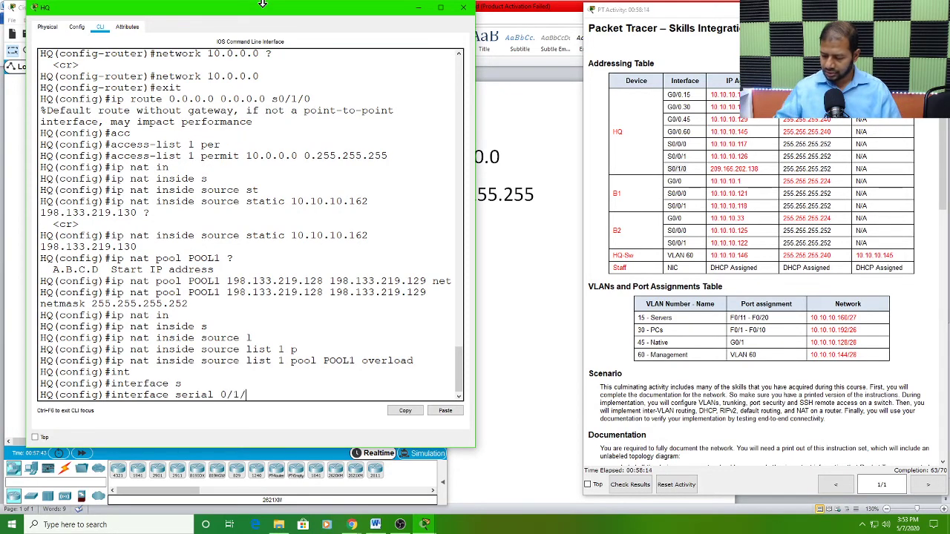
{"action": "type", "text": "0"}
{"action": "key", "text": "Return"}
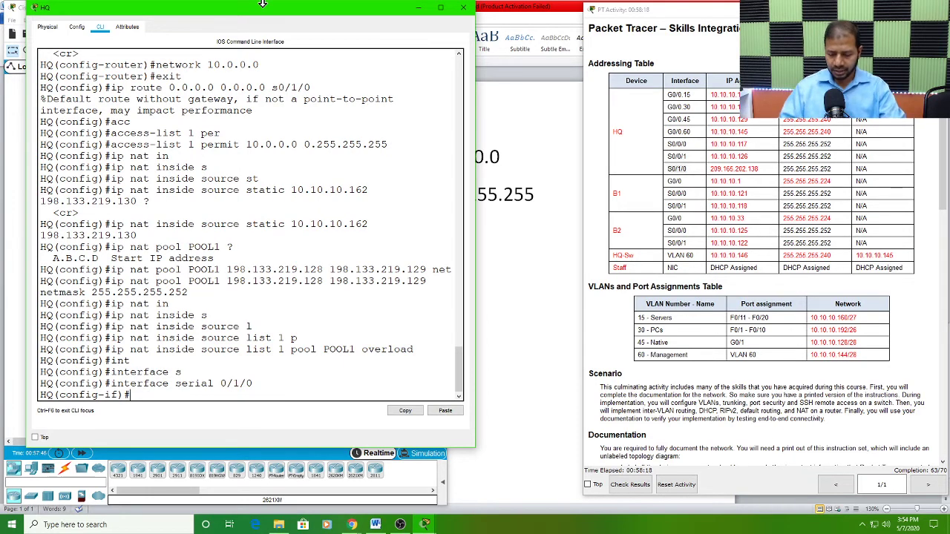
Step: Mark serial 0/1/0 as the NAT outside interface with ip nat outside and exit to global configuration
{"action": "type", "text": "ip nat"}
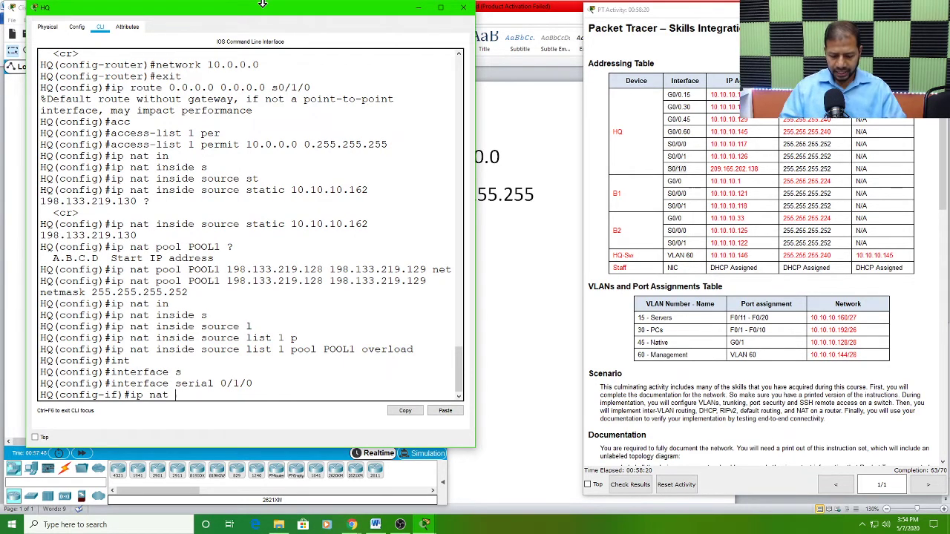
{"action": "type", "text": " out"}
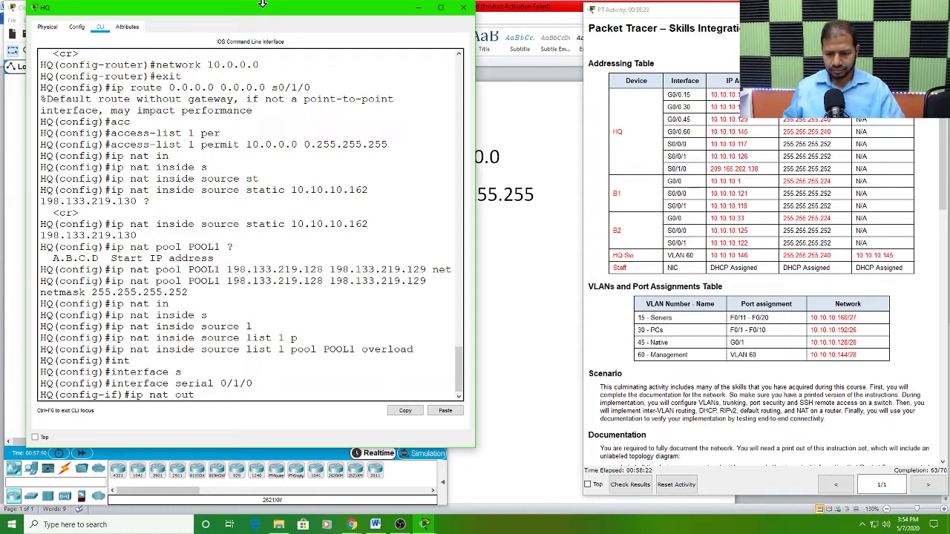
{"action": "key", "text": "Tab"}
{"action": "key", "text": "Return"}
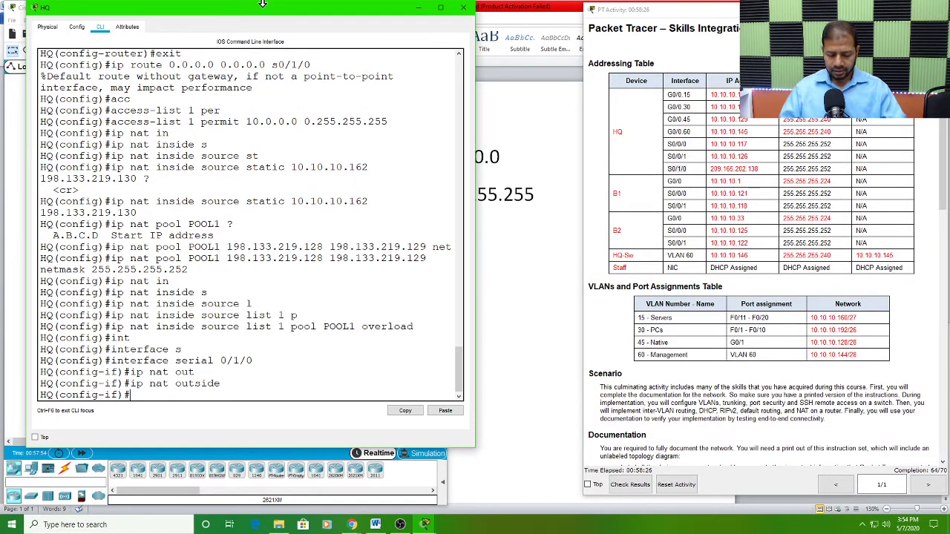
{"action": "type", "text": "exit"}
{"action": "key", "text": "Return"}
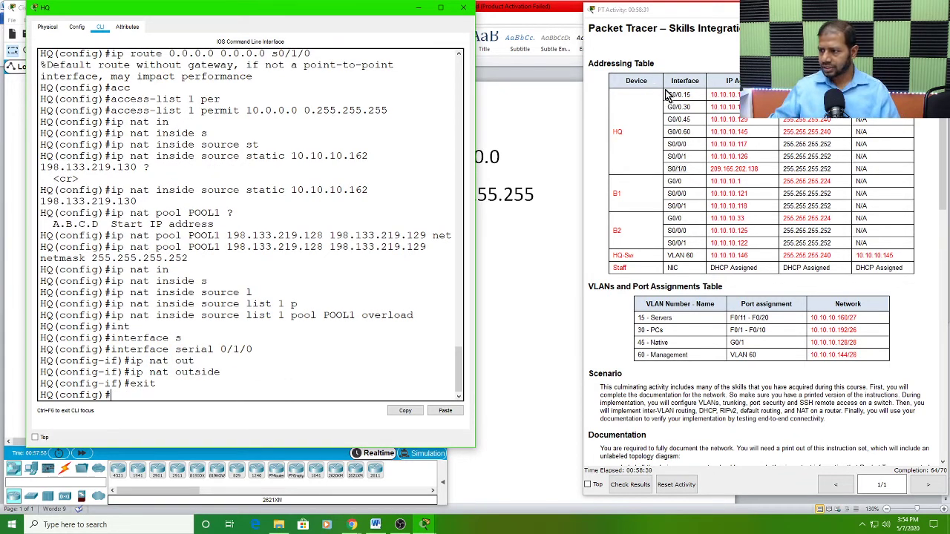
Step: Look up the remaining HQ interfaces in the Addressing Table and enter configuration of subinterface gigabitEthernet 0/0.15
{"action": "left_click_drag", "start_coordinate": [668, 93], "coordinate": [695, 156]}
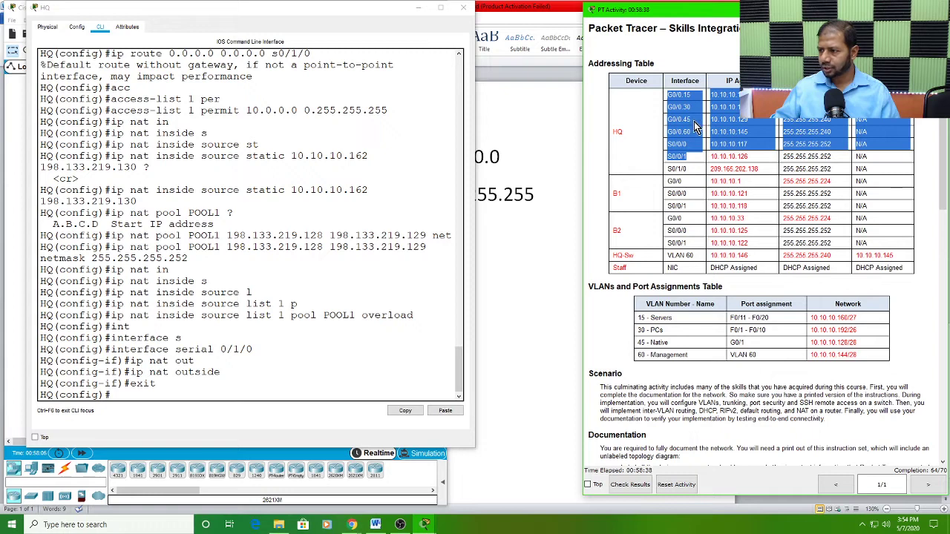
{"action": "left_click", "coordinate": [124, 394]}
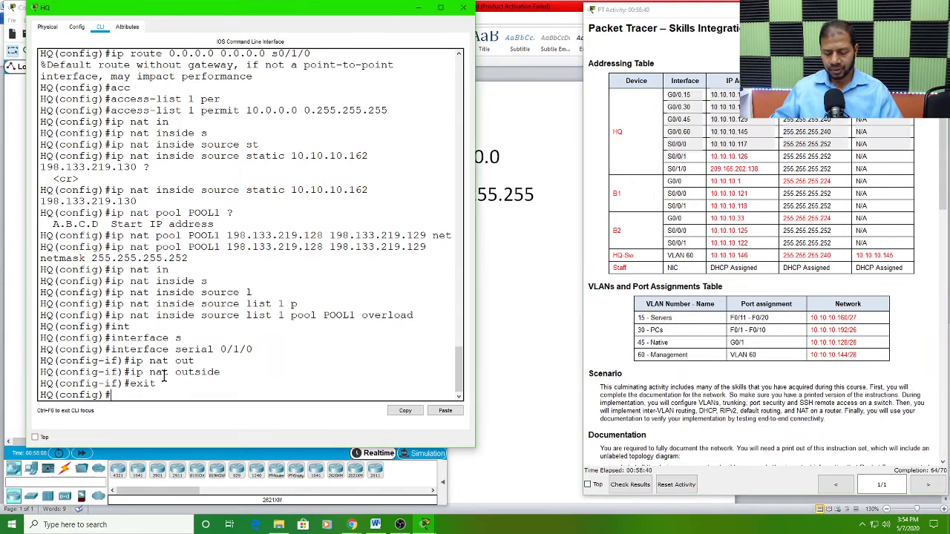
{"action": "type", "text": "int"}
{"action": "key", "text": "Tab"}
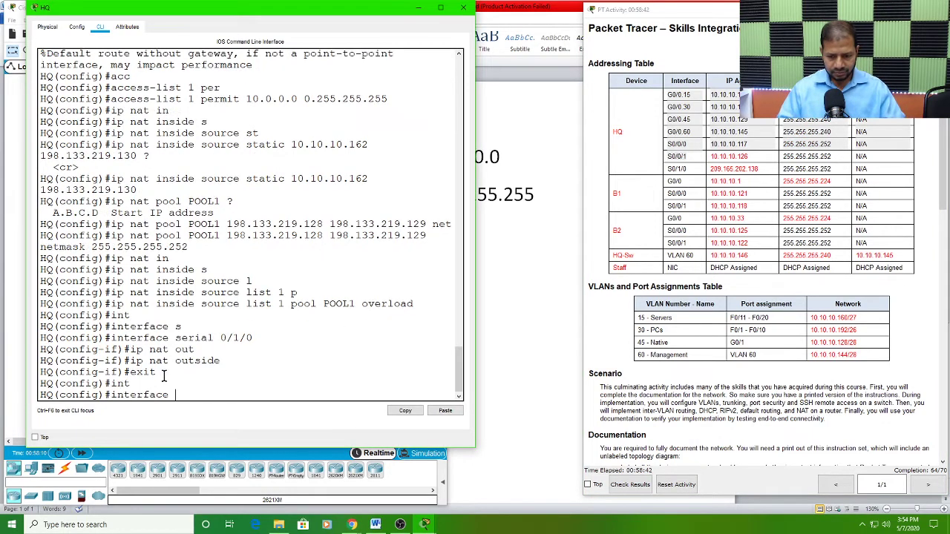
{"action": "type", "text": "g"}
{"action": "key", "text": "Tab"}
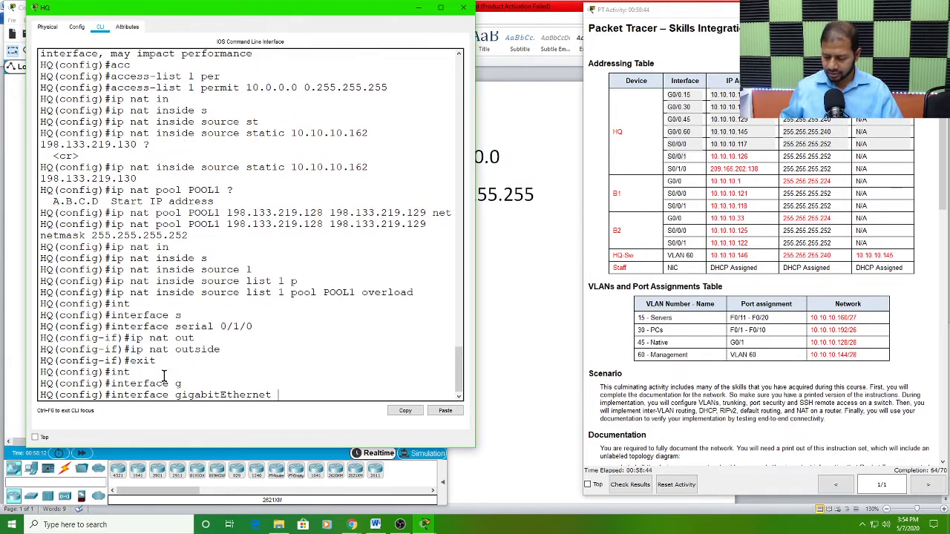
{"action": "type", "text": "0/0."}
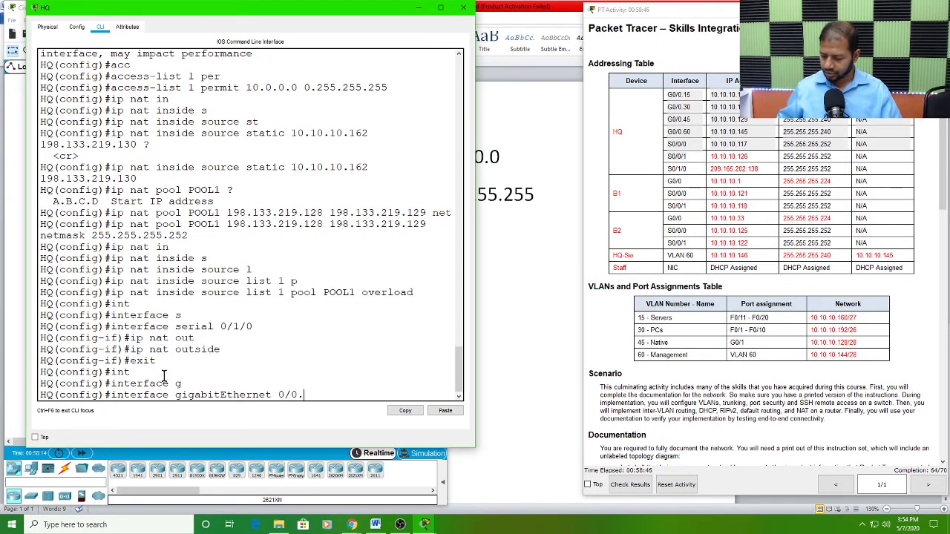
{"action": "type", "text": "15"}
{"action": "key", "text": "Return"}
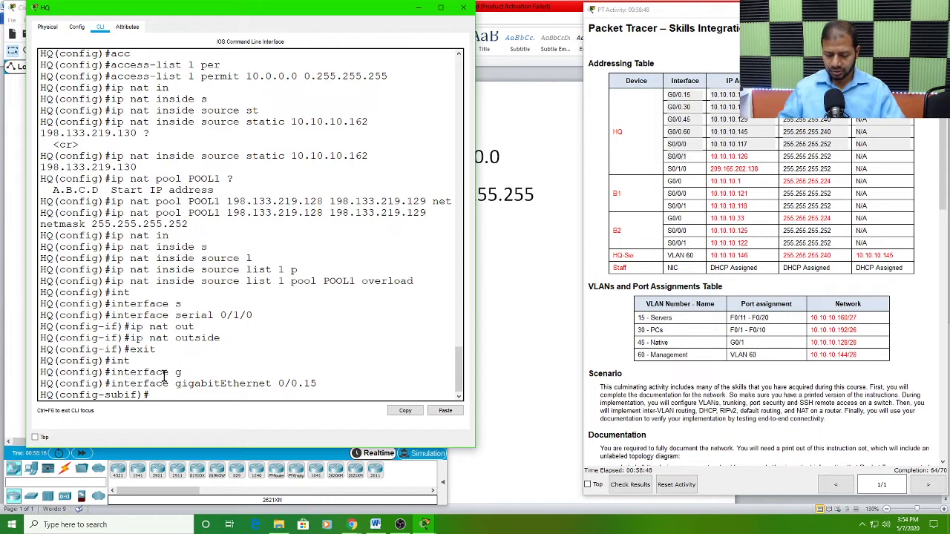
Step: Apply ip nat inside to subinterface gigabitEthernet 0/0.15 and exit to global configuration
{"action": "type", "text": "ip nat"}
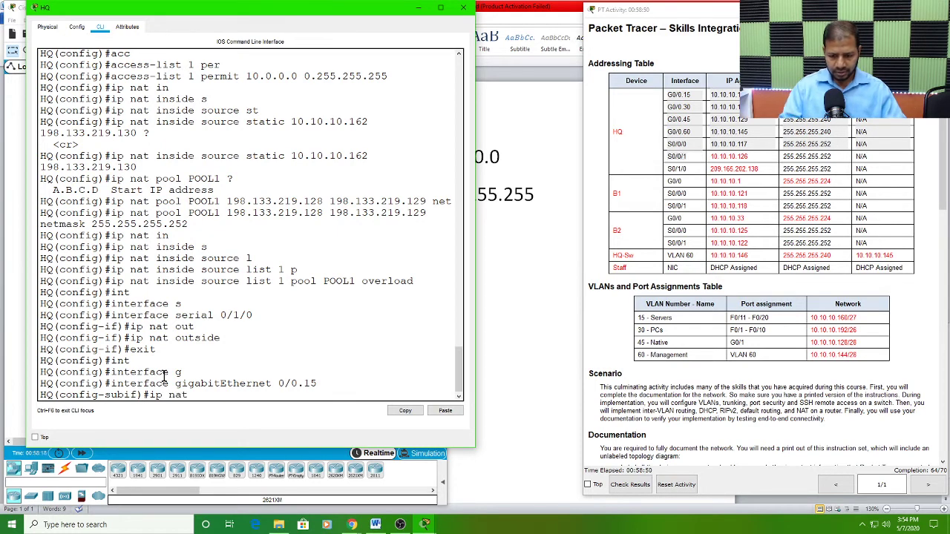
{"action": "type", "text": " ins"}
{"action": "key", "text": "Tab"}
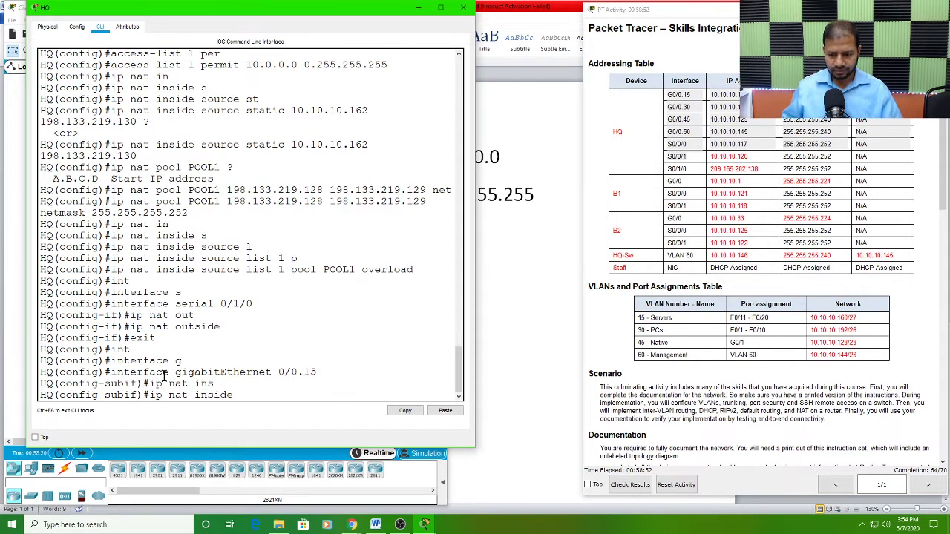
{"action": "key", "text": "Return"}
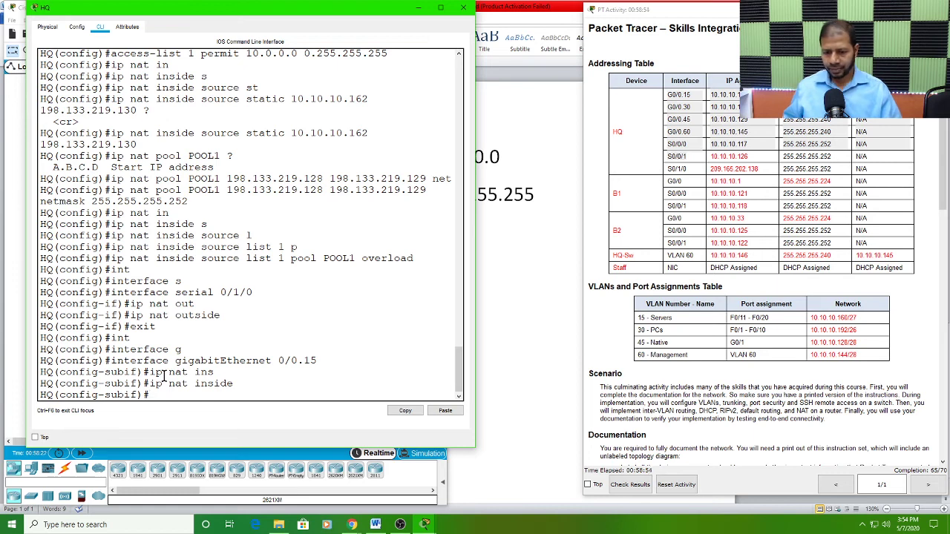
{"action": "type", "text": "exit"}
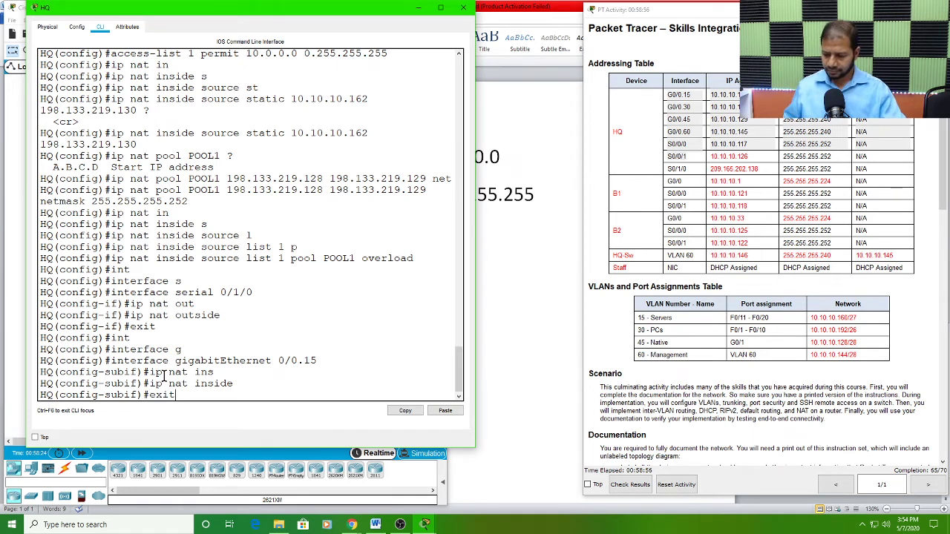
{"action": "key", "text": "Return"}
Step: Enter configuration of subinterface gigabitEthernet 0/0.30 on the HQ router
{"action": "type", "text": "in"}
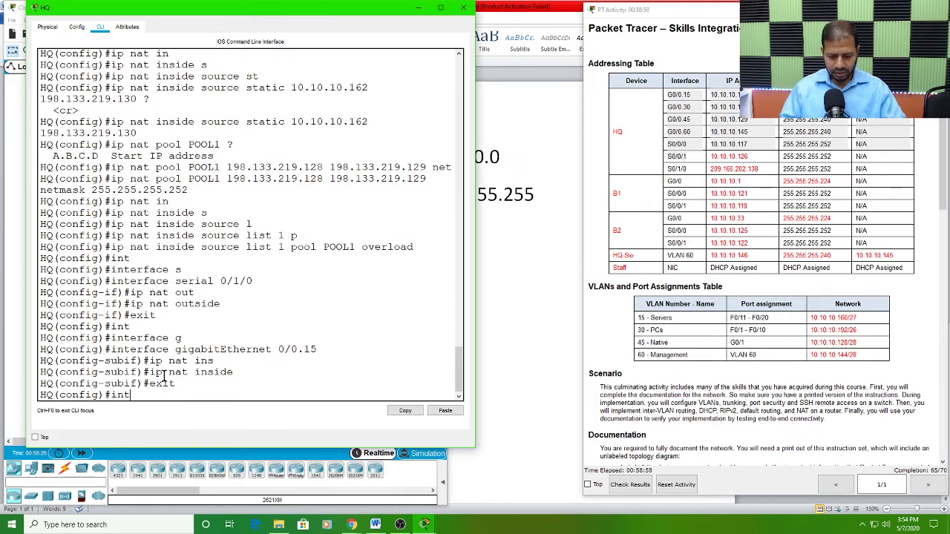
{"action": "type", "text": "t"}
{"action": "key", "text": "Tab"}
{"action": "type", "text": "g"}
{"action": "key", "text": "Tab"}
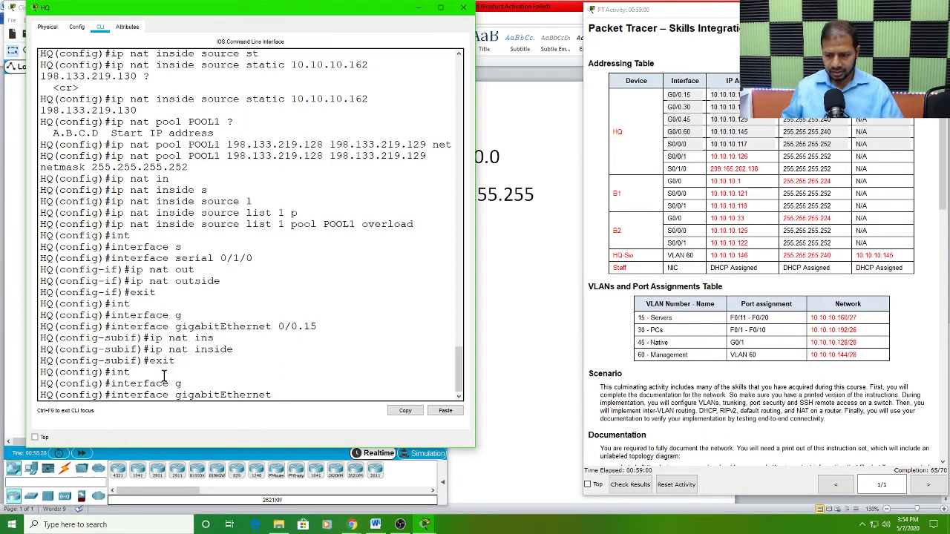
{"action": "type", "text": "0/0"}
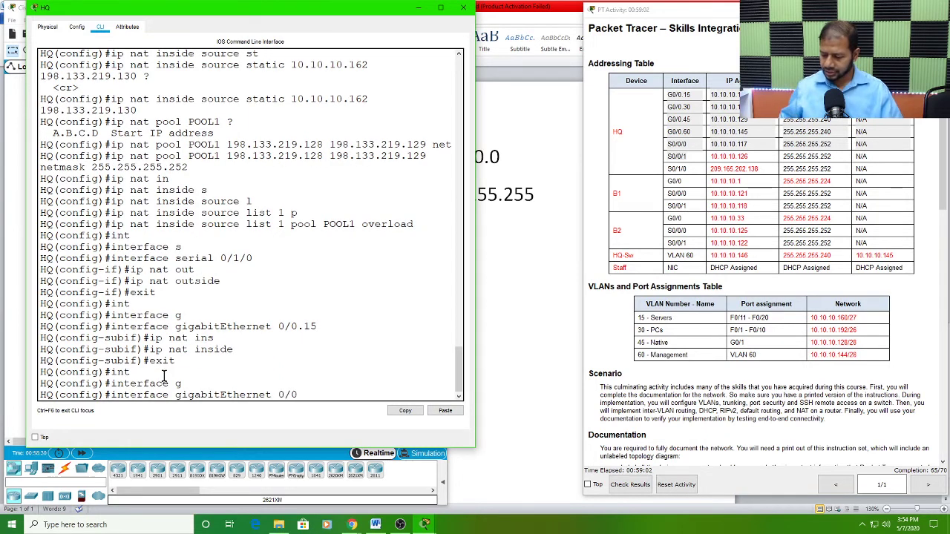
{"action": "type", "text": ".30"}
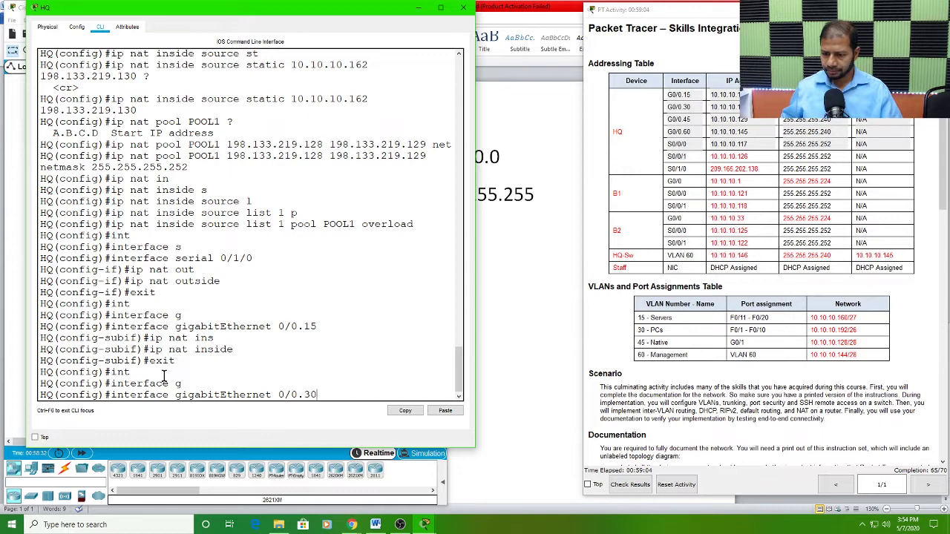
{"action": "key", "text": "Return"}
Step: Apply ip nat inside to subinterface gigabitEthernet 0/0.30 and exit to global configuration
{"action": "type", "text": "ig-subif)#i"}
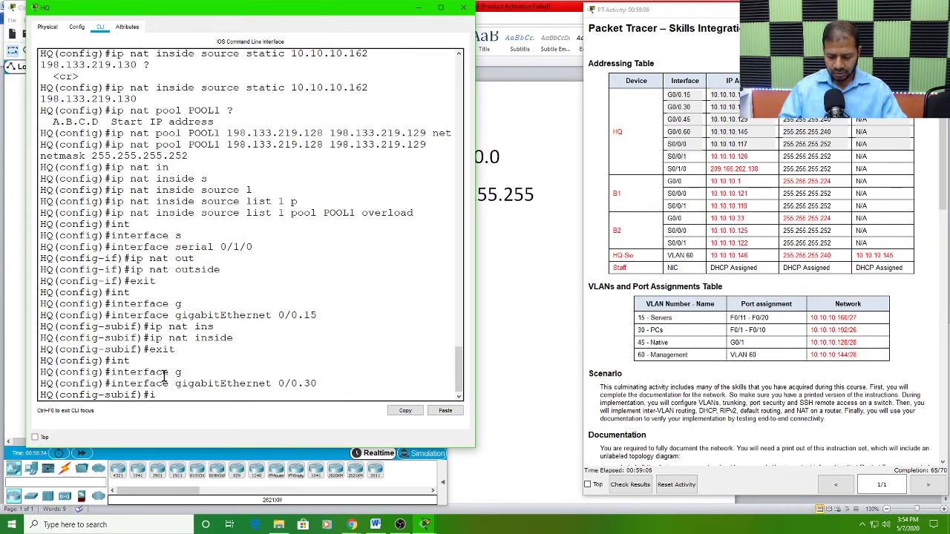
{"action": "type", "text": "p "}
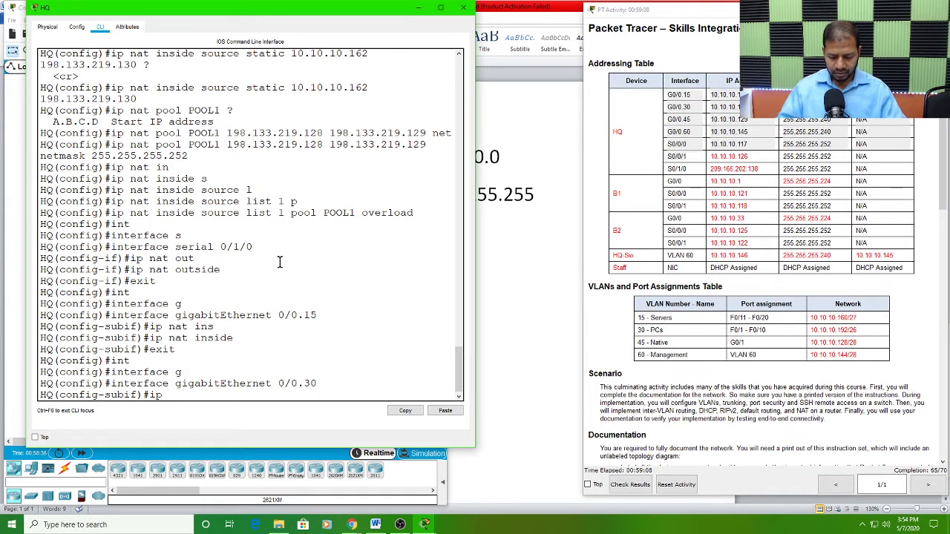
{"action": "type", "text": "nat in"}
{"action": "key", "text": "Tab"}
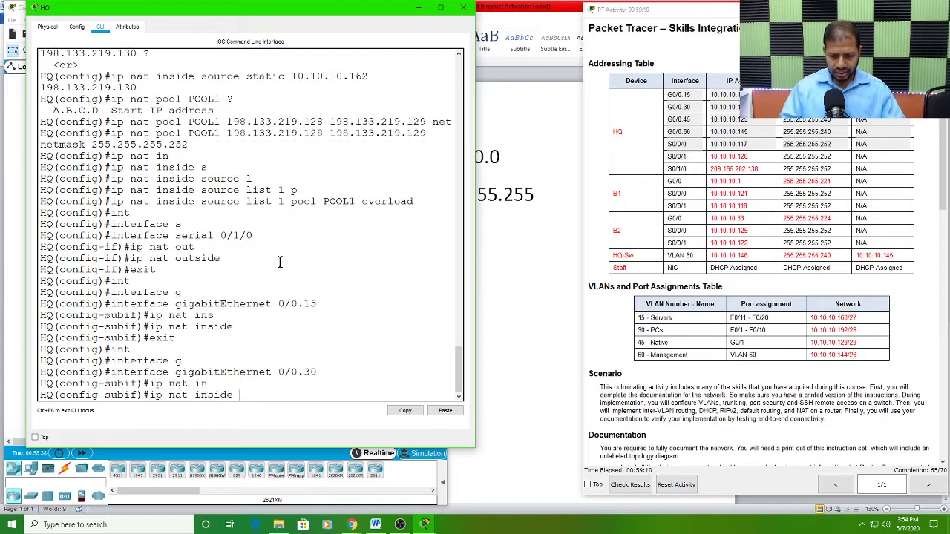
{"action": "key", "text": "Return"}
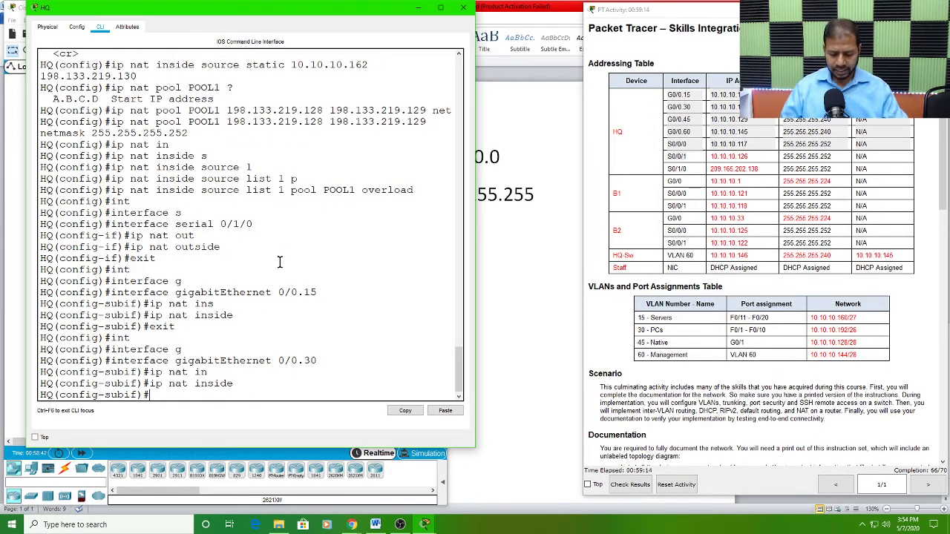
{"action": "type", "text": "exit"}
{"action": "key", "text": "Return"}
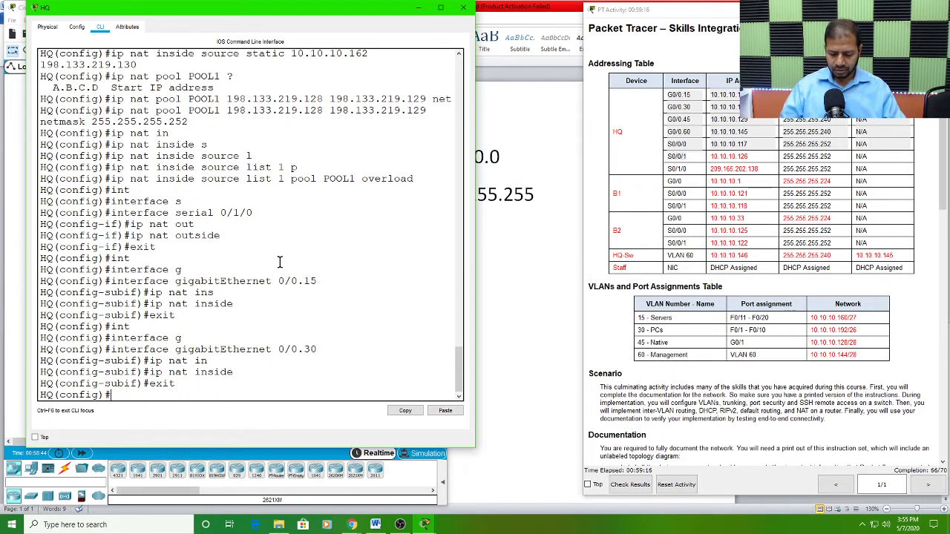
Step: Enter configuration of subinterface gigabitEthernet 0/0.45 on the HQ router
{"action": "type", "text": "int"}
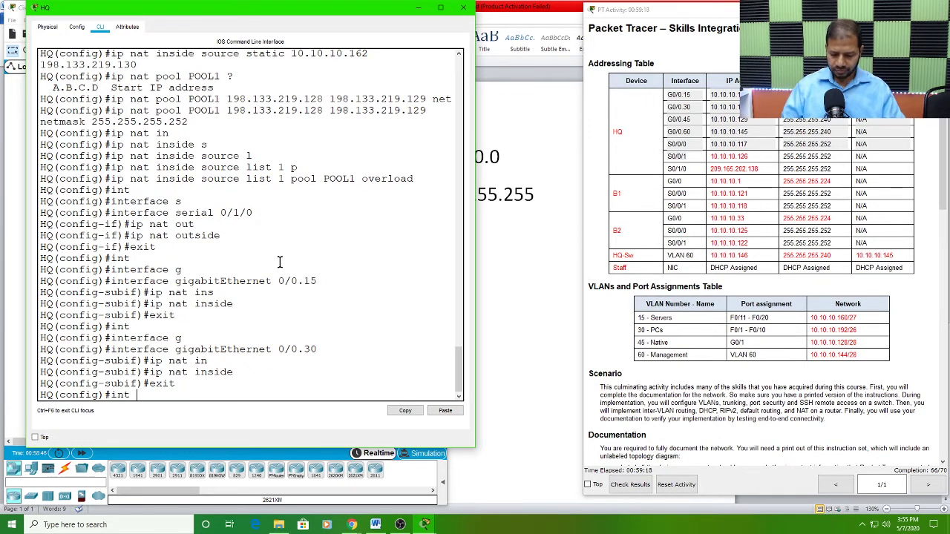
{"action": "key", "text": "Tab"}
{"action": "type", "text": "g"}
{"action": "key", "text": "Tab"}
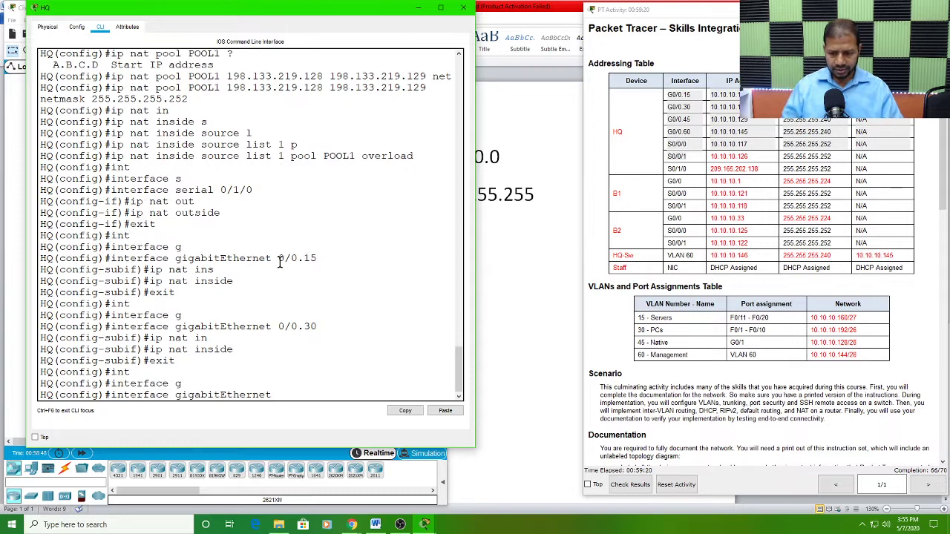
{"action": "type", "text": "0/0"}
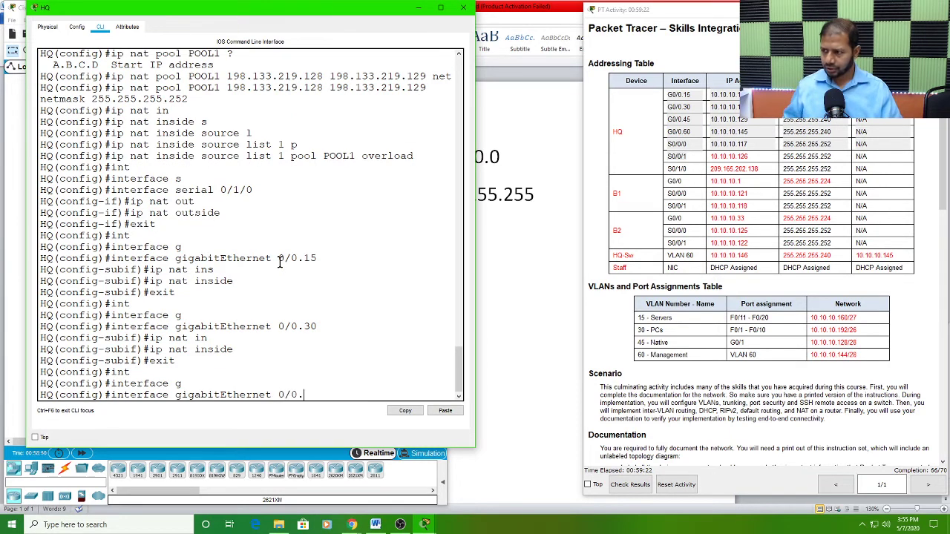
{"action": "type", "text": ".45"}
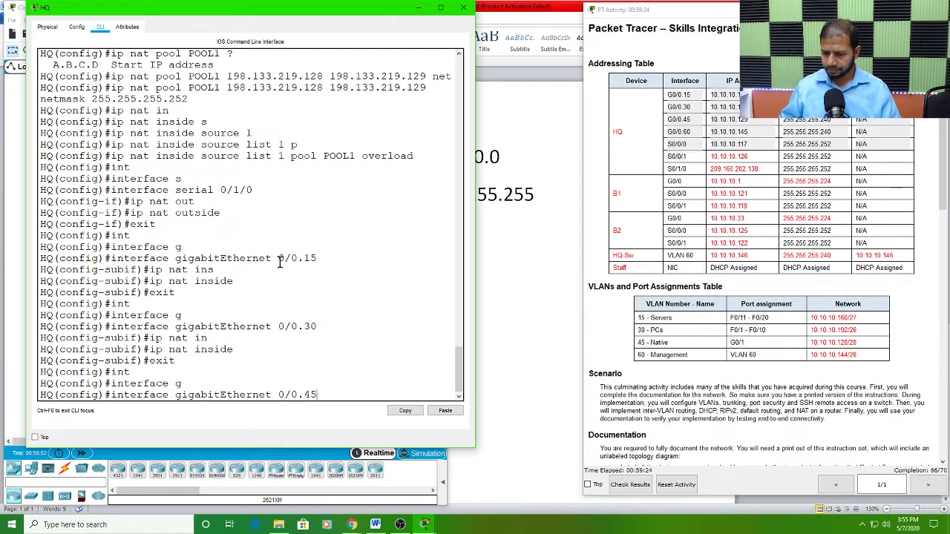
{"action": "key", "text": "Return"}
Step: Apply ip nat inside to subinterface gigabitEthernet 0/0.45 and exit to global configuration
{"action": "type", "text": "ip "}
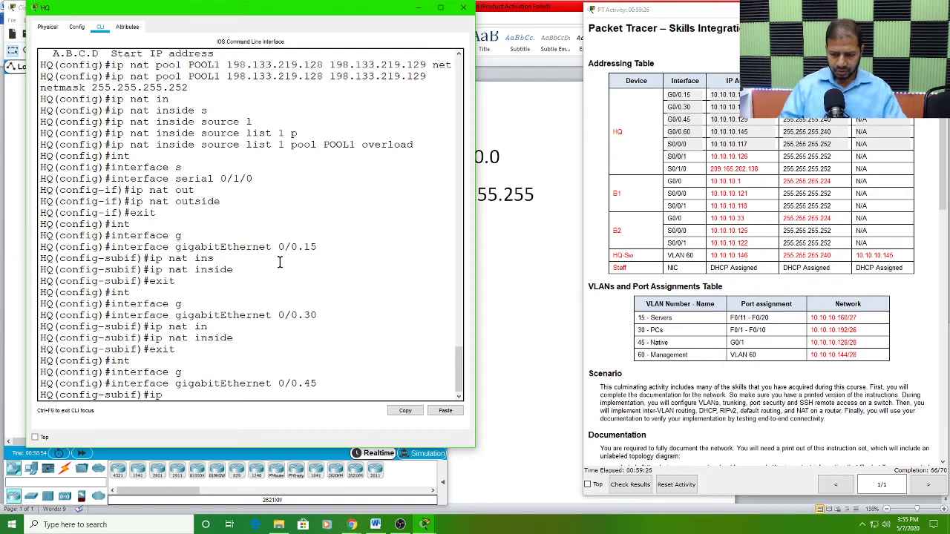
{"action": "type", "text": "nat i"}
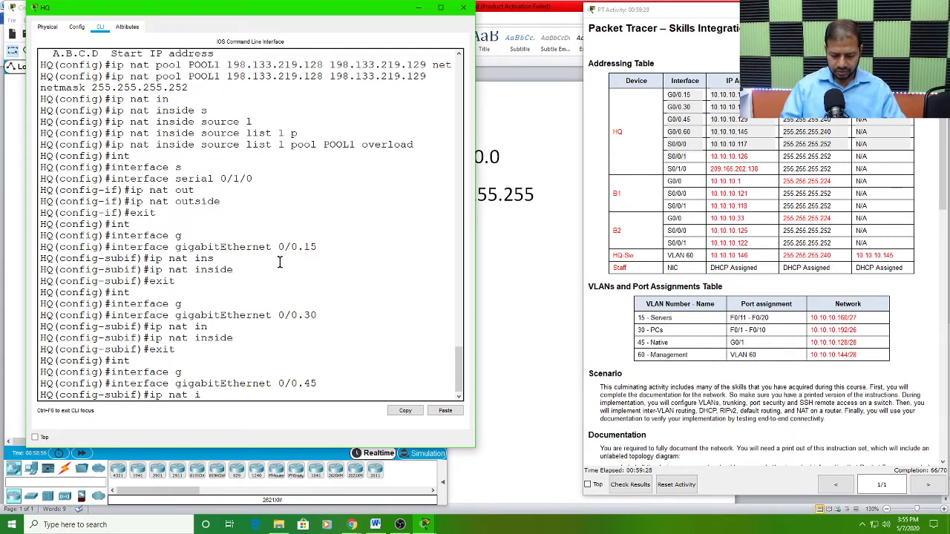
{"action": "type", "text": "ns"}
{"action": "key", "text": "Tab"}
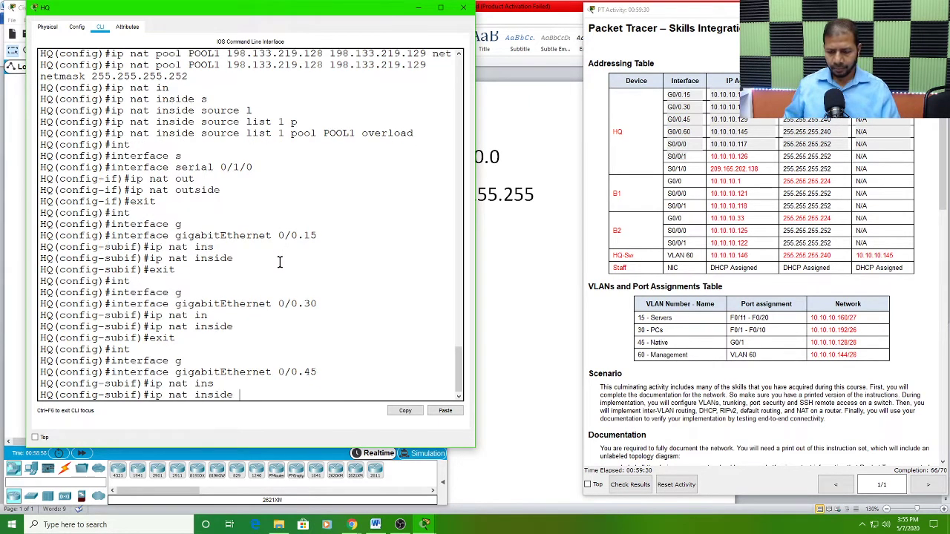
{"action": "key", "text": "Return"}
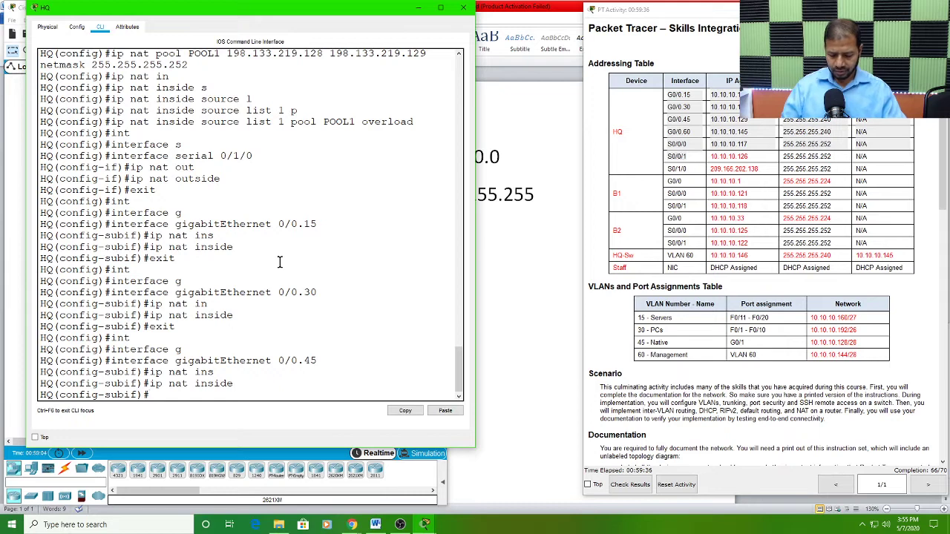
{"action": "key", "text": "Tab"}
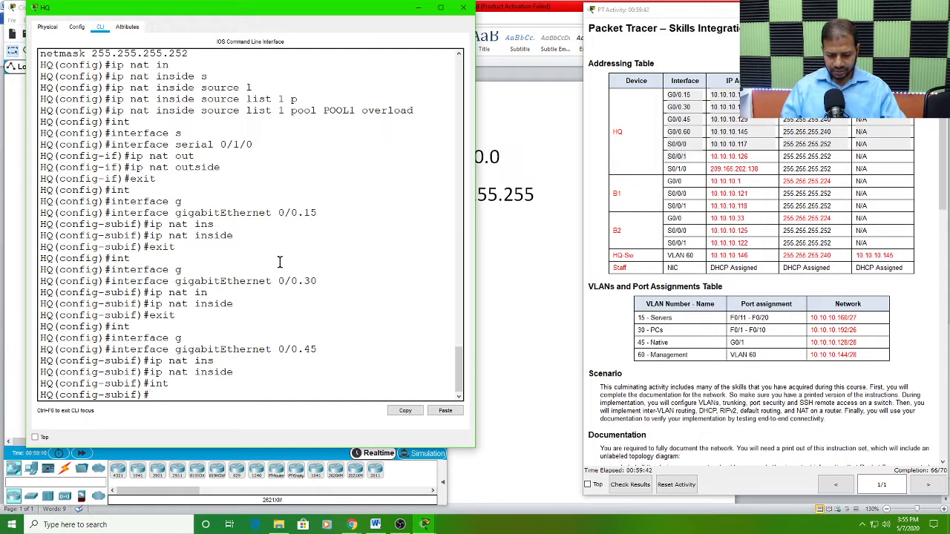
{"action": "key", "text": "Return"}
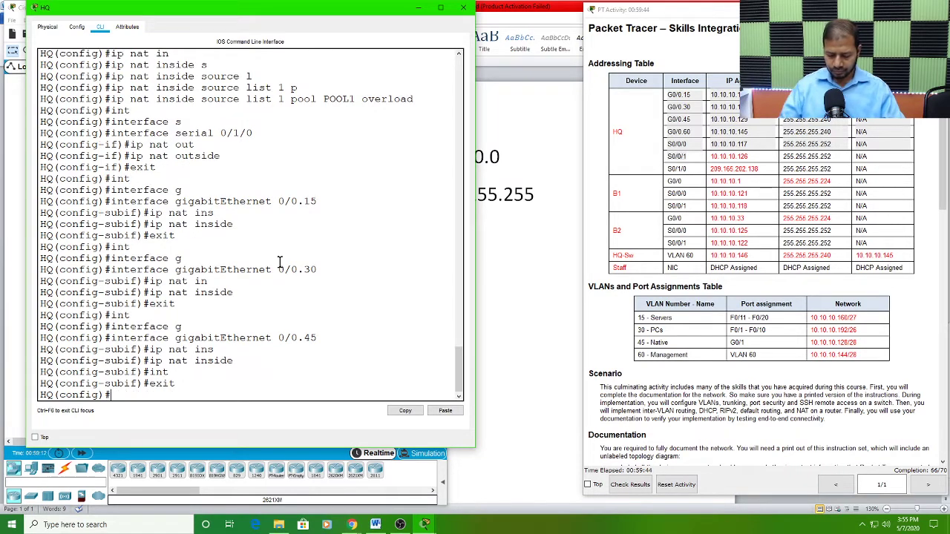
Step: Enter configuration of subinterface gigabitEthernet 0/0.60 on the HQ router
{"action": "type", "text": "int"}
{"action": "key", "text": "Tab"}
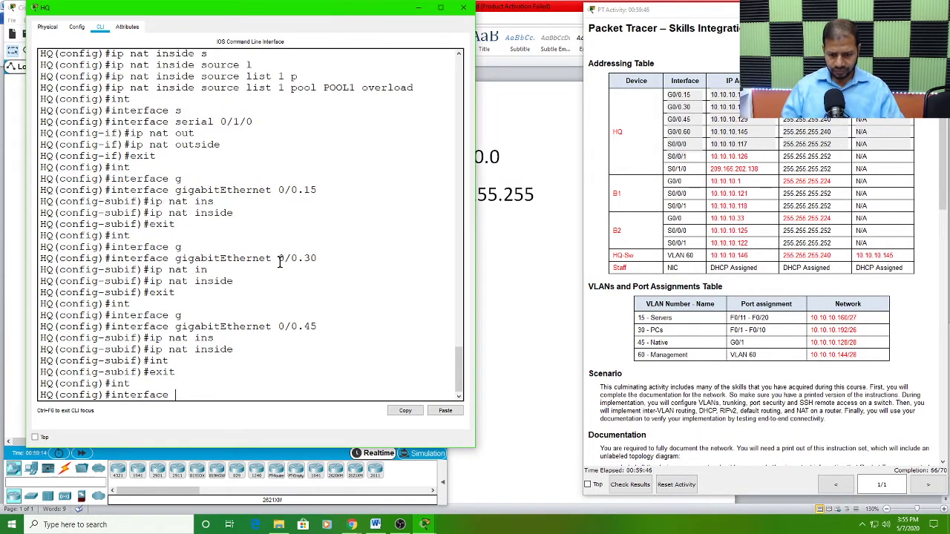
{"action": "type", "text": "g"}
{"action": "key", "text": "Tab"}
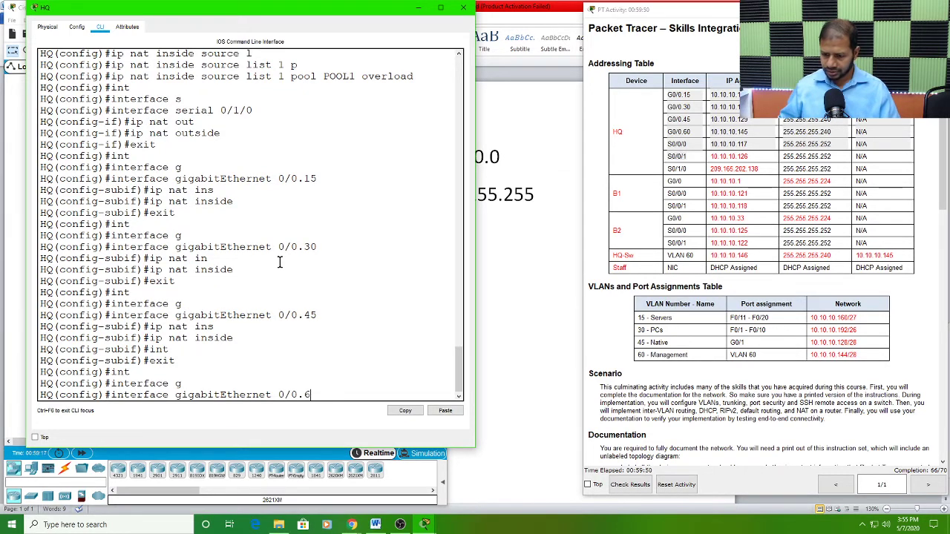
{"action": "type", "text": "0/0.60"}
{"action": "key", "text": "Return"}
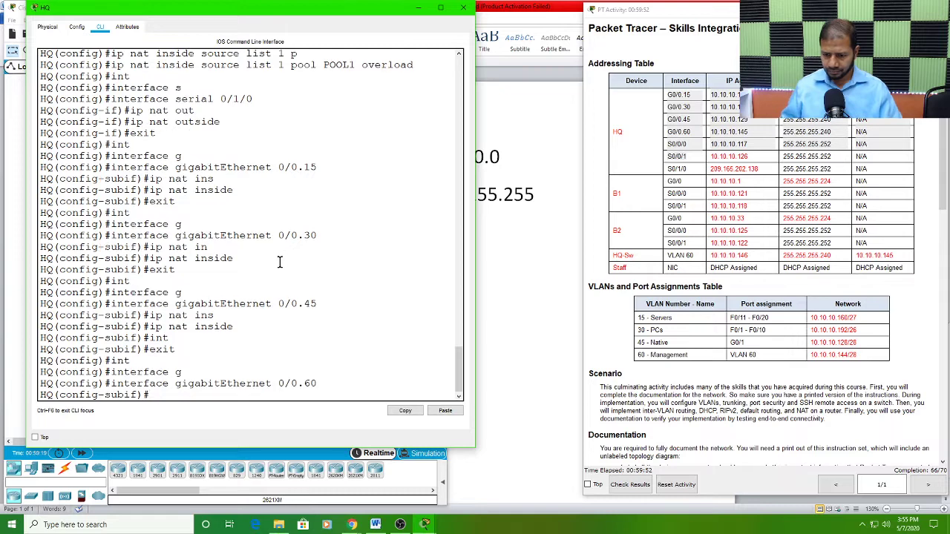
Step: Apply ip nat inside to subinterface gigabitEthernet 0/0.60 and exit to global configuration
{"action": "type", "text": "ip na"}
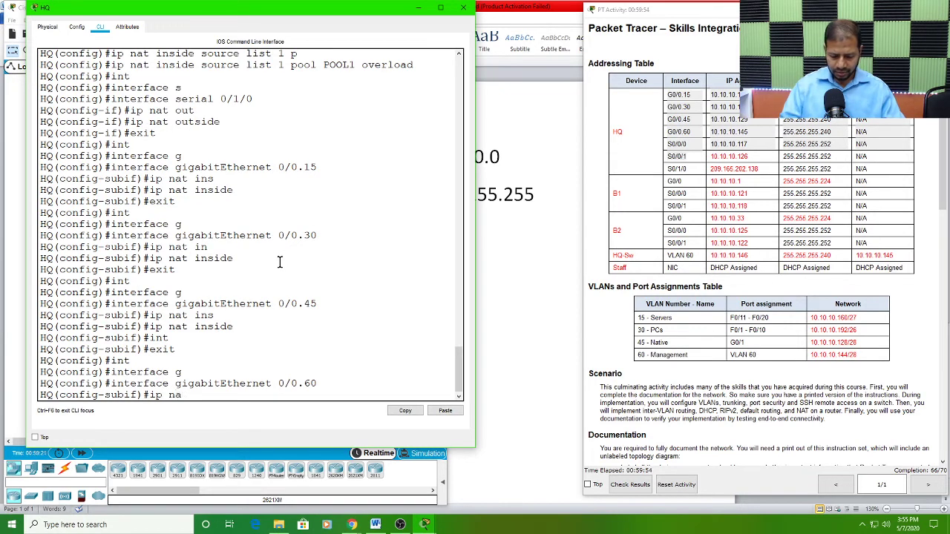
{"action": "type", "text": "t ins"}
{"action": "key", "text": "Tab"}
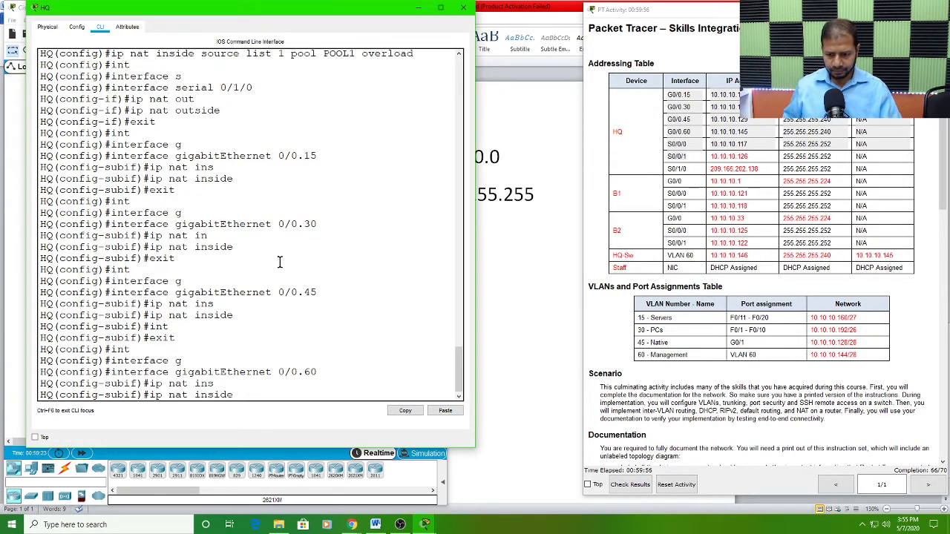
{"action": "key", "text": "Return"}
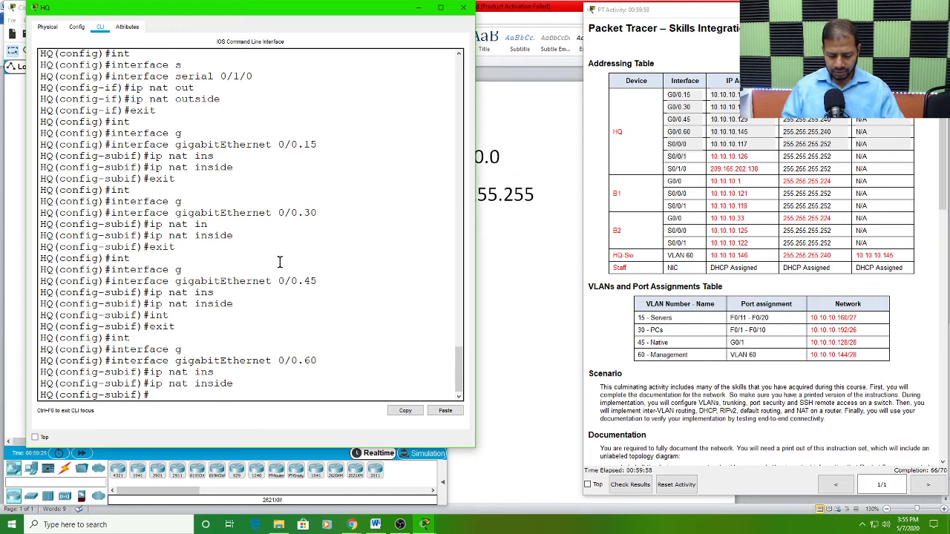
{"action": "type", "text": "exit"}
{"action": "key", "text": "Return"}
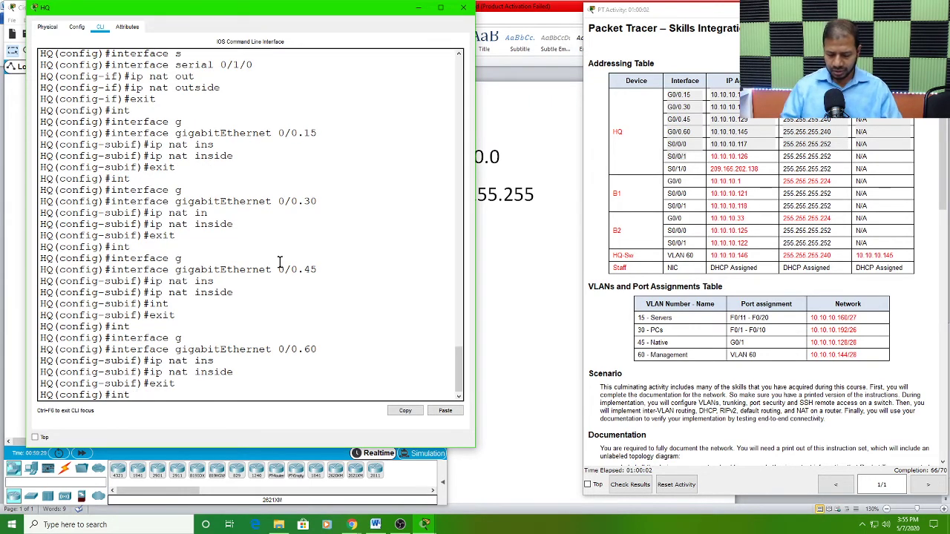
Step: Enter configuration of interface serial 0/0/0 on the HQ router
{"action": "type", "text": "int"}
{"action": "key", "text": "Tab"}
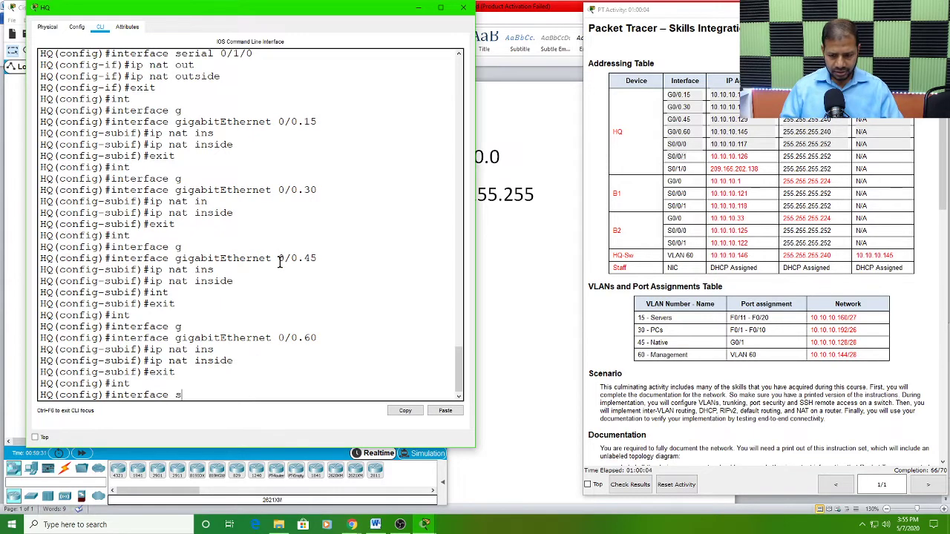
{"action": "type", "text": "s"}
{"action": "key", "text": "Tab"}
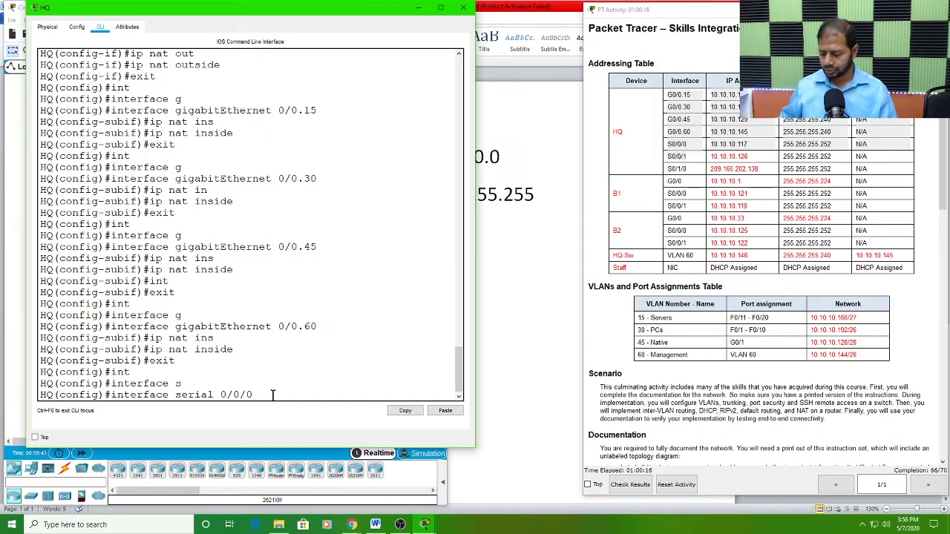
{"action": "key", "text": "Return"}
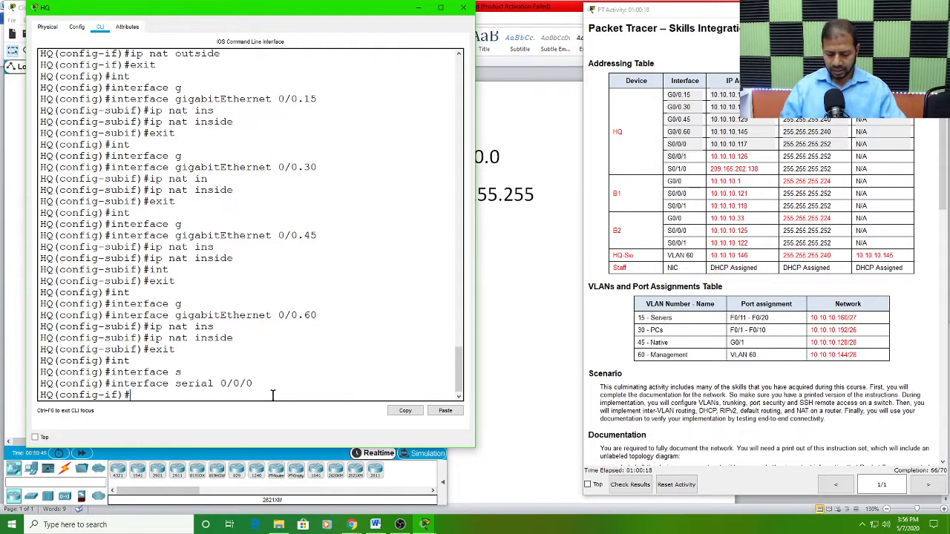
Step: Apply ip nat inside to interface serial 0/0/0 and exit to global configuration
{"action": "type", "text": "ip nat"}
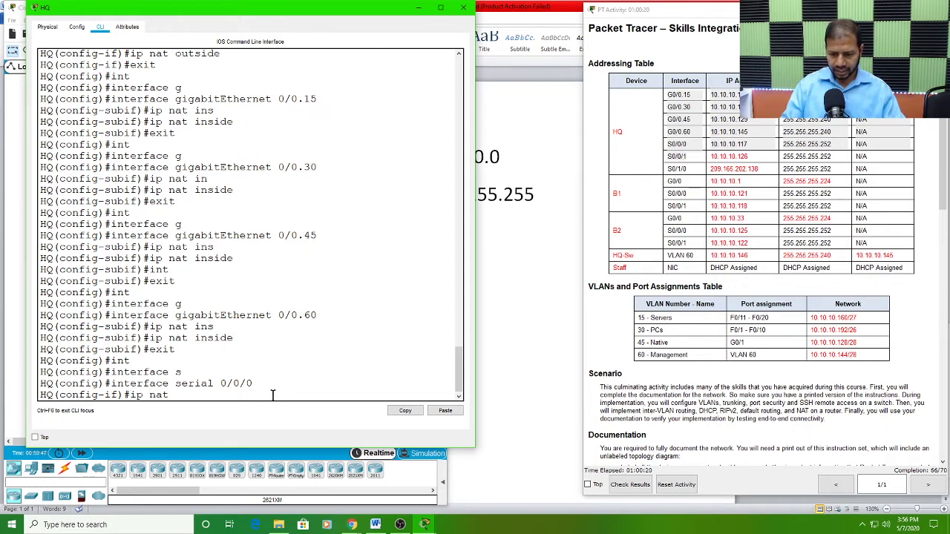
{"action": "type", "text": " in"}
{"action": "key", "text": "Tab"}
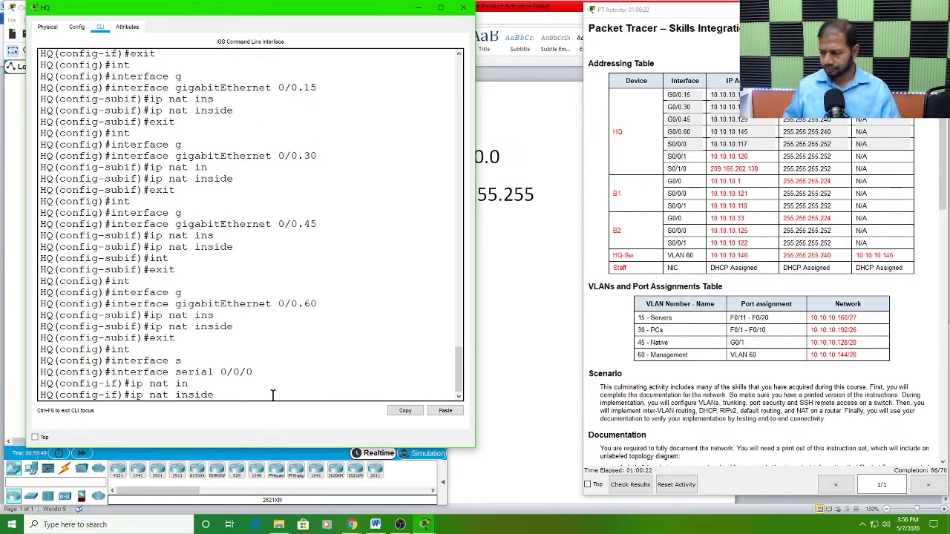
{"action": "key", "text": "Return"}
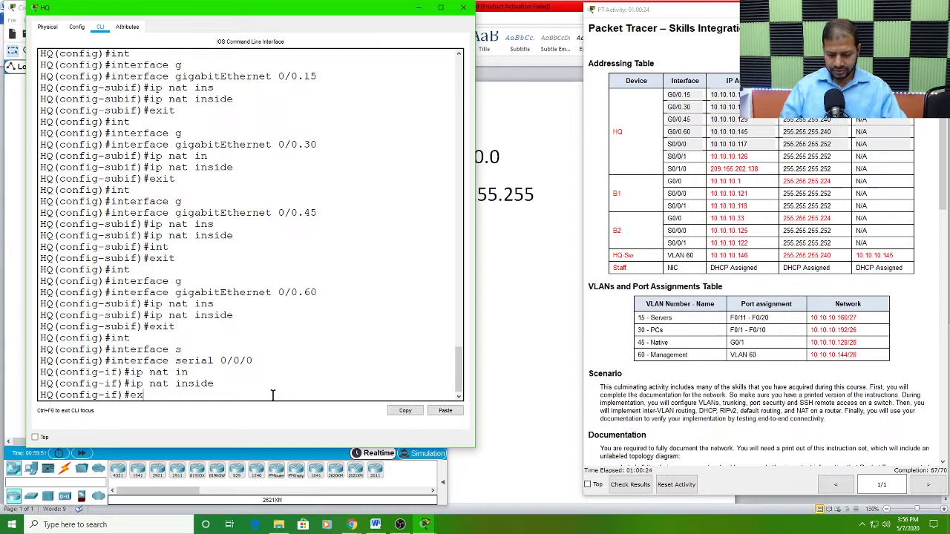
{"action": "key", "text": "Return"}
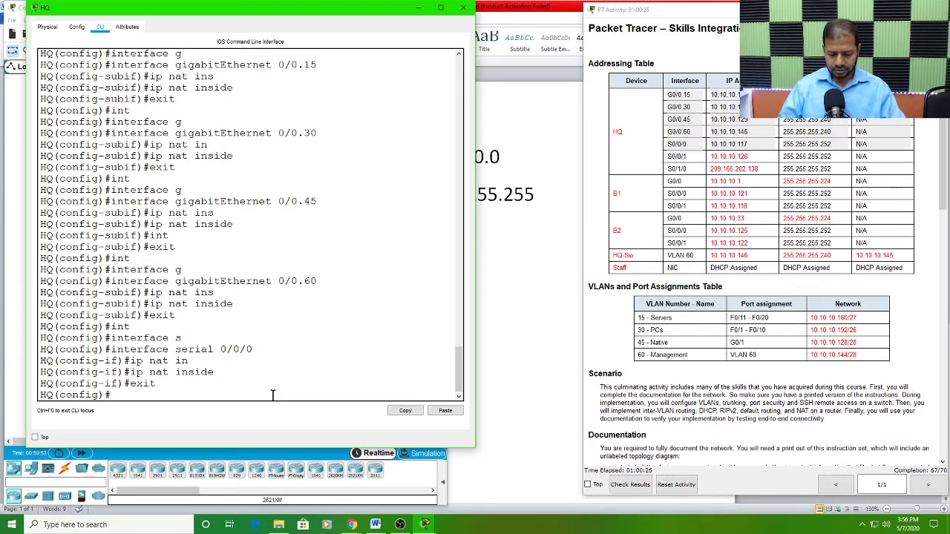
Step: Enter configuration of interface serial 0/0/1 on the HQ router
{"action": "type", "text": "int"}
{"action": "key", "text": "Tab"}
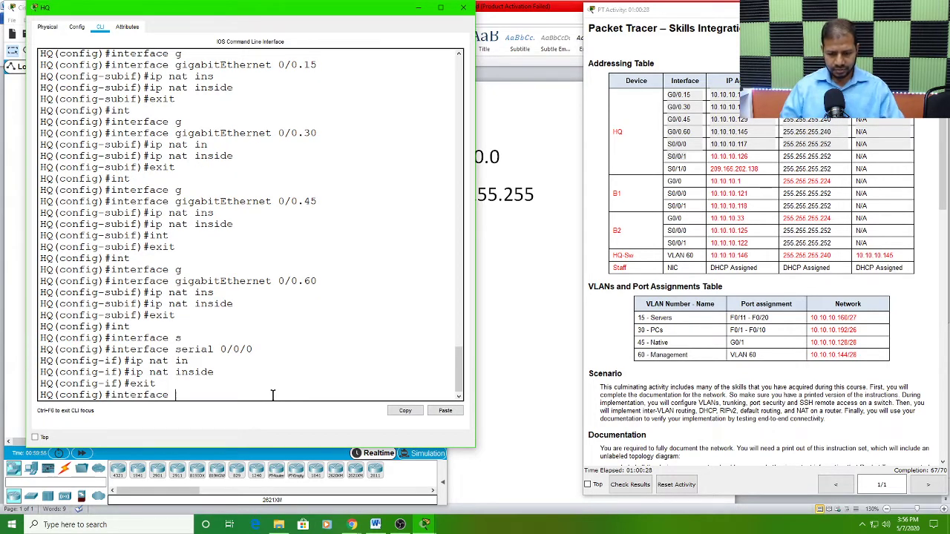
{"action": "type", "text": "s"}
{"action": "key", "text": "Tab"}
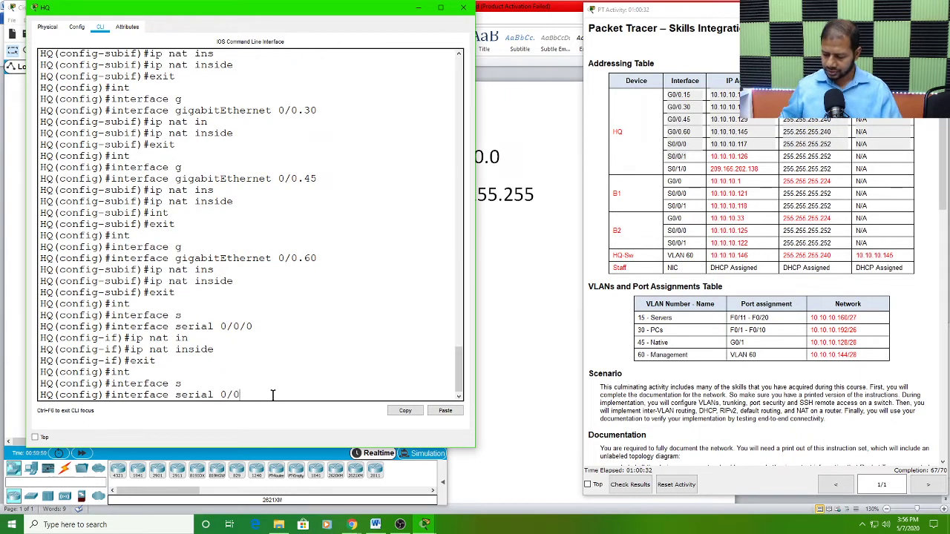
{"action": "type", "text": "0/0/1"}
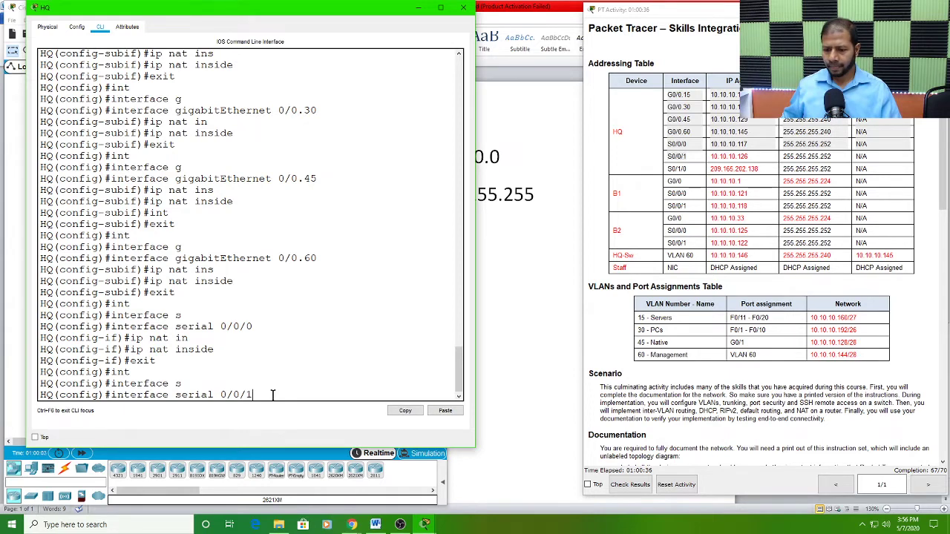
{"action": "key", "text": "Return"}
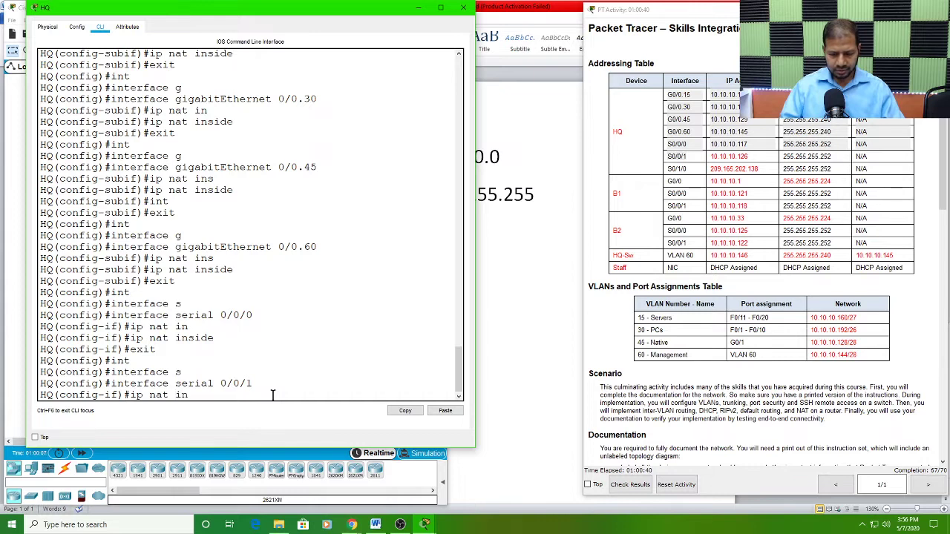
Step: Apply ip nat inside to interface serial 0/0/1
{"action": "type", "text": "ip nat in"}
{"action": "key", "text": "Tab"}
{"action": "key", "text": "Return"}
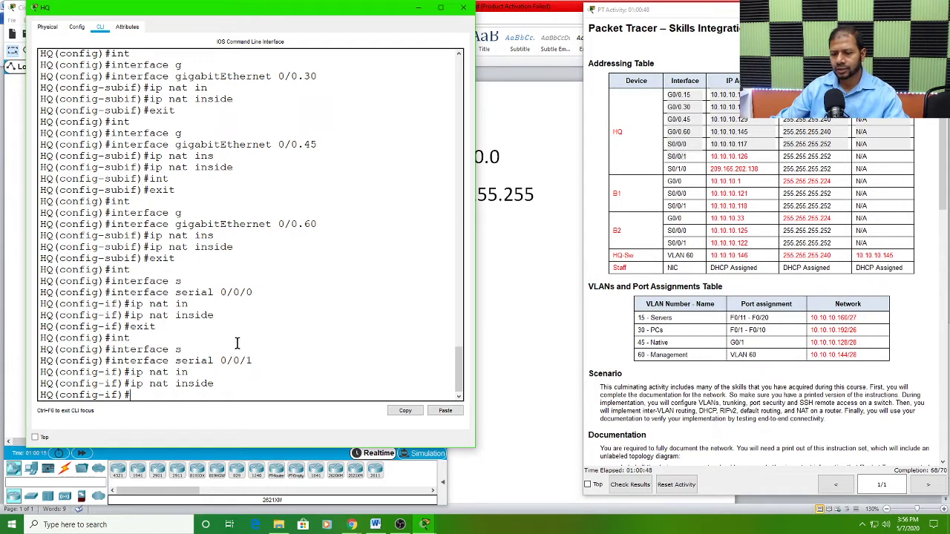
Step: Review the ip nat outside and ip nat inside commands entered for the HQ interfaces against the Addressing Table
{"action": "scroll", "coordinate": [215, 370], "scroll_direction": "up", "scroll_amount": 2}
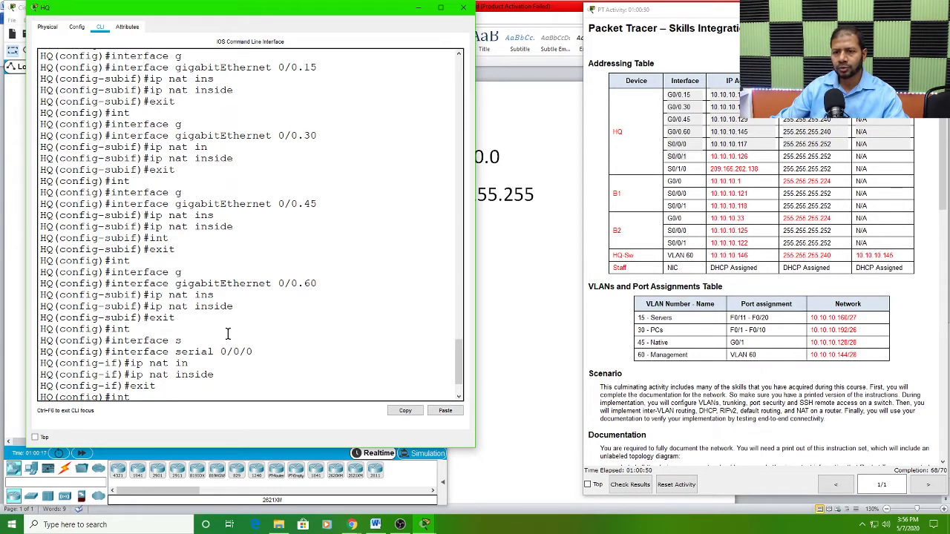
{"action": "scroll", "coordinate": [228, 334], "scroll_direction": "up", "scroll_amount": 5}
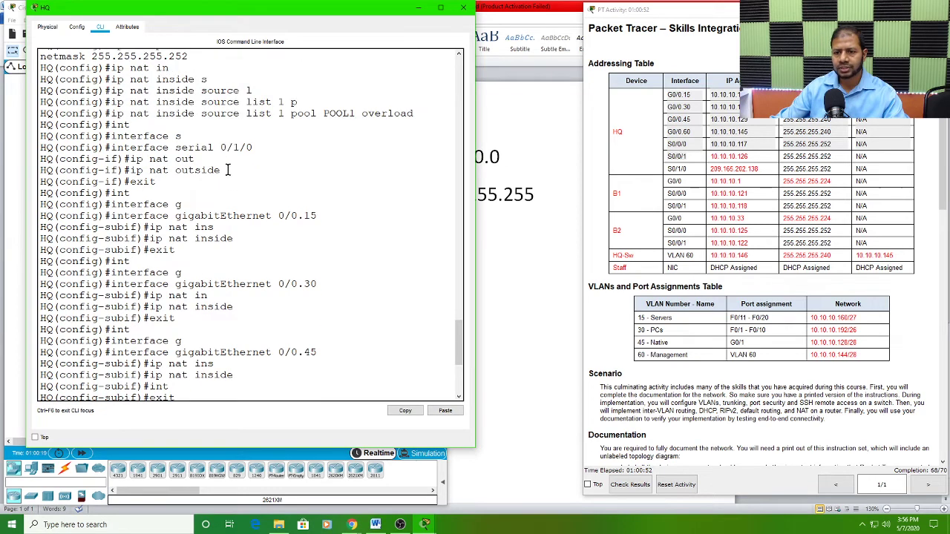
{"action": "left_click_drag", "start_coordinate": [224, 170], "coordinate": [135, 169]}
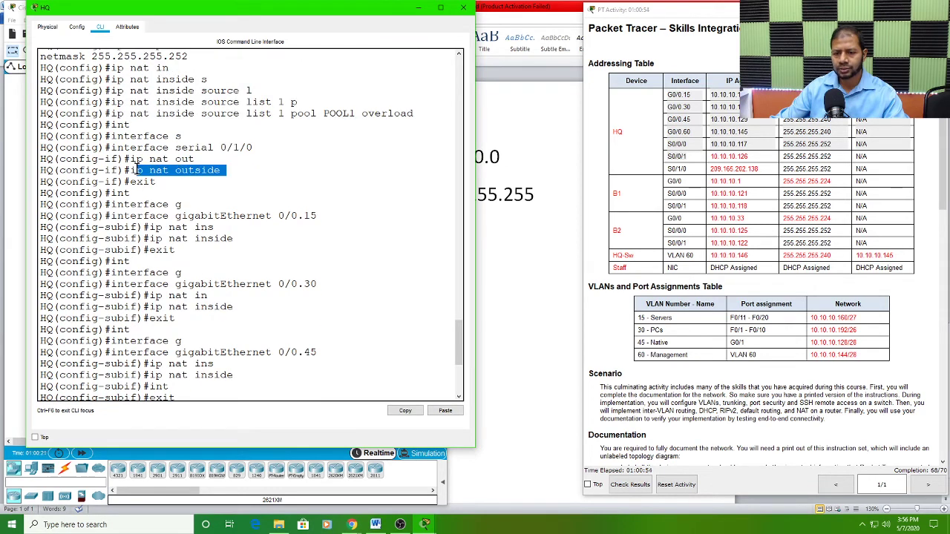
{"action": "left_click_drag", "start_coordinate": [219, 150], "coordinate": [131, 171]}
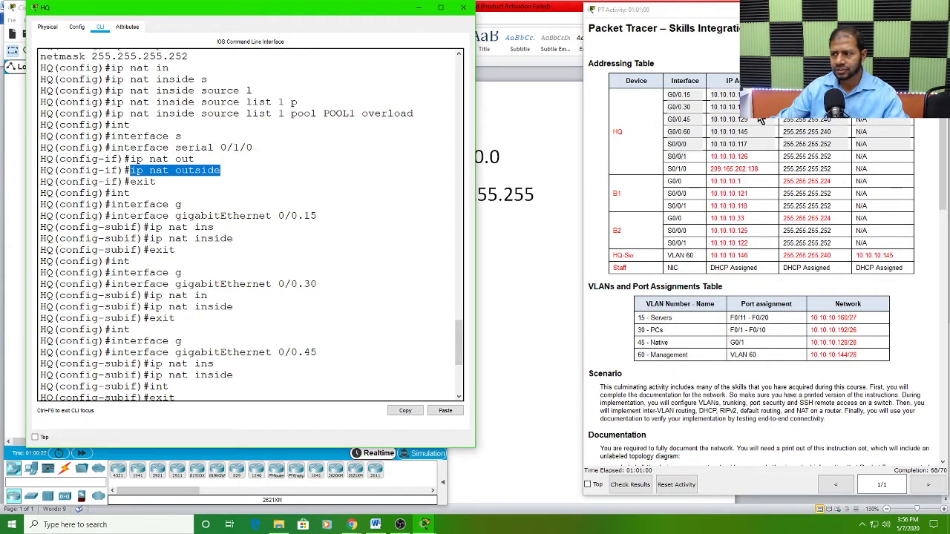
{"action": "left_click", "coordinate": [684, 133]}
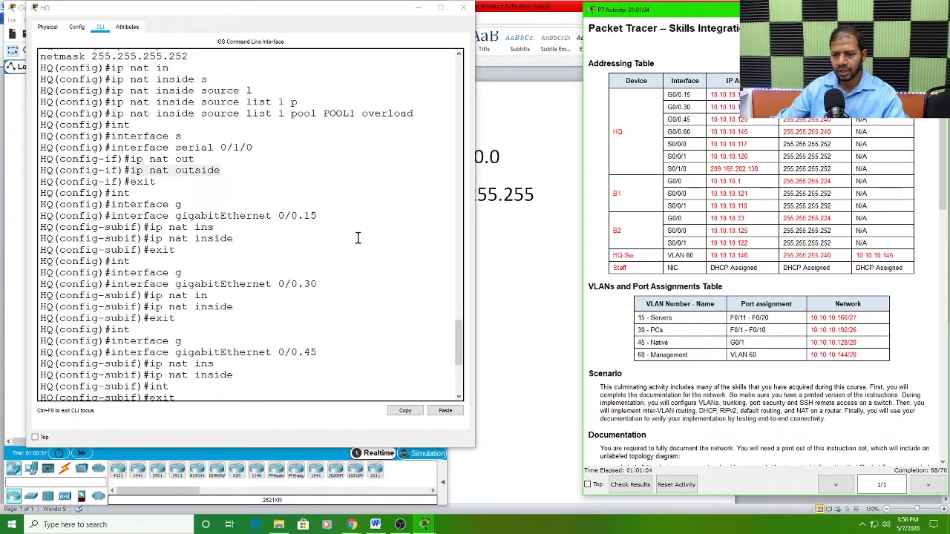
{"action": "scroll", "coordinate": [290, 303], "scroll_direction": "down", "scroll_amount": 3}
{"action": "left_click_drag", "start_coordinate": [237, 288], "coordinate": [152, 289]}
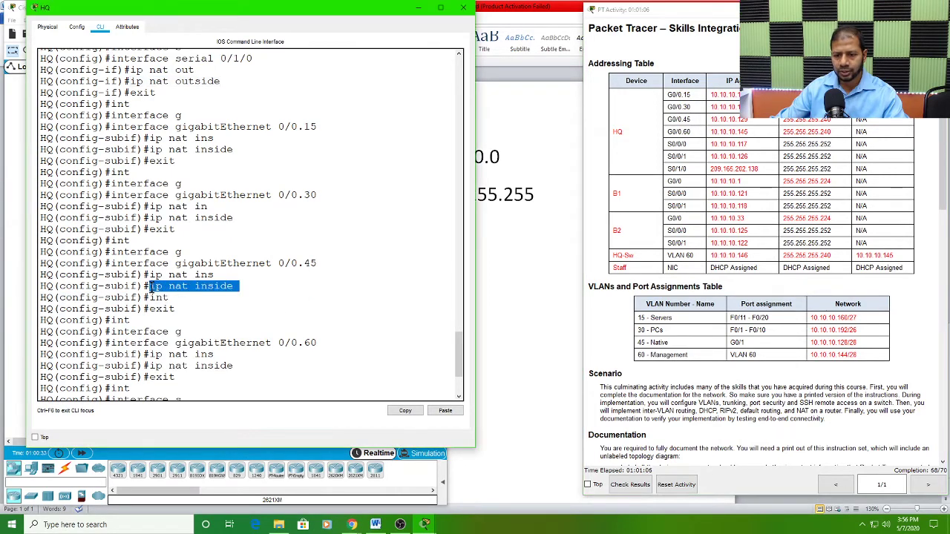
Step: Review the ip nat inside commands entered on HQ for gigabitEthernet 0/0.60, serial 0/0/0 and serial 0/0/1
{"action": "left_click_drag", "start_coordinate": [236, 365], "coordinate": [157, 363]}
{"action": "scroll", "coordinate": [248, 333], "scroll_direction": "down", "scroll_amount": 4}
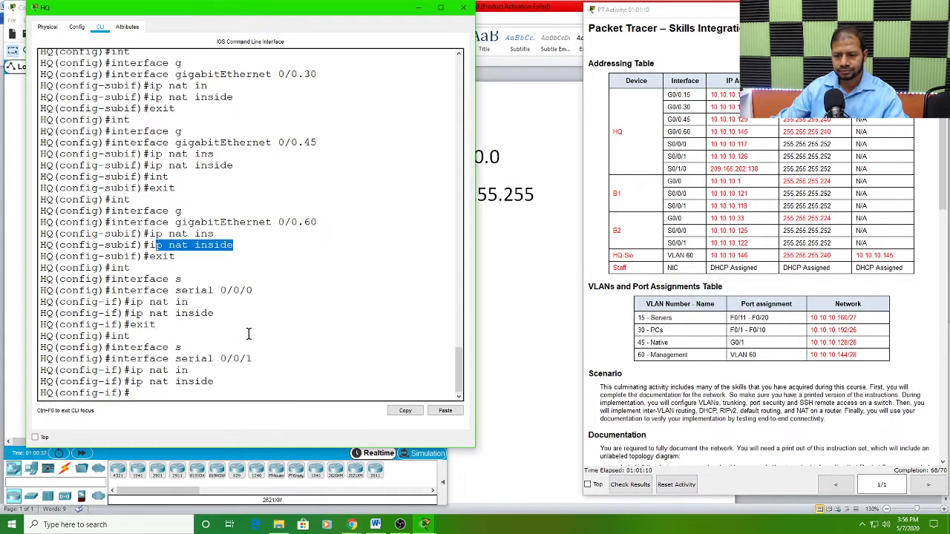
{"action": "left_click", "coordinate": [159, 390]}
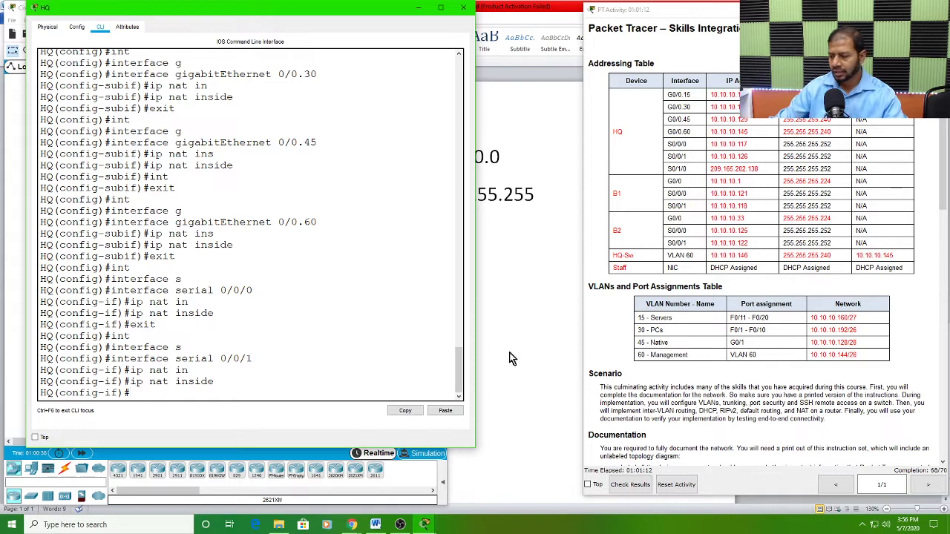
Step: Read the activity instructions on activating NAT on the appropriate interfaces and verifying Staff's addressing from HQ
{"action": "scroll", "coordinate": [719, 378], "scroll_direction": "down", "scroll_amount": 10}
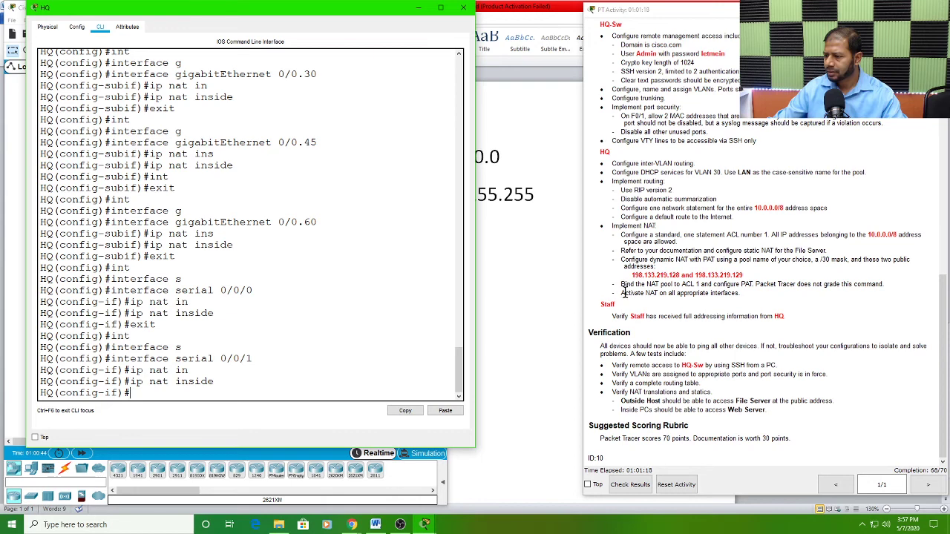
{"action": "left_click_drag", "start_coordinate": [624, 293], "coordinate": [733, 296]}
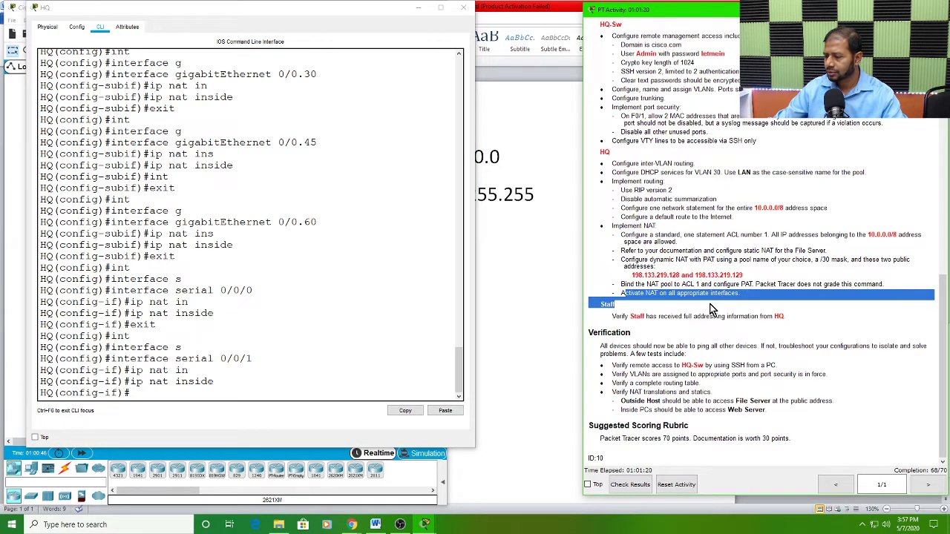
{"action": "left_click", "coordinate": [628, 306]}
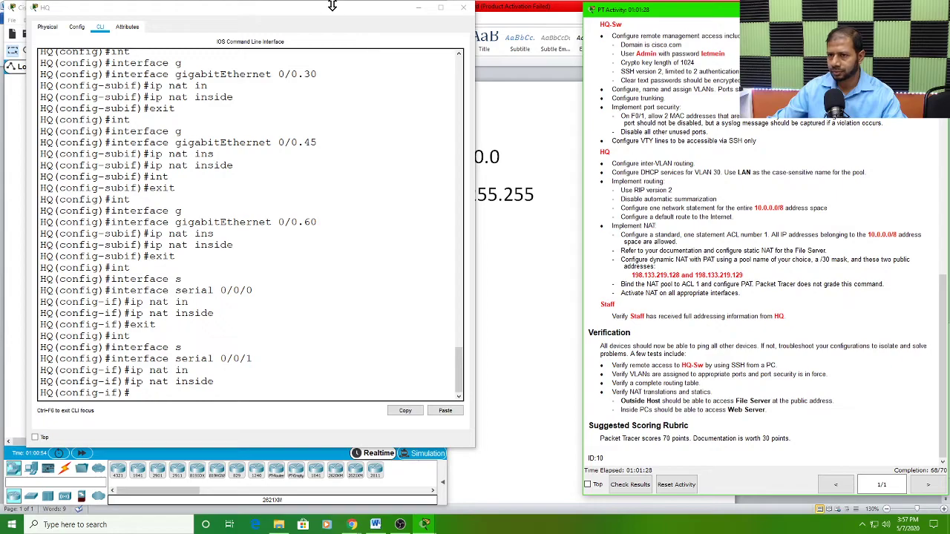
Step: Move the HQ window off the topology and open the IP Configuration of the Staff PC
{"action": "left_click_drag", "start_coordinate": [332, 6], "coordinate": [691, 37]}
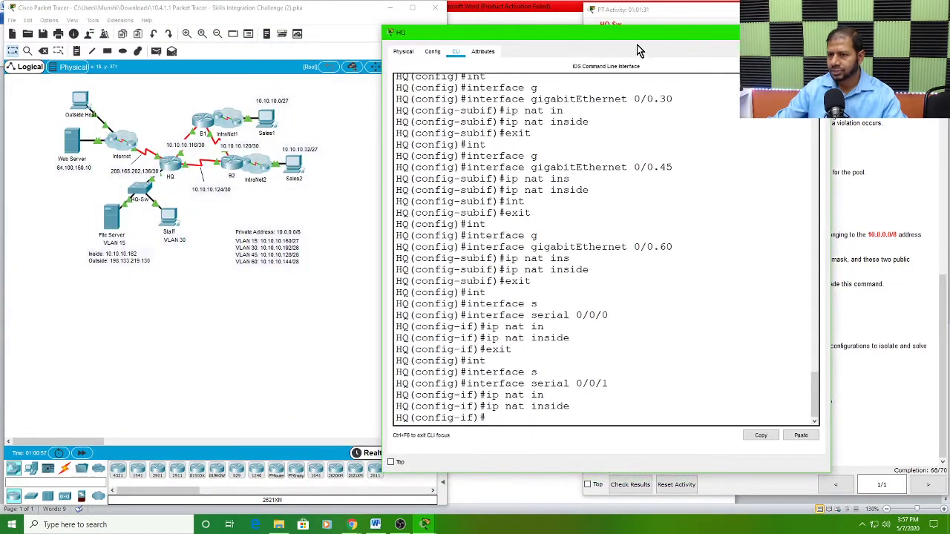
{"action": "left_click", "coordinate": [189, 276]}
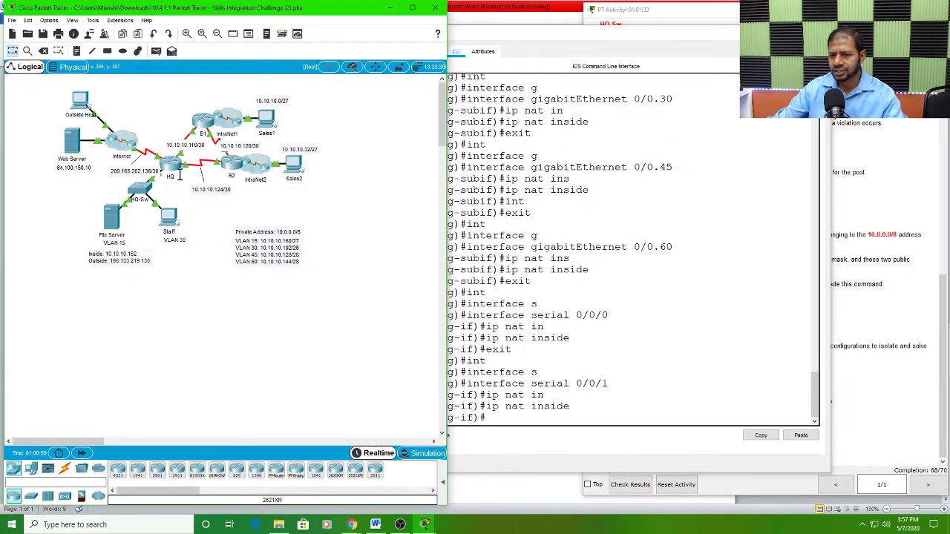
{"action": "left_click", "coordinate": [536, 36]}
{"action": "left_click_drag", "start_coordinate": [537, 36], "coordinate": [608, 32]}
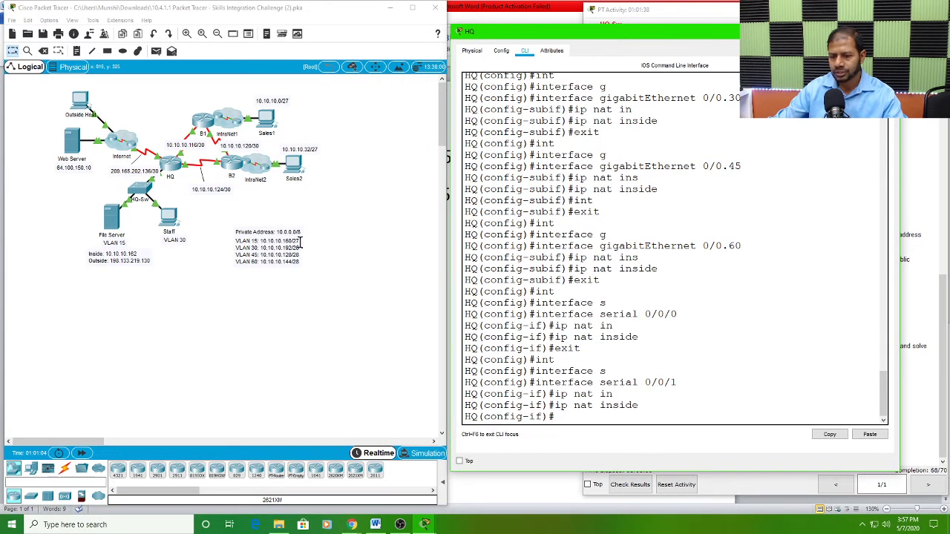
{"action": "left_click", "coordinate": [201, 286]}
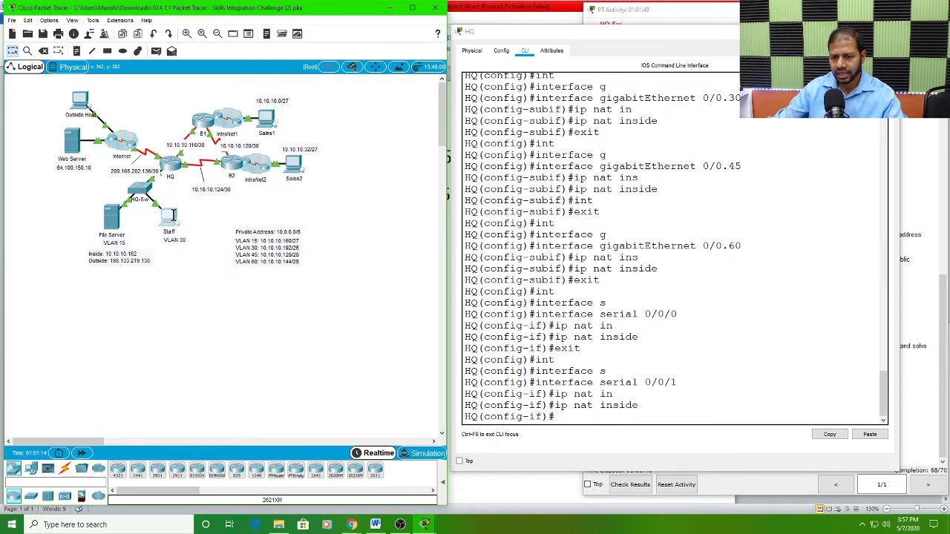
{"action": "left_click", "coordinate": [168, 216]}
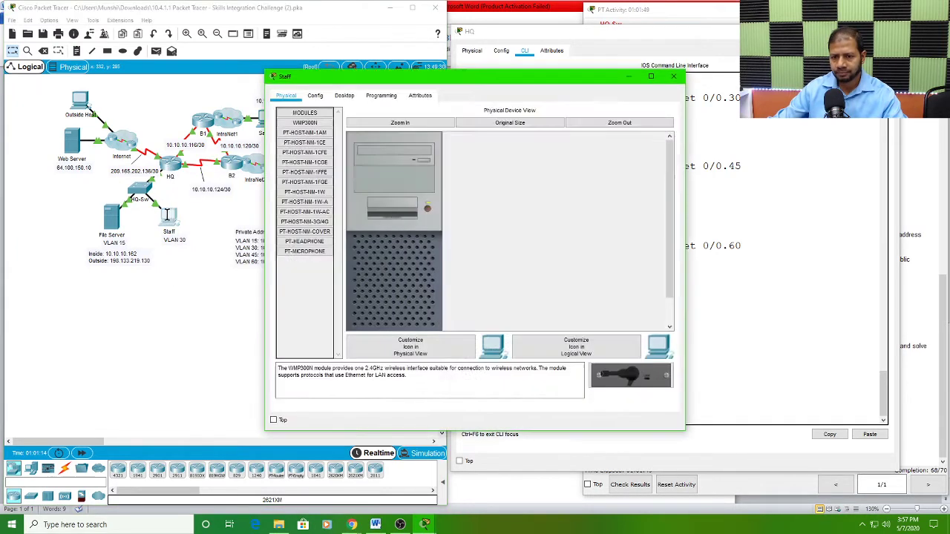
{"action": "left_click", "coordinate": [345, 96]}
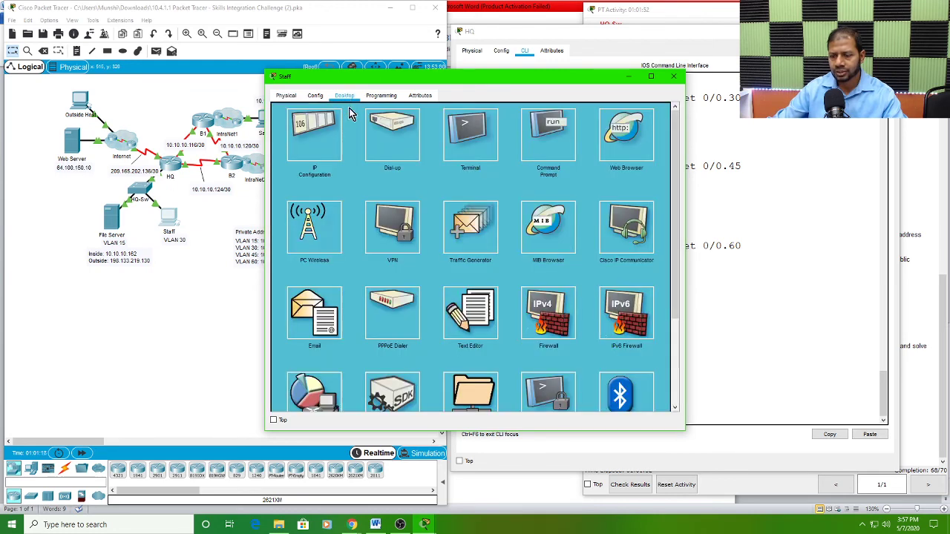
{"action": "left_click", "coordinate": [313, 141]}
{"action": "left_click_drag", "start_coordinate": [394, 75], "coordinate": [482, 54]}
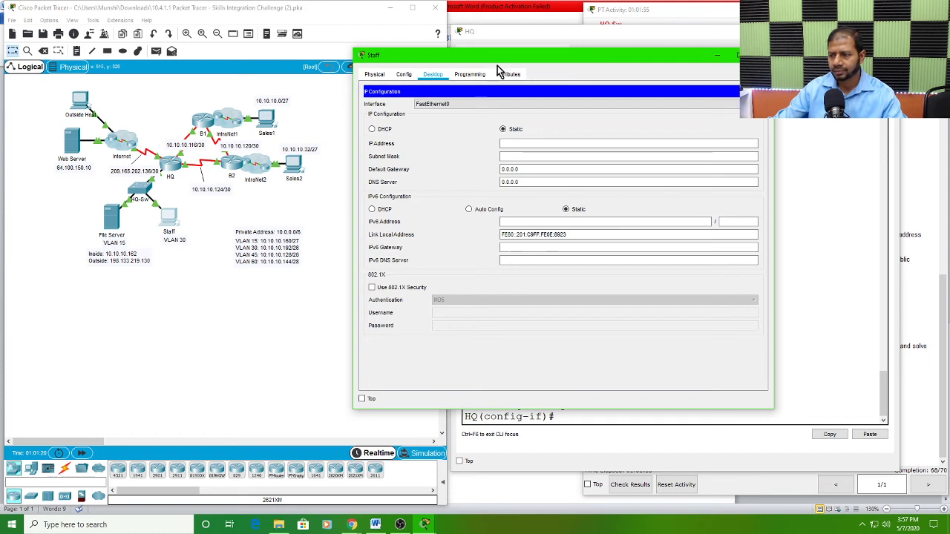
Step: Switch the Staff PC's IPv4 configuration to DHCP and close its window once the address is obtained
{"action": "left_click", "coordinate": [507, 144]}
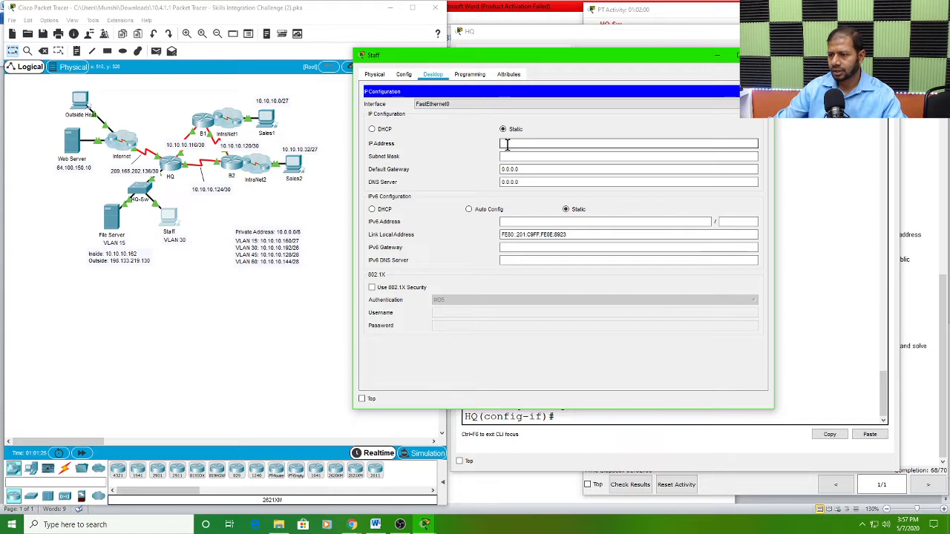
{"action": "left_click", "coordinate": [510, 133]}
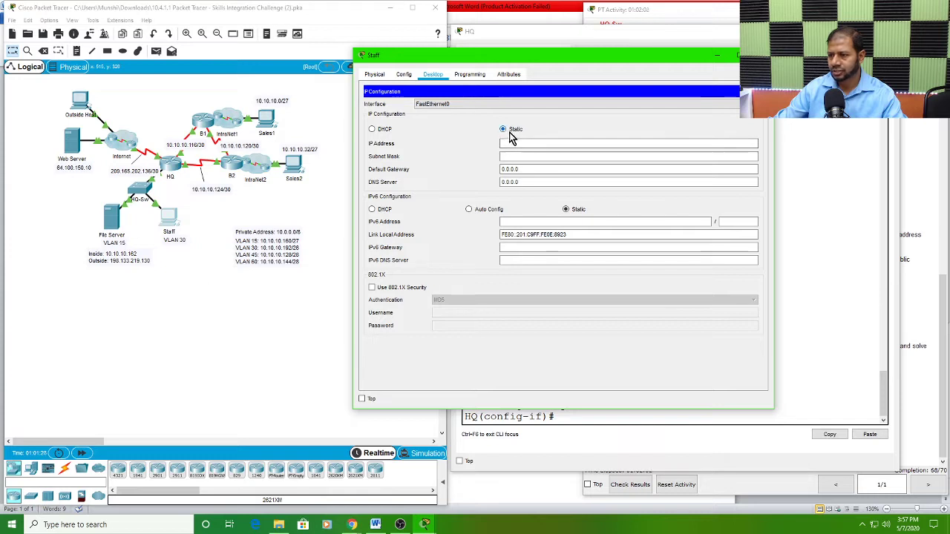
{"action": "left_click", "coordinate": [373, 130]}
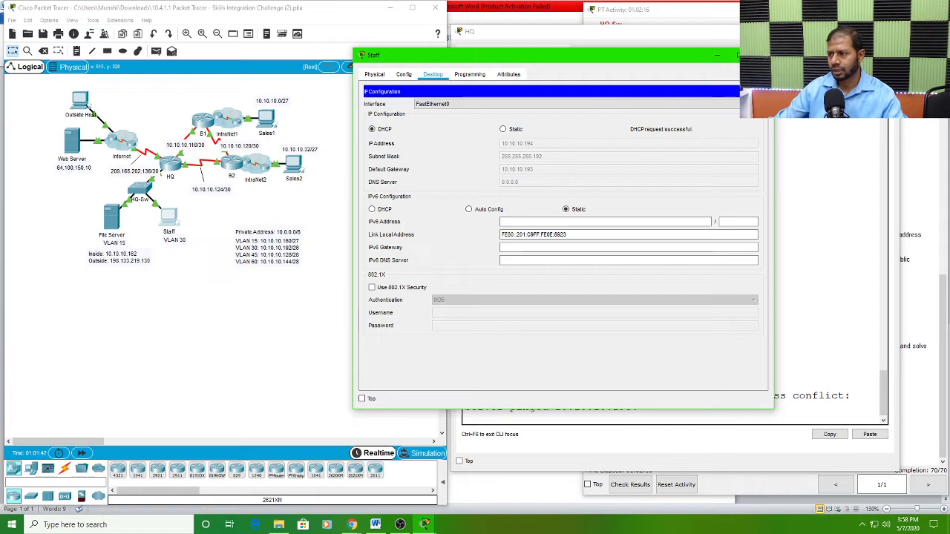
{"action": "left_click", "coordinate": [761, 55]}
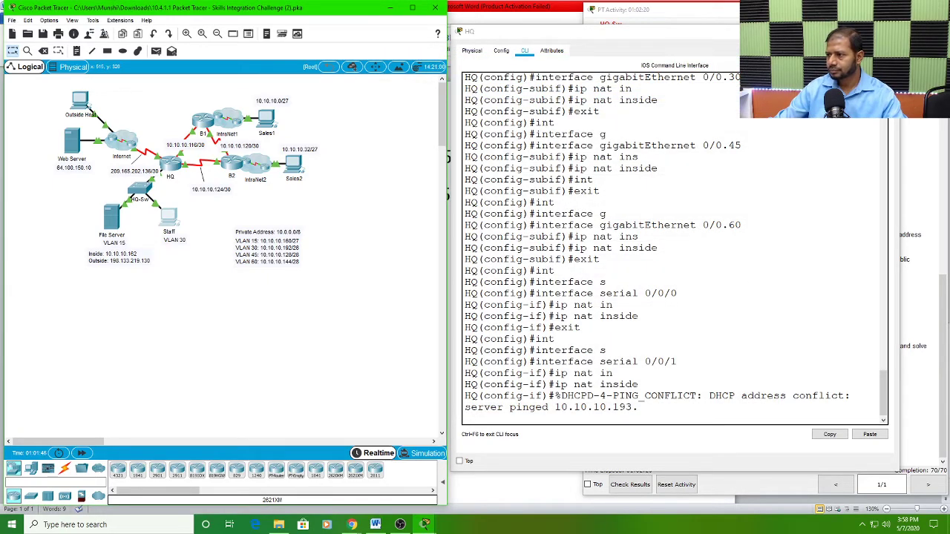
Step: Read the Verification section's tests for SSH access to HQ-Sw, VLAN port assignments and port security
{"action": "left_click_drag", "start_coordinate": [809, 31], "coordinate": [431, 17]}
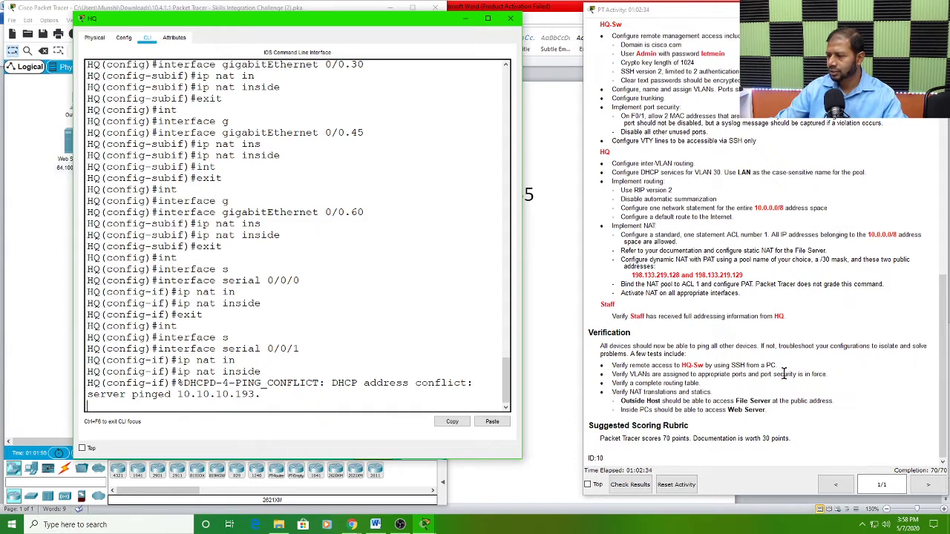
{"action": "left_click_drag", "start_coordinate": [635, 354], "coordinate": [686, 356]}
{"action": "left_click_drag", "start_coordinate": [614, 365], "coordinate": [785, 364]}
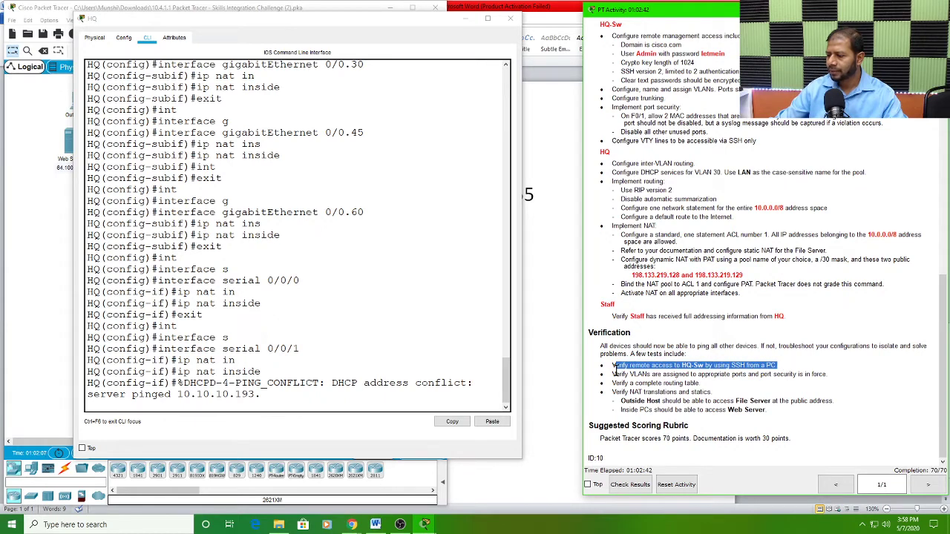
{"action": "left_click_drag", "start_coordinate": [614, 375], "coordinate": [833, 373]}
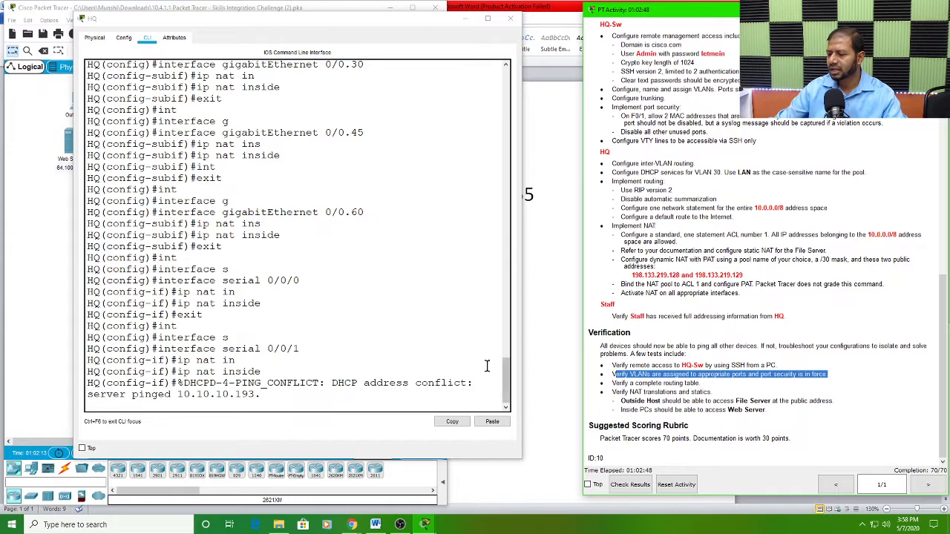
Step: Ping the Web Server at 64.100.150.10 from the Staff PC's Command Prompt
{"action": "left_click_drag", "start_coordinate": [355, 22], "coordinate": [542, 33]}
{"action": "left_click", "coordinate": [223, 368]}
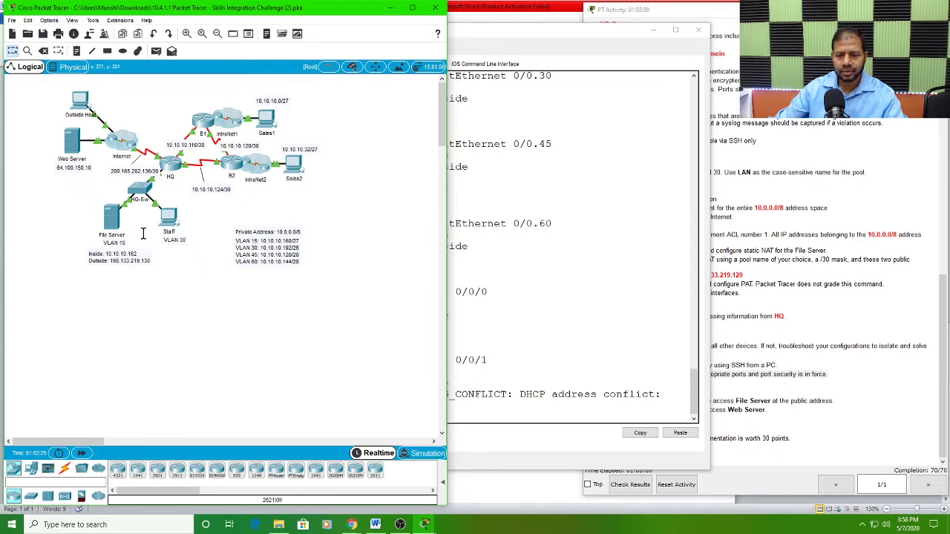
{"action": "left_click", "coordinate": [171, 217]}
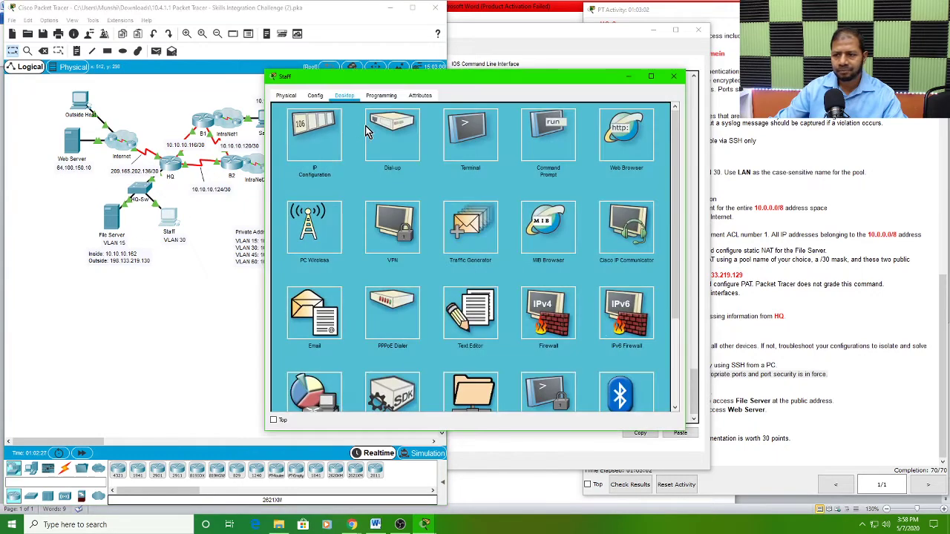
{"action": "left_click_drag", "start_coordinate": [487, 77], "coordinate": [618, 18]}
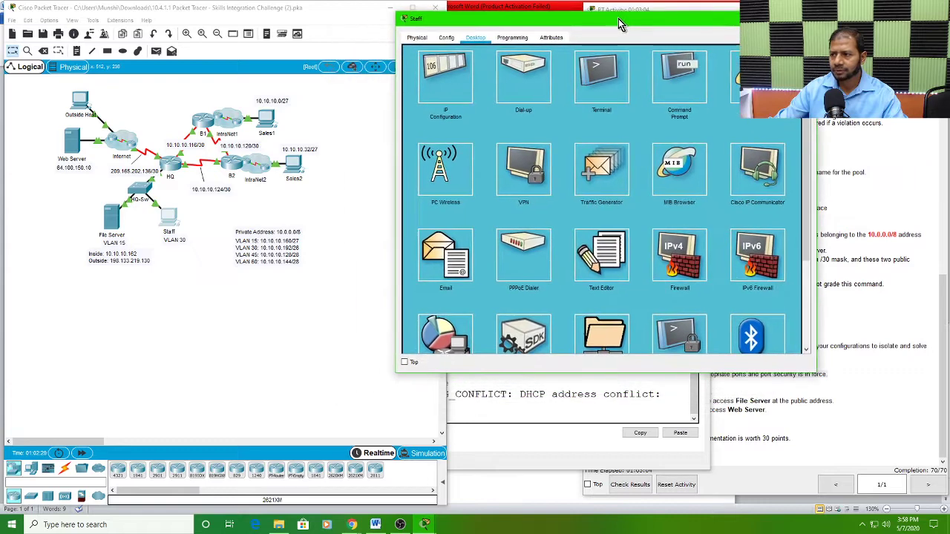
{"action": "left_click", "coordinate": [653, 89]}
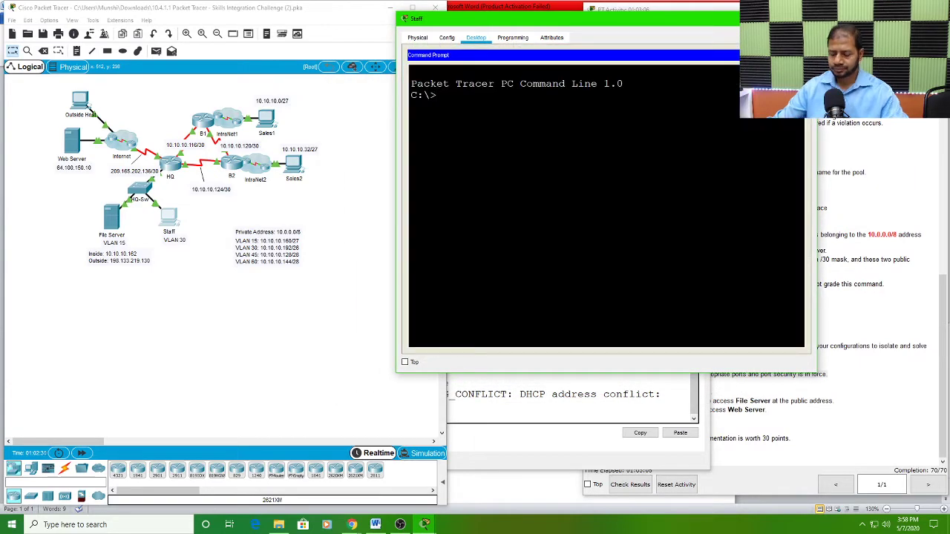
{"action": "type", "text": "ping"}
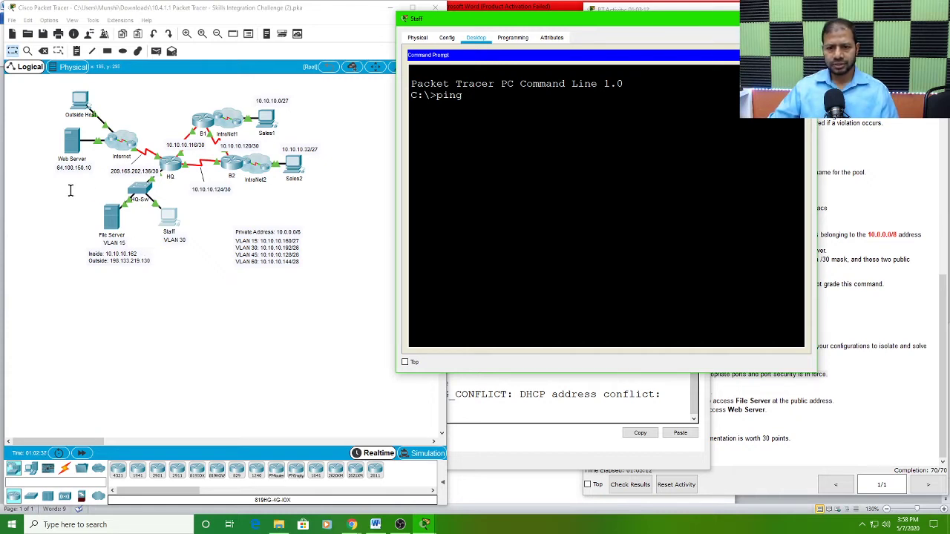
{"action": "type", "text": "64.100"}
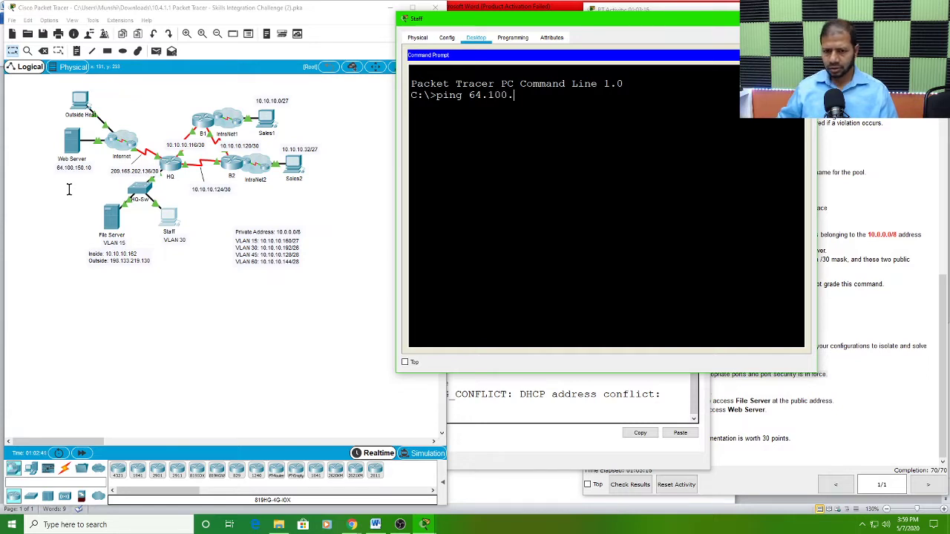
{"action": "type", "text": ".15"}
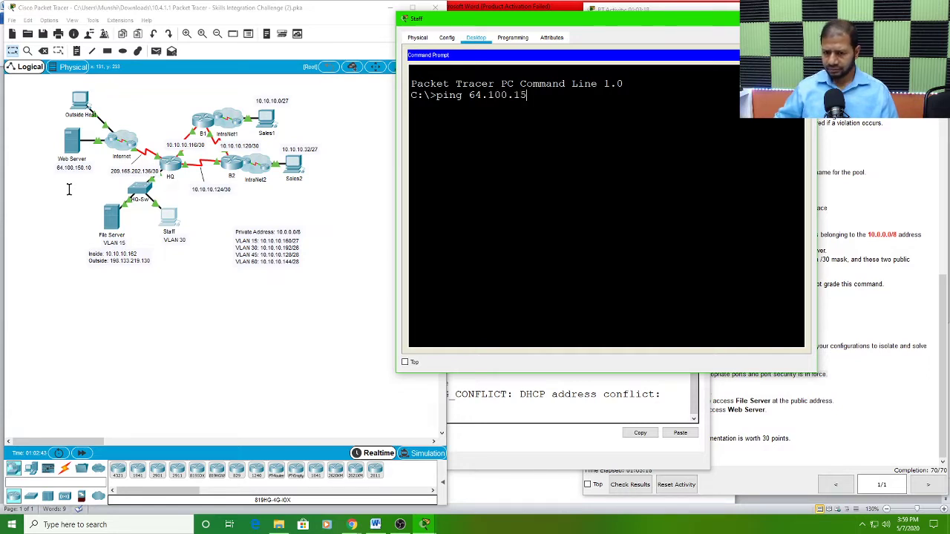
{"action": "type", "text": "0.10"}
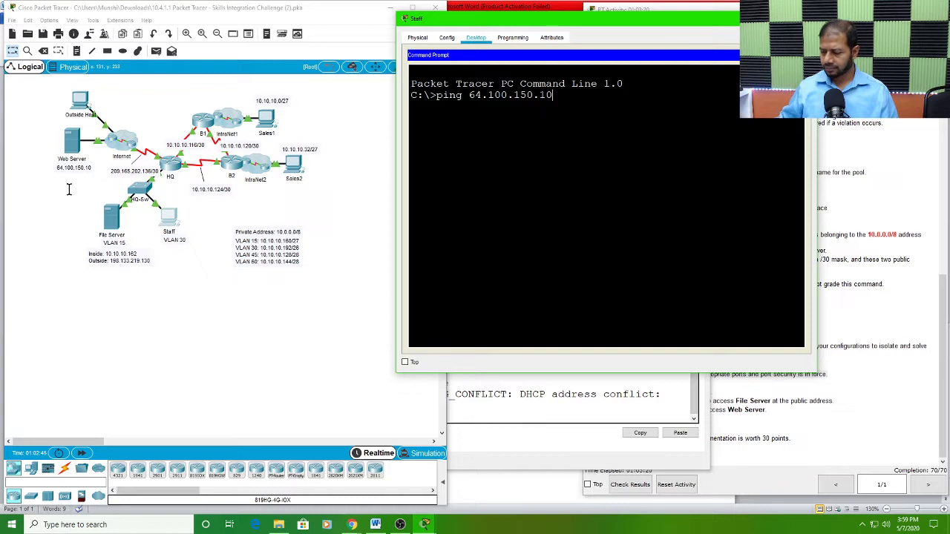
{"action": "key", "text": "Return"}
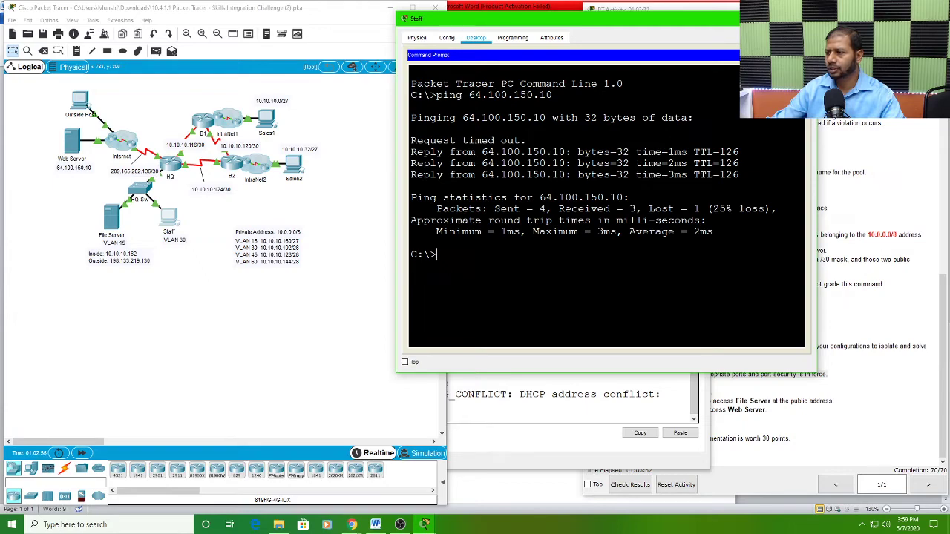
Step: Close the Staff and HQ device windows to return to the full topology
{"action": "left_click", "coordinate": [805, 18]}
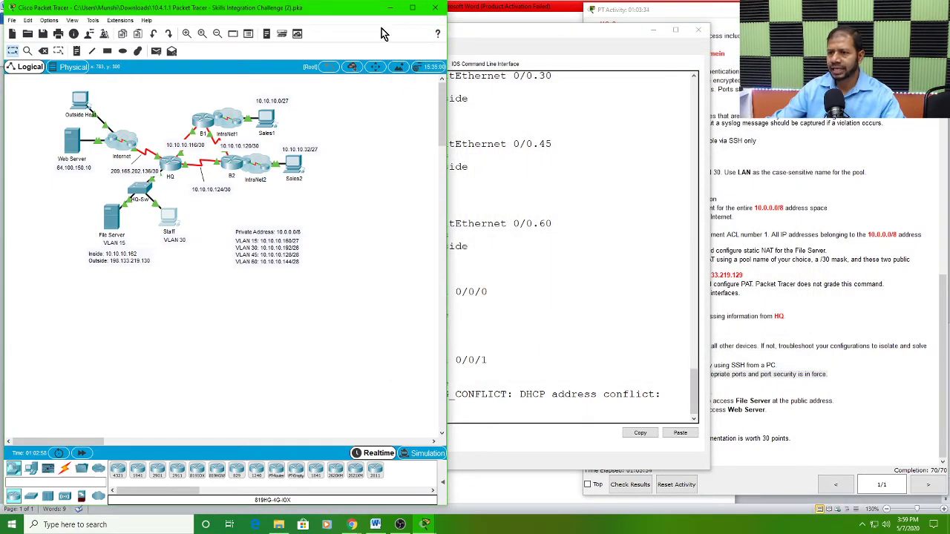
{"action": "left_click", "coordinate": [499, 31]}
{"action": "left_click_drag", "start_coordinate": [500, 31], "coordinate": [585, 29]}
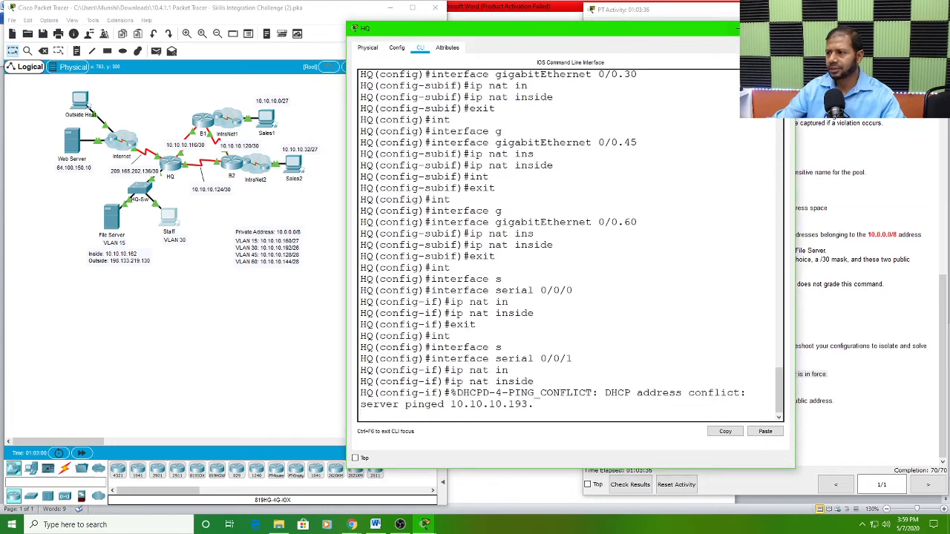
{"action": "left_click", "coordinate": [783, 28]}
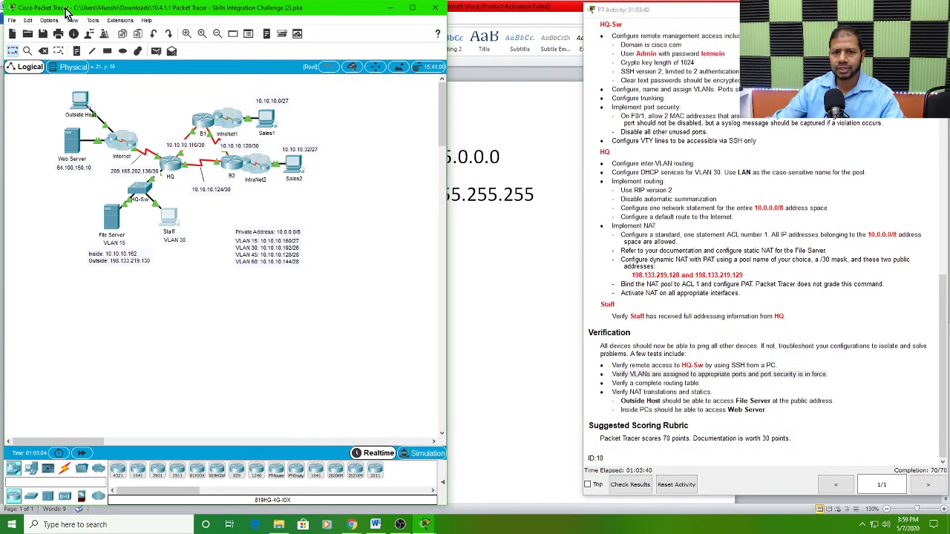
Step: Save a copy of the activity under its existing file name in F:\Richland College\Resources\Cisco\Class Labs Done\CCNA 2 Labs
{"action": "left_click_drag", "start_coordinate": [66, 12], "coordinate": [104, 13]}
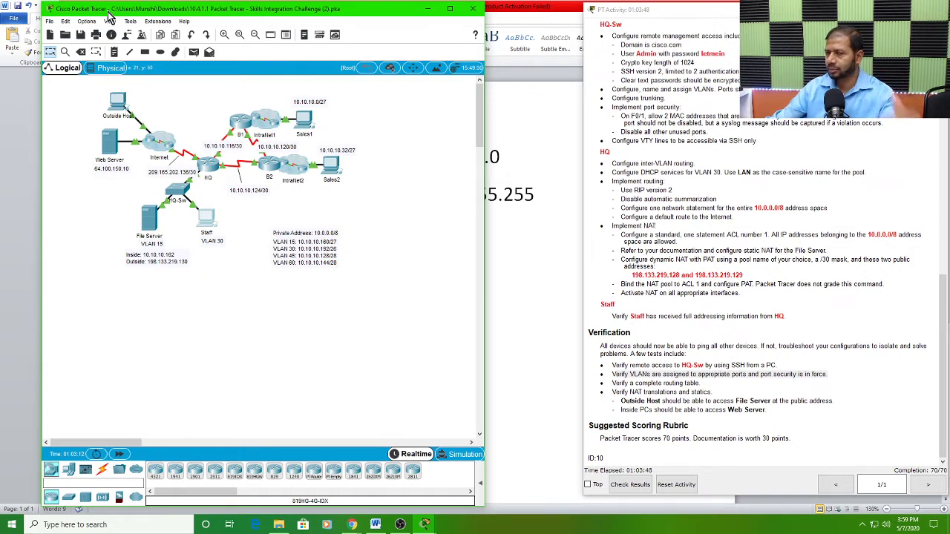
{"action": "left_click", "coordinate": [50, 22]}
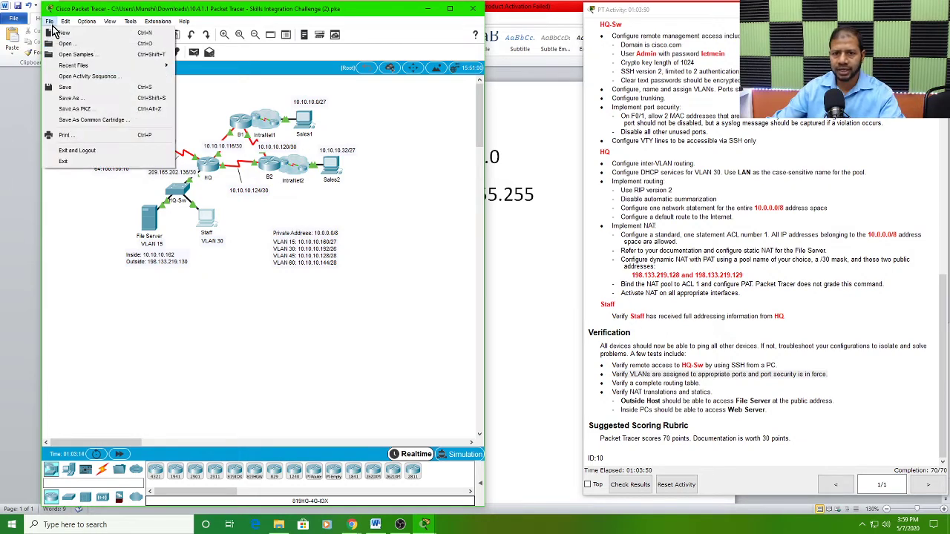
{"action": "left_click", "coordinate": [79, 105]}
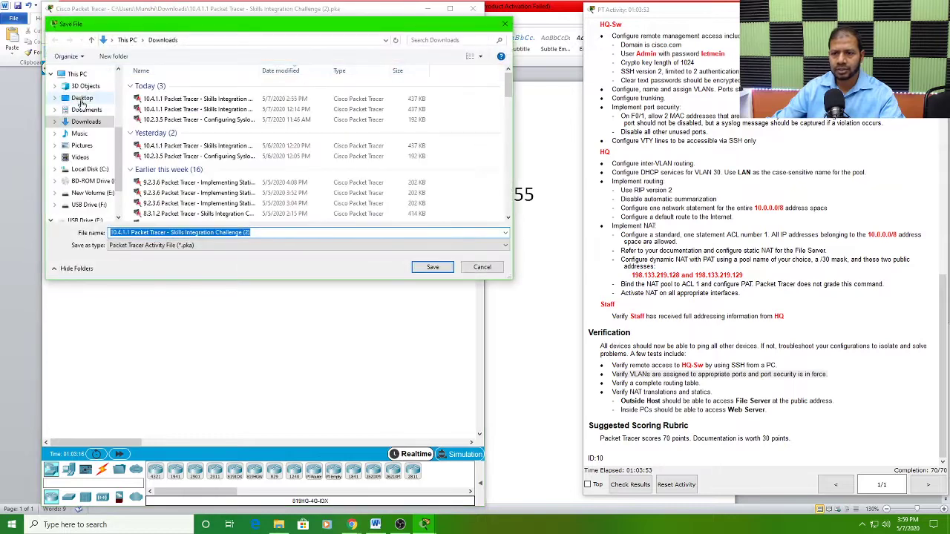
{"action": "left_click", "coordinate": [91, 207]}
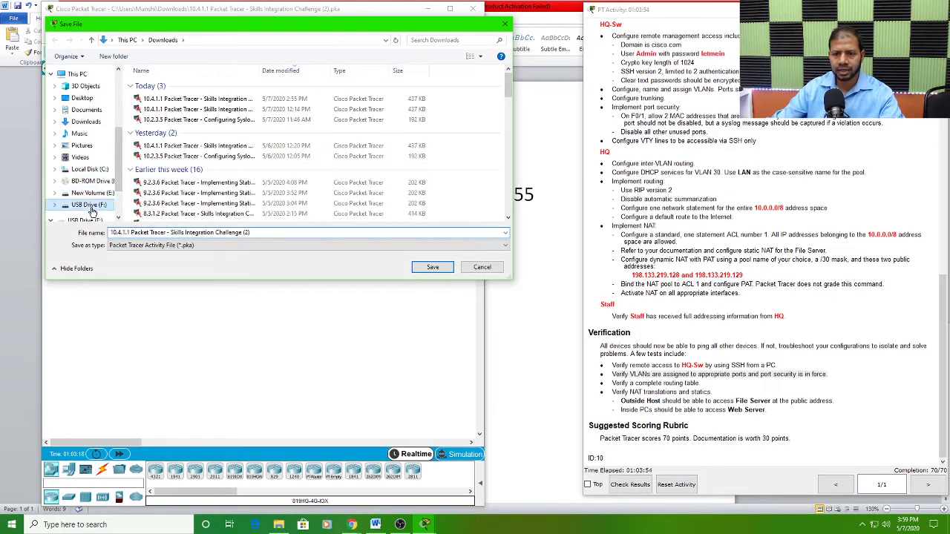
{"action": "double_click", "coordinate": [180, 98]}
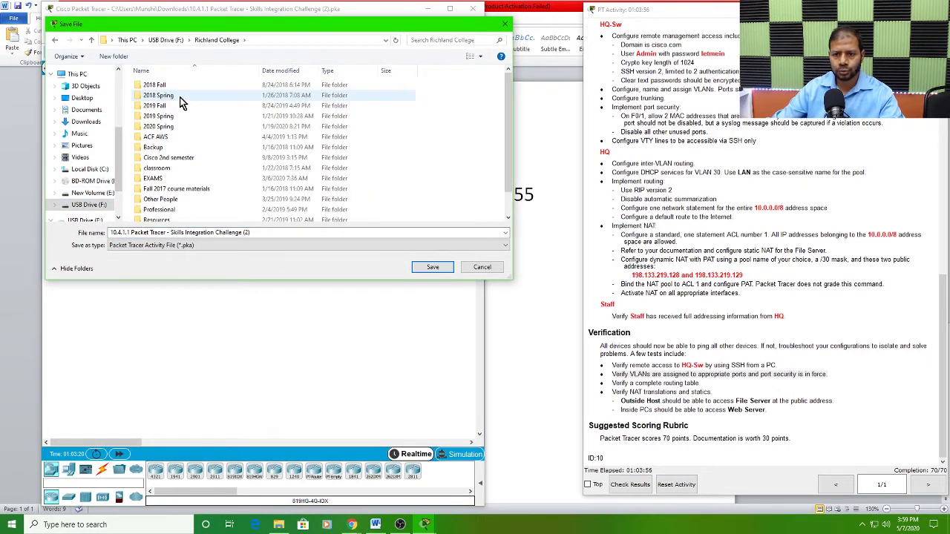
{"action": "scroll", "coordinate": [178, 156], "scroll_direction": "down", "scroll_amount": 1}
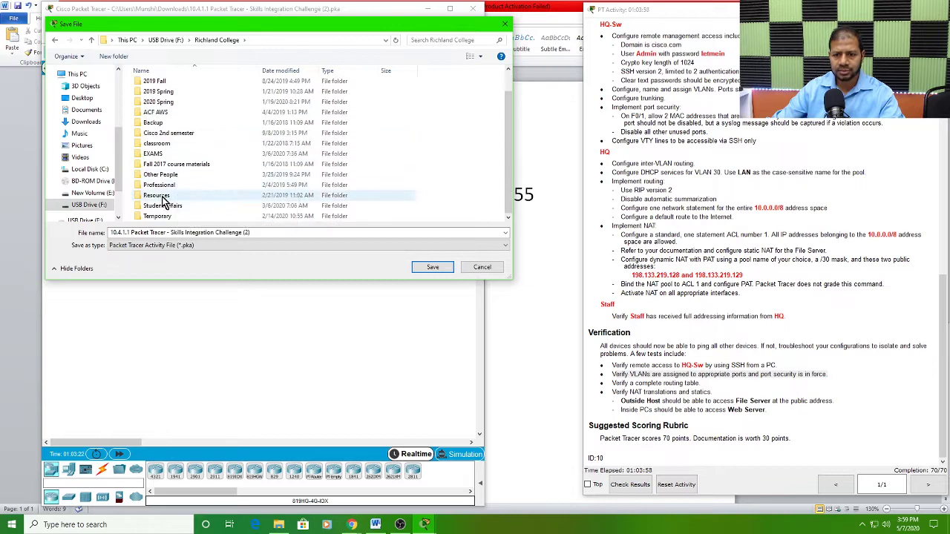
{"action": "double_click", "coordinate": [158, 196]}
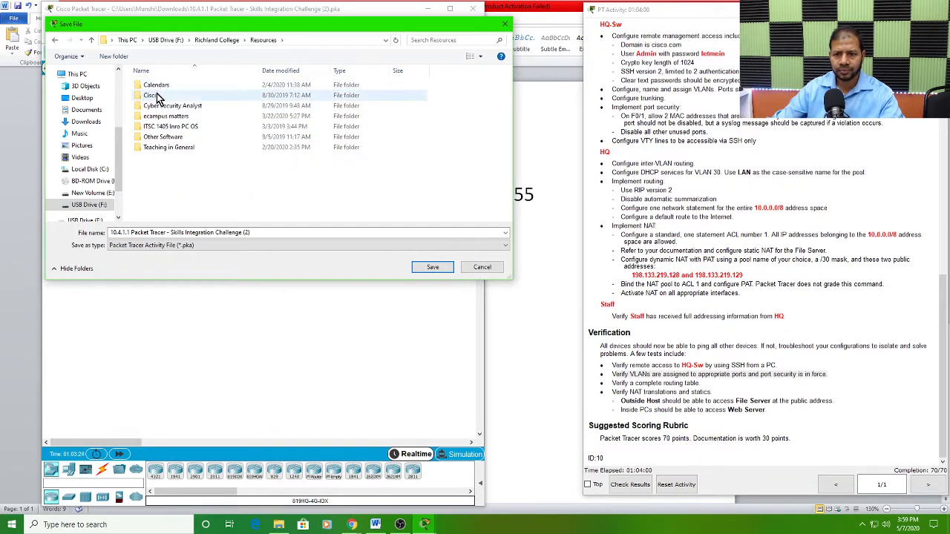
{"action": "double_click", "coordinate": [156, 97]}
{"action": "double_click", "coordinate": [179, 87]}
{"action": "double_click", "coordinate": [180, 94]}
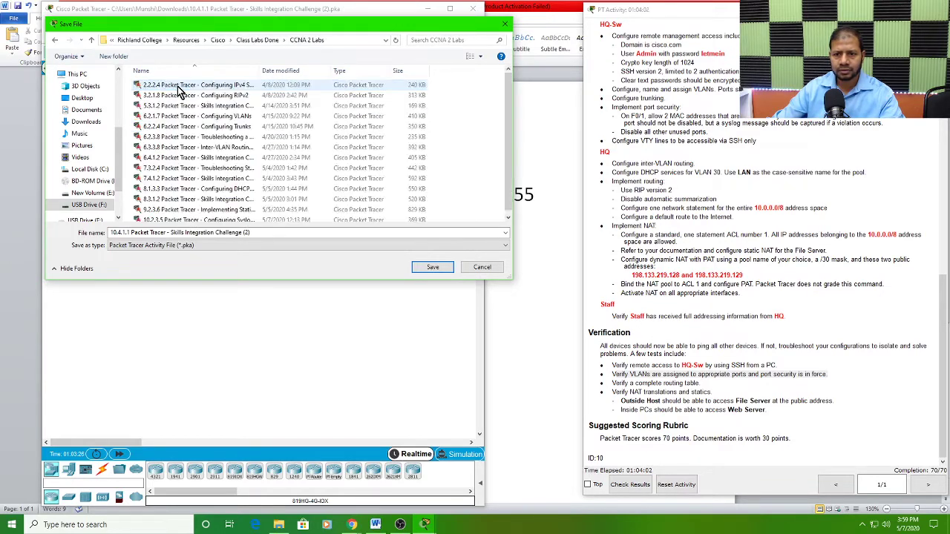
{"action": "left_click", "coordinate": [431, 267]}
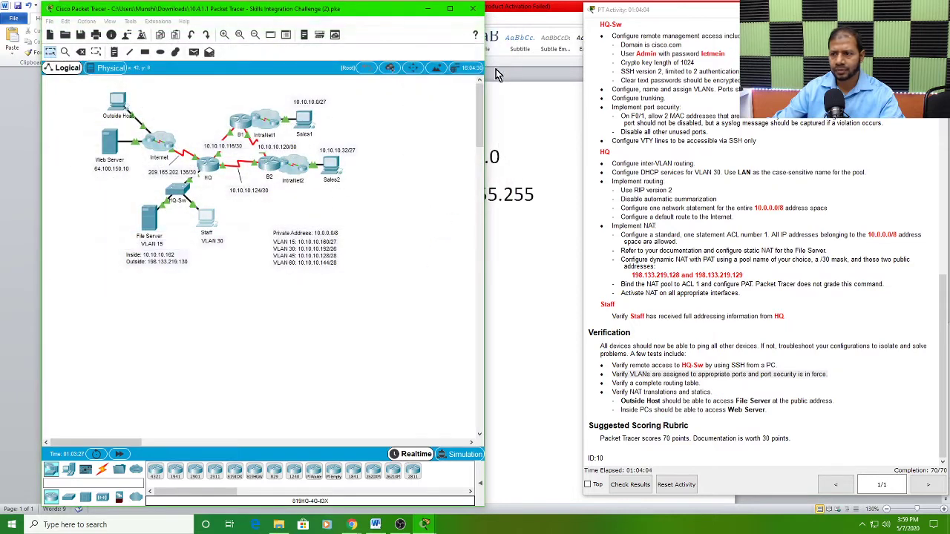
Step: Close Packet Tracer and the Word document with the subnet and wildcard mask notes, answering their closing prompts
{"action": "left_click", "coordinate": [475, 11]}
{"action": "left_click", "coordinate": [517, 268]}
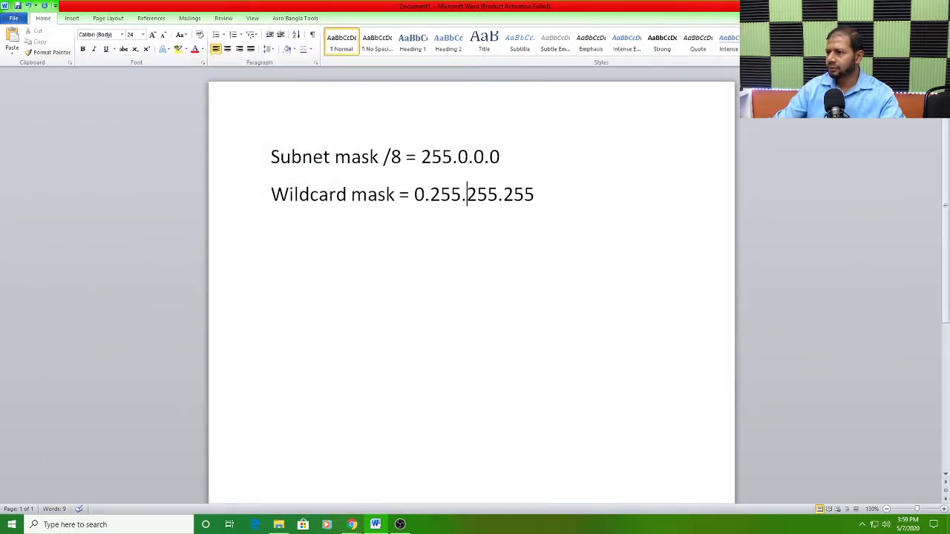
{"action": "left_click", "coordinate": [939, 6]}
{"action": "left_click", "coordinate": [481, 275]}
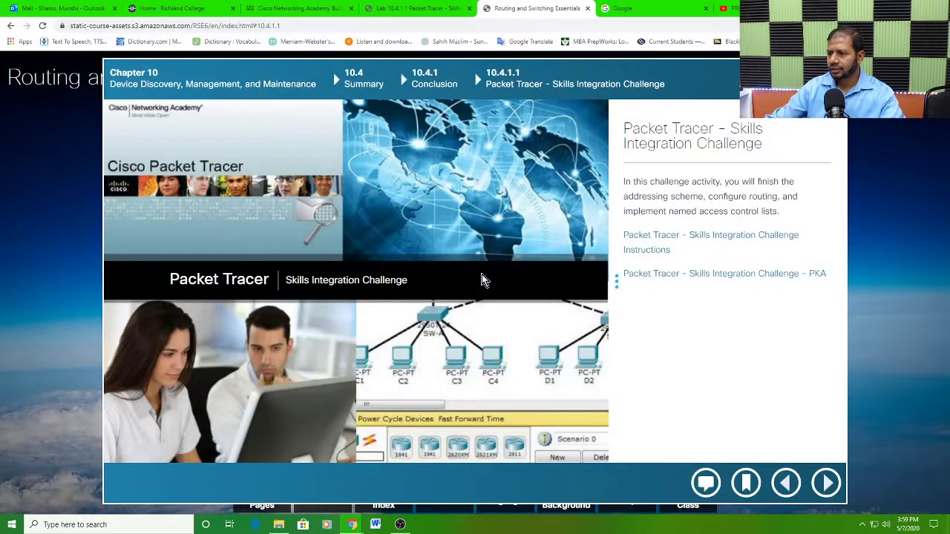